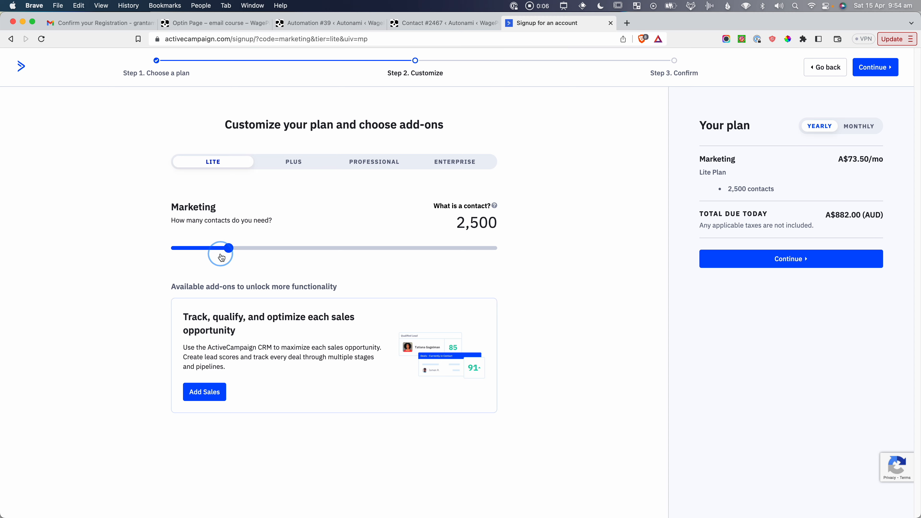
Screenshot ActiveCampaign's Your plan panel: Lite, 2,500 contacts, A$73.50/mo.
{"action": "key", "text": "super+shift+4"}
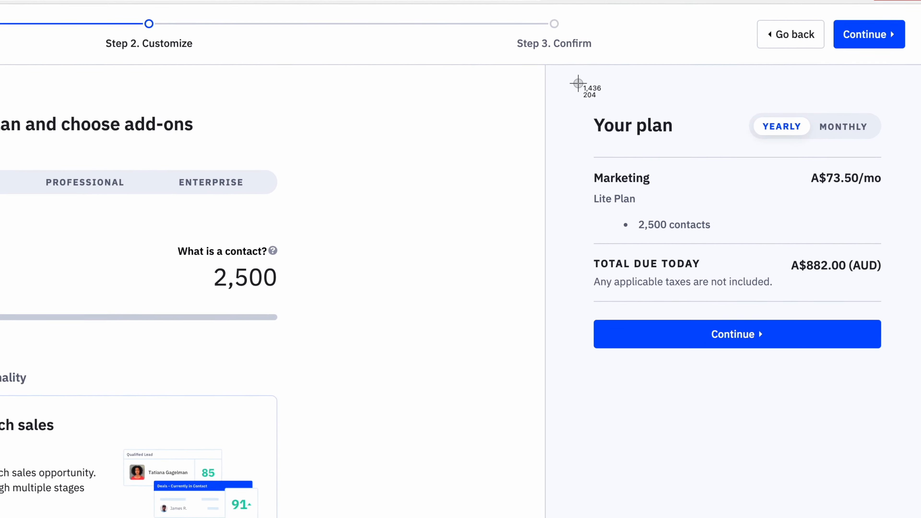
{"action": "left_click_drag", "start_coordinate": [689, 97], "coordinate": [878, 273]}
{"action": "left_click_drag", "start_coordinate": [871, 379], "coordinate": [884, 390]}
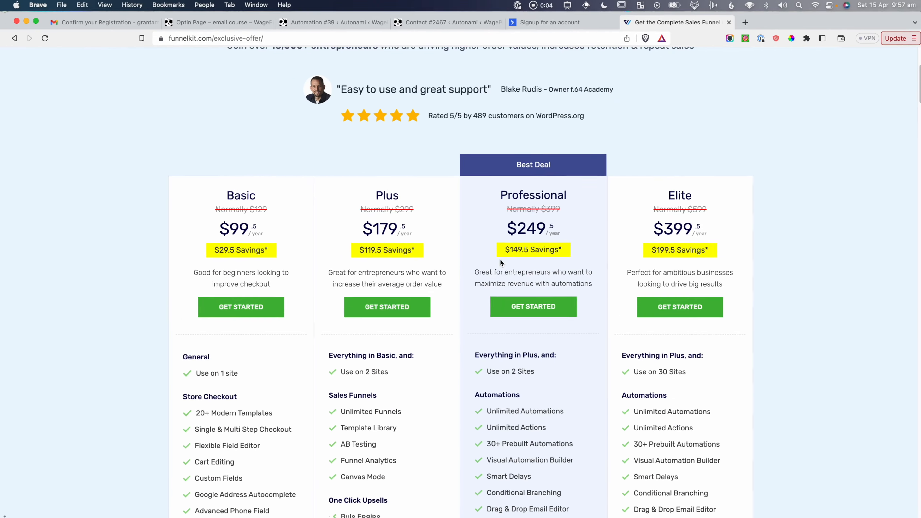
Screenshot the FunnelKit Basic-through-Elite plan tiers with their yearly prices.
{"action": "scroll", "coordinate": [499, 258], "scroll_direction": "down", "scroll_amount": 2}
{"action": "scroll", "coordinate": [466, 127], "scroll_direction": "up", "scroll_amount": 1}
{"action": "key", "text": "shift+super+4"}
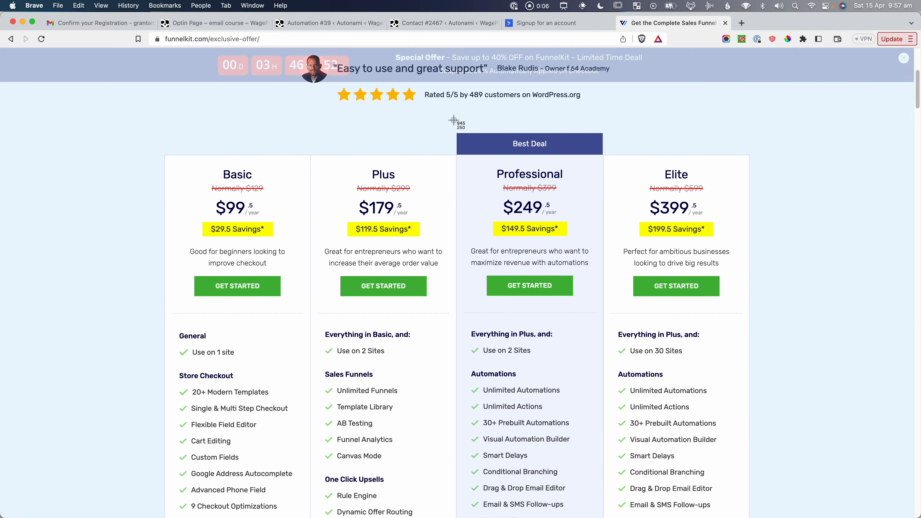
{"action": "left_click_drag", "start_coordinate": [453, 126], "coordinate": [610, 512]}
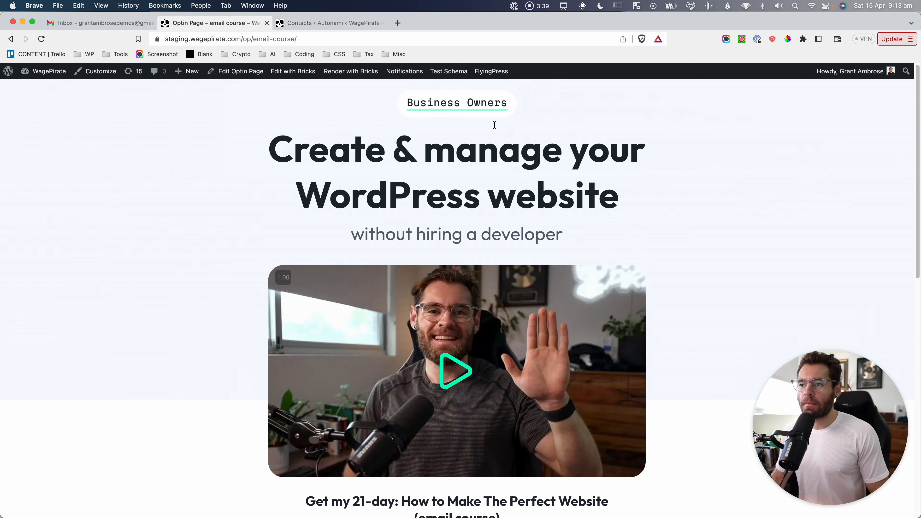
Screenshot the 21-day email course signup form and its heading.
{"action": "scroll", "coordinate": [495, 124], "scroll_direction": "down", "scroll_amount": 7}
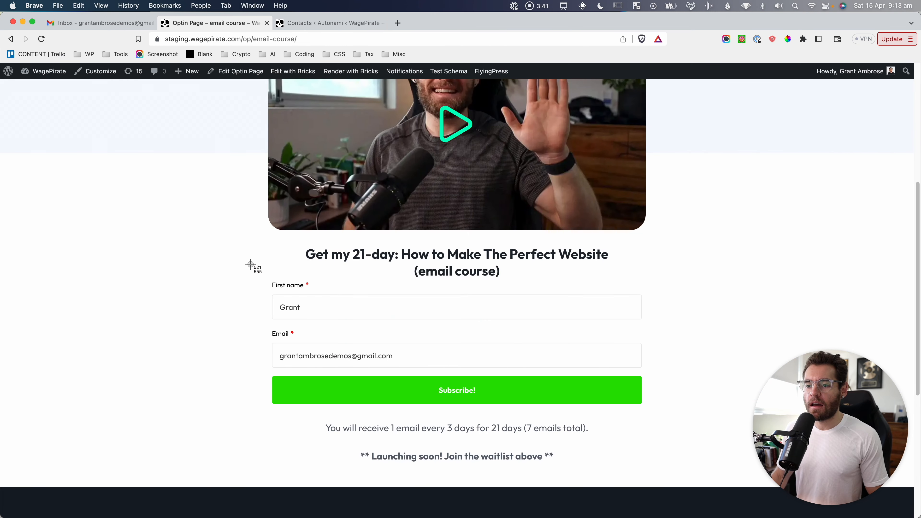
{"action": "left_click_drag", "start_coordinate": [251, 264], "coordinate": [688, 427]}
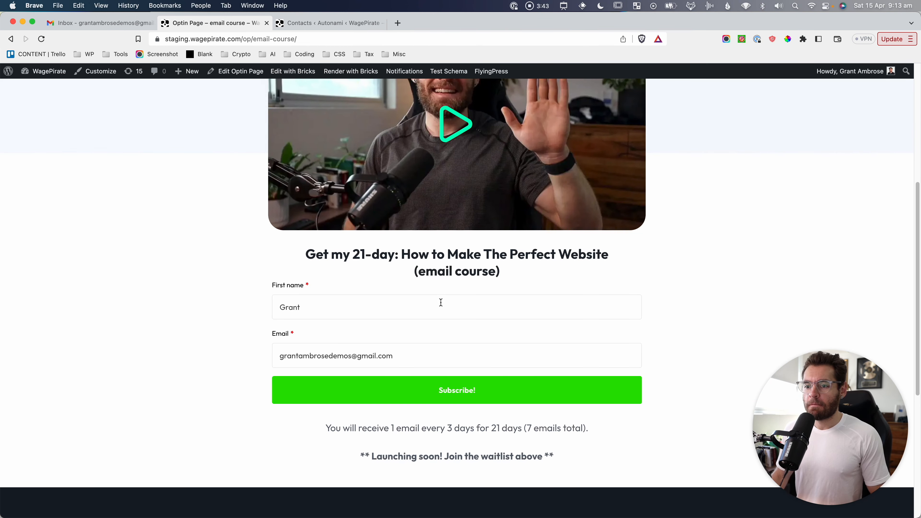
{"action": "left_click_drag", "start_coordinate": [299, 245], "coordinate": [386, 271]}
{"action": "left_click", "coordinate": [398, 273]}
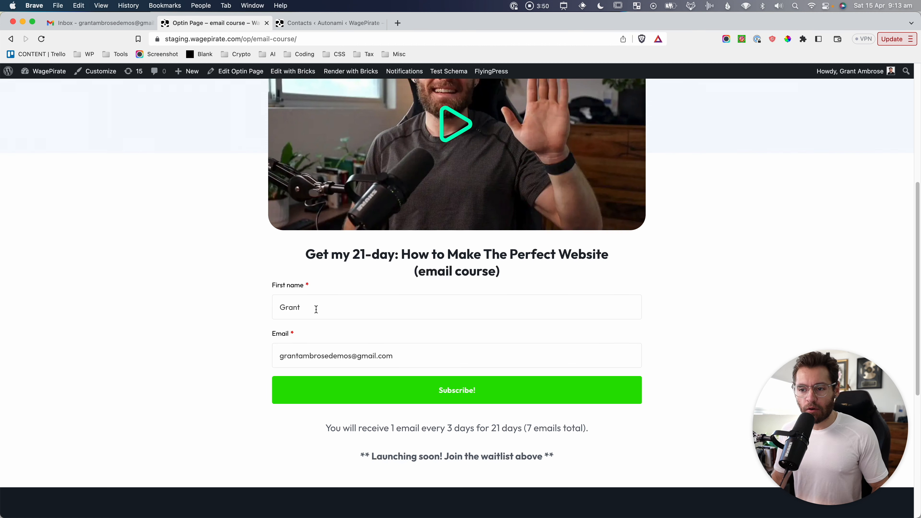
Fill in the First name and Email fields and submit the signup form.
{"action": "left_click", "coordinate": [302, 308]}
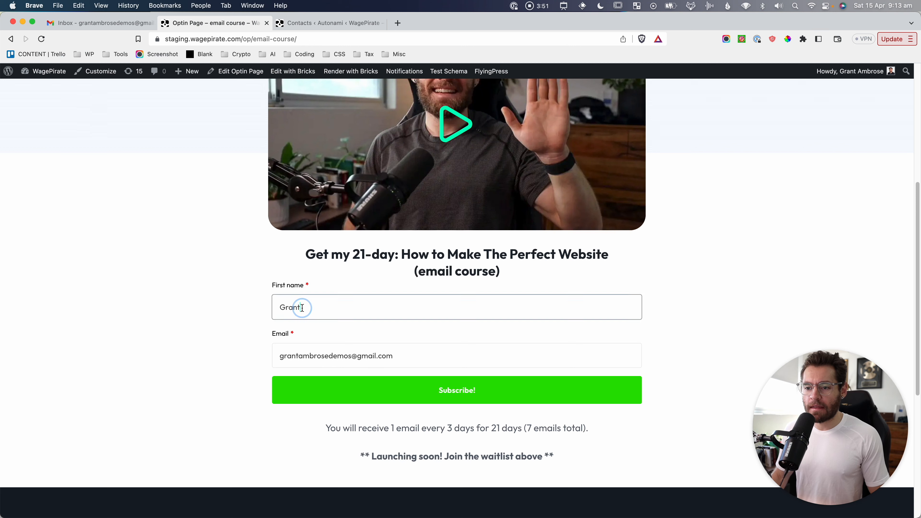
{"action": "left_click", "coordinate": [316, 354]}
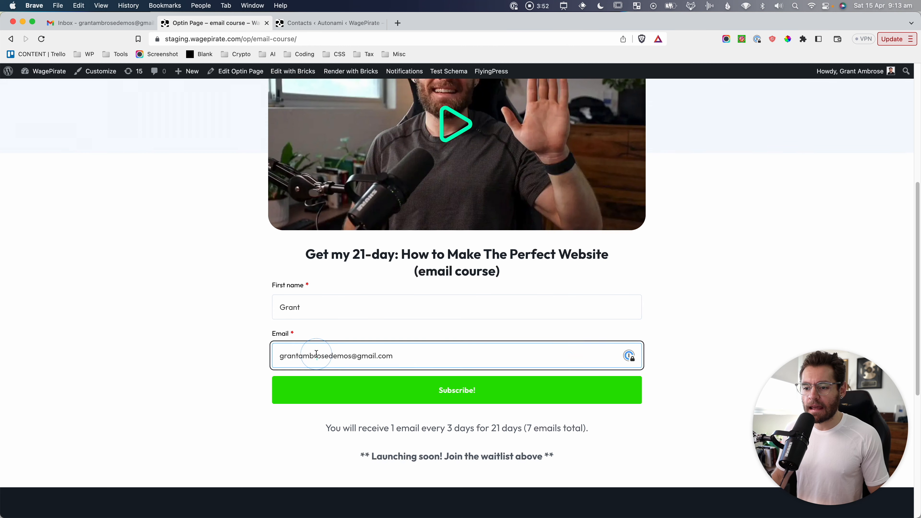
{"action": "left_click", "coordinate": [449, 390]}
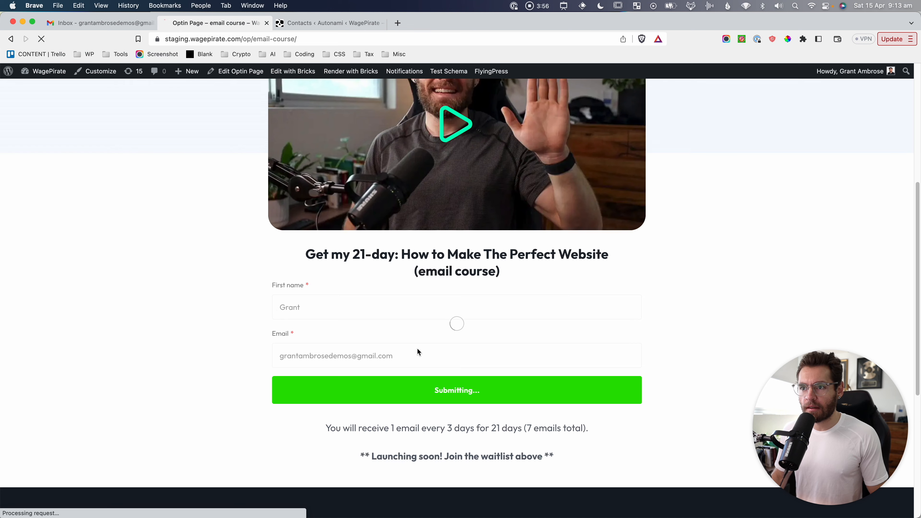
Screenshot the 'Please check your Inbox' confirmation, then return to FunnelKit Contacts.
{"action": "key", "text": "super+shift+4"}
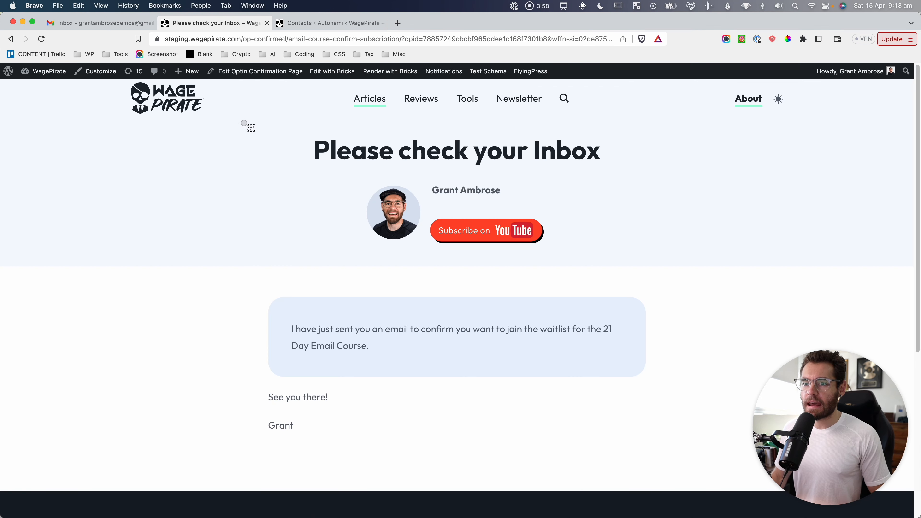
{"action": "left_click_drag", "start_coordinate": [236, 120], "coordinate": [654, 459]}
{"action": "left_click_drag", "start_coordinate": [320, 144], "coordinate": [603, 154]}
{"action": "left_click", "coordinate": [578, 194]}
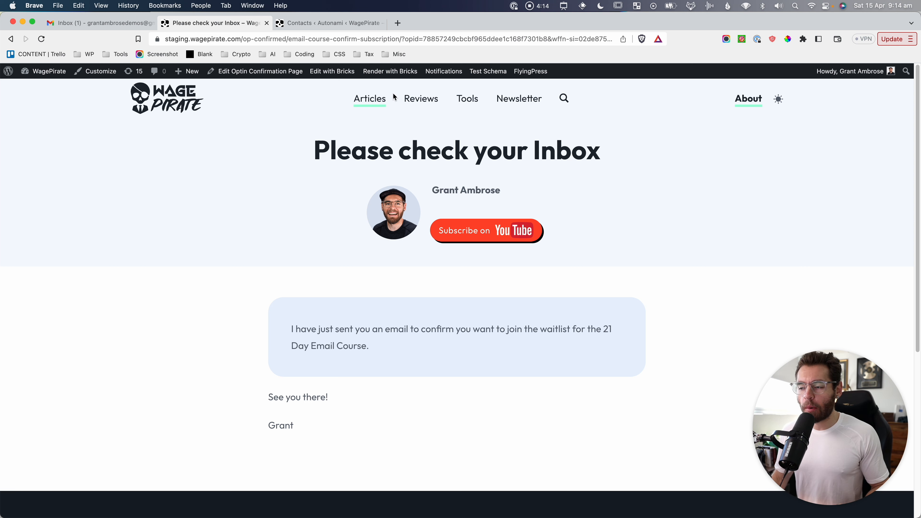
{"action": "left_click", "coordinate": [373, 24]}
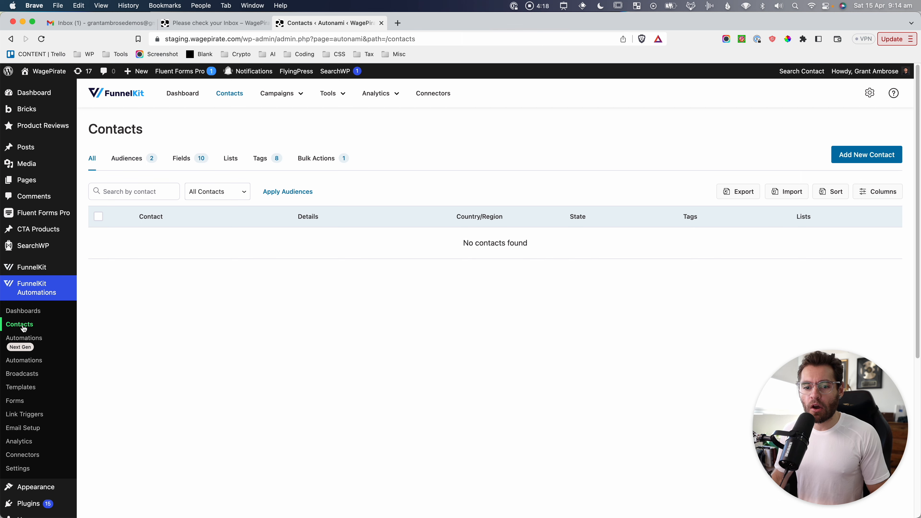
Screenshot the empty contacts list, then reload to reveal the new Registered for Email Course contact.
{"action": "key", "text": "super+shift+4"}
{"action": "left_click_drag", "start_coordinate": [1, 274], "coordinate": [86, 358]}
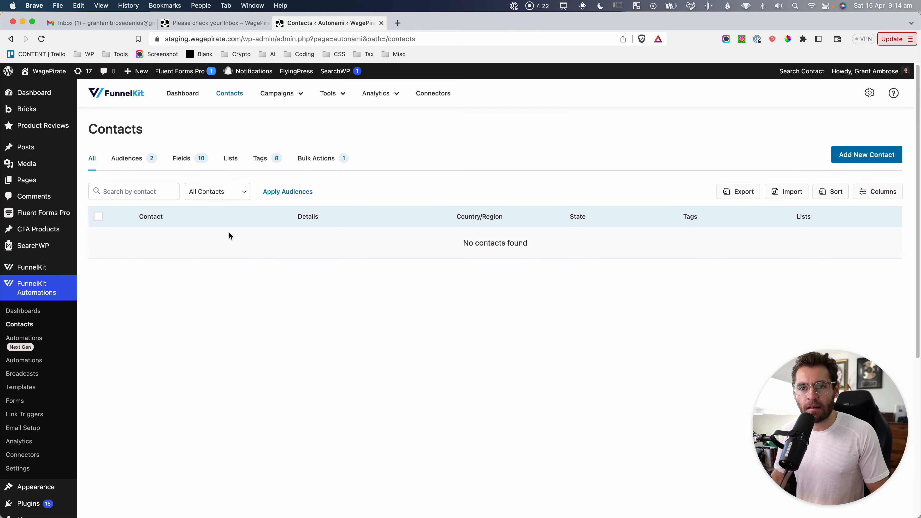
{"action": "left_click_drag", "start_coordinate": [1, 65], "coordinate": [532, 393]}
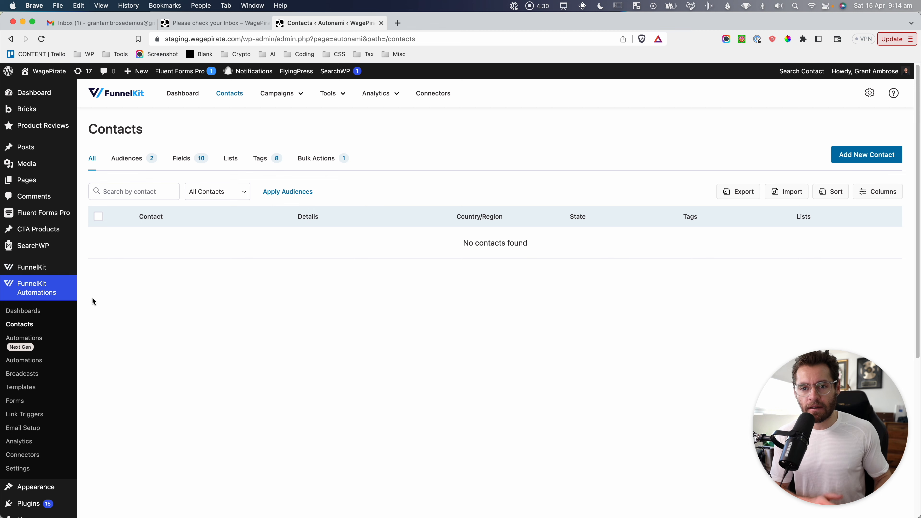
{"action": "left_click", "coordinate": [130, 304]}
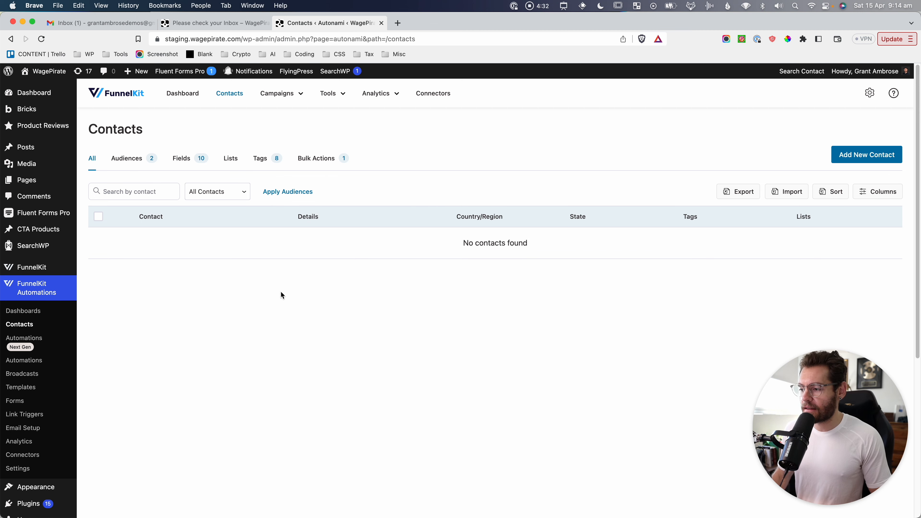
{"action": "key", "text": "super+r"}
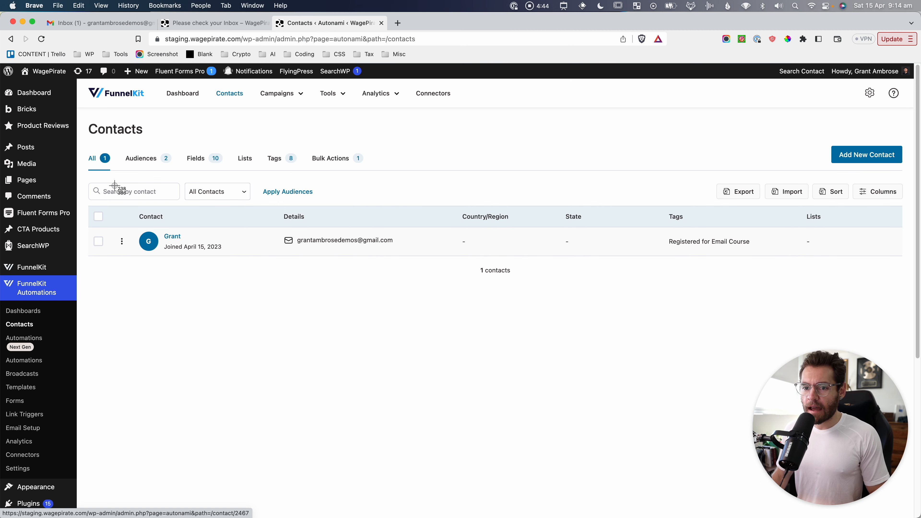
{"action": "key", "text": "super+shift+4"}
{"action": "left_click_drag", "start_coordinate": [87, 172], "coordinate": [414, 275]}
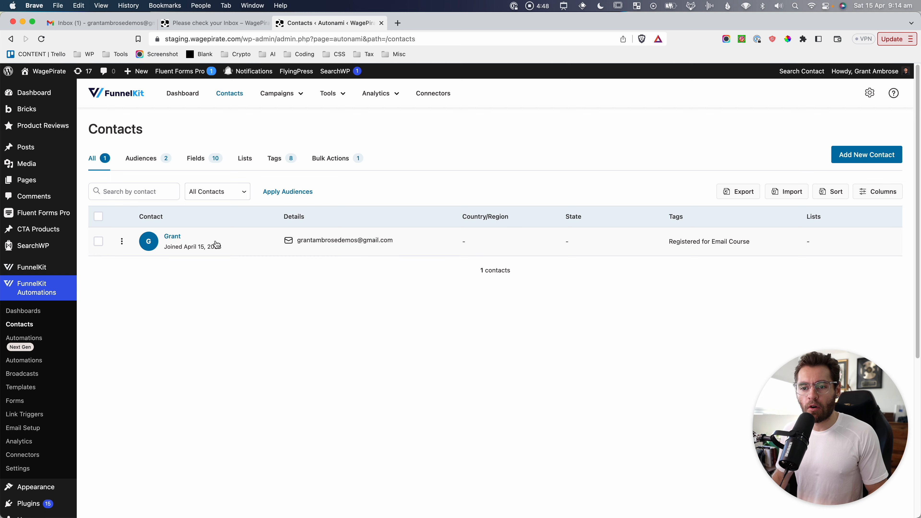
Open the new contact's profile and screenshot its Unverified details.
{"action": "left_click", "coordinate": [173, 236]}
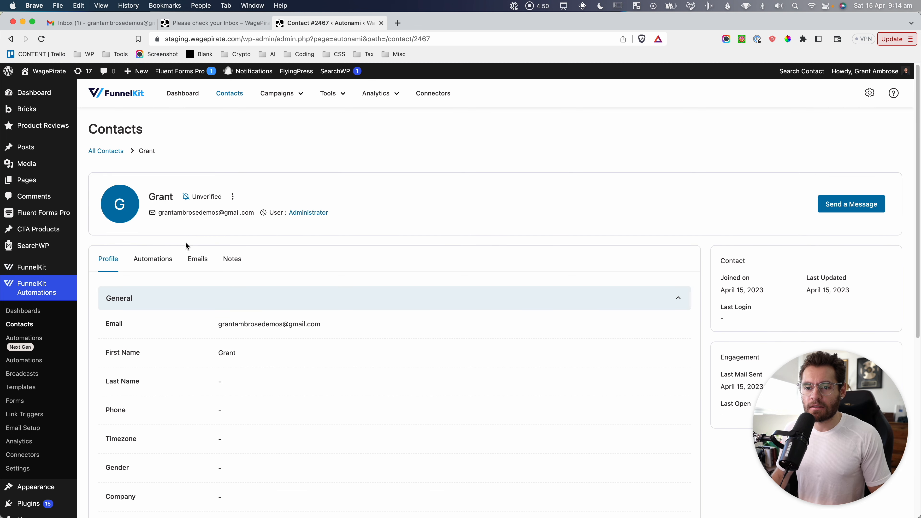
{"action": "left_click_drag", "start_coordinate": [167, 182], "coordinate": [254, 228]}
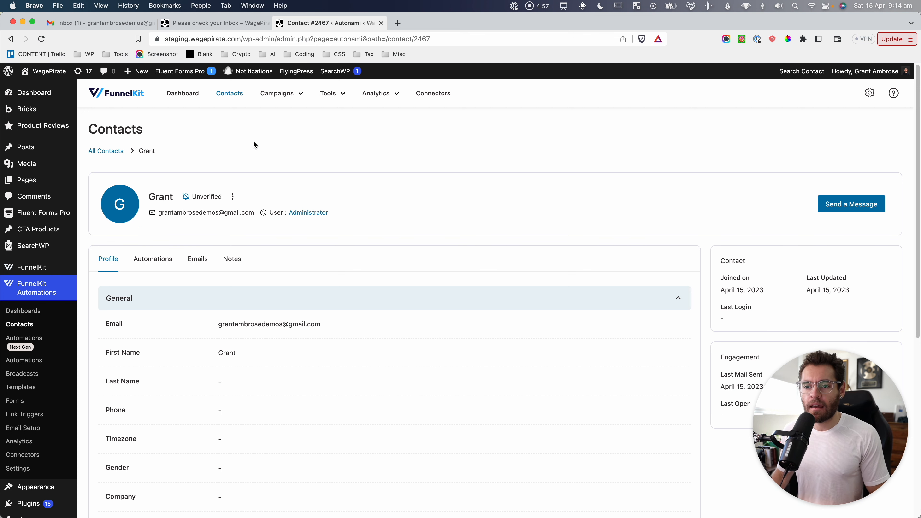
{"action": "key", "text": "super+shift+4"}
{"action": "left_click_drag", "start_coordinate": [83, 118], "coordinate": [361, 234]}
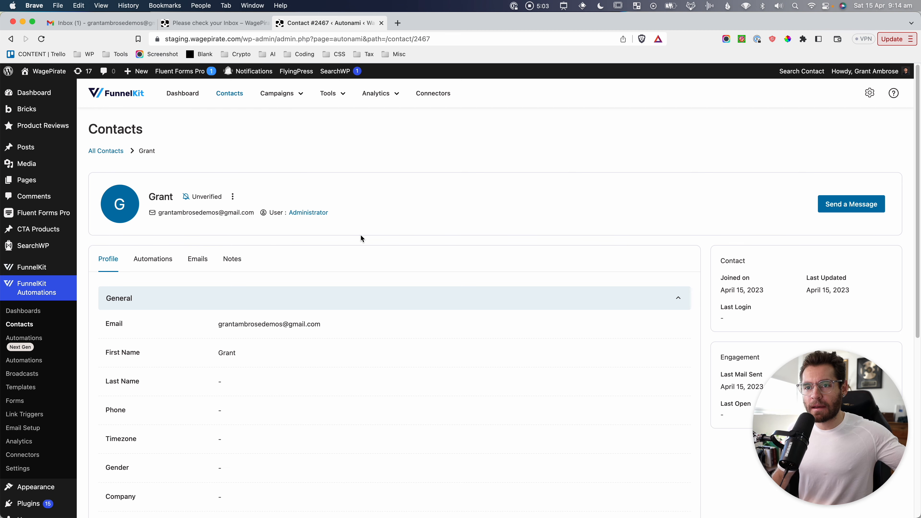
{"action": "left_click", "coordinate": [96, 27]}
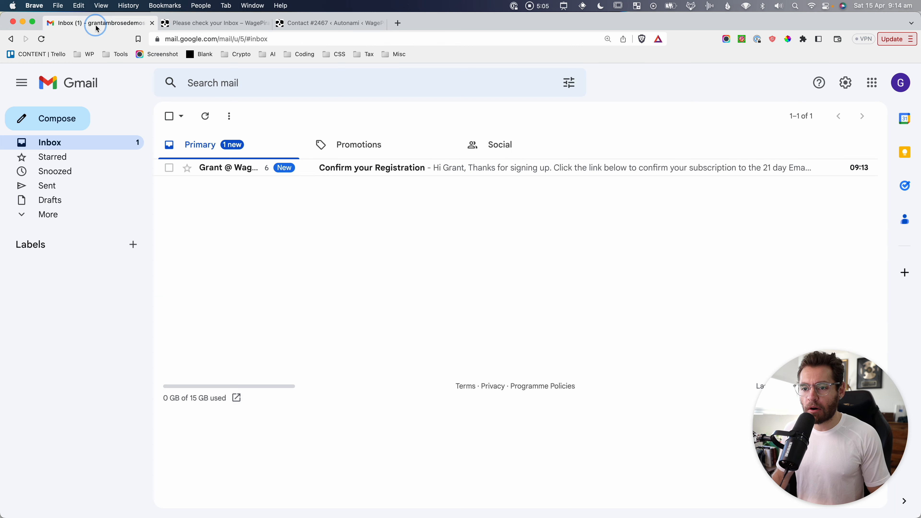
Open the 'Confirm your Registration' email and confirm, reaching the You're on the Waitlist page.
{"action": "left_click", "coordinate": [366, 171]}
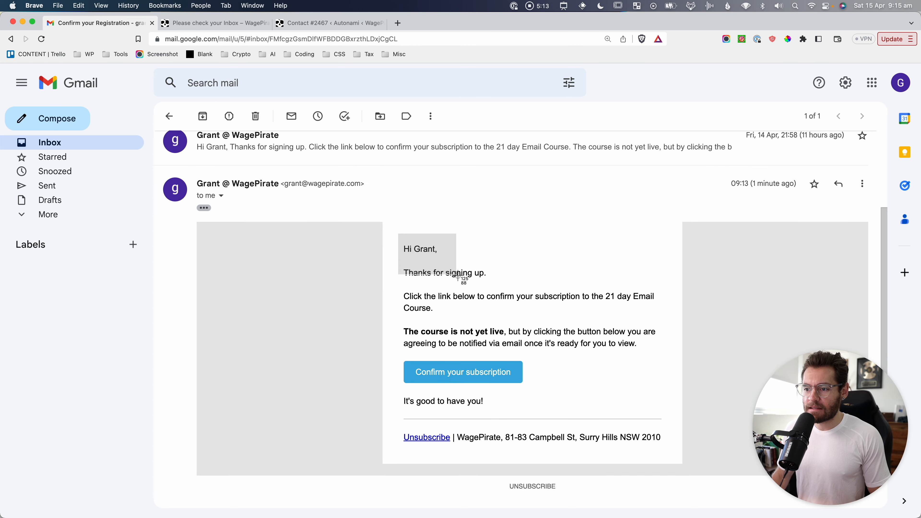
{"action": "key", "text": "super+shift+4"}
{"action": "left_click_drag", "start_coordinate": [398, 234], "coordinate": [610, 321]}
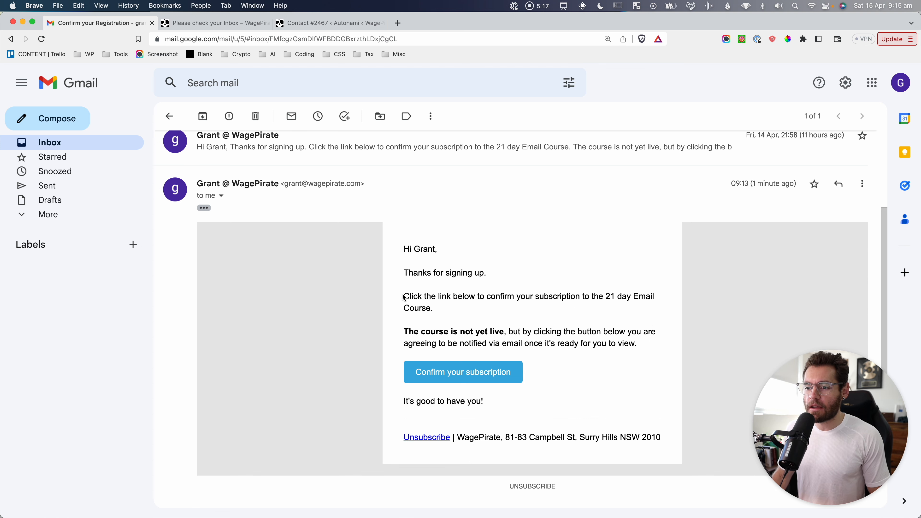
{"action": "left_click_drag", "start_coordinate": [405, 297], "coordinate": [448, 311]}
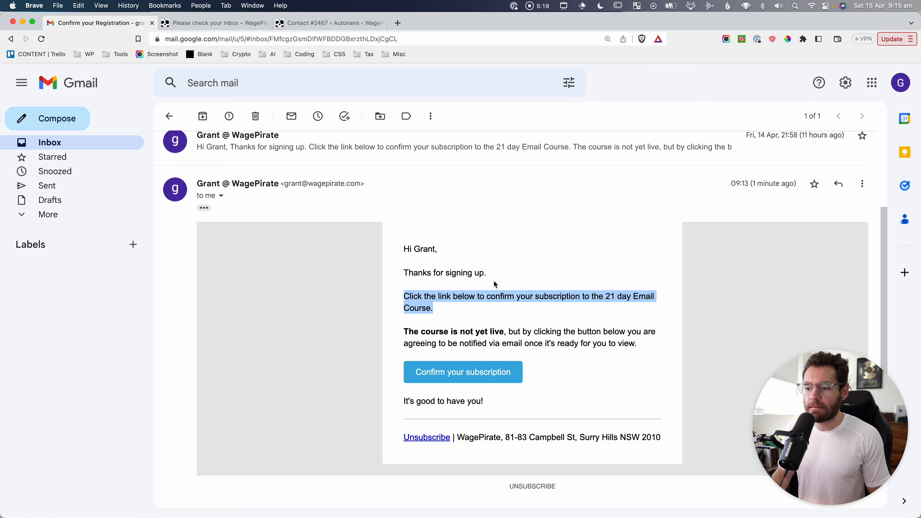
{"action": "left_click", "coordinate": [499, 310]}
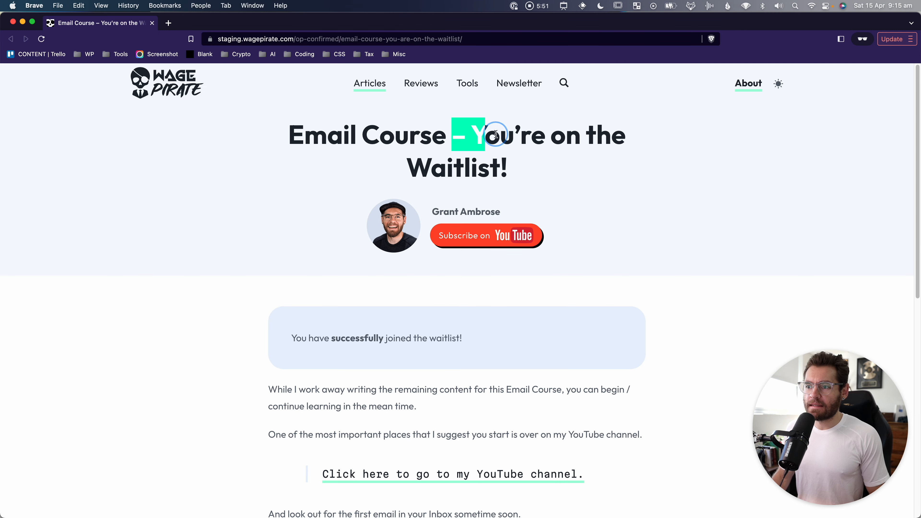
{"action": "left_click", "coordinate": [549, 173]}
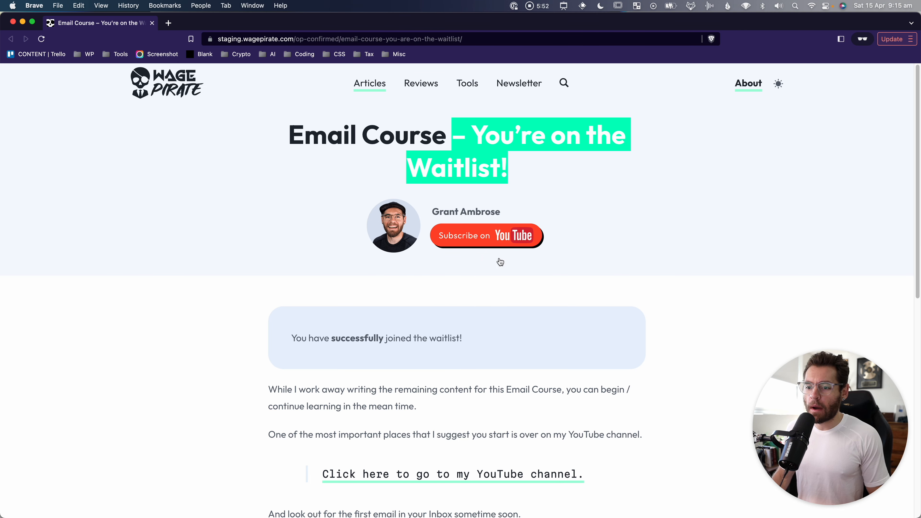
{"action": "left_click_drag", "start_coordinate": [495, 340], "coordinate": [305, 325]}
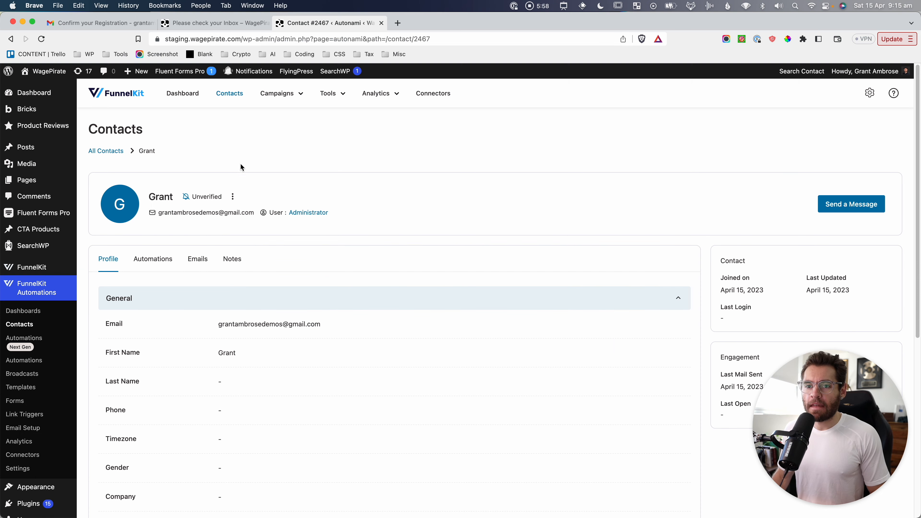
Screenshot the contact card, reload it, and capture the email and name rows now Subscribed.
{"action": "key", "text": "super+shift+4"}
{"action": "left_click_drag", "start_coordinate": [84, 111], "coordinate": [323, 250]}
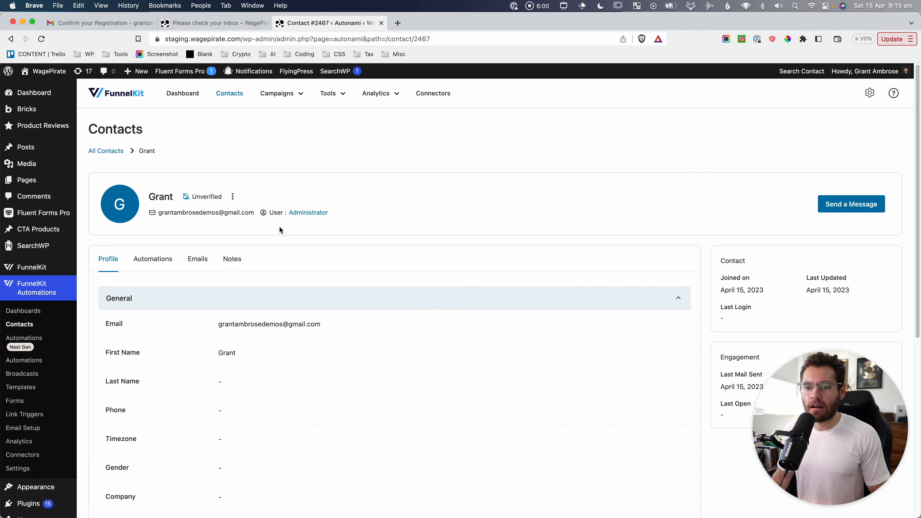
{"action": "key", "text": "super+r"}
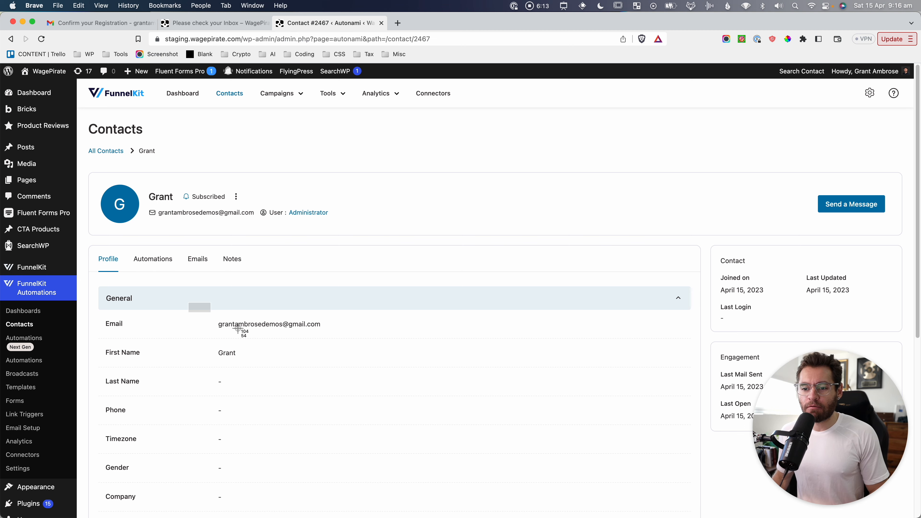
{"action": "left_click_drag", "start_coordinate": [238, 327], "coordinate": [334, 368]}
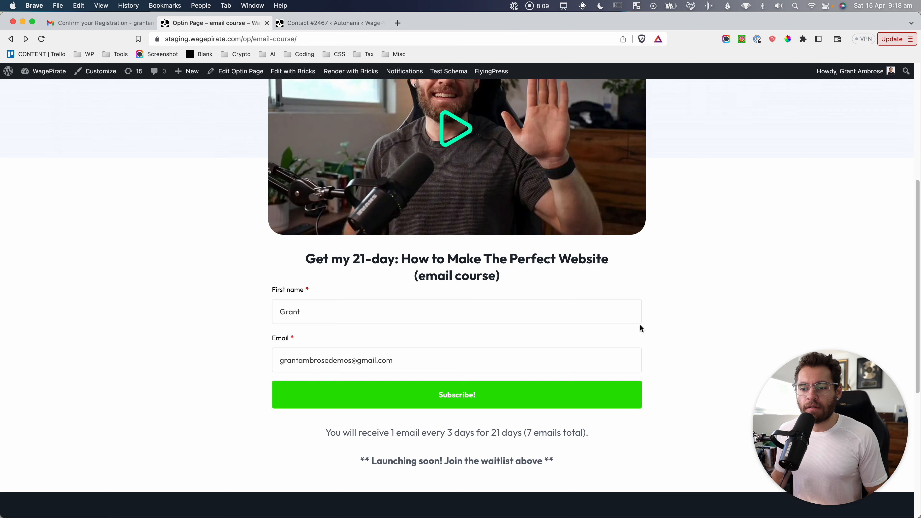
Screenshot the email-course opt-in form, then go back to the contact's profile tab.
{"action": "key", "text": "super+shift+4"}
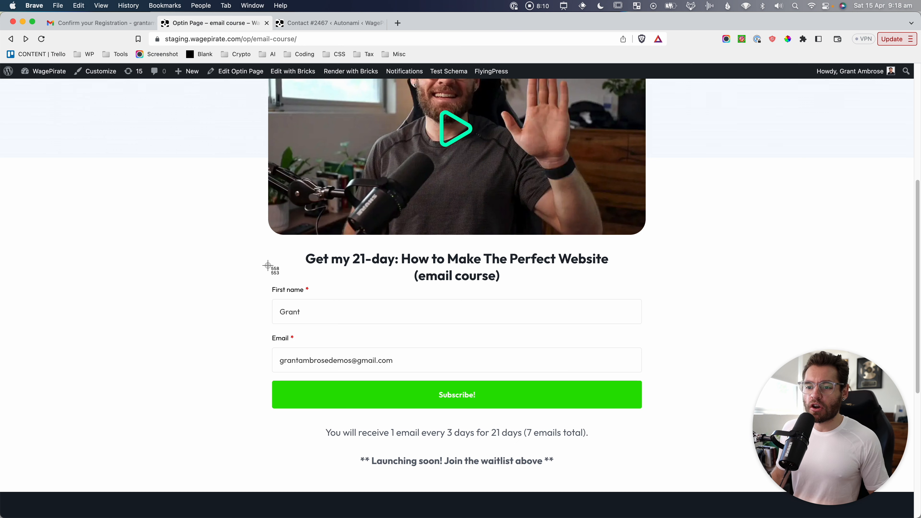
{"action": "left_click_drag", "start_coordinate": [261, 269], "coordinate": [654, 417]}
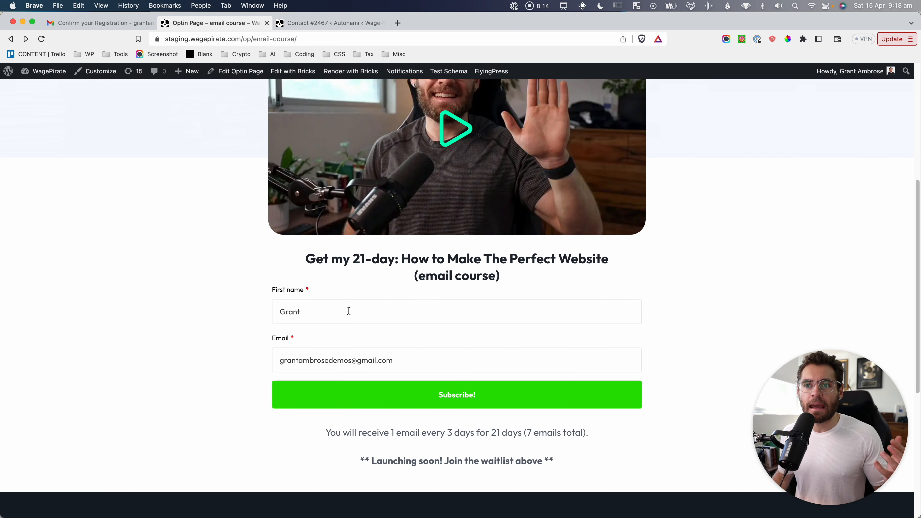
{"action": "left_click", "coordinate": [339, 24]}
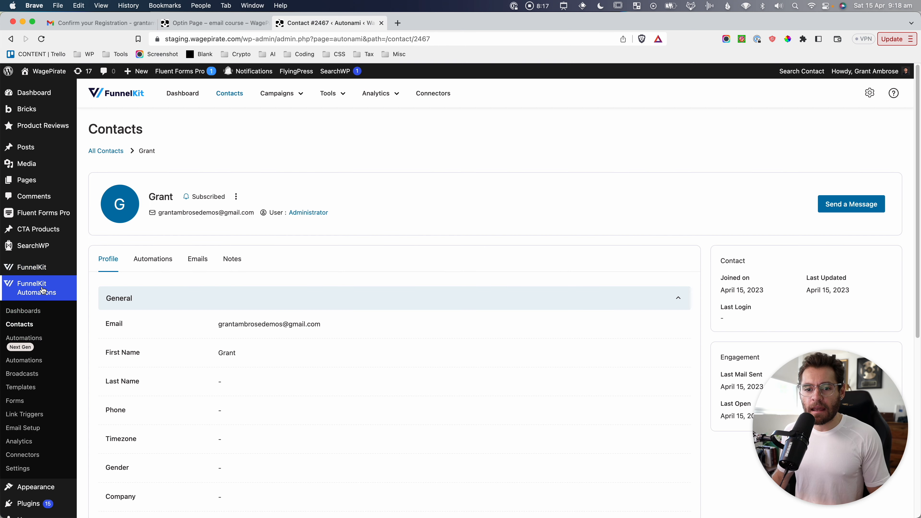
Create a new form named 'test' from the Forms list.
{"action": "left_click", "coordinate": [15, 401]}
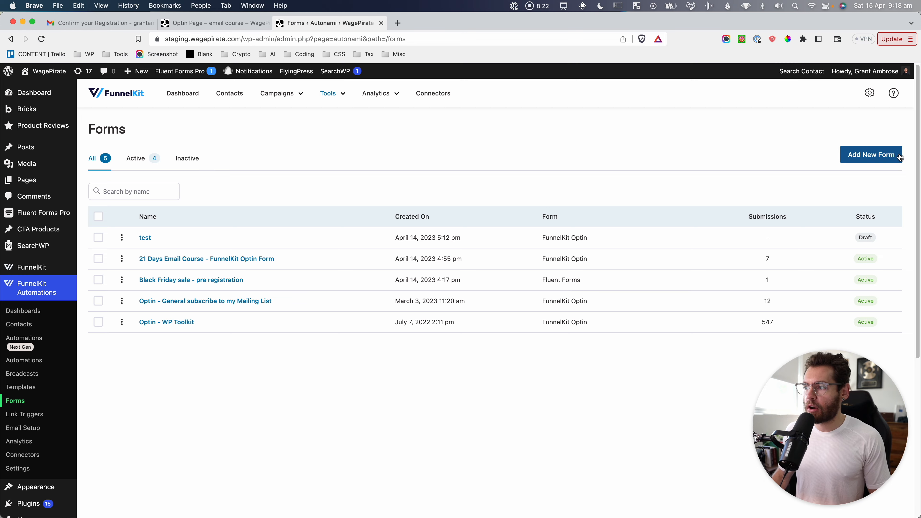
{"action": "left_click", "coordinate": [896, 156]}
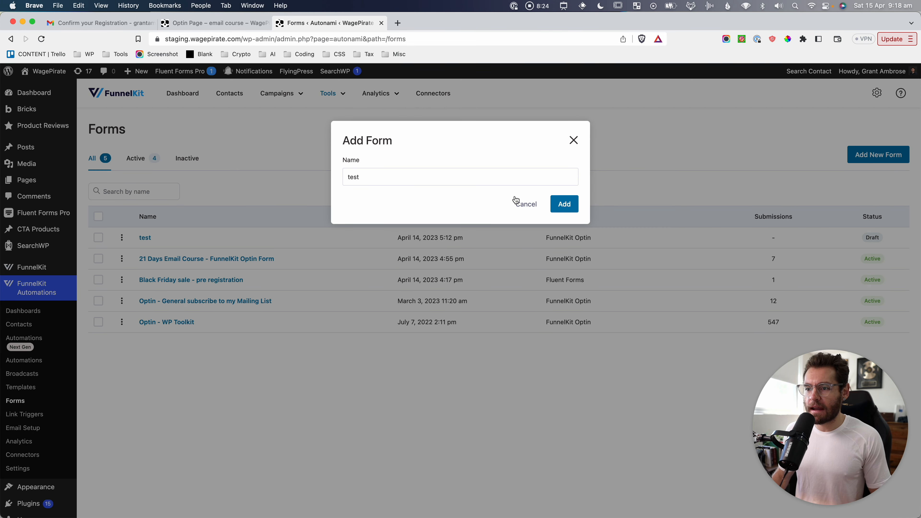
{"action": "left_click", "coordinate": [564, 204]}
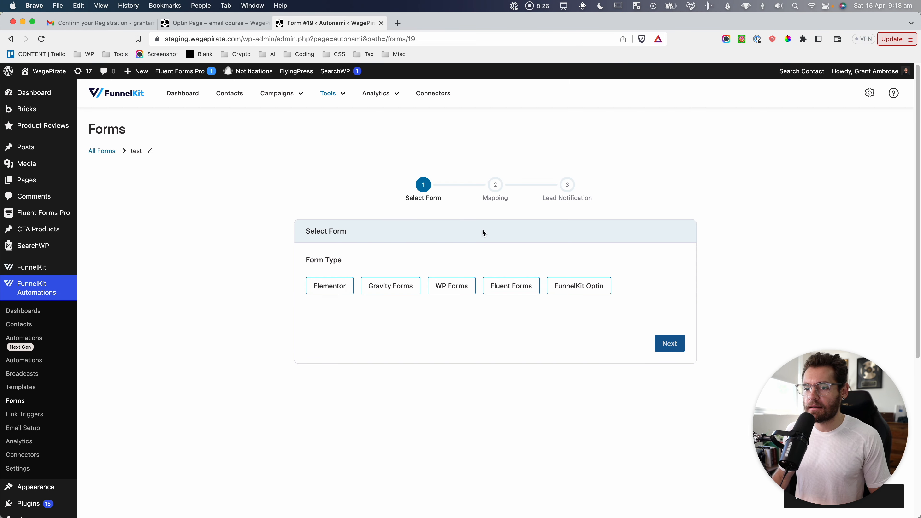
{"action": "key", "text": "super+shift+4"}
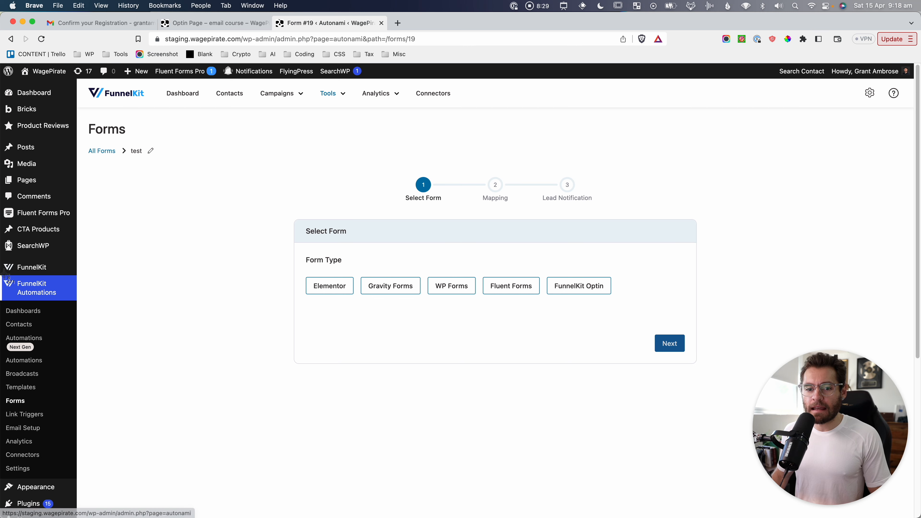
{"action": "left_click_drag", "start_coordinate": [1, 273], "coordinate": [65, 463]}
{"action": "key", "text": "Escape"}
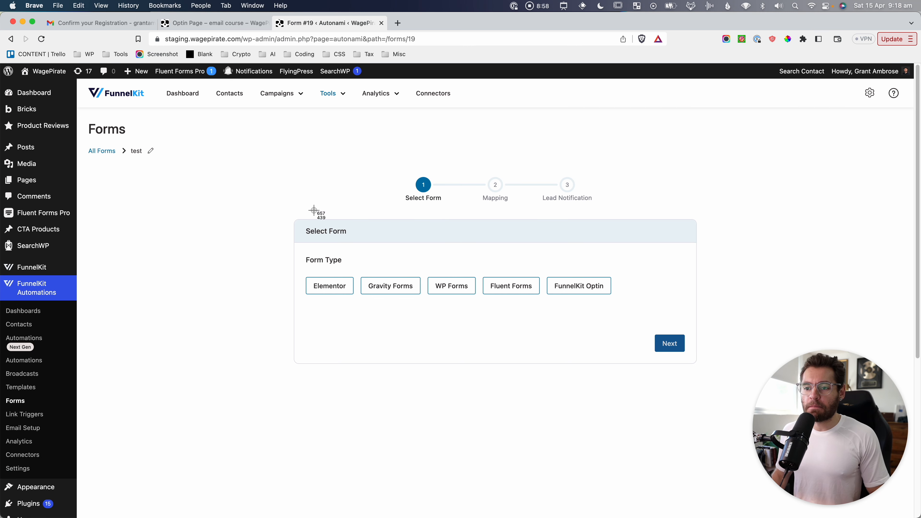
Screenshot the form-type options: Elementor, Gravity Forms, WP Forms and FunnelKit Optin.
{"action": "left_click_drag", "start_coordinate": [289, 214], "coordinate": [545, 311]}
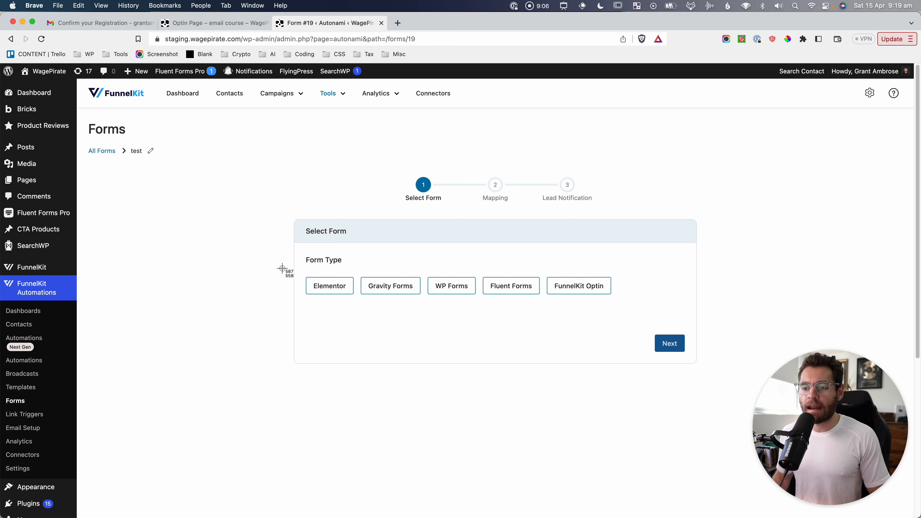
{"action": "left_click_drag", "start_coordinate": [302, 270], "coordinate": [358, 302]}
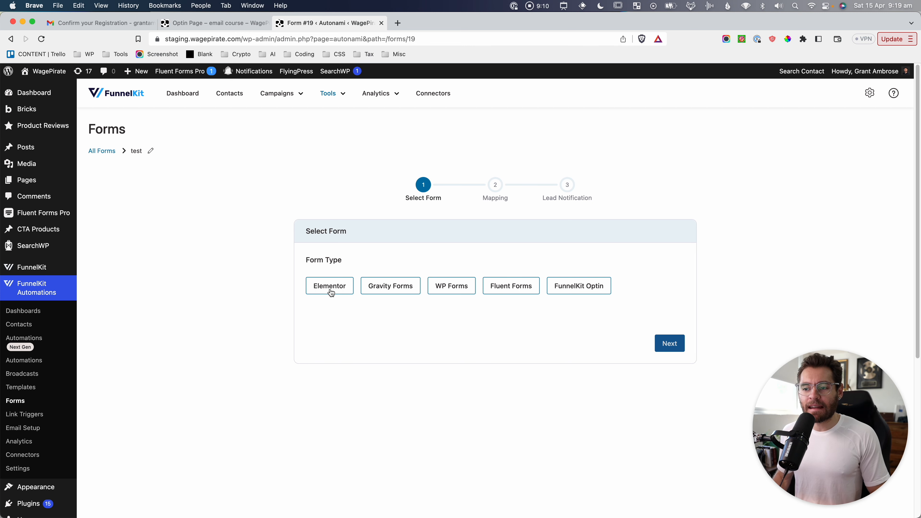
{"action": "key", "text": "super+shift+4"}
{"action": "left_click_drag", "start_coordinate": [357, 268], "coordinate": [543, 298]}
{"action": "key", "text": "super+shift+4"}
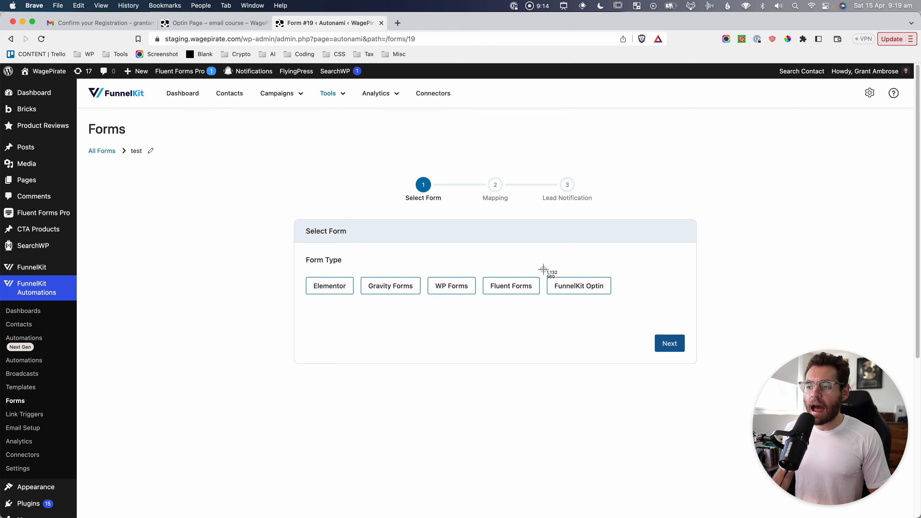
{"action": "left_click_drag", "start_coordinate": [541, 268], "coordinate": [620, 303]}
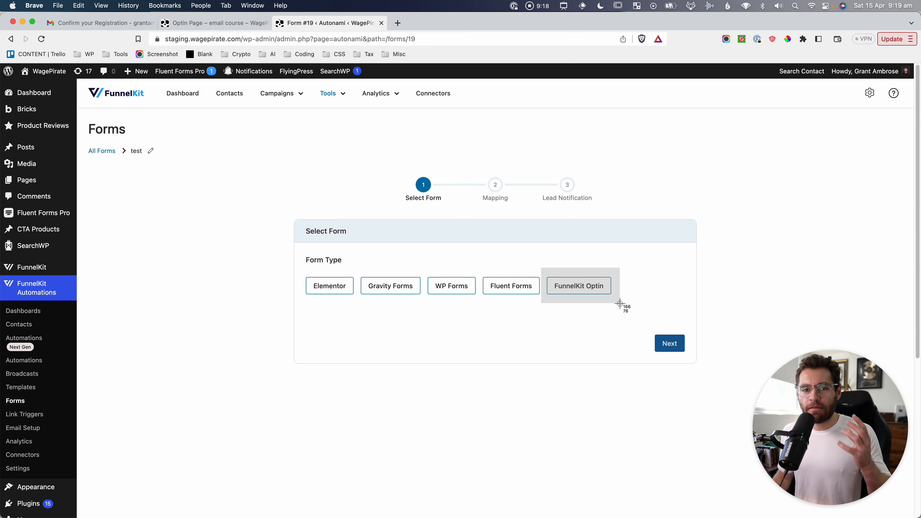
{"action": "left_click_drag", "start_coordinate": [620, 303], "coordinate": [618, 304]}
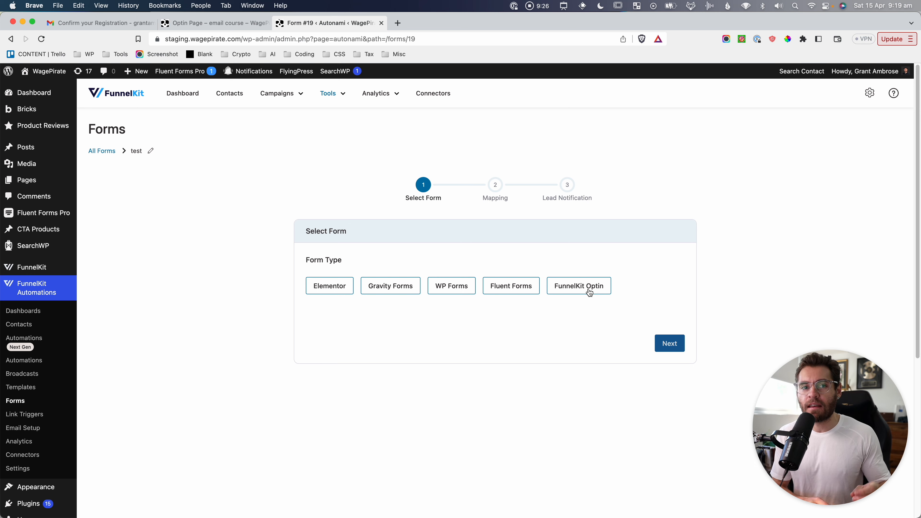
{"action": "key", "text": "super+shift+4"}
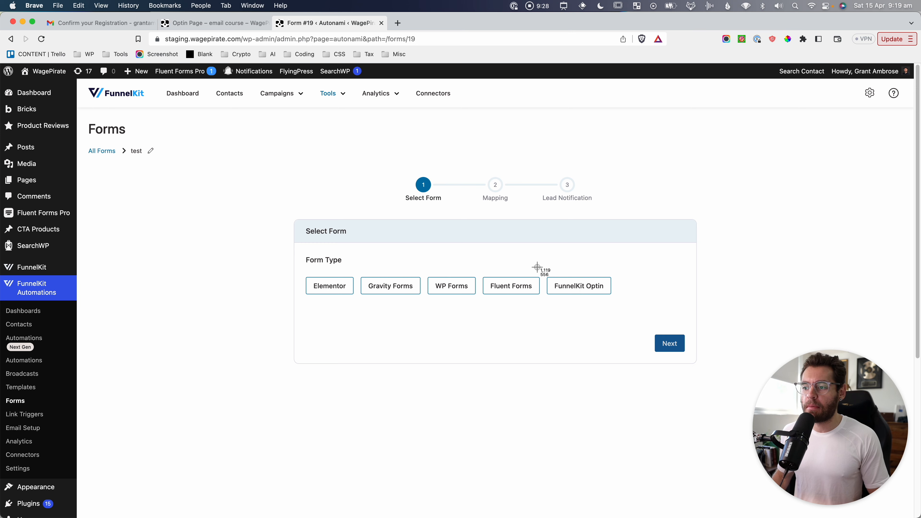
{"action": "left_click_drag", "start_coordinate": [537, 267], "coordinate": [620, 305]}
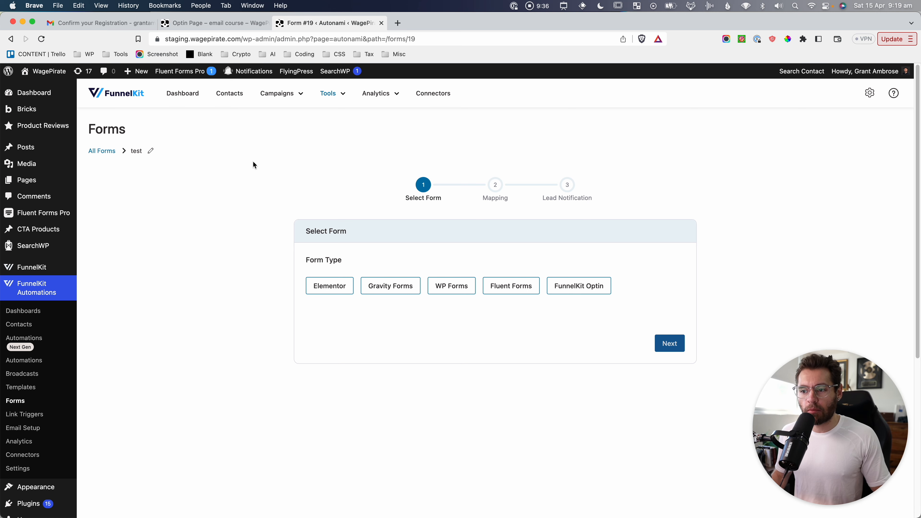
{"action": "key", "text": "super+shift+4"}
{"action": "left_click_drag", "start_coordinate": [300, 243], "coordinate": [627, 307]}
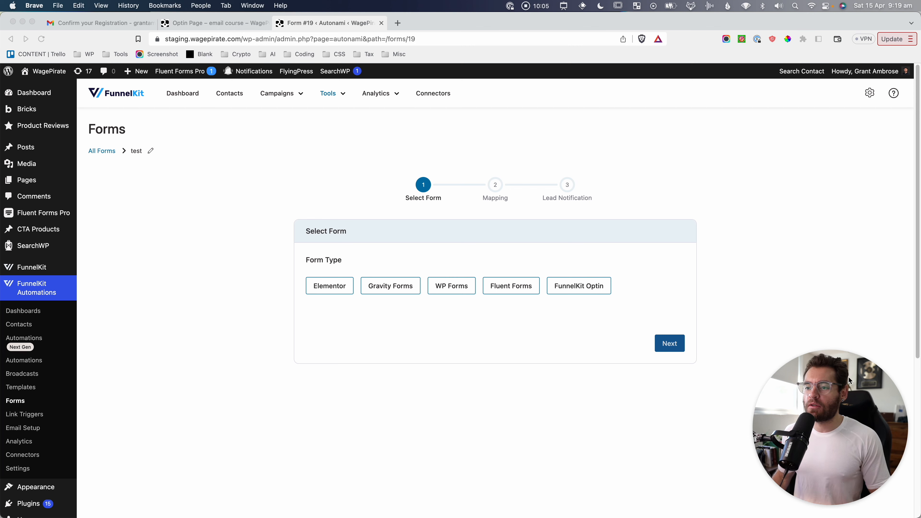
{"action": "key", "text": "super+shift+4"}
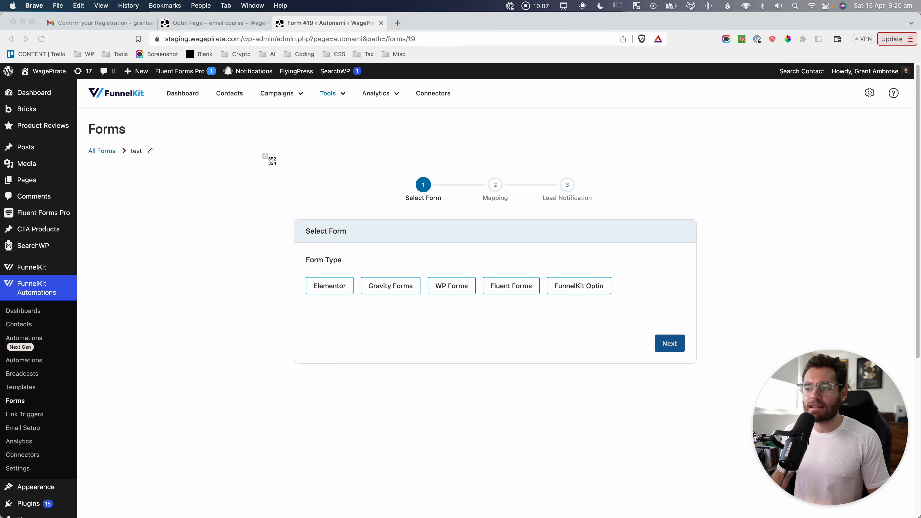
Screenshot the form setup page and the contacts list showing the Registered for Email Course contact.
{"action": "left_click_drag", "start_coordinate": [265, 156], "coordinate": [717, 380]}
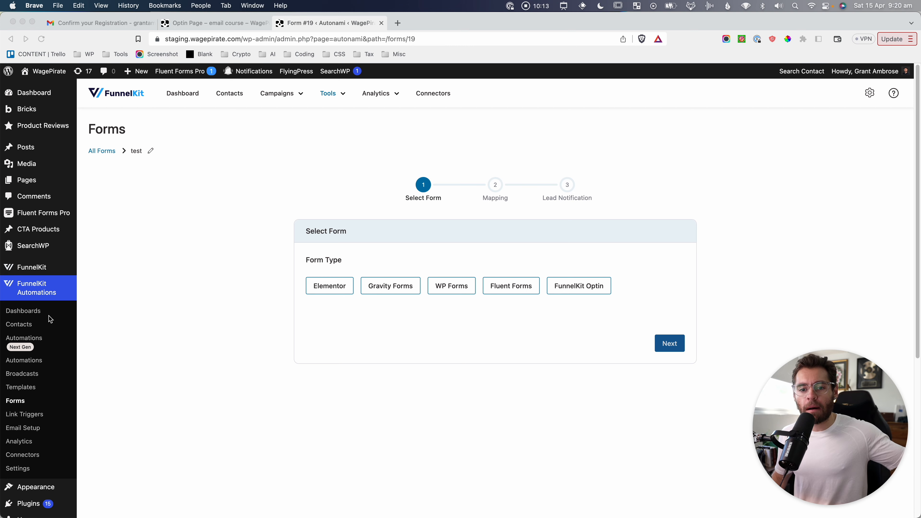
{"action": "left_click", "coordinate": [19, 324]}
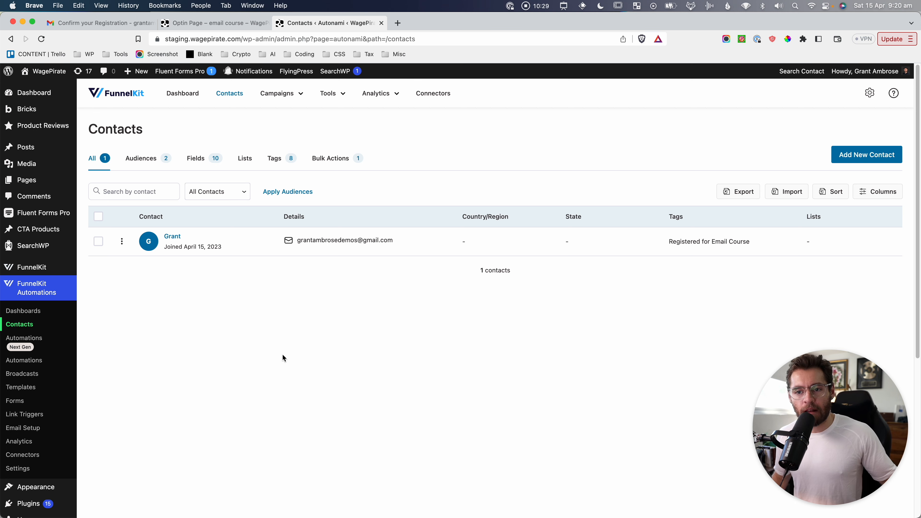
{"action": "left_click", "coordinate": [278, 346]}
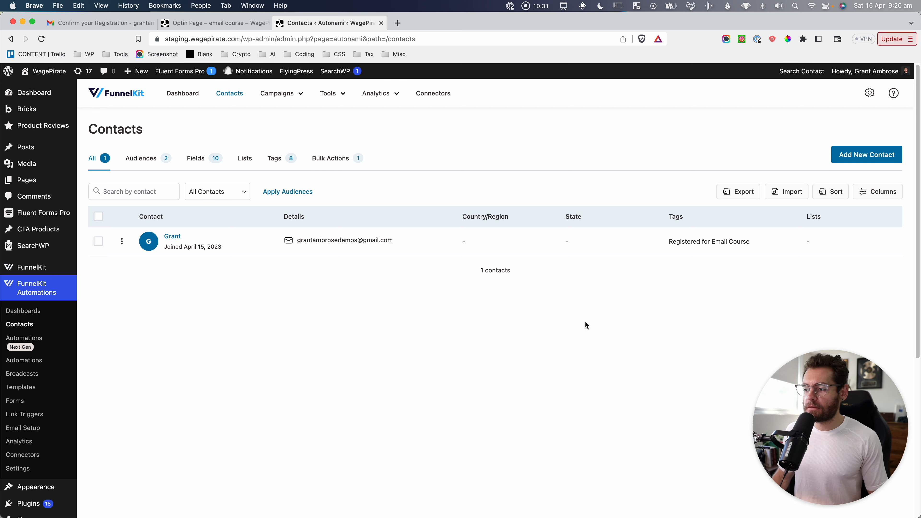
{"action": "key", "text": "super+shift+4"}
{"action": "left_click_drag", "start_coordinate": [82, 113], "coordinate": [399, 282]}
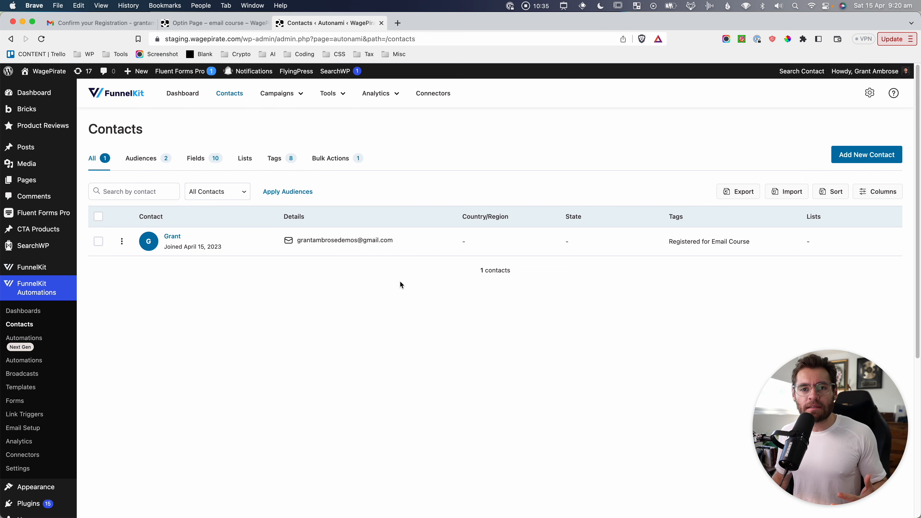
{"action": "left_click", "coordinate": [215, 302]}
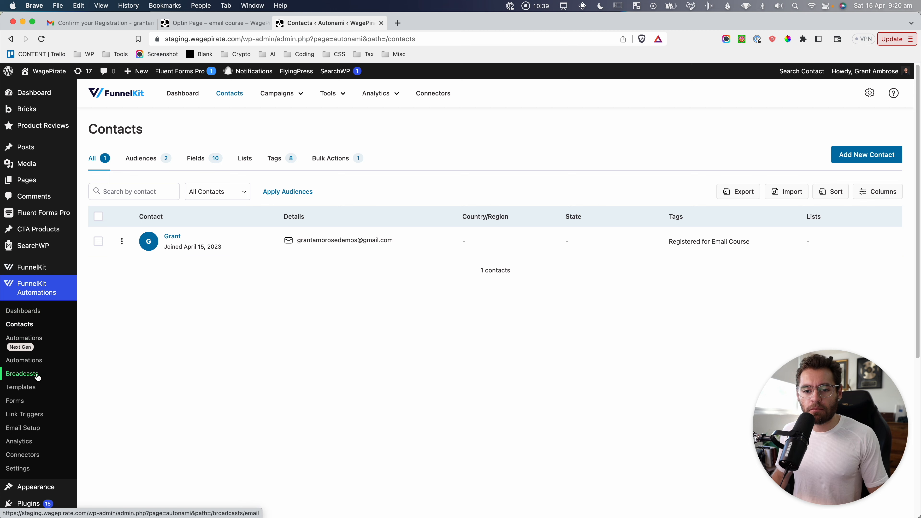
{"action": "left_click", "coordinate": [24, 374]}
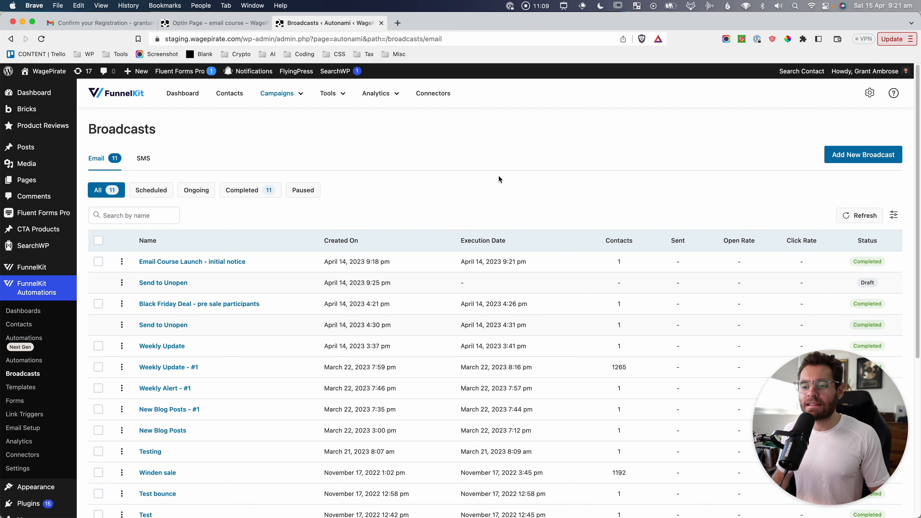
Choose Add New Broadcast to bring up the blank Add Email Broadcast dialog.
{"action": "left_click", "coordinate": [531, 175]}
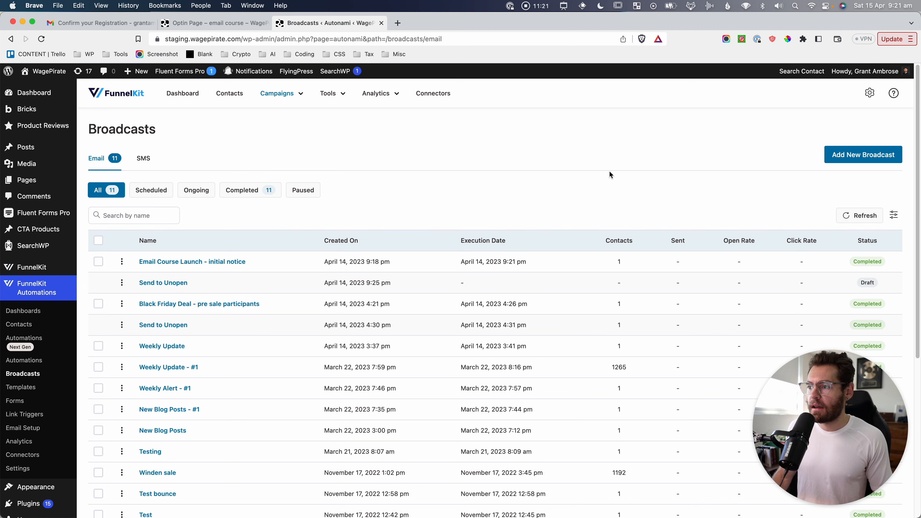
{"action": "left_click", "coordinate": [856, 160]}
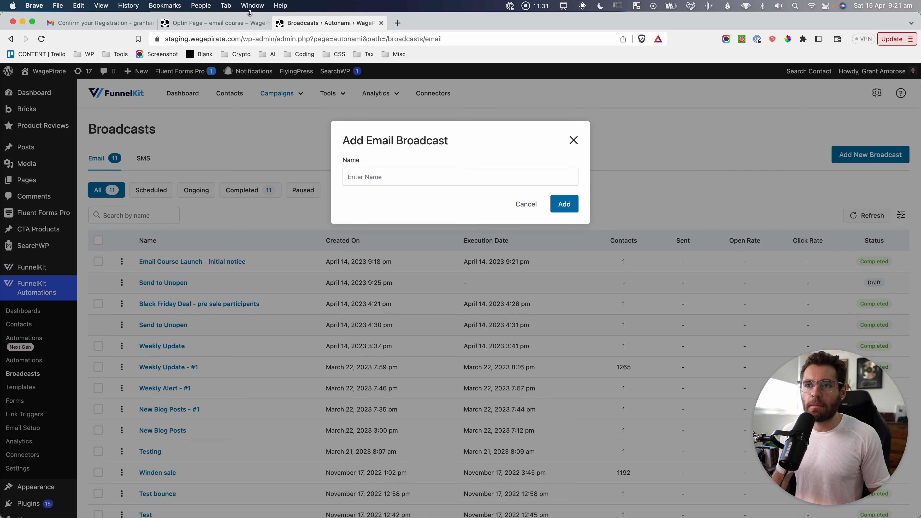
Capture a screenshot of the email-course opt-in form.
{"action": "left_click", "coordinate": [247, 23]}
{"action": "key", "text": "super+shift+4"}
{"action": "left_click_drag", "start_coordinate": [213, 211], "coordinate": [668, 451]}
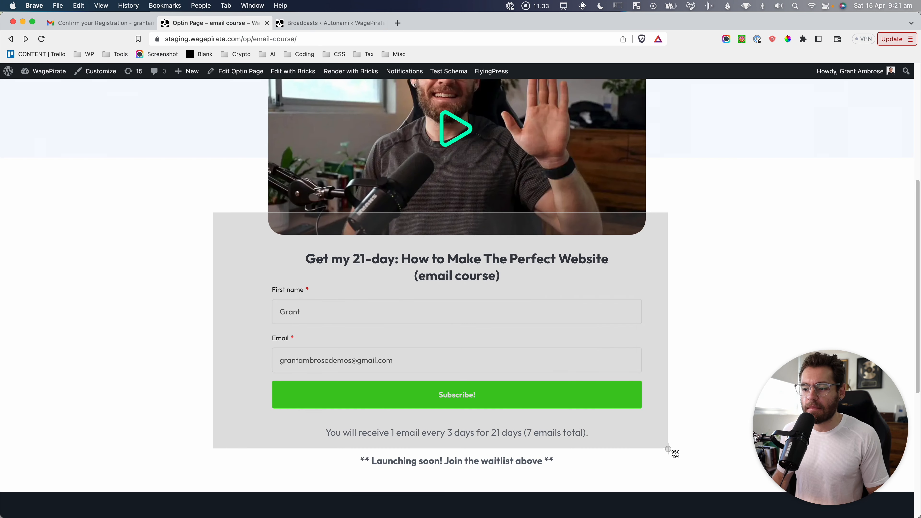
Create the broadcast 'Email Course is now live - first notice', capture its details, and advance to Contacts.
{"action": "left_click", "coordinate": [299, 22]}
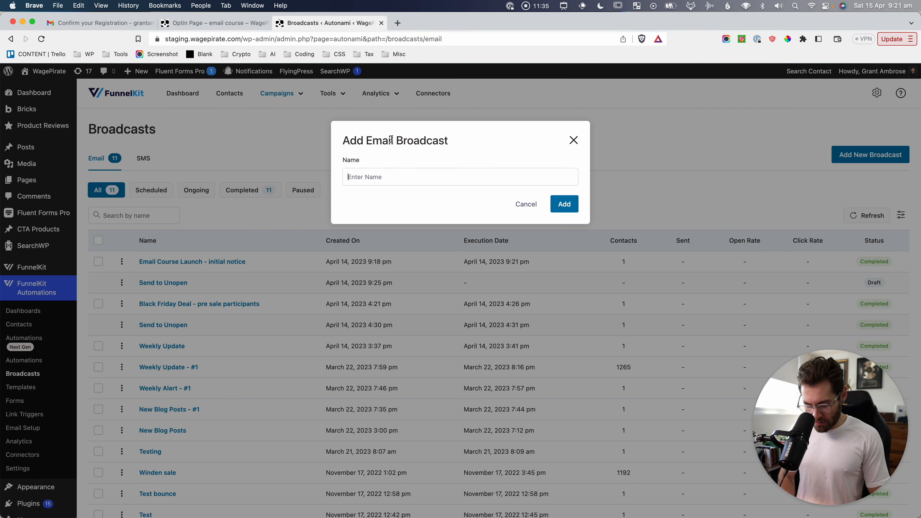
{"action": "type", "text": "Email Course is now live - first"}
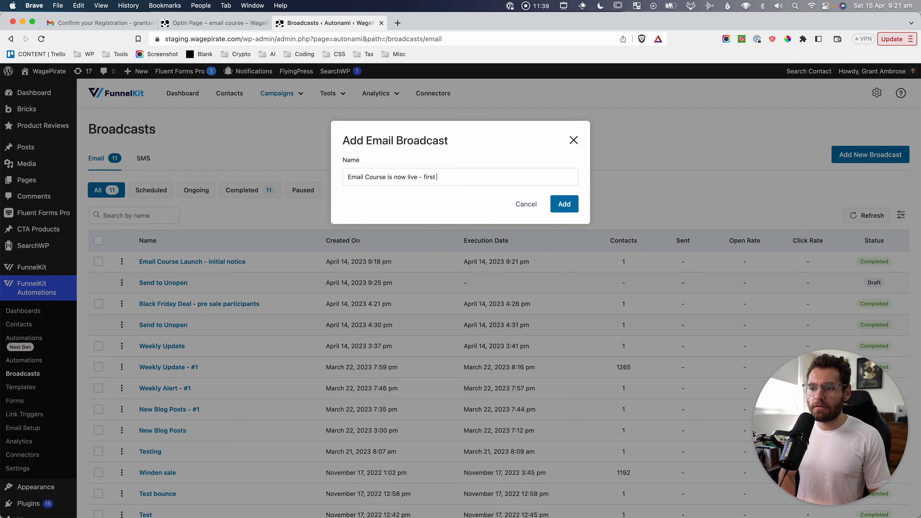
{"action": "type", "text": " notice"}
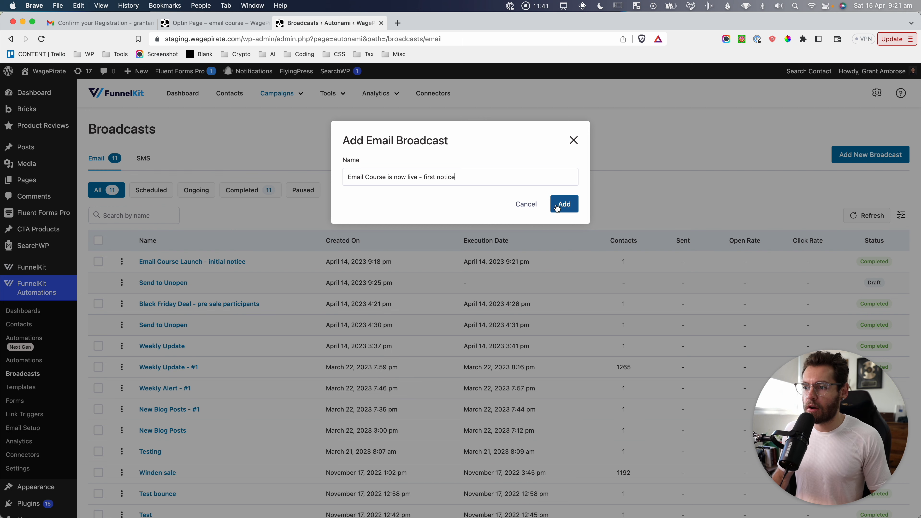
{"action": "left_click", "coordinate": [564, 203]}
{"action": "key", "text": "super+shift+4"}
{"action": "left_click_drag", "start_coordinate": [286, 215], "coordinate": [542, 413]}
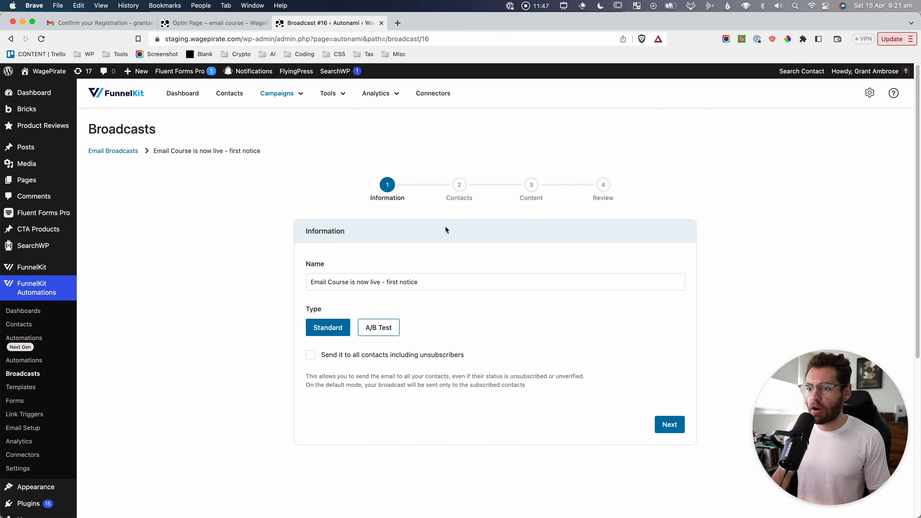
{"action": "left_click", "coordinate": [677, 431]}
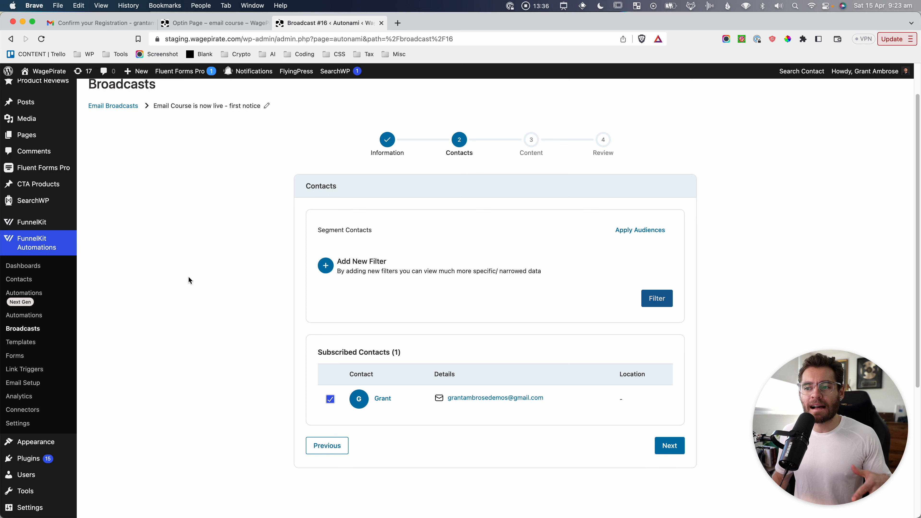
Return to the 21-day email course opt-in page and screenshot its sign-up form, heading to Subscribe.
{"action": "left_click", "coordinate": [212, 24]}
{"action": "scroll", "coordinate": [336, 249], "scroll_direction": "down", "scroll_amount": 1}
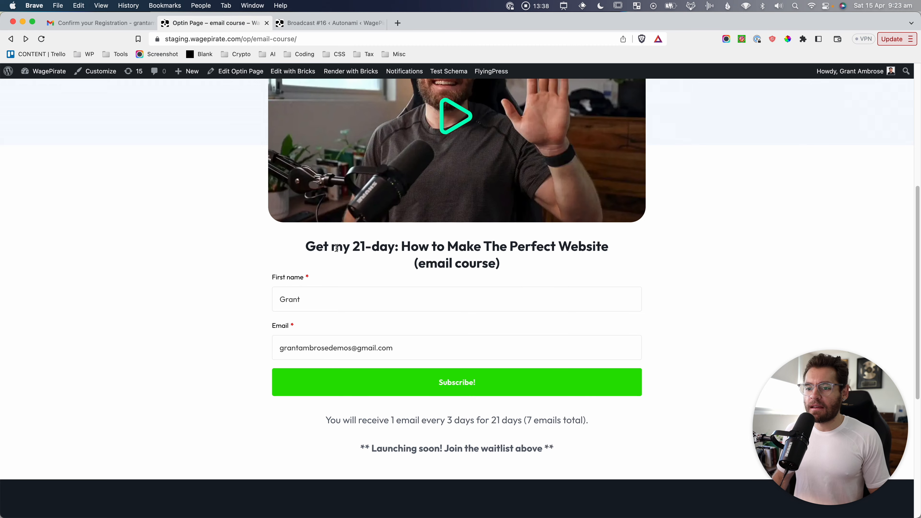
{"action": "key", "text": "super+shift+4"}
{"action": "left_click_drag", "start_coordinate": [261, 231], "coordinate": [652, 409]}
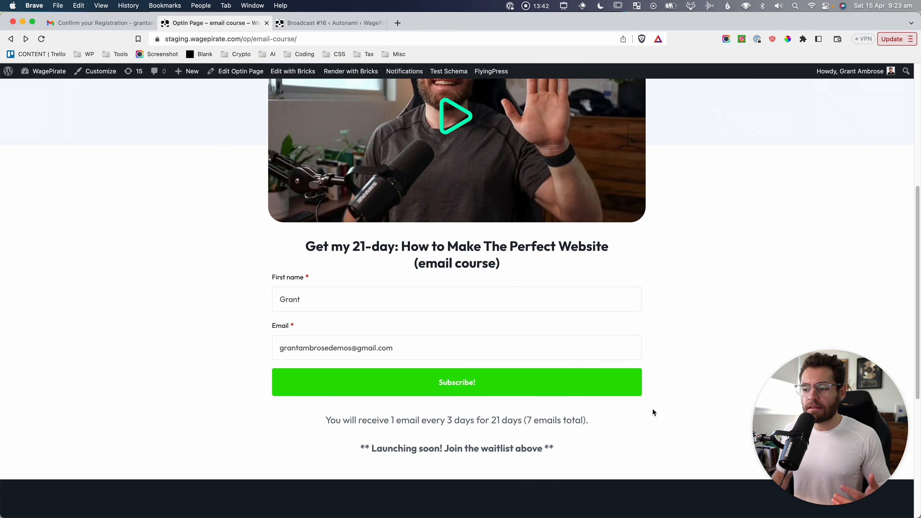
{"action": "left_click_drag", "start_coordinate": [316, 247], "coordinate": [491, 259]}
{"action": "left_click", "coordinate": [490, 259]}
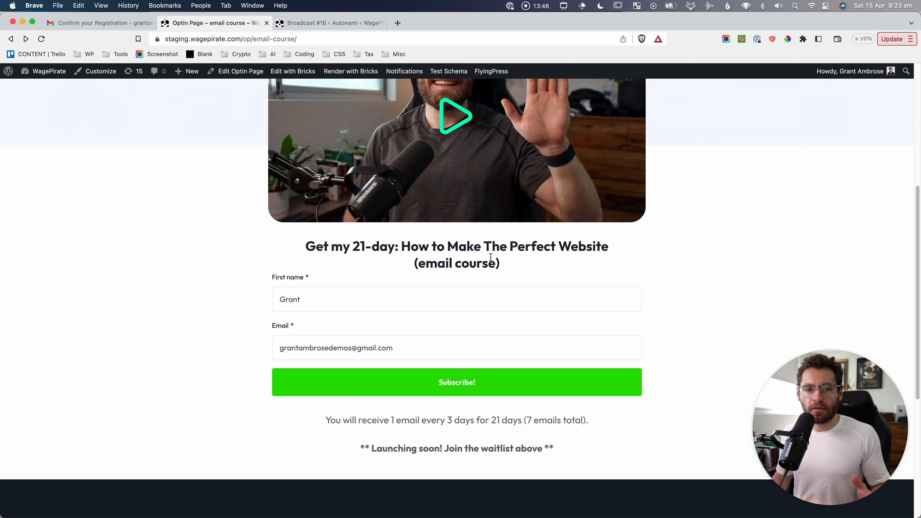
{"action": "key", "text": "super+shift+4"}
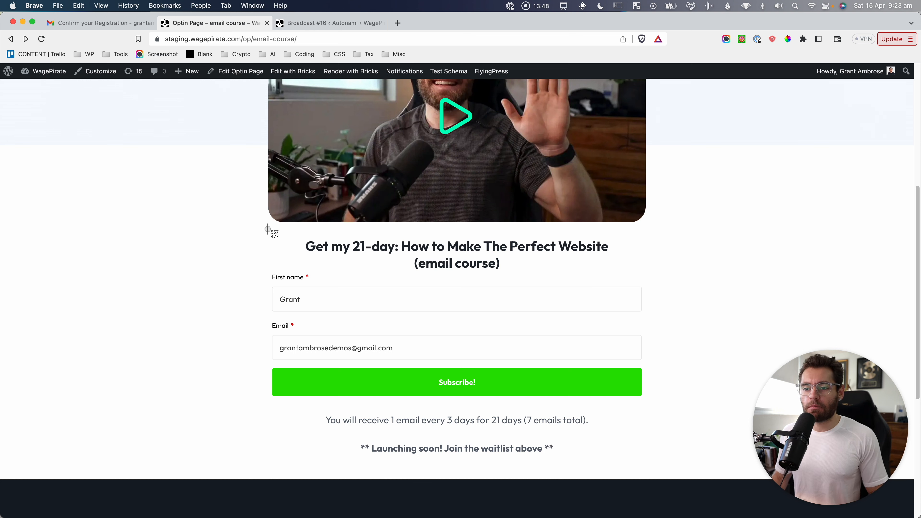
{"action": "left_click_drag", "start_coordinate": [262, 227], "coordinate": [655, 413]}
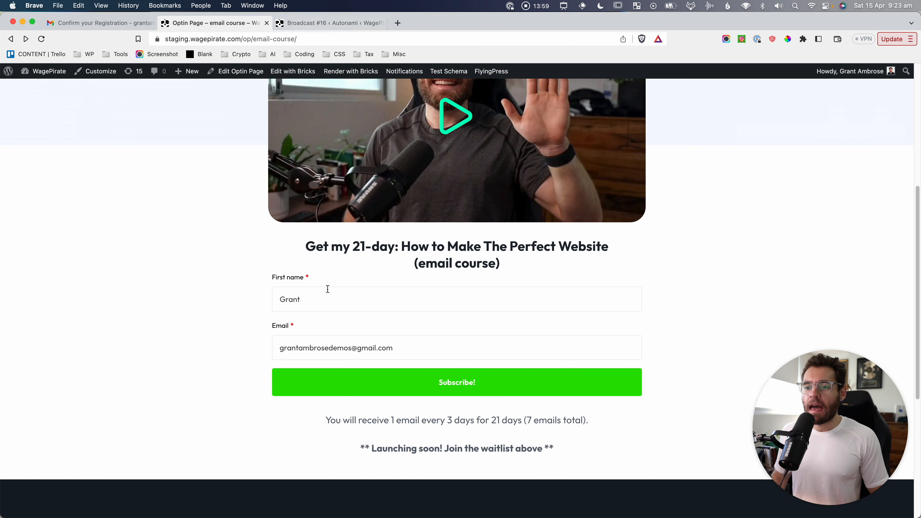
{"action": "key", "text": "super+shift+4"}
{"action": "left_click_drag", "start_coordinate": [264, 227], "coordinate": [662, 421]}
Open the new contact's profile, capture its Registered for Email Course tag, and return to Broadcast #16.
{"action": "left_click", "coordinate": [547, 383]}
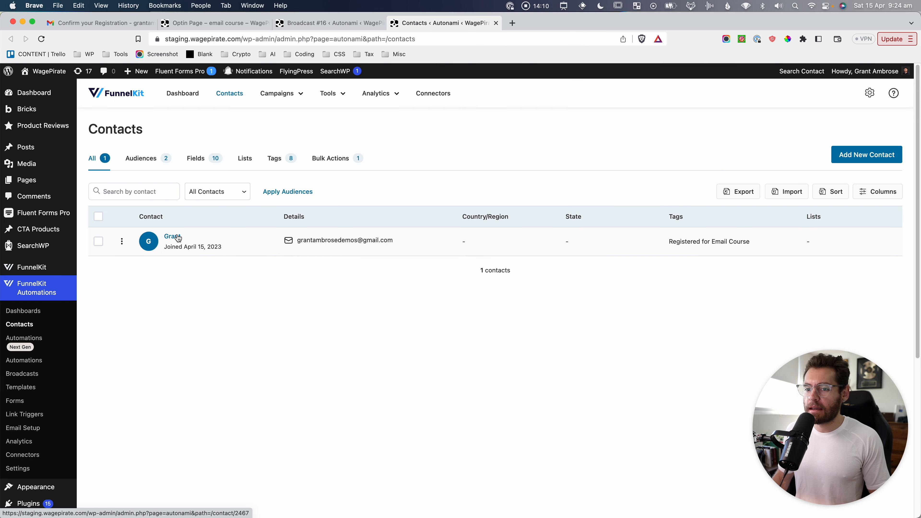
{"action": "left_click", "coordinate": [172, 237]}
{"action": "scroll", "coordinate": [218, 318], "scroll_direction": "down", "scroll_amount": 5}
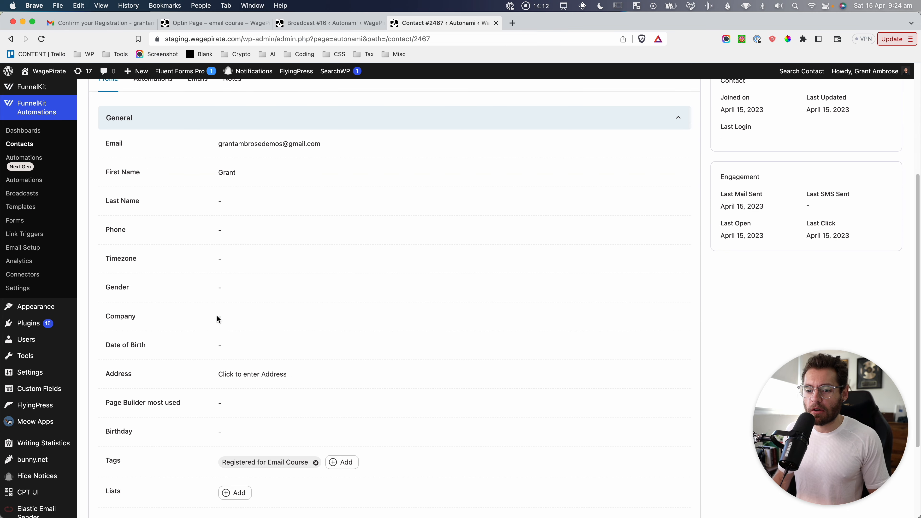
{"action": "scroll", "coordinate": [216, 319], "scroll_direction": "down", "scroll_amount": 2}
{"action": "key", "text": "super+shift+4"}
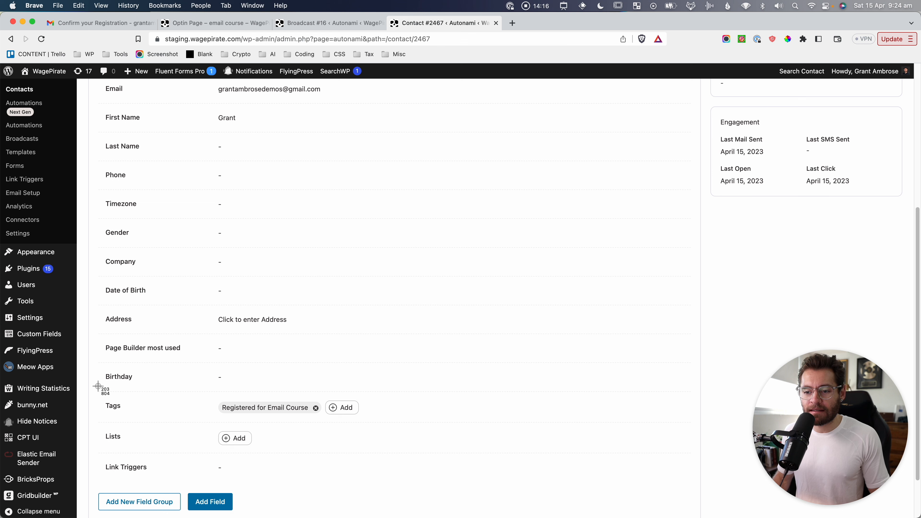
{"action": "left_click_drag", "start_coordinate": [98, 385], "coordinate": [368, 427]}
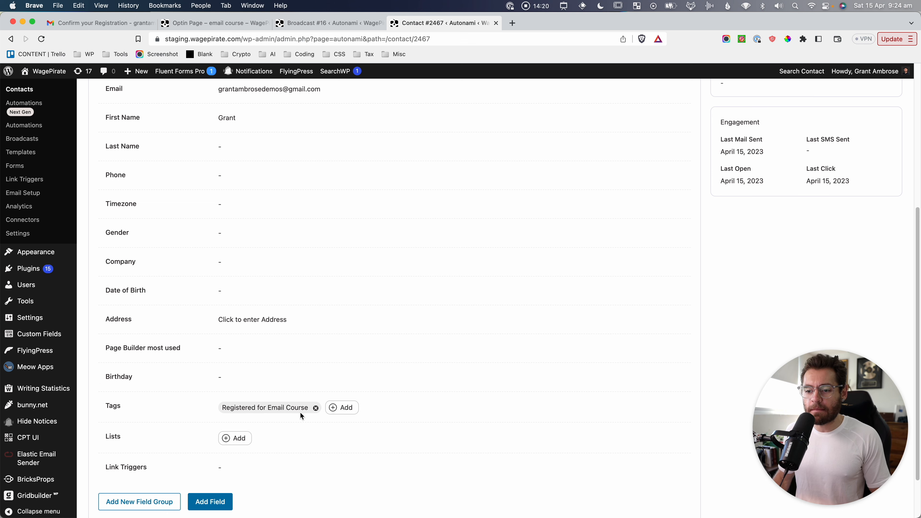
{"action": "left_click", "coordinate": [344, 22]}
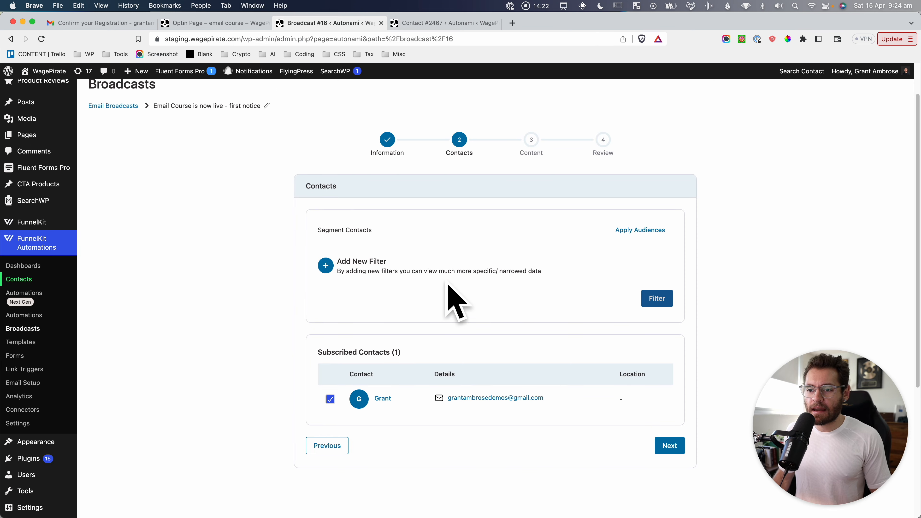
Add a Segments > Tags filter for the Registered for Email Course tag, found by searching 'email course'.
{"action": "left_click", "coordinate": [326, 266]}
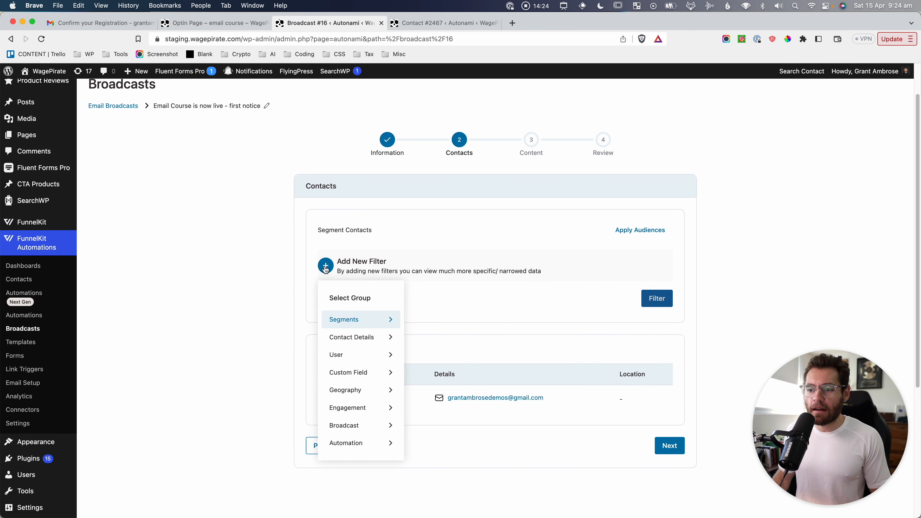
{"action": "left_click", "coordinate": [350, 323]}
{"action": "left_click", "coordinate": [341, 312]}
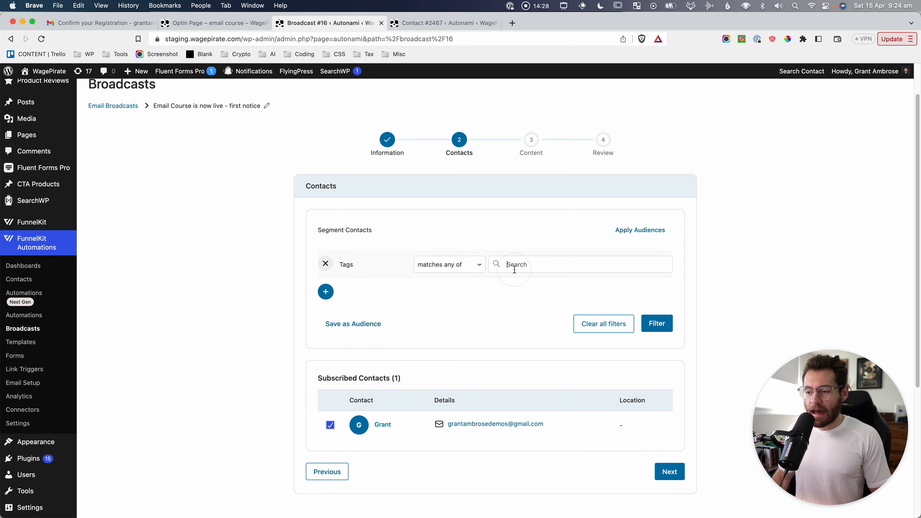
{"action": "type", "text": "email course"}
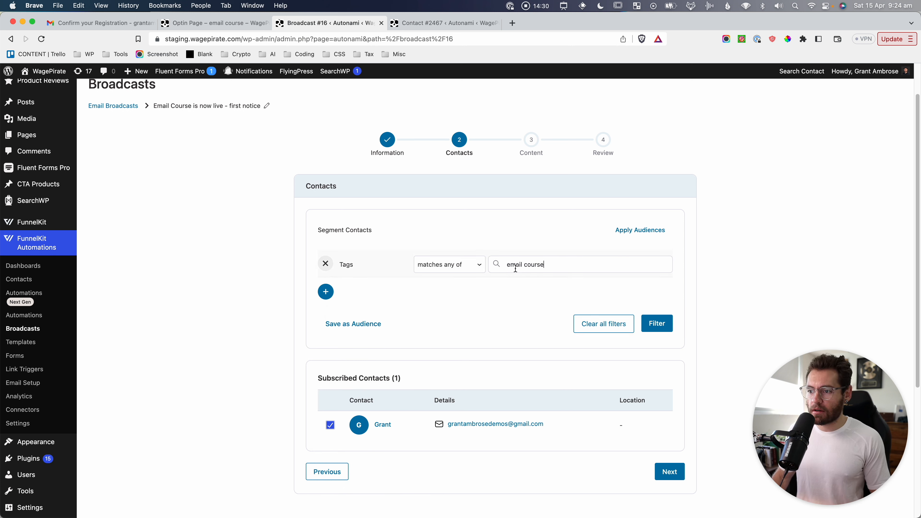
{"action": "left_click", "coordinate": [555, 287]}
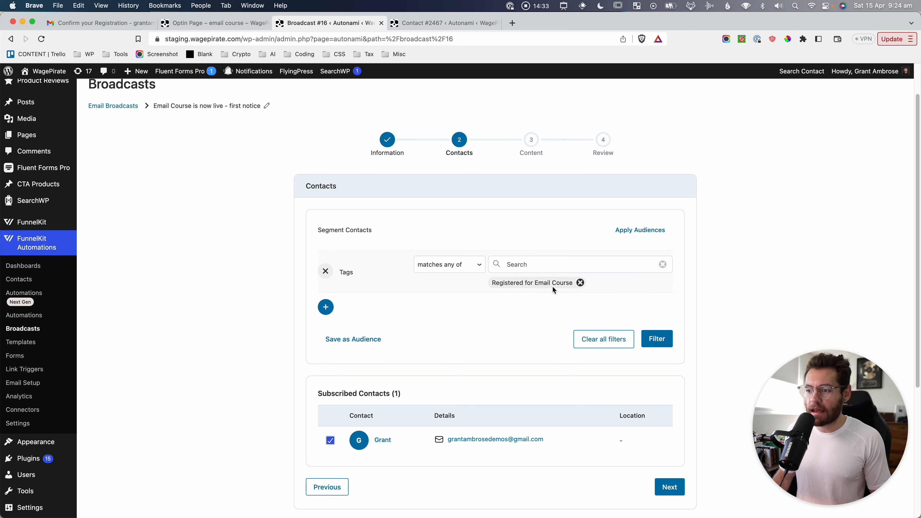
{"action": "left_click", "coordinate": [658, 340]}
{"action": "scroll", "coordinate": [421, 321], "scroll_direction": "down", "scroll_amount": 3}
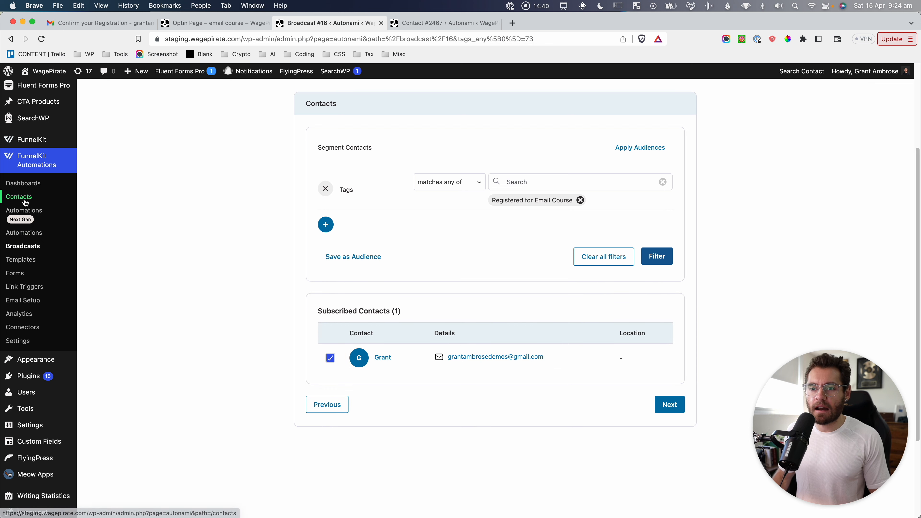
Capture the applied tag filter in screenshots and continue to the Content step.
{"action": "key", "text": "super+shift+4"}
{"action": "left_click_drag", "start_coordinate": [285, 137], "coordinate": [616, 228]}
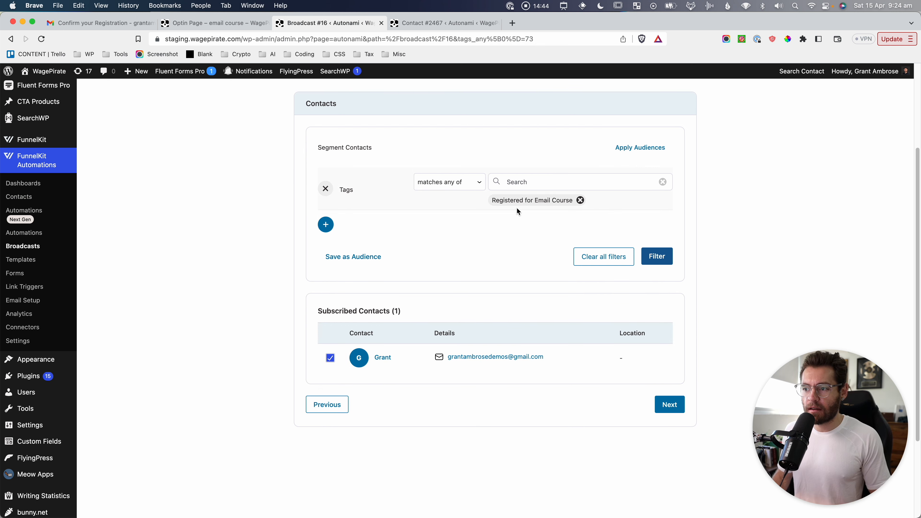
{"action": "key", "text": "super+shift+4"}
{"action": "left_click_drag", "start_coordinate": [310, 290], "coordinate": [680, 382]}
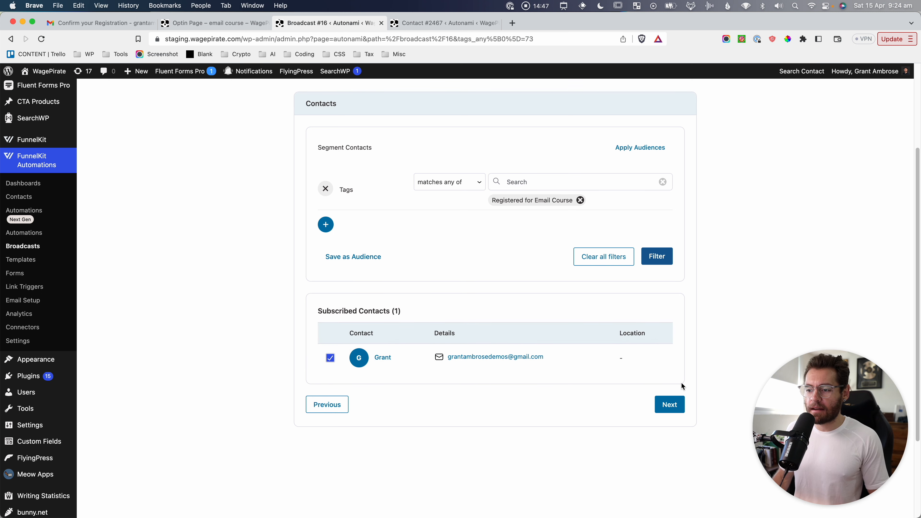
{"action": "left_click", "coordinate": [674, 405]}
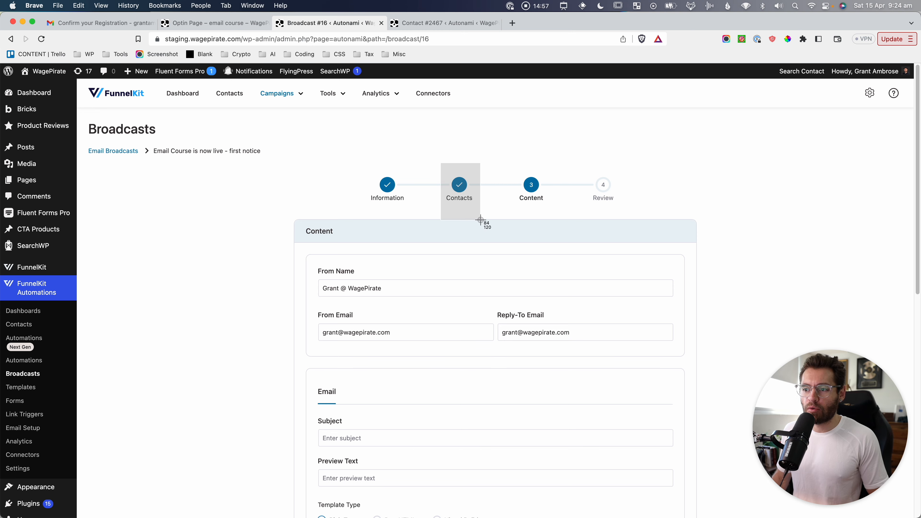
Enter the subject 'The email course is now LIVE!' and choose the Visual Builder template type.
{"action": "scroll", "coordinate": [484, 217], "scroll_direction": "down", "scroll_amount": 5}
{"action": "left_click", "coordinate": [430, 246]}
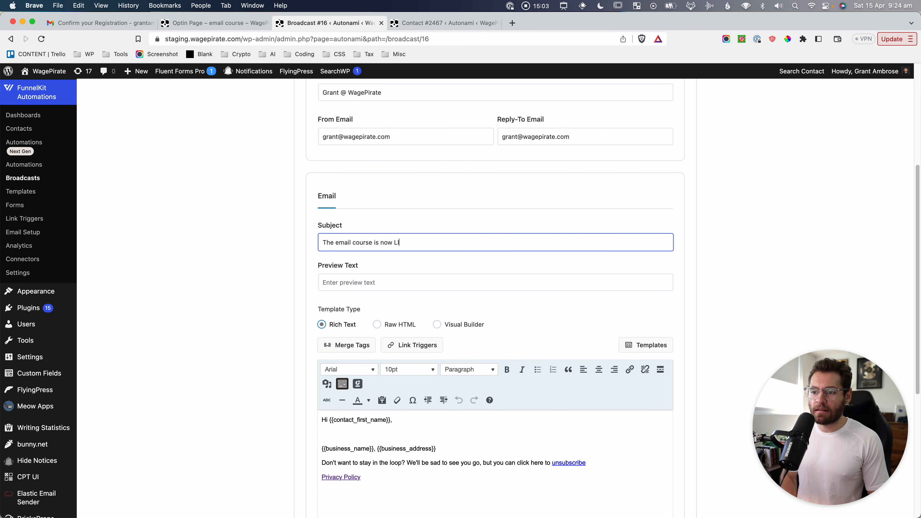
{"action": "scroll", "coordinate": [409, 254], "scroll_direction": "down", "scroll_amount": 3}
{"action": "left_click", "coordinate": [331, 321]}
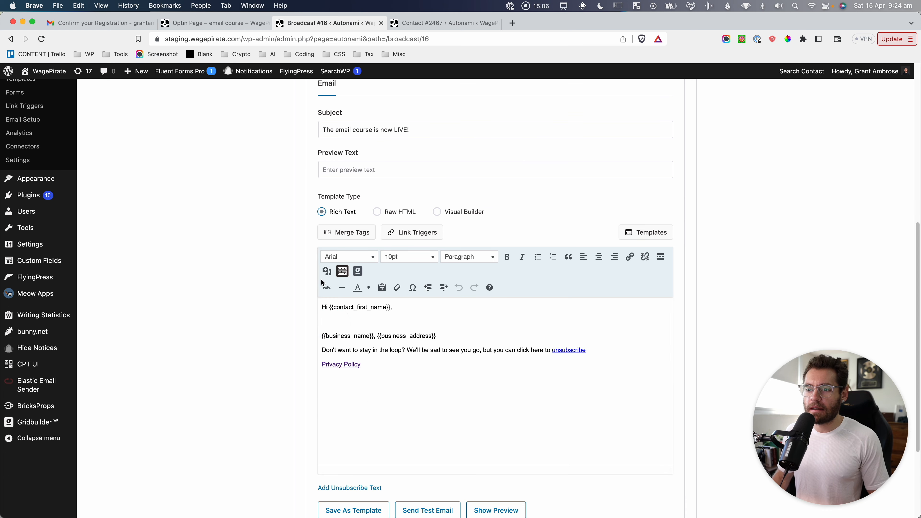
{"action": "left_click_drag", "start_coordinate": [309, 179], "coordinate": [364, 220]}
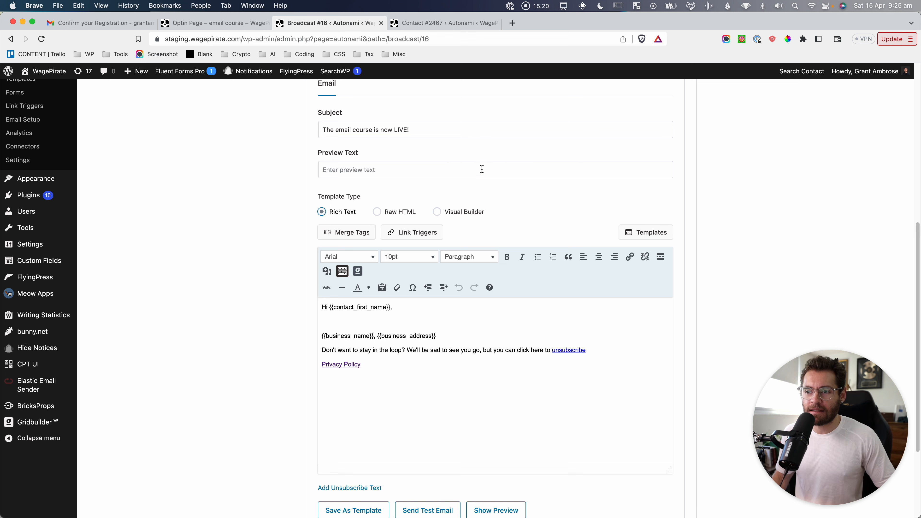
{"action": "left_click", "coordinate": [439, 214]}
In the visual email editor, add a two-column row below the email text.
{"action": "left_click", "coordinate": [502, 347]}
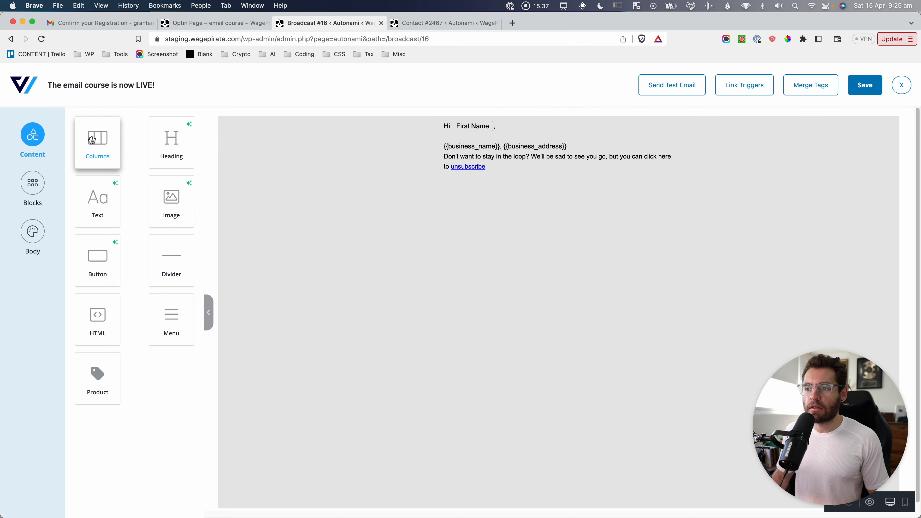
{"action": "left_click_drag", "start_coordinate": [92, 140], "coordinate": [518, 197]}
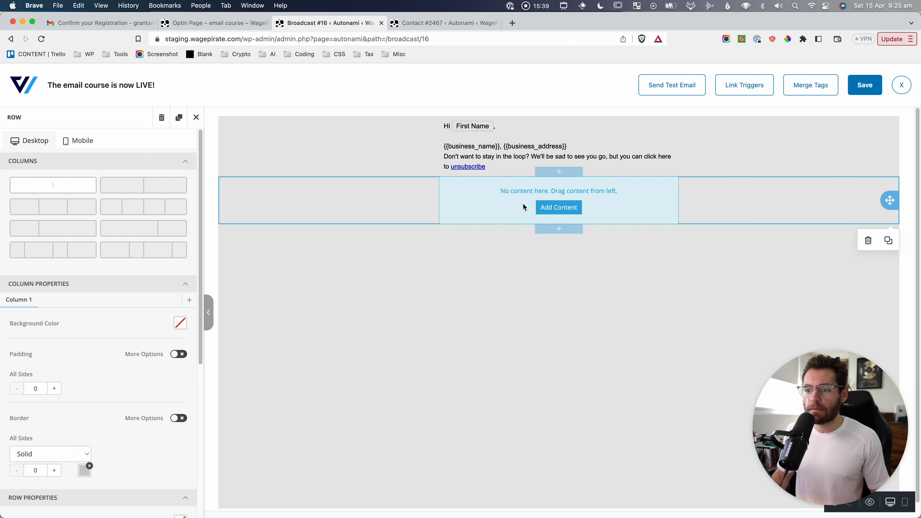
{"action": "left_click", "coordinate": [165, 185]}
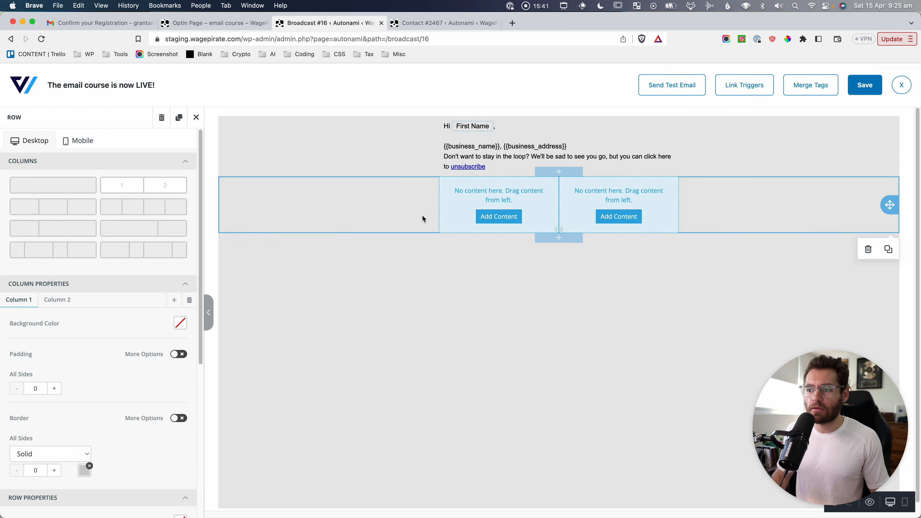
{"action": "left_click", "coordinate": [482, 201]}
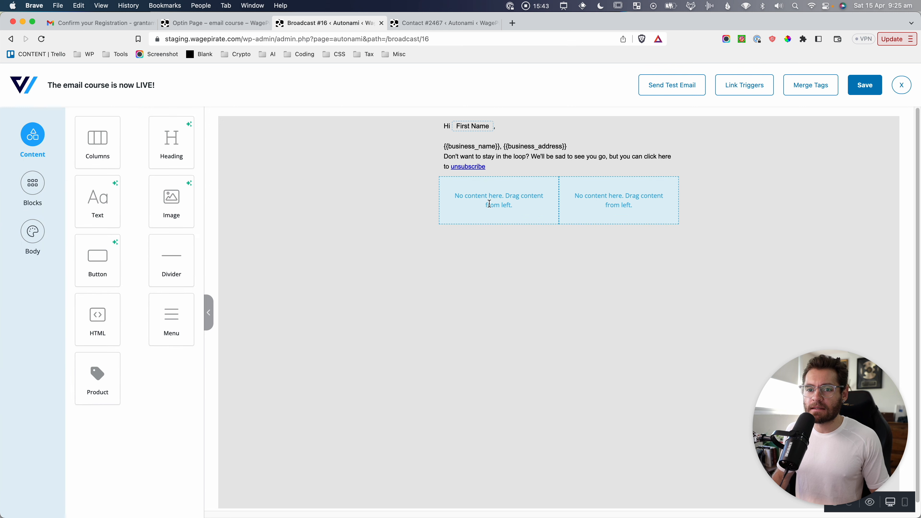
Place an image block in the left column showing the FunnelKit Automations logo.
{"action": "left_click_drag", "start_coordinate": [174, 197], "coordinate": [494, 207]}
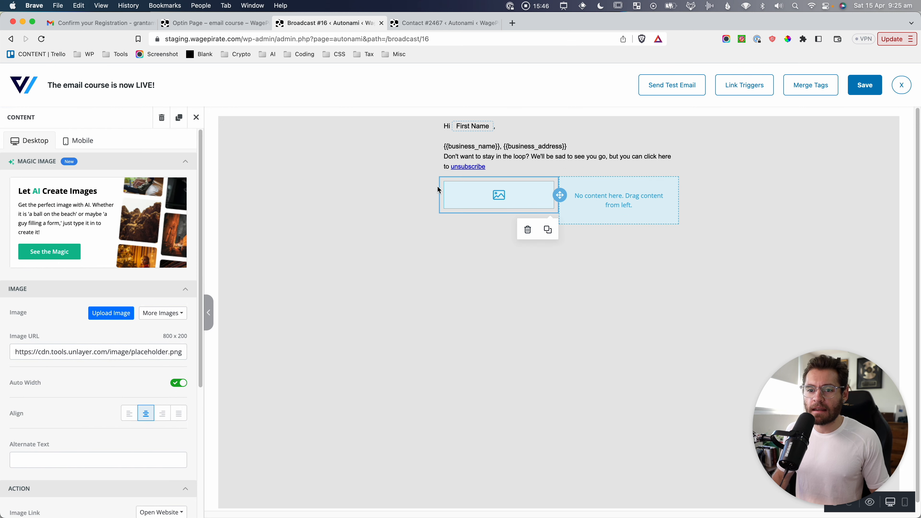
{"action": "left_click", "coordinate": [111, 314]}
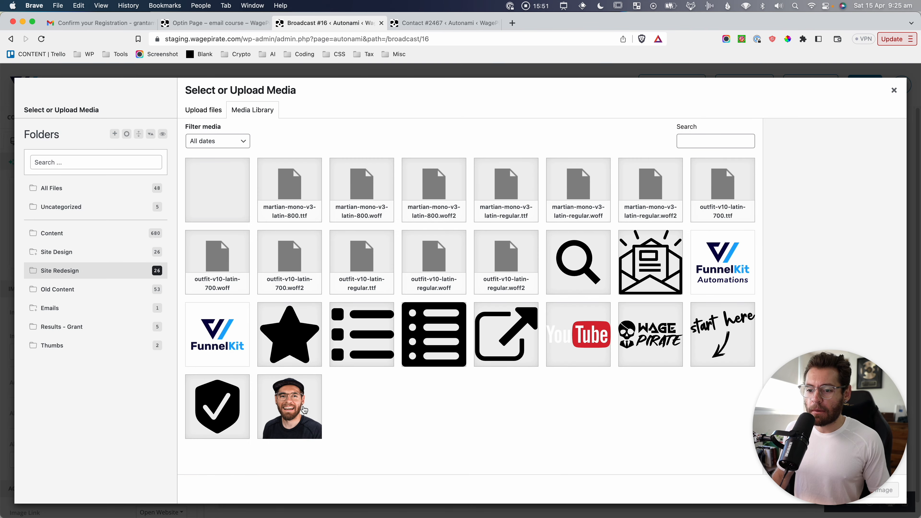
{"action": "left_click", "coordinate": [301, 410]}
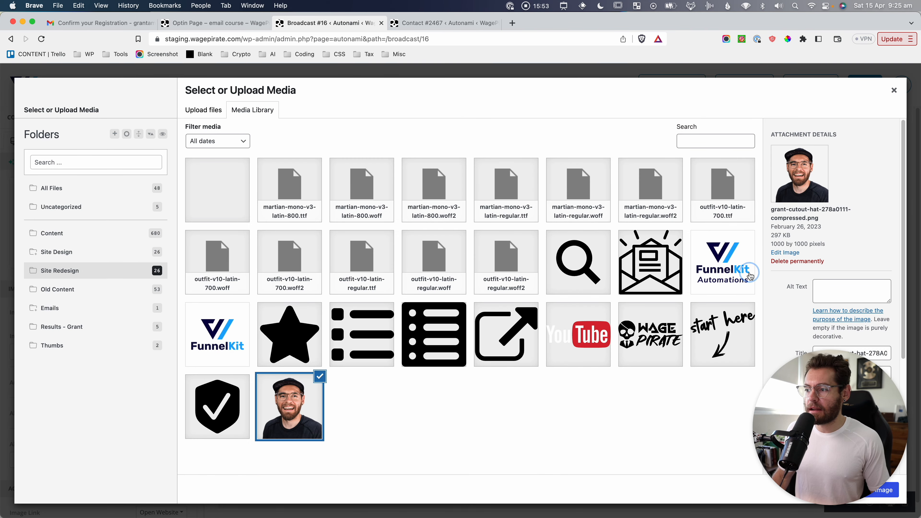
{"action": "left_click", "coordinate": [740, 265]}
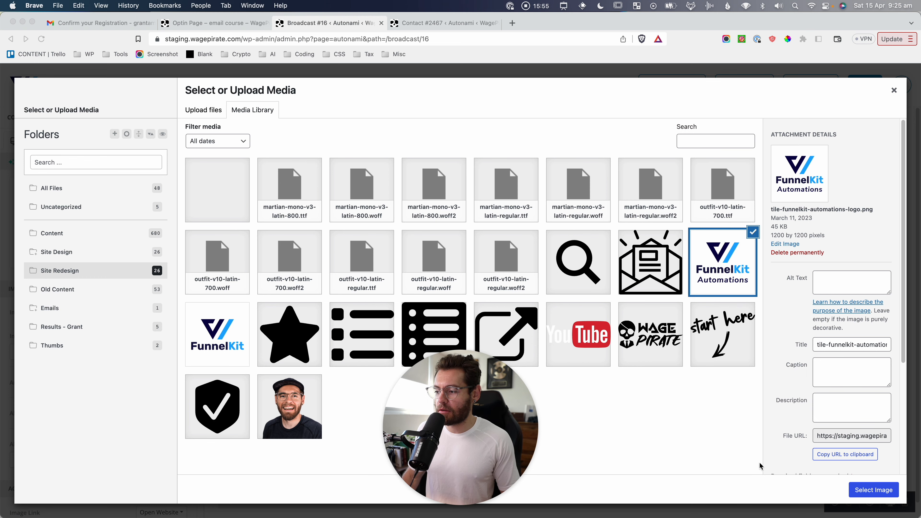
{"action": "left_click", "coordinate": [873, 489]}
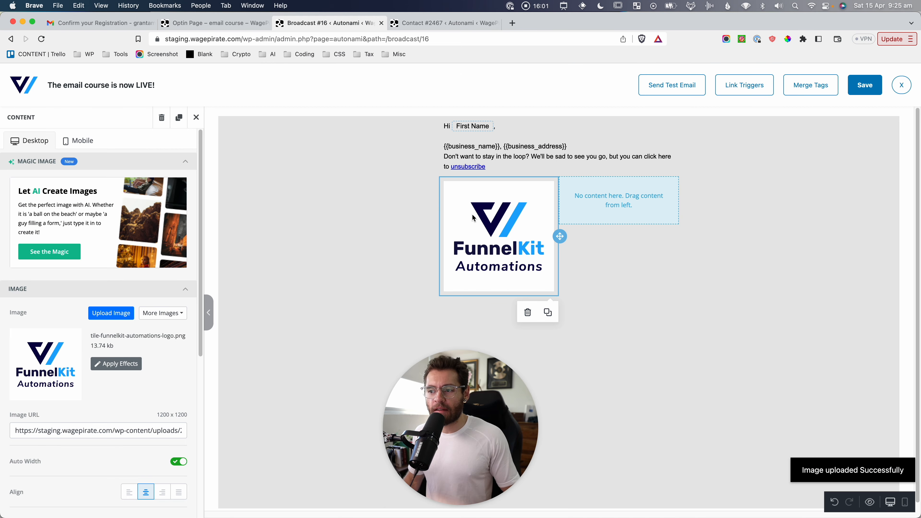
Add a heading, text block and button to the right column, then save and close the editor.
{"action": "left_click", "coordinate": [610, 199]}
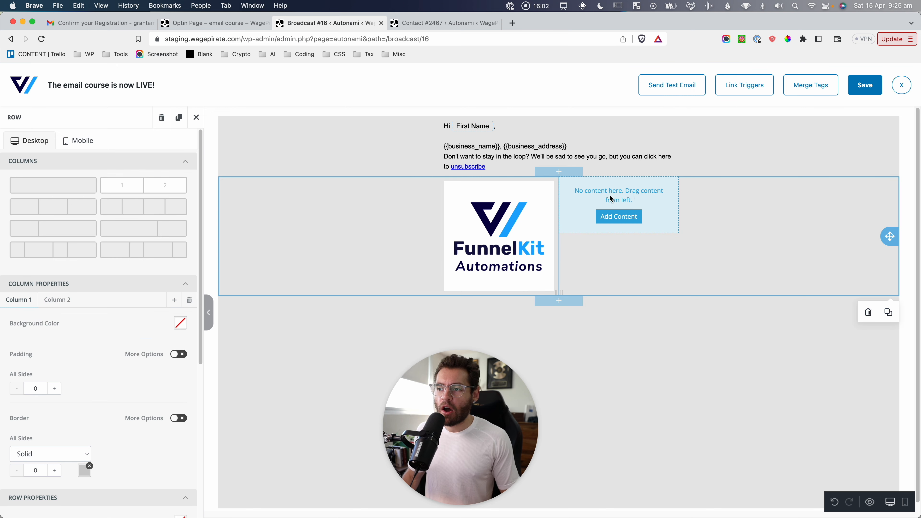
{"action": "left_click", "coordinate": [196, 117]}
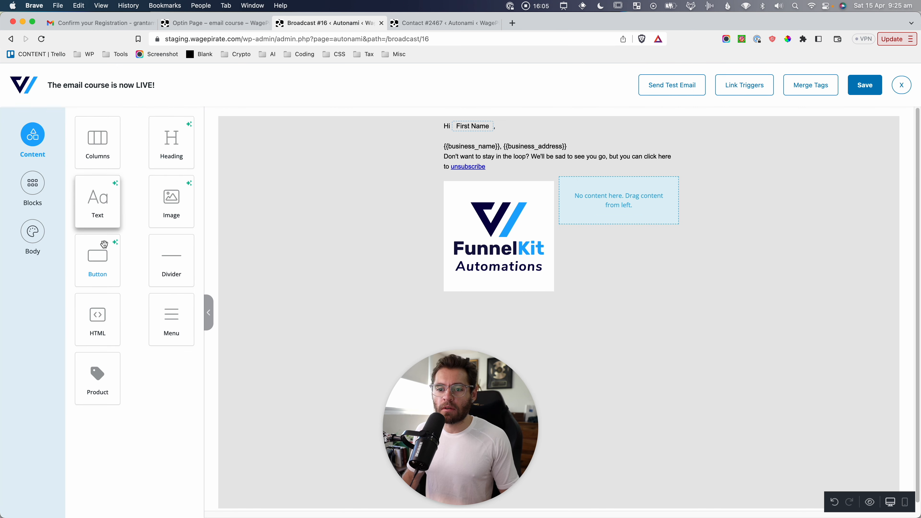
{"action": "left_click_drag", "start_coordinate": [178, 156], "coordinate": [612, 210]}
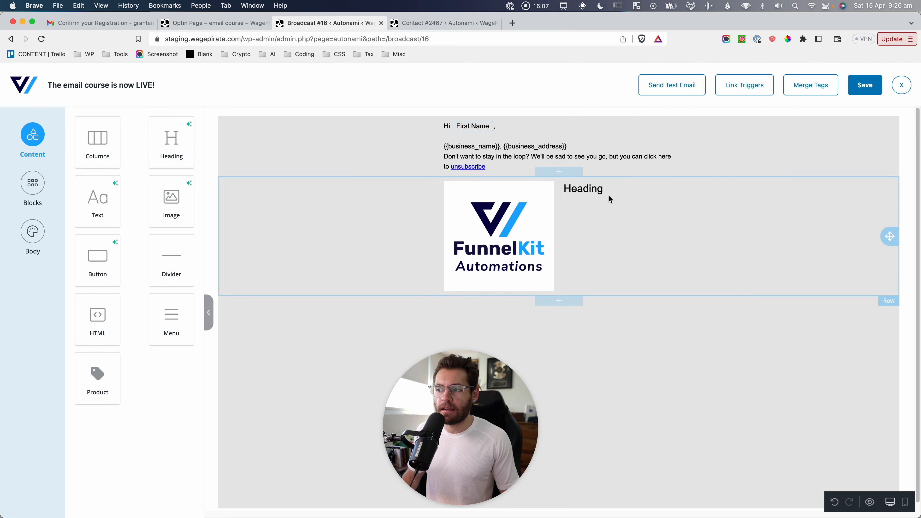
{"action": "left_click", "coordinate": [609, 199]}
{"action": "left_click", "coordinate": [203, 115]}
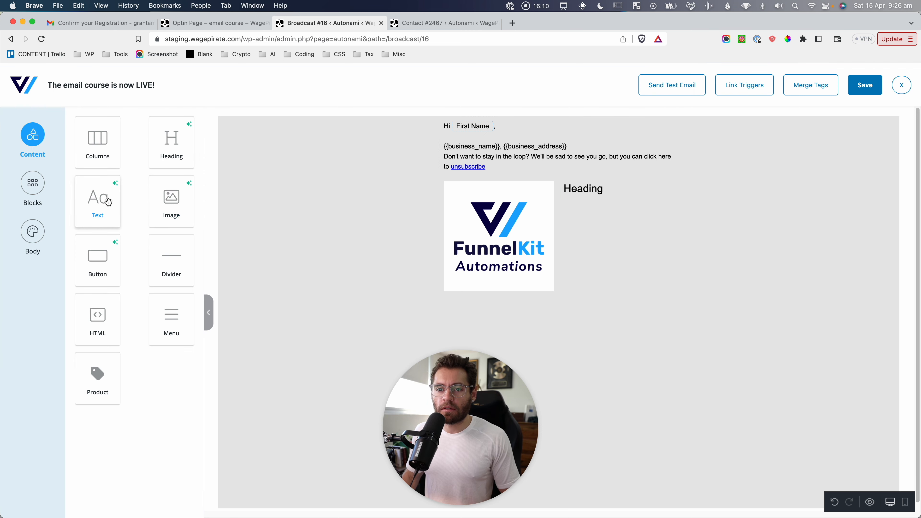
{"action": "left_click_drag", "start_coordinate": [117, 183], "coordinate": [598, 200]}
{"action": "left_click_drag", "start_coordinate": [113, 272], "coordinate": [613, 254]}
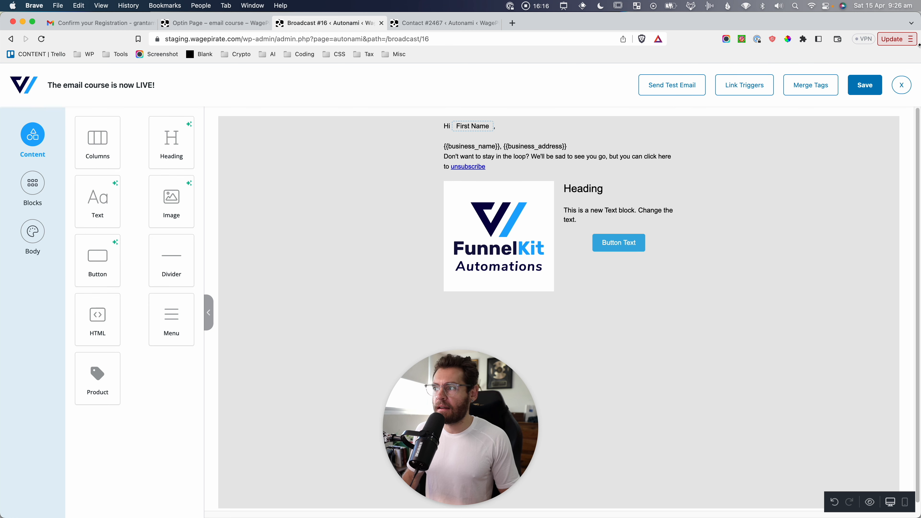
{"action": "left_click", "coordinate": [865, 87]}
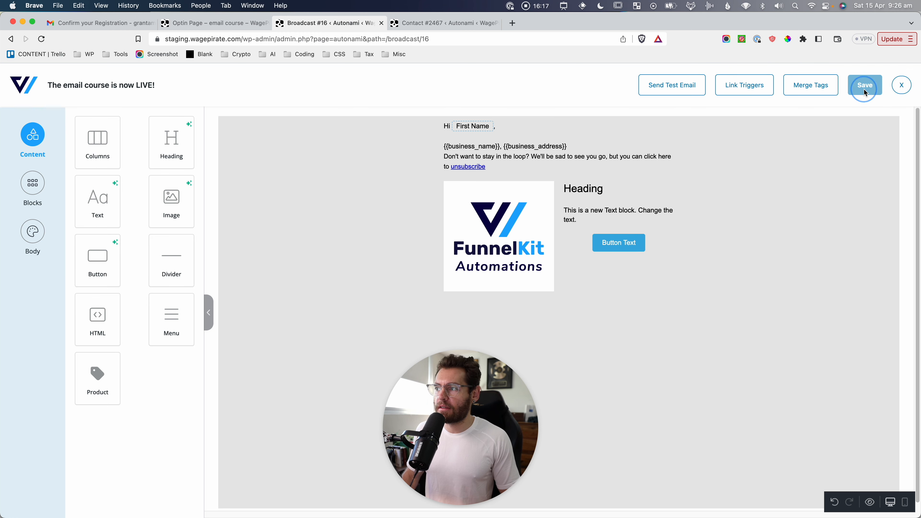
{"action": "left_click", "coordinate": [901, 85]}
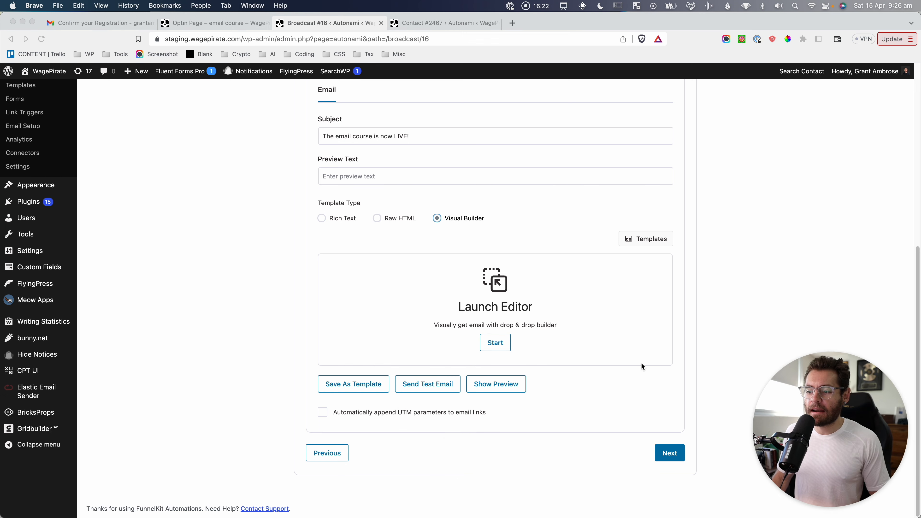
Enable automatic UTM parameters with source Newsletter and medium Email, capturing the settings before continuing.
{"action": "left_click", "coordinate": [262, 320]}
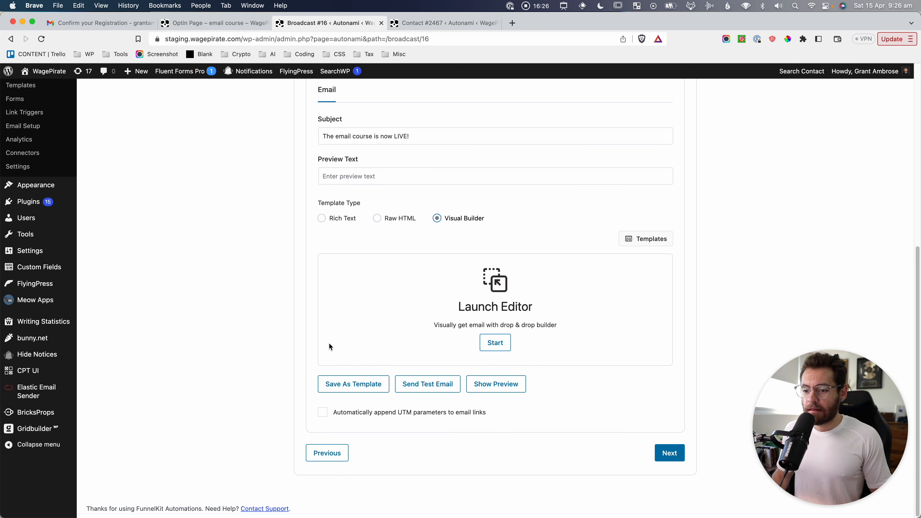
{"action": "left_click", "coordinate": [323, 412]}
{"action": "scroll", "coordinate": [363, 399], "scroll_direction": "down", "scroll_amount": 3}
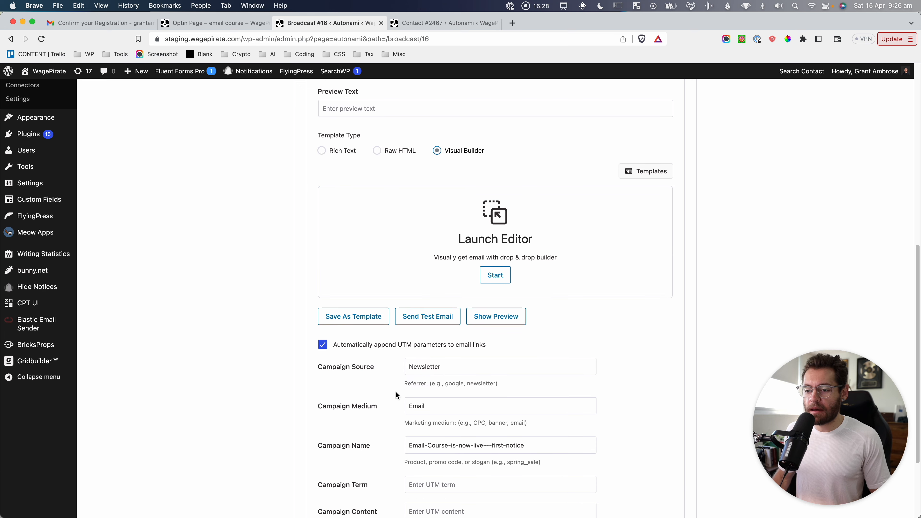
{"action": "key", "text": "super+shift+4"}
{"action": "left_click_drag", "start_coordinate": [310, 323], "coordinate": [613, 477]}
{"action": "scroll", "coordinate": [621, 444], "scroll_direction": "down", "scroll_amount": 3}
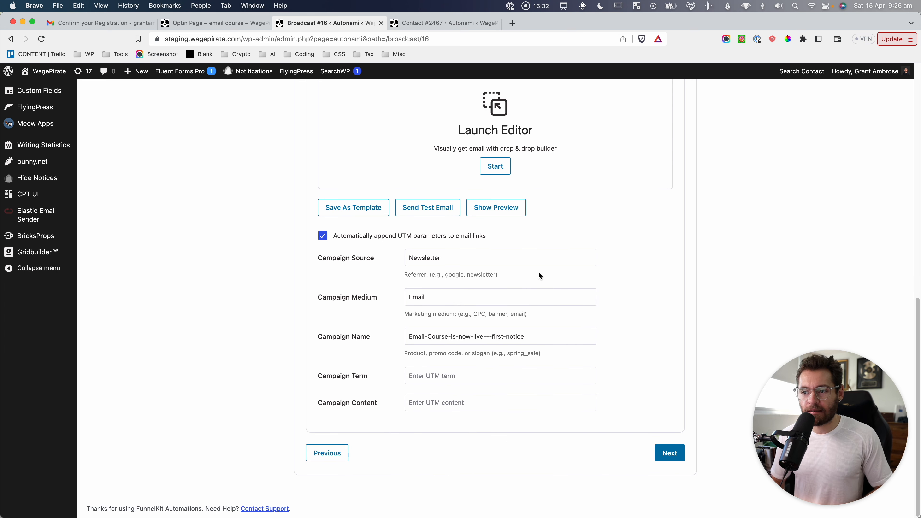
{"action": "key", "text": "super+shift+4"}
{"action": "left_click_drag", "start_coordinate": [297, 195], "coordinate": [612, 424]}
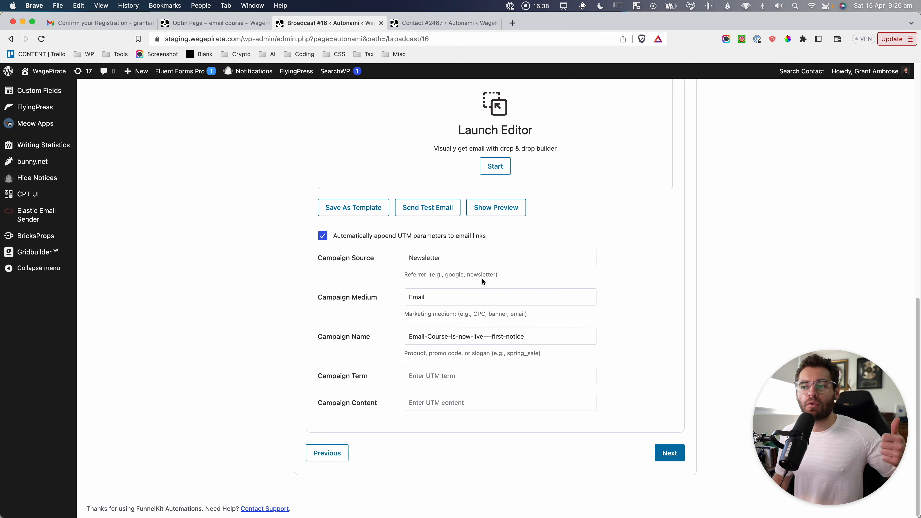
{"action": "key", "text": "super+shift+4"}
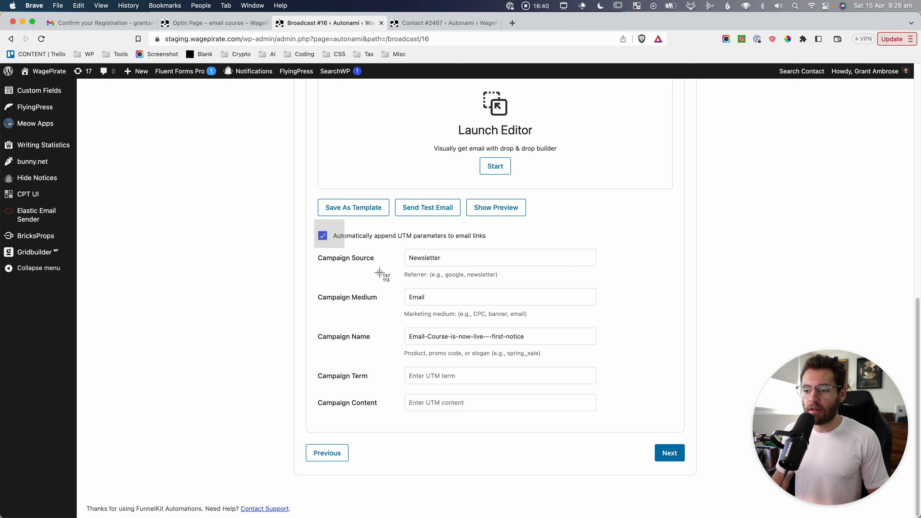
{"action": "left_click_drag", "start_coordinate": [314, 219], "coordinate": [603, 421]}
{"action": "left_click", "coordinate": [669, 453]}
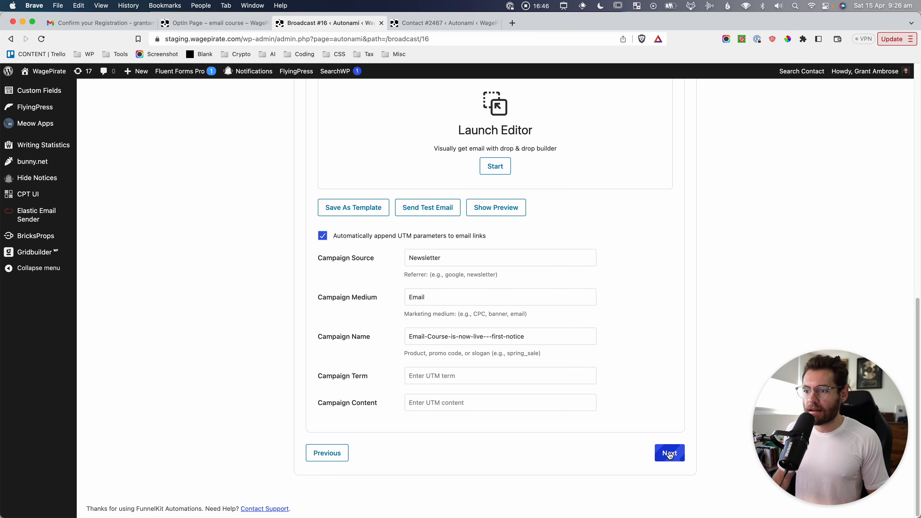
Review the Review & Schedule step with Broadcast Now selected, capturing screenshots of the summary.
{"action": "scroll", "coordinate": [436, 336], "scroll_direction": "down", "scroll_amount": 5}
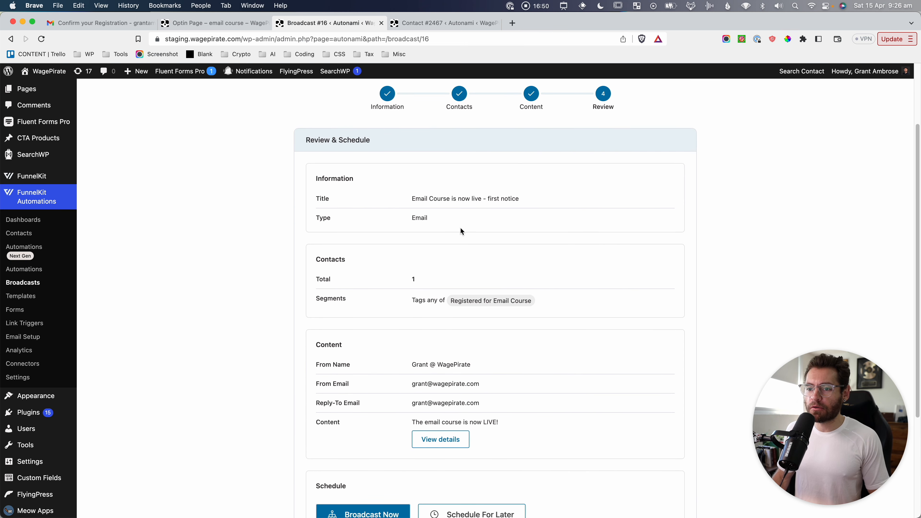
{"action": "key", "text": "super+shift+4"}
{"action": "left_click_drag", "start_coordinate": [306, 164], "coordinate": [541, 232]}
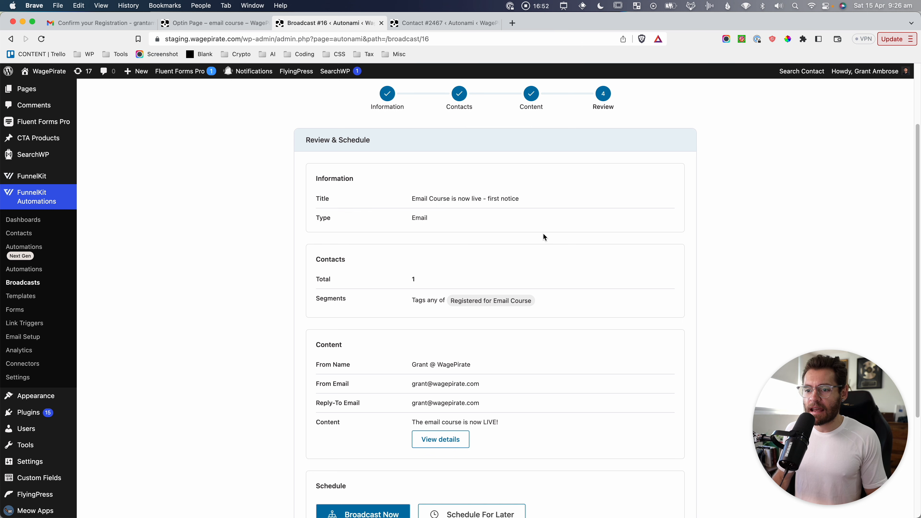
{"action": "left_click_drag", "start_coordinate": [334, 247], "coordinate": [451, 301]}
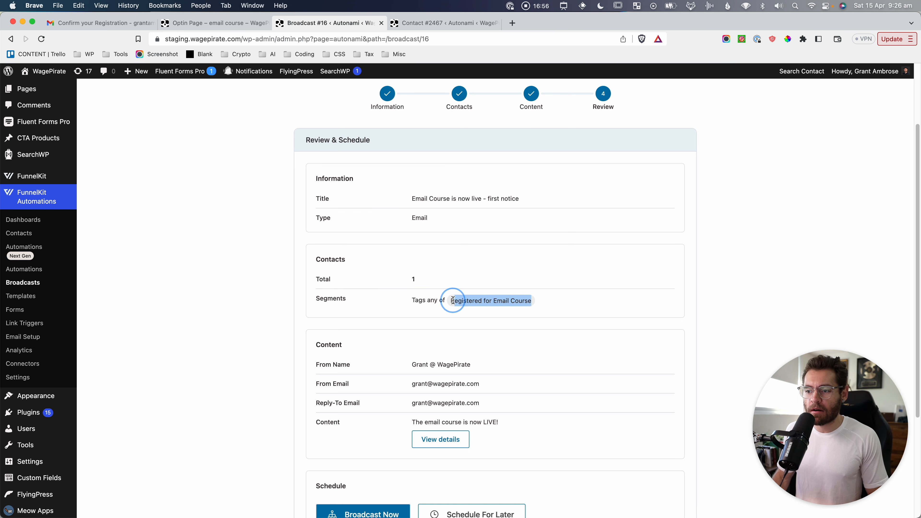
{"action": "scroll", "coordinate": [500, 292], "scroll_direction": "down", "scroll_amount": 5}
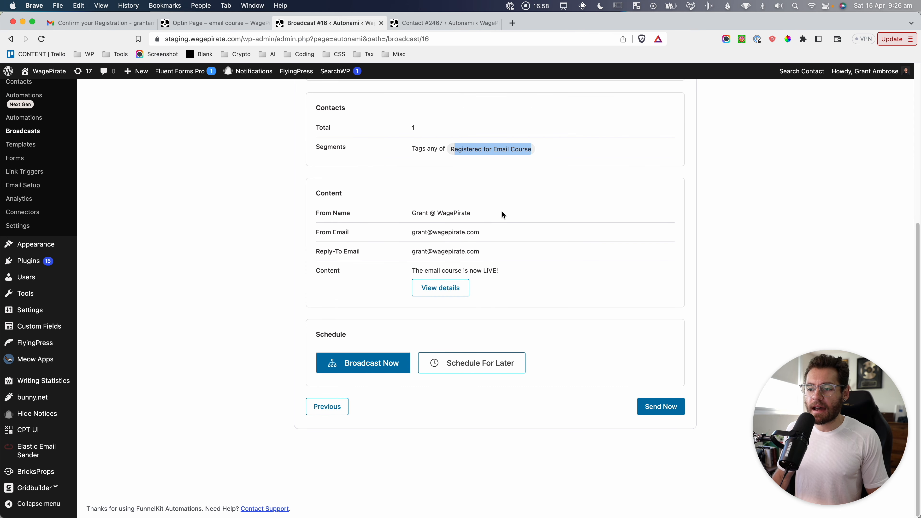
{"action": "key", "text": "Escape"}
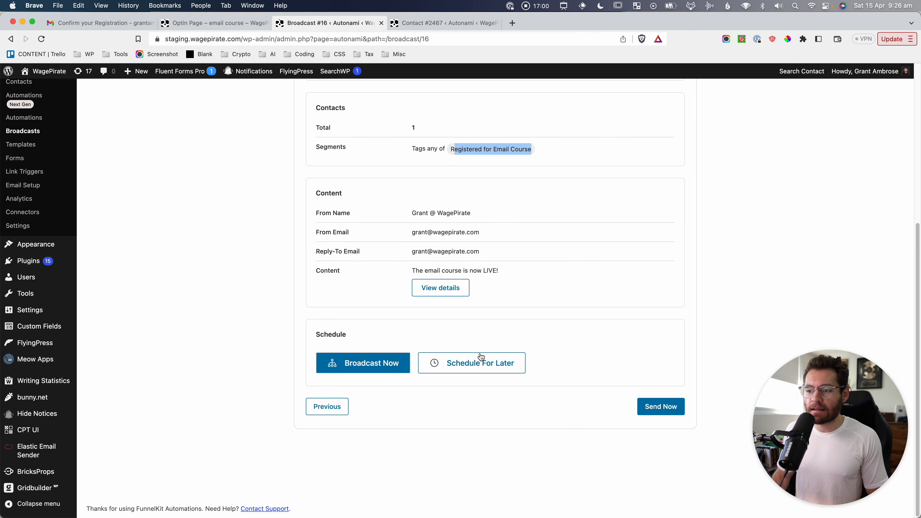
Send the broadcast now and screenshot its Completed status with 1 sent.
{"action": "left_click", "coordinate": [667, 407]}
{"action": "key", "text": "super+shift+4"}
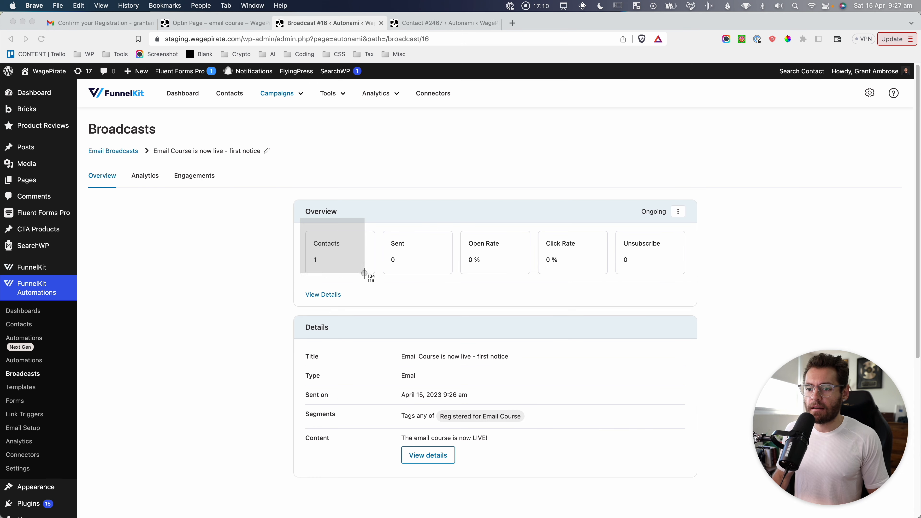
{"action": "left_click_drag", "start_coordinate": [365, 274], "coordinate": [382, 285]}
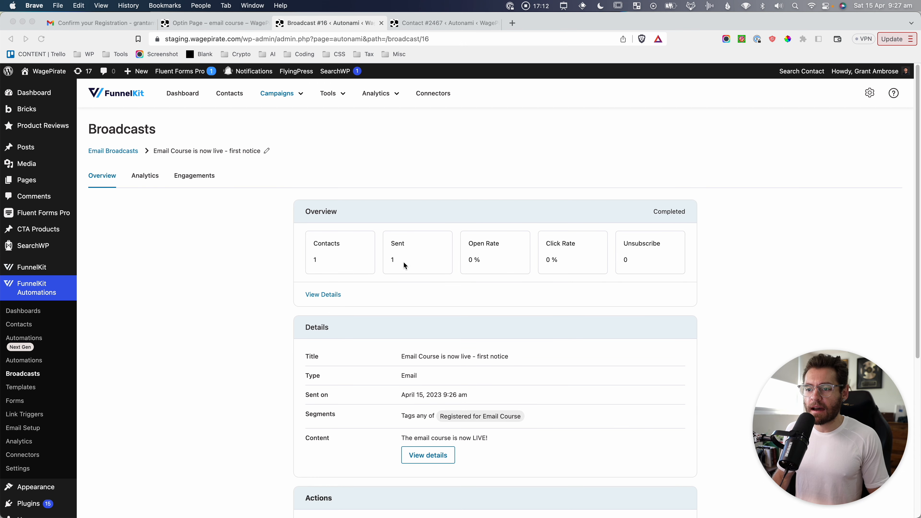
{"action": "key", "text": "super+shift+4"}
{"action": "left_click_drag", "start_coordinate": [380, 221], "coordinate": [461, 278]}
{"action": "key", "text": "super+shift+4"}
{"action": "left_click_drag", "start_coordinate": [453, 223], "coordinate": [674, 283]}
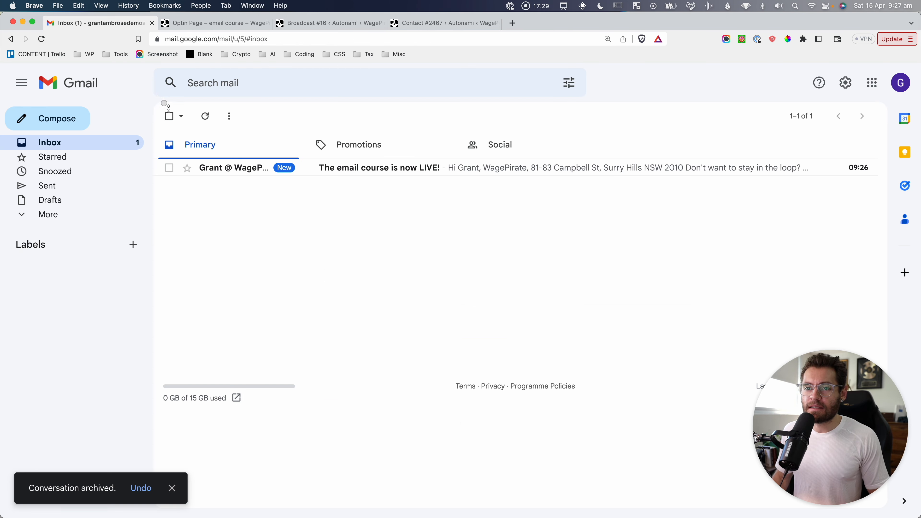
{"action": "left_click_drag", "start_coordinate": [160, 103], "coordinate": [473, 189]}
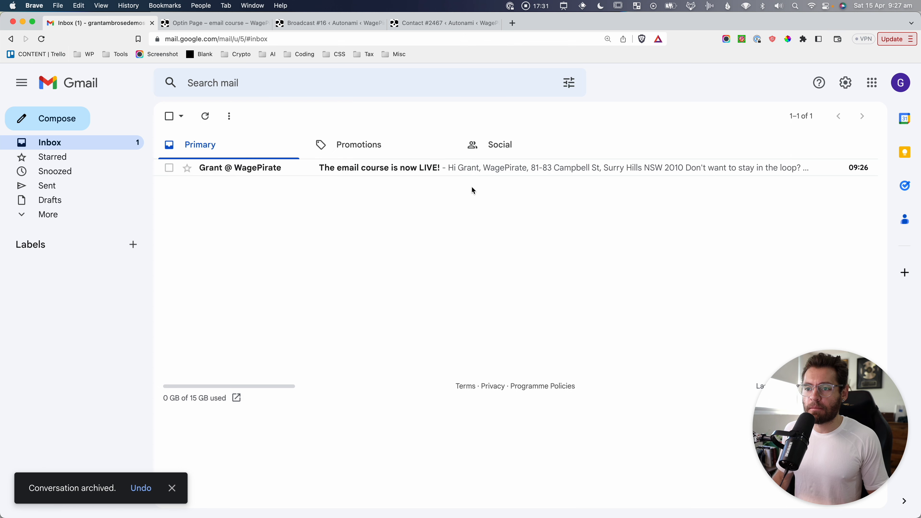
Open 'The email course is now LIVE!' in Gmail, screenshot it, and return to Broadcast #16.
{"action": "left_click", "coordinate": [465, 168]}
{"action": "key", "text": "super+shift+4"}
{"action": "left_click_drag", "start_coordinate": [374, 194], "coordinate": [714, 463]}
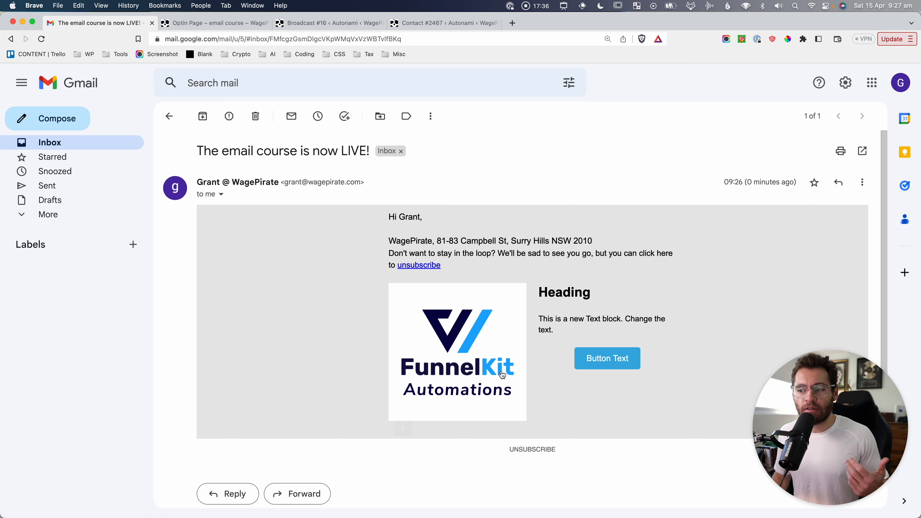
{"action": "key", "text": "super+3"}
{"action": "key", "text": "super+r"}
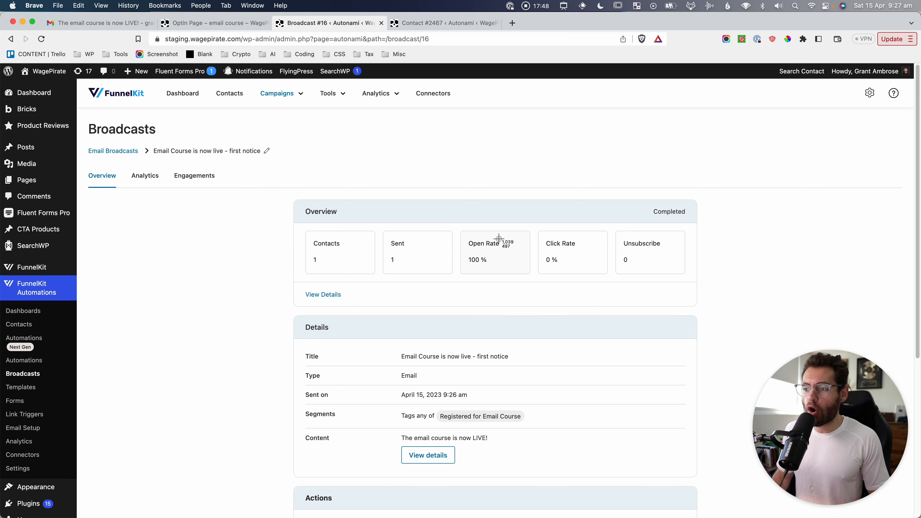
Capture the 100% open rate figure and scroll through the broadcast's Analytics tab.
{"action": "left_click_drag", "start_coordinate": [443, 222], "coordinate": [542, 289]}
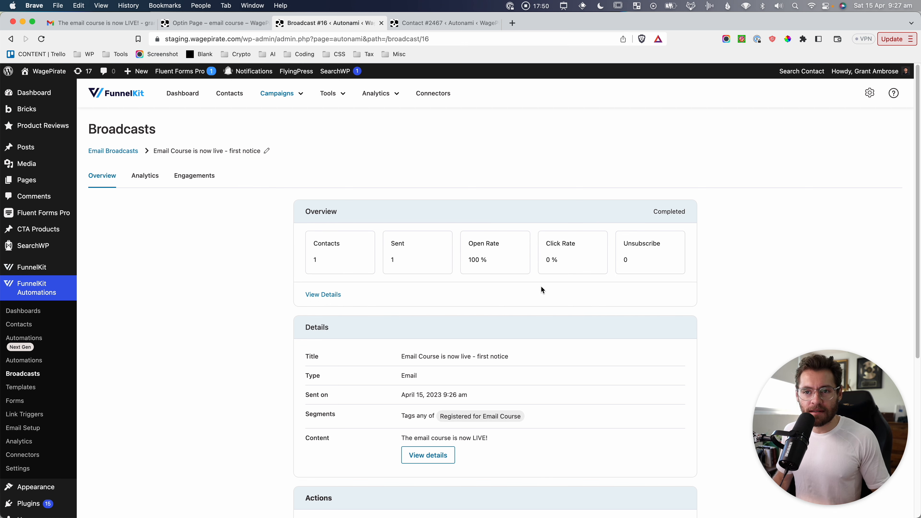
{"action": "left_click", "coordinate": [151, 175]}
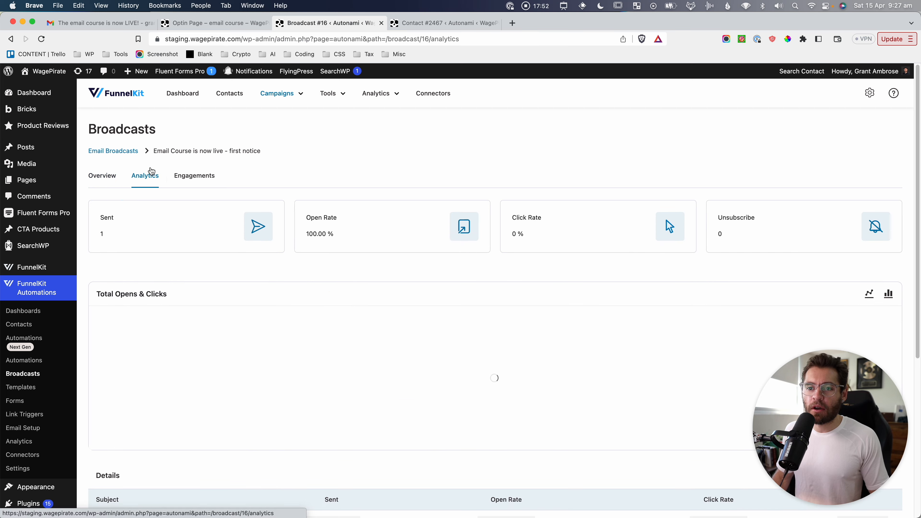
{"action": "scroll", "coordinate": [234, 189], "scroll_direction": "down", "scroll_amount": 5}
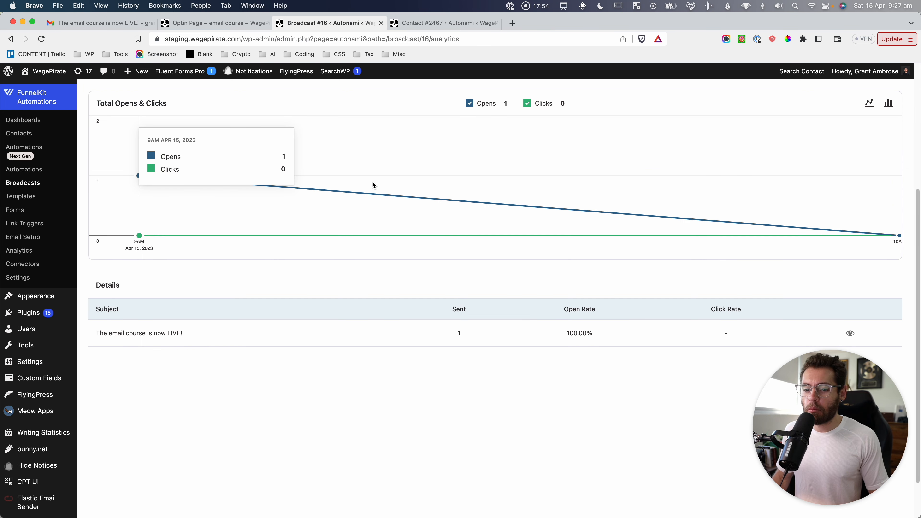
{"action": "scroll", "coordinate": [377, 254], "scroll_direction": "down", "scroll_amount": 2}
{"action": "scroll", "coordinate": [386, 324], "scroll_direction": "up", "scroll_amount": 7}
On the Engagements tab, screenshot the contact's engagement row and its Sent status marks.
{"action": "left_click", "coordinate": [185, 180]}
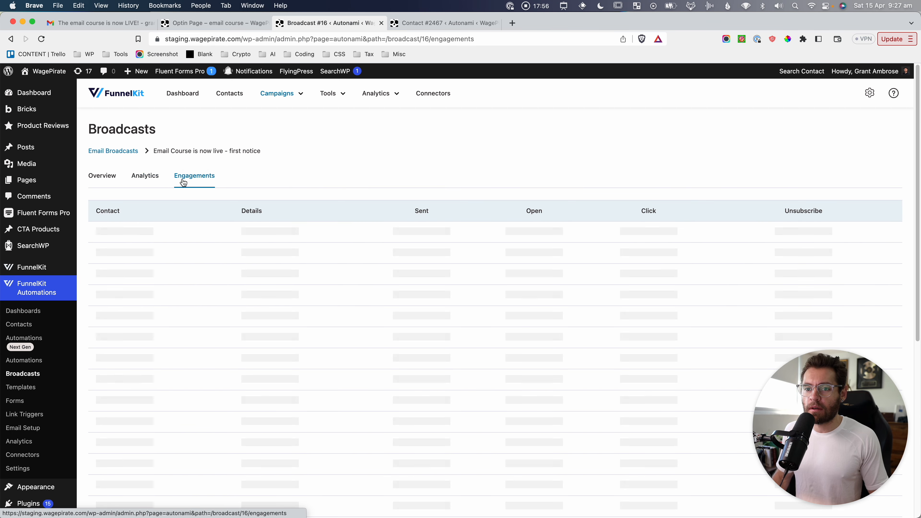
{"action": "key", "text": "super+shift+4"}
{"action": "left_click_drag", "start_coordinate": [91, 185], "coordinate": [214, 248]}
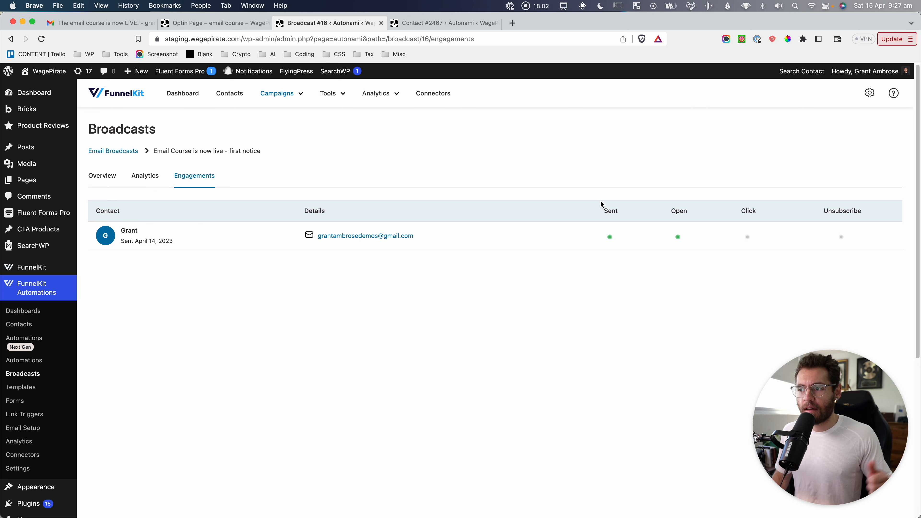
{"action": "key", "text": "super+shift+4"}
{"action": "left_click_drag", "start_coordinate": [595, 198], "coordinate": [706, 271]}
Glance at the received email's template blocks, then return and capture the engagement report.
{"action": "left_click", "coordinate": [117, 22]}
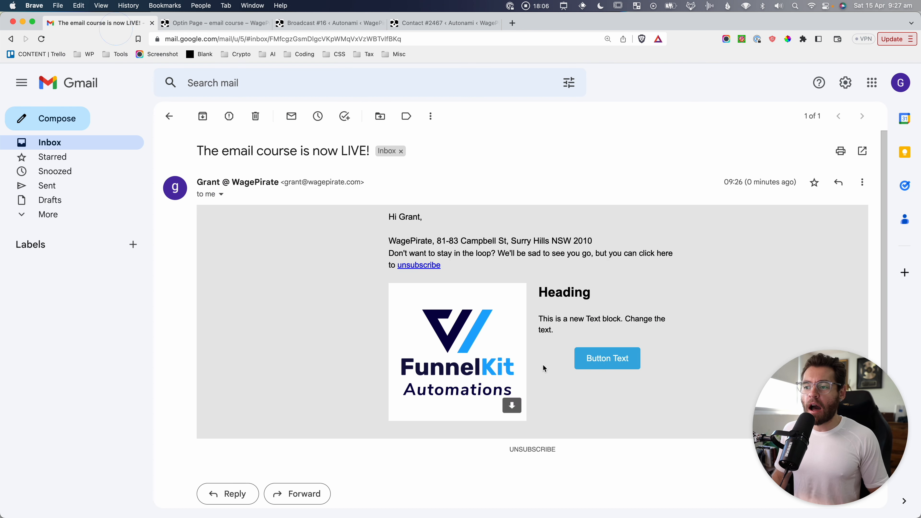
{"action": "left_click_drag", "start_coordinate": [630, 373], "coordinate": [582, 343]}
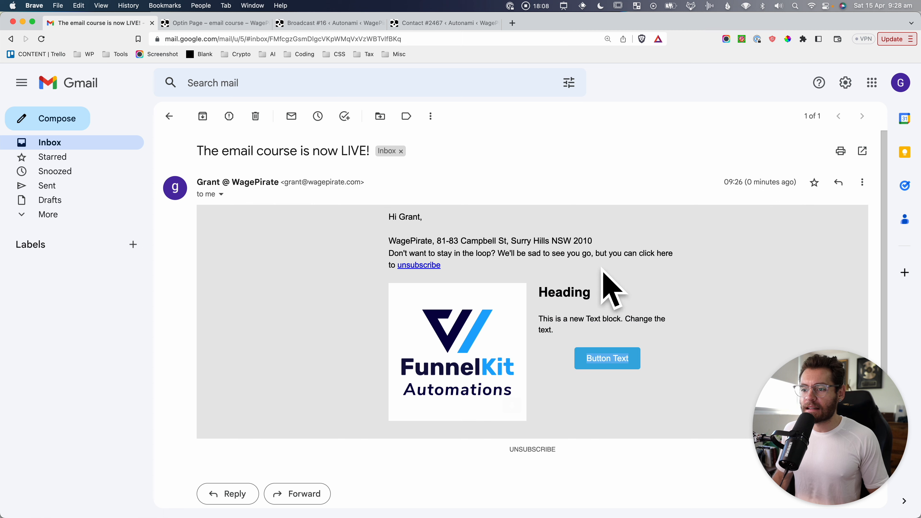
{"action": "left_click", "coordinate": [338, 23]}
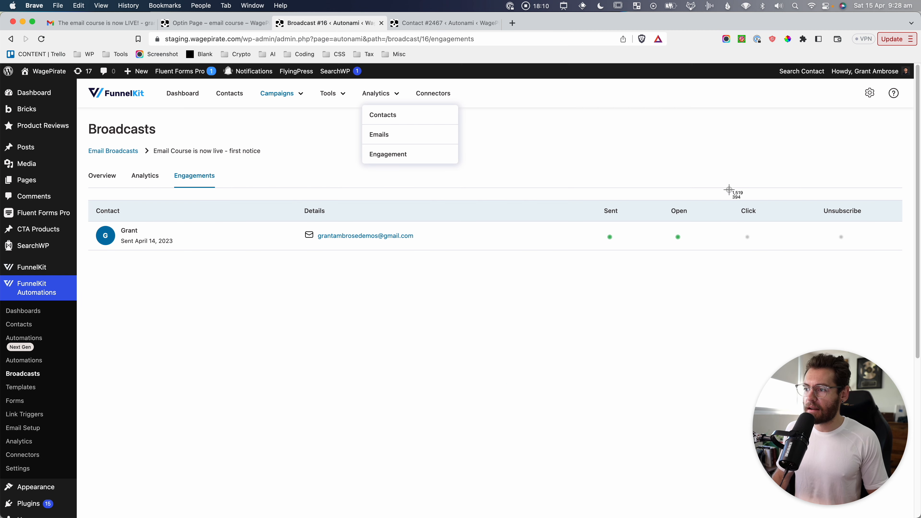
{"action": "left_click", "coordinate": [708, 315]}
{"action": "left_click", "coordinate": [424, 312]}
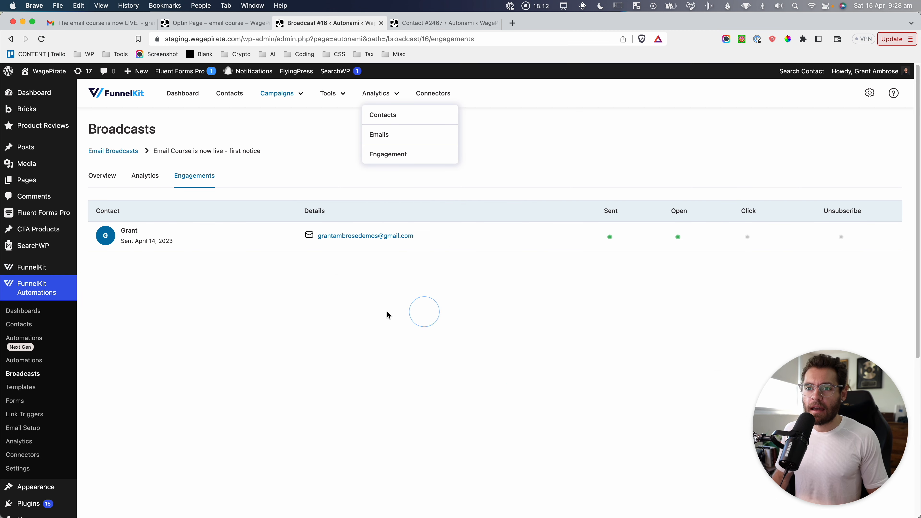
{"action": "left_click_drag", "start_coordinate": [2, 63], "coordinate": [558, 435]}
Screenshot the contacts list showing the contact tagged Registered for Email Course.
{"action": "left_click", "coordinate": [18, 324]}
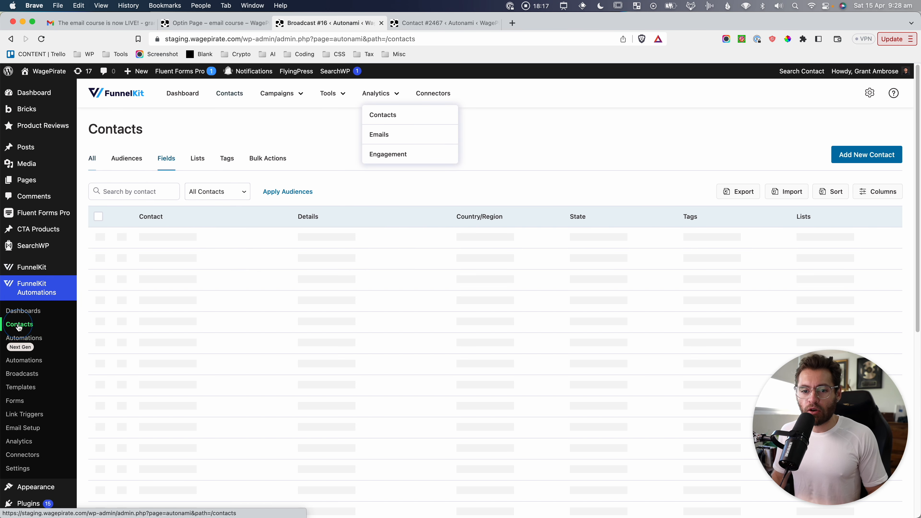
{"action": "key", "text": "super+shift+4"}
{"action": "left_click_drag", "start_coordinate": [77, 107], "coordinate": [863, 298]}
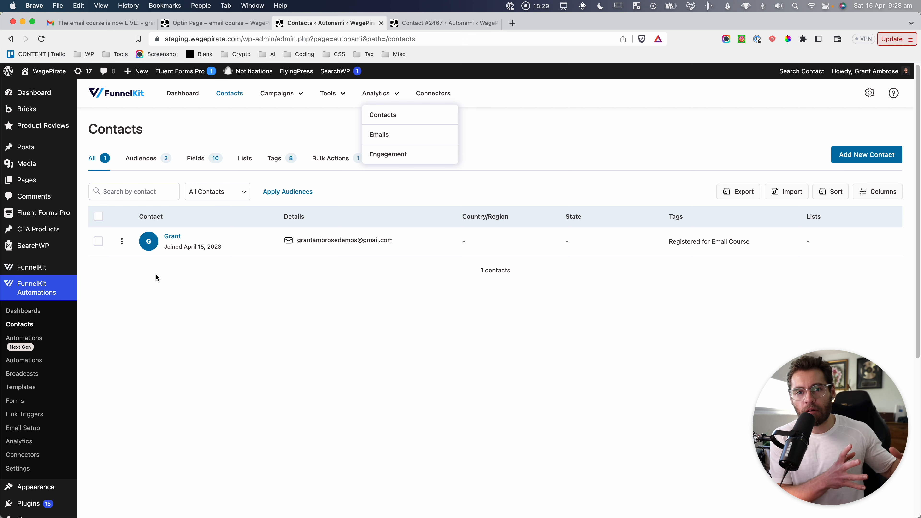
{"action": "left_click_drag", "start_coordinate": [1, 56], "coordinate": [519, 393]}
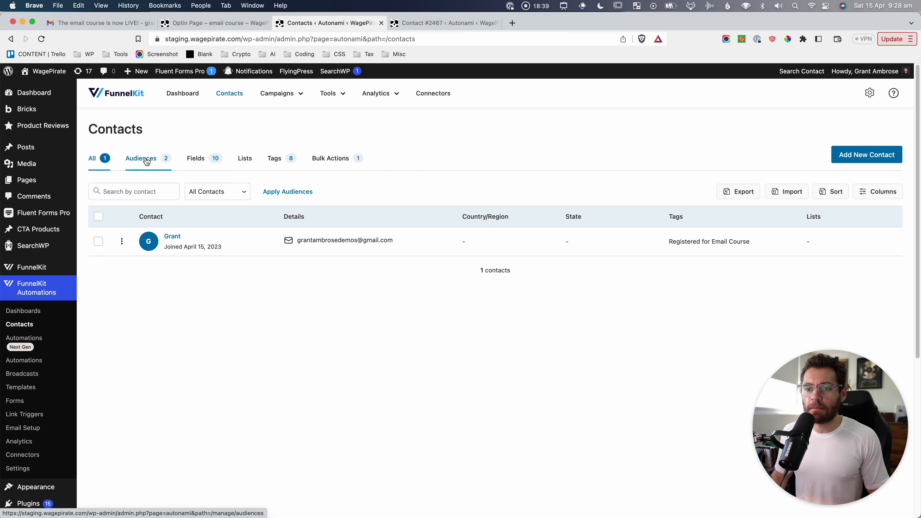
Screenshot the two saved audiences, including Subscribed last 30 days, then view the contact fields list.
{"action": "left_click", "coordinate": [147, 162]}
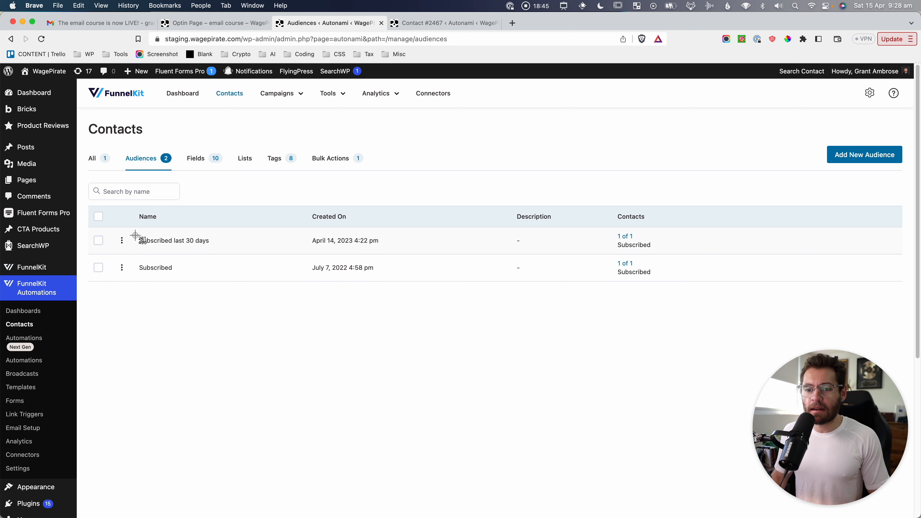
{"action": "left_click_drag", "start_coordinate": [134, 229], "coordinate": [214, 250]}
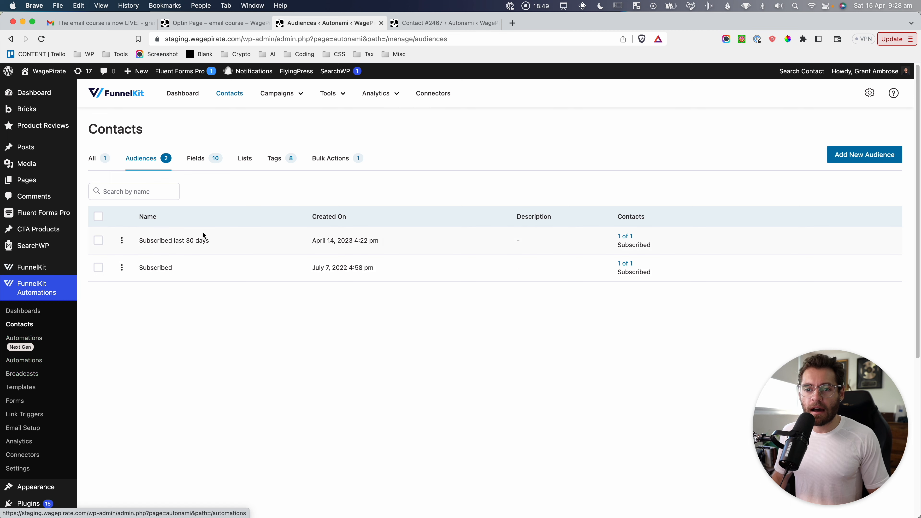
{"action": "key", "text": "super+shift+4"}
{"action": "left_click_drag", "start_coordinate": [108, 213], "coordinate": [235, 251]}
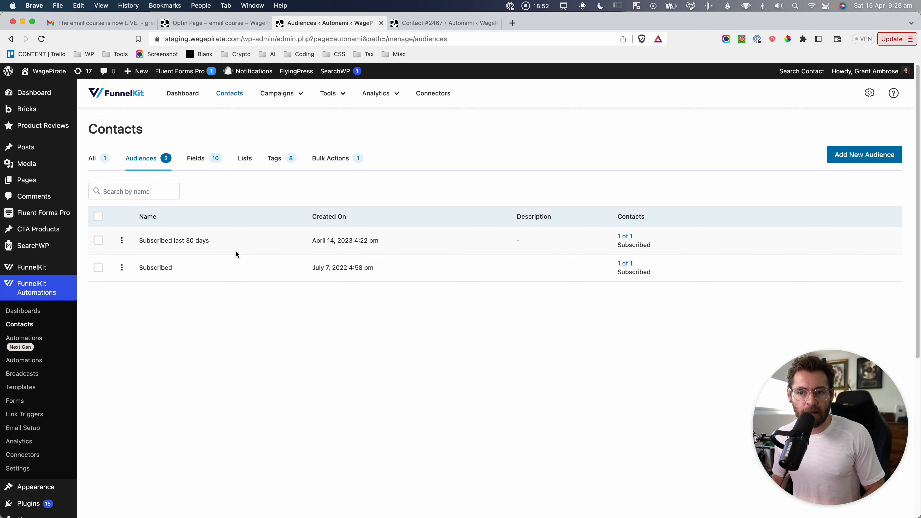
{"action": "left_click", "coordinate": [201, 164]}
{"action": "scroll", "coordinate": [289, 281], "scroll_direction": "down", "scroll_amount": 3}
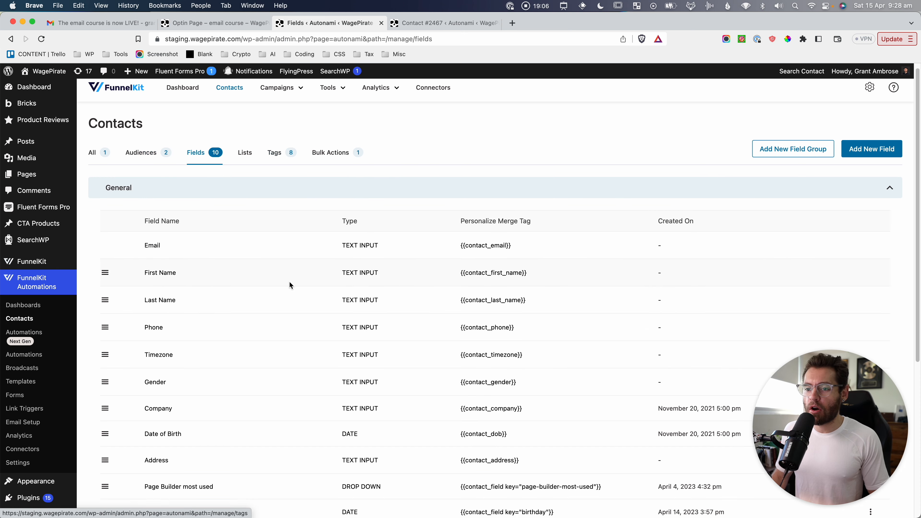
{"action": "scroll", "coordinate": [287, 322], "scroll_direction": "up", "scroll_amount": 3}
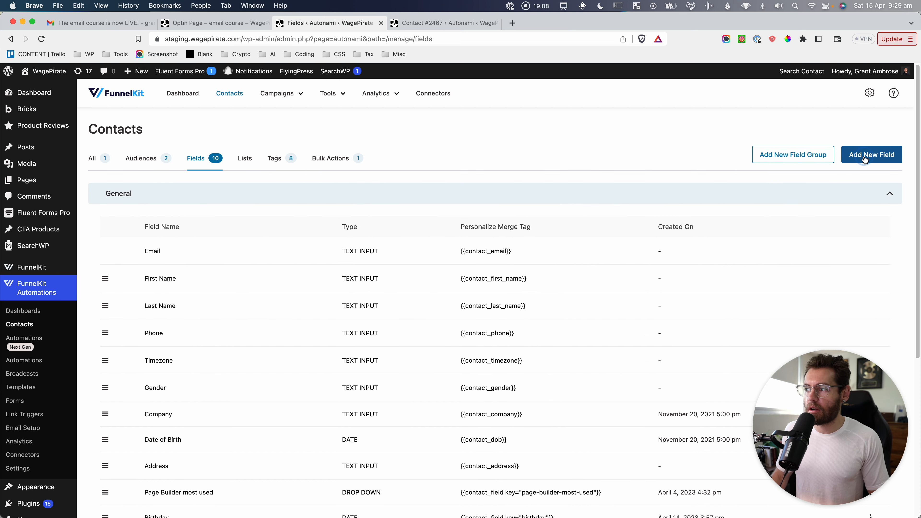
{"action": "left_click", "coordinate": [871, 155]}
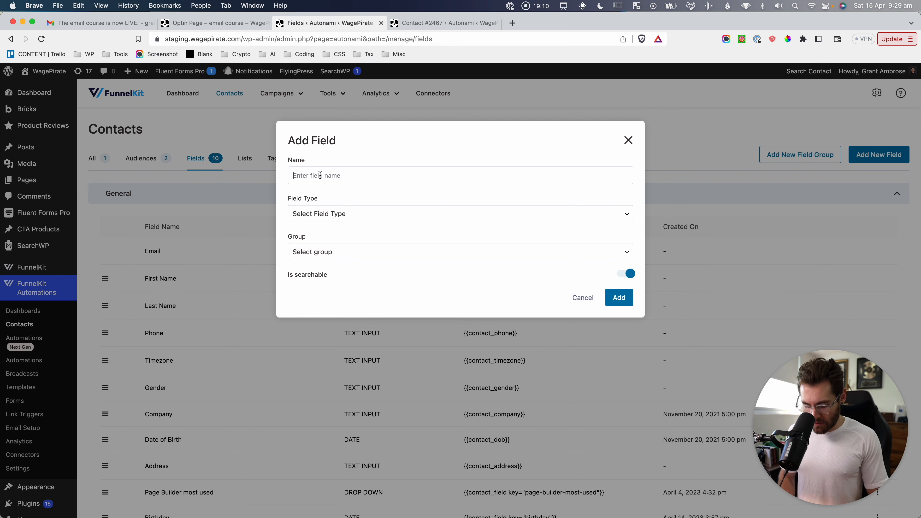
{"action": "type", "text": "Bith"}
{"action": "left_click", "coordinate": [298, 218]}
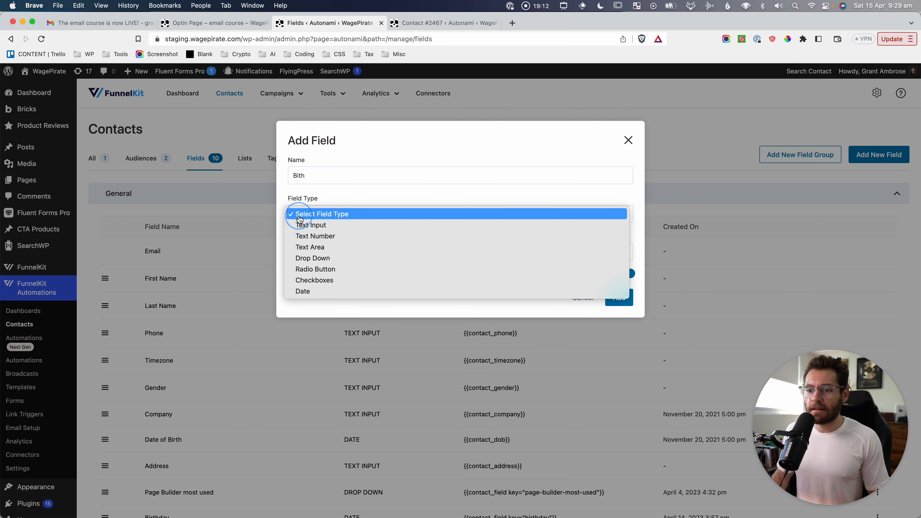
{"action": "left_click", "coordinate": [310, 291]}
{"action": "left_click", "coordinate": [315, 252]}
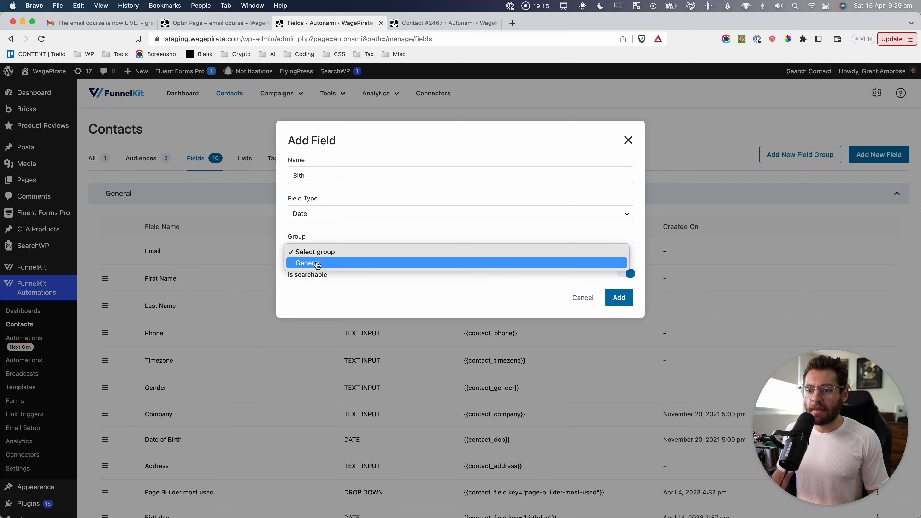
{"action": "left_click", "coordinate": [316, 264]}
{"action": "left_click", "coordinate": [577, 298]}
{"action": "scroll", "coordinate": [372, 403], "scroll_direction": "down", "scroll_amount": 5}
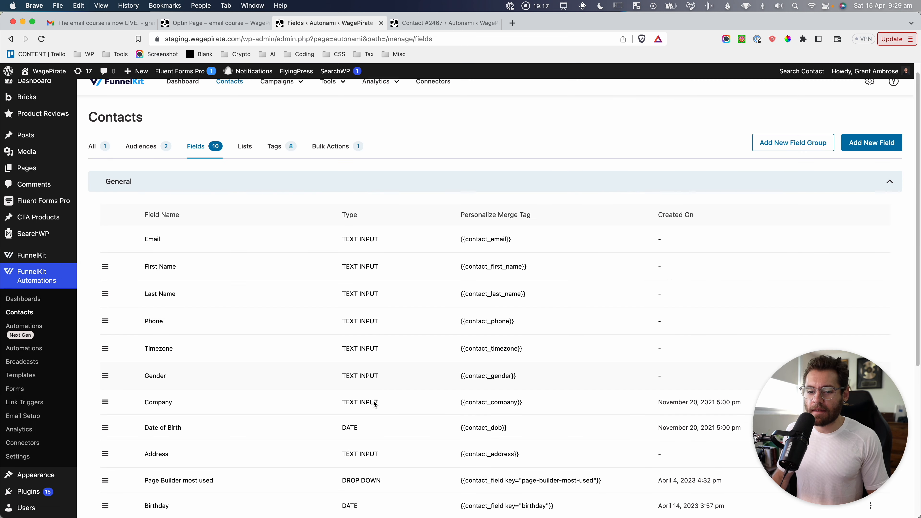
{"action": "key", "text": "super+shift+4"}
{"action": "left_click_drag", "start_coordinate": [95, 397], "coordinate": [607, 439]}
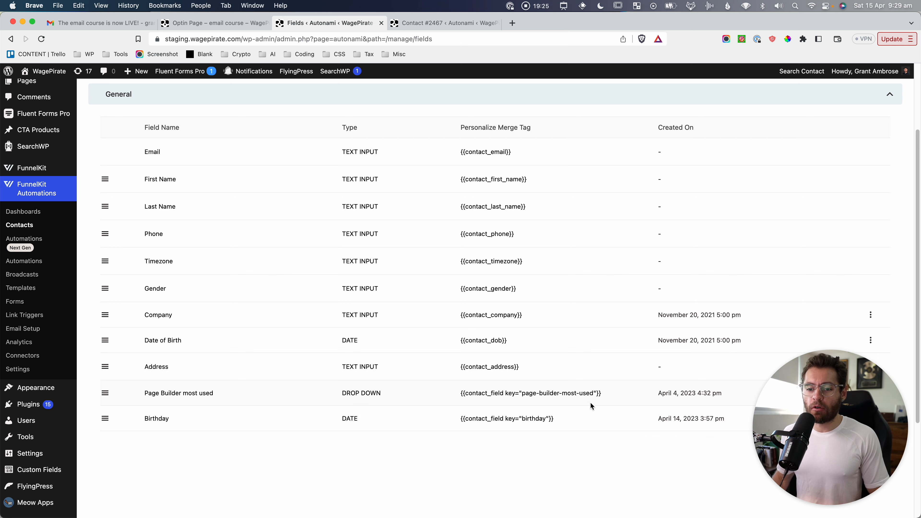
{"action": "key", "text": "super+shift+4"}
{"action": "left_click_drag", "start_coordinate": [90, 377], "coordinate": [729, 406]}
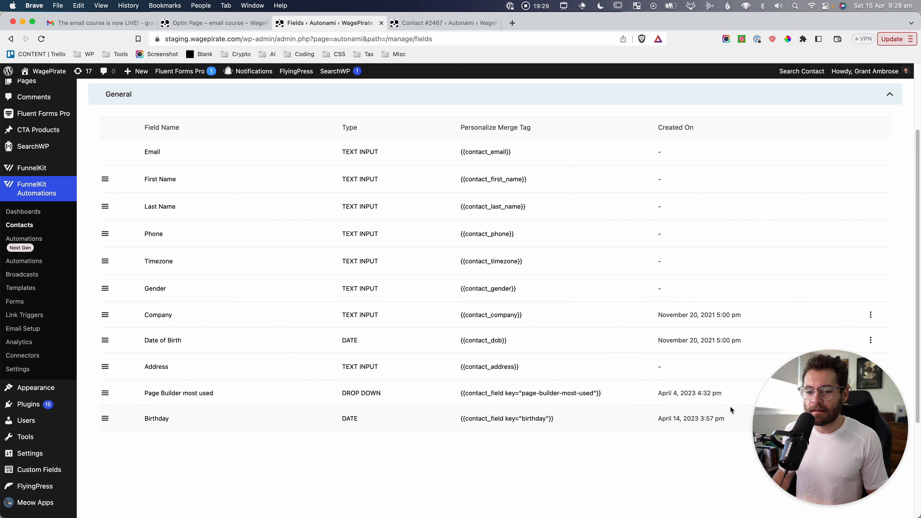
{"action": "scroll", "coordinate": [305, 369], "scroll_direction": "up", "scroll_amount": 4}
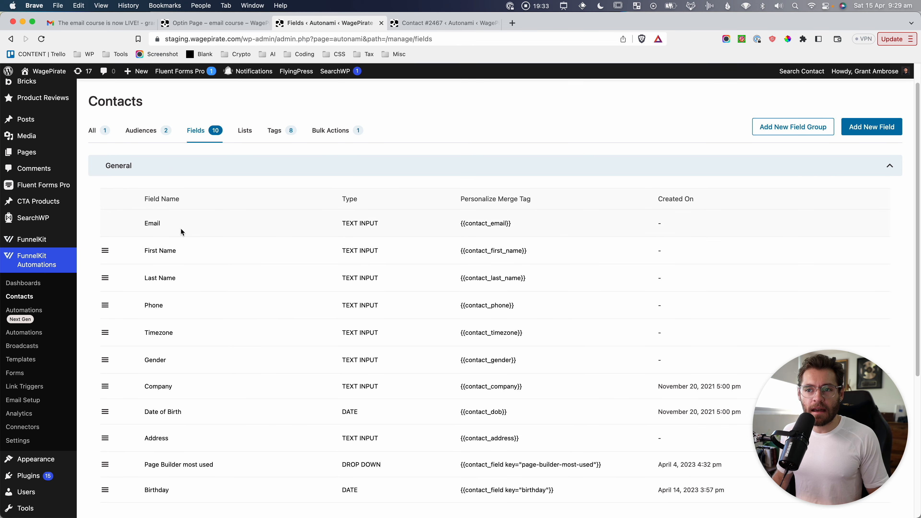
Show the 8 contact tags and screenshot the tags table and page.
{"action": "left_click", "coordinate": [244, 130]}
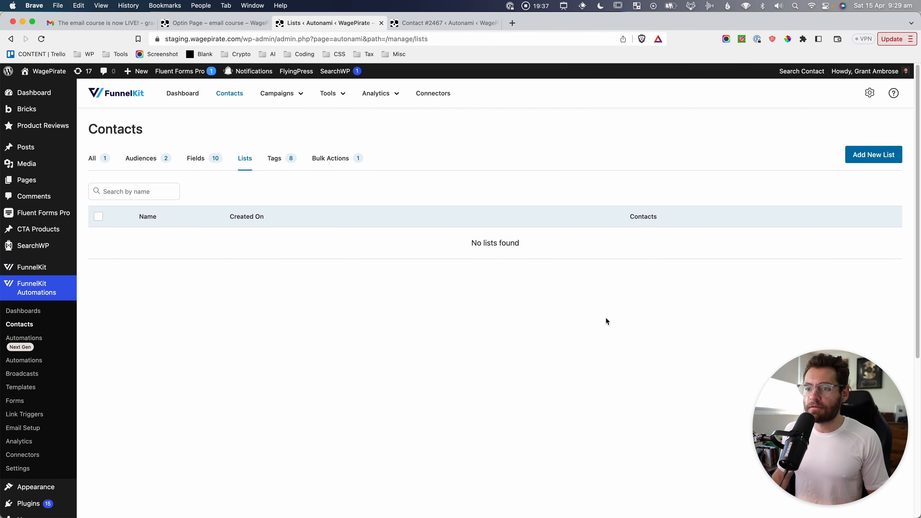
{"action": "left_click", "coordinate": [285, 158]}
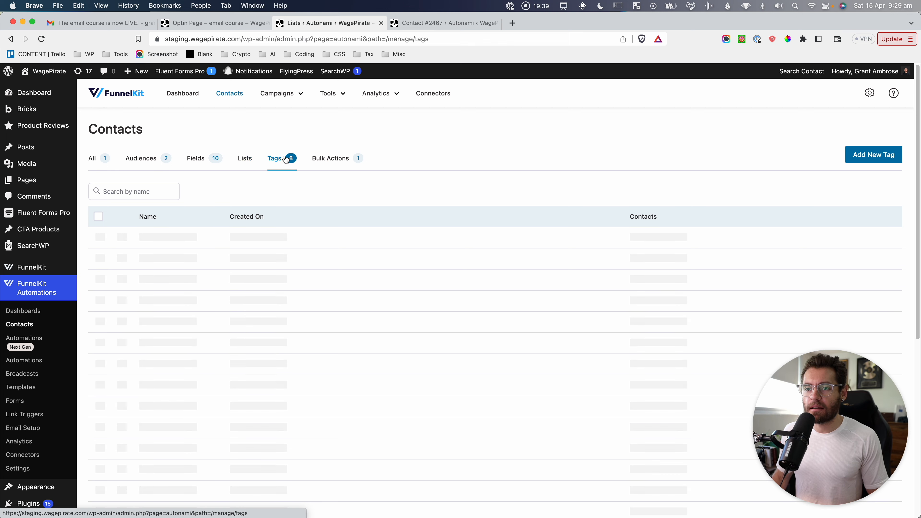
{"action": "key", "text": "super+shift+4"}
{"action": "left_click_drag", "start_coordinate": [91, 169], "coordinate": [509, 426]}
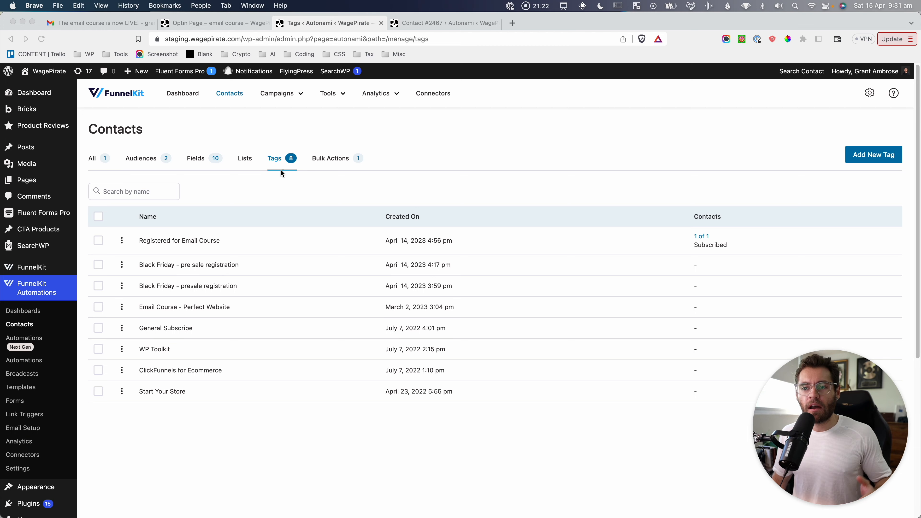
{"action": "key", "text": "super+shift+4"}
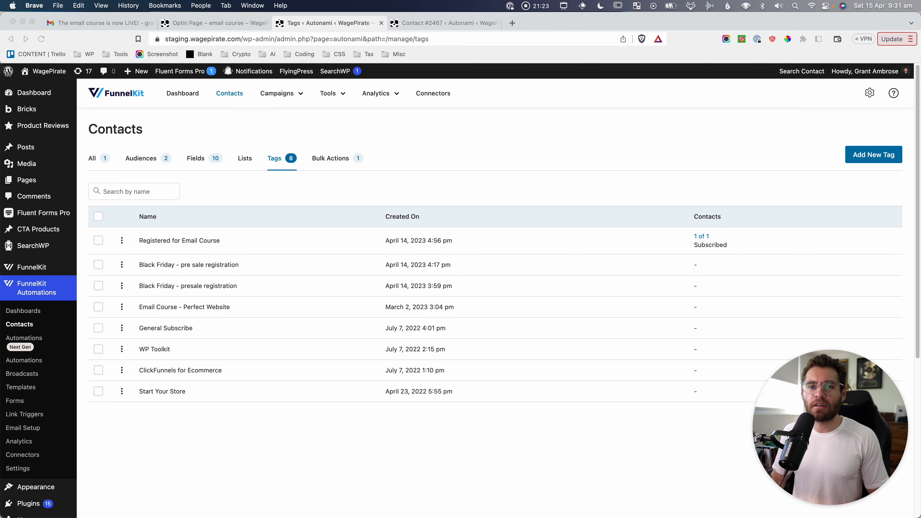
{"action": "left_click_drag", "start_coordinate": [1, 64], "coordinate": [480, 432]}
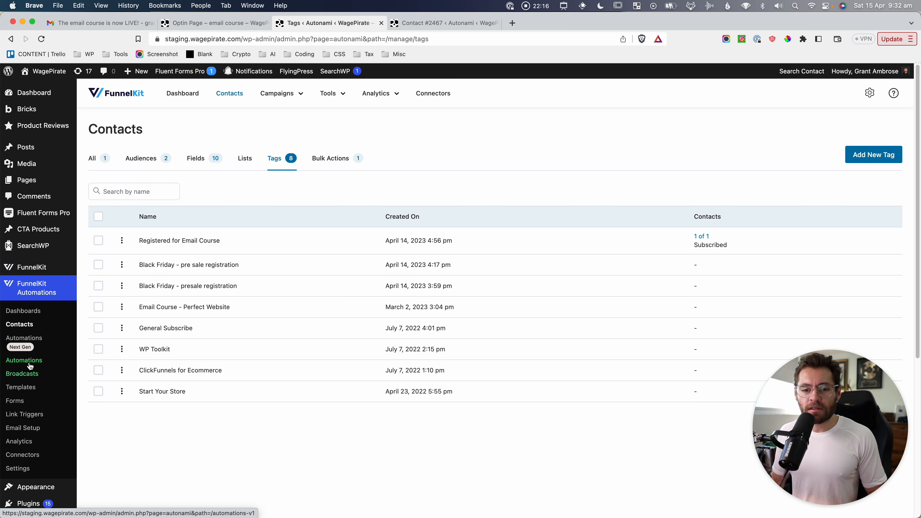
Start a new automation and browse the WooCommerce, WordPress, WooFunnels, Learndash and AffiliateWP template categories.
{"action": "left_click", "coordinate": [25, 342]}
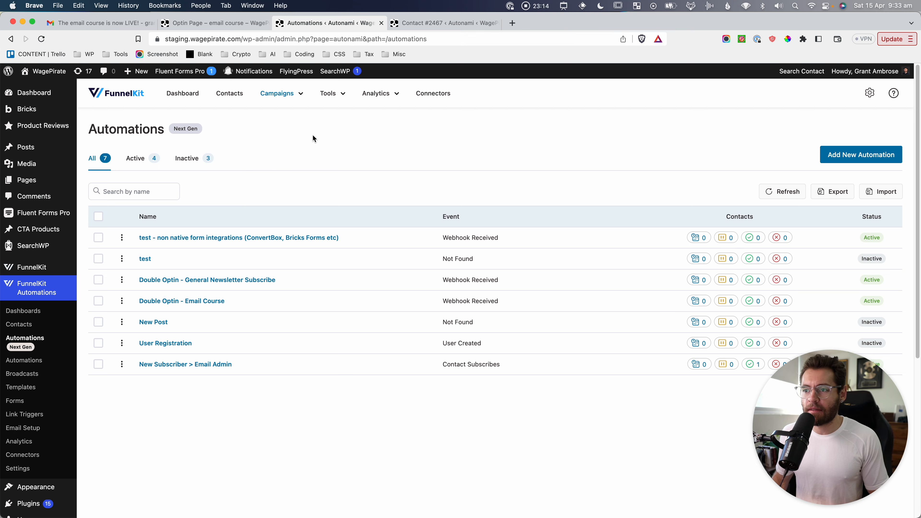
{"action": "left_click", "coordinate": [849, 157]}
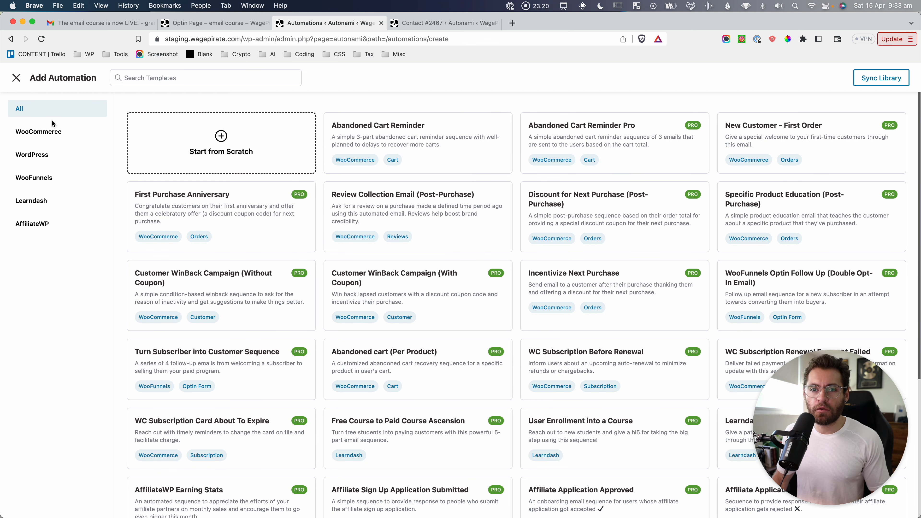
{"action": "left_click", "coordinate": [45, 131]}
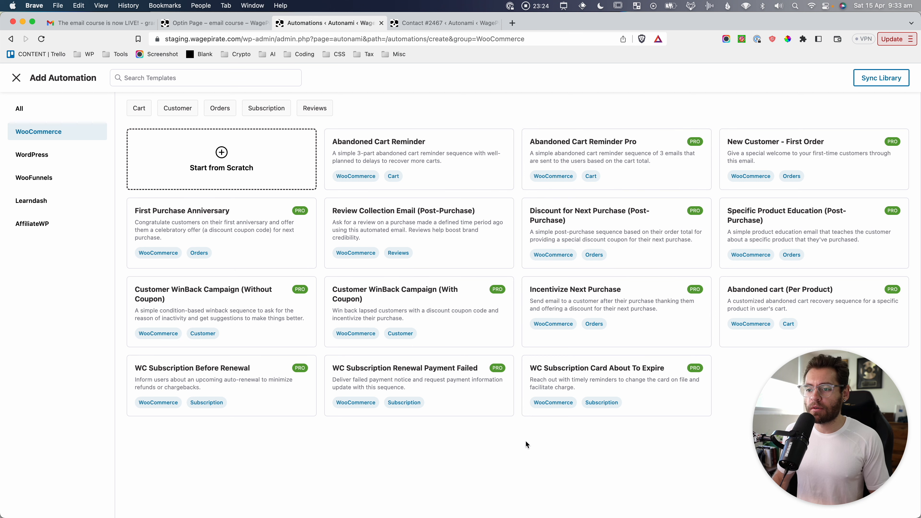
{"action": "left_click", "coordinate": [40, 155]}
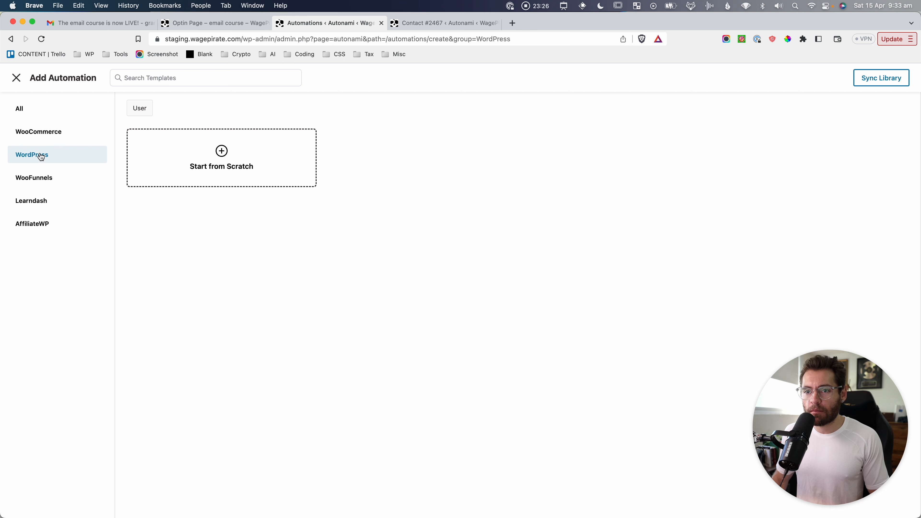
{"action": "left_click", "coordinate": [45, 178]}
{"action": "left_click", "coordinate": [44, 201]}
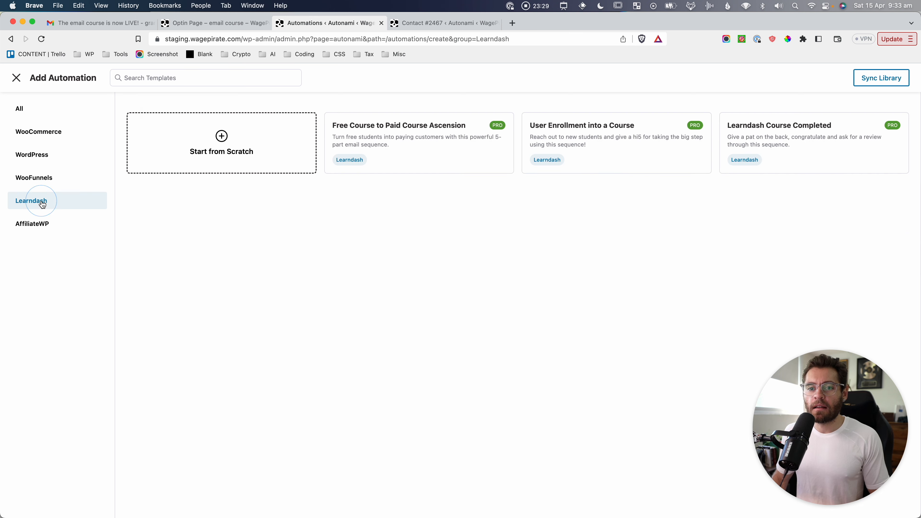
{"action": "left_click", "coordinate": [39, 229]}
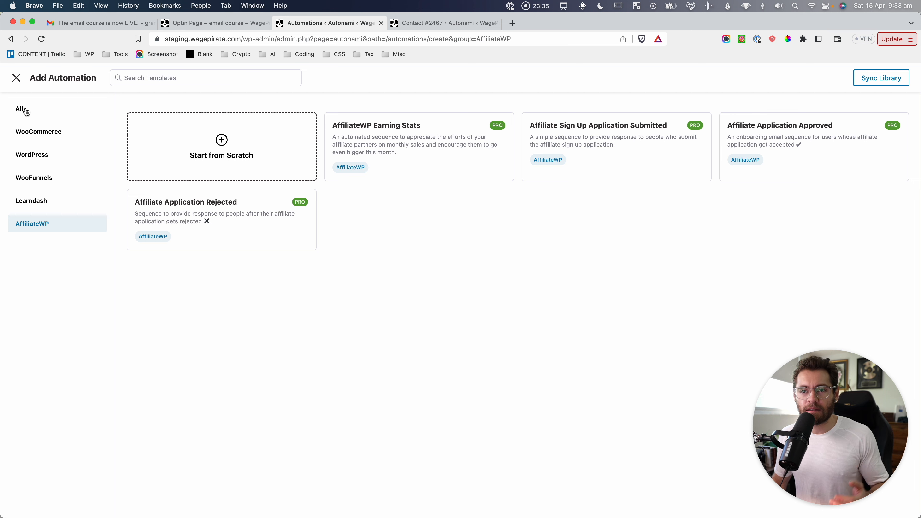
Create a blank automation from scratch named 'test'.
{"action": "left_click", "coordinate": [182, 126]}
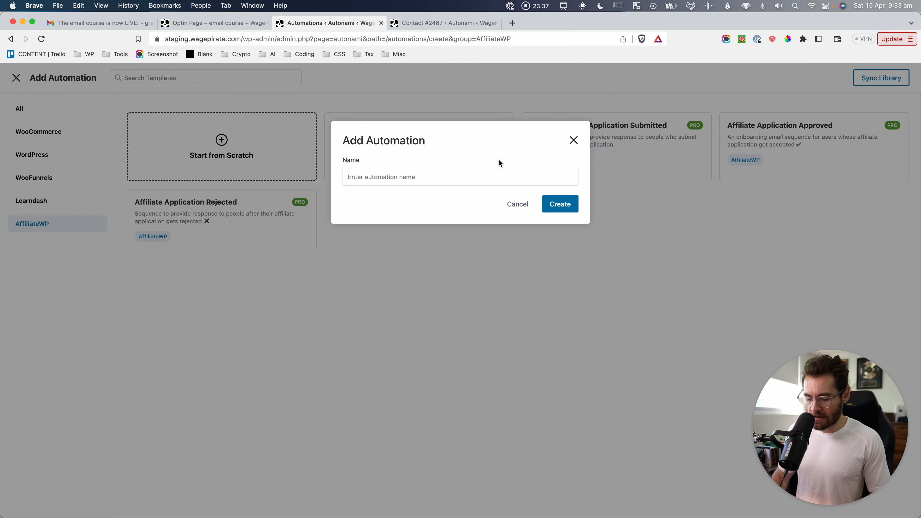
{"action": "type", "text": "test"}
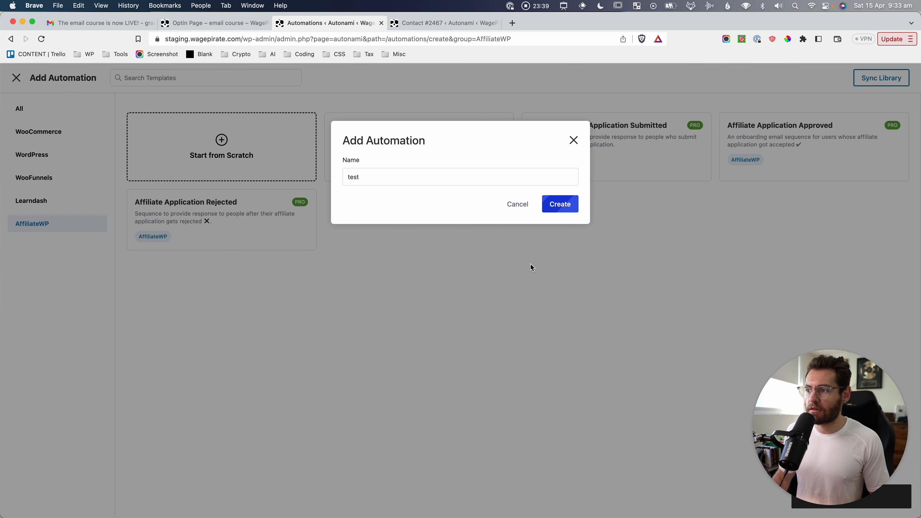
{"action": "left_click", "coordinate": [575, 204]}
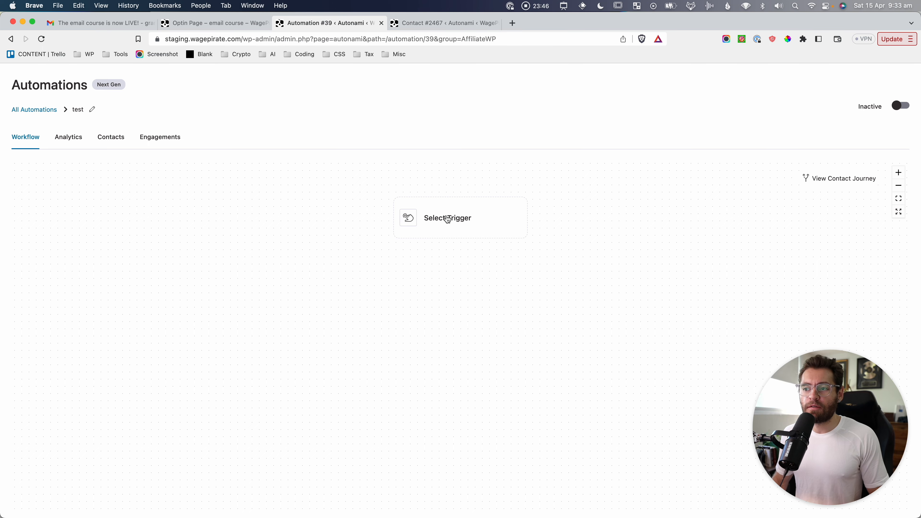
Browse the contact, Funnel Builder and WooCommerce trigger events in the event list.
{"action": "left_click", "coordinate": [453, 226]}
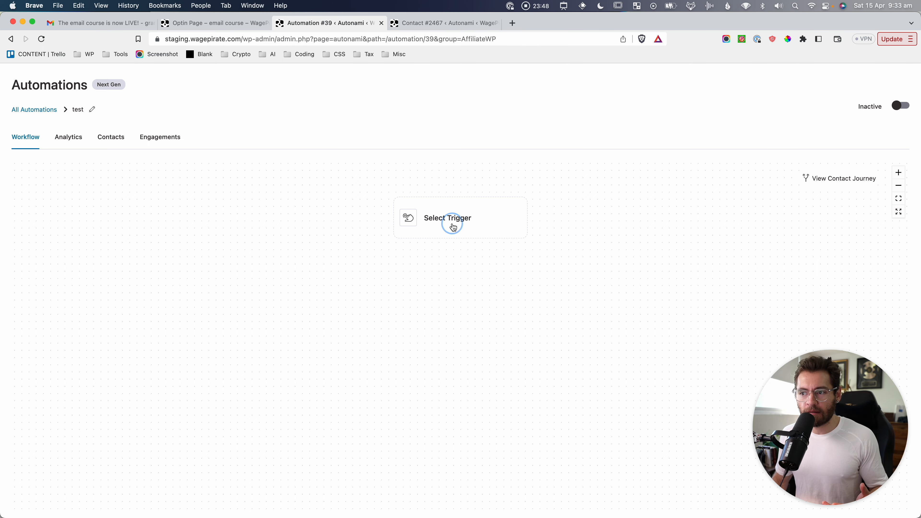
{"action": "left_click", "coordinate": [285, 139]}
{"action": "left_click_drag", "start_coordinate": [287, 139], "coordinate": [342, 141]}
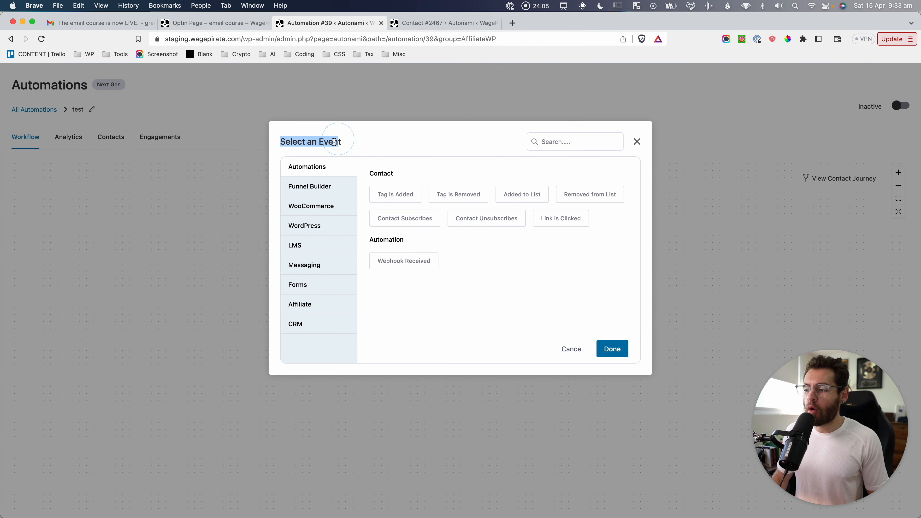
{"action": "left_click", "coordinate": [329, 141]}
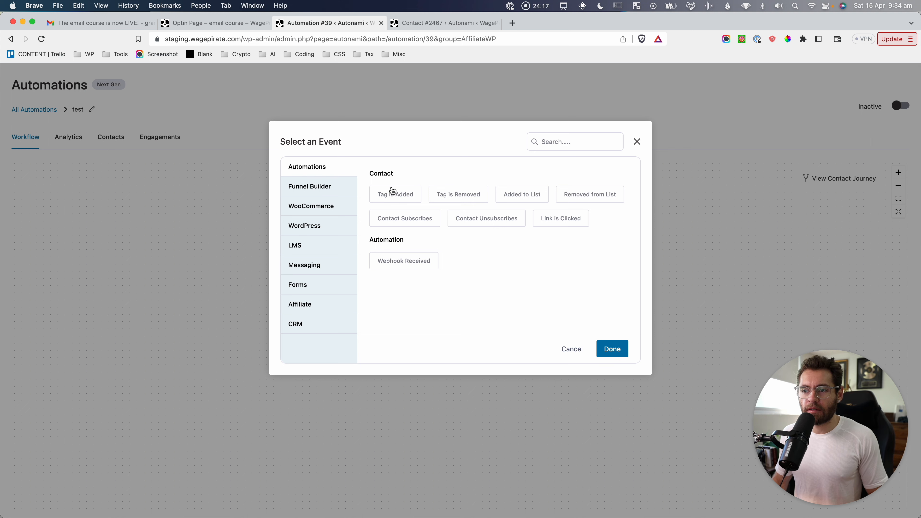
{"action": "left_click", "coordinate": [393, 194]}
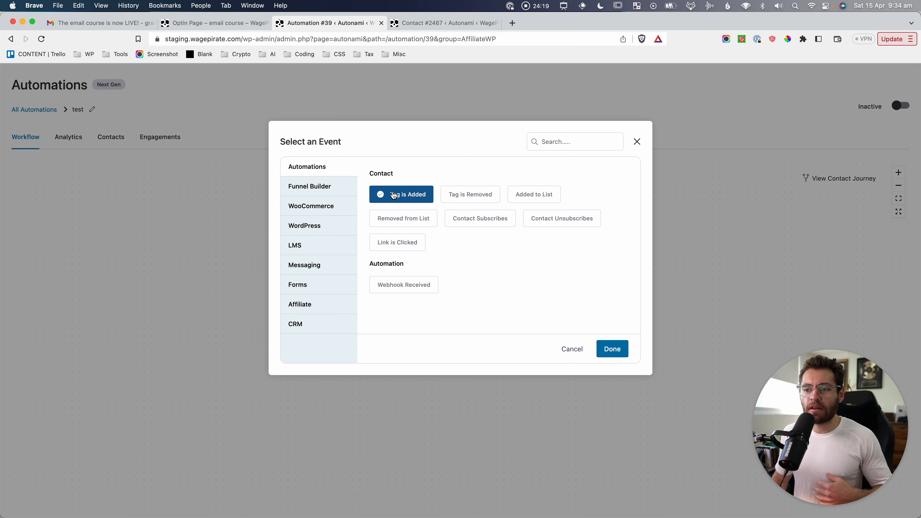
{"action": "left_click", "coordinate": [328, 188]}
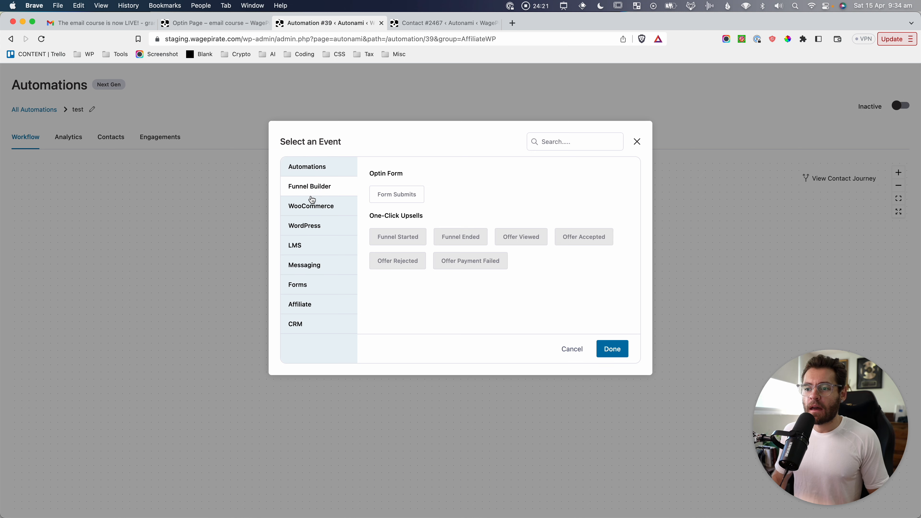
{"action": "left_click", "coordinate": [314, 207]}
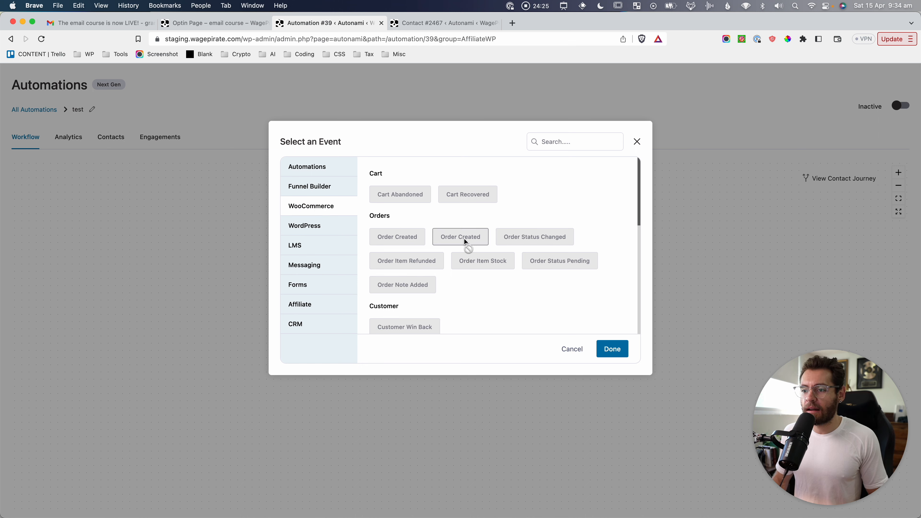
{"action": "scroll", "coordinate": [468, 239], "scroll_direction": "down", "scroll_amount": 2}
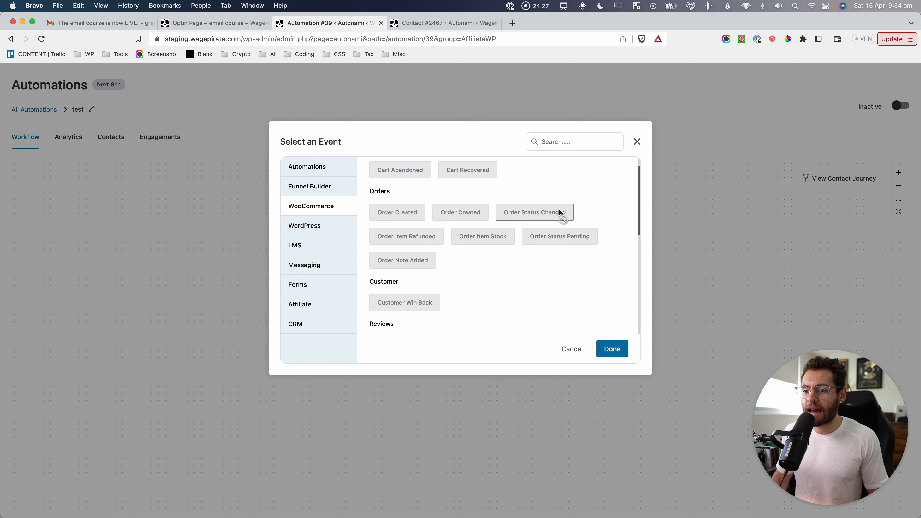
{"action": "scroll", "coordinate": [554, 218], "scroll_direction": "down", "scroll_amount": 5}
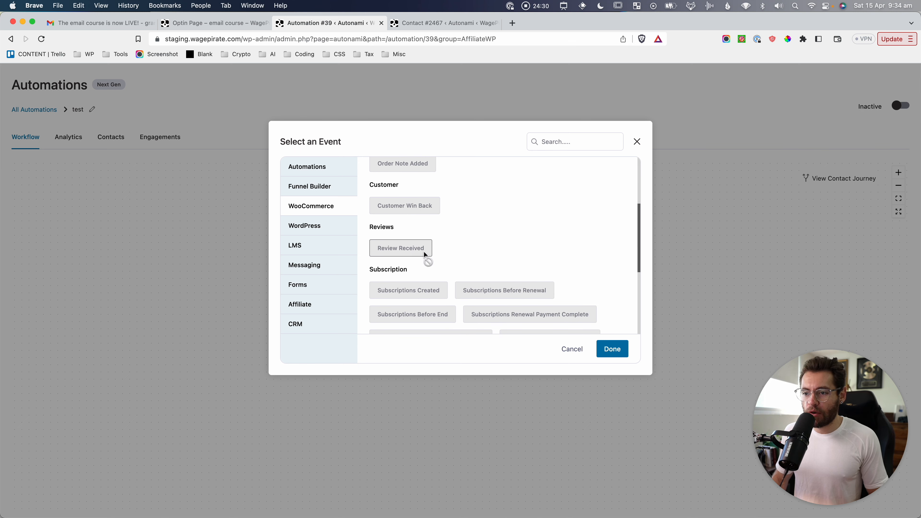
{"action": "scroll", "coordinate": [426, 255], "scroll_direction": "down", "scroll_amount": 8}
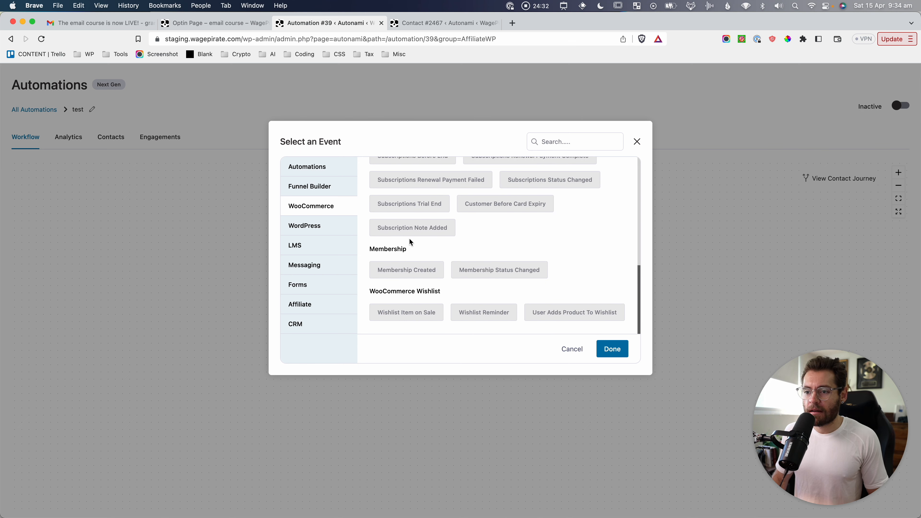
Browse the WordPress user, LMS, Messaging, form submission and Affiliate trigger events.
{"action": "left_click", "coordinate": [307, 234]}
{"action": "left_click", "coordinate": [374, 196]}
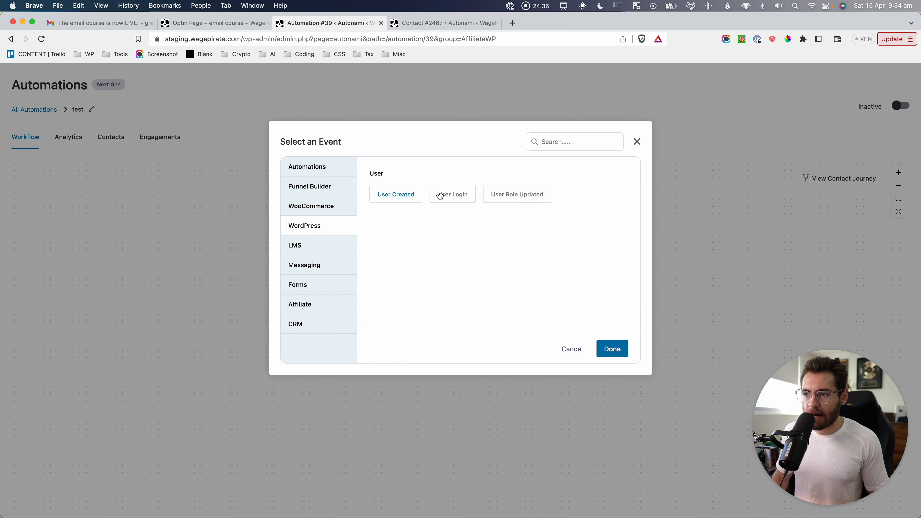
{"action": "left_click", "coordinate": [314, 249]}
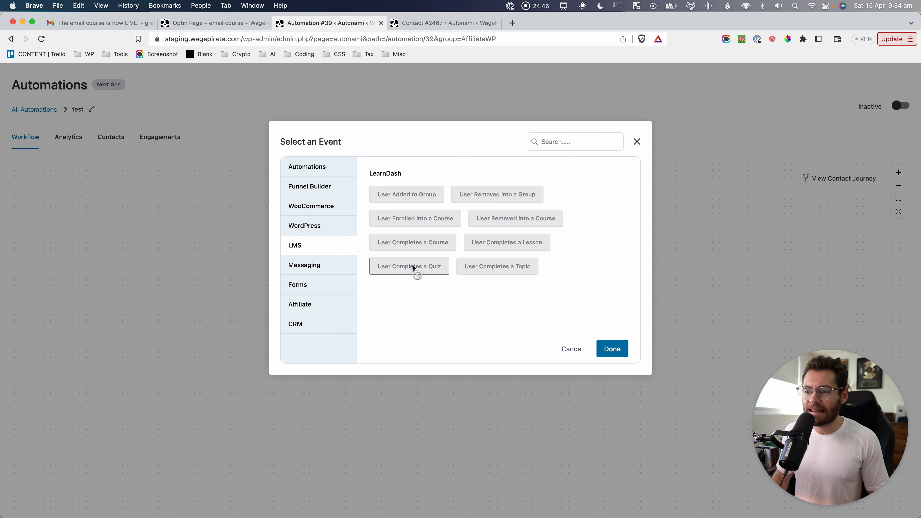
{"action": "left_click", "coordinate": [330, 270]}
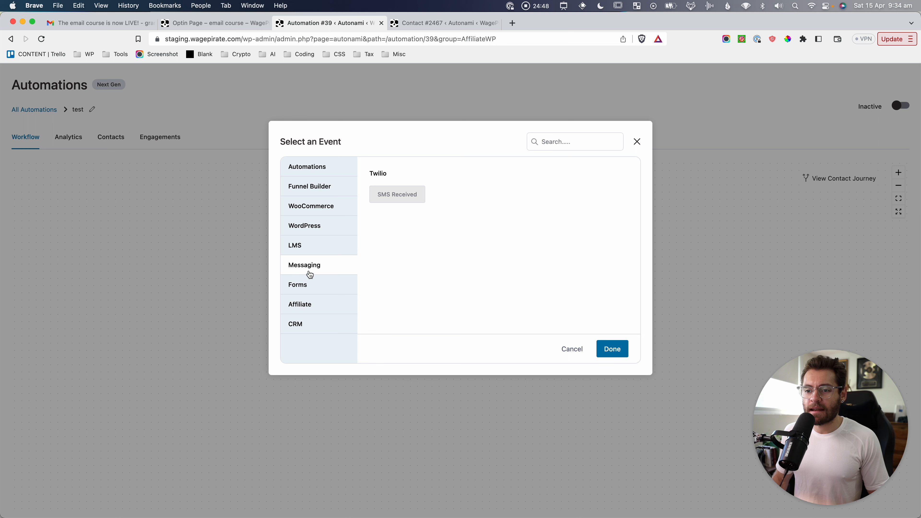
{"action": "left_click", "coordinate": [303, 289]}
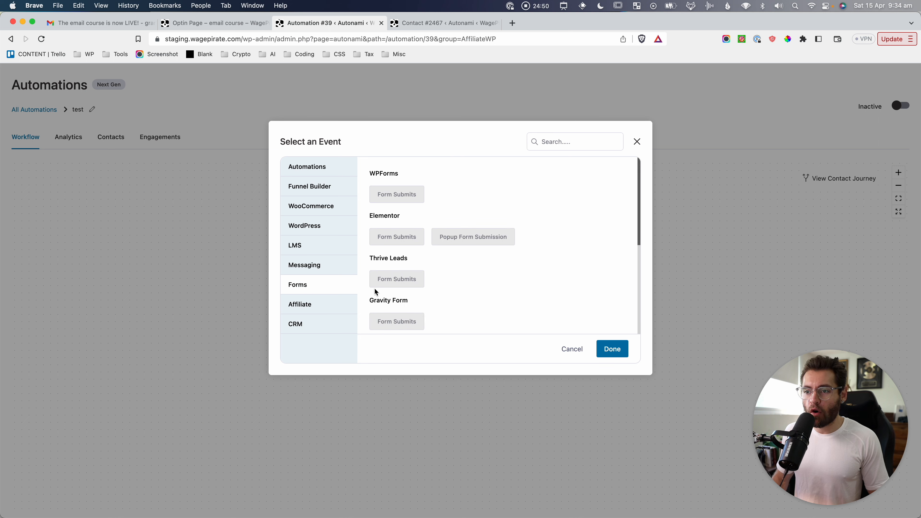
{"action": "left_click", "coordinate": [316, 306]}
{"action": "left_click_drag", "start_coordinate": [373, 173], "coordinate": [396, 175]}
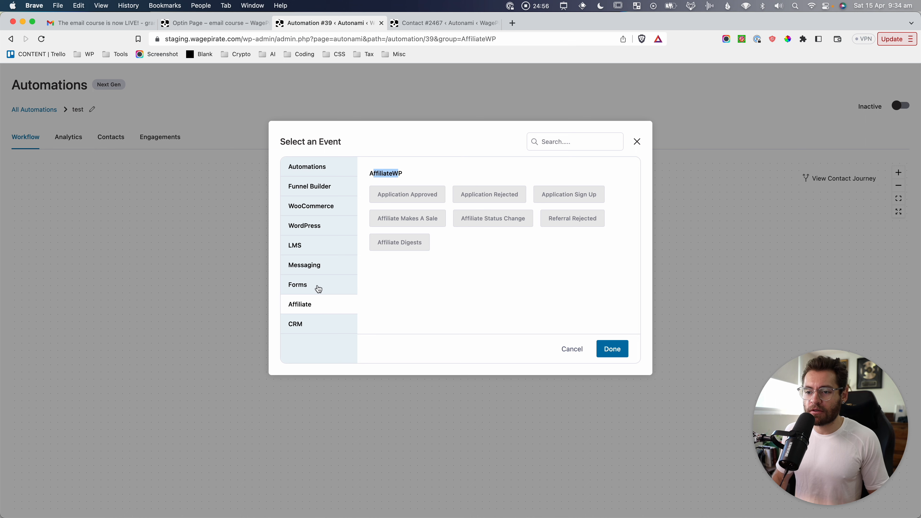
Inspect the CRM group's Webhook Received triggers for ActiveCampaign, Mailchimp, Hubspot, Mautic and Ontraport.
{"action": "left_click", "coordinate": [301, 324]}
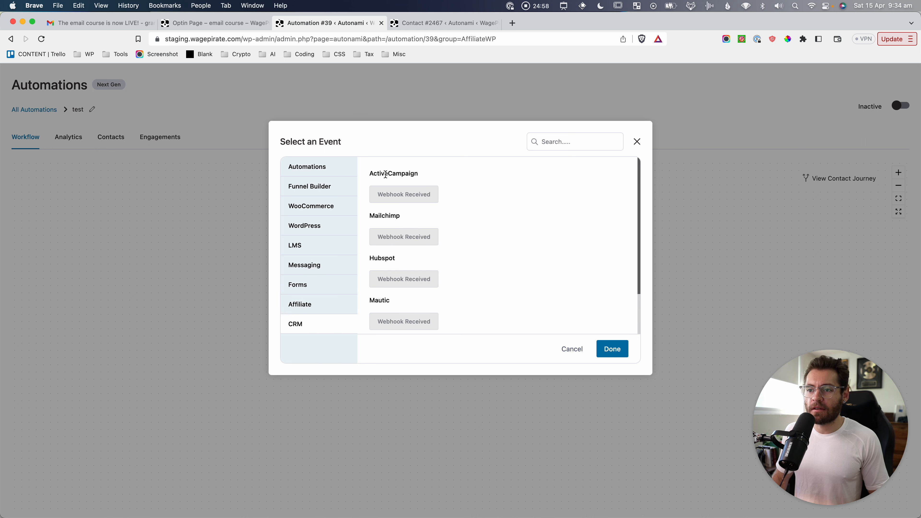
{"action": "left_click_drag", "start_coordinate": [384, 174], "coordinate": [421, 187]}
{"action": "left_click_drag", "start_coordinate": [376, 215], "coordinate": [420, 218]}
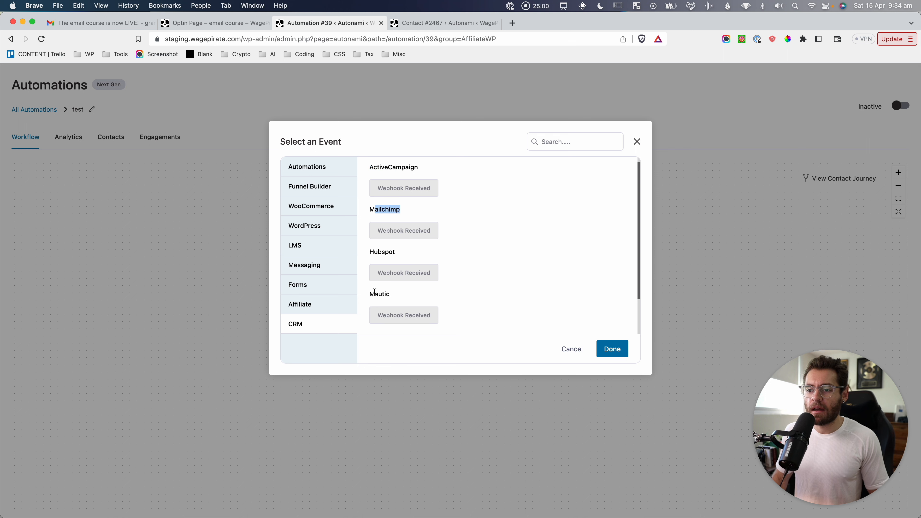
{"action": "left_click_drag", "start_coordinate": [375, 300], "coordinate": [391, 300]}
{"action": "scroll", "coordinate": [461, 188], "scroll_direction": "down", "scroll_amount": 2}
{"action": "scroll", "coordinate": [471, 295], "scroll_direction": "up", "scroll_amount": 3}
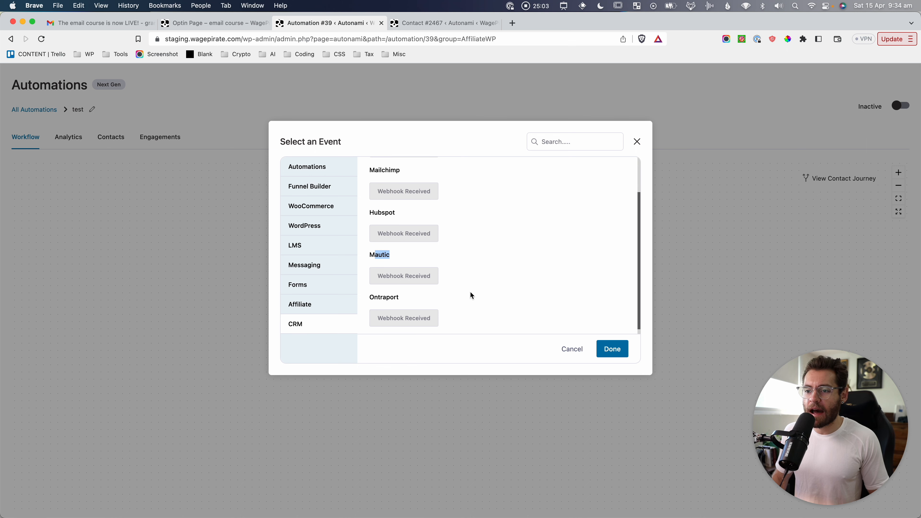
{"action": "left_click", "coordinate": [589, 283]}
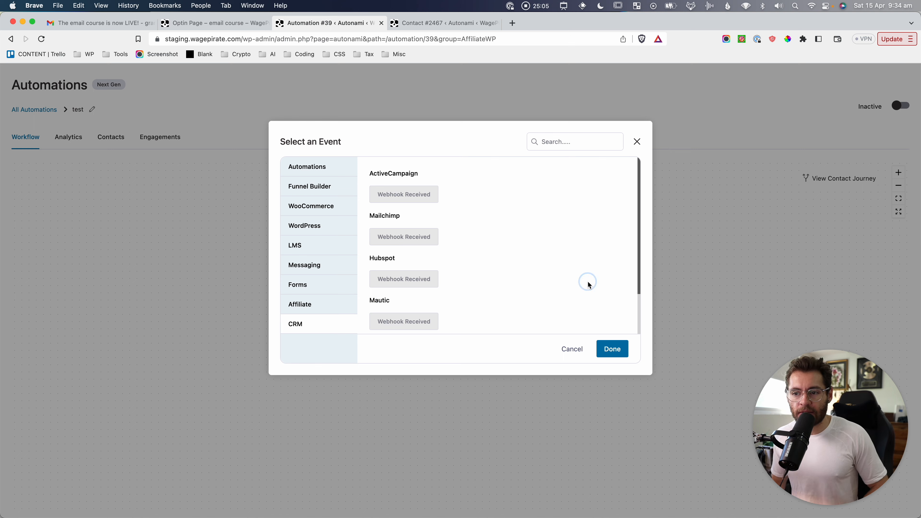
Screenshot the email-course opt-in form, then show the automation's contact trigger events.
{"action": "left_click", "coordinate": [218, 23]}
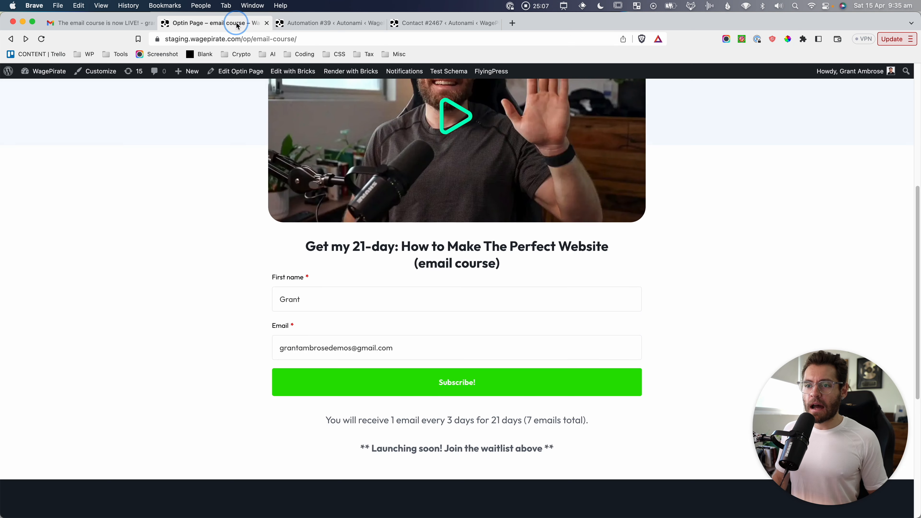
{"action": "key", "text": "super+shift+4"}
{"action": "left_click_drag", "start_coordinate": [386, 318], "coordinate": [670, 417]}
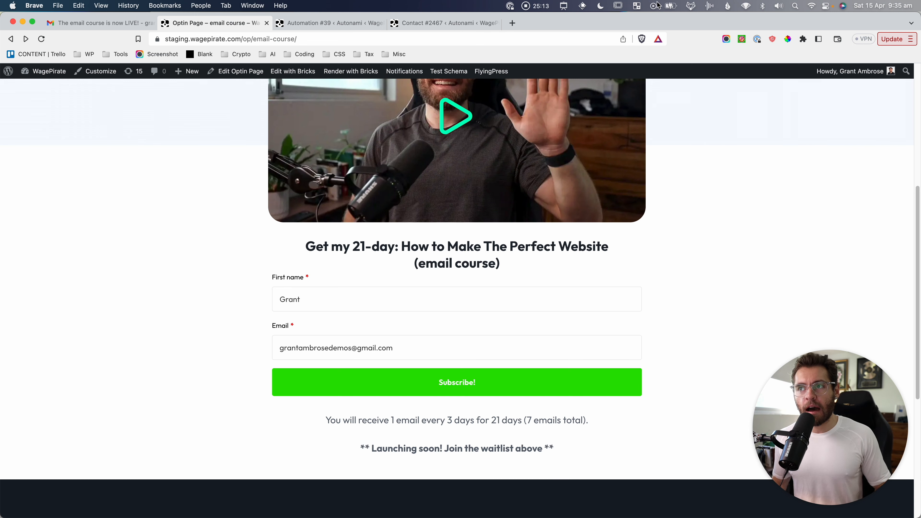
{"action": "left_click", "coordinate": [319, 23]}
{"action": "left_click", "coordinate": [312, 166]}
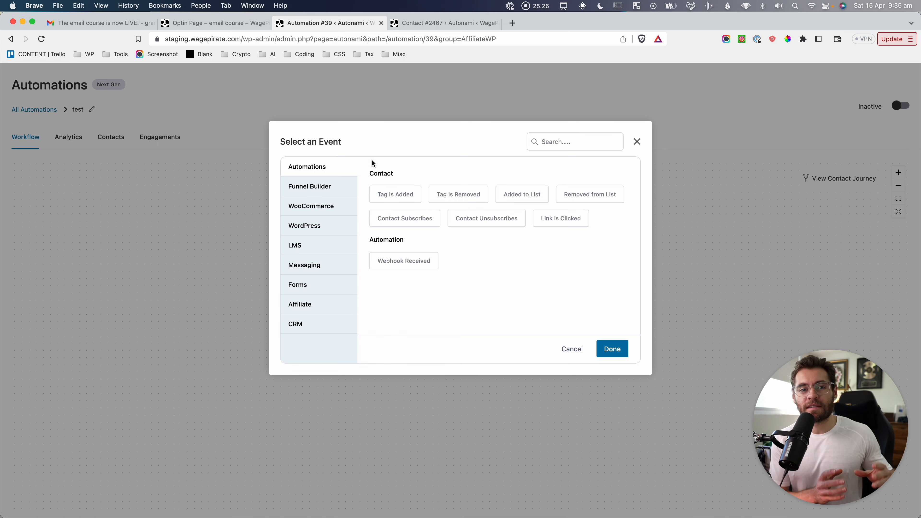
Capture the opt-in form again, checking its First name and Email fields and page address.
{"action": "key", "text": "super+shift+4"}
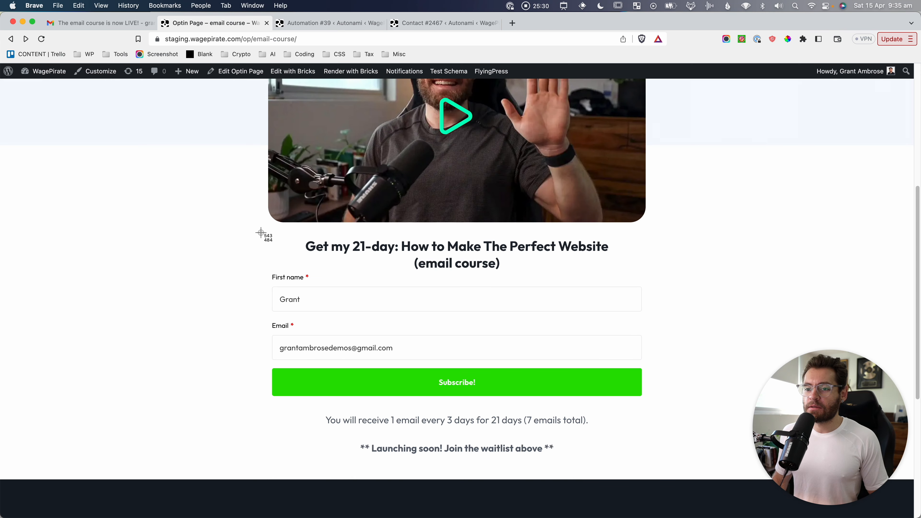
{"action": "left_click_drag", "start_coordinate": [260, 231], "coordinate": [682, 400]}
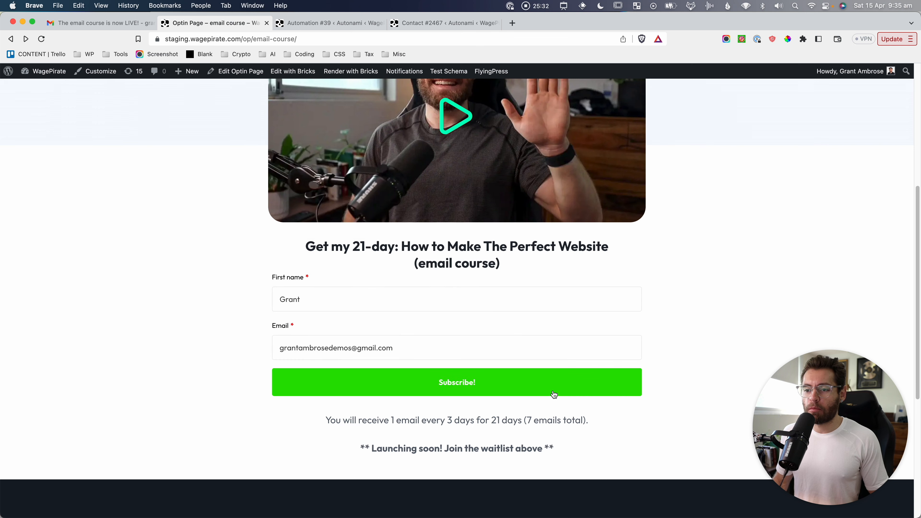
{"action": "left_click", "coordinate": [297, 307]}
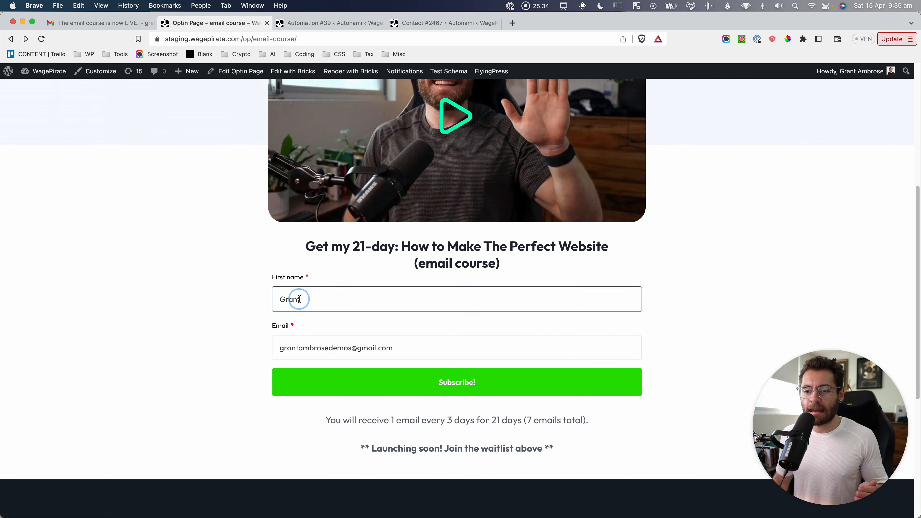
{"action": "left_click", "coordinate": [305, 347]}
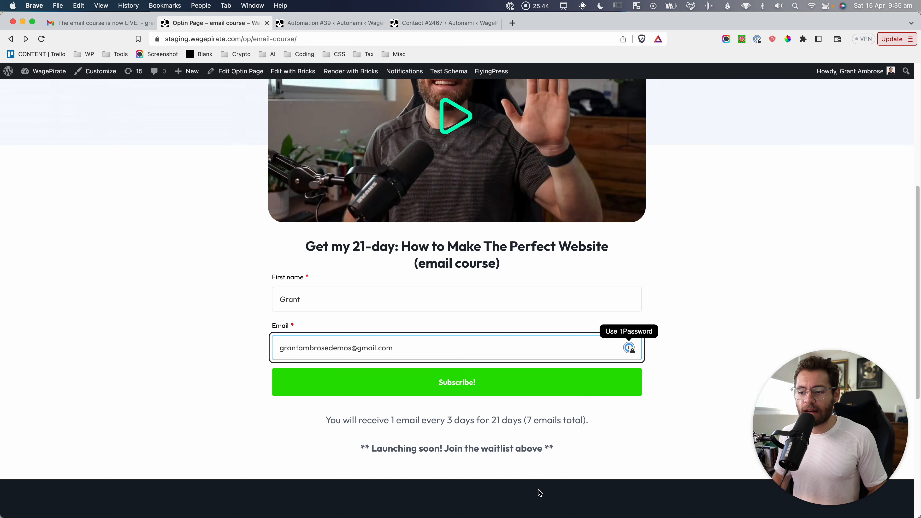
{"action": "double_click", "coordinate": [458, 418]}
{"action": "left_click", "coordinate": [378, 41]}
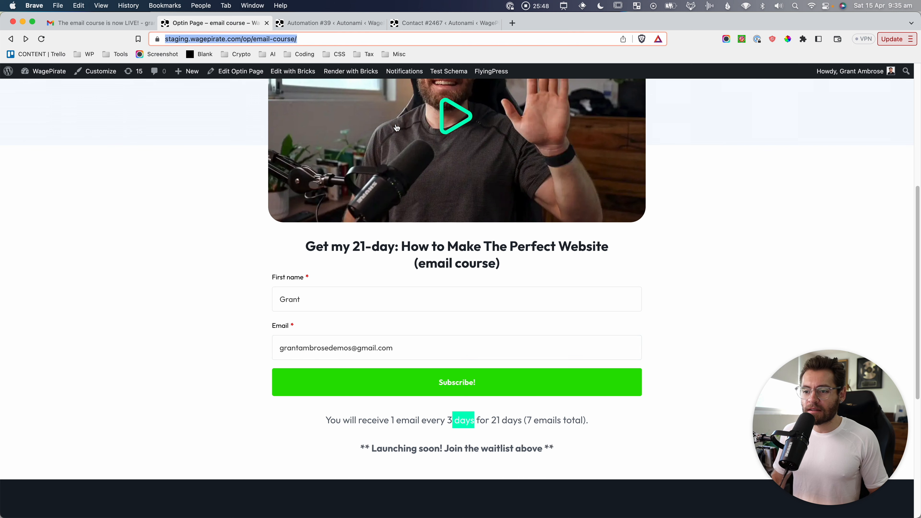
{"action": "left_click", "coordinate": [349, 24]}
Set a Tag is Added trigger for 'Registered for Email Course', running multiple times, and save.
{"action": "left_click", "coordinate": [403, 198]}
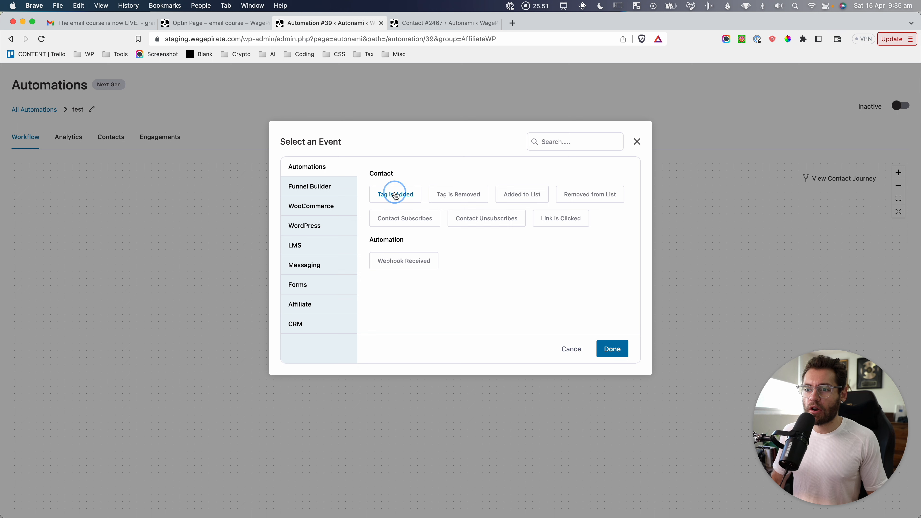
{"action": "left_click", "coordinate": [611, 349]}
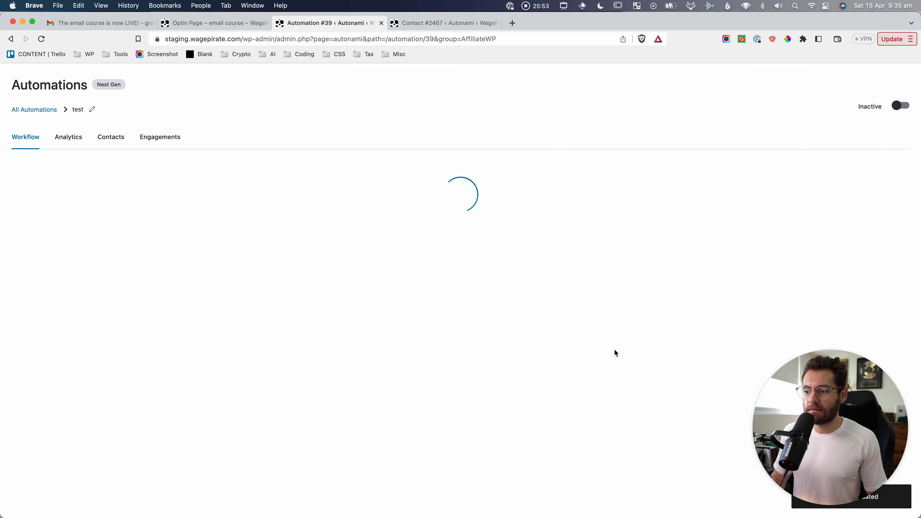
{"action": "left_click", "coordinate": [453, 216]}
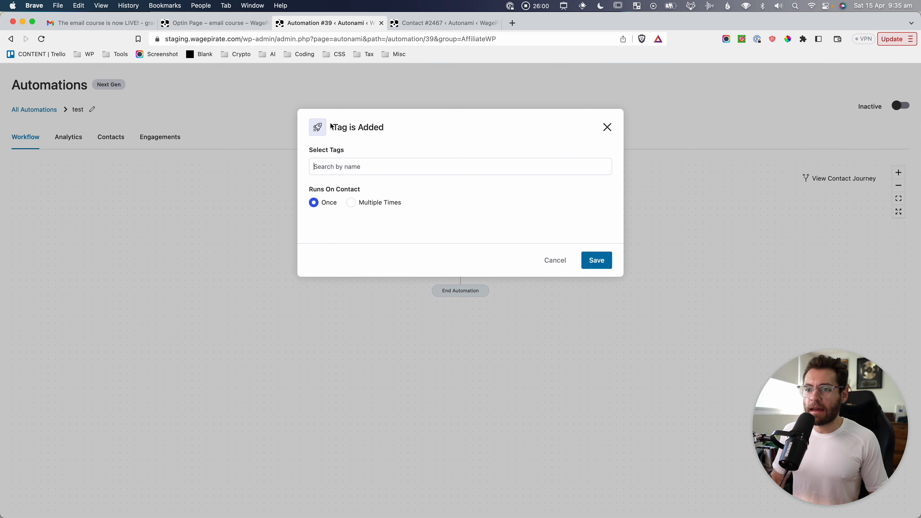
{"action": "left_click", "coordinate": [334, 160]}
{"action": "type", "text": "Ea"}
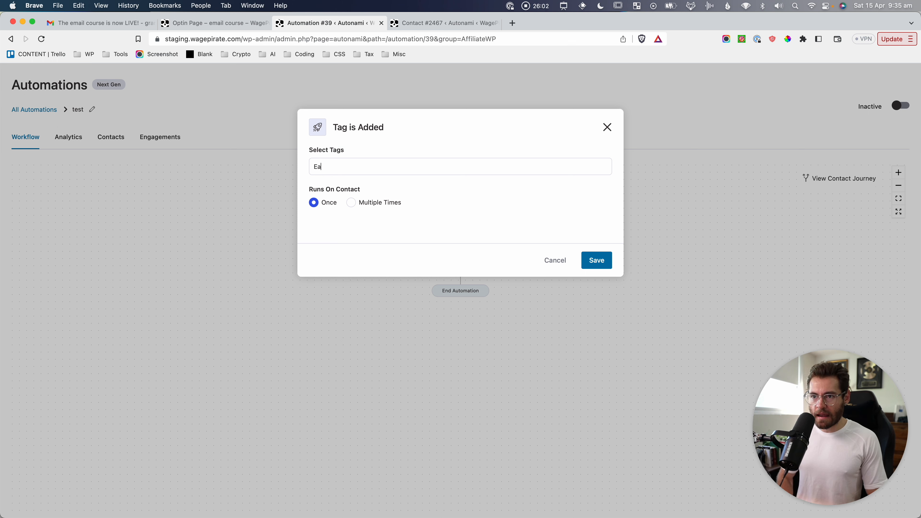
{"action": "type", "text": "mail Course"}
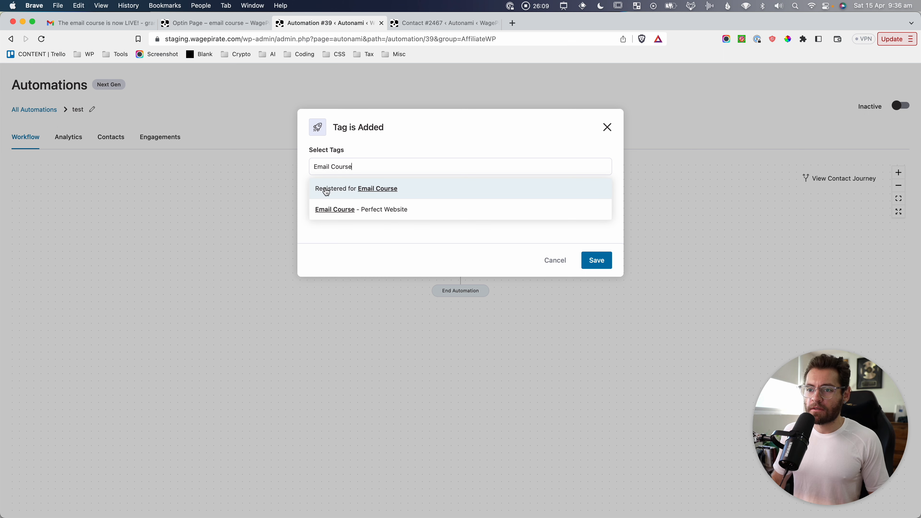
{"action": "left_click", "coordinate": [391, 198]}
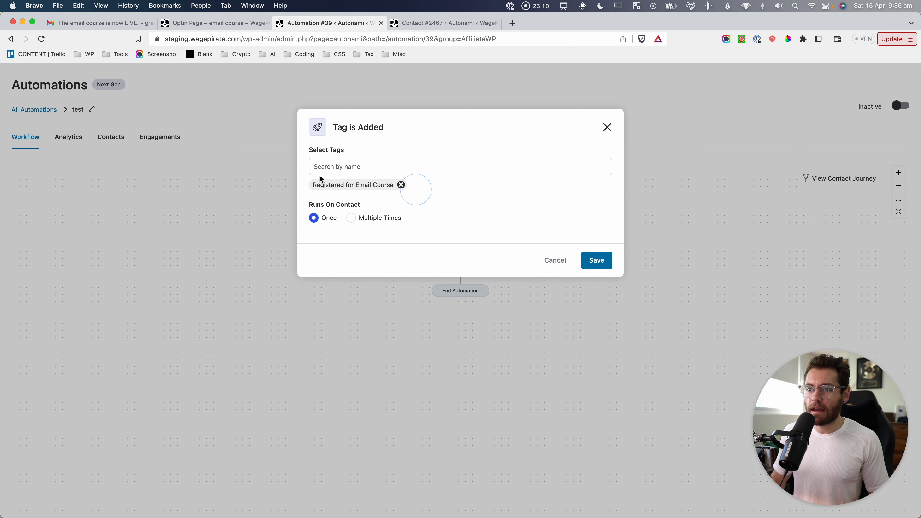
{"action": "left_click", "coordinate": [350, 217]}
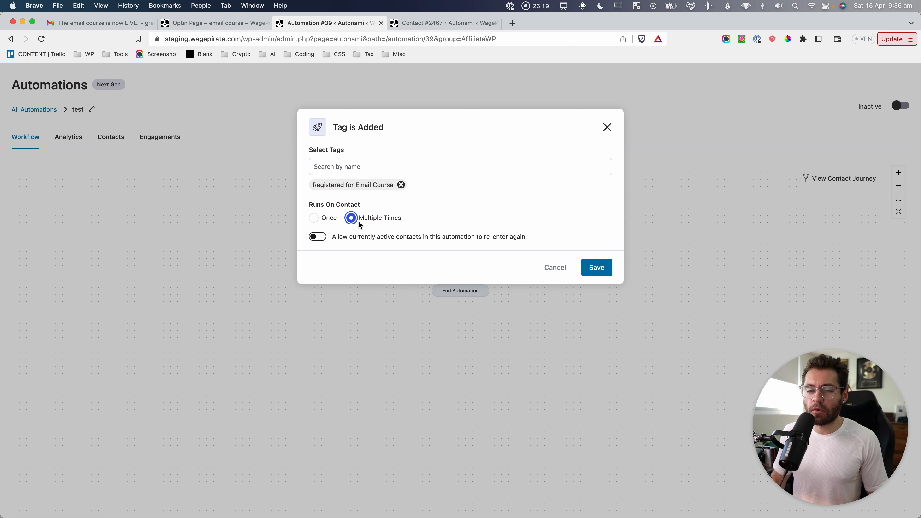
{"action": "key", "text": "Tab"}
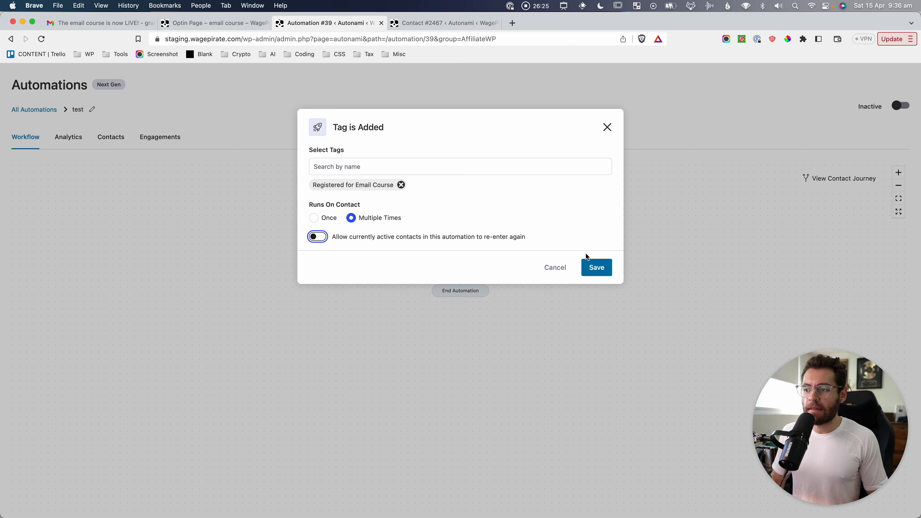
{"action": "left_click", "coordinate": [596, 267]}
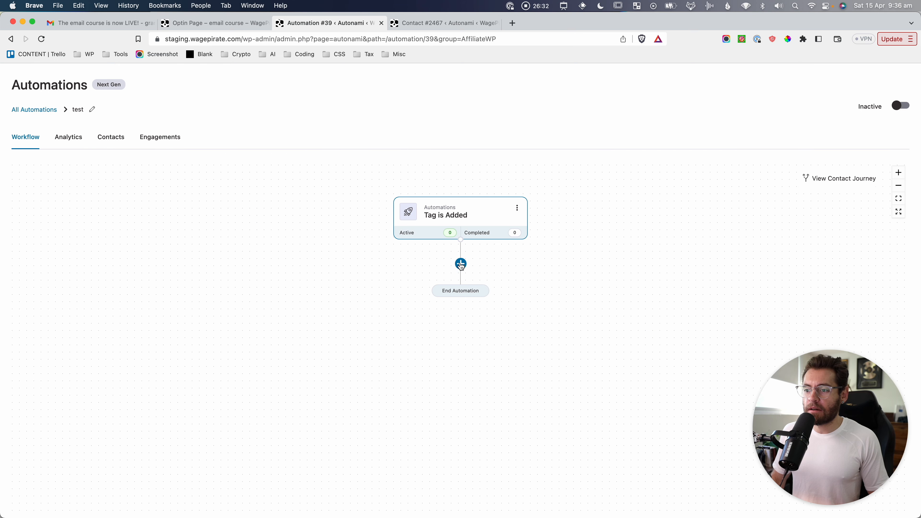
Add a Send Email action after the trigger and type 'First Lesson:' as its subject.
{"action": "left_click", "coordinate": [461, 264]}
{"action": "left_click", "coordinate": [429, 298]}
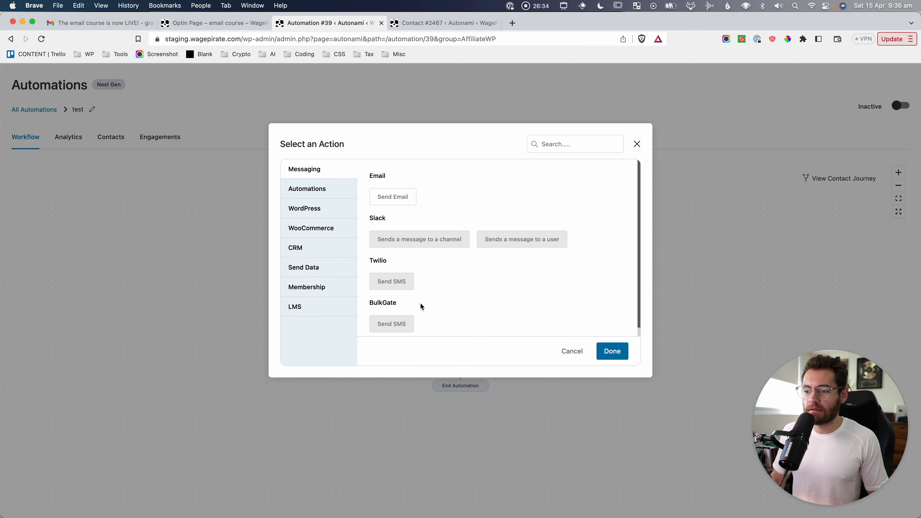
{"action": "left_click", "coordinate": [396, 196]}
{"action": "left_click", "coordinate": [614, 349]}
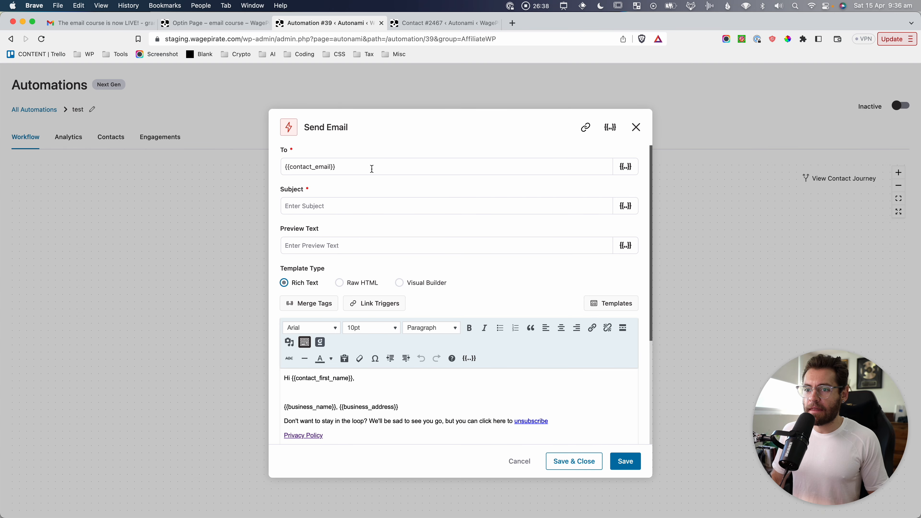
{"action": "scroll", "coordinate": [364, 200], "scroll_direction": "down", "scroll_amount": 1}
{"action": "left_click", "coordinate": [348, 201]}
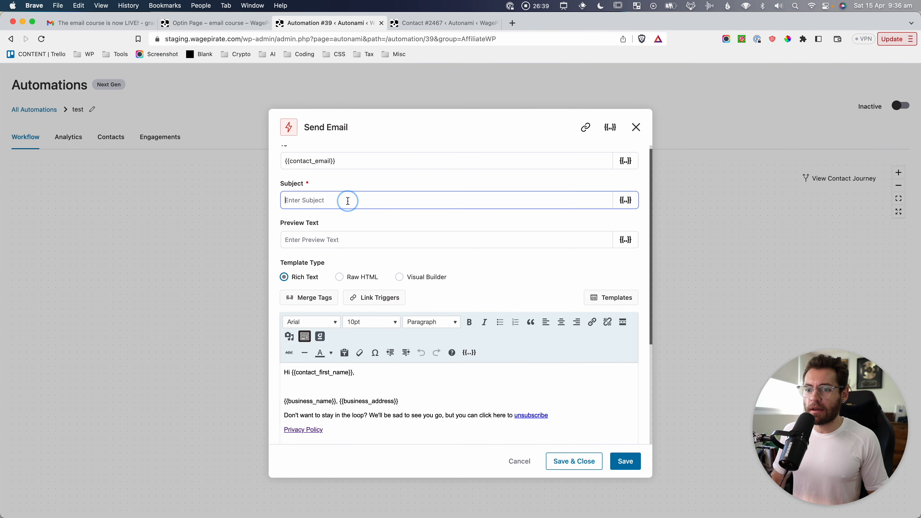
{"action": "type", "text": "First Lesso"}
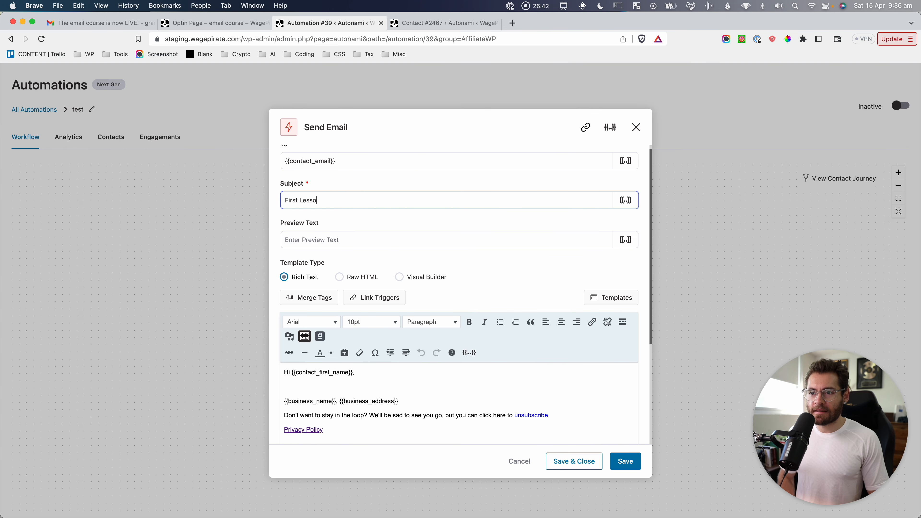
{"action": "type", "text": "n:"}
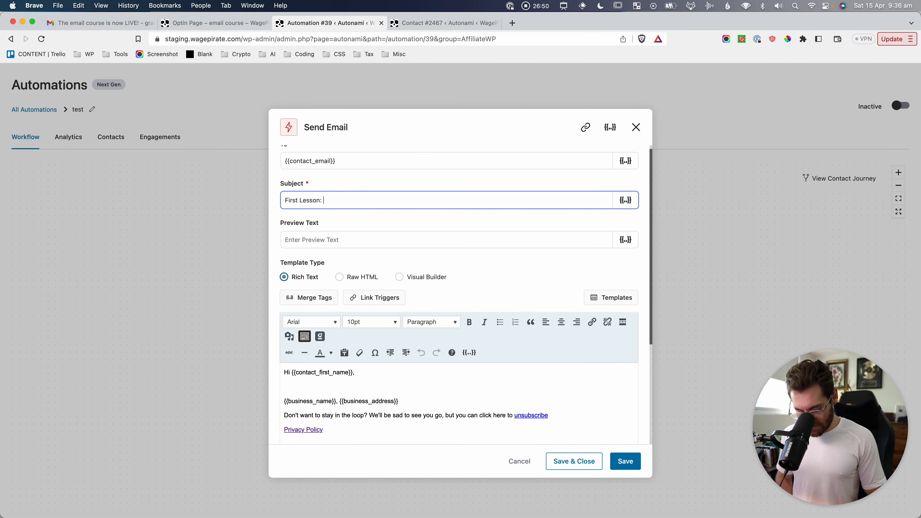
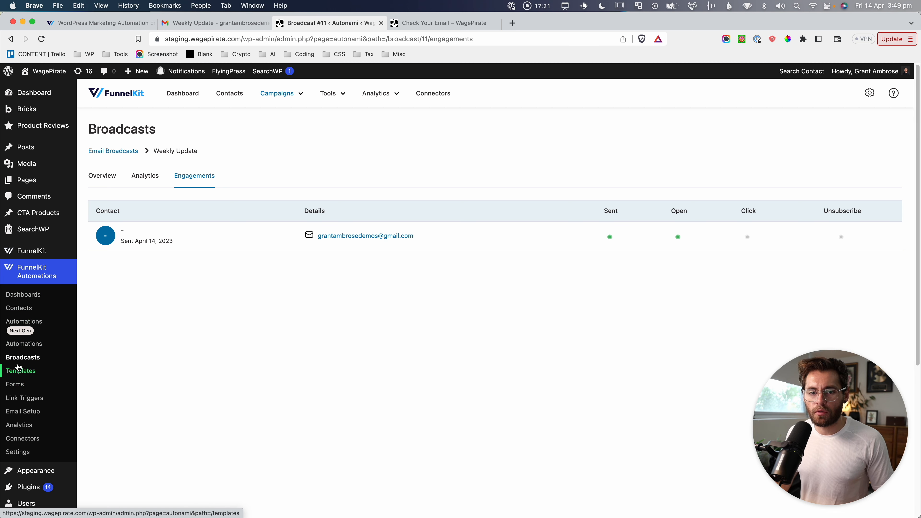
Open the FunnelKit Automations Forms list and capture a screenshot of the forms table.
{"action": "left_click", "coordinate": [16, 386]}
{"action": "key", "text": "super+shift+4"}
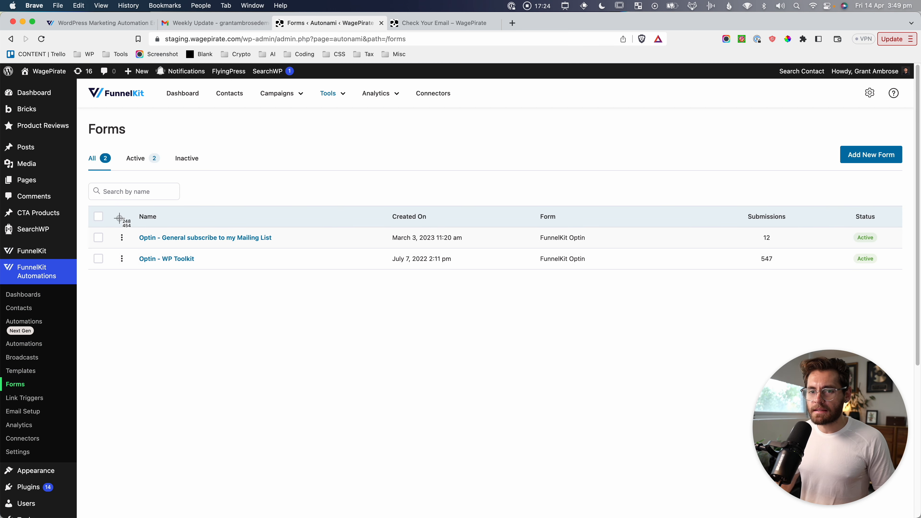
{"action": "left_click_drag", "start_coordinate": [117, 216], "coordinate": [385, 306]}
Create a new form named 'Black Friday - early-bird pre-sale discount'.
{"action": "left_click", "coordinate": [876, 158]}
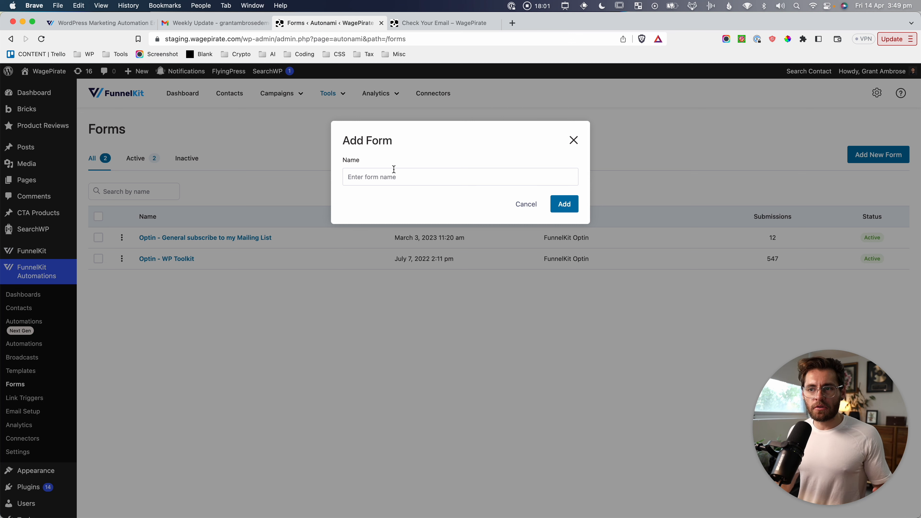
{"action": "left_click", "coordinate": [391, 177]}
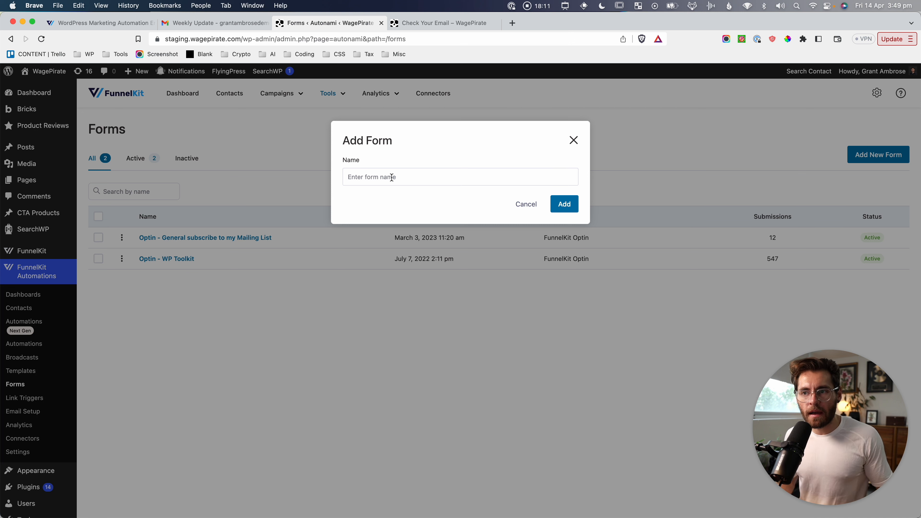
{"action": "type", "text": "Black Friday - early-bird pre-"}
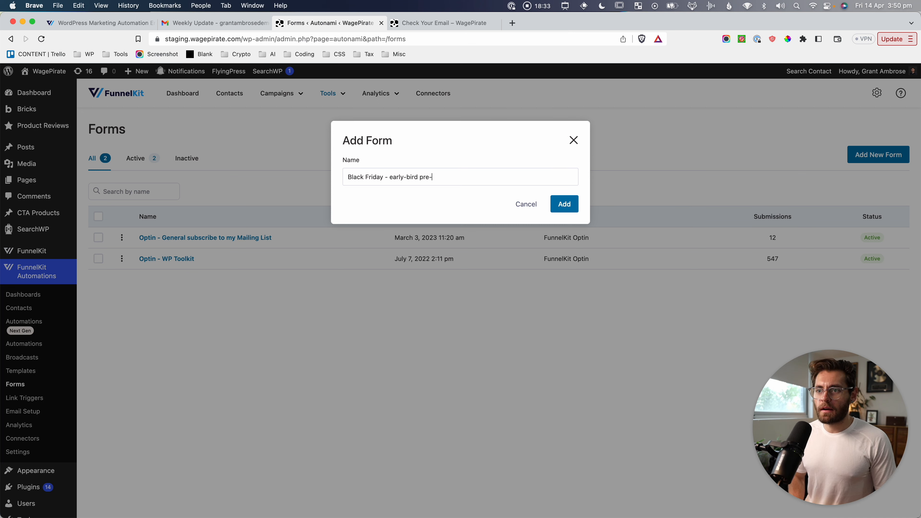
{"action": "left_click", "coordinate": [563, 203]}
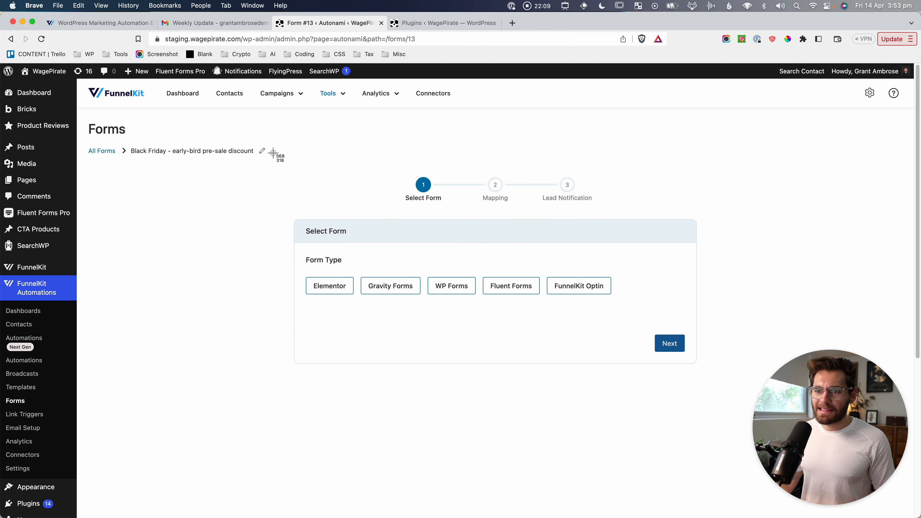
Capture screenshots of the form setup step and its form type choices.
{"action": "mouse_move", "coordinate": [275, 148]}
{"action": "left_mouse_down"}
{"action": "mouse_move", "coordinate": [641, 353]}
{"action": "mouse_move", "coordinate": [715, 377]}
{"action": "mouse_move", "coordinate": [706, 376]}
{"action": "left_mouse_up"}
{"action": "key", "text": "super+shift+4"}
{"action": "left_click_drag", "start_coordinate": [287, 271], "coordinate": [544, 305]}
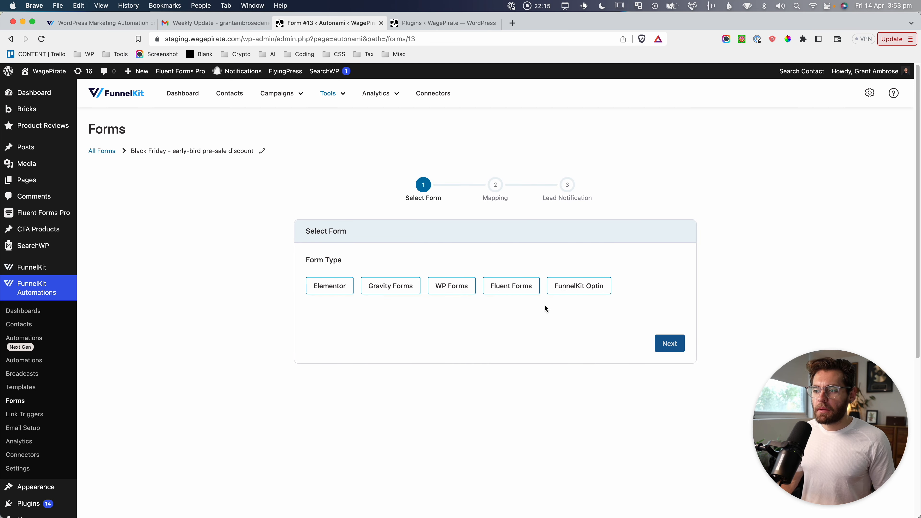
Capture screenshots of the FunnelKit Optin choice and the Form Type options.
{"action": "key", "text": "super+shift+4"}
{"action": "left_click_drag", "start_coordinate": [540, 267], "coordinate": [620, 303]}
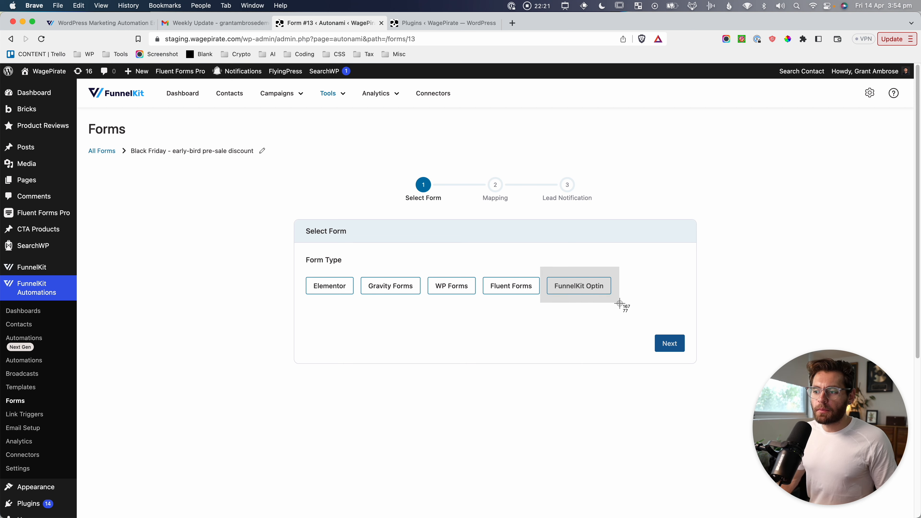
{"action": "left_click_drag", "start_coordinate": [620, 303], "coordinate": [619, 302]}
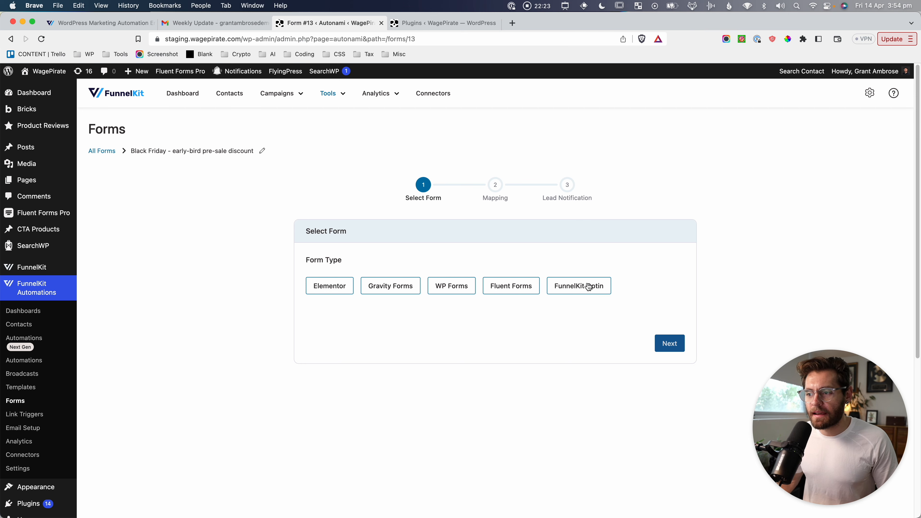
{"action": "key", "text": "super+shift+4"}
{"action": "left_click_drag", "start_coordinate": [292, 245], "coordinate": [646, 316]}
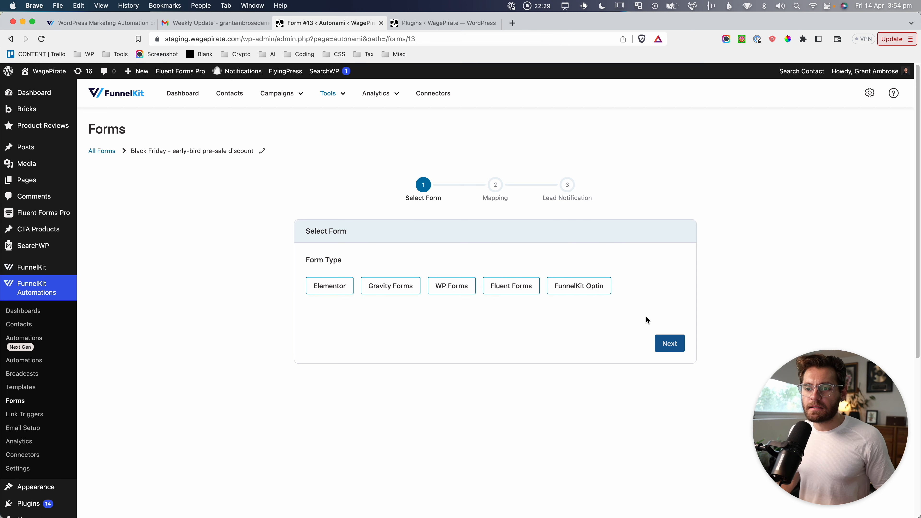
Choose Fluent Forms as the form type and Contact Form as the source form.
{"action": "left_click", "coordinate": [522, 293]}
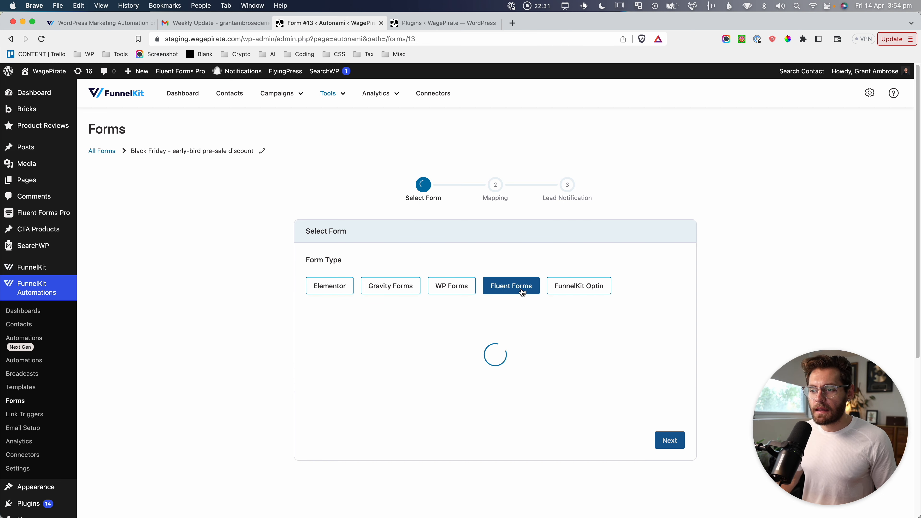
{"action": "left_click", "coordinate": [426, 333]}
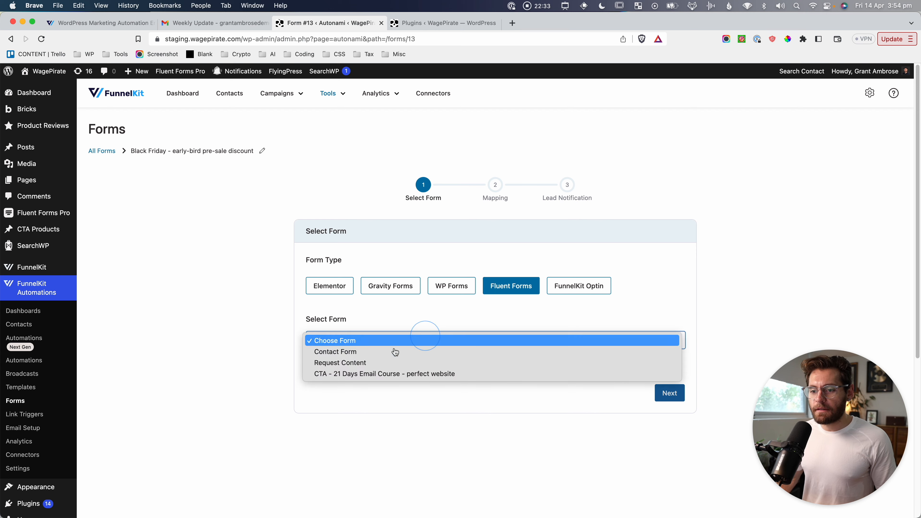
{"action": "left_click", "coordinate": [406, 350]}
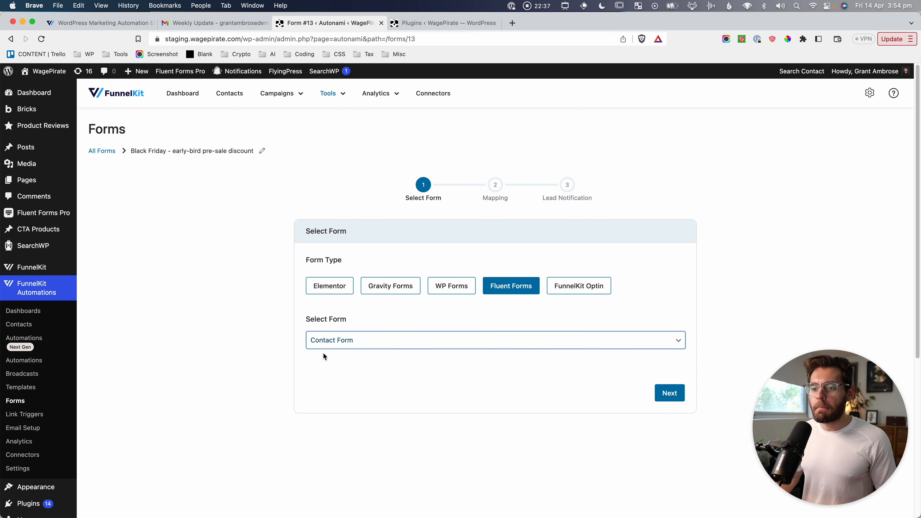
{"action": "key", "text": "super+shift+4"}
{"action": "left_click_drag", "start_coordinate": [296, 313], "coordinate": [377, 364]}
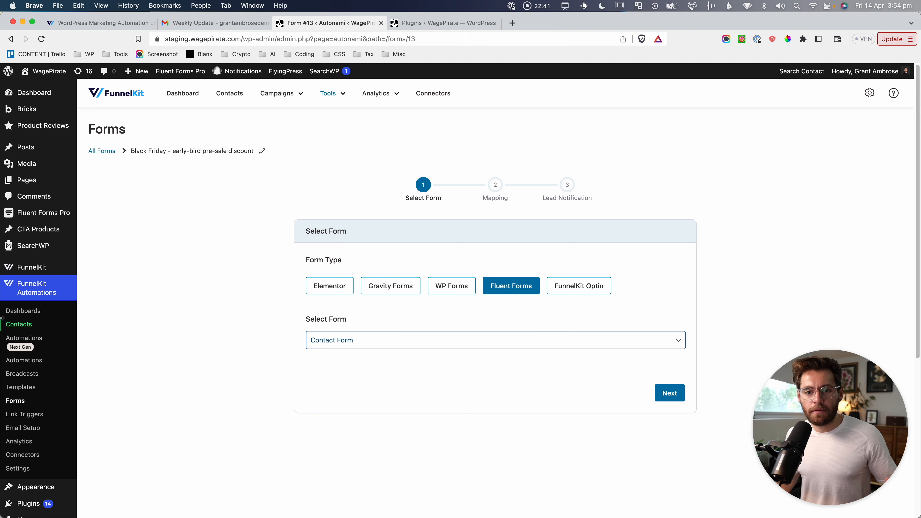
Capture the Form Type row showing Fluent Forms selected.
{"action": "left_click", "coordinate": [169, 306]}
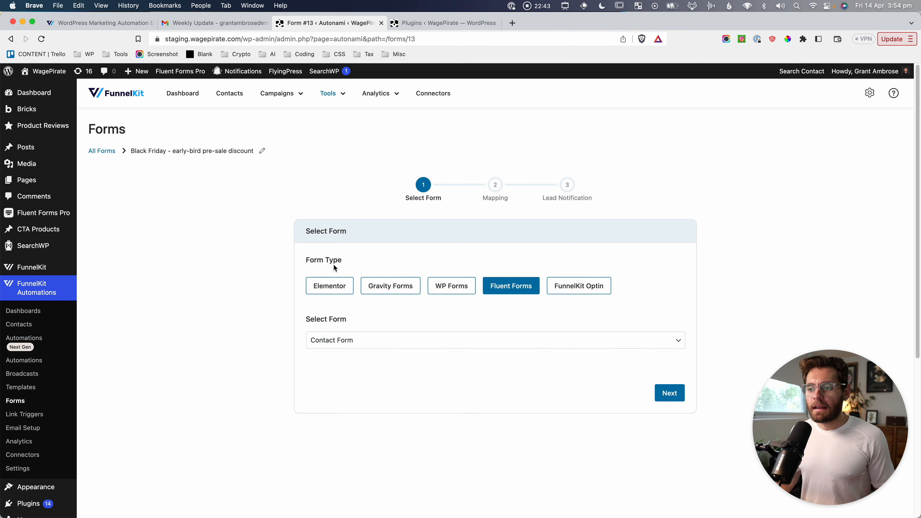
{"action": "key", "text": "super+shift+4"}
{"action": "left_click_drag", "start_coordinate": [295, 249], "coordinate": [625, 309]}
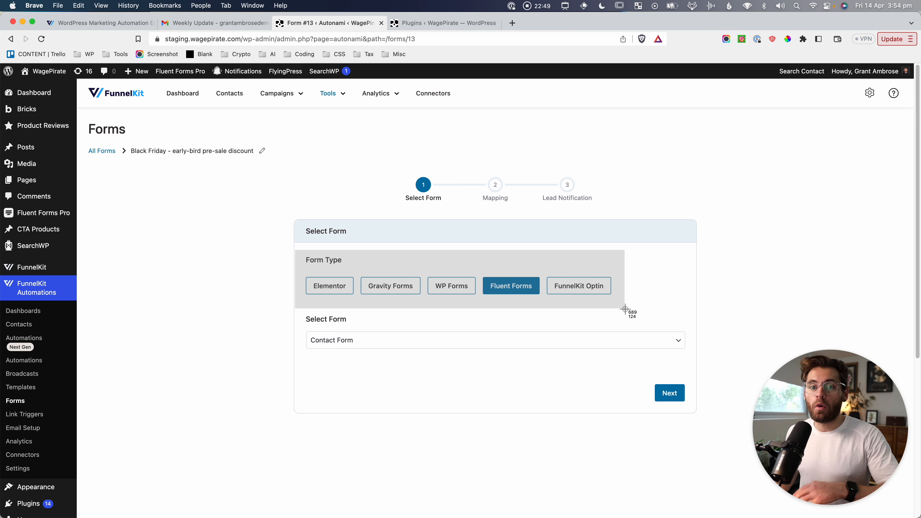
{"action": "left_click_drag", "start_coordinate": [624, 309], "coordinate": [625, 310]}
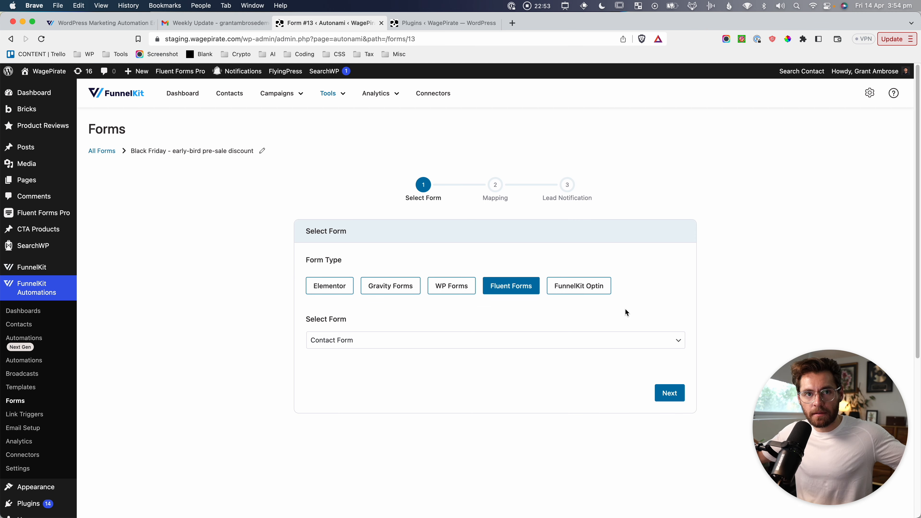
{"action": "left_click_drag", "start_coordinate": [267, 247], "coordinate": [674, 309]}
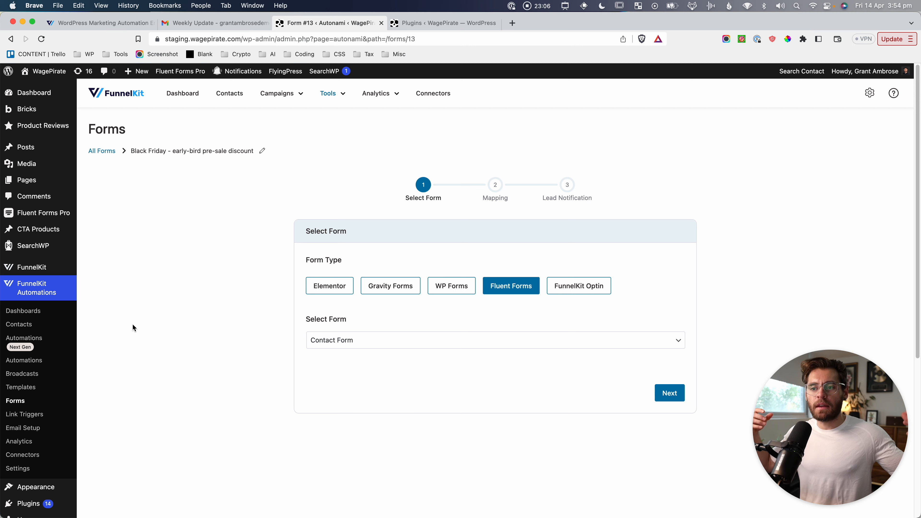
{"action": "key", "text": "super+shift+4"}
{"action": "key", "text": "Escape"}
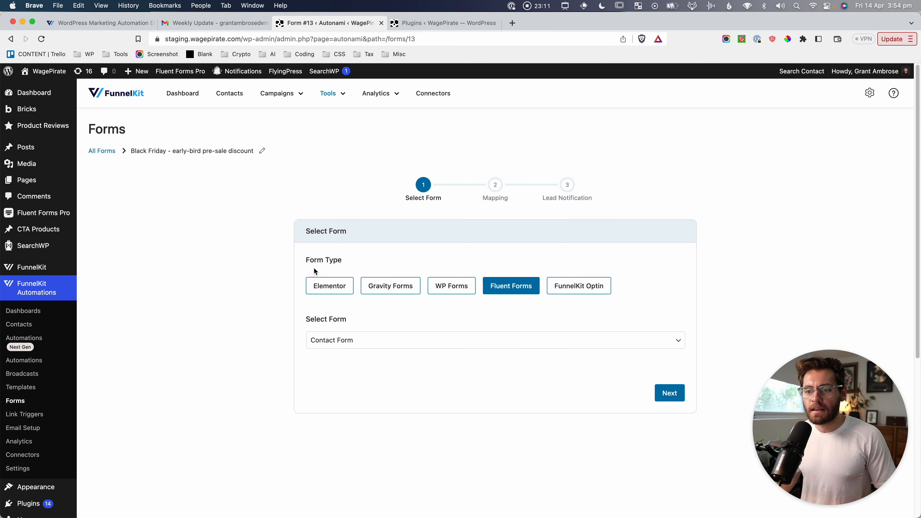
{"action": "key", "text": "super+shift+4"}
{"action": "left_click_drag", "start_coordinate": [296, 251], "coordinate": [635, 307]}
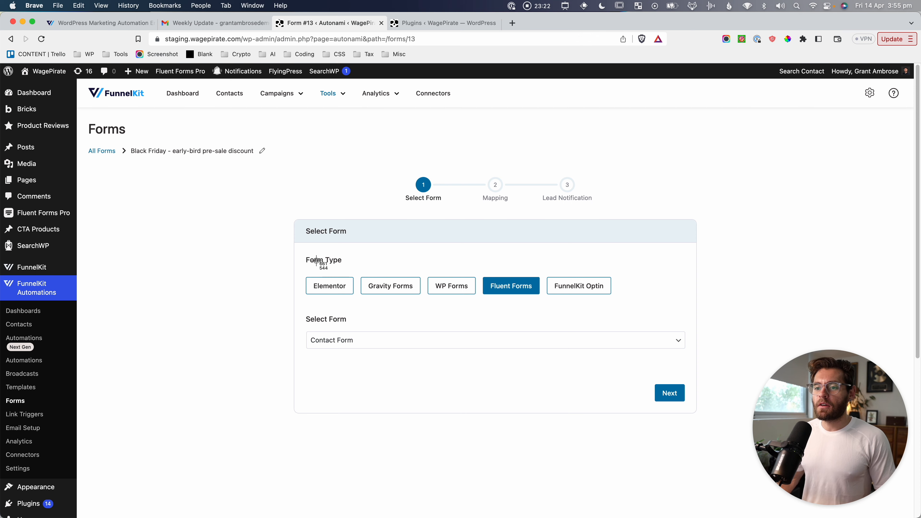
{"action": "key", "text": "super+shift+4"}
{"action": "left_click_drag", "start_coordinate": [297, 250], "coordinate": [624, 309]}
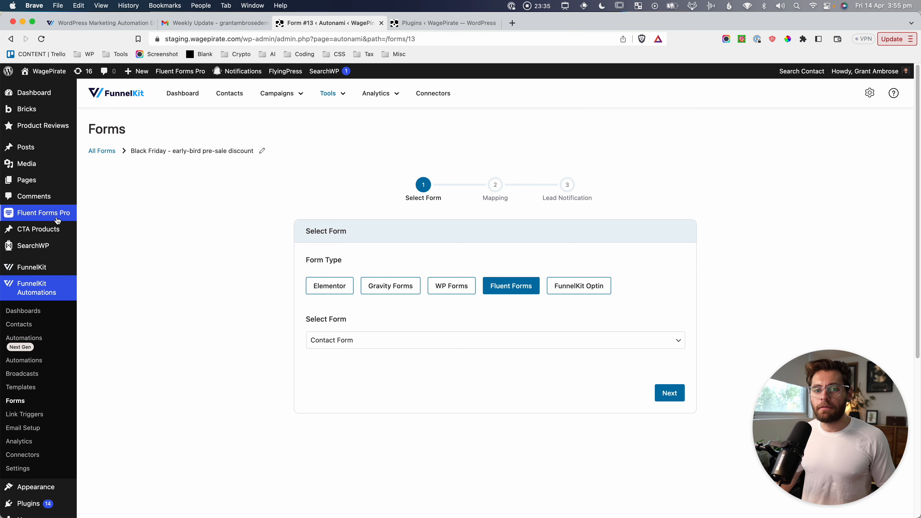
{"action": "mouse_move", "coordinate": [50, 215]}
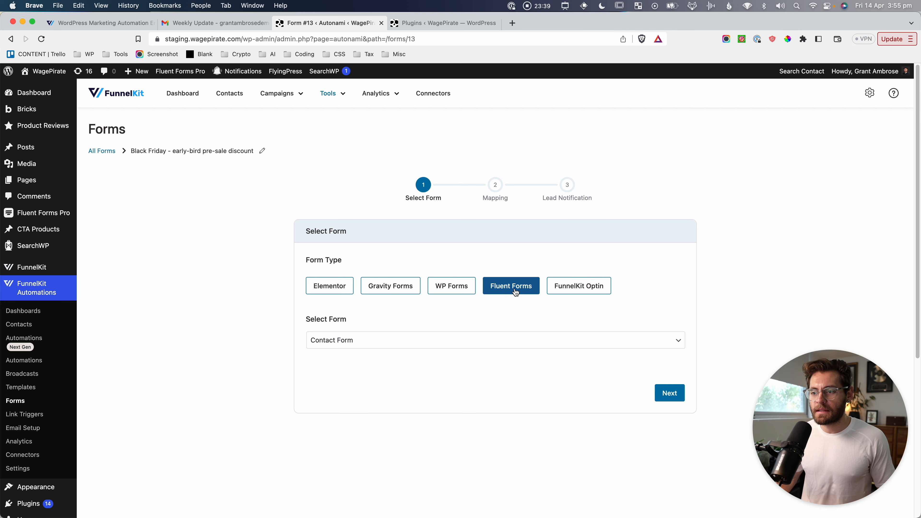
{"action": "left_click", "coordinate": [351, 337]}
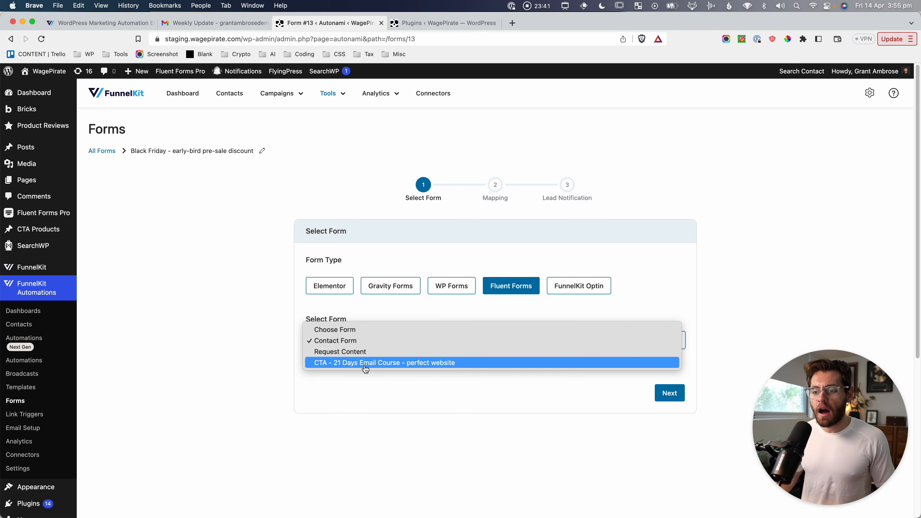
{"action": "left_click", "coordinate": [248, 303]}
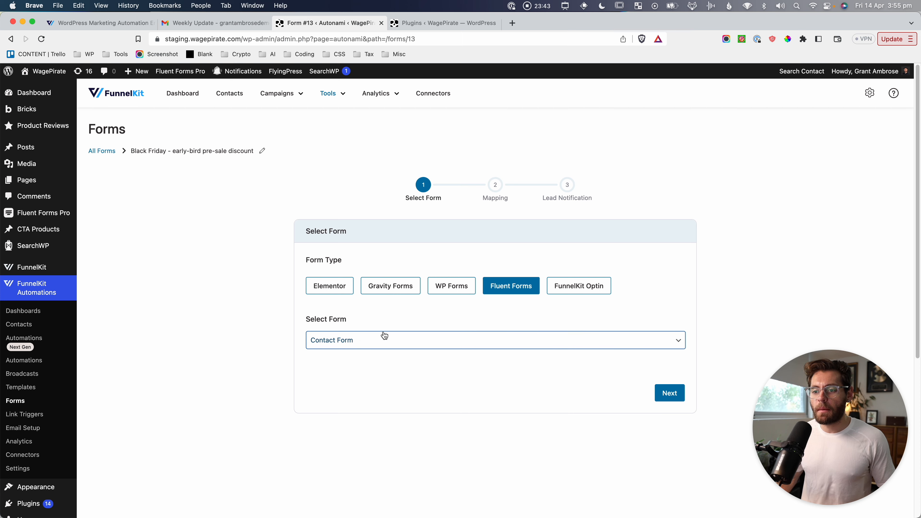
{"action": "left_click", "coordinate": [350, 341]}
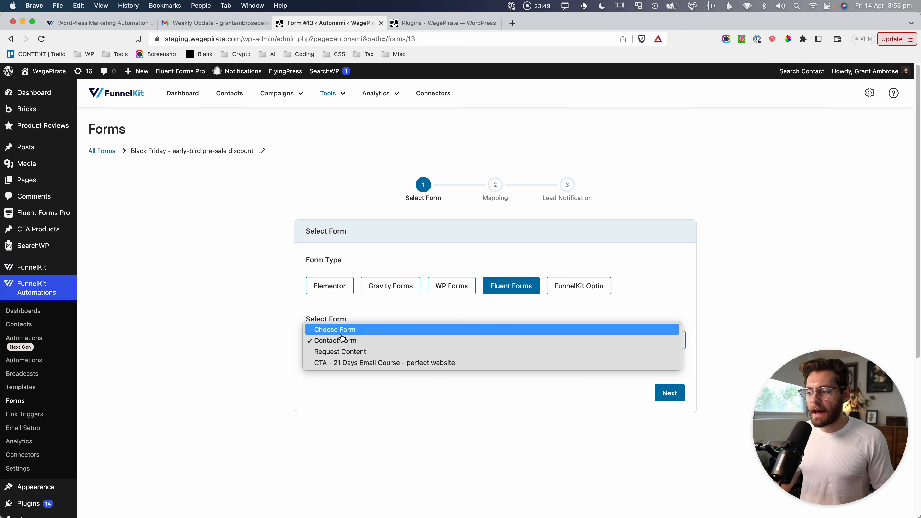
{"action": "left_click", "coordinate": [237, 296]}
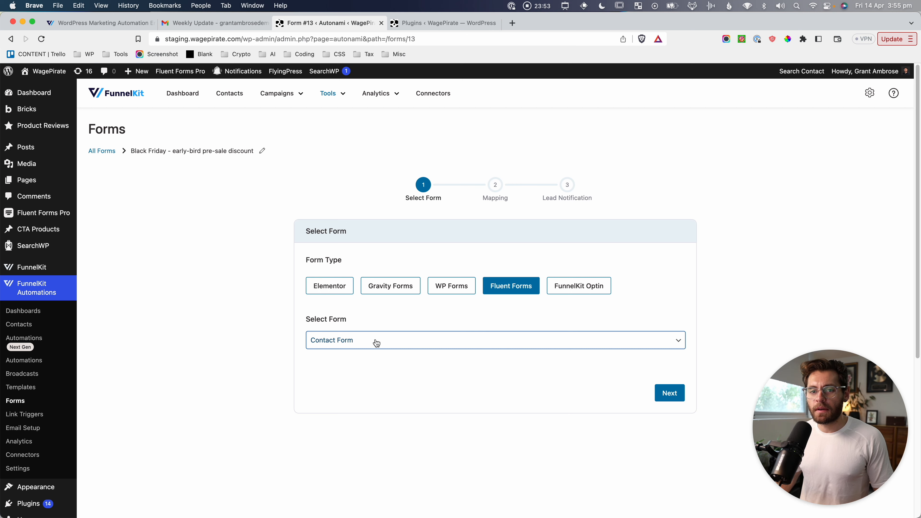
{"action": "mouse_move", "coordinate": [36, 213]}
{"action": "left_click", "coordinate": [97, 215]}
Build a new blank Fluent Forms form with only First Name and Email fields.
{"action": "left_click", "coordinate": [480, 24]}
{"action": "left_click", "coordinate": [246, 130]}
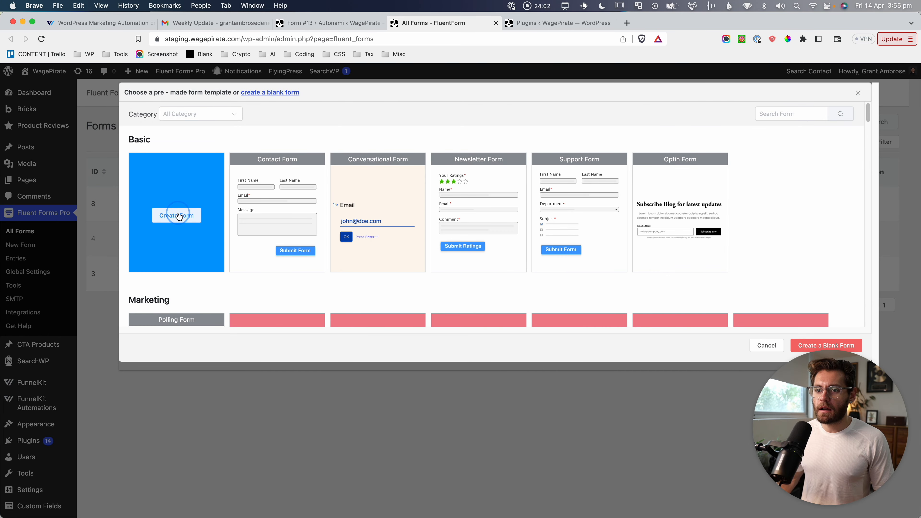
{"action": "left_click", "coordinate": [178, 216]}
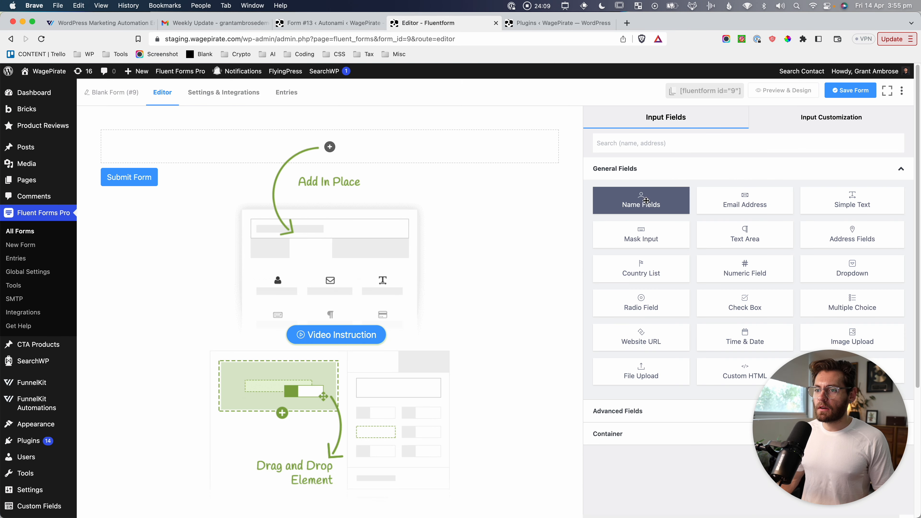
{"action": "left_click_drag", "start_coordinate": [641, 200], "coordinate": [418, 145]}
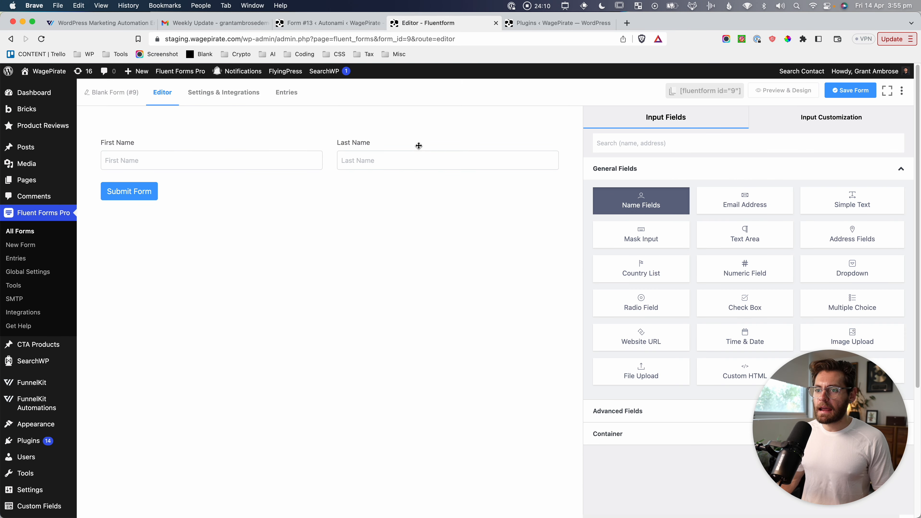
{"action": "left_click", "coordinate": [405, 171]}
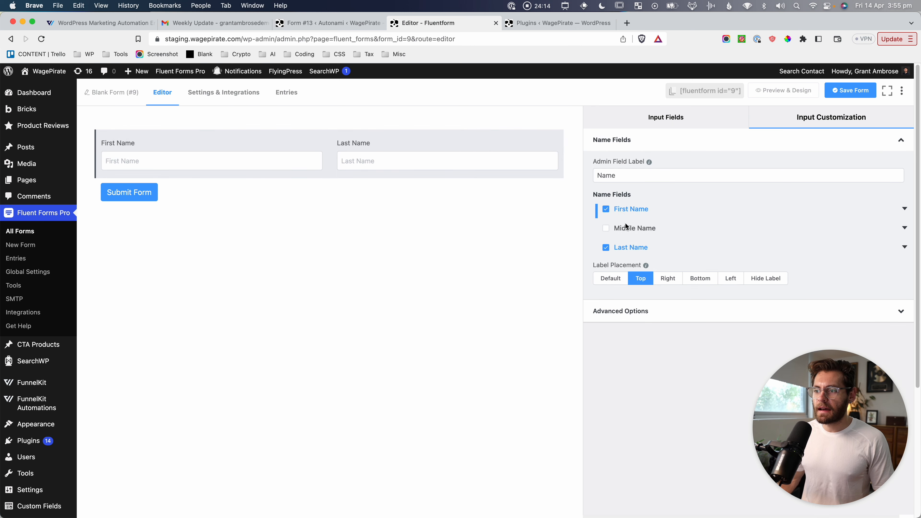
{"action": "left_click", "coordinate": [627, 247]}
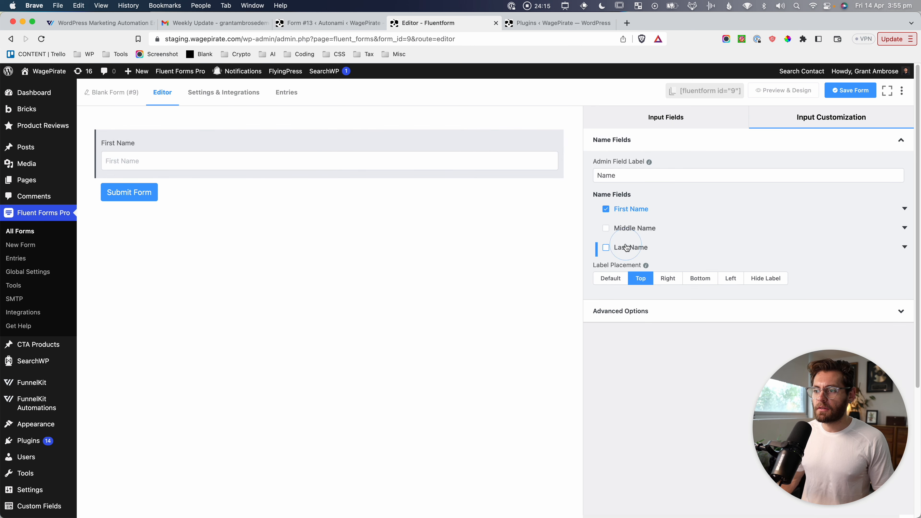
{"action": "left_click", "coordinate": [666, 118]}
{"action": "left_click", "coordinate": [742, 201]}
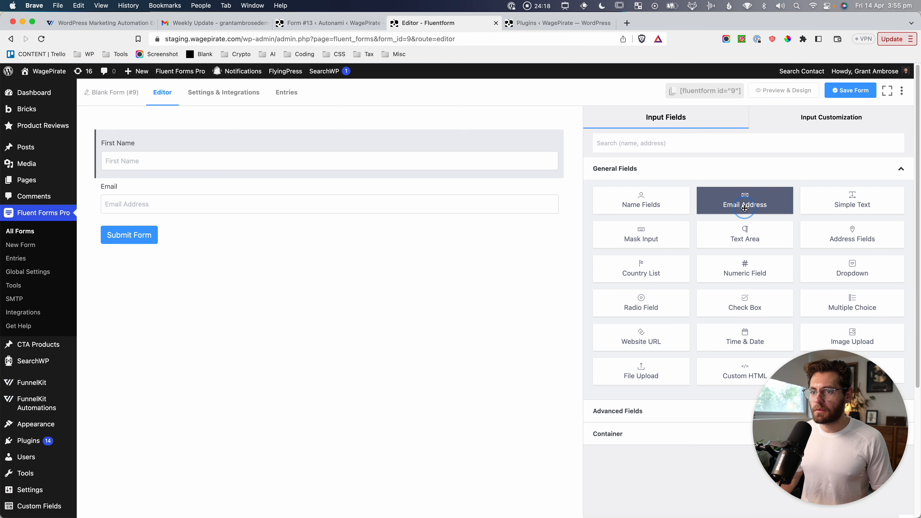
Change the submit button text to 'Subscribe to our Black Friday pre-sale' and save.
{"action": "left_click", "coordinate": [134, 234]}
{"action": "triple_click", "coordinate": [644, 202]}
{"action": "type", "text": "Subscribe to"}
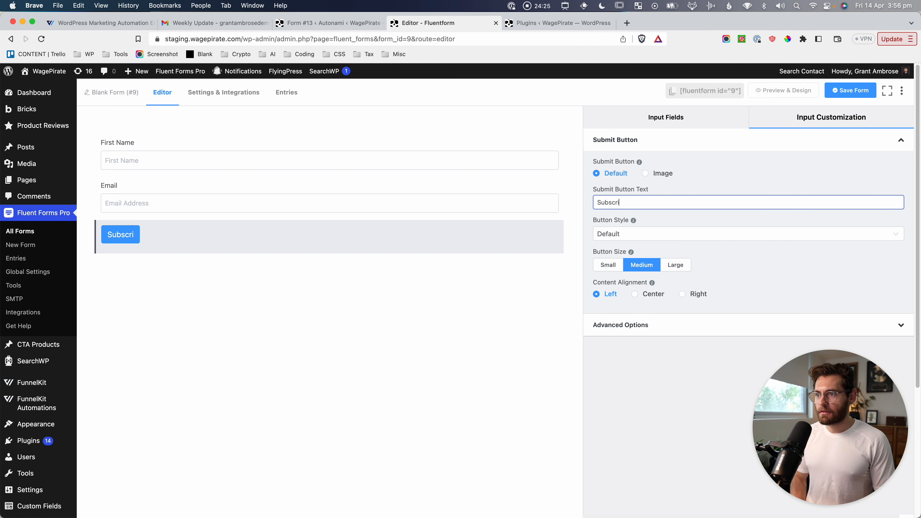
{"action": "type", "text": " our Black Friday pre-sale"}
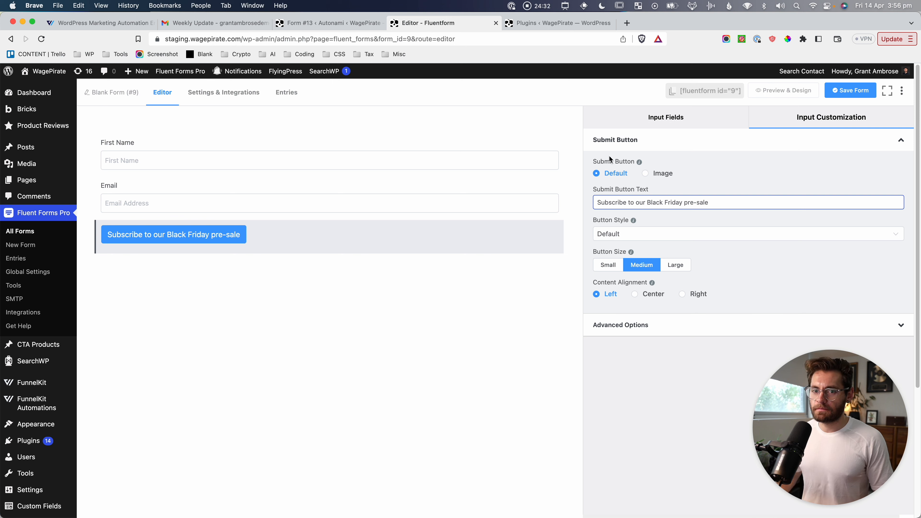
{"action": "left_click", "coordinate": [846, 91]}
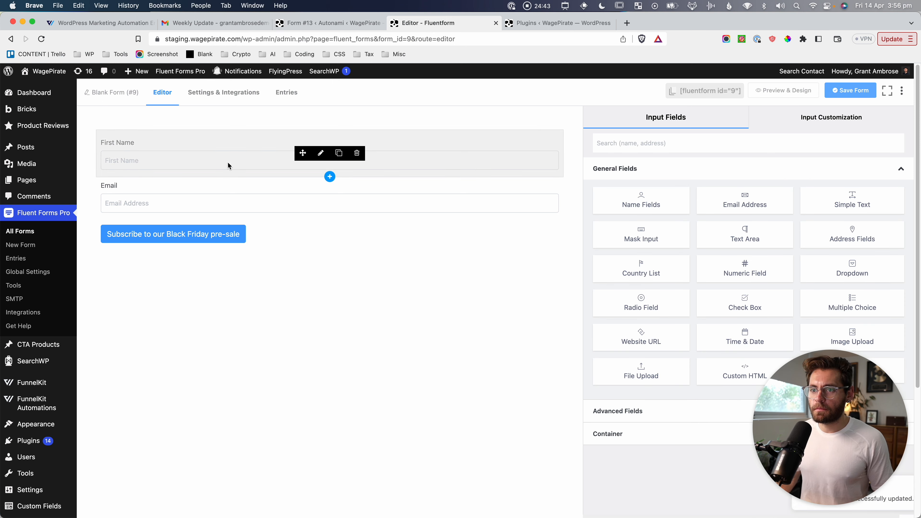
Rename the form to 'Black Friday - presale discount registration' and save it.
{"action": "left_click", "coordinate": [105, 92]}
{"action": "key", "text": "super+a"}
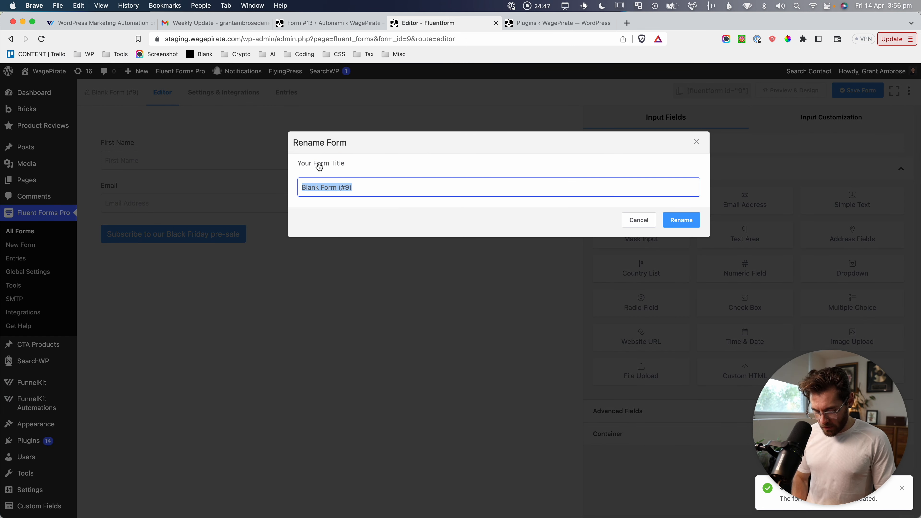
{"action": "type", "text": "Black Fridf"}
{"action": "type", "text": "y - presale discount registration"}
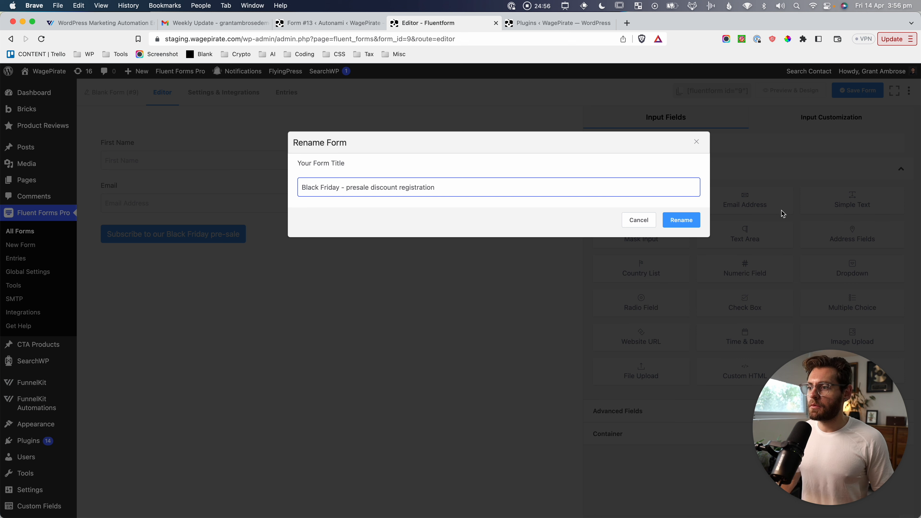
{"action": "left_click", "coordinate": [666, 221]}
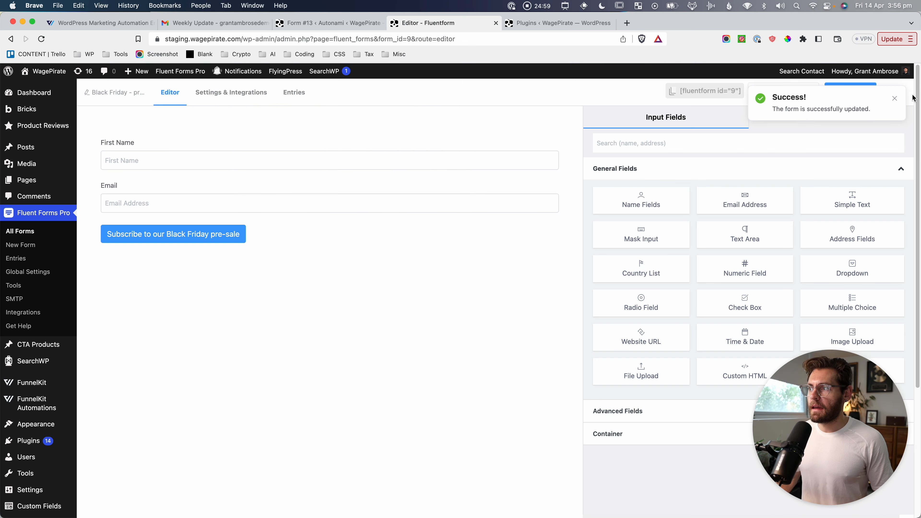
{"action": "left_click", "coordinate": [865, 91]}
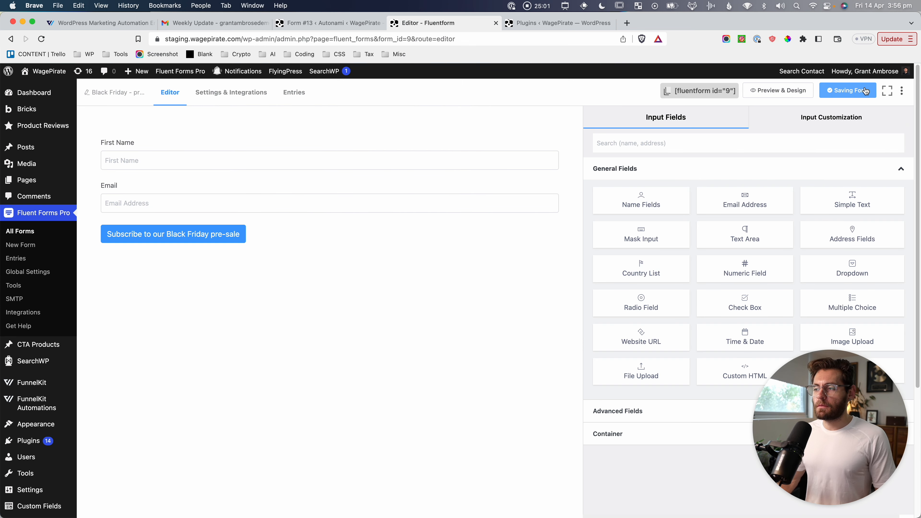
{"action": "mouse_move", "coordinate": [71, 402]}
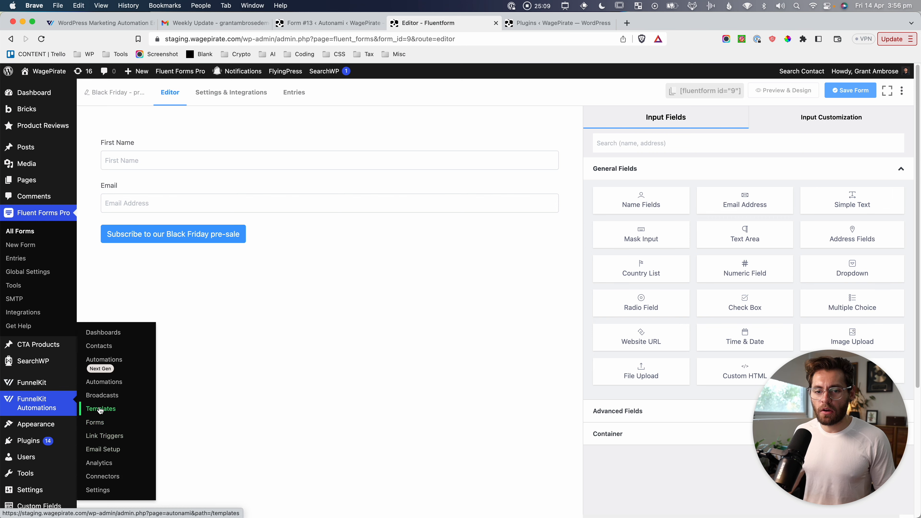
{"action": "left_click", "coordinate": [97, 422]}
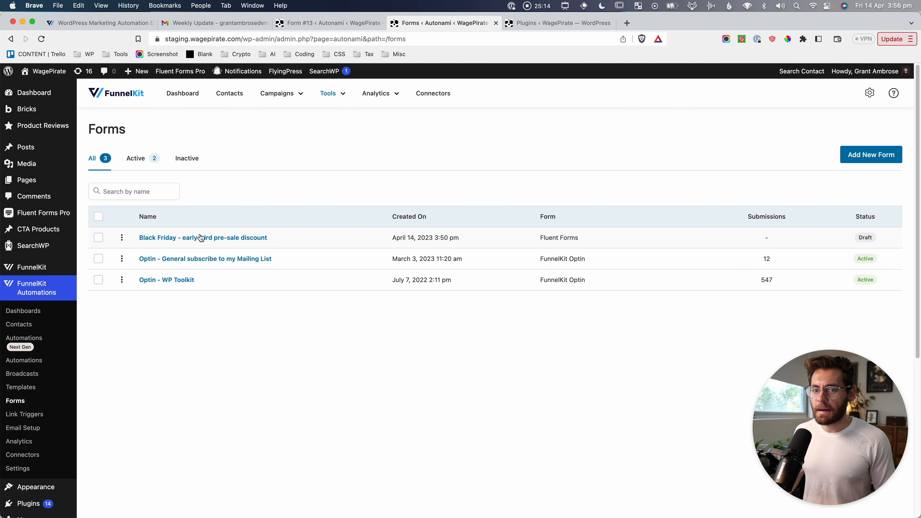
Use 'Black Friday - presale discount registration' as the Black Friday form's source and reach mapping.
{"action": "left_click", "coordinate": [226, 237]}
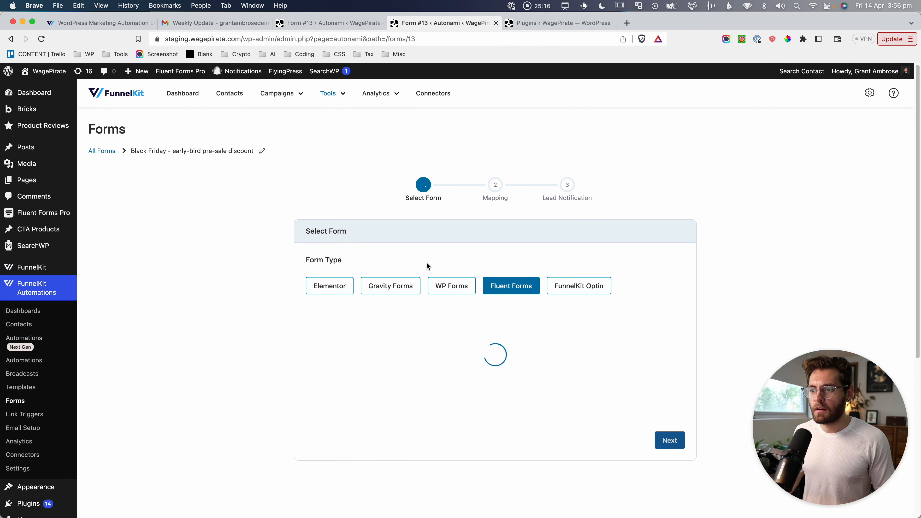
{"action": "left_click", "coordinate": [348, 343]}
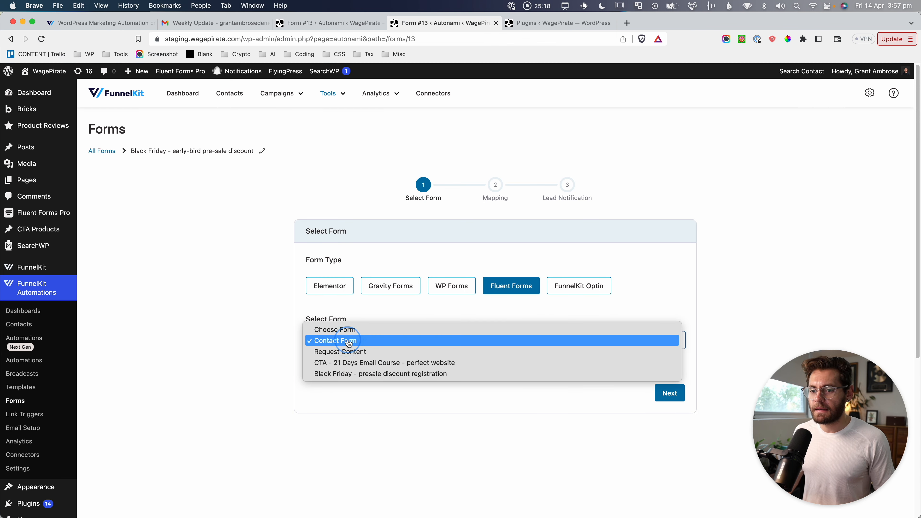
{"action": "left_click", "coordinate": [369, 376]}
{"action": "scroll", "coordinate": [652, 392], "scroll_direction": "down", "scroll_amount": 1}
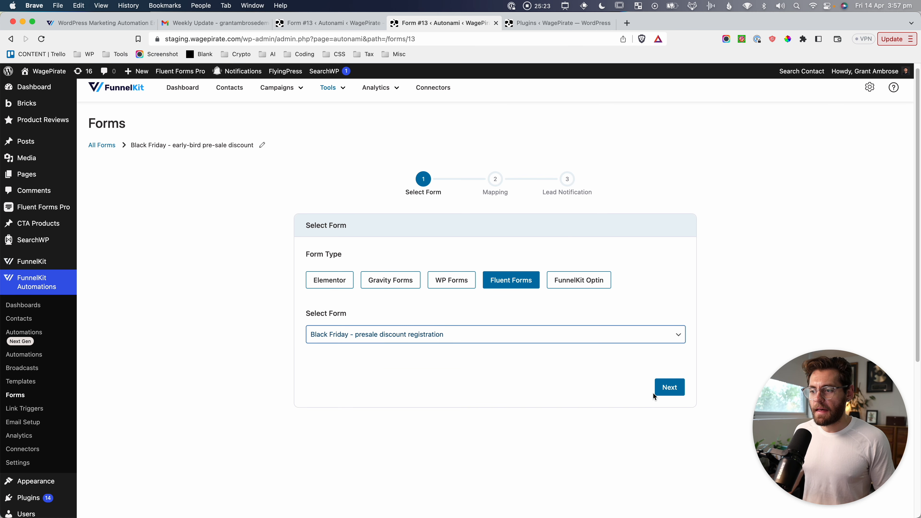
{"action": "left_click", "coordinate": [670, 391]}
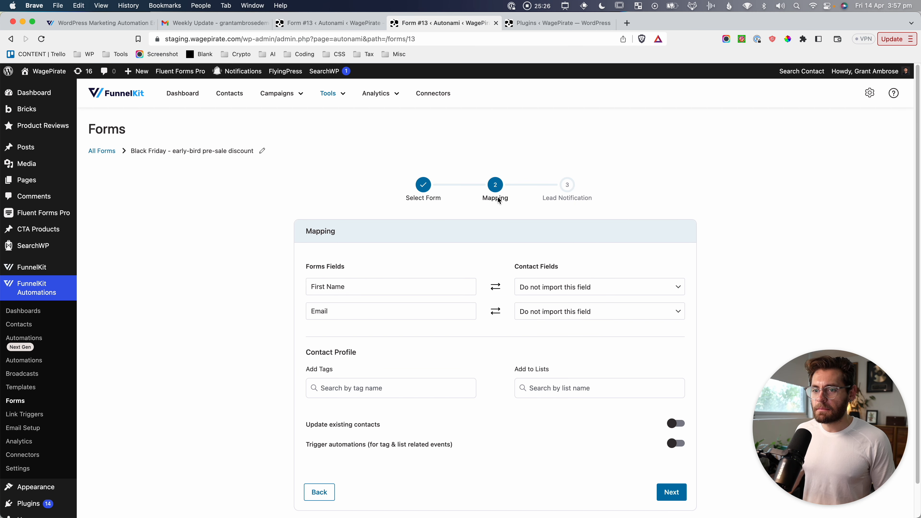
Capture screenshots of the form fields and contact fields columns.
{"action": "key", "text": "super+shift+4"}
{"action": "left_click_drag", "start_coordinate": [300, 238], "coordinate": [486, 333]}
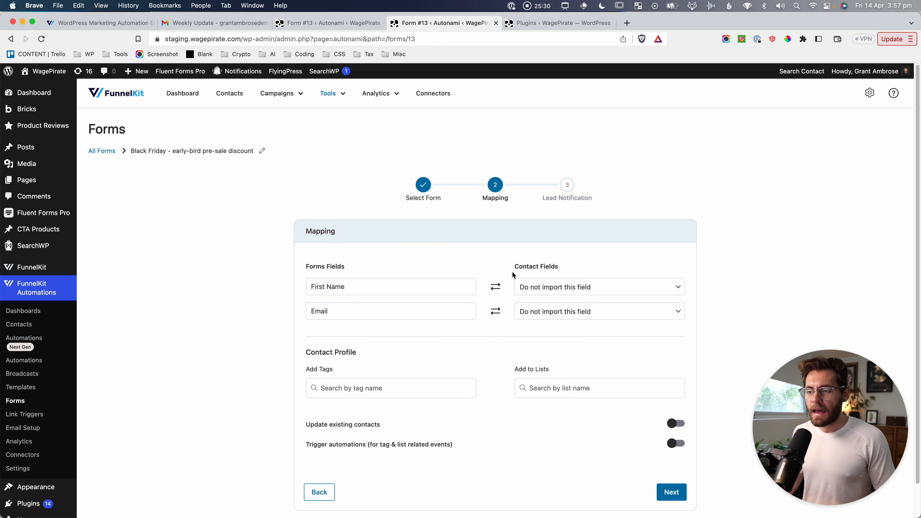
{"action": "key", "text": "super+shift+4"}
{"action": "left_click_drag", "start_coordinate": [509, 253], "coordinate": [690, 332]}
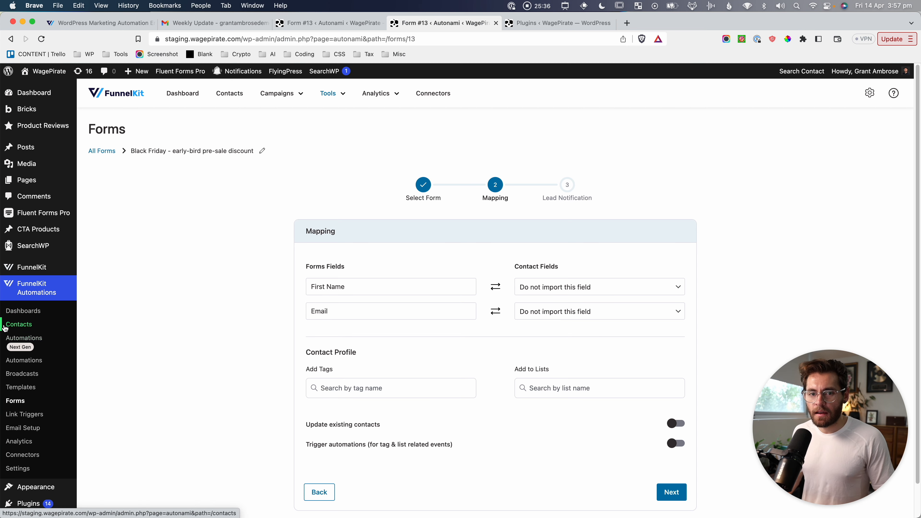
Show the Contacts Fields list in a new tab and capture the General fields table.
{"action": "right_click", "coordinate": [19, 326]}
{"action": "left_click", "coordinate": [37, 320]}
{"action": "left_click", "coordinate": [594, 23]}
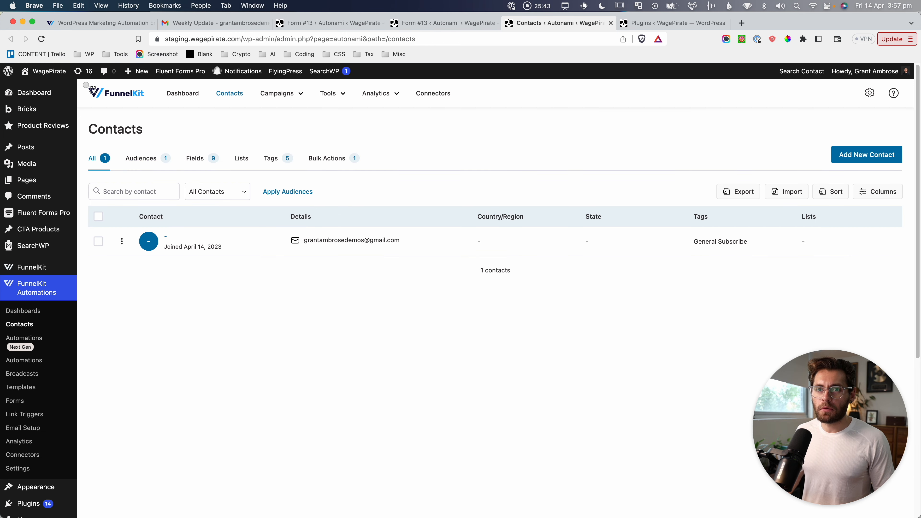
{"action": "key", "text": "super+shift+4"}
{"action": "left_click_drag", "start_coordinate": [81, 104], "coordinate": [845, 257]}
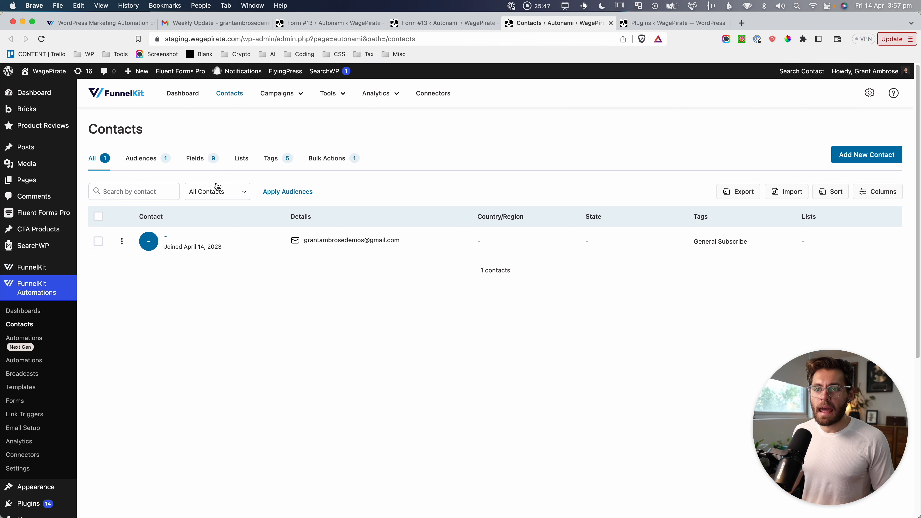
{"action": "left_click", "coordinate": [196, 160]}
{"action": "scroll", "coordinate": [203, 174], "scroll_direction": "down", "scroll_amount": 2}
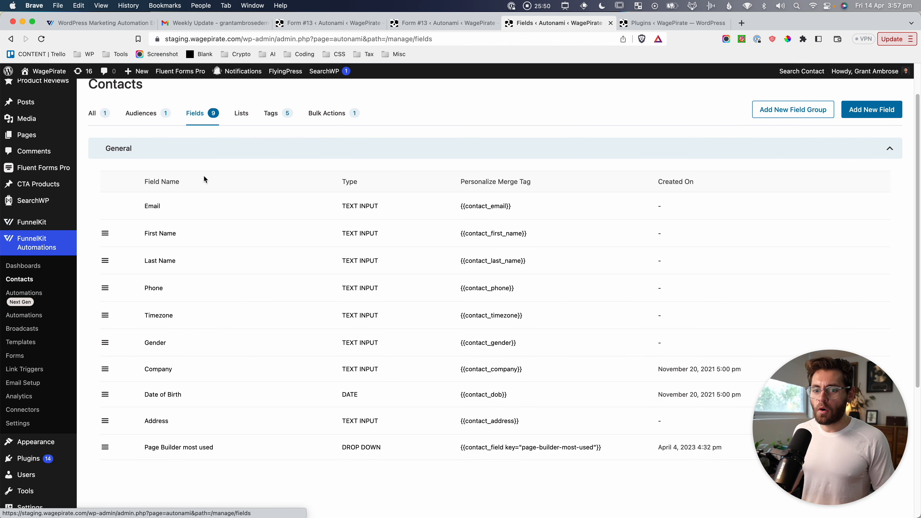
{"action": "key", "text": "super+shift+4"}
{"action": "left_click_drag", "start_coordinate": [80, 132], "coordinate": [716, 468]}
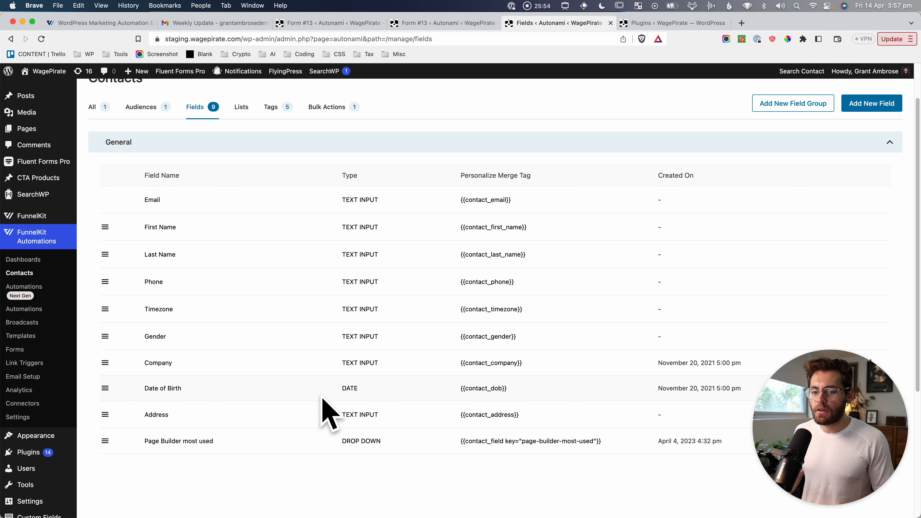
Create a Birthday field of type Date in the General group, giving merge tag key "birthday".
{"action": "scroll", "coordinate": [708, 213], "scroll_direction": "up", "scroll_amount": 1}
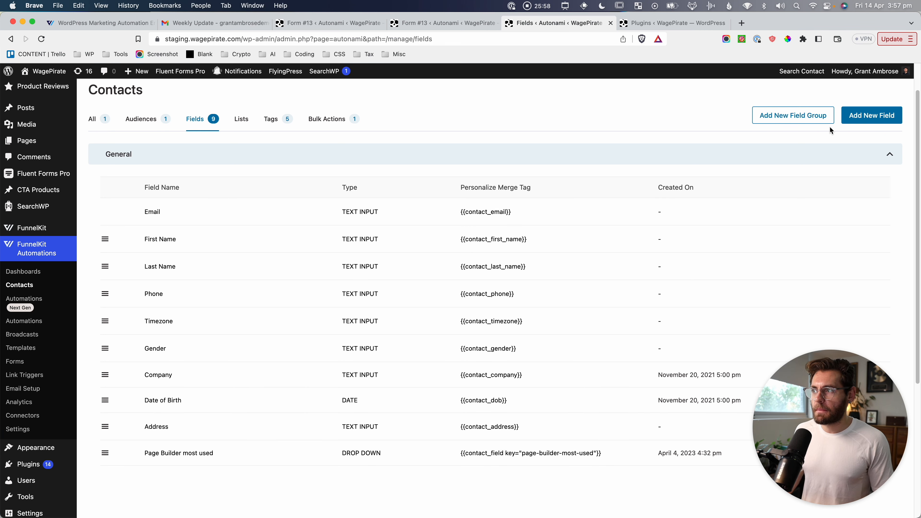
{"action": "left_click", "coordinate": [873, 116]}
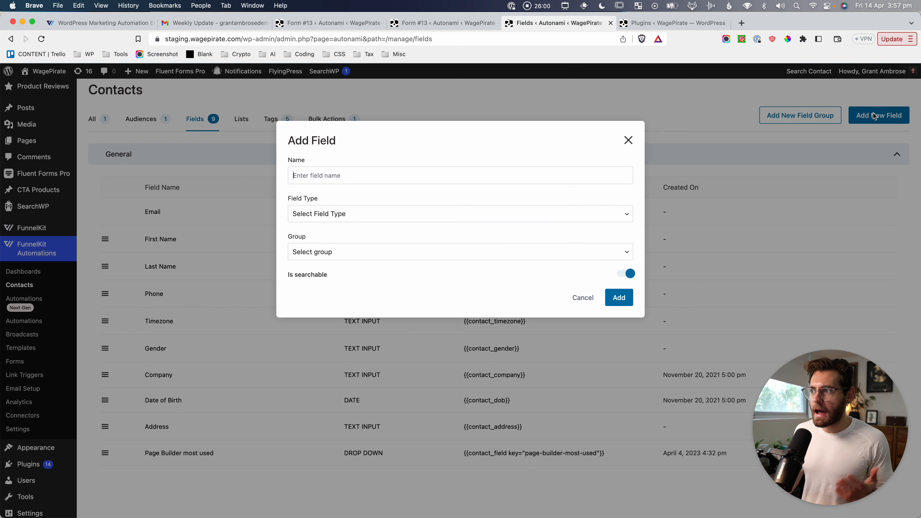
{"action": "left_click", "coordinate": [358, 178]}
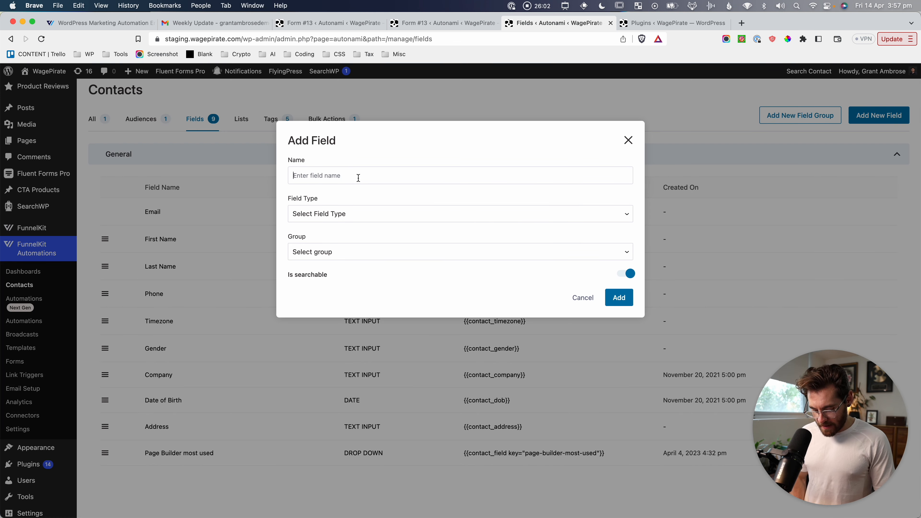
{"action": "type", "text": "Birthday"}
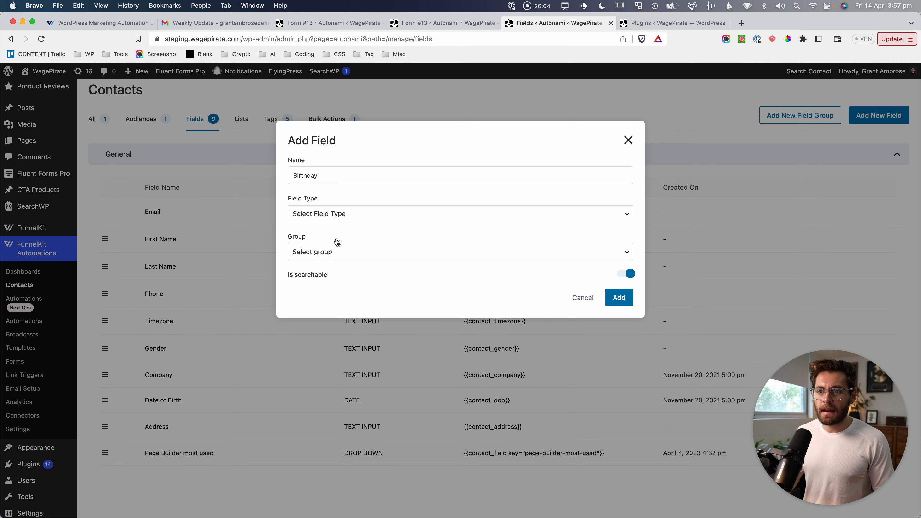
{"action": "left_click", "coordinate": [345, 219]}
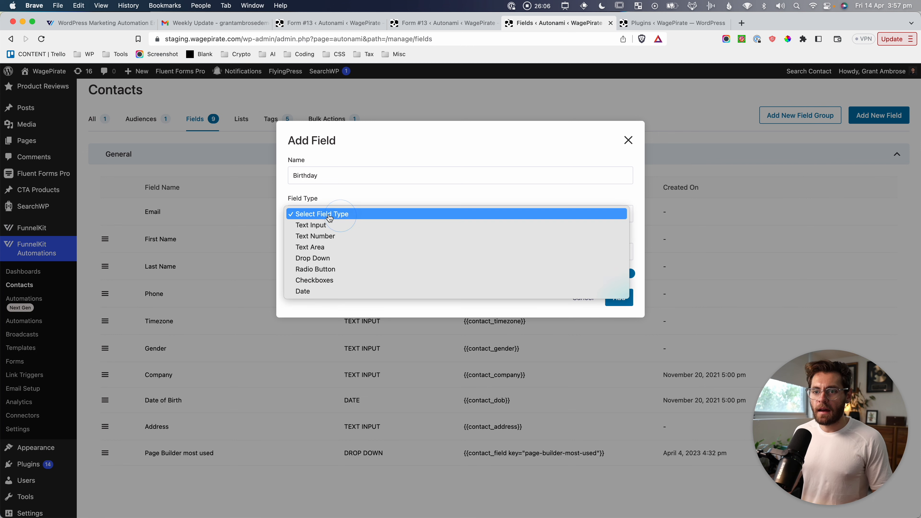
{"action": "left_click", "coordinate": [319, 291]}
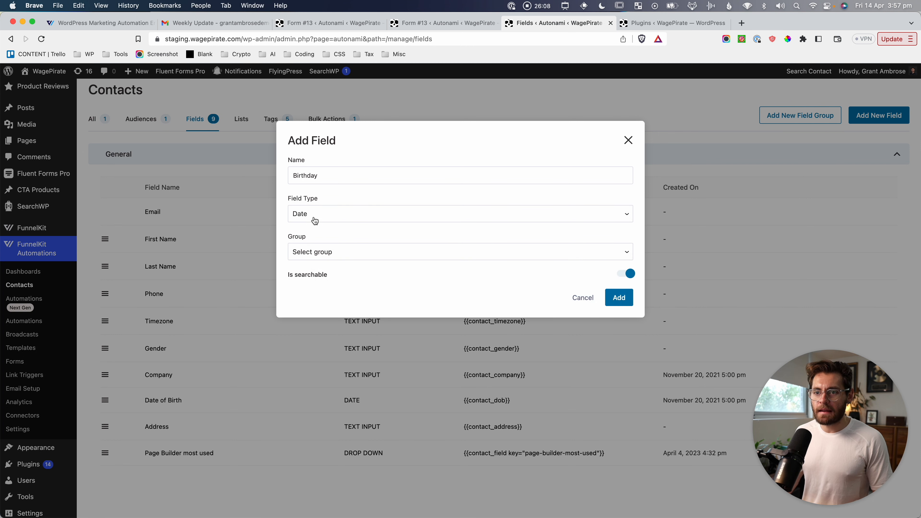
{"action": "left_click", "coordinate": [318, 254]}
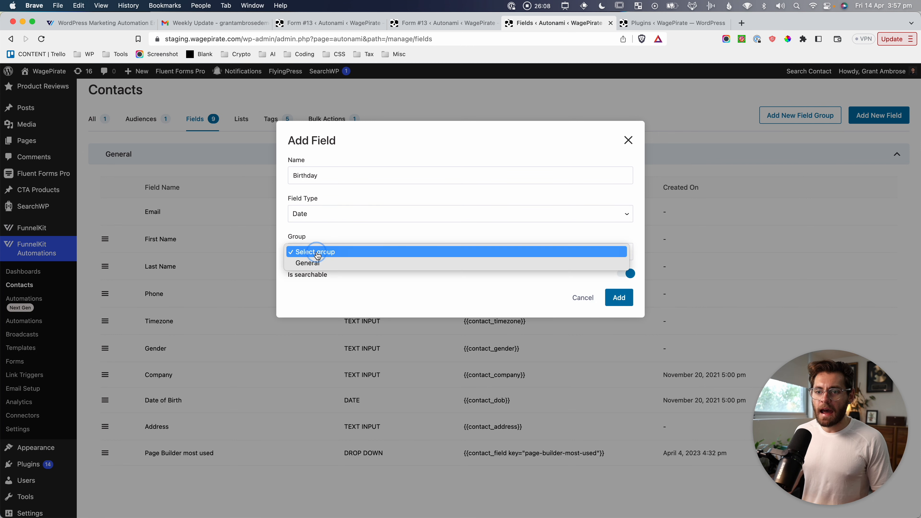
{"action": "left_click", "coordinate": [380, 234]}
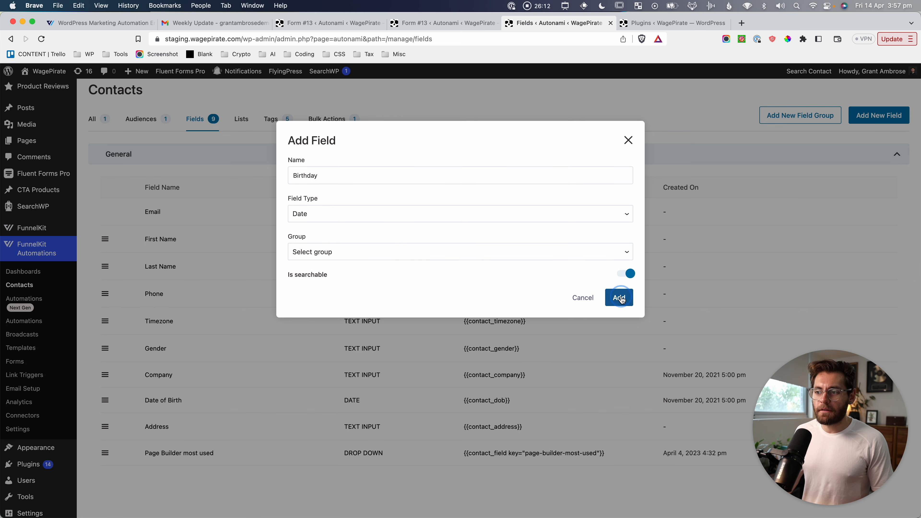
{"action": "left_click", "coordinate": [618, 298]}
{"action": "left_click", "coordinate": [318, 277]}
{"action": "left_click", "coordinate": [327, 289]}
{"action": "left_click", "coordinate": [619, 324]}
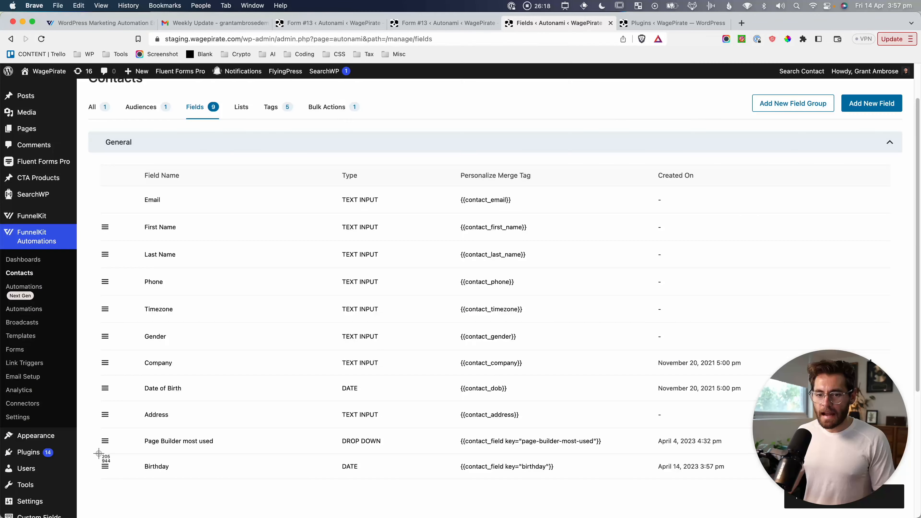
{"action": "scroll", "coordinate": [389, 426], "scroll_direction": "up", "scroll_amount": 2}
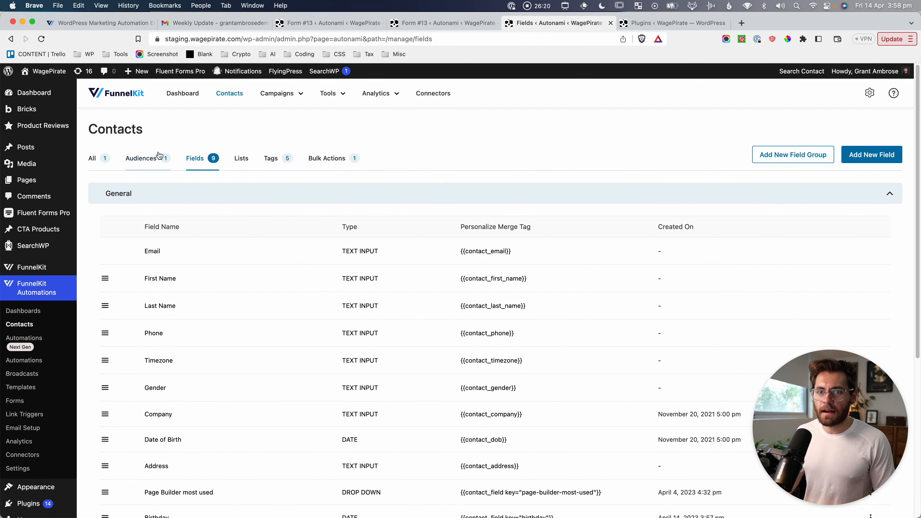
{"action": "left_click", "coordinate": [91, 158]}
{"action": "left_click", "coordinate": [171, 239]}
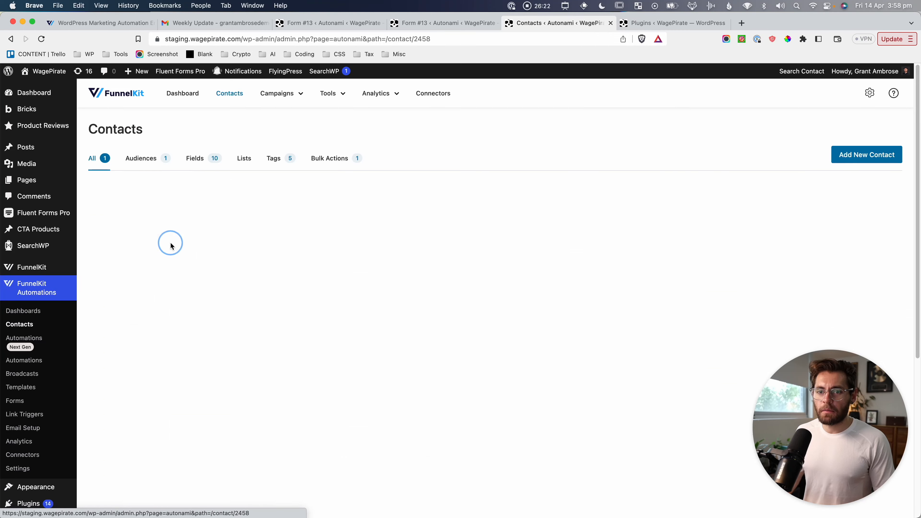
{"action": "scroll", "coordinate": [191, 354], "scroll_direction": "down", "scroll_amount": 2}
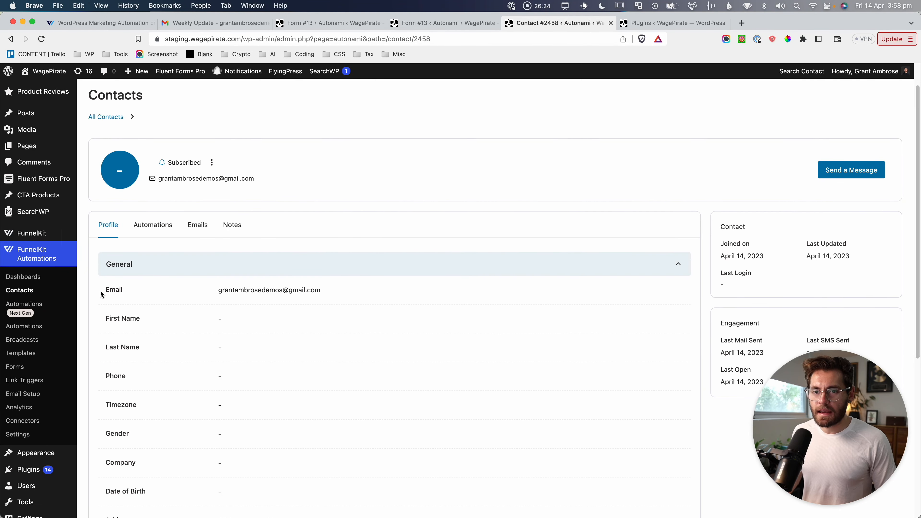
{"action": "scroll", "coordinate": [195, 237], "scroll_direction": "down", "scroll_amount": 3}
{"action": "scroll", "coordinate": [195, 239], "scroll_direction": "down", "scroll_amount": 6}
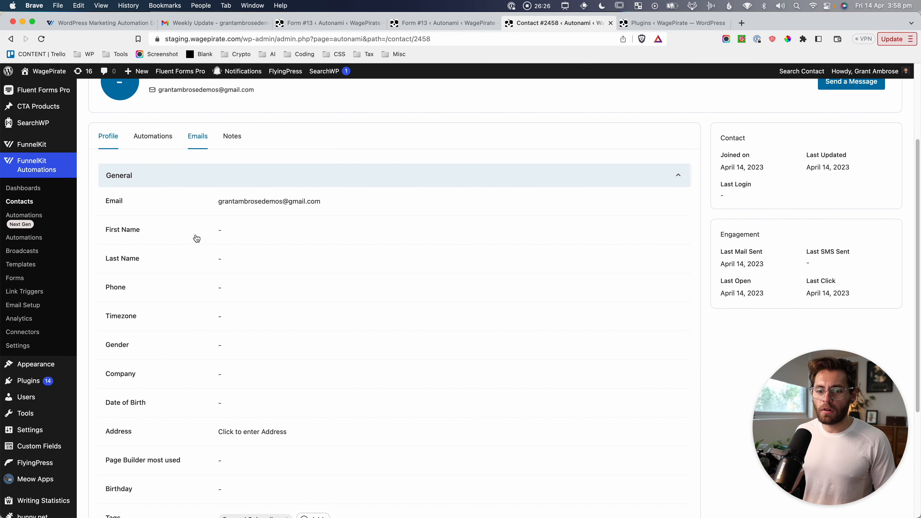
{"action": "key", "text": "shift+super+4"}
{"action": "left_click_drag", "start_coordinate": [101, 318], "coordinate": [329, 344]}
{"action": "left_click", "coordinate": [219, 330]}
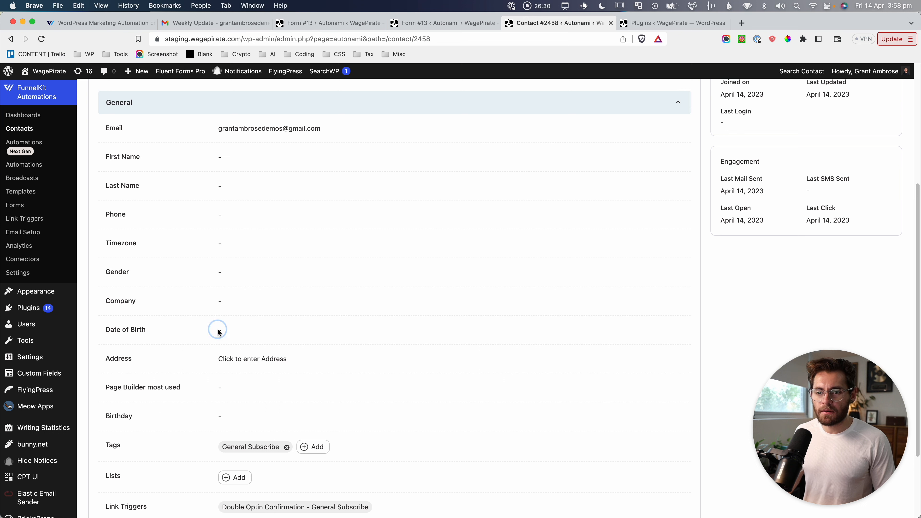
{"action": "left_click", "coordinate": [573, 317]}
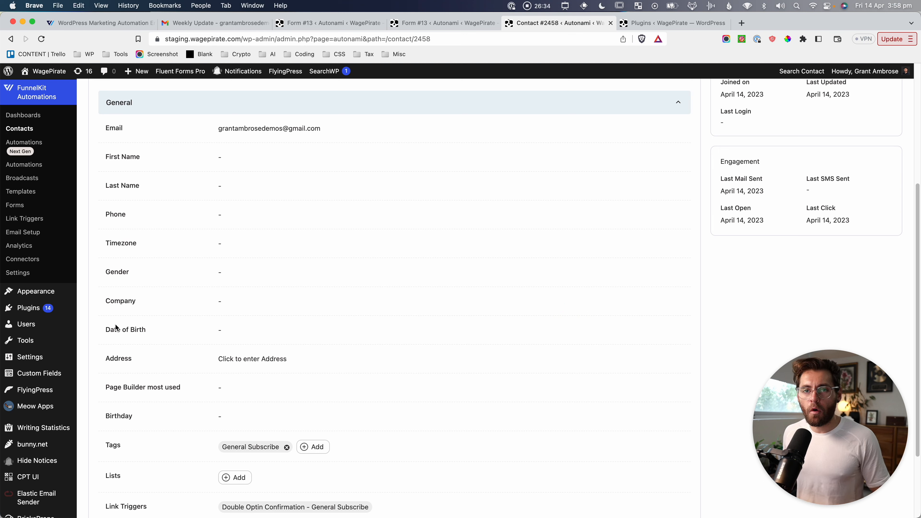
{"action": "key", "text": "super+shift+4"}
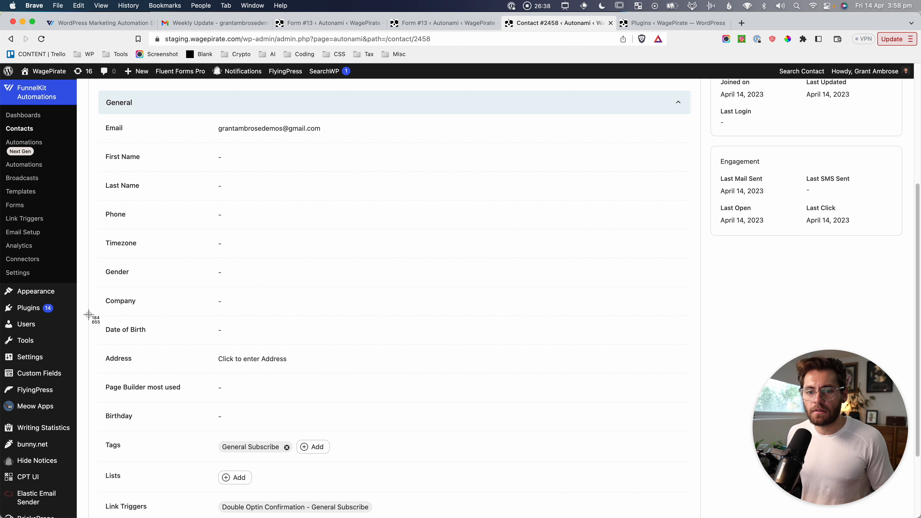
{"action": "left_click_drag", "start_coordinate": [89, 314], "coordinate": [289, 346]}
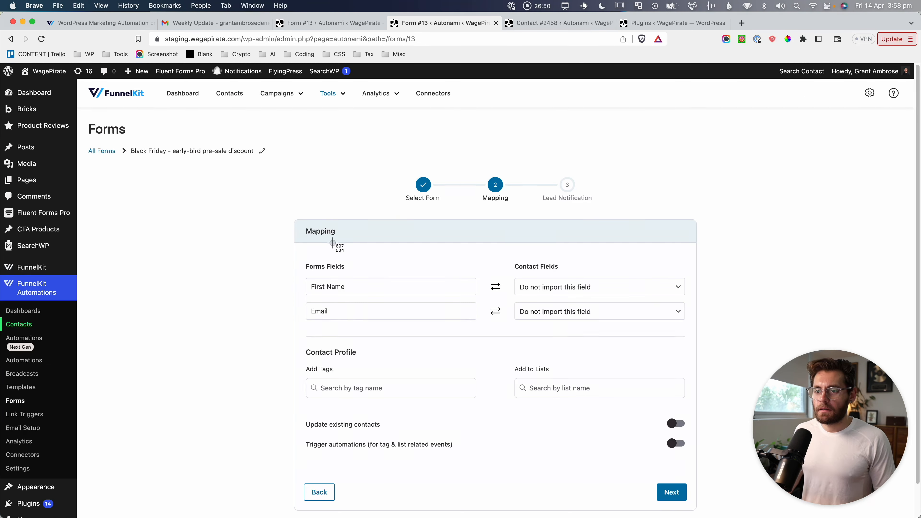
Map the form's First Name and Email to the contact's first name and email.
{"action": "left_click_drag", "start_coordinate": [285, 223], "coordinate": [489, 342]}
{"action": "left_click_drag", "start_coordinate": [502, 234], "coordinate": [686, 343]}
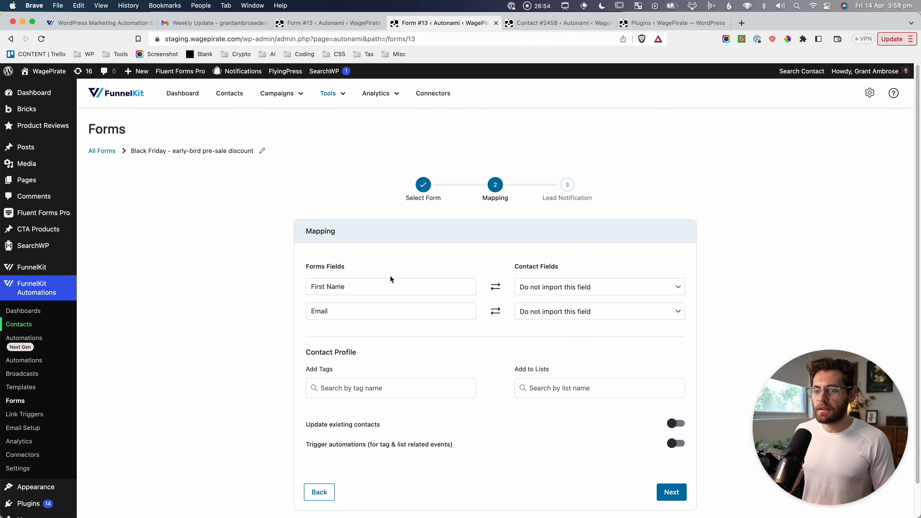
{"action": "left_click", "coordinate": [564, 287]}
{"action": "left_click", "coordinate": [563, 322]}
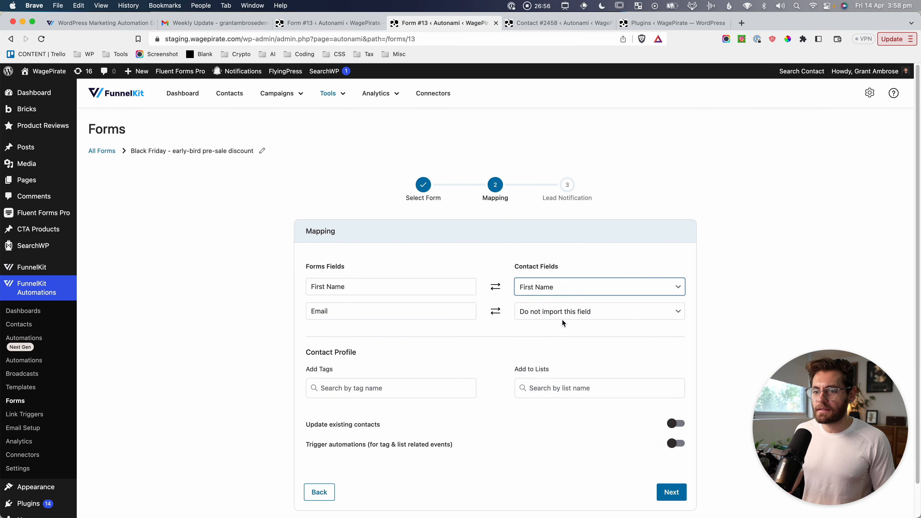
{"action": "left_click", "coordinate": [543, 311]}
{"action": "left_click", "coordinate": [552, 329]}
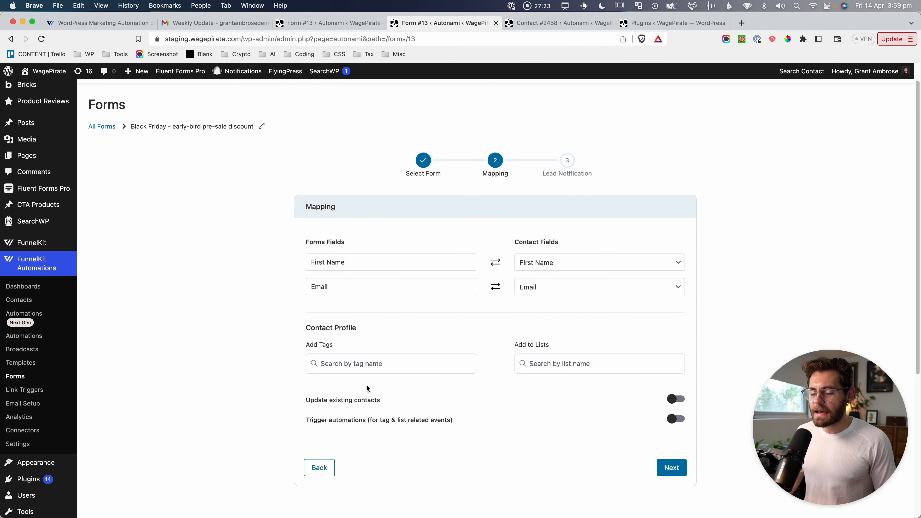
Tag signups 'Black Friday - presale registration' and capture the lists and tags areas.
{"action": "left_click", "coordinate": [358, 366]}
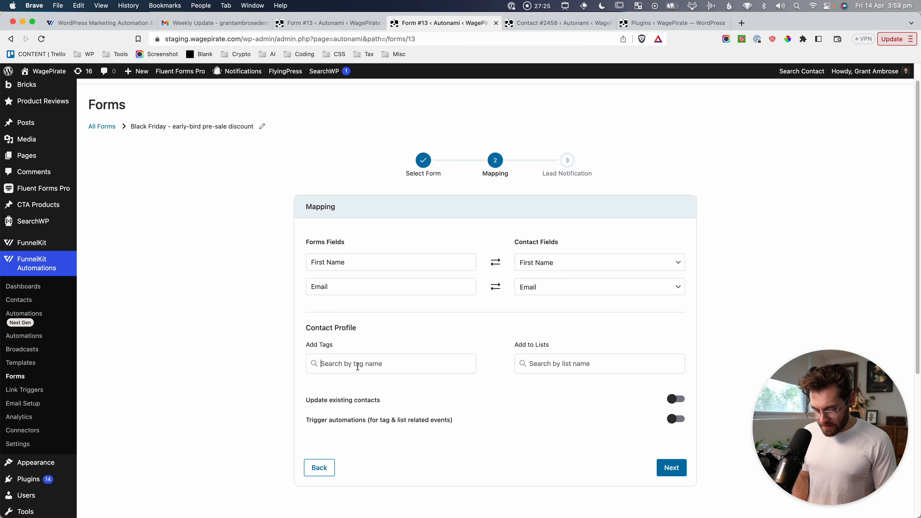
{"action": "type", "text": "Black Friday - presale regis"}
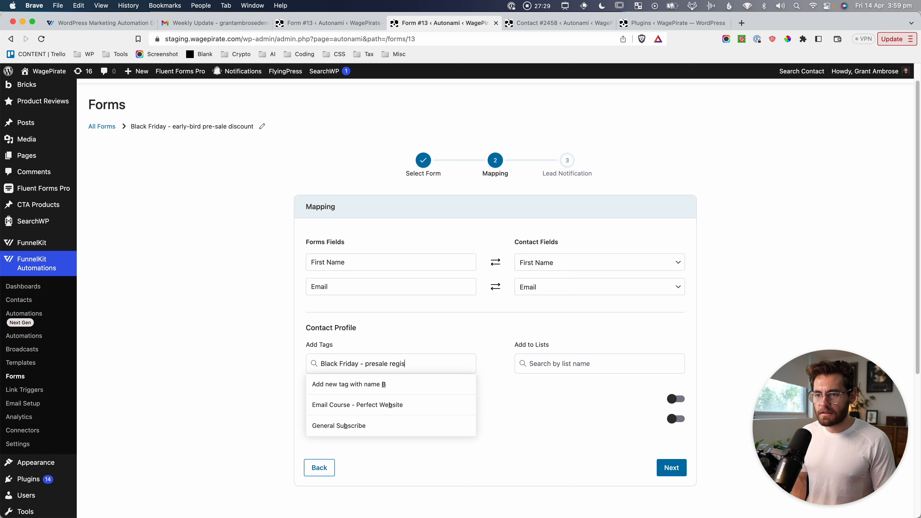
{"action": "type", "text": "tration"}
{"action": "key", "text": "Return"}
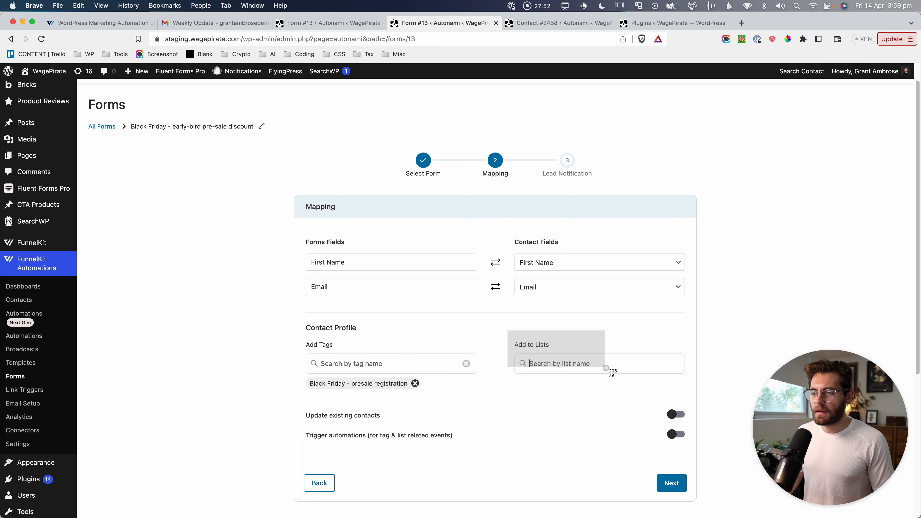
{"action": "key", "text": "super+shift+4"}
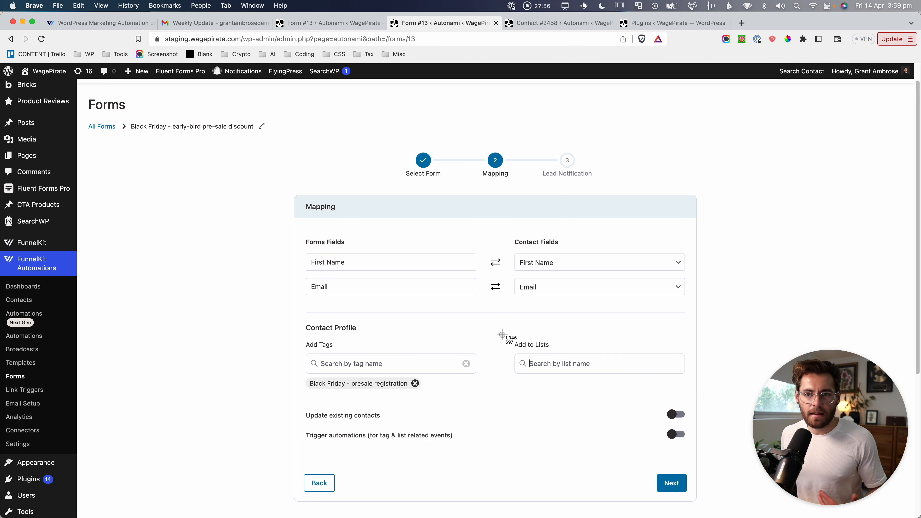
{"action": "left_click_drag", "start_coordinate": [502, 334], "coordinate": [696, 393]}
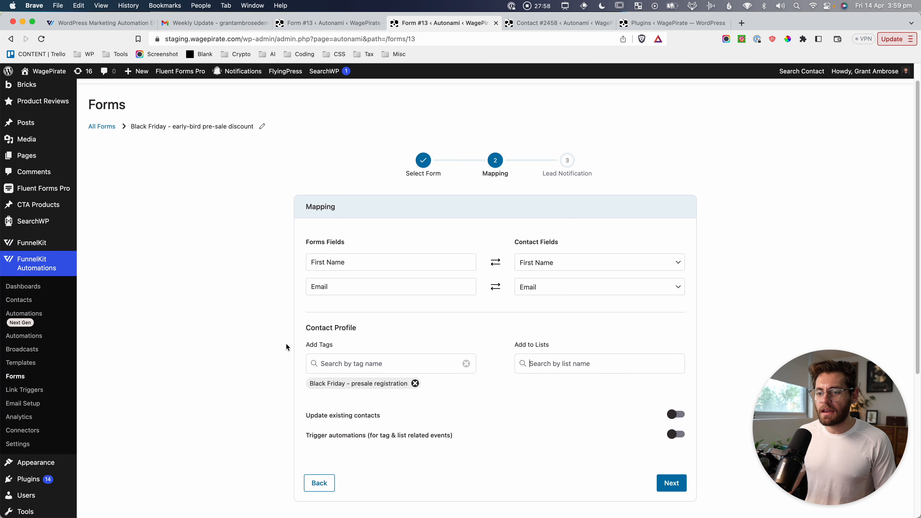
{"action": "key", "text": "super+shift+4"}
{"action": "left_click_drag", "start_coordinate": [296, 320], "coordinate": [487, 395]}
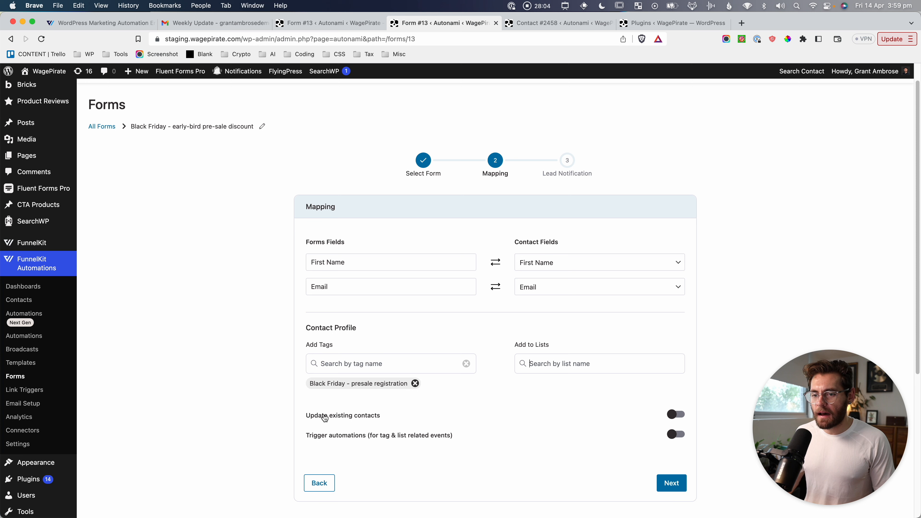
Enable updating existing contacts and automation triggers, then advance to Lead Notification.
{"action": "left_click", "coordinate": [679, 417]}
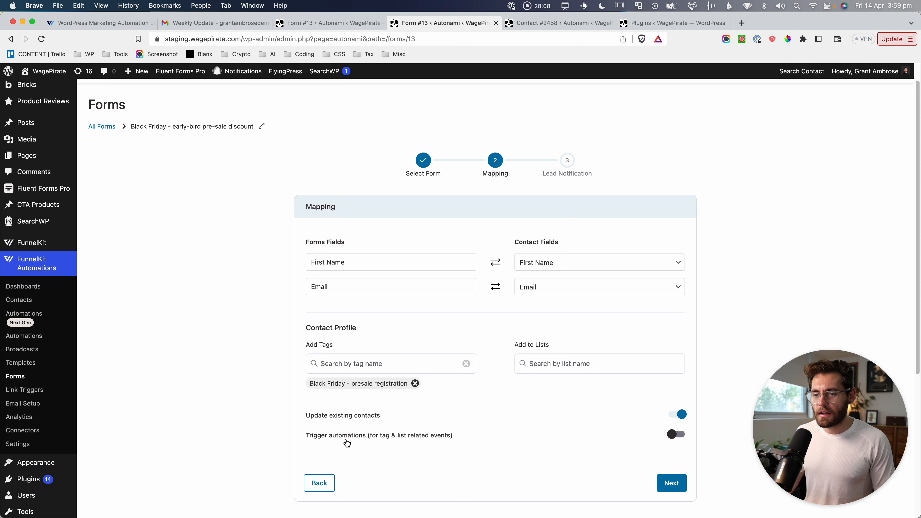
{"action": "left_click", "coordinate": [679, 437]}
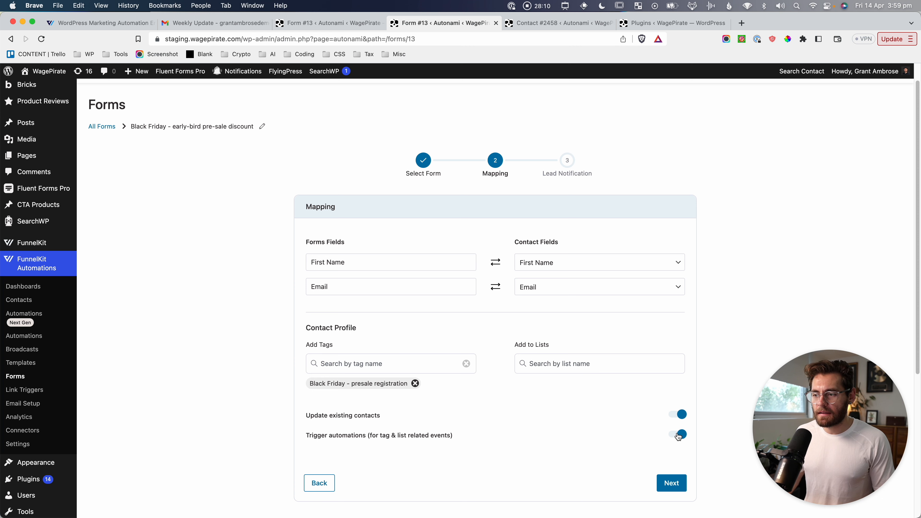
{"action": "left_click", "coordinate": [670, 483]}
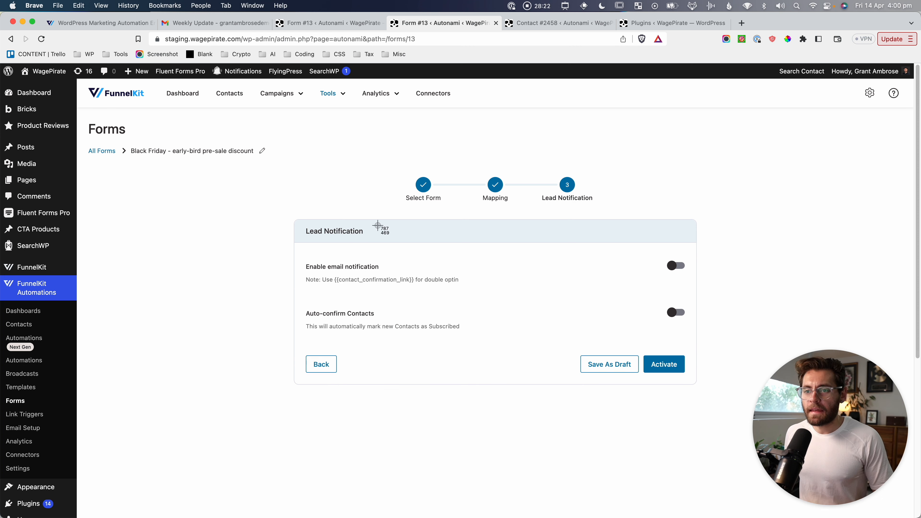
Capture the email notification setting and turn the lead email notification on.
{"action": "left_click_drag", "start_coordinate": [299, 221], "coordinate": [418, 277]}
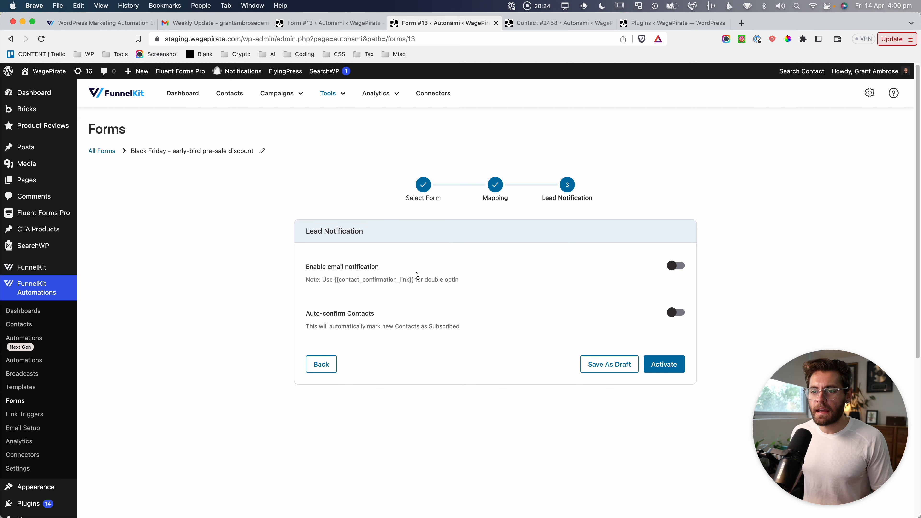
{"action": "key", "text": "super+shift+4"}
{"action": "left_click_drag", "start_coordinate": [298, 252], "coordinate": [719, 302]}
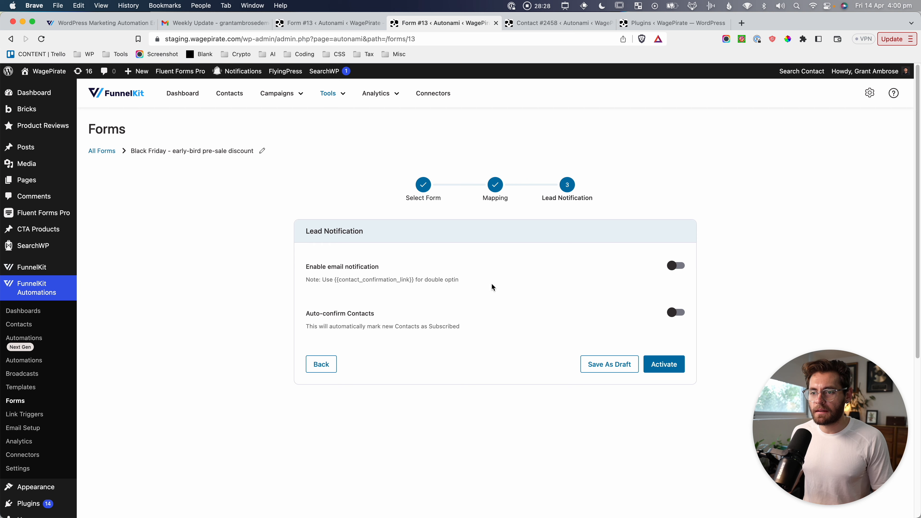
{"action": "left_click_drag", "start_coordinate": [467, 281], "coordinate": [426, 280]}
{"action": "left_click", "coordinate": [613, 261]}
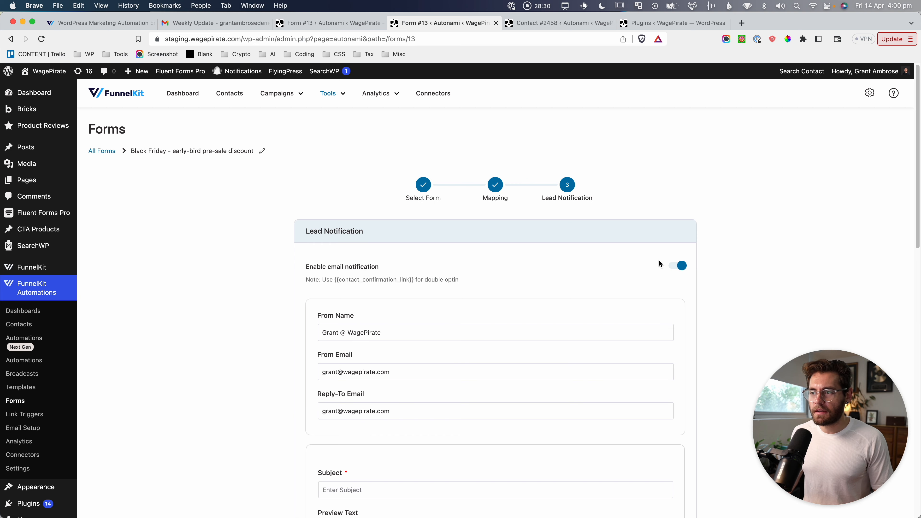
Set the subject to 'Confirm you wish to get our Black Friday early-bird code when it goes live'.
{"action": "scroll", "coordinate": [633, 295], "scroll_direction": "down", "scroll_amount": 3}
{"action": "left_click_drag", "start_coordinate": [326, 228], "coordinate": [319, 300]}
{"action": "scroll", "coordinate": [385, 271], "scroll_direction": "down", "scroll_amount": 1}
{"action": "scroll", "coordinate": [321, 299], "scroll_direction": "down", "scroll_amount": 1}
{"action": "scroll", "coordinate": [321, 298], "scroll_direction": "down", "scroll_amount": 6}
{"action": "left_click", "coordinate": [346, 145]}
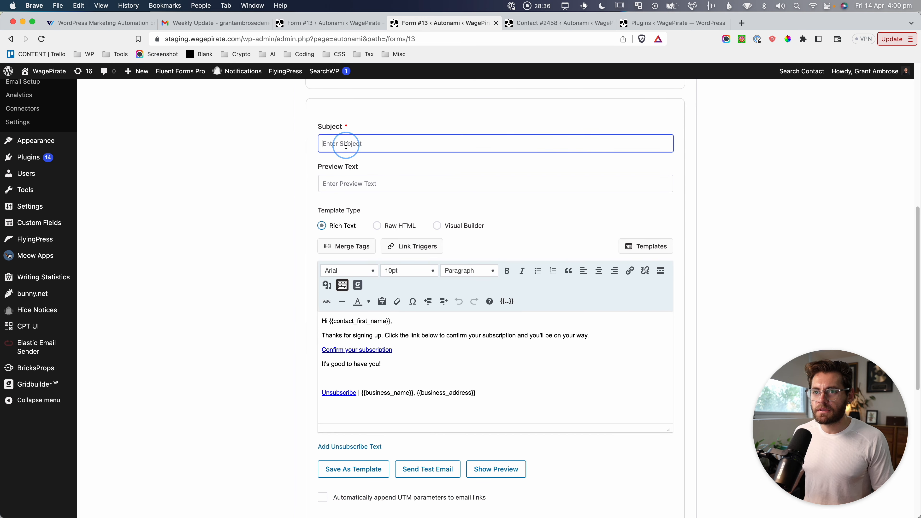
{"action": "type", "text": "Confirm you wish to get our Black Friday code when it goes live"}
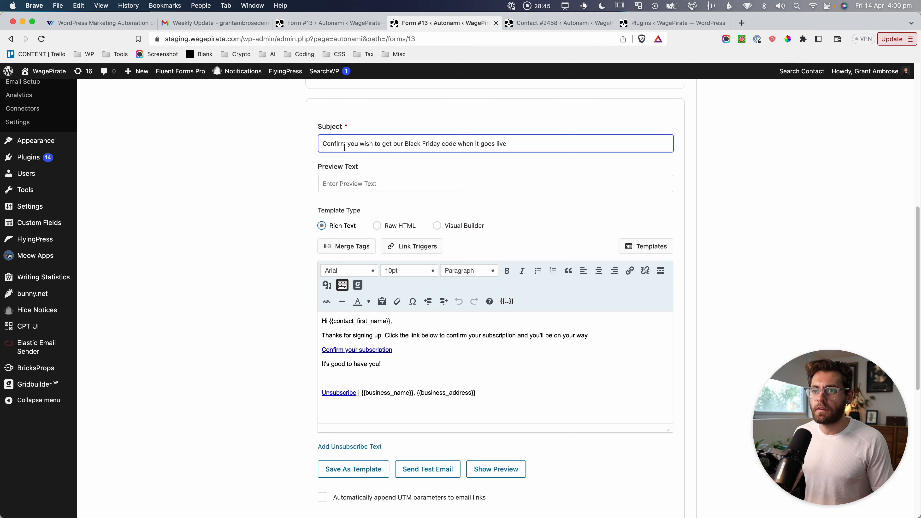
{"action": "left_click", "coordinate": [439, 144]}
{"action": "type", "text": "early-bi "}
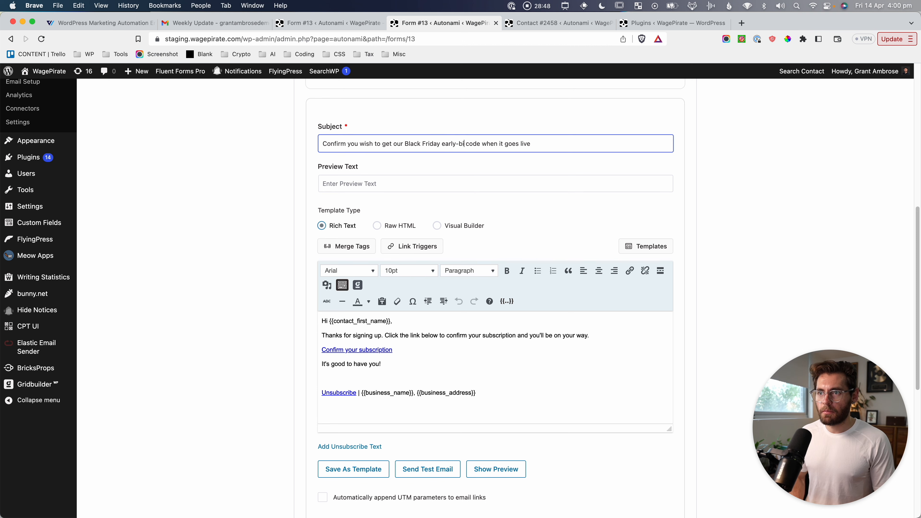
{"action": "type", "text": "rd"}
{"action": "scroll", "coordinate": [527, 190], "scroll_direction": "down", "scroll_amount": 2}
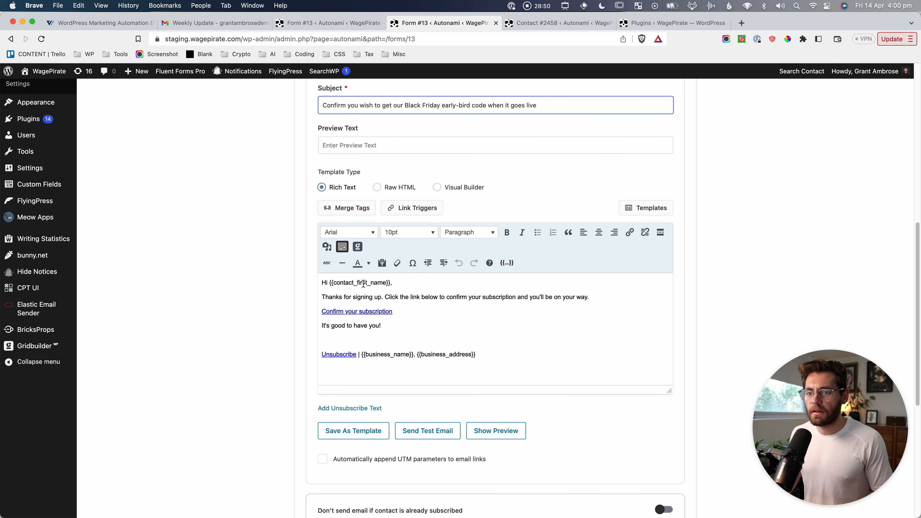
{"action": "left_click_drag", "start_coordinate": [385, 298], "coordinate": [590, 296]}
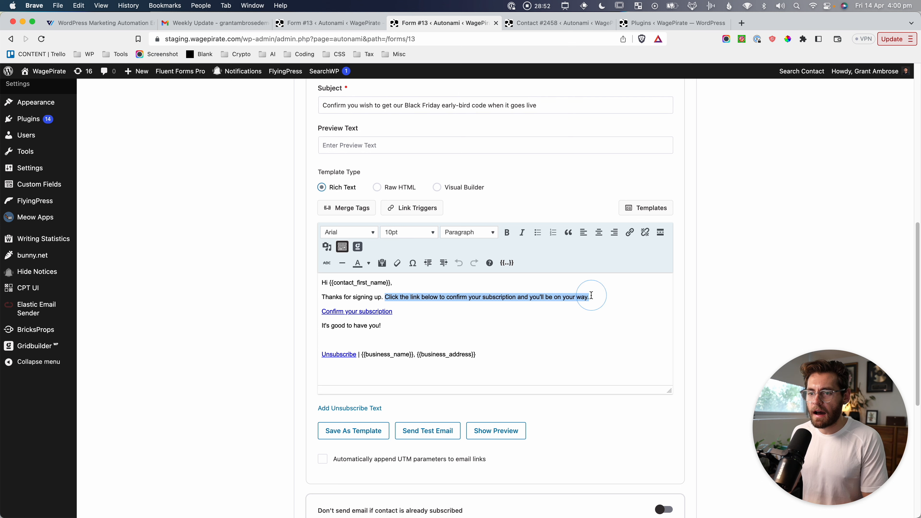
{"action": "key", "text": "BackSpace"}
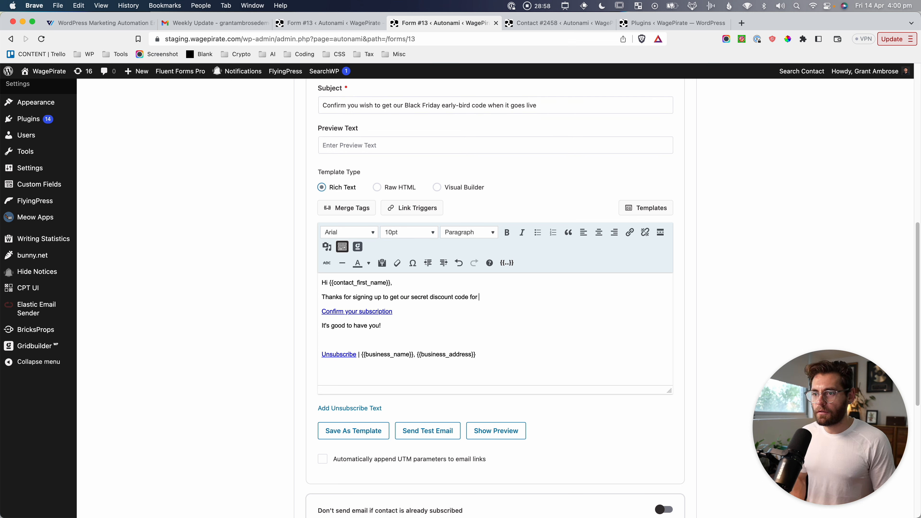
{"action": "type", "text": "k Friday sale."}
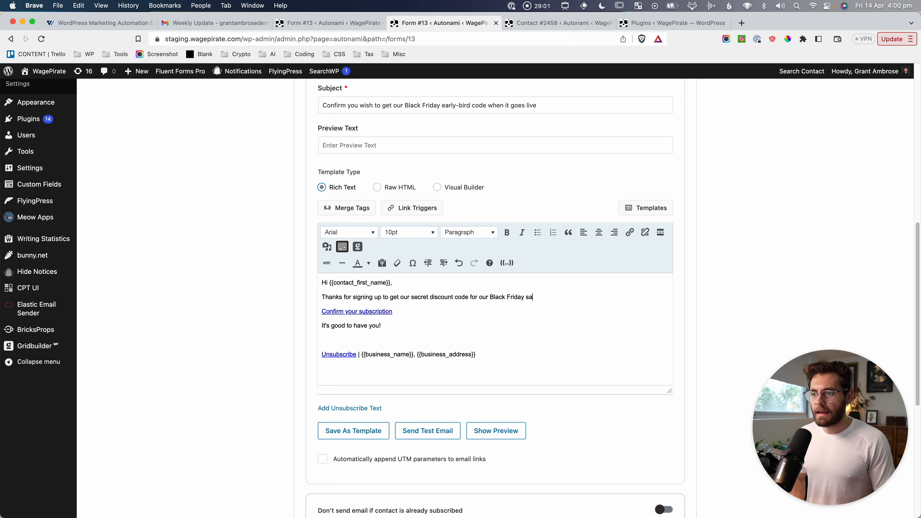
{"action": "key", "text": "Return"}
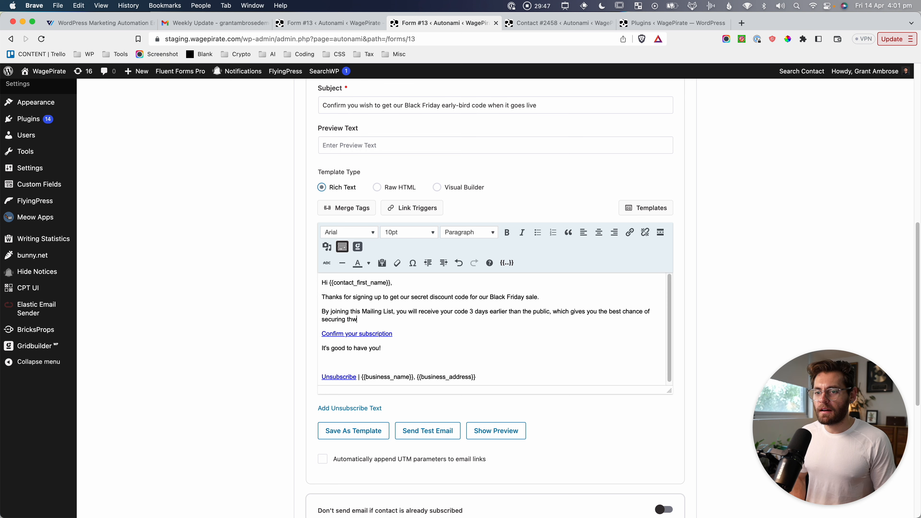
{"action": "type", "text": "oducts you want before we sell out!"}
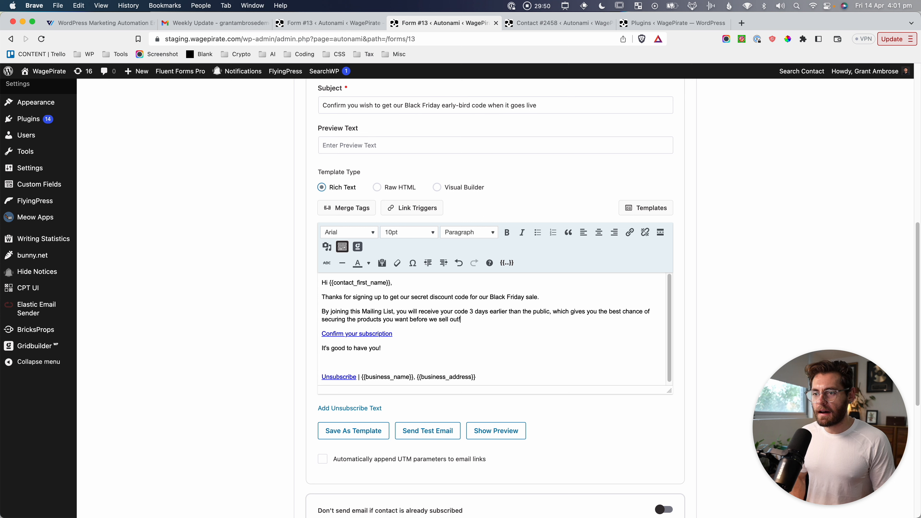
{"action": "left_click", "coordinate": [350, 333]}
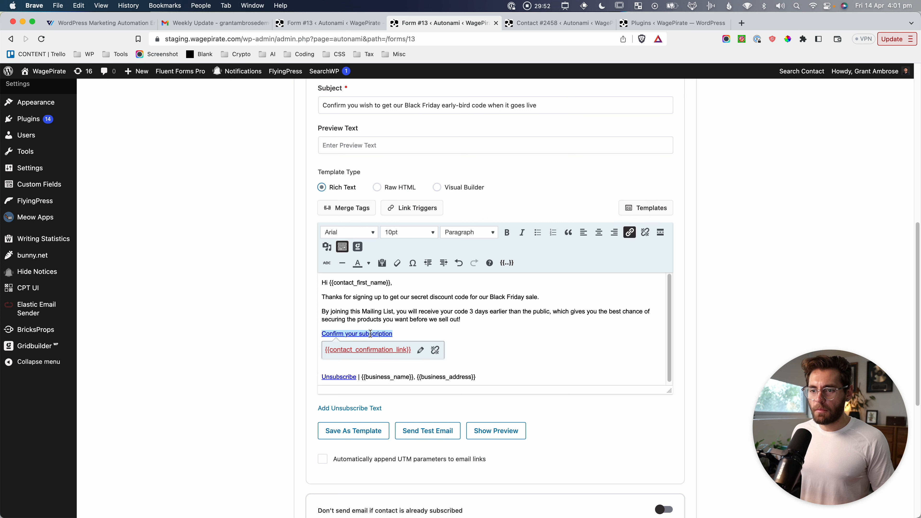
{"action": "key", "text": "super+shift+4"}
{"action": "left_click_drag", "start_coordinate": [321, 343], "coordinate": [416, 358]}
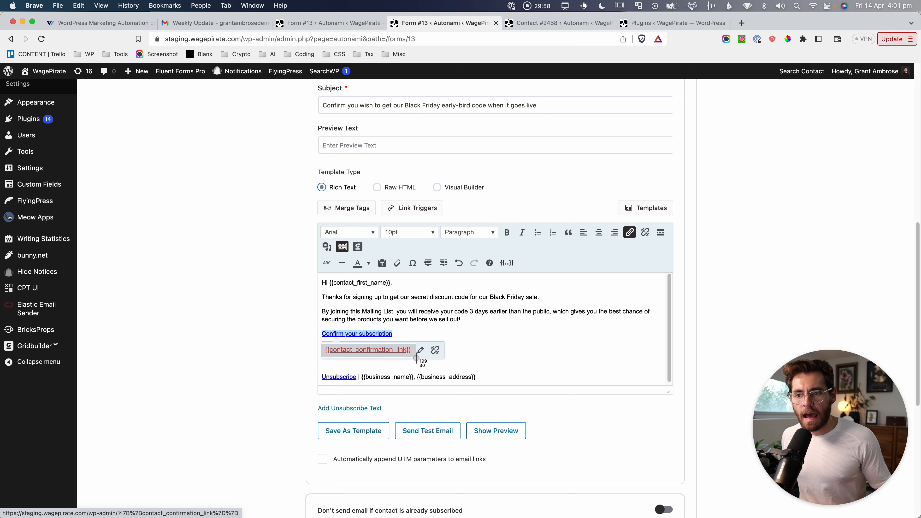
{"action": "left_click_drag", "start_coordinate": [416, 358], "coordinate": [417, 358]}
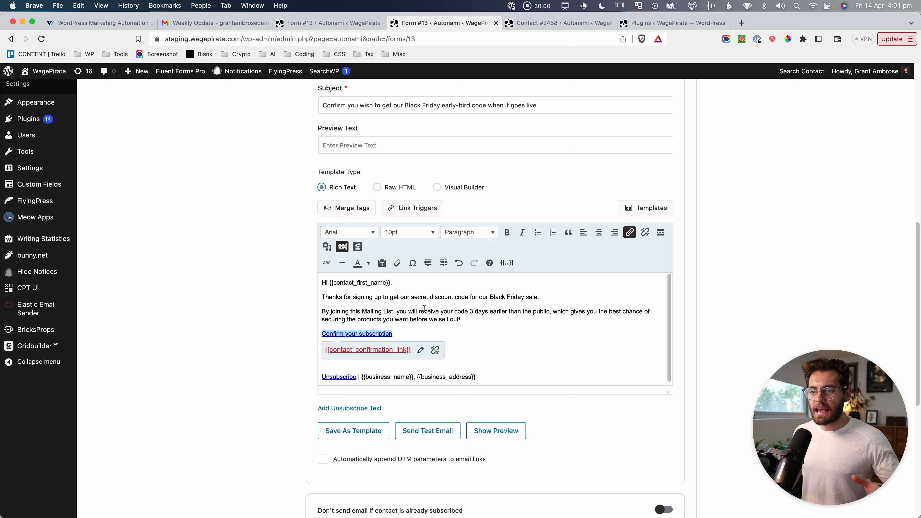
{"action": "key", "text": "super+shift+4"}
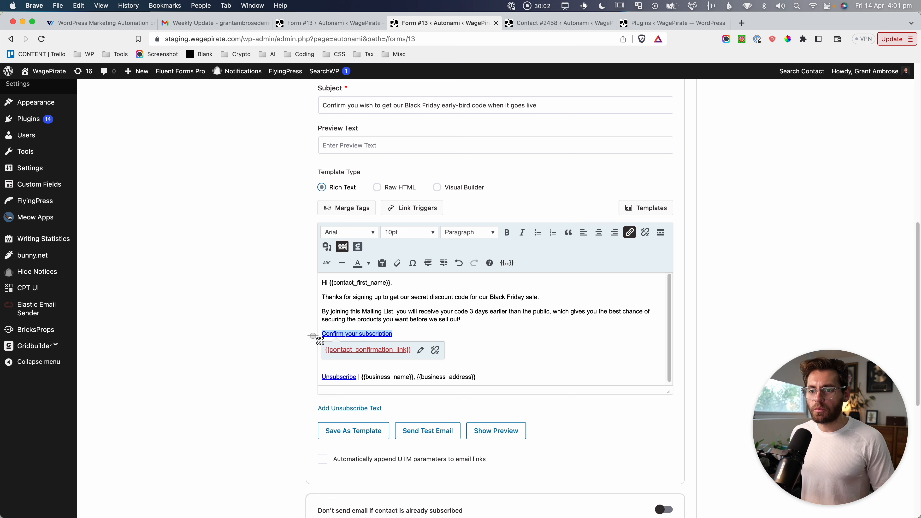
{"action": "left_click_drag", "start_coordinate": [311, 328], "coordinate": [424, 363]}
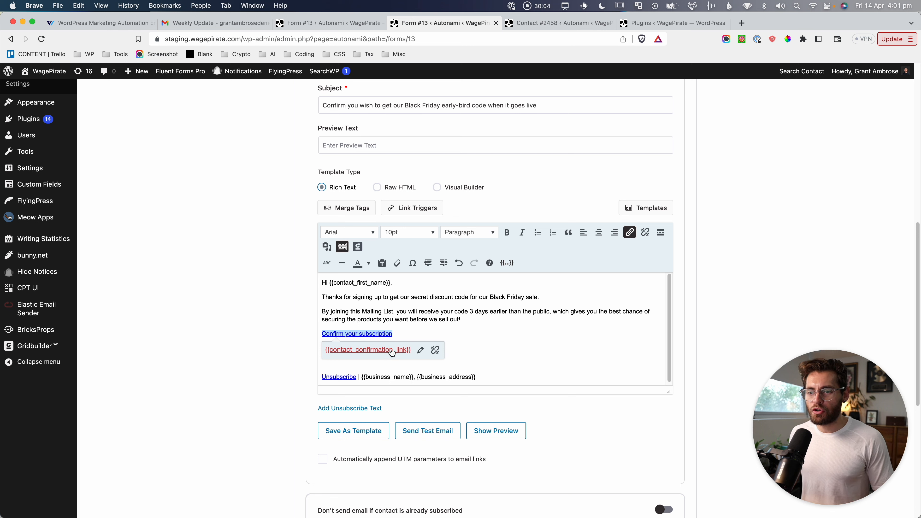
{"action": "key", "text": "super+shift+4"}
{"action": "left_click_drag", "start_coordinate": [324, 342], "coordinate": [416, 362]}
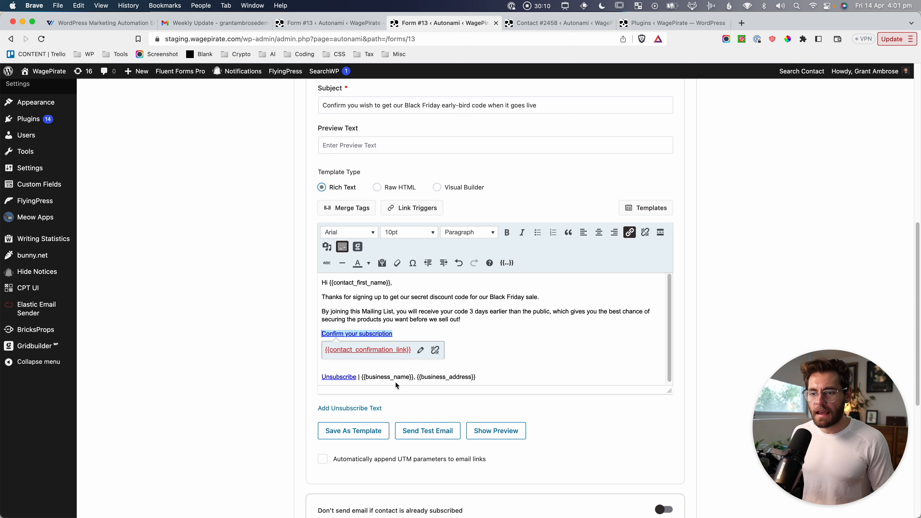
{"action": "triple_click", "coordinate": [398, 375]}
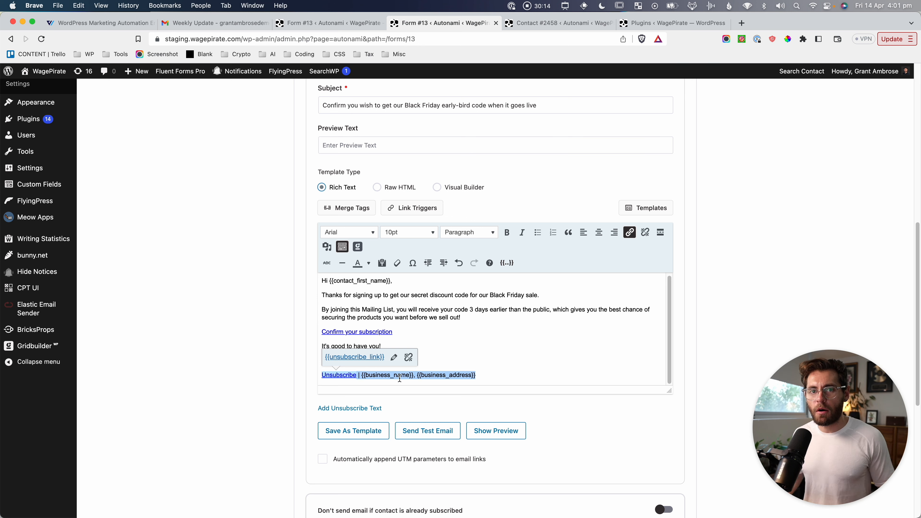
{"action": "left_click", "coordinate": [381, 371]}
{"action": "left_click_drag", "start_coordinate": [363, 373], "coordinate": [413, 372]}
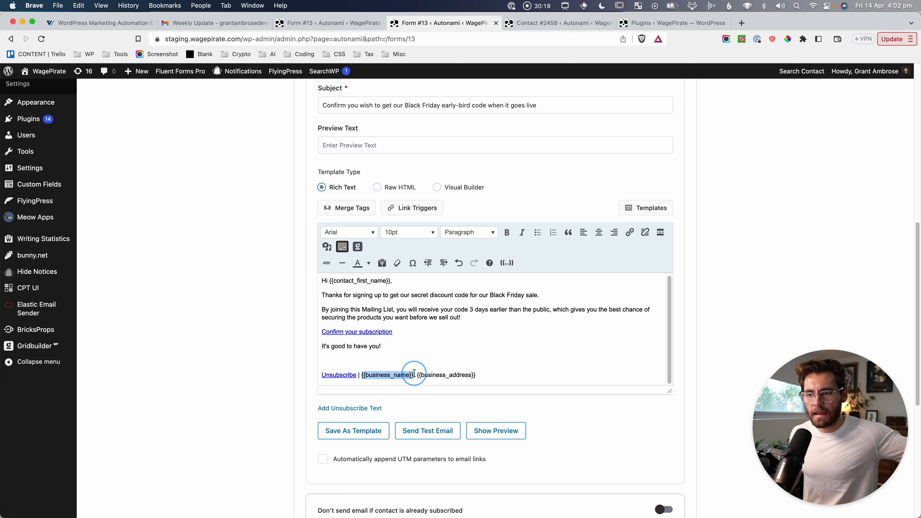
{"action": "left_click", "coordinate": [415, 309]}
{"action": "left_click", "coordinate": [368, 330]}
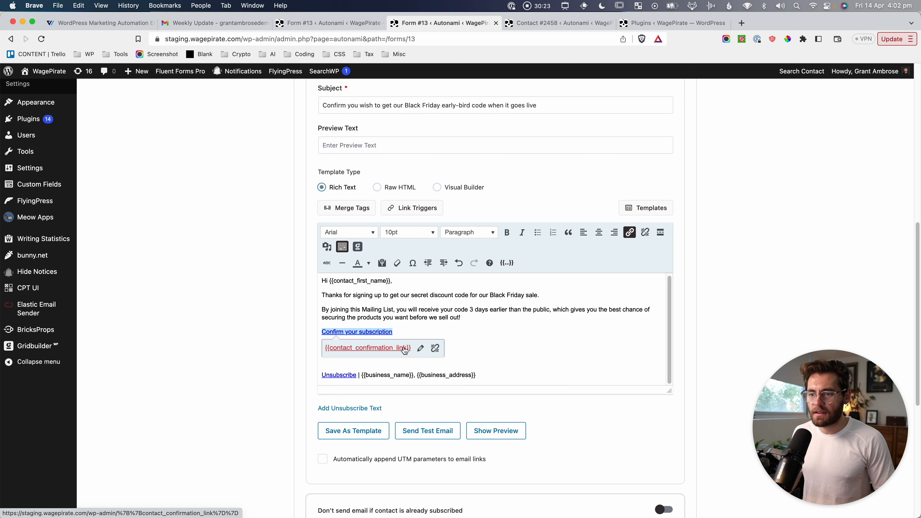
{"action": "key", "text": "super+shift+4"}
{"action": "left_click_drag", "start_coordinate": [311, 322], "coordinate": [456, 367]}
{"action": "key", "text": "super+shift+4"}
{"action": "left_click_drag", "start_coordinate": [311, 148], "coordinate": [716, 423]}
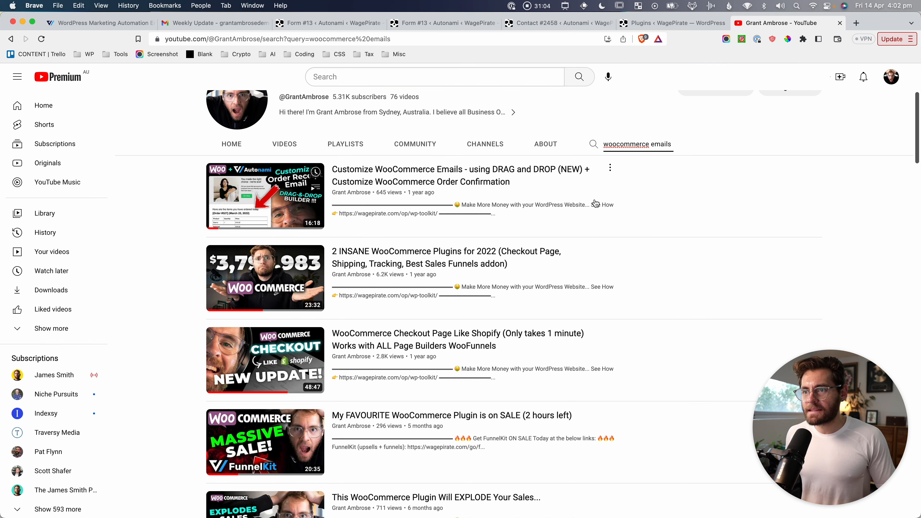
{"action": "scroll", "coordinate": [580, 166], "scroll_direction": "up", "scroll_amount": 1}
{"action": "key", "text": "super+shift+4"}
{"action": "left_click_drag", "start_coordinate": [187, 176], "coordinate": [711, 280]}
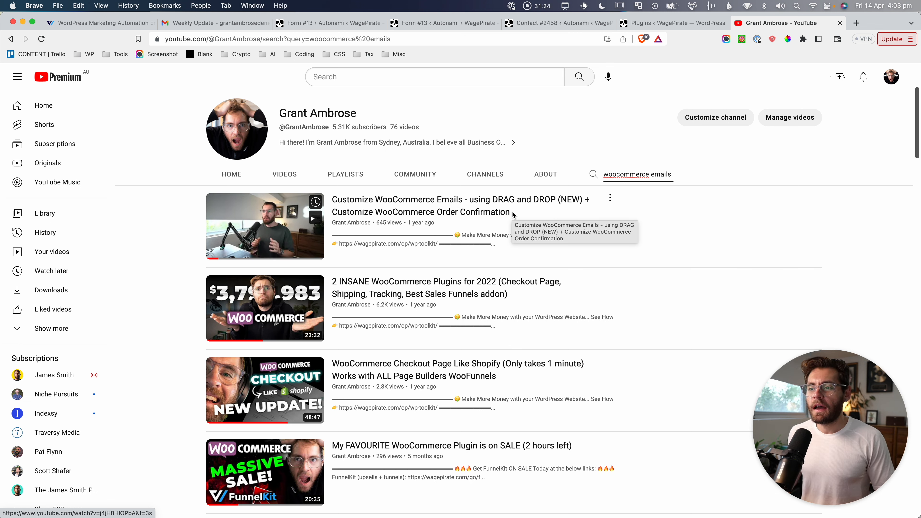
{"action": "key", "text": "super+shift+4"}
{"action": "left_click_drag", "start_coordinate": [191, 181], "coordinate": [625, 267]}
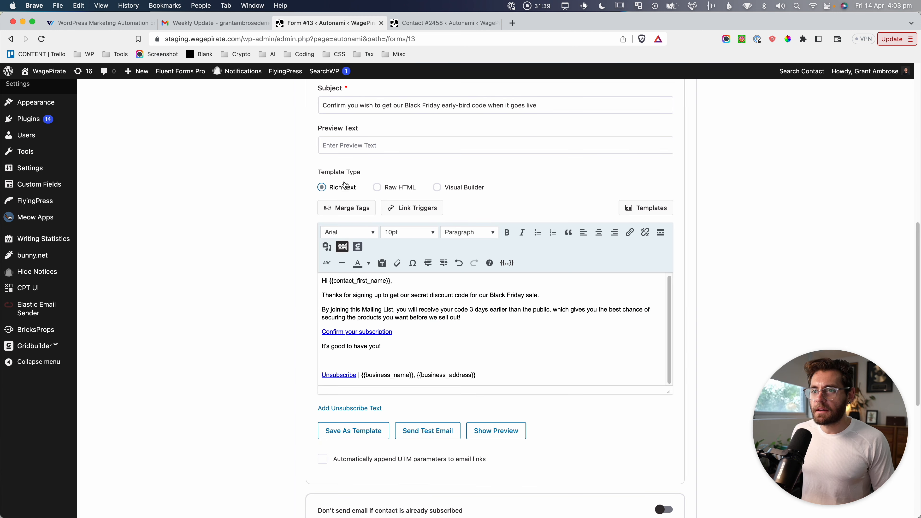
{"action": "left_click", "coordinate": [431, 310]}
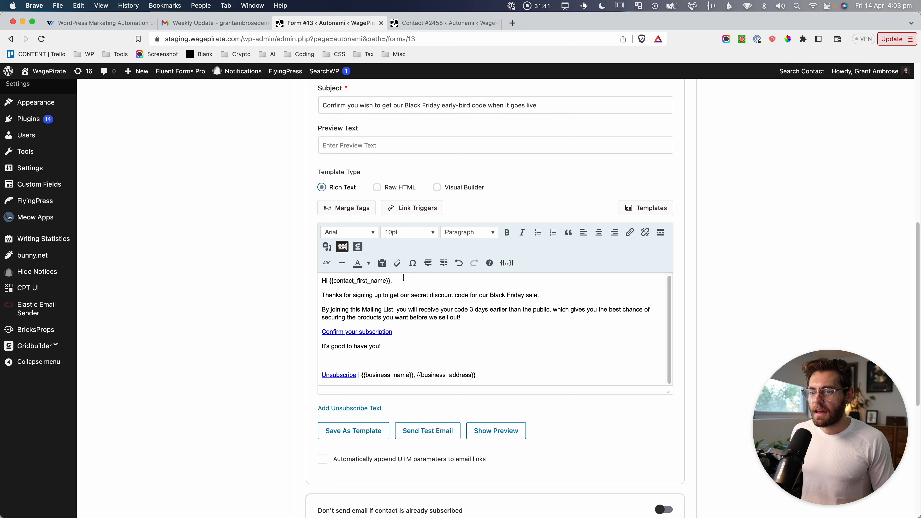
{"action": "scroll", "coordinate": [406, 346], "scroll_direction": "down", "scroll_amount": 5}
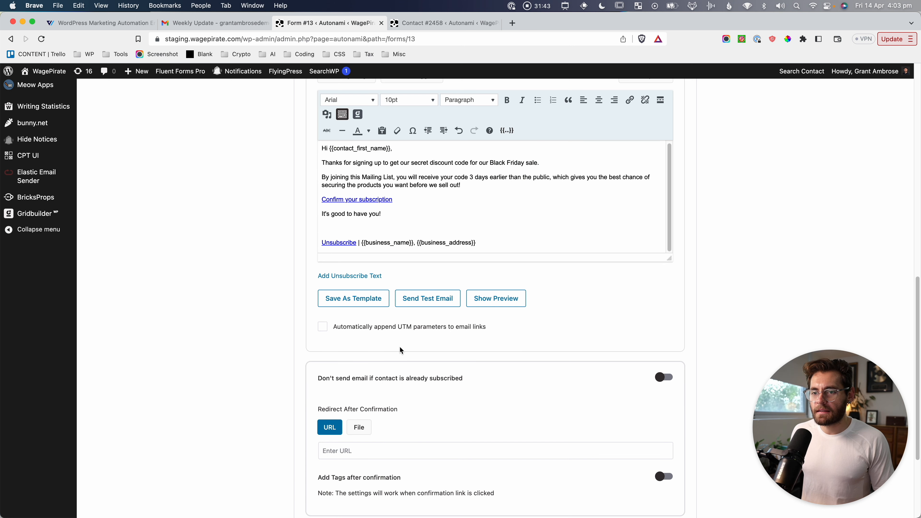
{"action": "left_click", "coordinate": [449, 329]}
{"action": "scroll", "coordinate": [450, 331], "scroll_direction": "down", "scroll_amount": 3}
{"action": "key", "text": "shift+super+4"}
{"action": "left_click_drag", "start_coordinate": [306, 233], "coordinate": [610, 435]}
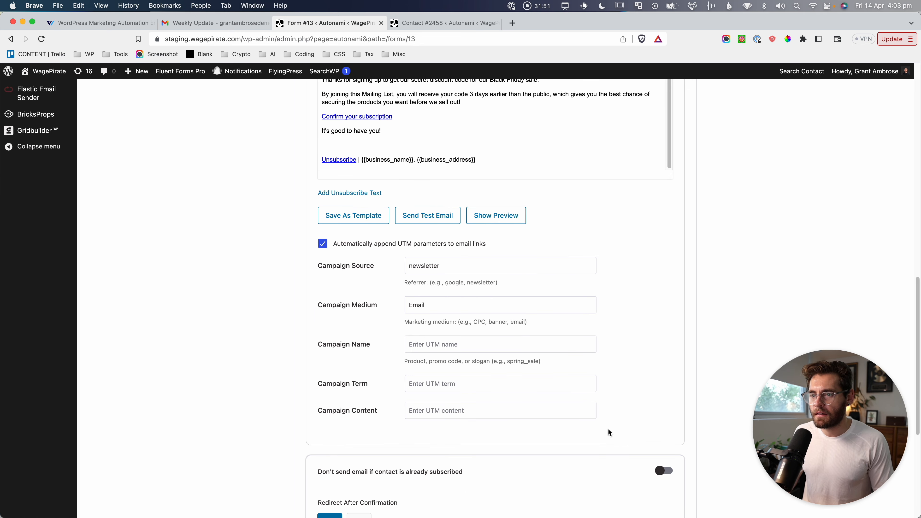
{"action": "key", "text": "Tab"}
{"action": "key", "text": "Tab"}
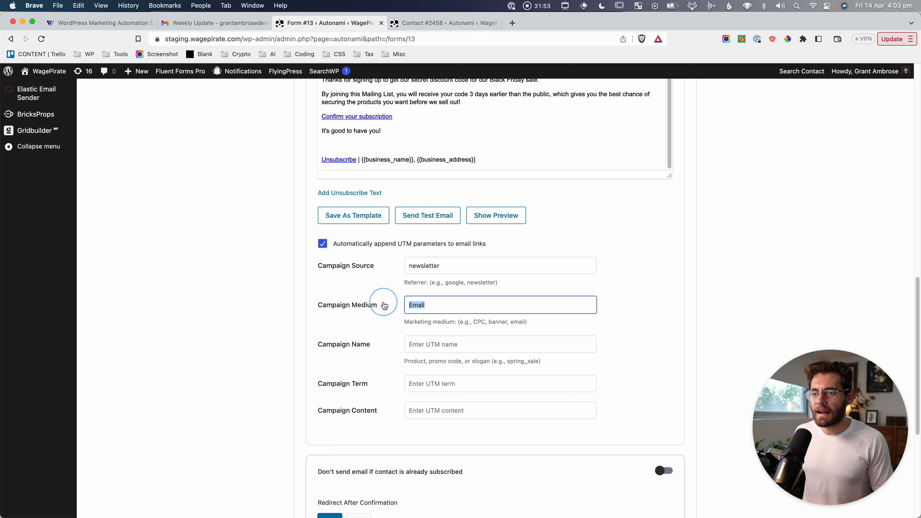
{"action": "left_click", "coordinate": [324, 245]}
{"action": "key", "text": "shift+super+4"}
{"action": "left_click_drag", "start_coordinate": [300, 179], "coordinate": [561, 267]}
{"action": "left_click", "coordinate": [279, 311]}
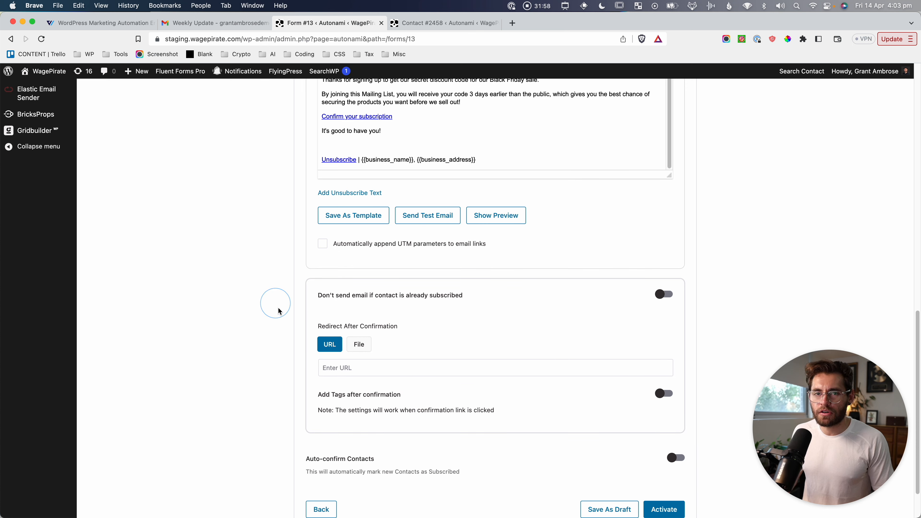
{"action": "scroll", "coordinate": [117, 383], "scroll_direction": "down", "scroll_amount": 2}
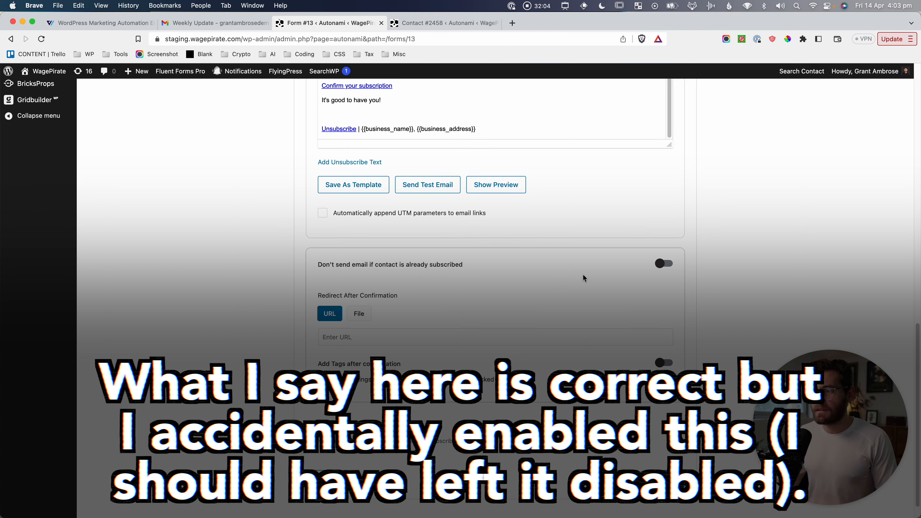
Turn on 'Don't send email if contact is already subscribed' and capture that setting.
{"action": "left_click", "coordinate": [665, 266]}
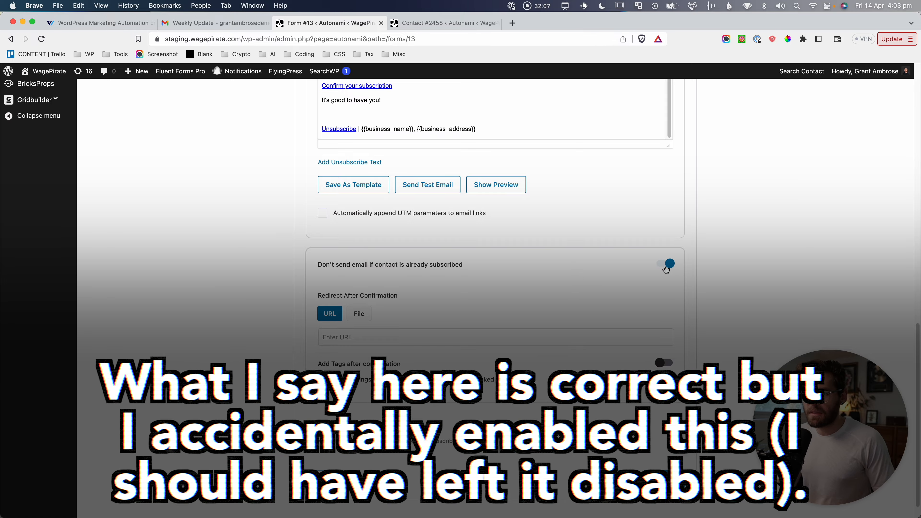
{"action": "scroll", "coordinate": [667, 269], "scroll_direction": "up", "scroll_amount": 5}
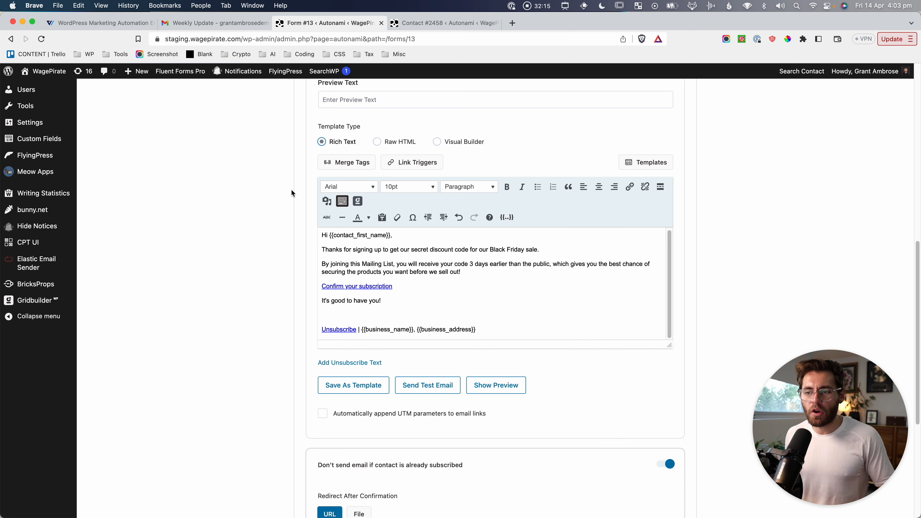
{"action": "scroll", "coordinate": [295, 290], "scroll_direction": "down", "scroll_amount": 1}
{"action": "key", "text": "super+shift+4"}
{"action": "left_click_drag", "start_coordinate": [297, 428], "coordinate": [691, 449]}
Capture the Redirect After Confirmation setting and its URL redirect option.
{"action": "scroll", "coordinate": [690, 441], "scroll_direction": "down", "scroll_amount": 5}
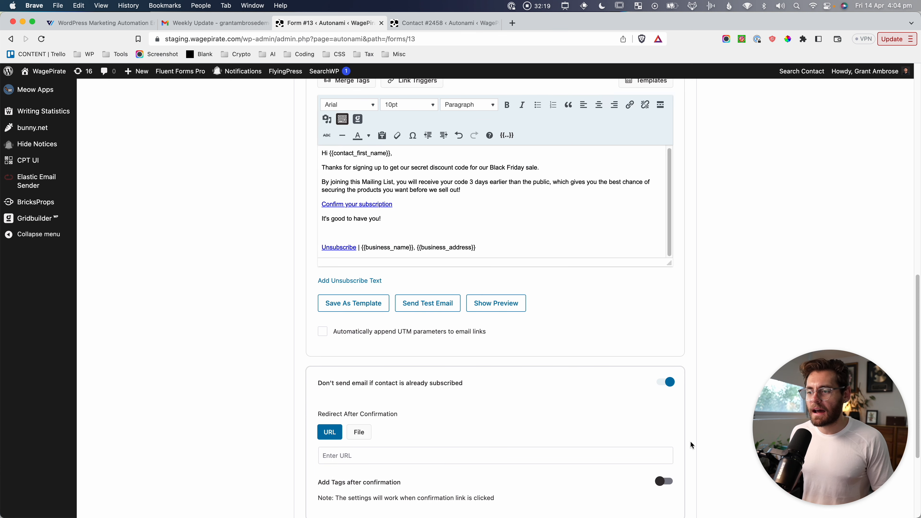
{"action": "scroll", "coordinate": [657, 415], "scroll_direction": "up", "scroll_amount": 4}
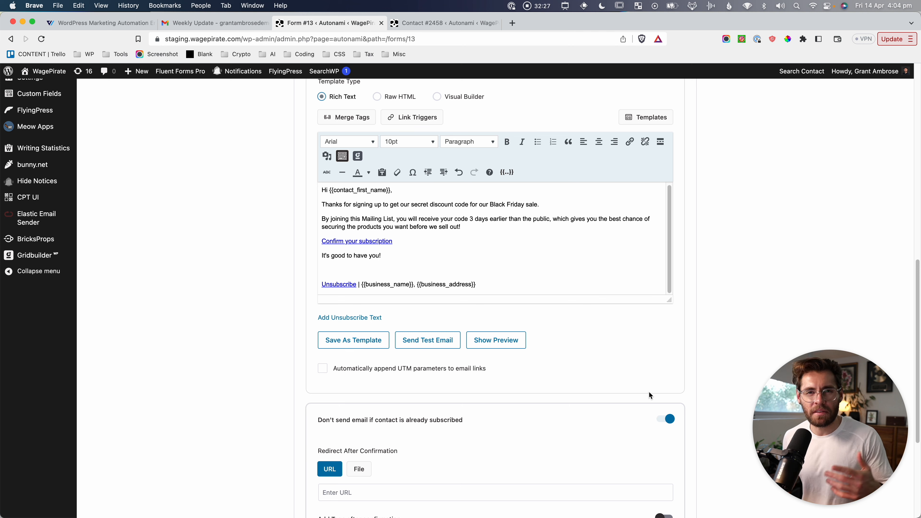
{"action": "scroll", "coordinate": [649, 394], "scroll_direction": "down", "scroll_amount": 4}
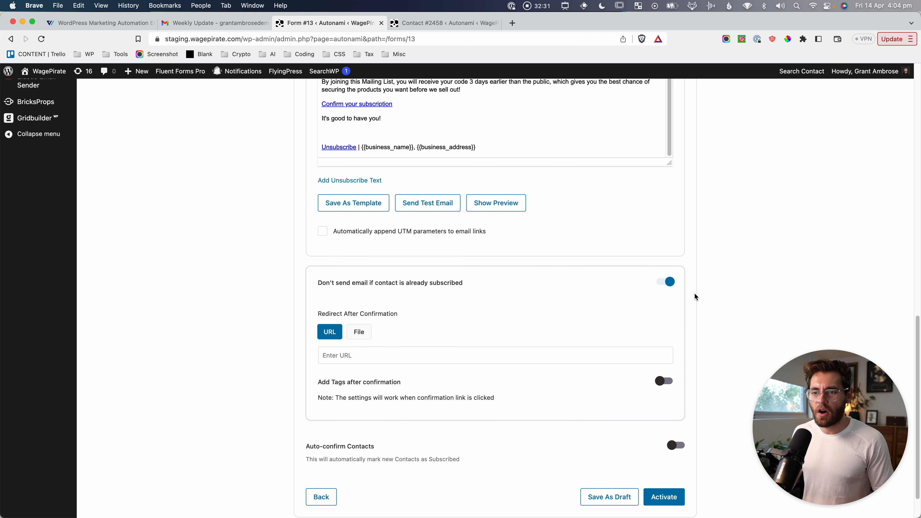
{"action": "scroll", "coordinate": [688, 312], "scroll_direction": "down", "scroll_amount": 1}
{"action": "key", "text": "super+shift+4"}
{"action": "left_click_drag", "start_coordinate": [310, 268], "coordinate": [405, 280]}
{"action": "key", "text": "Escape"}
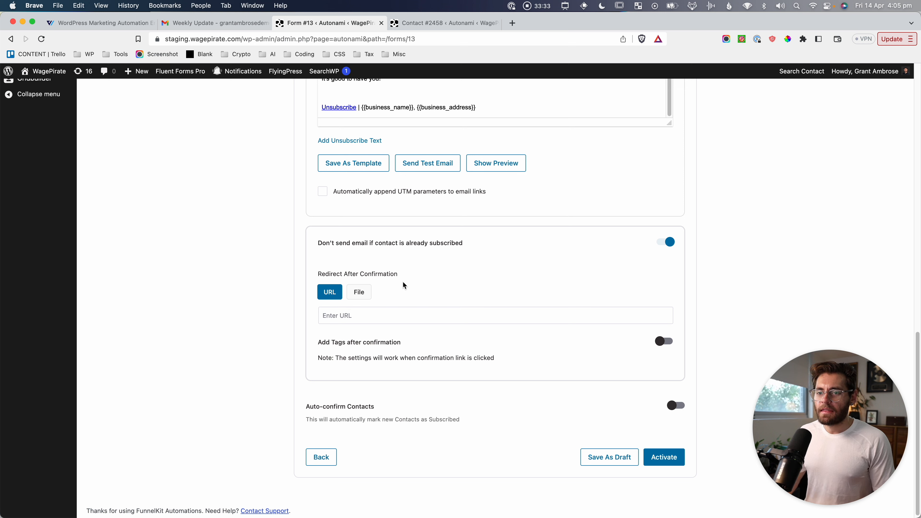
{"action": "key", "text": "super+shift+4"}
{"action": "left_click_drag", "start_coordinate": [311, 278], "coordinate": [688, 344]}
Check the 'Confirm your subscription' link text, then return to the top of the settings.
{"action": "scroll", "coordinate": [652, 323], "scroll_direction": "up", "scroll_amount": 5}
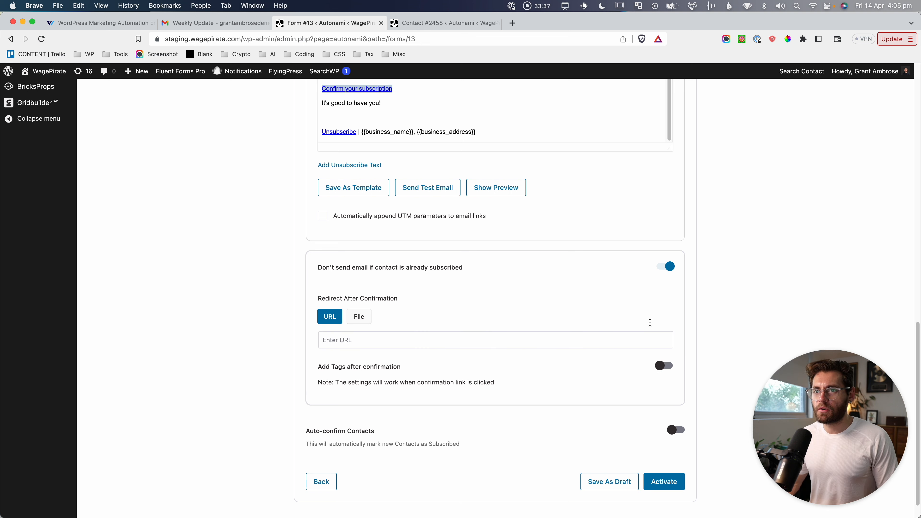
{"action": "left_click", "coordinate": [373, 195]}
{"action": "left_click_drag", "start_coordinate": [373, 195], "coordinate": [326, 193]}
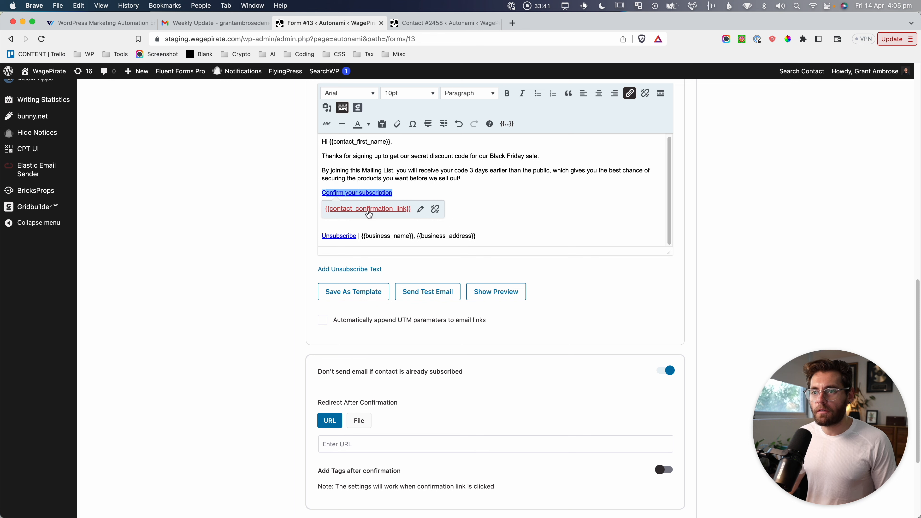
{"action": "scroll", "coordinate": [391, 260], "scroll_direction": "down", "scroll_amount": 5}
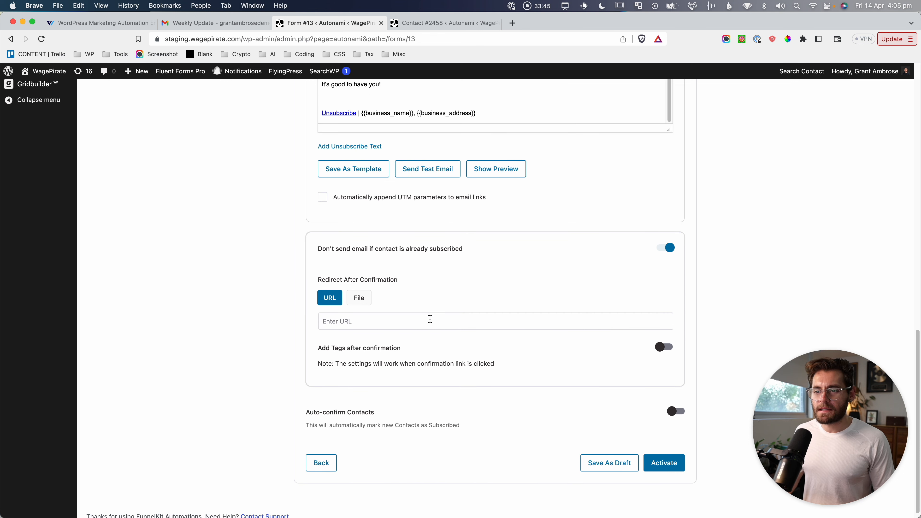
{"action": "scroll", "coordinate": [239, 375], "scroll_direction": "up", "scroll_amount": 9}
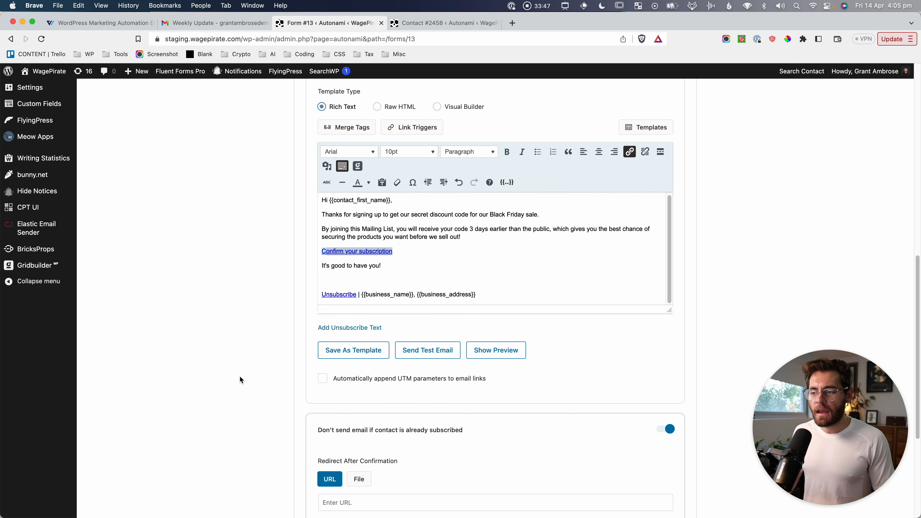
{"action": "scroll", "coordinate": [240, 380], "scroll_direction": "up", "scroll_amount": 4}
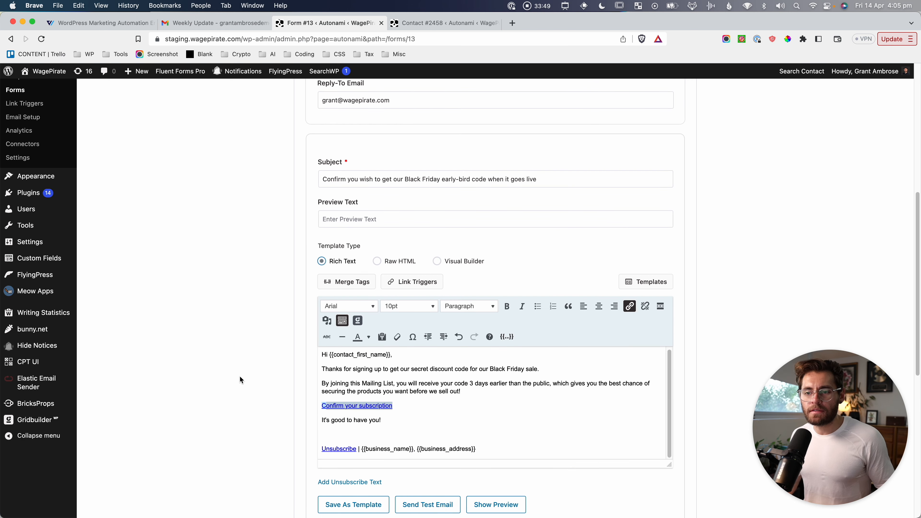
{"action": "scroll", "coordinate": [240, 377], "scroll_direction": "up", "scroll_amount": 1}
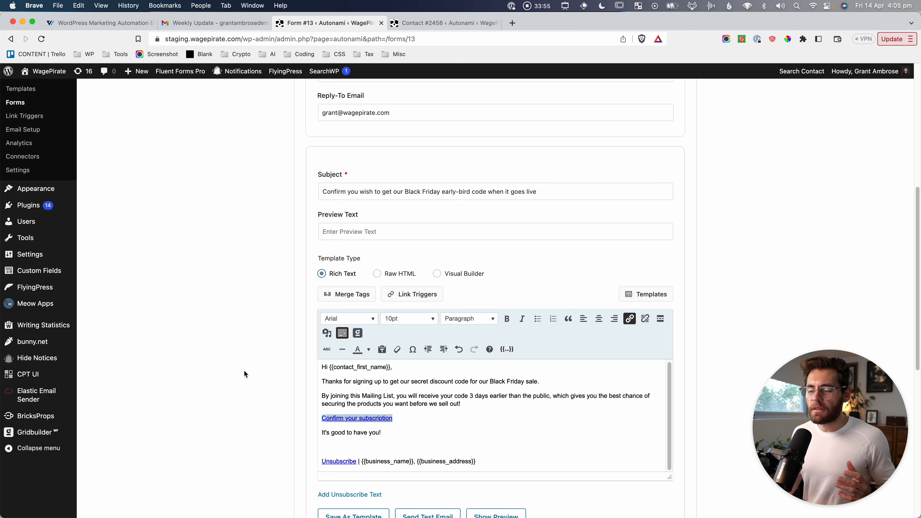
{"action": "scroll", "coordinate": [261, 354], "scroll_direction": "up", "scroll_amount": 12}
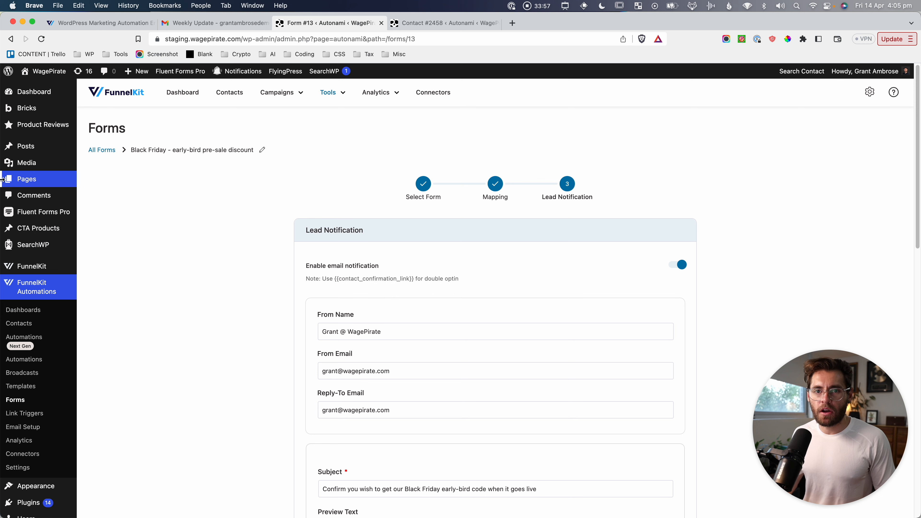
Create a new page titled 'Mailing List - Subscribed!' with paragraphs 'Thank you!' and 'You have successfully subscribed!'.
{"action": "mouse_move", "coordinate": [2, 179]}
{"action": "left_click", "coordinate": [99, 194], "text": "super"}
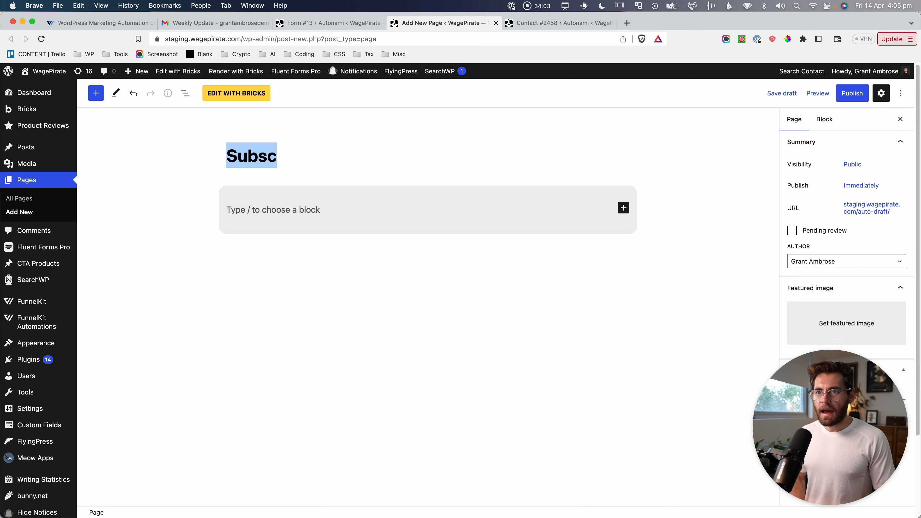
{"action": "type", "text": "Mailing List - Subs"}
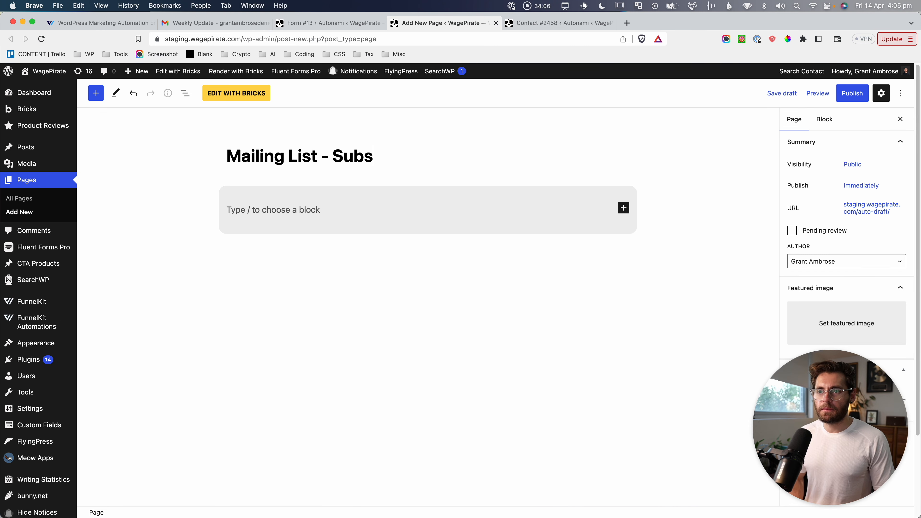
{"action": "type", "text": "cribed!"}
{"action": "left_click", "coordinate": [311, 212]}
{"action": "type", "text": "Thank you!"}
{"action": "key", "text": "Return"}
{"action": "type", "text": "You have successfully subscribed!"}
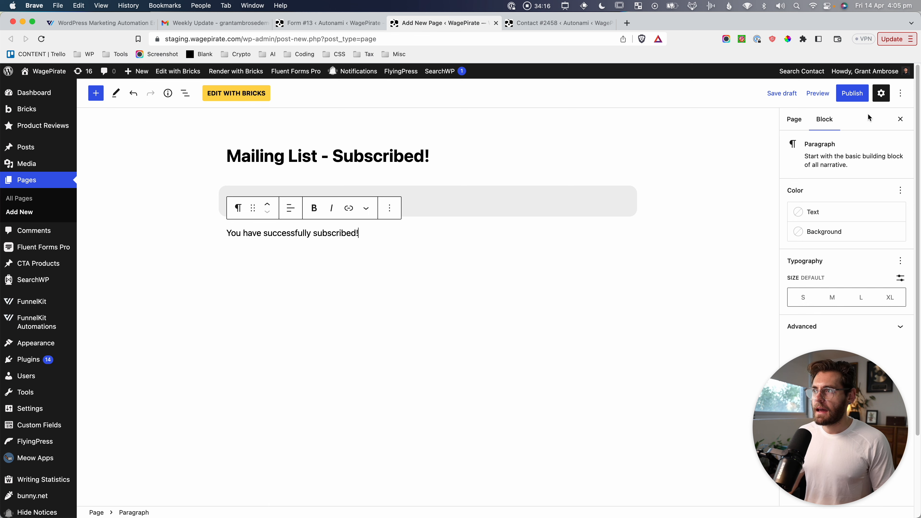
Publish the page, view it, and copy its URL from the address bar.
{"action": "left_click", "coordinate": [852, 93]}
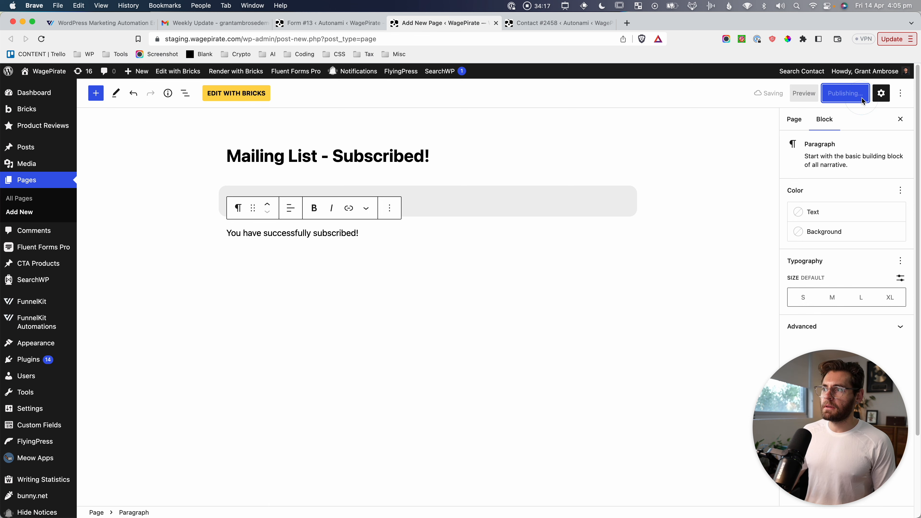
{"action": "left_click", "coordinate": [169, 487]}
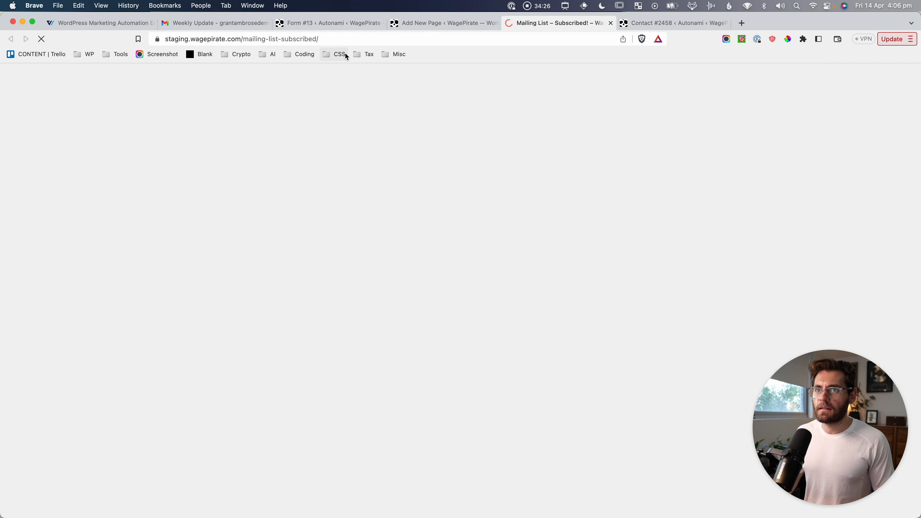
{"action": "left_click", "coordinate": [350, 37]}
{"action": "key", "text": "super+c"}
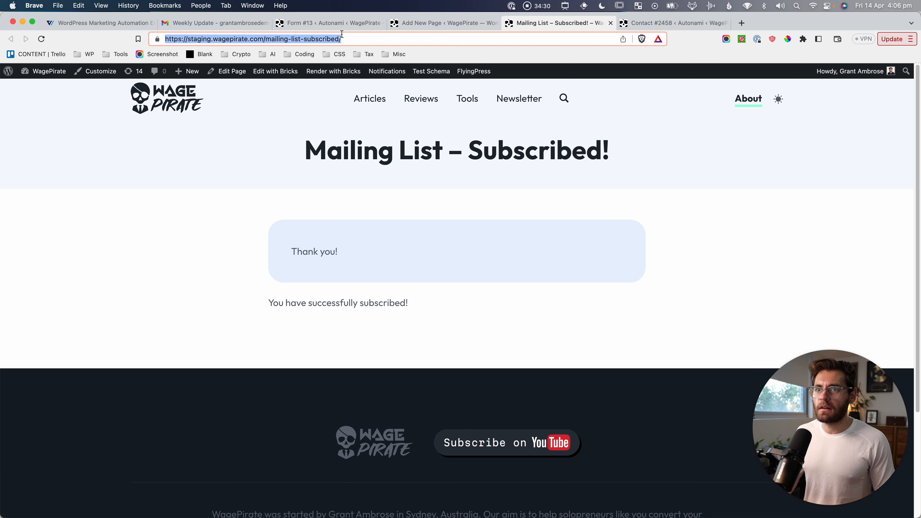
{"action": "left_click", "coordinate": [342, 24]}
{"action": "scroll", "coordinate": [387, 245], "scroll_direction": "down", "scroll_amount": 10}
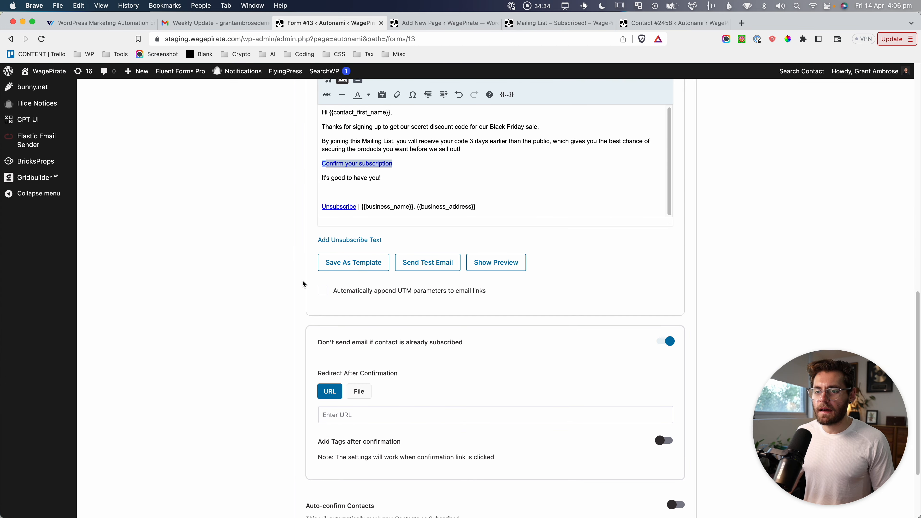
{"action": "scroll", "coordinate": [314, 308], "scroll_direction": "down", "scroll_amount": 3}
{"action": "left_click", "coordinate": [347, 310]}
{"action": "key", "text": "super+v"}
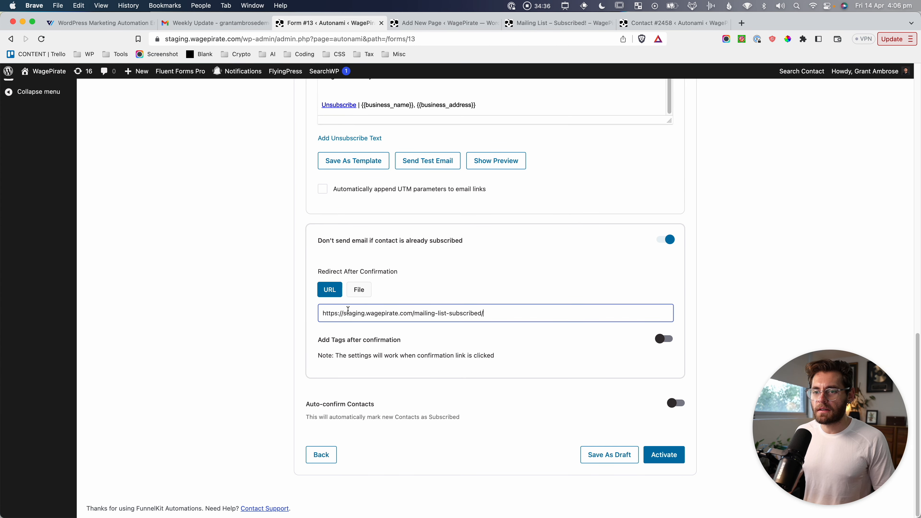
{"action": "key", "text": "super+shift+4"}
{"action": "left_click_drag", "start_coordinate": [305, 295], "coordinate": [521, 327]}
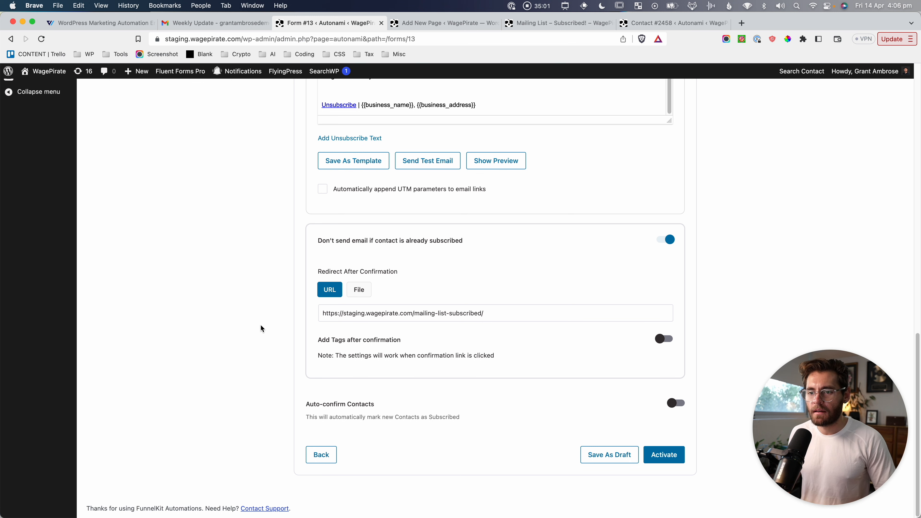
Screenshot the redirect settings and the Add Tags after confirmation option.
{"action": "key", "text": "super+shift+4"}
{"action": "left_click_drag", "start_coordinate": [305, 332], "coordinate": [517, 367]}
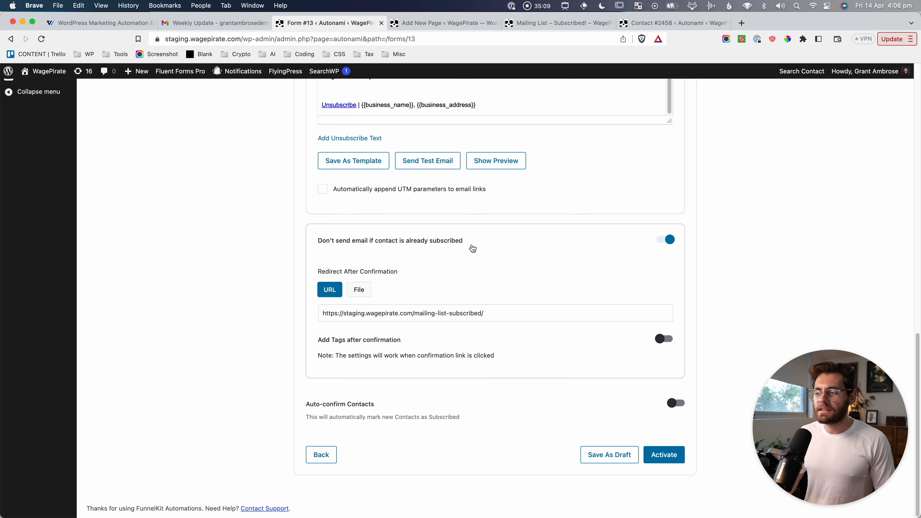
{"action": "scroll", "coordinate": [285, 274], "scroll_direction": "up", "scroll_amount": 5}
{"action": "scroll", "coordinate": [284, 273], "scroll_direction": "up", "scroll_amount": 7}
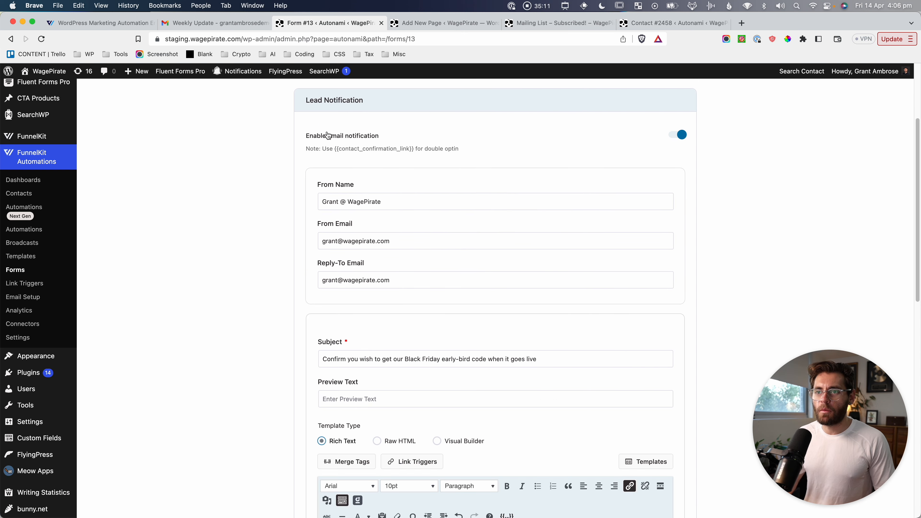
{"action": "scroll", "coordinate": [254, 274], "scroll_direction": "down", "scroll_amount": 9}
{"action": "scroll", "coordinate": [255, 276], "scroll_direction": "down", "scroll_amount": 5}
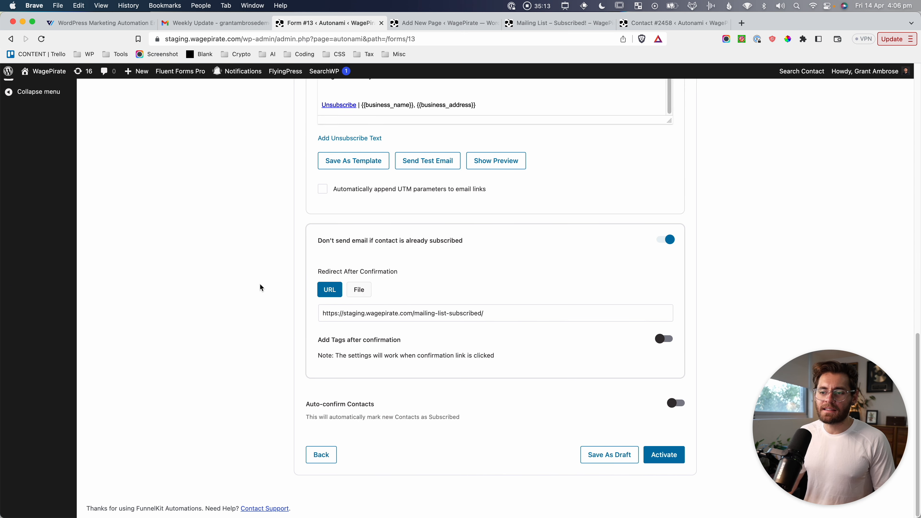
{"action": "key", "text": "super+shift+4"}
{"action": "left_click_drag", "start_coordinate": [296, 328], "coordinate": [697, 372]}
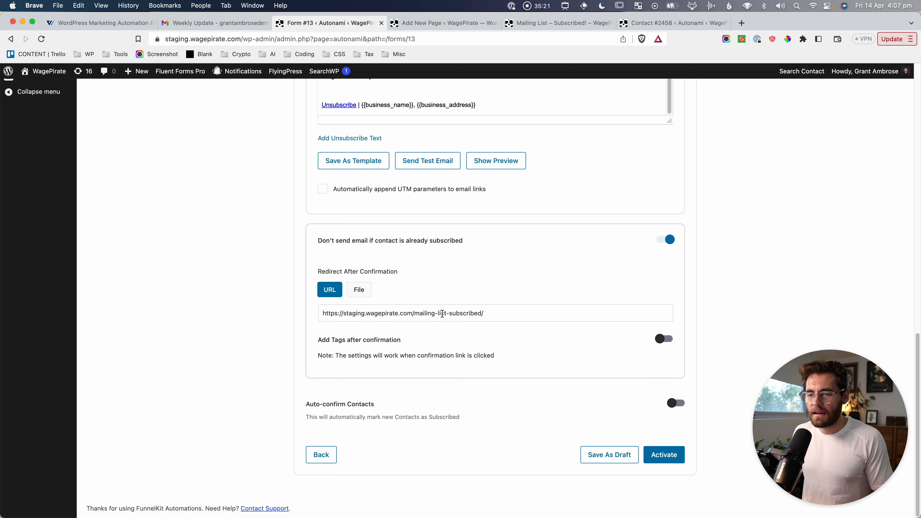
Take screenshots of the Auto-confirm Contacts setting, which stays switched off.
{"action": "key", "text": "super+shift+4"}
{"action": "left_click_drag", "start_coordinate": [302, 393], "coordinate": [690, 424]}
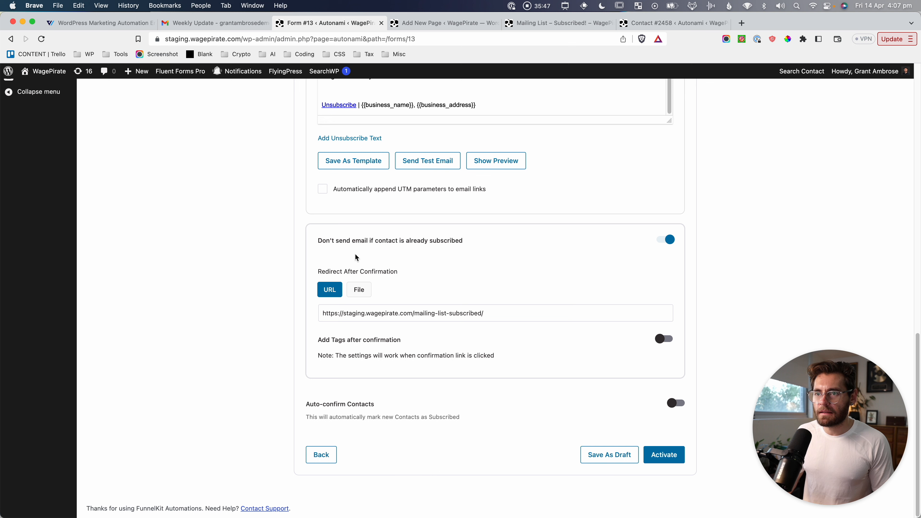
{"action": "key", "text": "super+shift+4"}
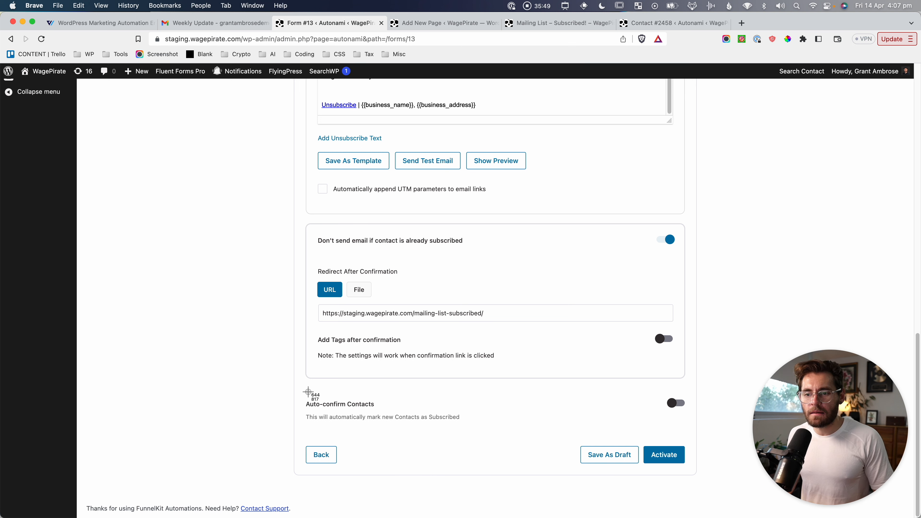
{"action": "left_click_drag", "start_coordinate": [305, 390], "coordinate": [691, 431]}
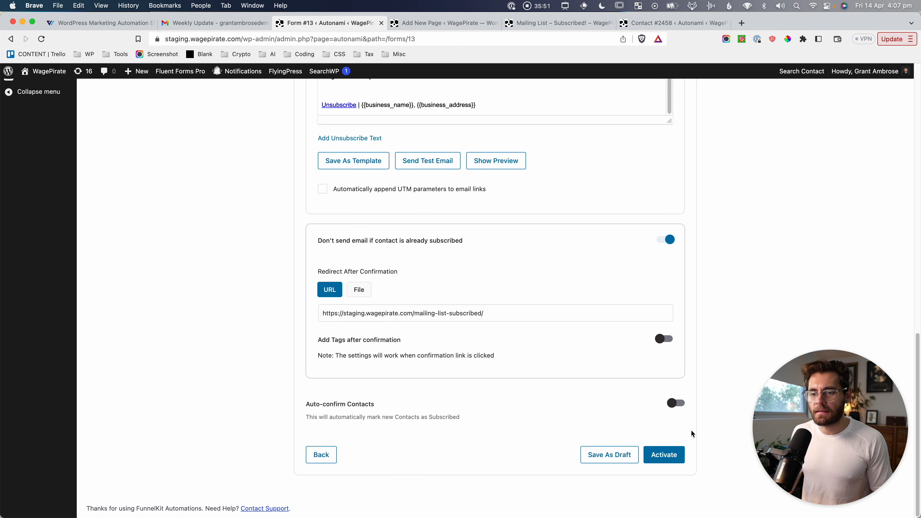
{"action": "scroll", "coordinate": [385, 342], "scroll_direction": "up", "scroll_amount": 6}
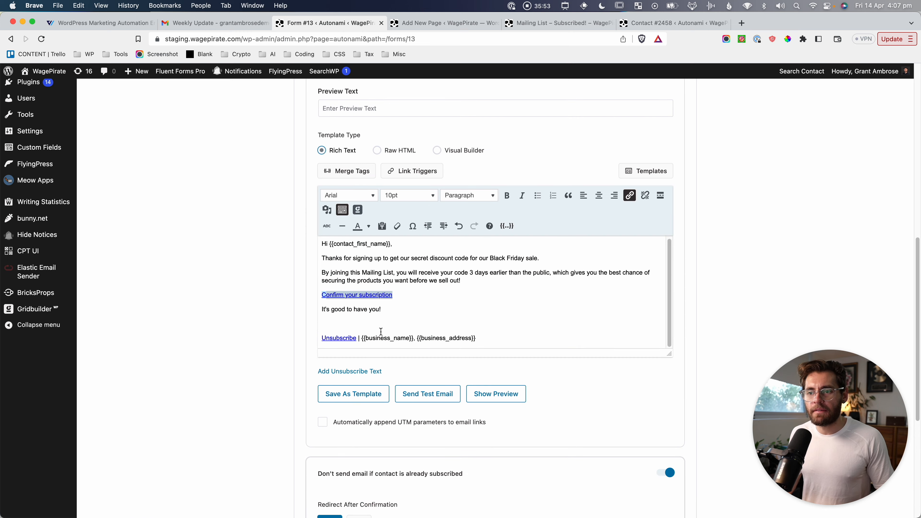
{"action": "scroll", "coordinate": [305, 322], "scroll_direction": "down", "scroll_amount": 6}
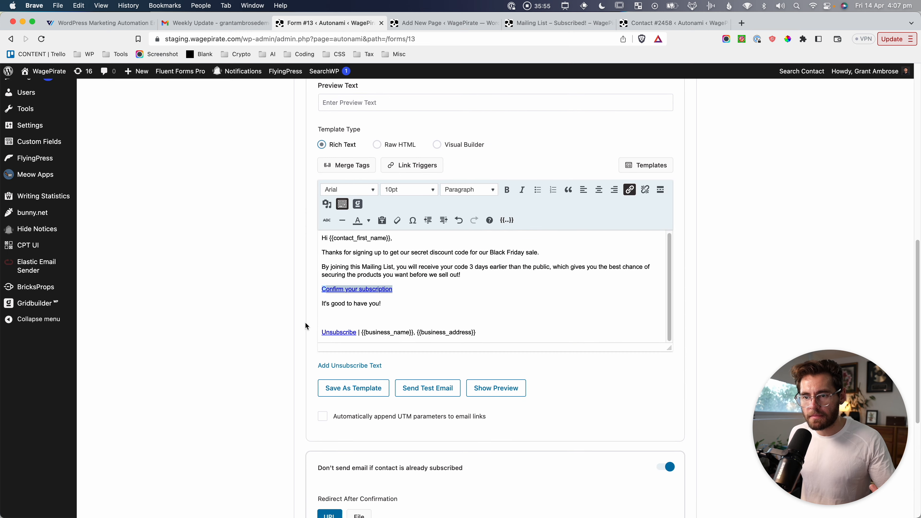
{"action": "key", "text": "super+shift+4"}
{"action": "left_click_drag", "start_coordinate": [300, 403], "coordinate": [691, 441]}
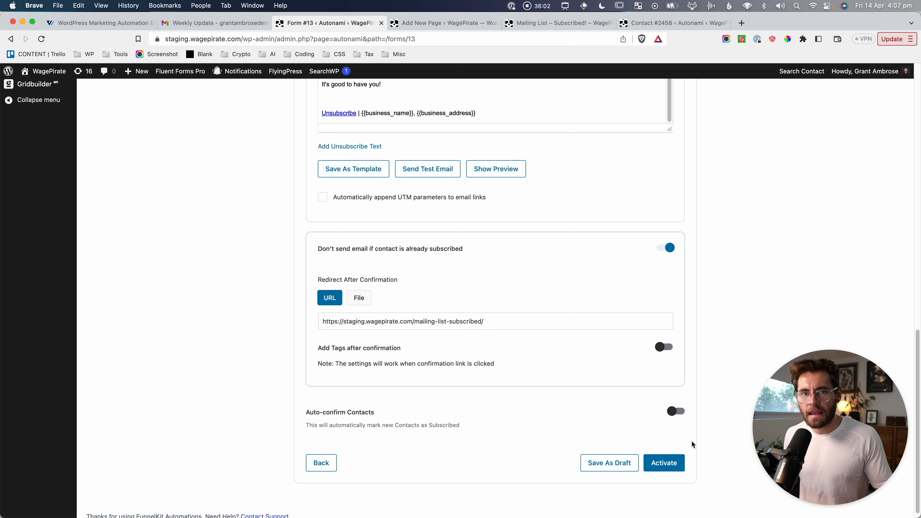
{"action": "key", "text": "super+shift+4"}
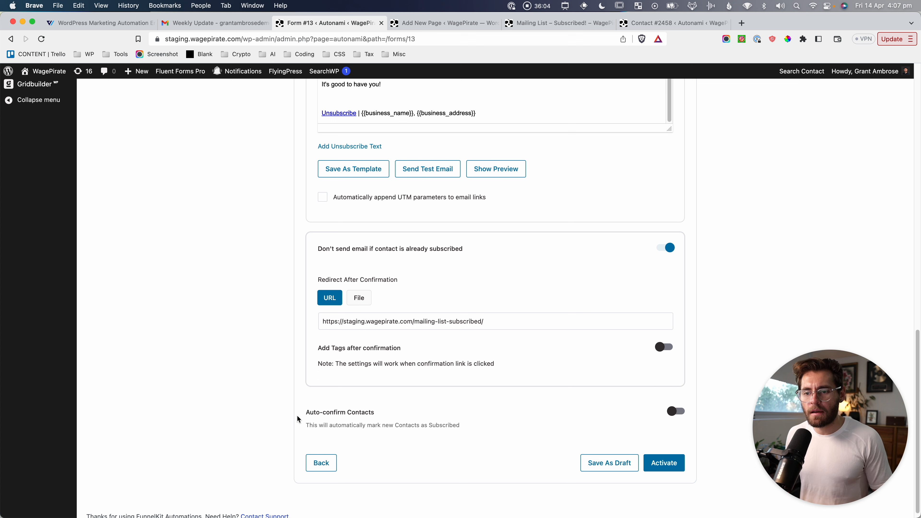
{"action": "left_click_drag", "start_coordinate": [297, 400], "coordinate": [690, 438]}
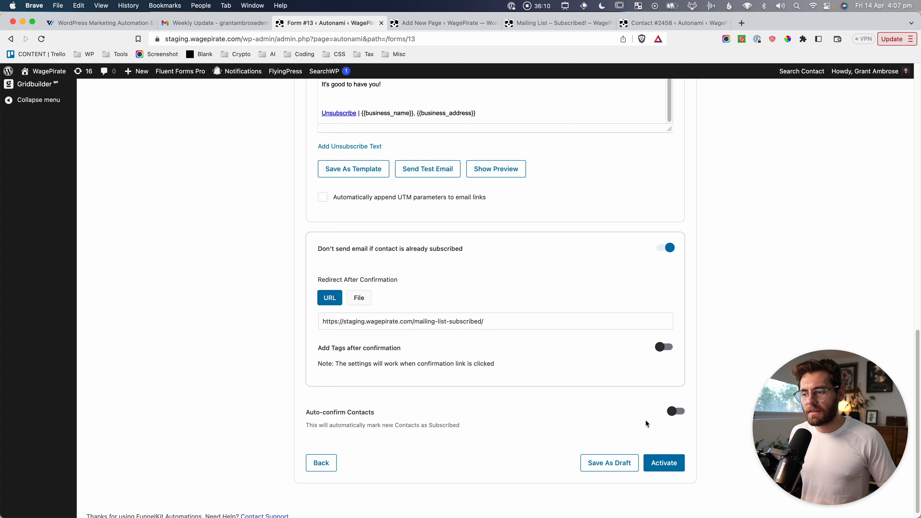
Activate the Black Friday form integration and review its saved overview.
{"action": "left_click", "coordinate": [665, 463]}
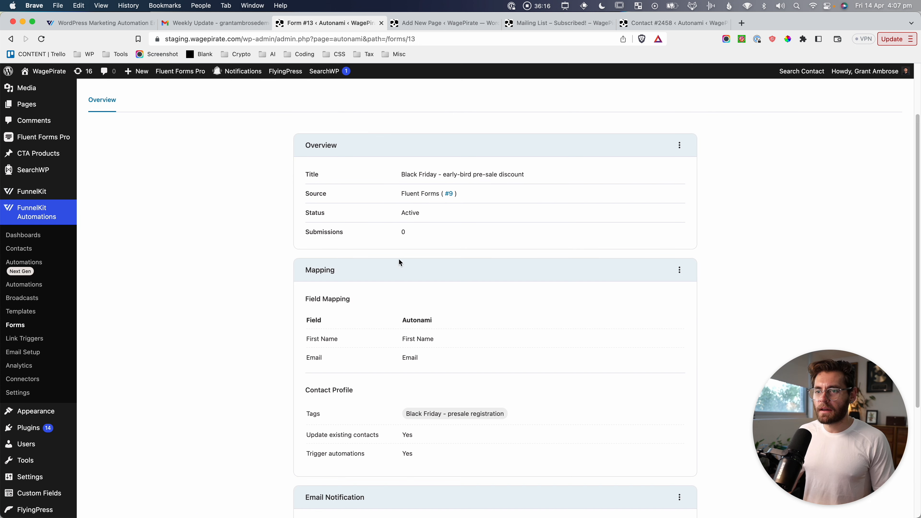
{"action": "scroll", "coordinate": [400, 262], "scroll_direction": "down", "scroll_amount": 5}
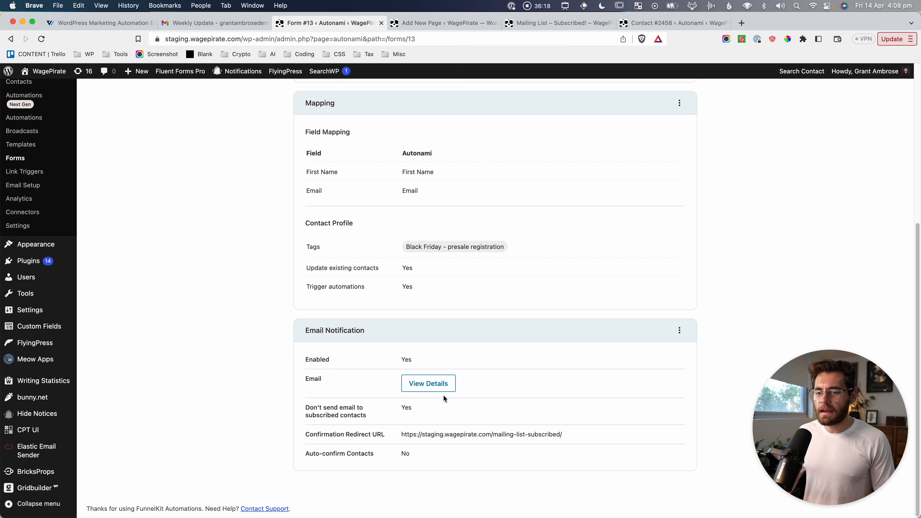
{"action": "scroll", "coordinate": [428, 394], "scroll_direction": "up", "scroll_amount": 7}
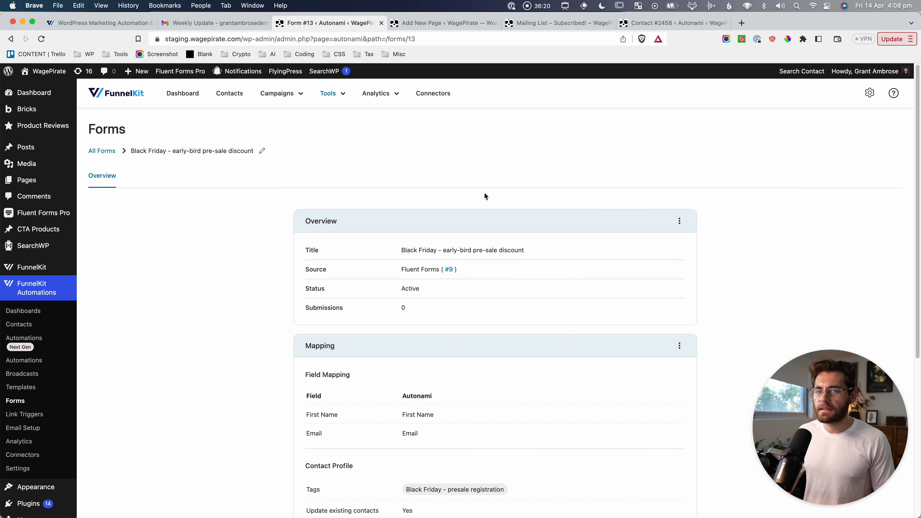
{"action": "left_click", "coordinate": [221, 288]}
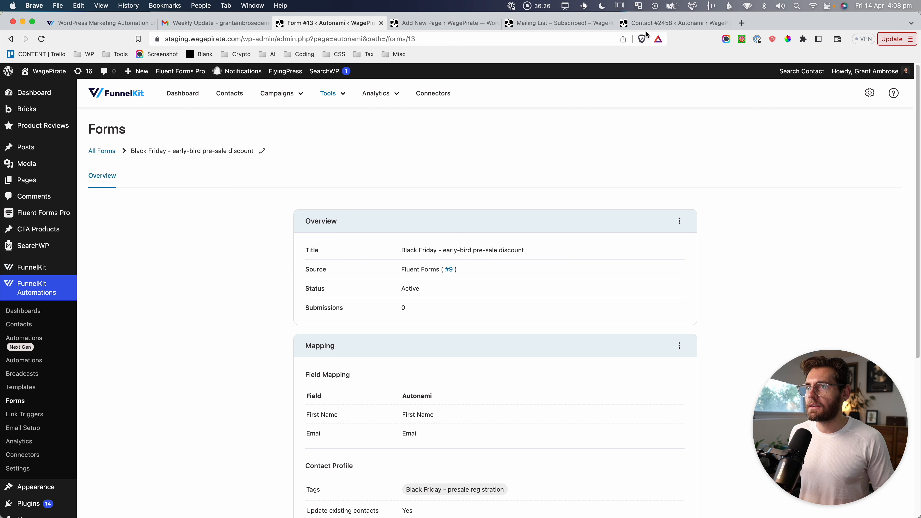
Open the WagePirate homepage in a new tab and show its Bricks editing options.
{"action": "left_click", "coordinate": [44, 71], "text": "super"}
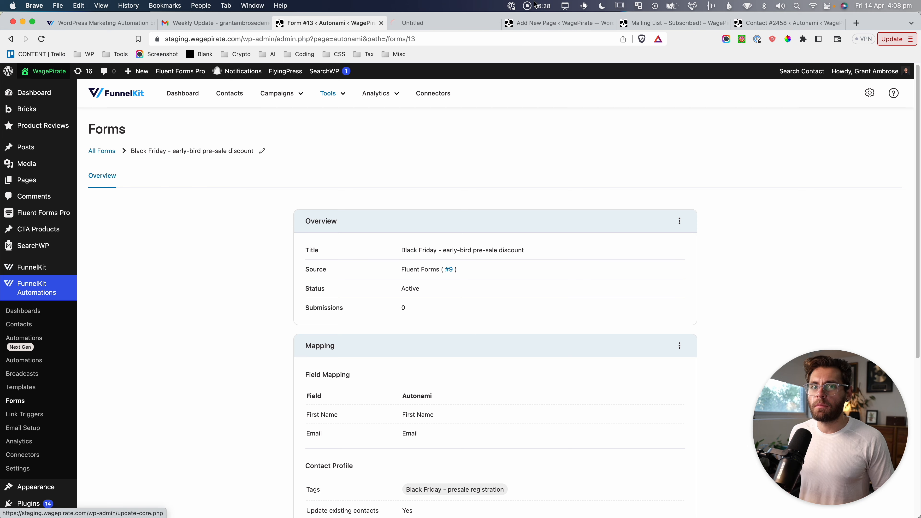
{"action": "left_click", "coordinate": [451, 21]}
{"action": "left_click", "coordinate": [275, 72]}
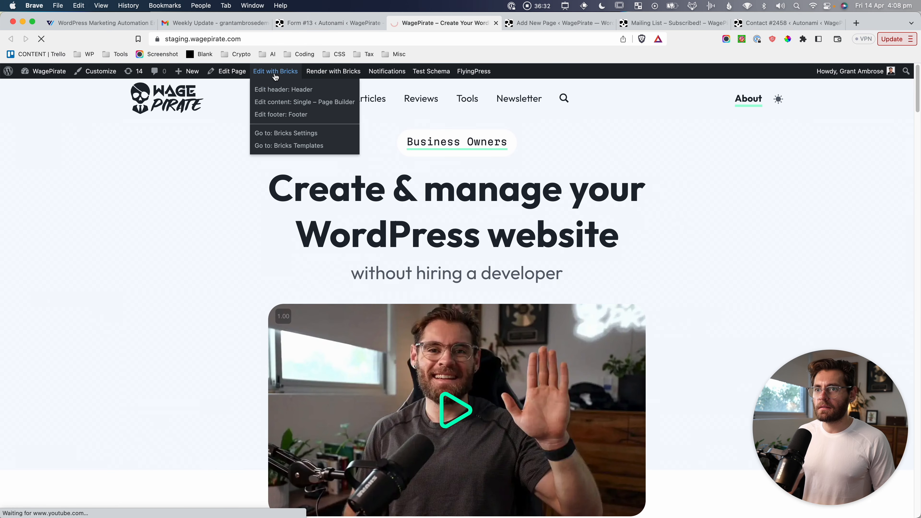
Edit the homepage in Bricks and select its existing 'Form – Newsletter Subscribe' template form.
{"action": "left_click", "coordinate": [275, 71]}
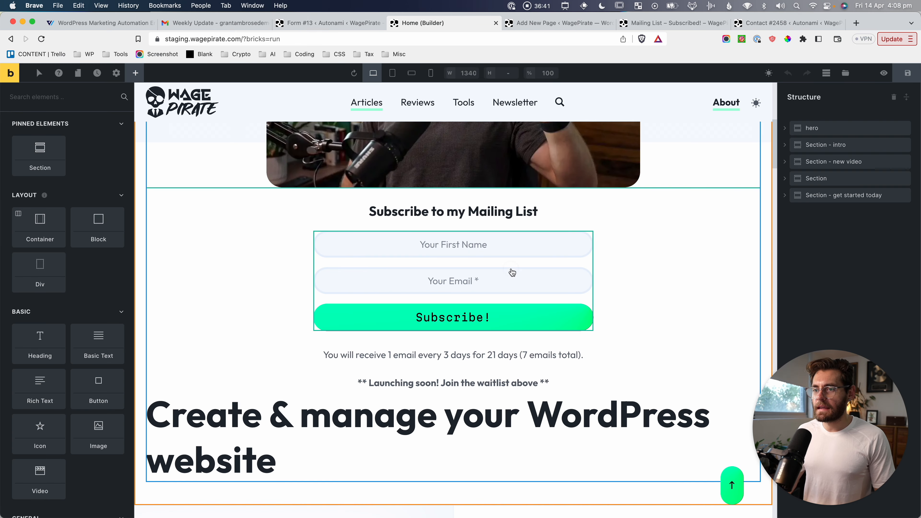
{"action": "left_click", "coordinate": [510, 270]}
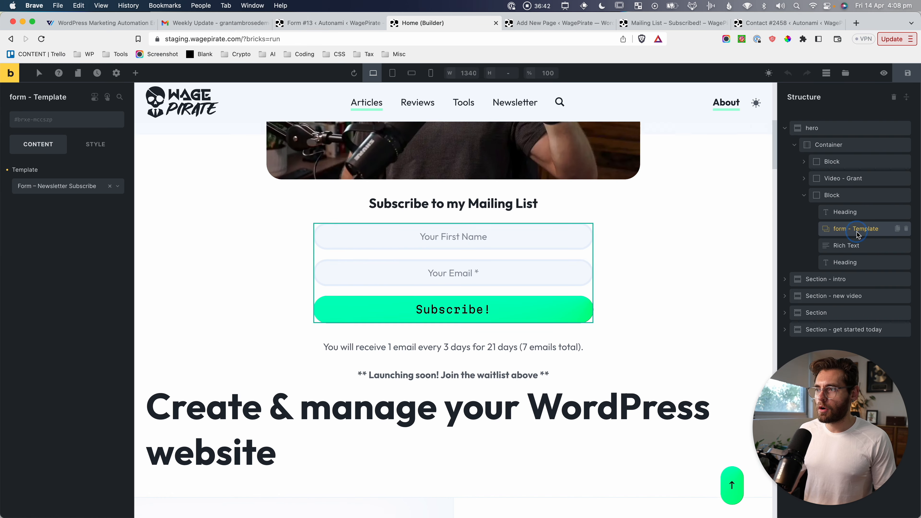
{"action": "left_click_drag", "start_coordinate": [295, 114], "coordinate": [612, 250]}
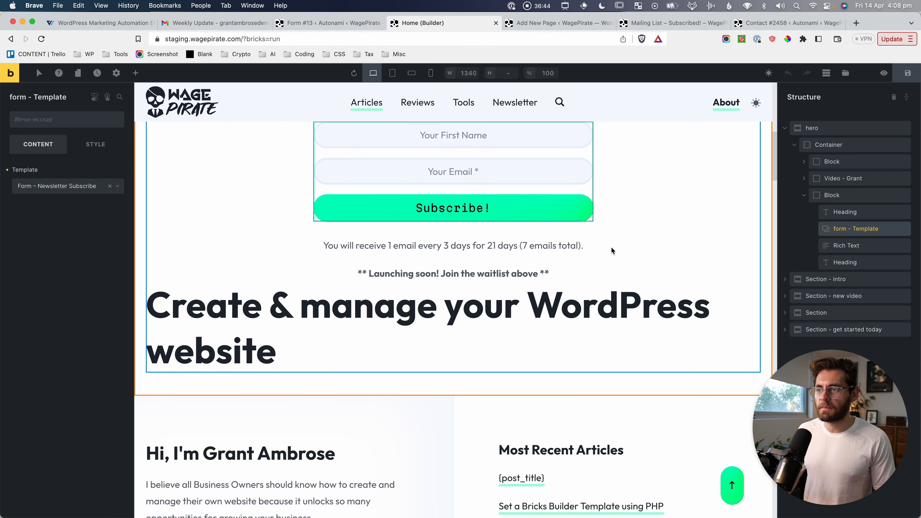
{"action": "scroll", "coordinate": [562, 171], "scroll_direction": "up", "scroll_amount": 5}
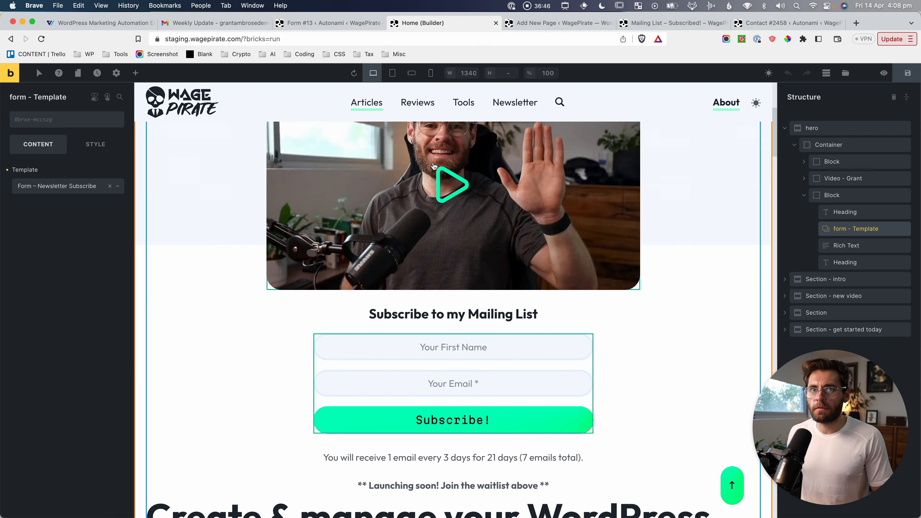
Copy form 9's shortcode from Fluent Forms' All Forms list and return to the builder.
{"action": "left_click", "coordinate": [328, 22]}
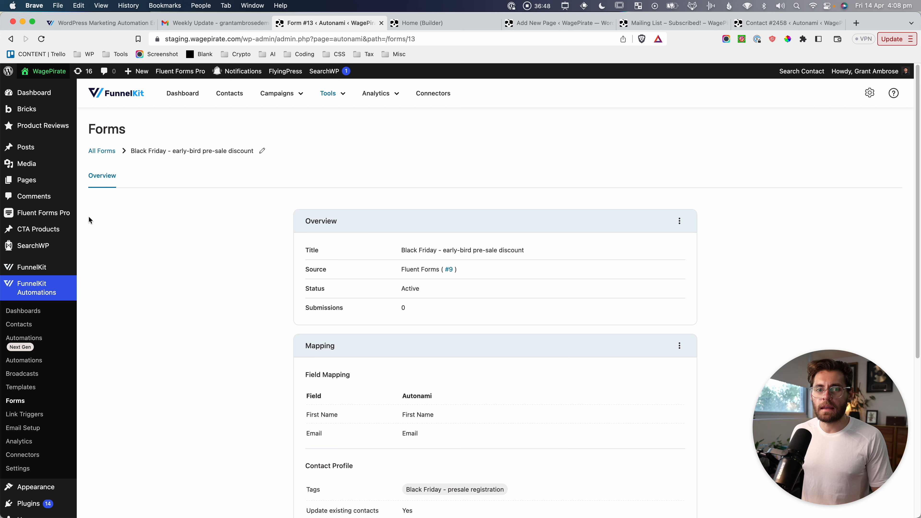
{"action": "mouse_move", "coordinate": [22, 213]}
{"action": "left_click", "coordinate": [104, 212], "text": "super"}
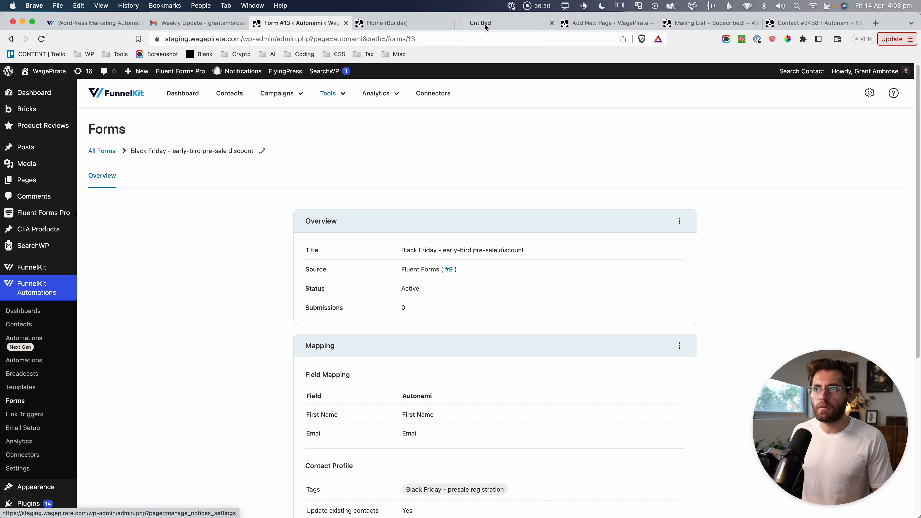
{"action": "left_click", "coordinate": [486, 23]}
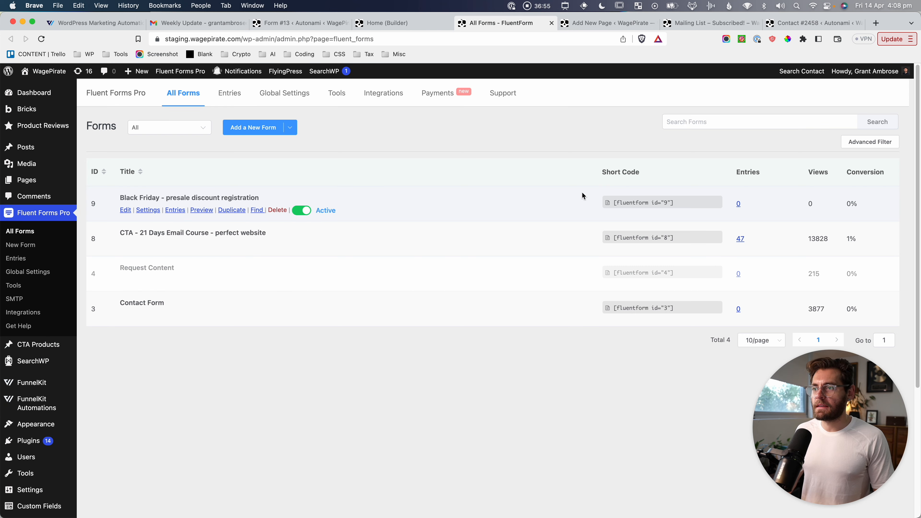
{"action": "left_click", "coordinate": [691, 202]}
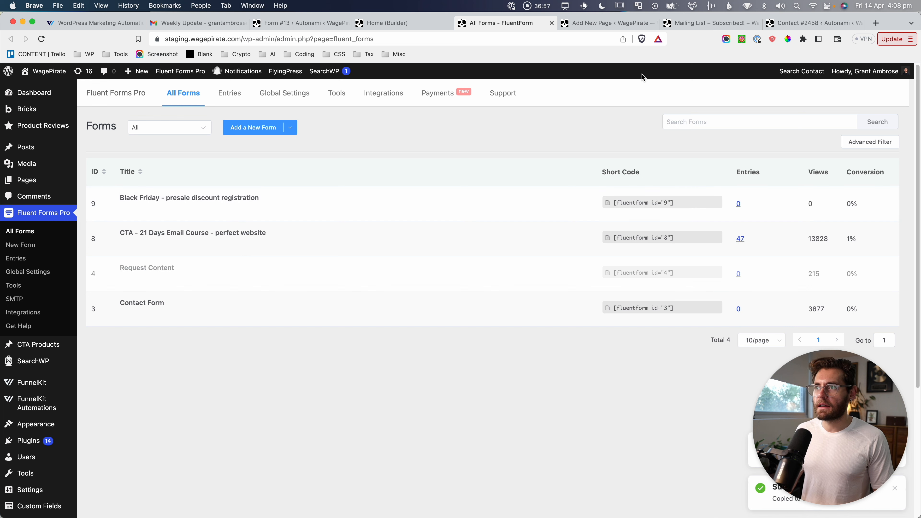
{"action": "key", "text": "ctrl+shift+Tab"}
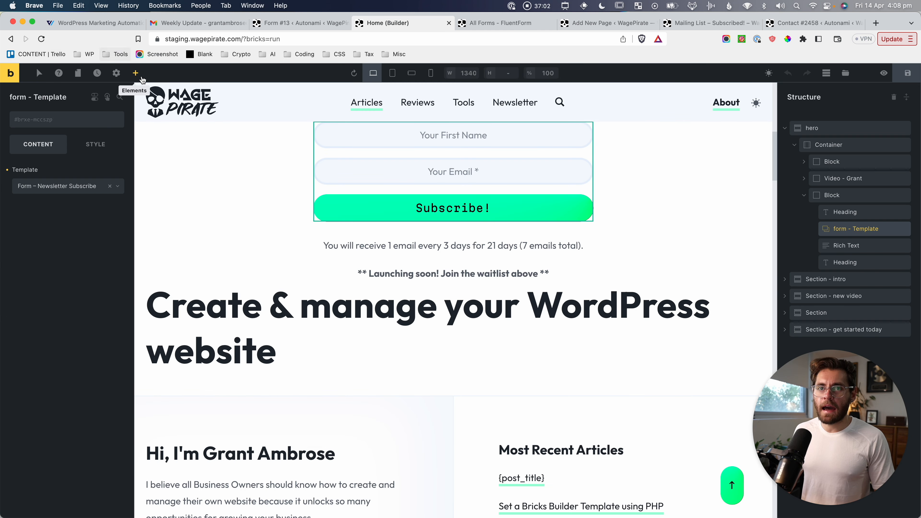
Add a Shortcode element with the Black Friday form shortcode and delete the old template form.
{"action": "left_click", "coordinate": [135, 73]}
{"action": "type", "text": "sh"}
{"action": "left_click_drag", "start_coordinate": [39, 141], "coordinate": [847, 239]}
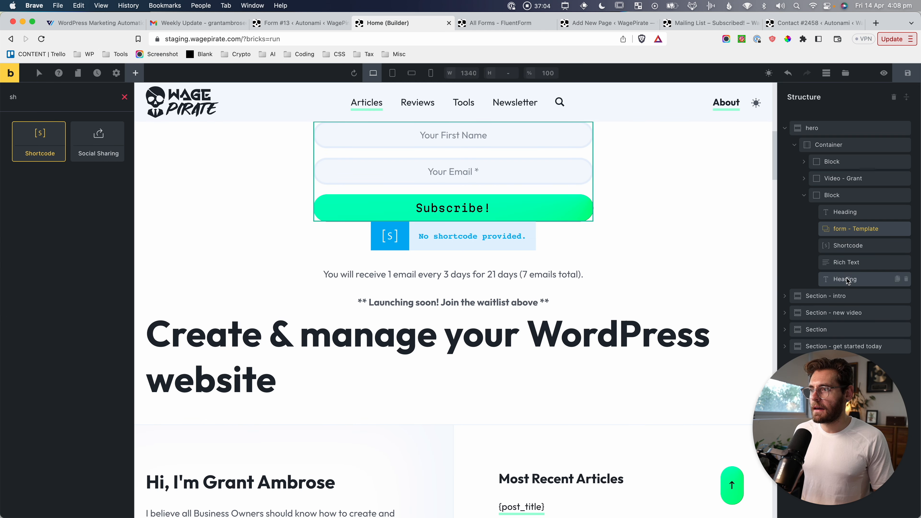
{"action": "left_click", "coordinate": [75, 181]}
{"action": "key", "text": "super+v"}
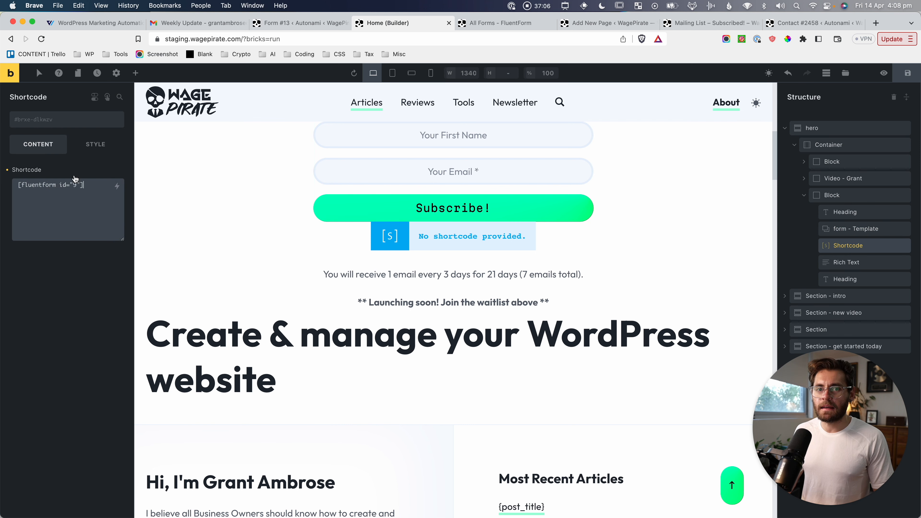
{"action": "left_click", "coordinate": [870, 230]}
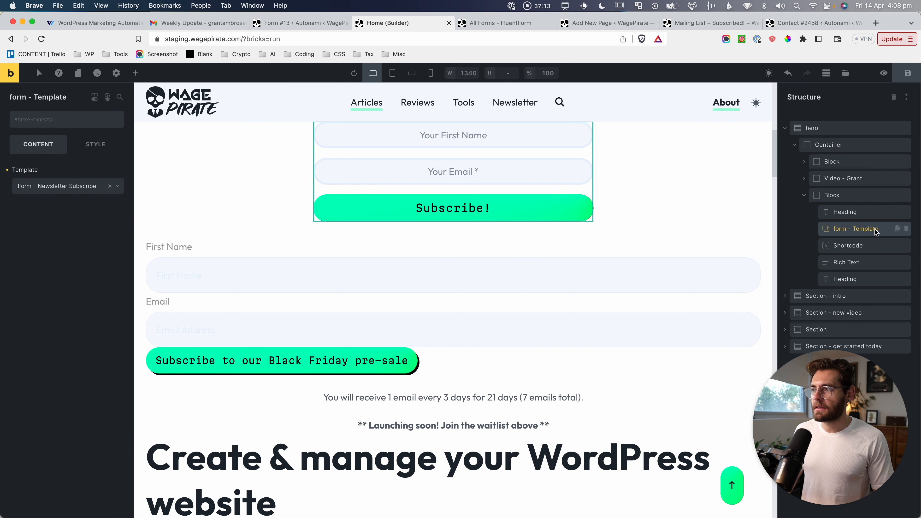
{"action": "left_click", "coordinate": [906, 229]}
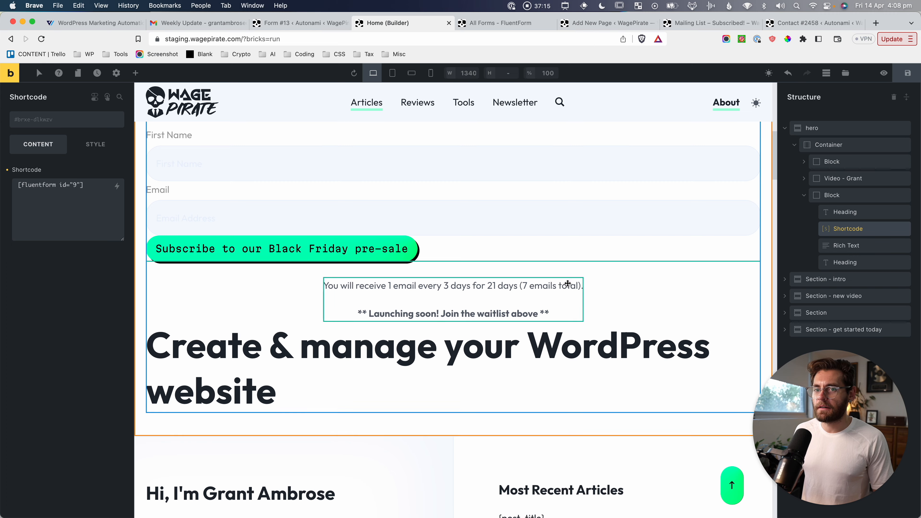
Cap the form's maximum width at the Content 2 preset and save the homepage.
{"action": "left_click", "coordinate": [96, 144]}
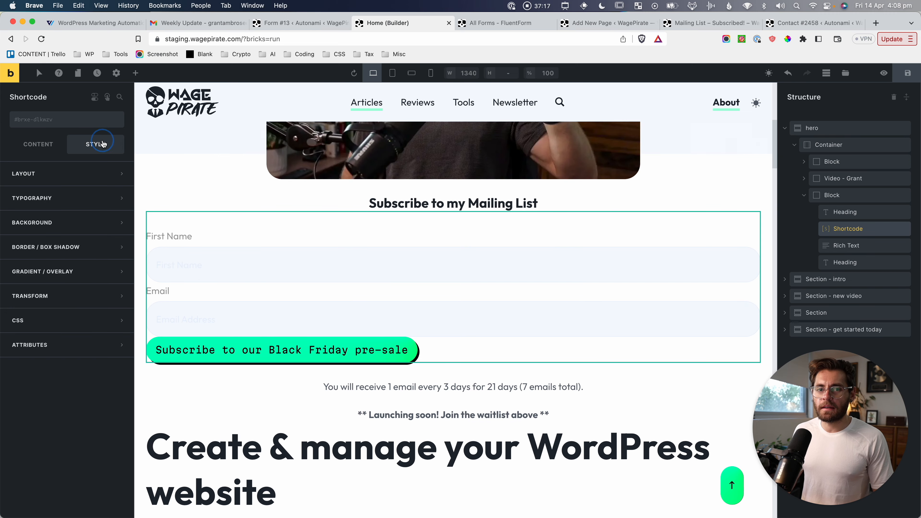
{"action": "left_click", "coordinate": [25, 173]}
{"action": "scroll", "coordinate": [64, 279], "scroll_direction": "down", "scroll_amount": 3}
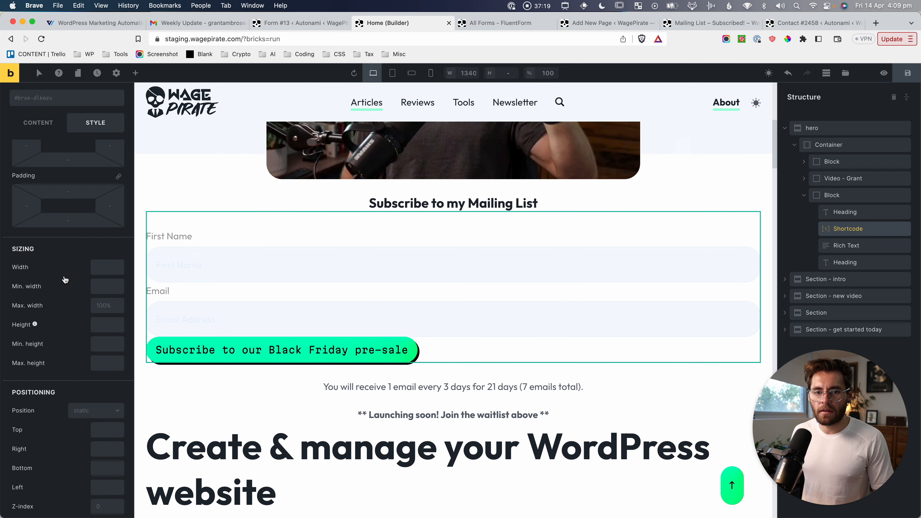
{"action": "right_click", "coordinate": [103, 310]}
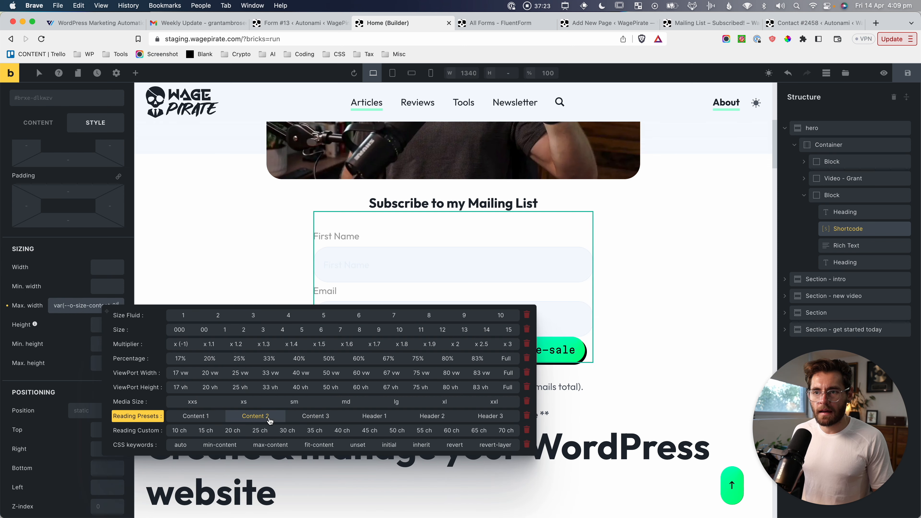
{"action": "left_click", "coordinate": [269, 416]}
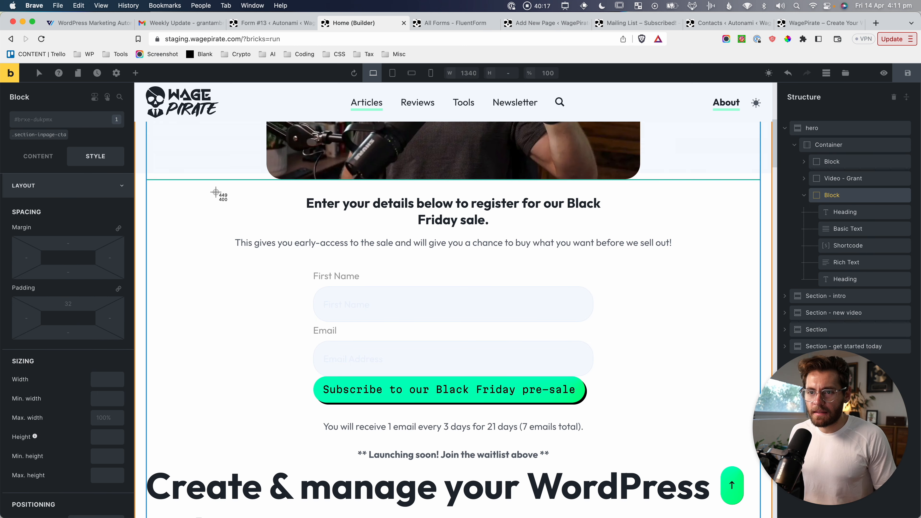
{"action": "left_click_drag", "start_coordinate": [216, 192], "coordinate": [705, 264]}
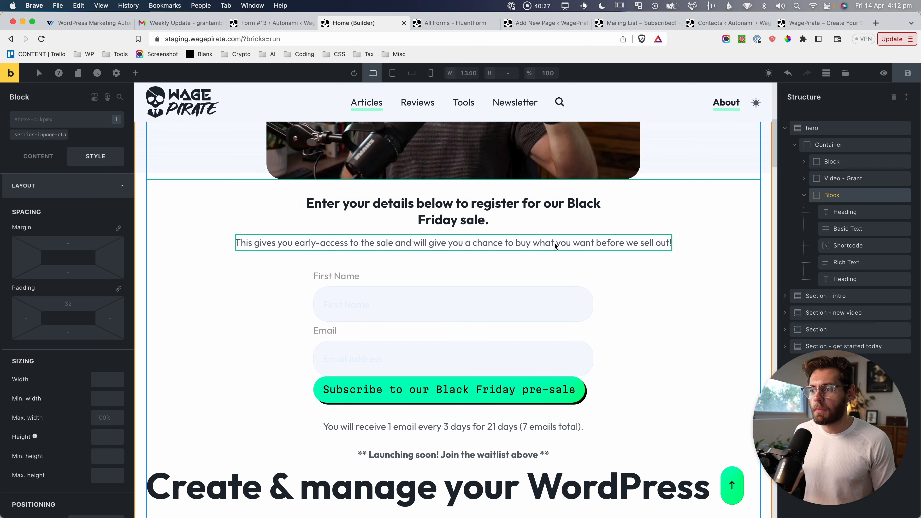
{"action": "left_click", "coordinate": [908, 74]}
{"action": "left_click", "coordinate": [826, 24]}
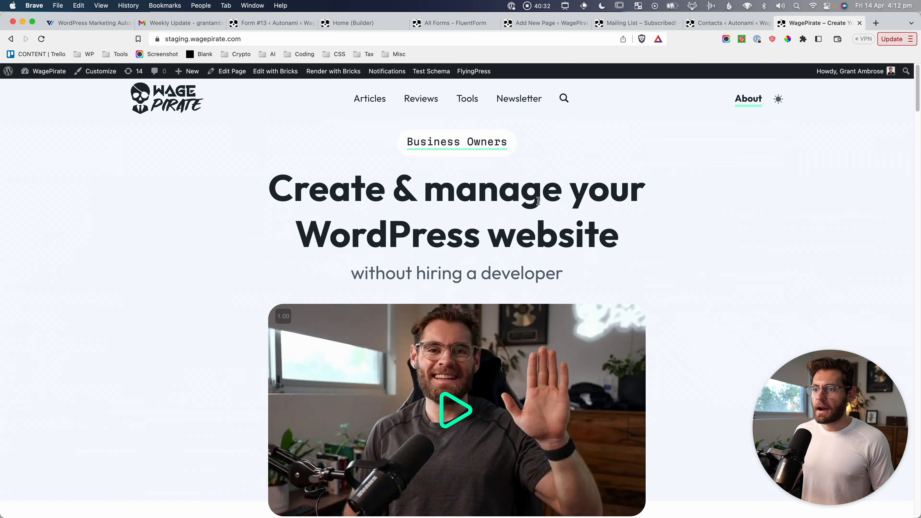
Reload the homepage, submit the form with a test first name and e-mail, and see the thank-you message.
{"action": "key", "text": "super+r"}
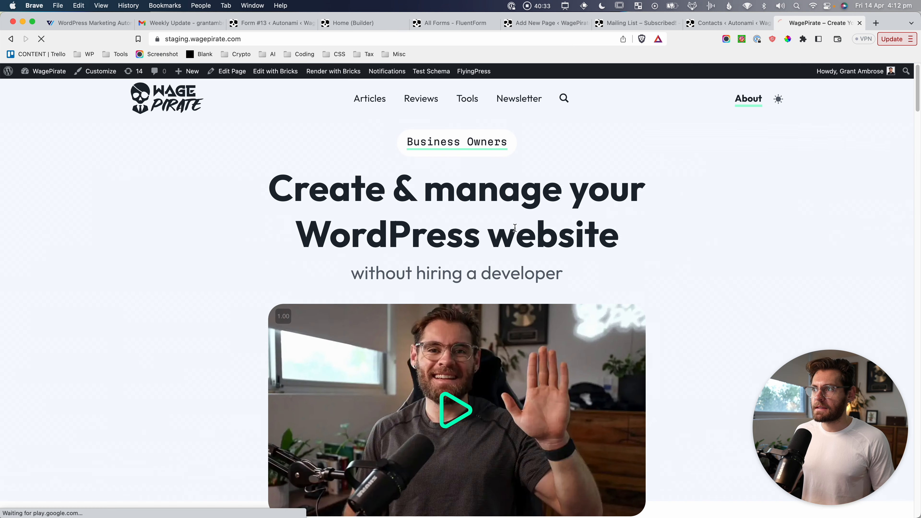
{"action": "scroll", "coordinate": [580, 254], "scroll_direction": "down", "scroll_amount": 10}
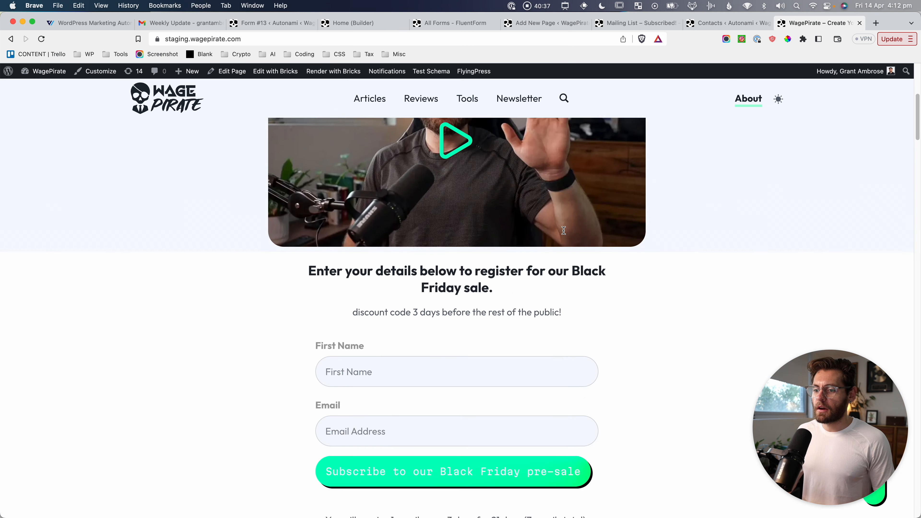
{"action": "scroll", "coordinate": [563, 250], "scroll_direction": "down", "scroll_amount": 1}
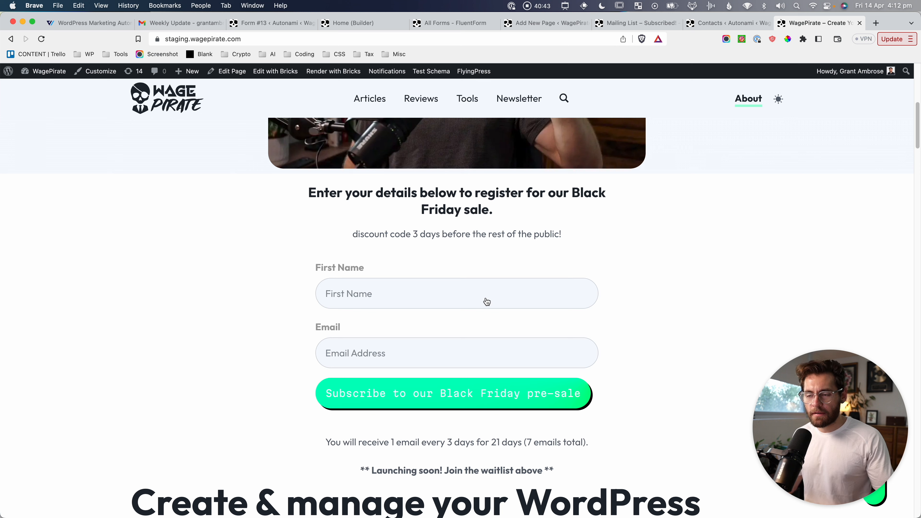
{"action": "left_click", "coordinate": [420, 295]}
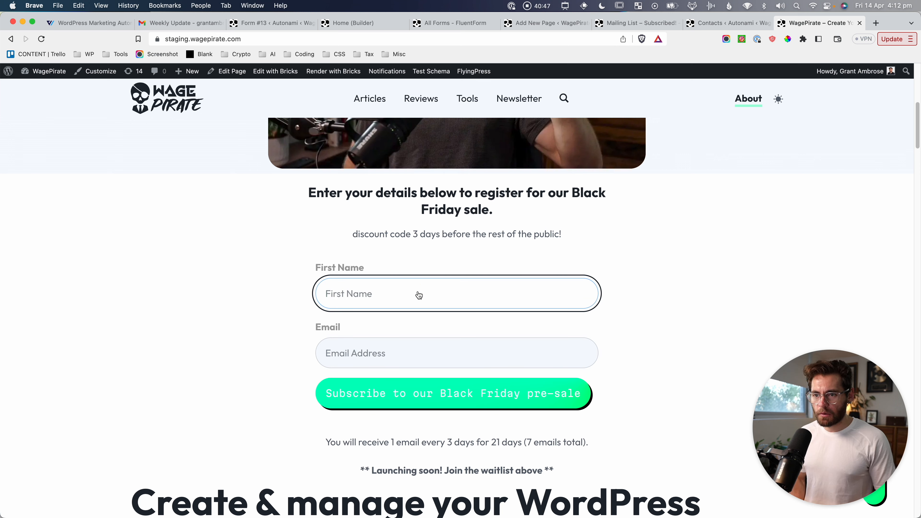
{"action": "type", "text": "Grant"}
{"action": "left_click", "coordinate": [526, 346]}
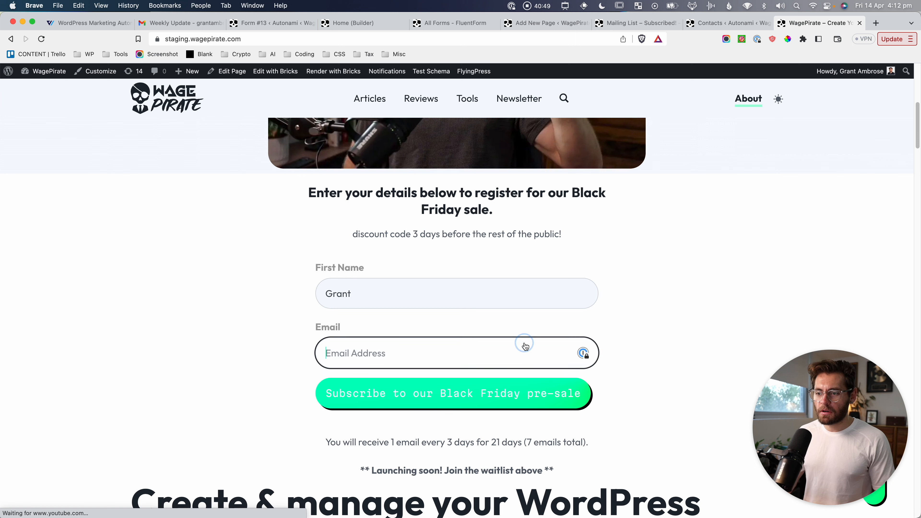
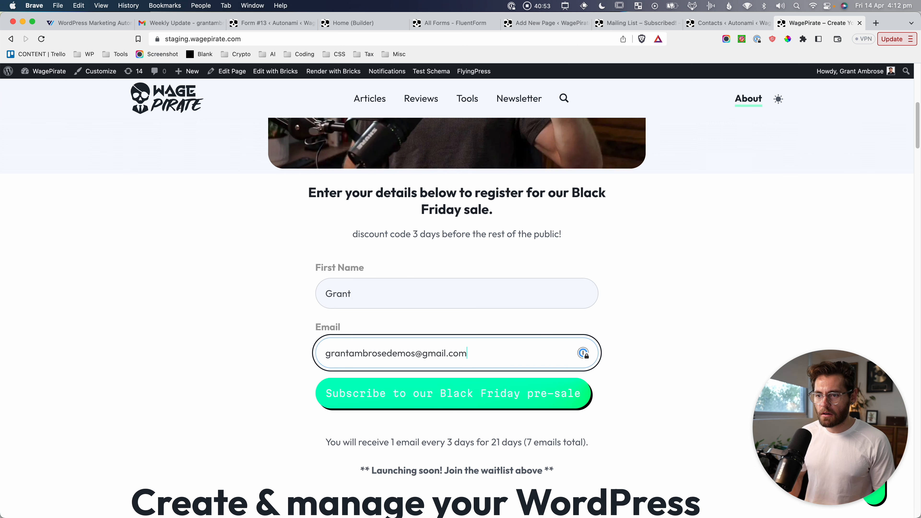
{"action": "left_click", "coordinate": [483, 396]}
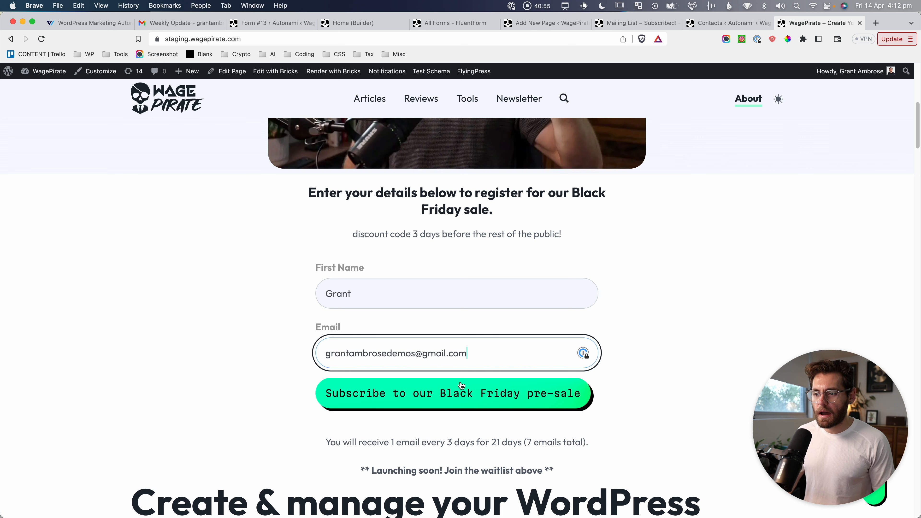
{"action": "left_click", "coordinate": [486, 395]}
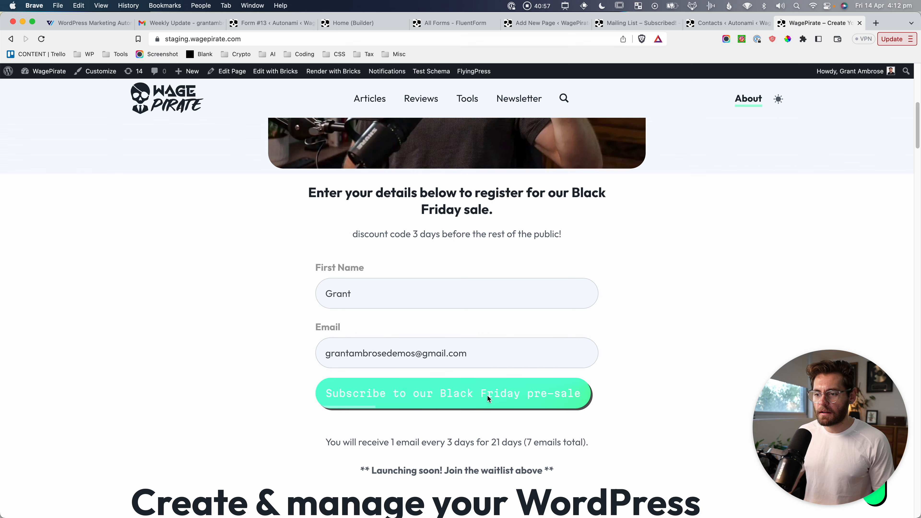
{"action": "left_click_drag", "start_coordinate": [329, 268], "coordinate": [355, 286]}
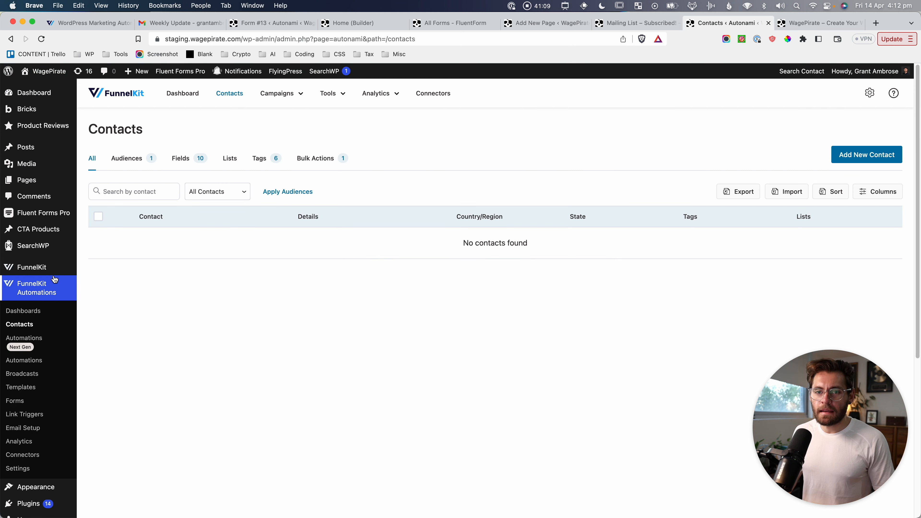
Refresh Contacts, open the new unverified test contact's profile, and screenshot its header.
{"action": "key", "text": "super+r"}
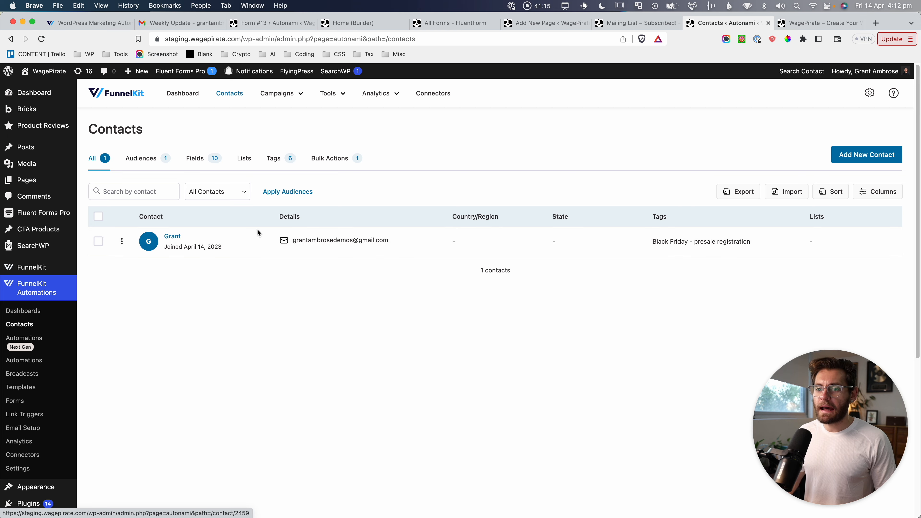
{"action": "left_click", "coordinate": [170, 236]}
{"action": "key", "text": "super+shift+4"}
{"action": "left_click_drag", "start_coordinate": [128, 174], "coordinate": [279, 224]}
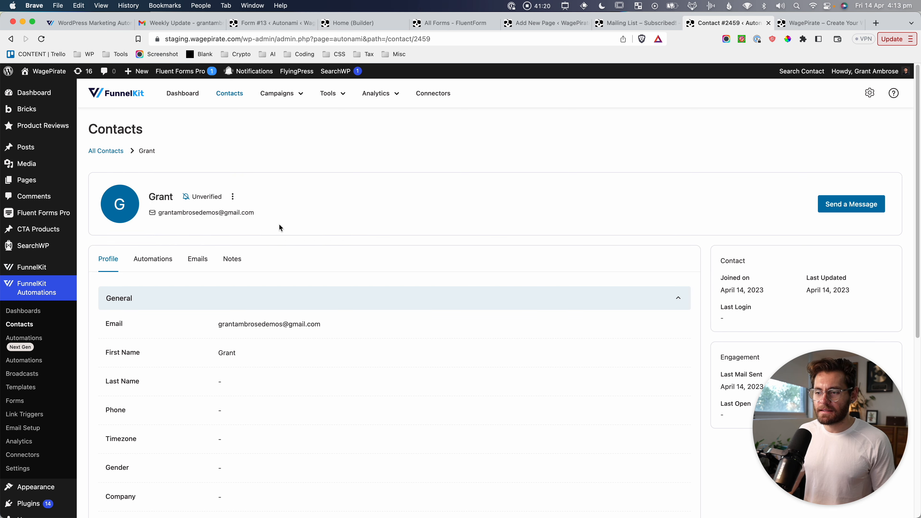
{"action": "left_click", "coordinate": [386, 96]}
Open the 'Confirm you wish to get our Black Friday early-bird code' email in the Gmail inbox.
{"action": "left_click", "coordinate": [198, 24]}
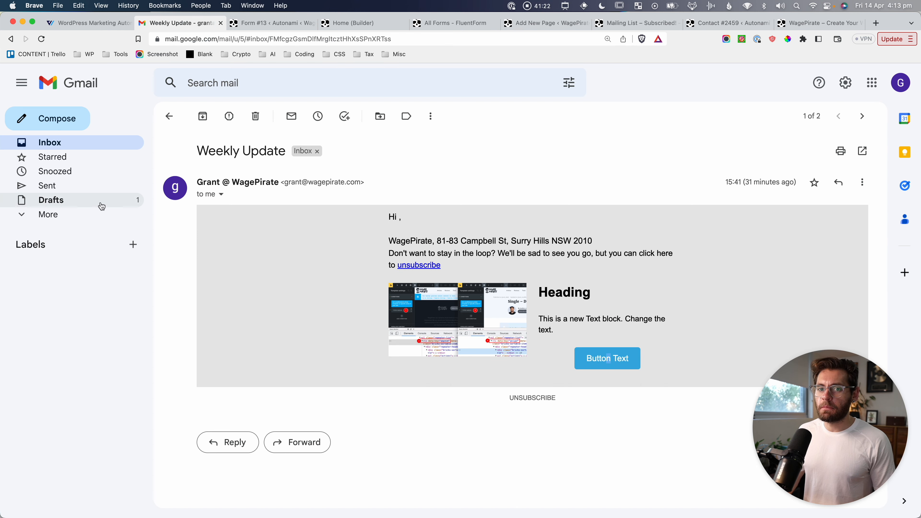
{"action": "left_click", "coordinate": [84, 150]}
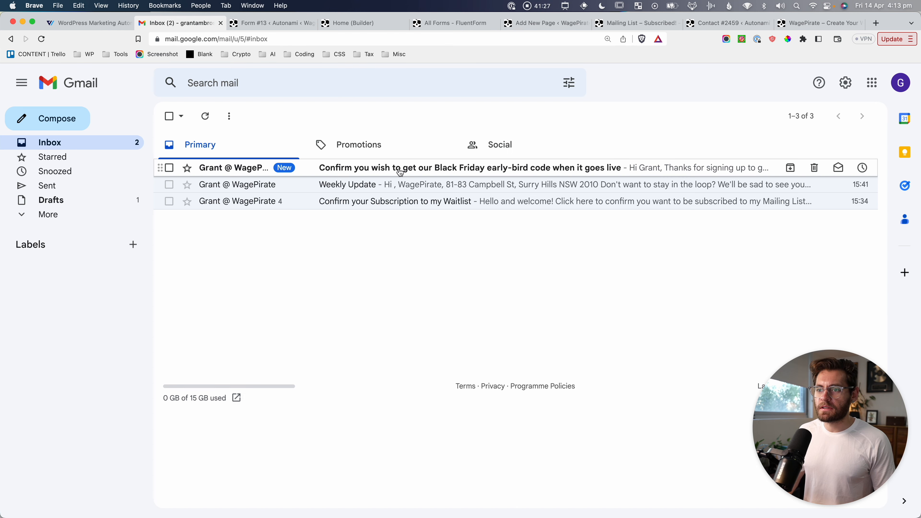
{"action": "left_click", "coordinate": [578, 170]}
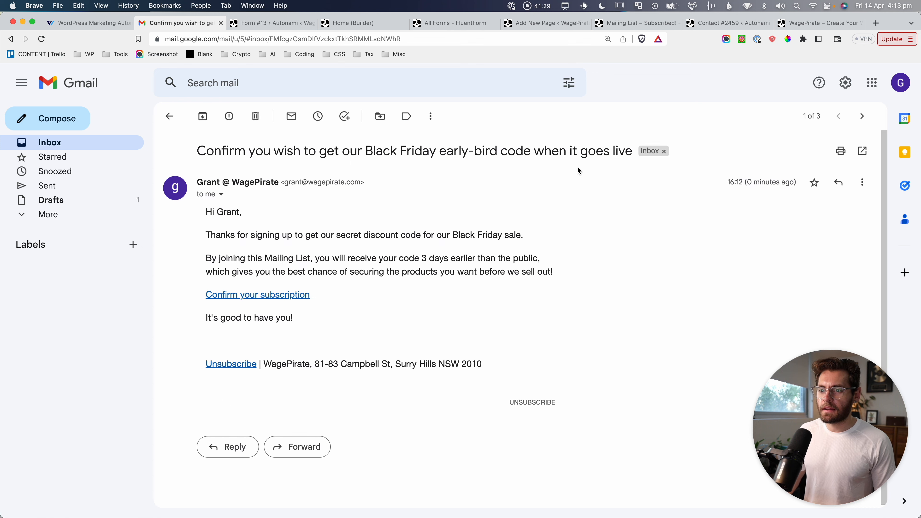
{"action": "left_click_drag", "start_coordinate": [255, 235], "coordinate": [346, 244]}
{"action": "left_click", "coordinate": [368, 242]}
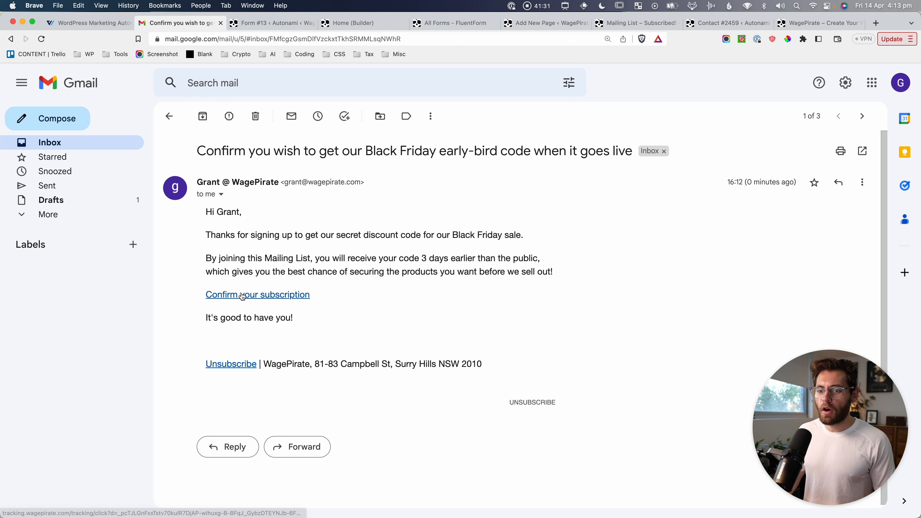
Confirm the subscription, check the Subscribed thank-you page, and refresh the contact's profile.
{"action": "left_click", "coordinate": [276, 296]}
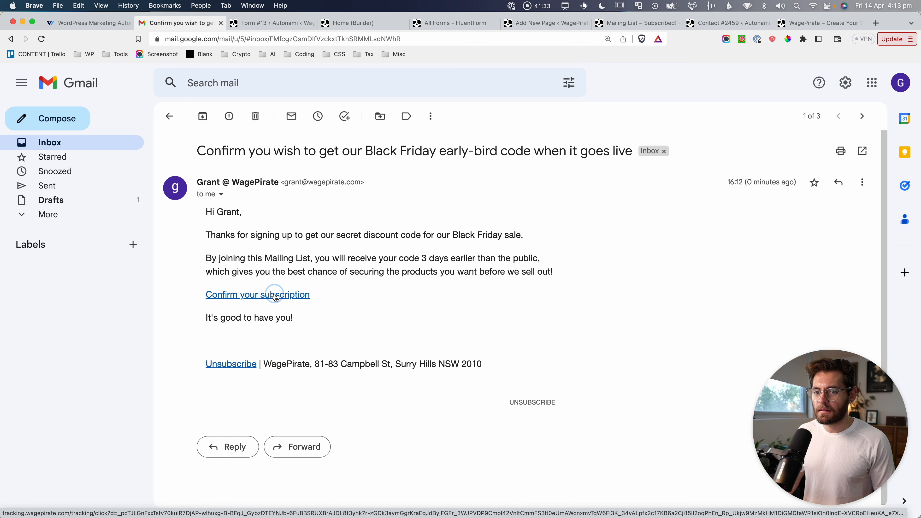
{"action": "left_click_drag", "start_coordinate": [357, 136], "coordinate": [703, 151]}
{"action": "left_click", "coordinate": [702, 150]}
{"action": "left_click_drag", "start_coordinate": [307, 237], "coordinate": [403, 238]}
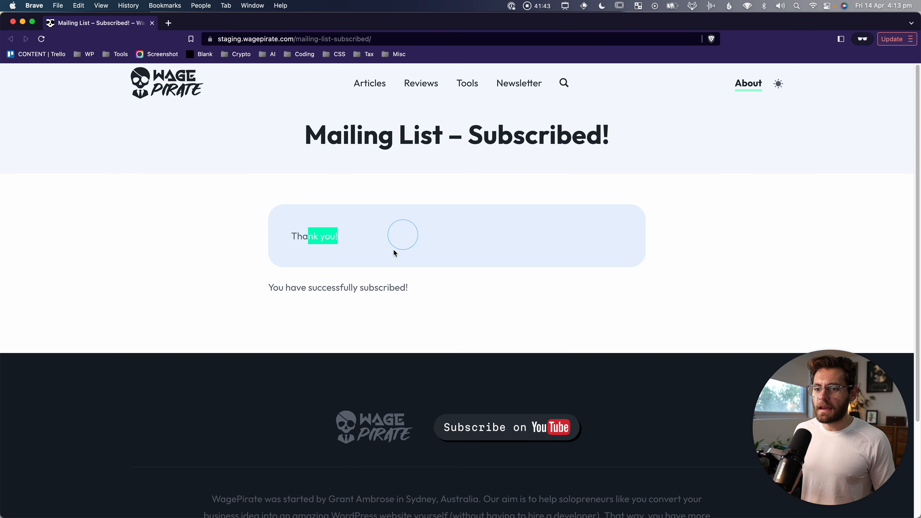
{"action": "left_click_drag", "start_coordinate": [285, 287], "coordinate": [447, 291]}
{"action": "left_click", "coordinate": [326, 324]}
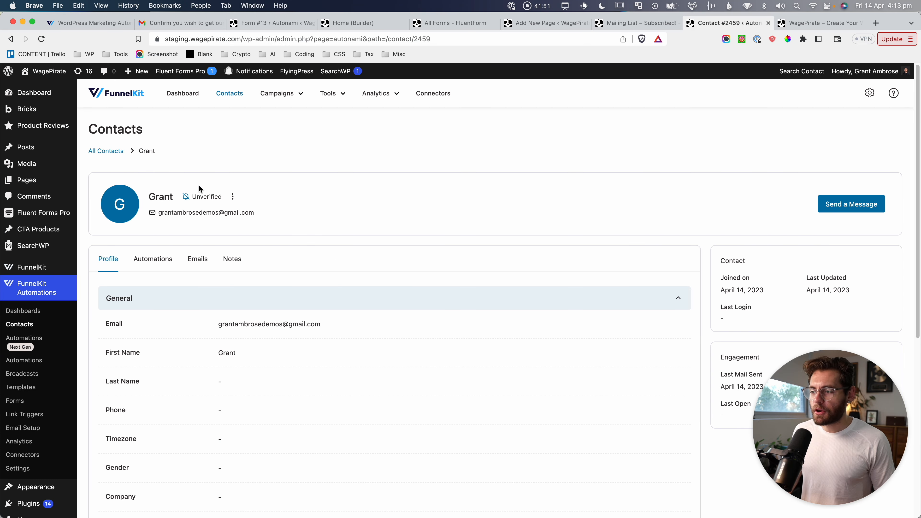
{"action": "key", "text": "super+r"}
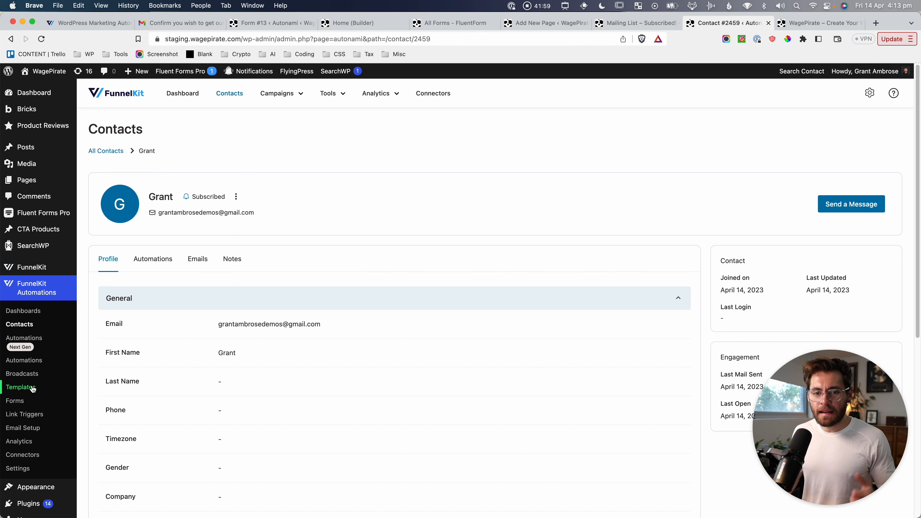
{"action": "key", "text": "super+shift+4"}
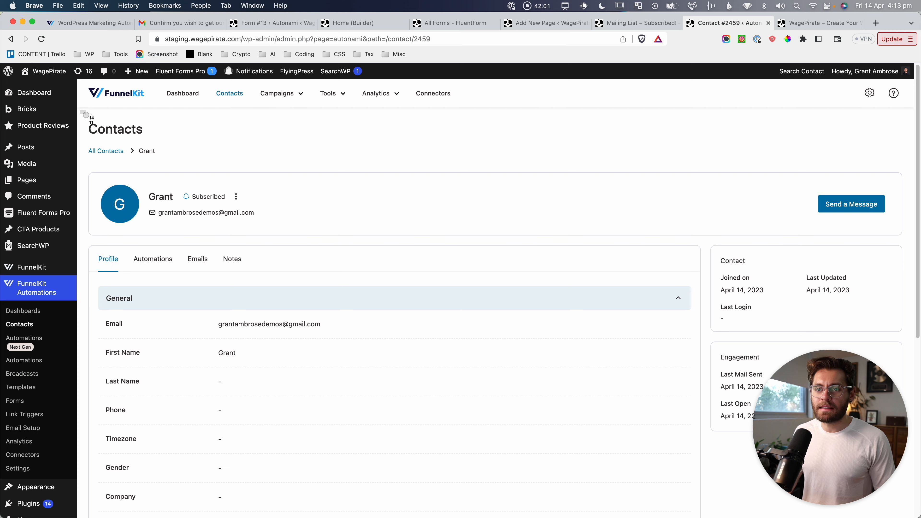
{"action": "left_click_drag", "start_coordinate": [80, 110], "coordinate": [279, 239]}
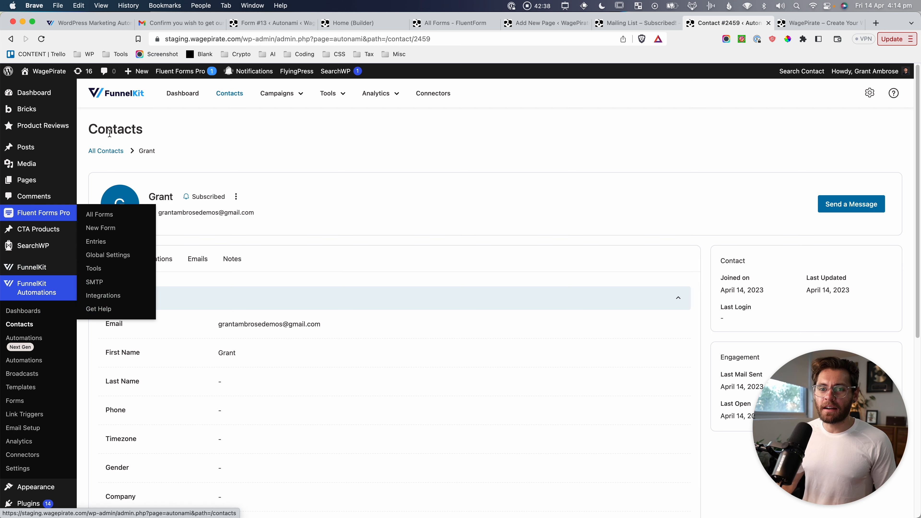
Delete the test contact from All Contacts.
{"action": "left_click", "coordinate": [118, 150]}
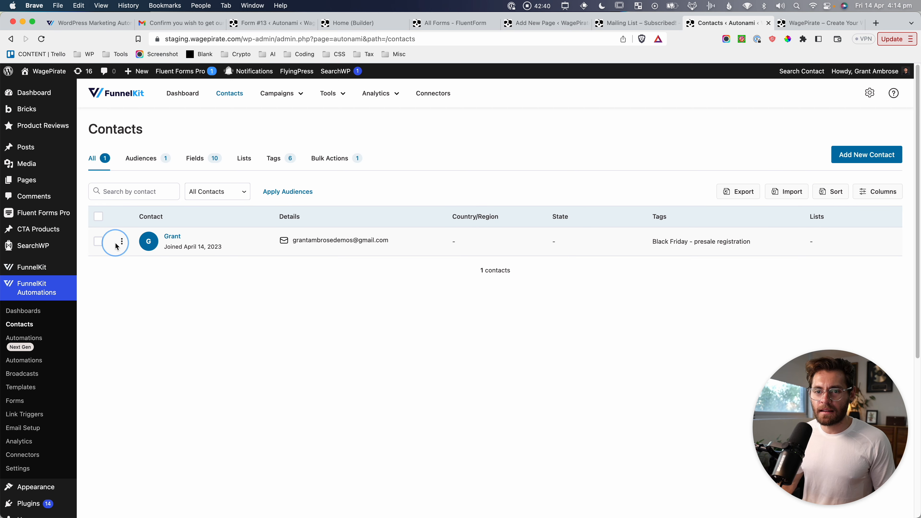
{"action": "left_click", "coordinate": [122, 242]}
{"action": "left_click", "coordinate": [147, 316]}
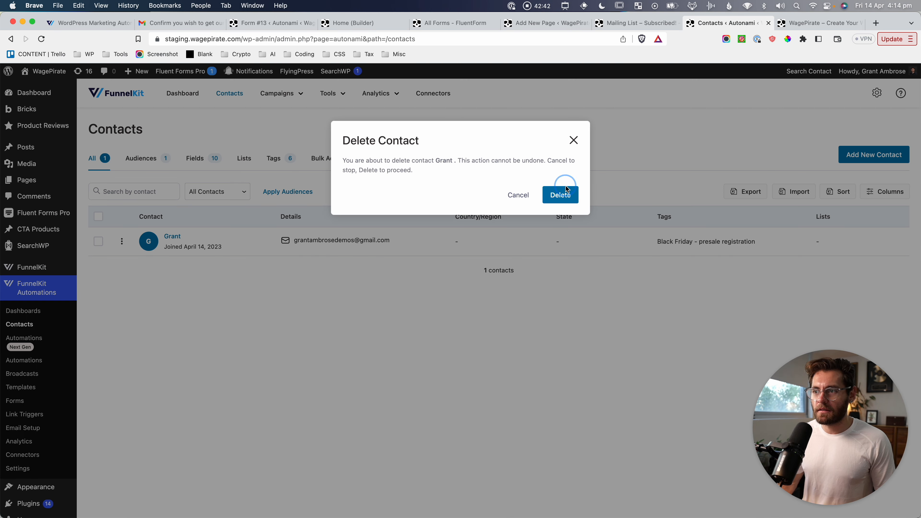
{"action": "left_click", "coordinate": [560, 193]}
Delete the Black Friday early-bird pre-sale form, then show the Fluent Forms All Forms list.
{"action": "left_click", "coordinate": [19, 403]}
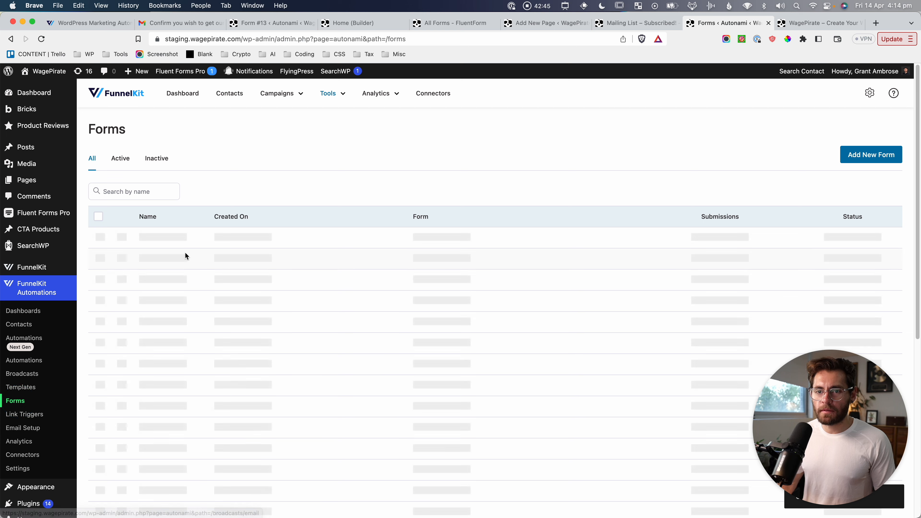
{"action": "left_click", "coordinate": [122, 237]}
{"action": "left_click", "coordinate": [145, 274]}
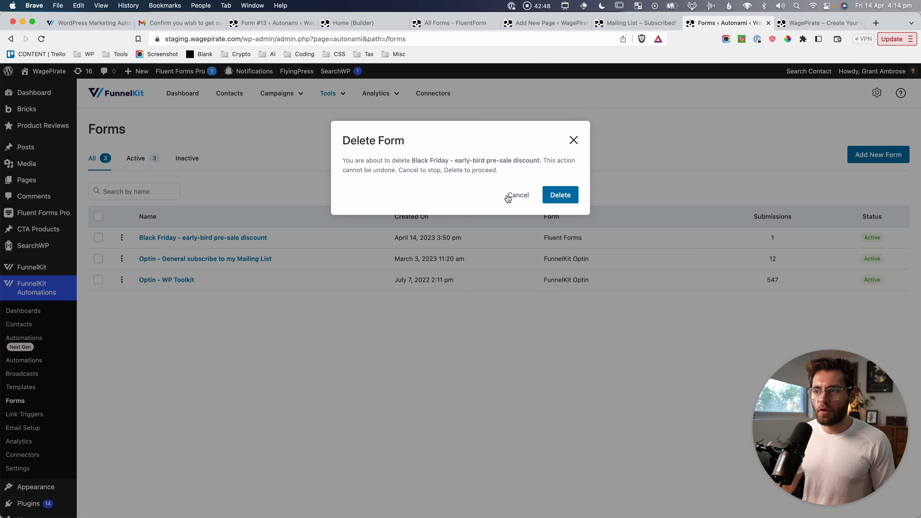
{"action": "left_click", "coordinate": [556, 196]}
{"action": "left_click", "coordinate": [52, 210]}
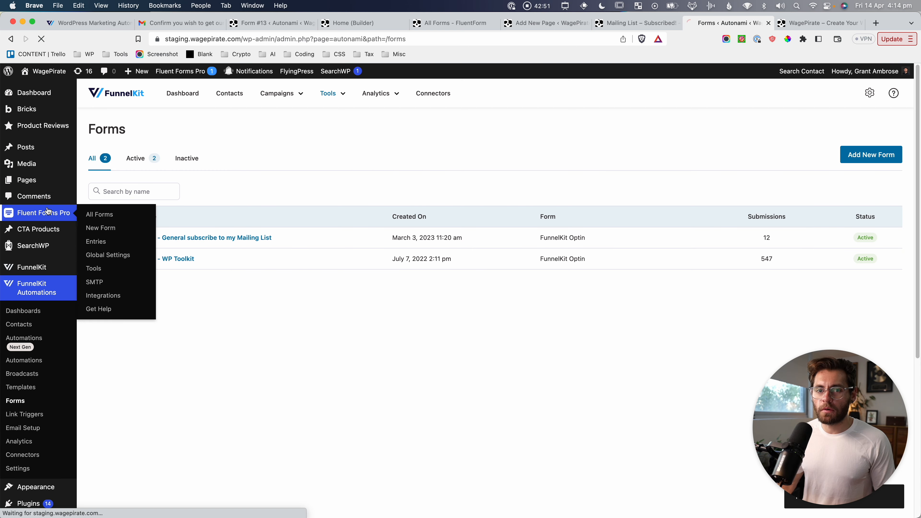
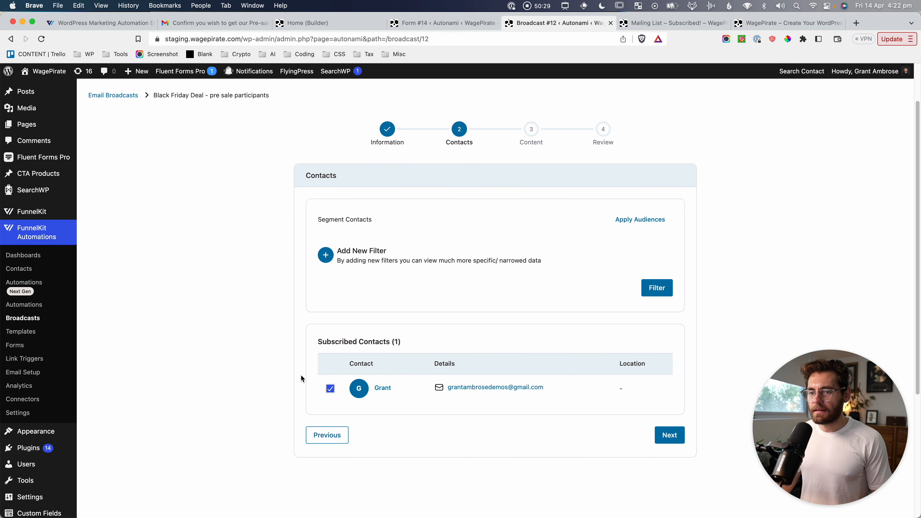
Screenshot the broadcast's Contacts step and glance at the saved audiences list.
{"action": "key", "text": "super+shift+4"}
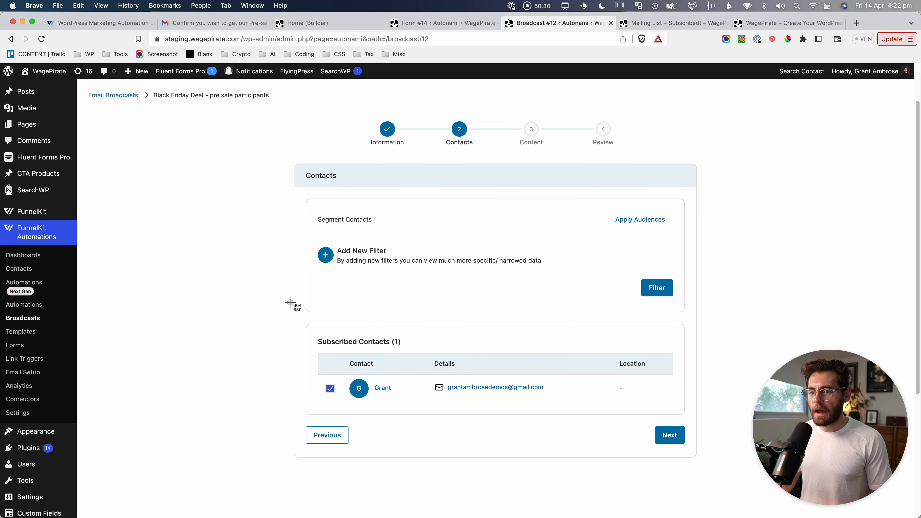
{"action": "left_click_drag", "start_coordinate": [302, 314], "coordinate": [720, 474]}
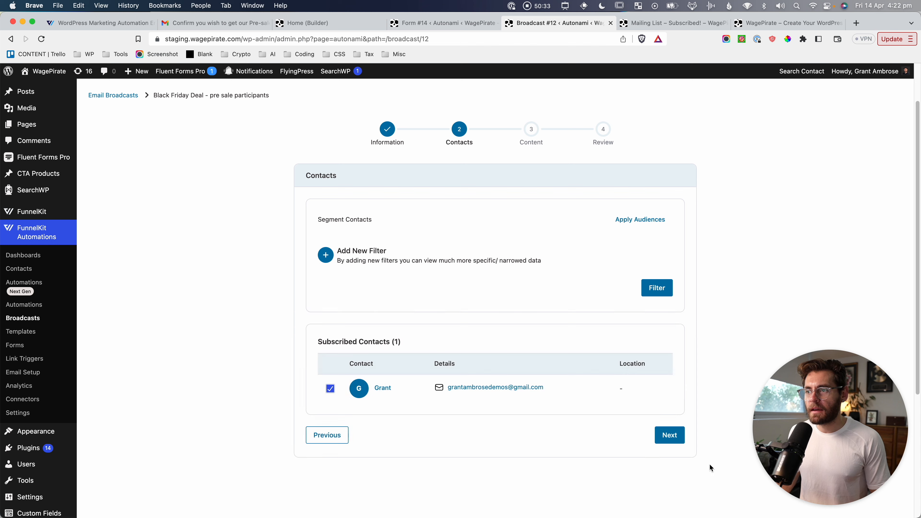
{"action": "left_click", "coordinate": [638, 227]}
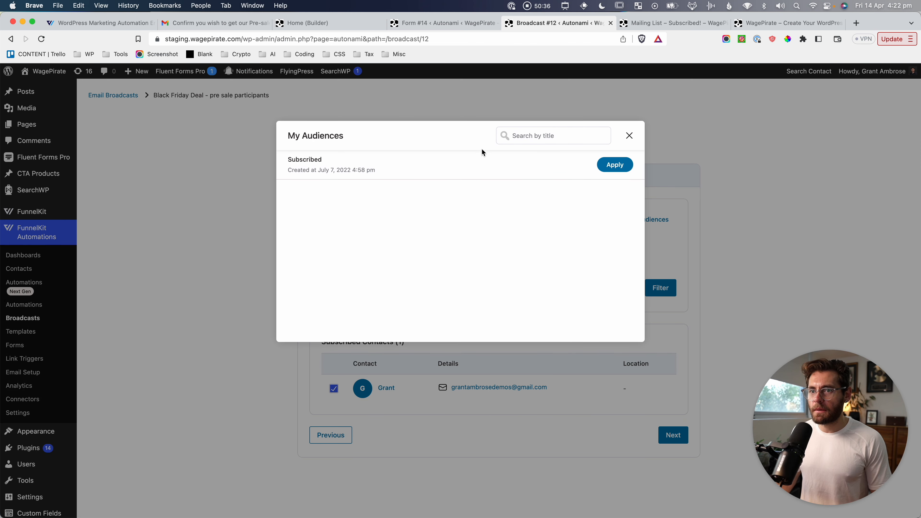
{"action": "left_click", "coordinate": [629, 135]}
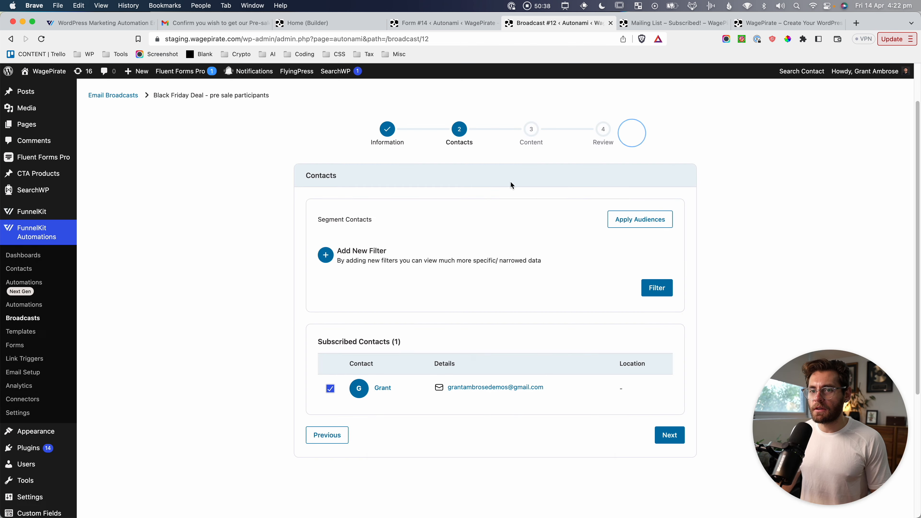
Open Contacts in a new browser tab and show its Audiences page.
{"action": "right_click", "coordinate": [21, 269]}
{"action": "left_click", "coordinate": [39, 275]}
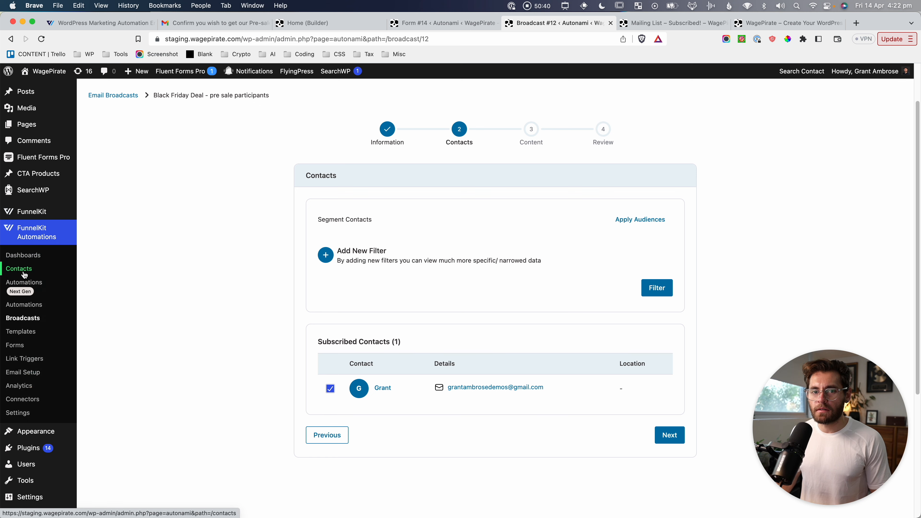
{"action": "left_click", "coordinate": [603, 23]}
{"action": "left_click", "coordinate": [152, 162]}
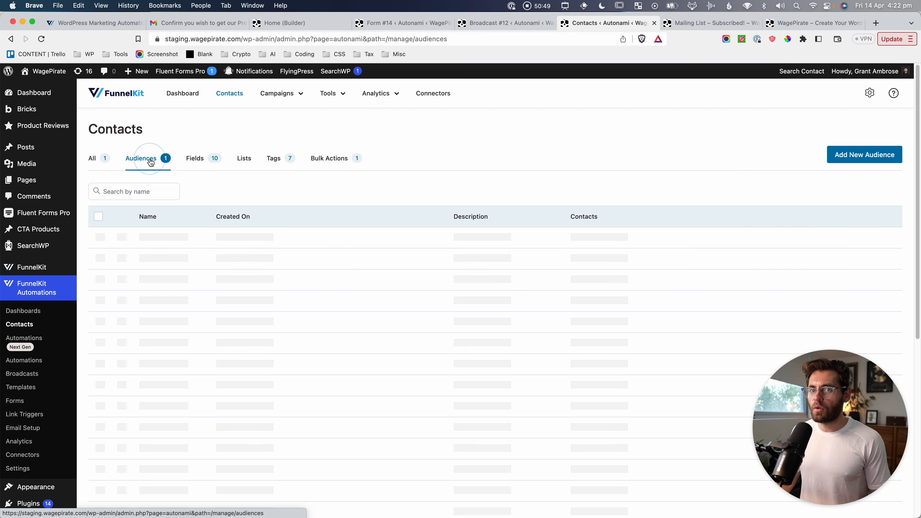
Start a new audience named 'Subscribed last 30 days'.
{"action": "left_click", "coordinate": [860, 162]}
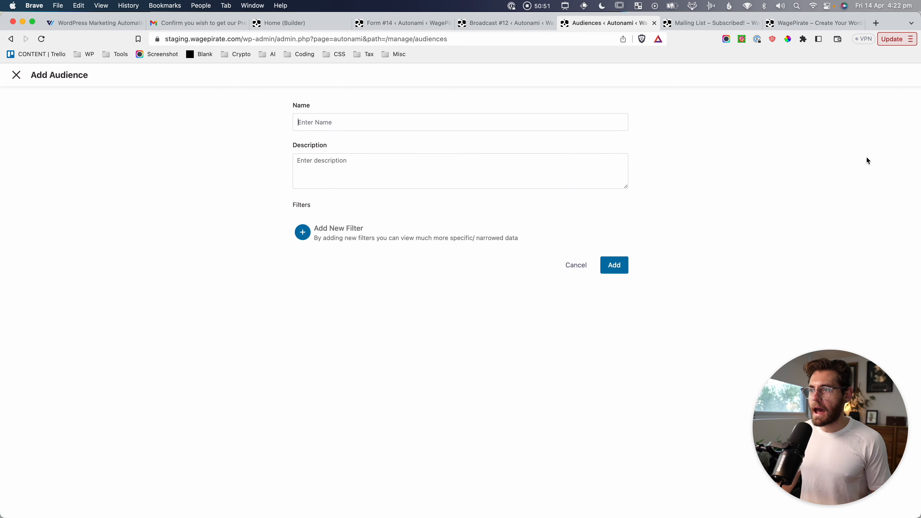
{"action": "left_click", "coordinate": [330, 119]}
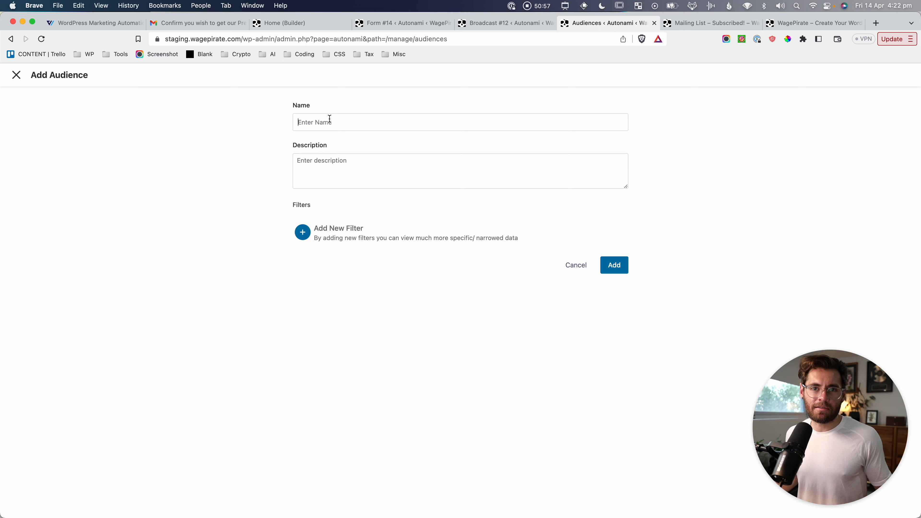
{"action": "type", "text": "Subsc"}
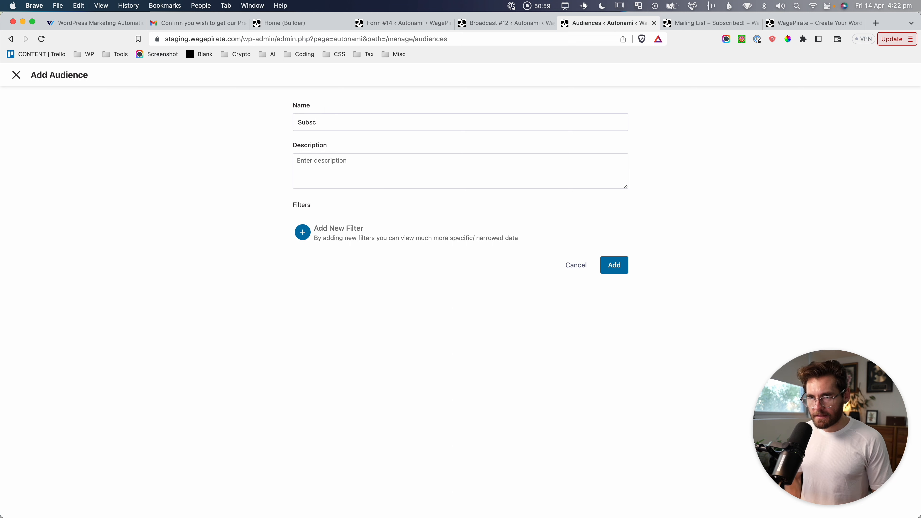
{"action": "type", "text": "ribed last 30 days"}
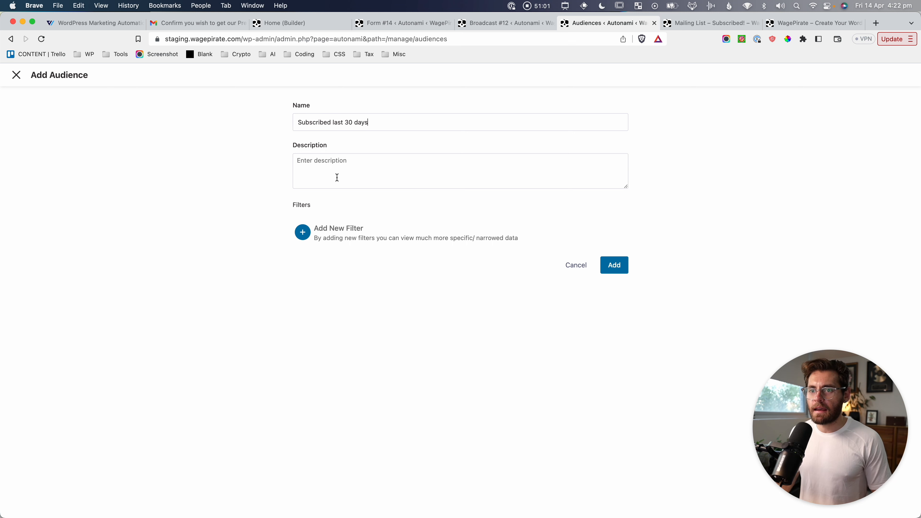
Filter the audience by Contact Created (Days) in the past 30 and save it.
{"action": "left_click", "coordinate": [303, 232]}
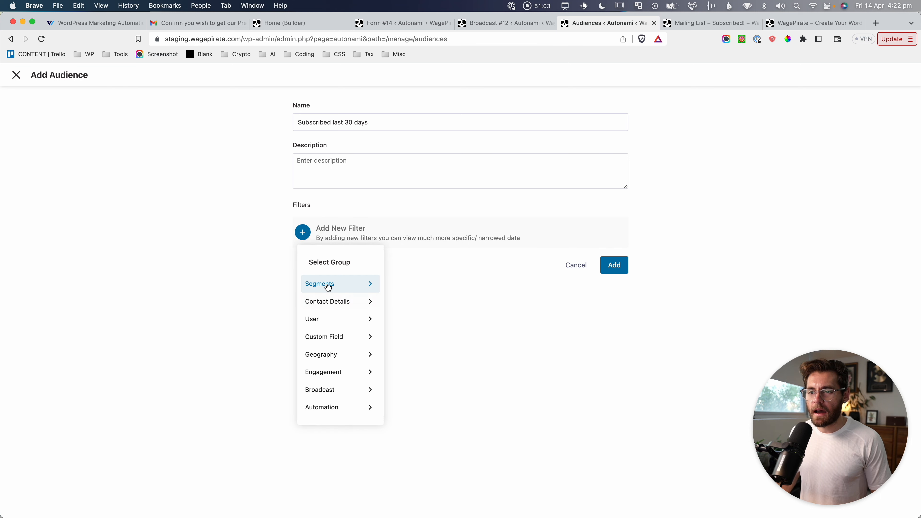
{"action": "left_click", "coordinate": [325, 315]}
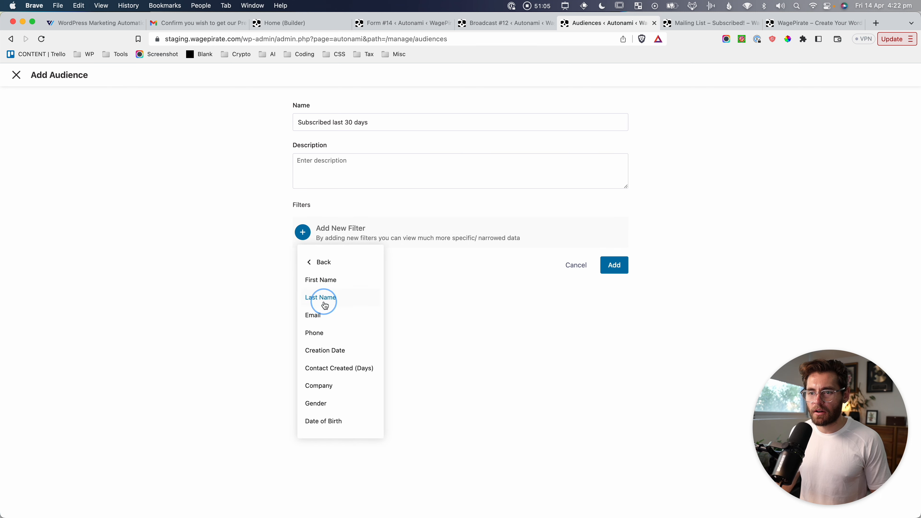
{"action": "left_click", "coordinate": [342, 370]}
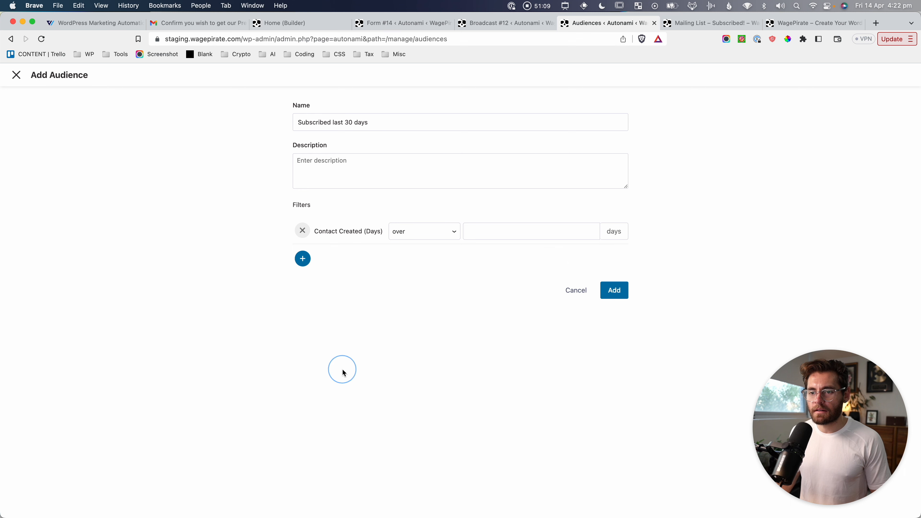
{"action": "left_click", "coordinate": [497, 226]}
{"action": "type", "text": "30"}
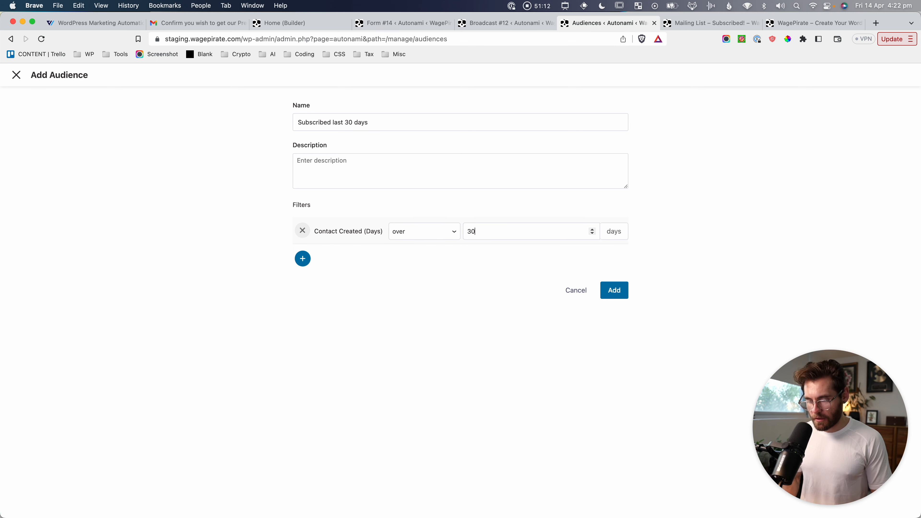
{"action": "left_click", "coordinate": [433, 235]}
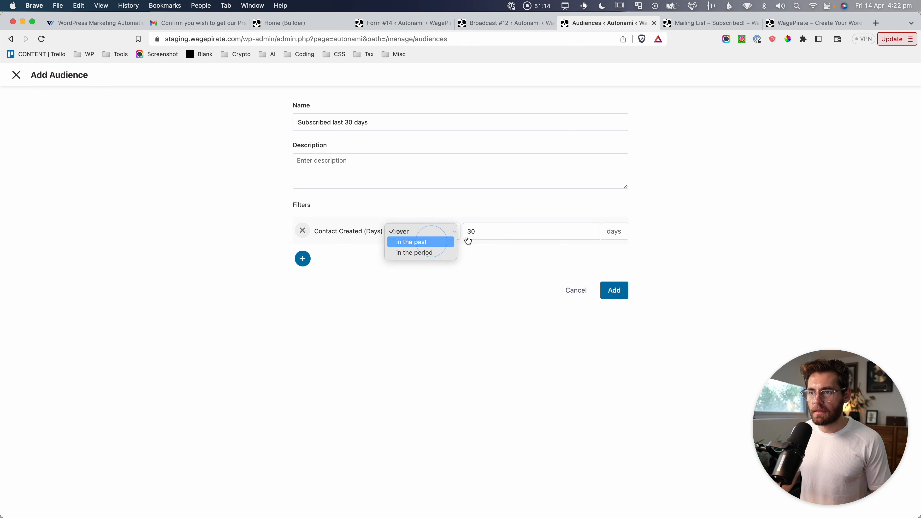
{"action": "left_click", "coordinate": [450, 242]}
{"action": "left_click", "coordinate": [617, 296]}
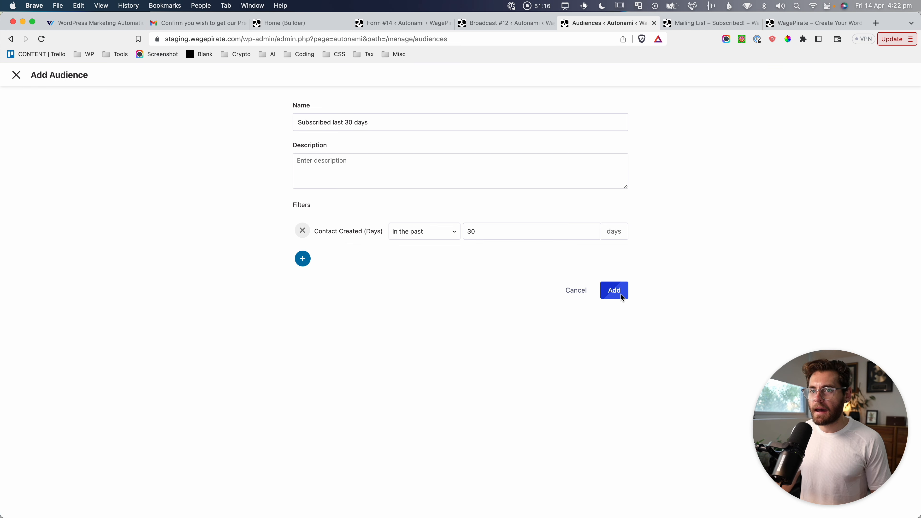
Screenshot the audiences list and return to the broadcast's Contacts step.
{"action": "key", "text": "super+shift+4"}
{"action": "left_click_drag", "start_coordinate": [97, 210], "coordinate": [727, 253]}
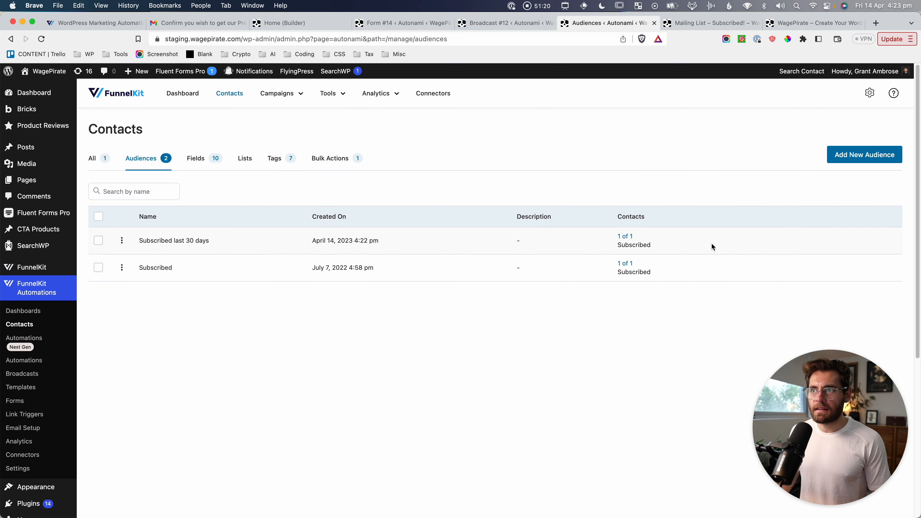
{"action": "left_click", "coordinate": [482, 23]}
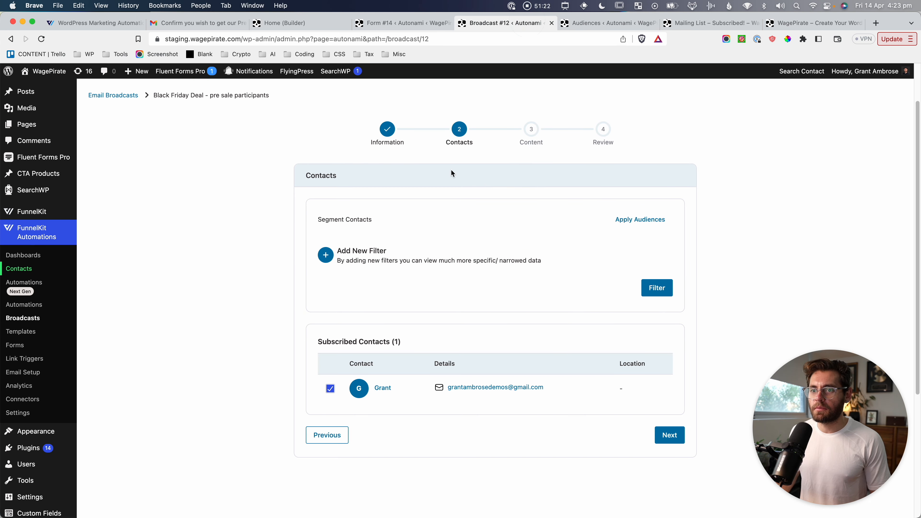
Apply the Subscribed last 30 days audience, then remove its contact-created filter.
{"action": "left_click", "coordinate": [631, 220]}
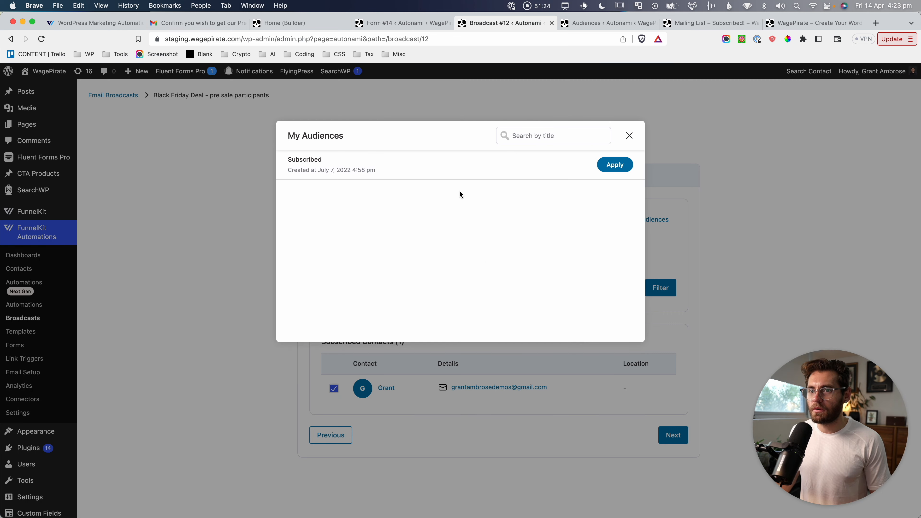
{"action": "left_click", "coordinate": [616, 165]}
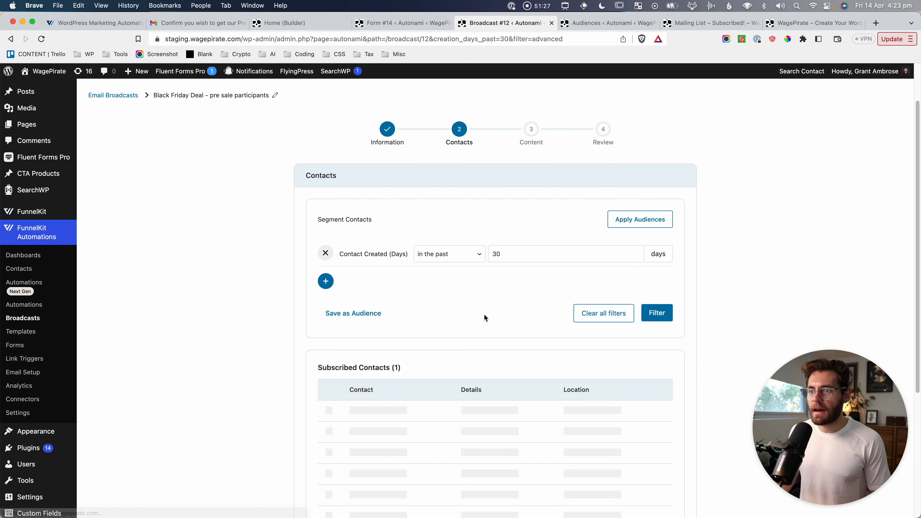
{"action": "left_click", "coordinate": [327, 254]}
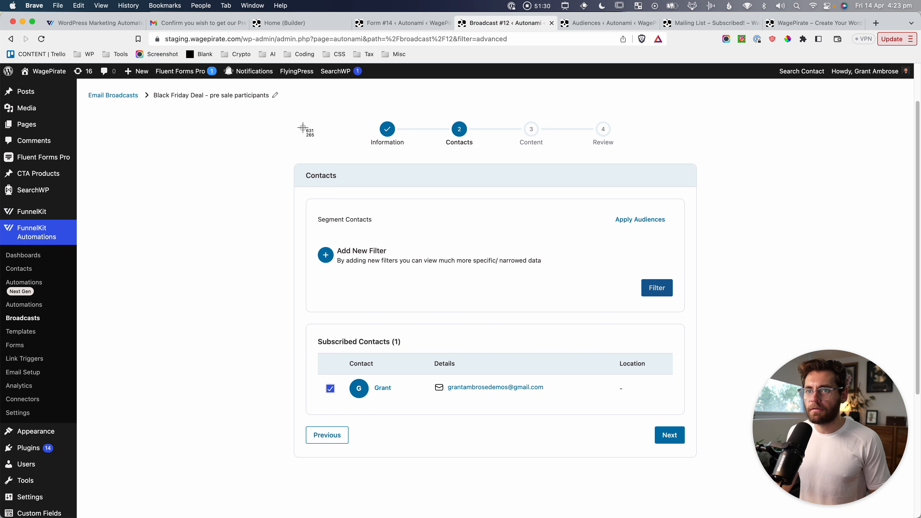
{"action": "left_click_drag", "start_coordinate": [288, 108], "coordinate": [711, 351]}
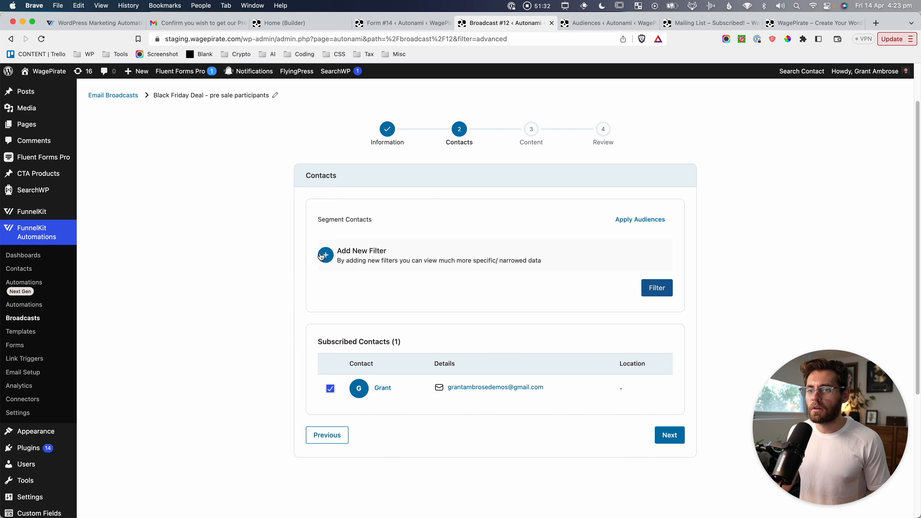
Add a Tags filter and search for 'black fri' to see matching tags.
{"action": "left_click", "coordinate": [332, 255]}
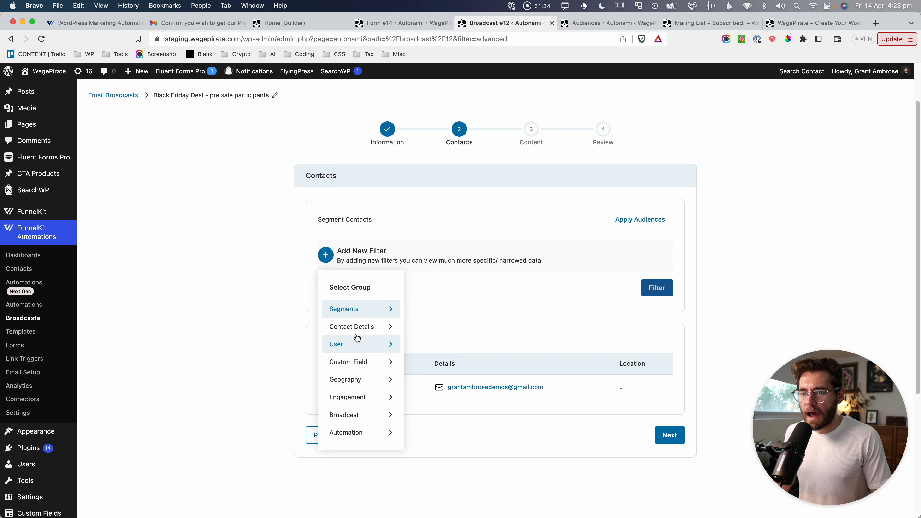
{"action": "left_click", "coordinate": [354, 309]}
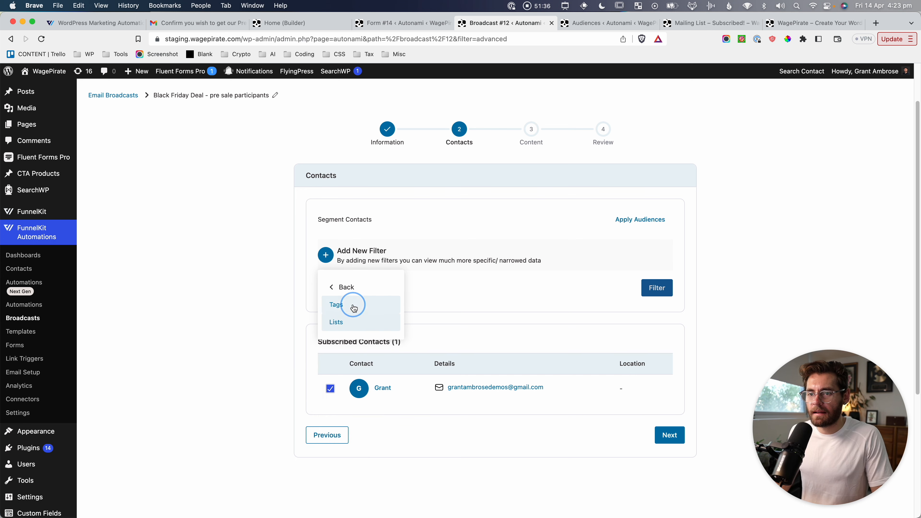
{"action": "left_click", "coordinate": [353, 305]}
{"action": "left_click", "coordinate": [515, 253]}
{"action": "type", "text": "black frie"}
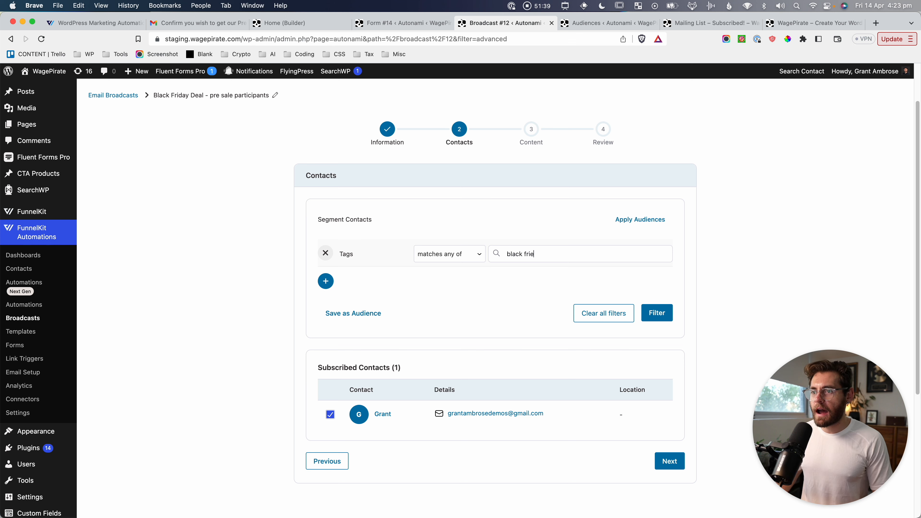
{"action": "key", "text": "BackSpace"}
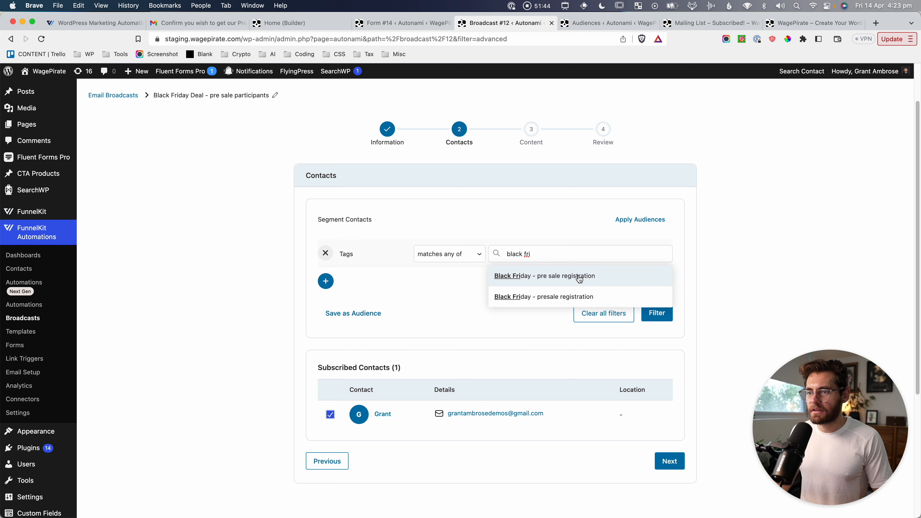
{"action": "key", "text": "super+shift+4"}
{"action": "left_click_drag", "start_coordinate": [475, 237], "coordinate": [619, 313]}
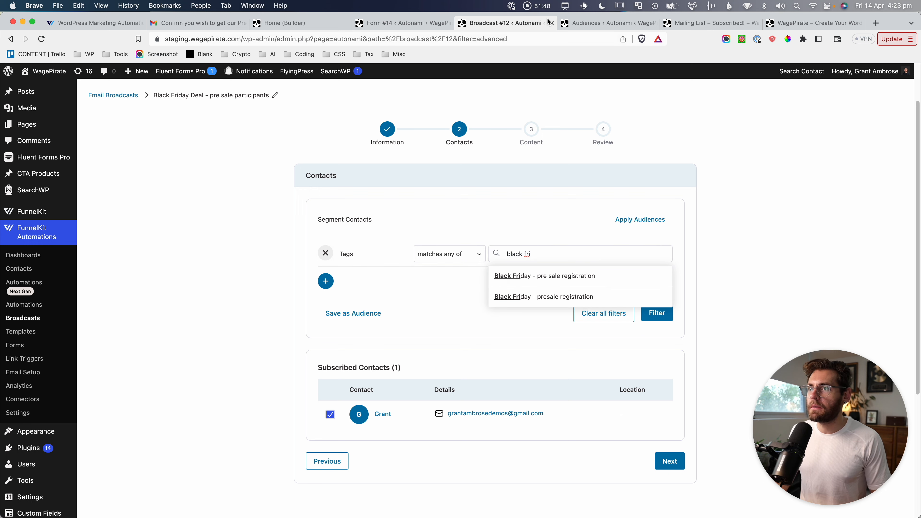
Copy the 'Black Friday - pre sale registration' tag name from a contact's profile.
{"action": "left_click", "coordinate": [605, 23]}
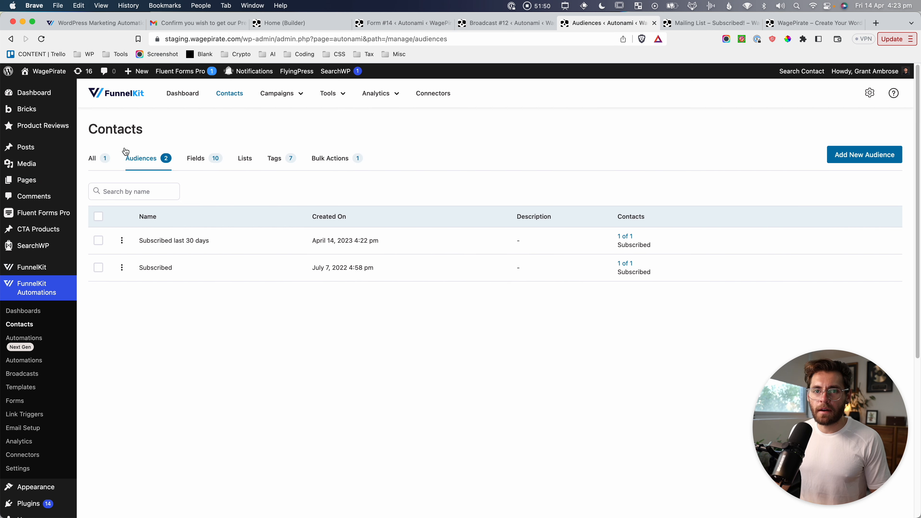
{"action": "left_click", "coordinate": [95, 158]}
{"action": "left_click", "coordinate": [174, 238]}
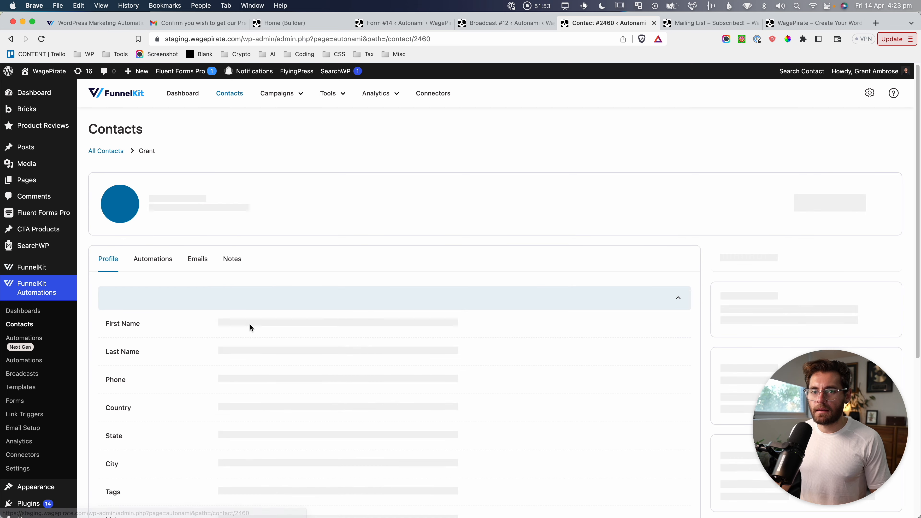
{"action": "scroll", "coordinate": [250, 323], "scroll_direction": "down", "scroll_amount": 10}
{"action": "left_click_drag", "start_coordinate": [214, 349], "coordinate": [323, 349]}
{"action": "key", "text": "super+c"}
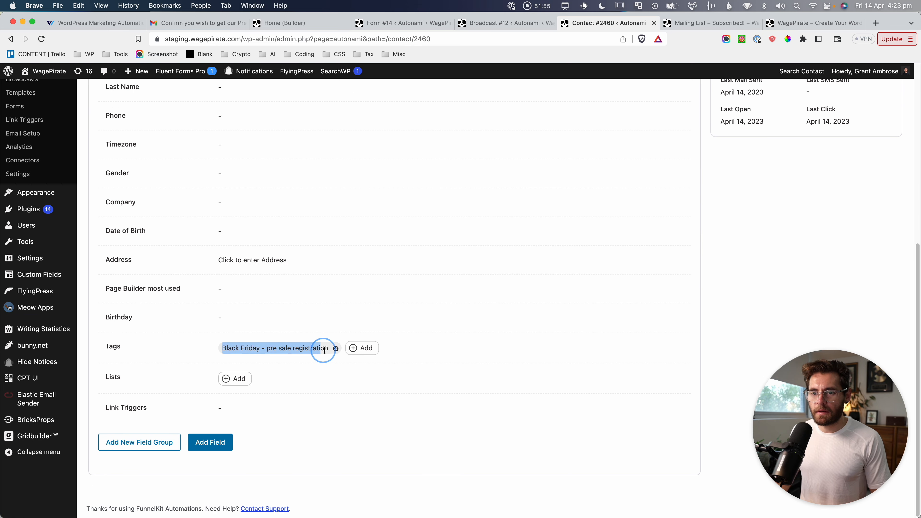
Filter the broadcast recipients by the pasted 'Black Friday - pre sale registration' tag.
{"action": "left_click", "coordinate": [507, 23]}
{"action": "left_click", "coordinate": [553, 254]}
{"action": "key", "text": "super+v"}
{"action": "key", "text": "super+v"}
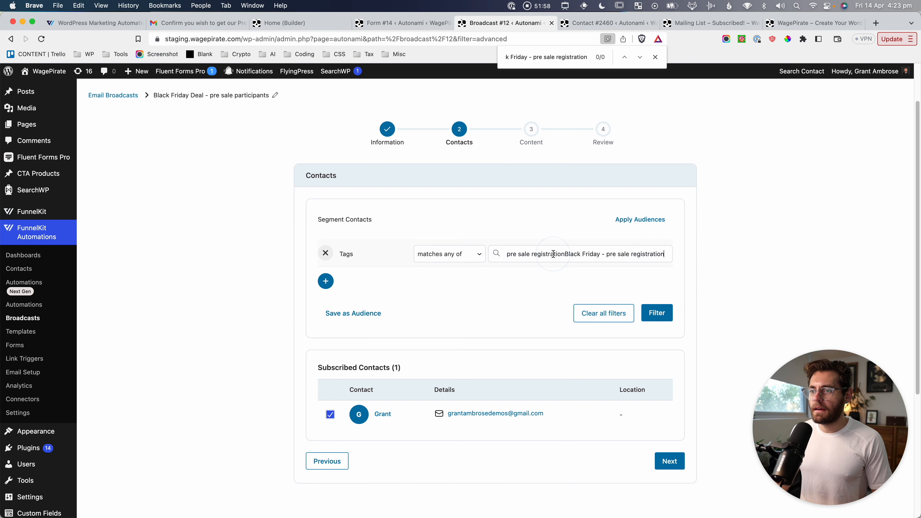
{"action": "key", "text": "super+a"}
{"action": "key", "text": "super+v"}
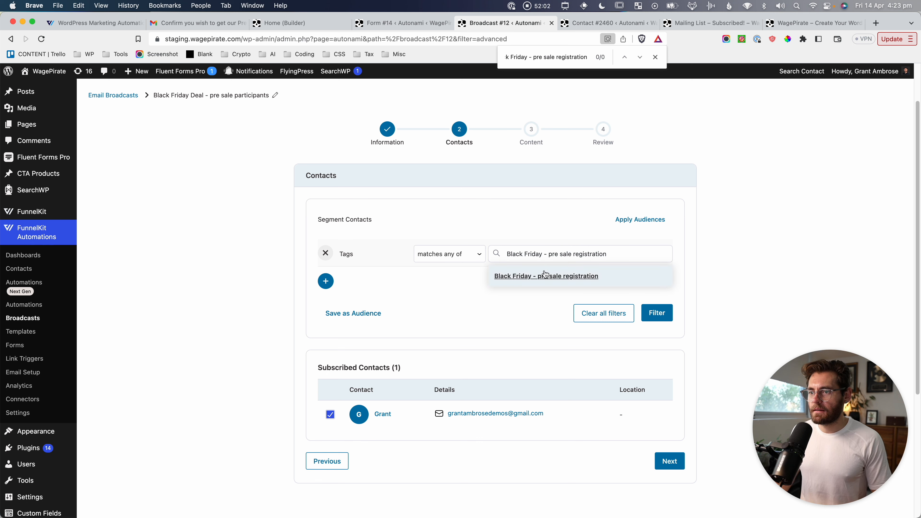
{"action": "left_click", "coordinate": [544, 277]}
{"action": "left_click", "coordinate": [656, 329]}
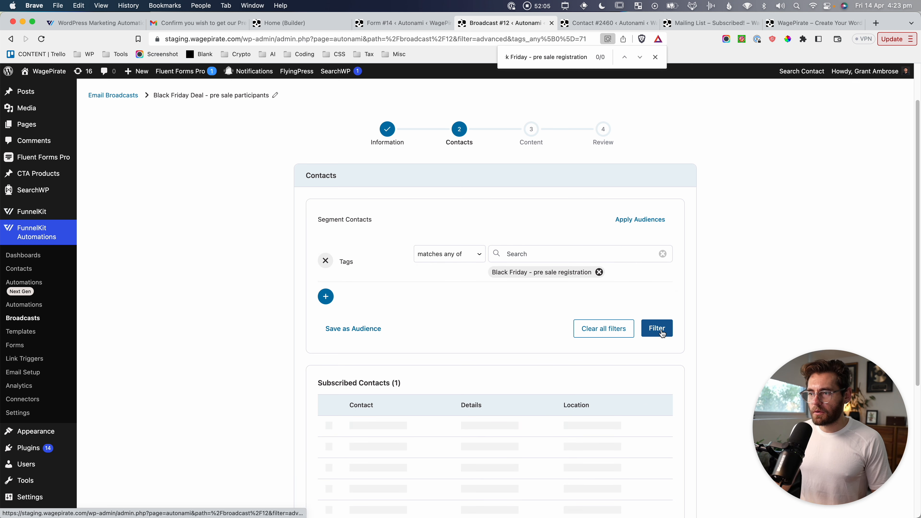
Screenshot the filtered one-contact list and continue to the Content step.
{"action": "key", "text": "super+shift+4"}
{"action": "left_click_drag", "start_coordinate": [286, 355], "coordinate": [700, 475]}
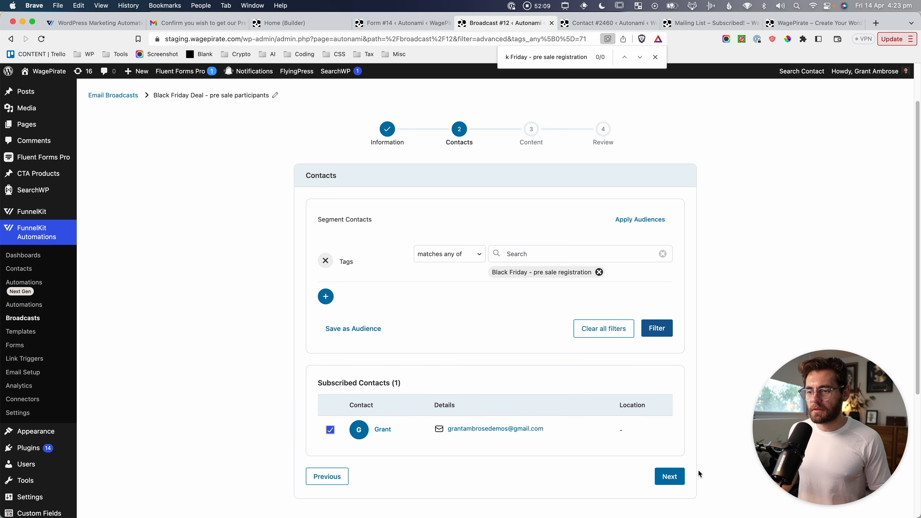
{"action": "left_click", "coordinate": [670, 477]}
Enter the email subject 'Black Friday sale is LIVE!'.
{"action": "left_click", "coordinate": [434, 256]}
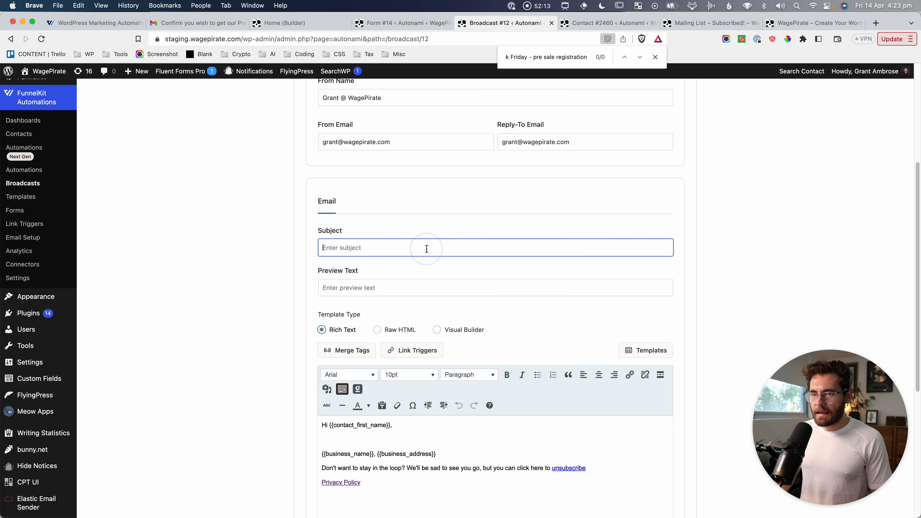
{"action": "type", "text": "Black Friday sa"}
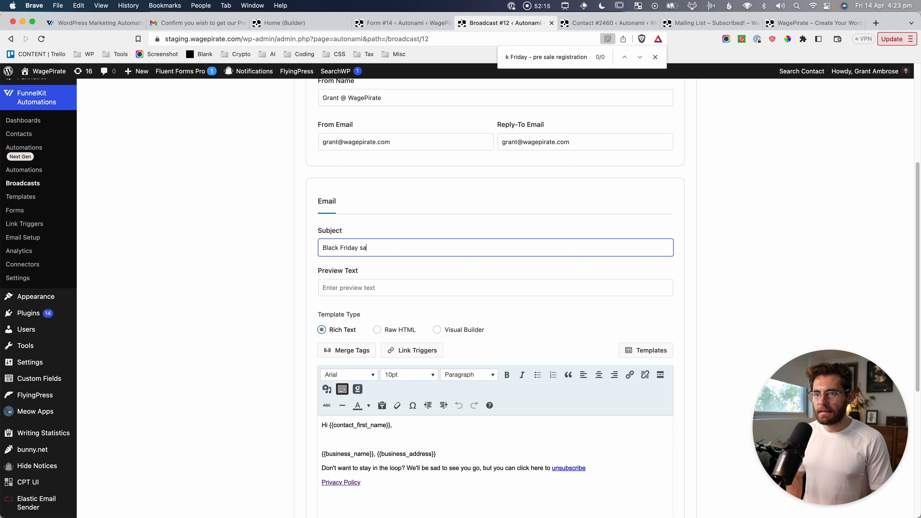
{"action": "type", "text": "le is LIVE!"}
{"action": "scroll", "coordinate": [427, 249], "scroll_direction": "down", "scroll_amount": 5}
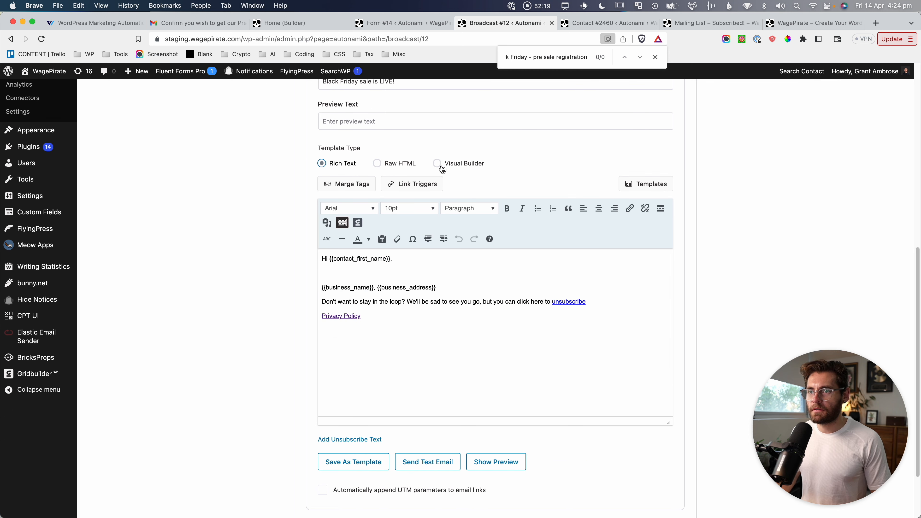
Apply the saved 'Weekly Update - 1' template from My Templates to the email.
{"action": "left_click", "coordinate": [647, 183]}
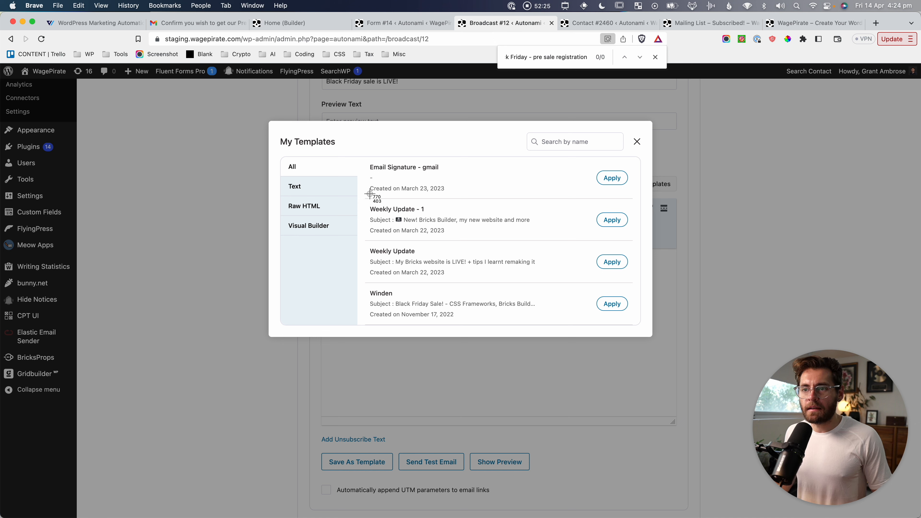
{"action": "mouse_move", "coordinate": [366, 195]}
{"action": "left_mouse_down"}
{"action": "mouse_move", "coordinate": [649, 249]}
{"action": "mouse_move", "coordinate": [639, 247]}
{"action": "left_mouse_up"}
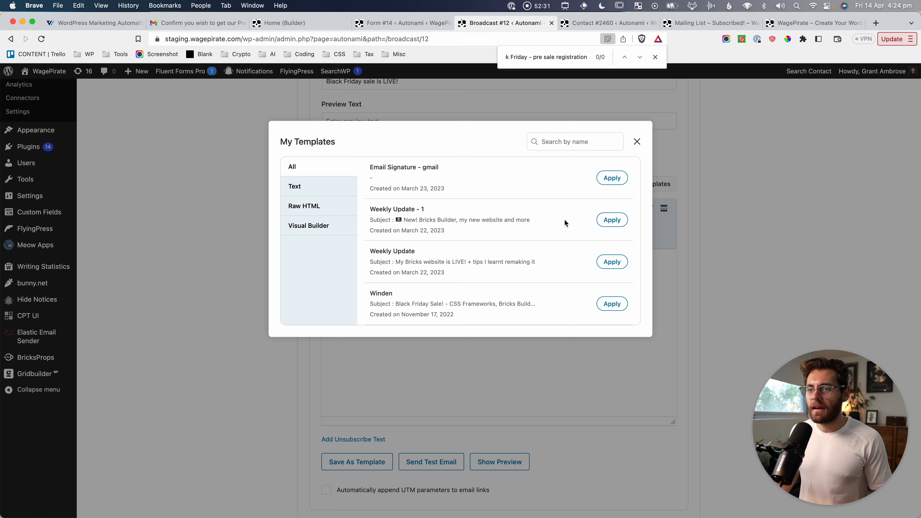
{"action": "mouse_move", "coordinate": [362, 198]}
{"action": "left_mouse_down"}
{"action": "mouse_move", "coordinate": [433, 222]}
{"action": "mouse_move", "coordinate": [648, 256]}
{"action": "mouse_move", "coordinate": [644, 247]}
{"action": "left_mouse_up"}
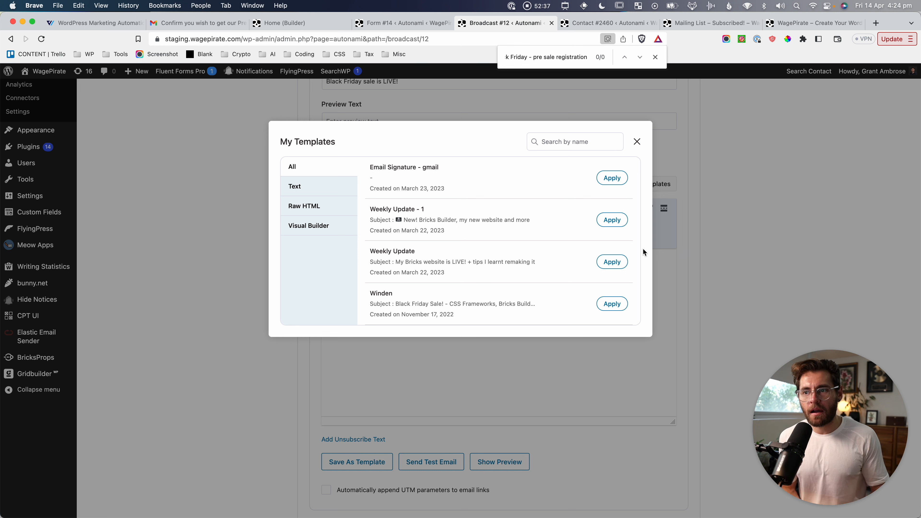
{"action": "left_click", "coordinate": [614, 222]}
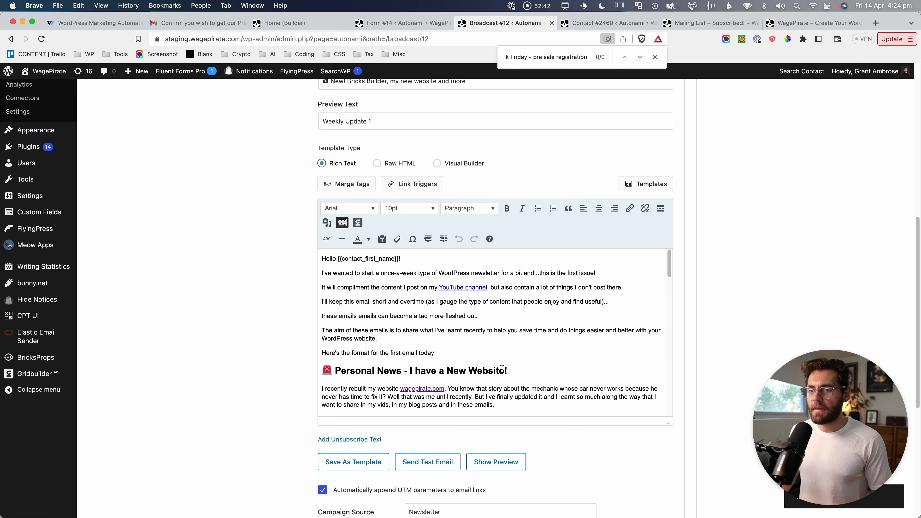
{"action": "scroll", "coordinate": [416, 348], "scroll_direction": "down", "scroll_amount": 5}
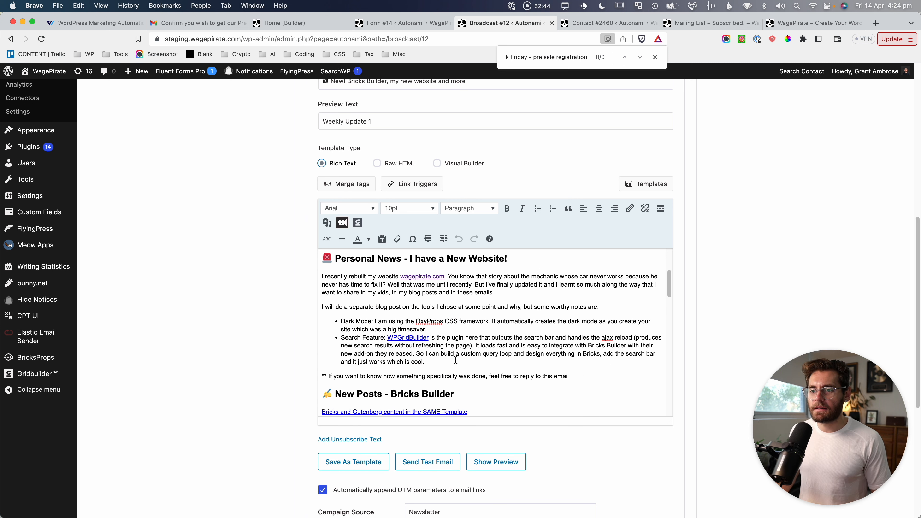
{"action": "scroll", "coordinate": [455, 360], "scroll_direction": "up", "scroll_amount": 2}
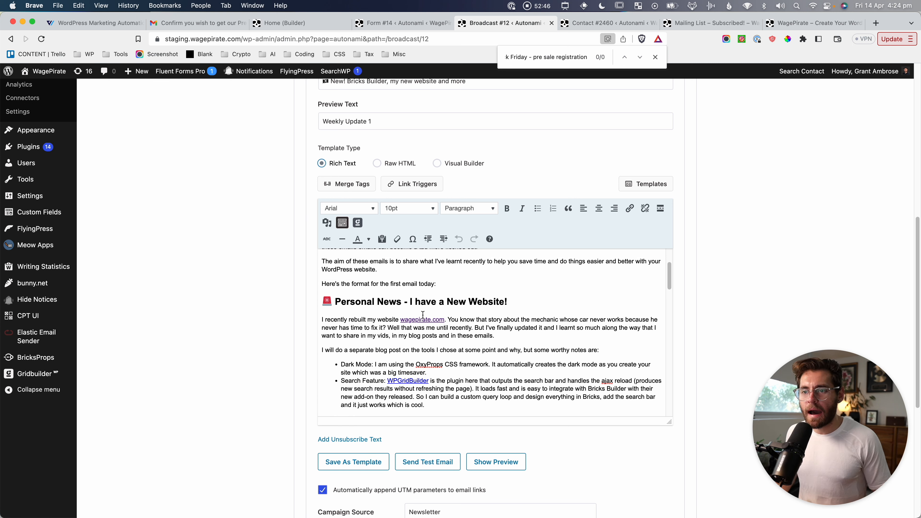
Inspect the formatting of the template's Personal News heading.
{"action": "left_click", "coordinate": [418, 299]}
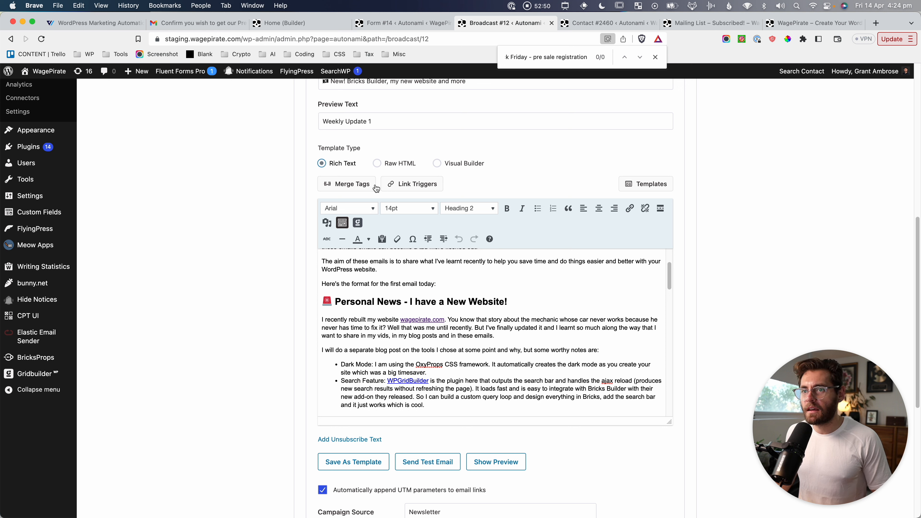
{"action": "left_click_drag", "start_coordinate": [419, 143], "coordinate": [505, 188]}
{"action": "scroll", "coordinate": [508, 303], "scroll_direction": "up", "scroll_amount": 4}
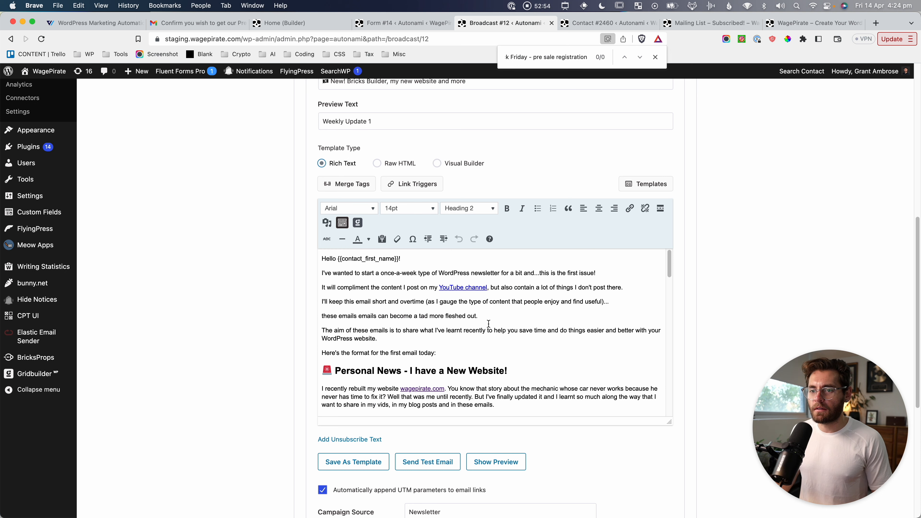
Replace the subject with 'Black friday sale is LIVE!!!'.
{"action": "scroll", "coordinate": [425, 267], "scroll_direction": "down", "scroll_amount": 10}
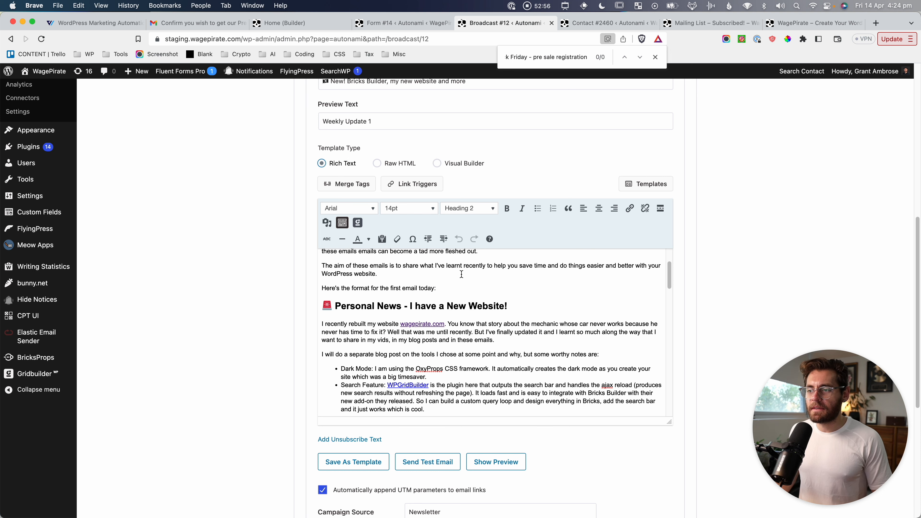
{"action": "scroll", "coordinate": [308, 354], "scroll_direction": "up", "scroll_amount": 10}
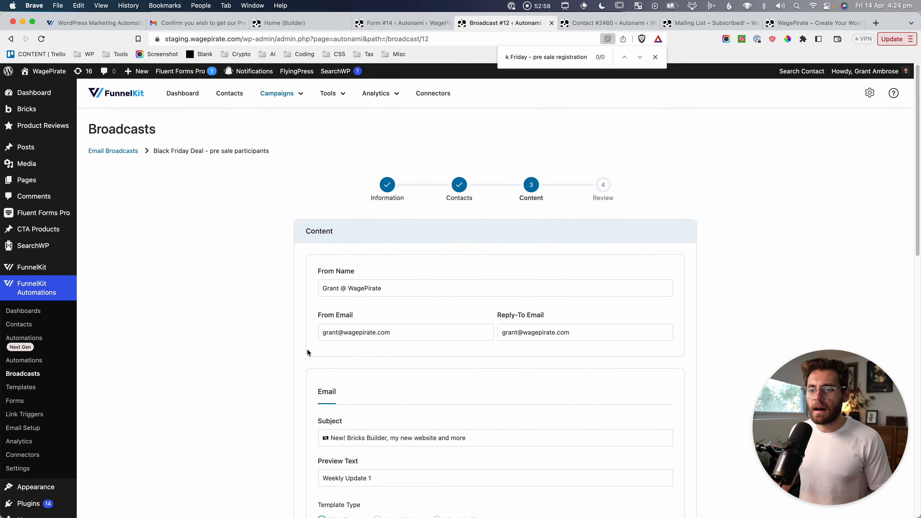
{"action": "scroll", "coordinate": [307, 356], "scroll_direction": "down", "scroll_amount": 3}
{"action": "left_click", "coordinate": [382, 318]}
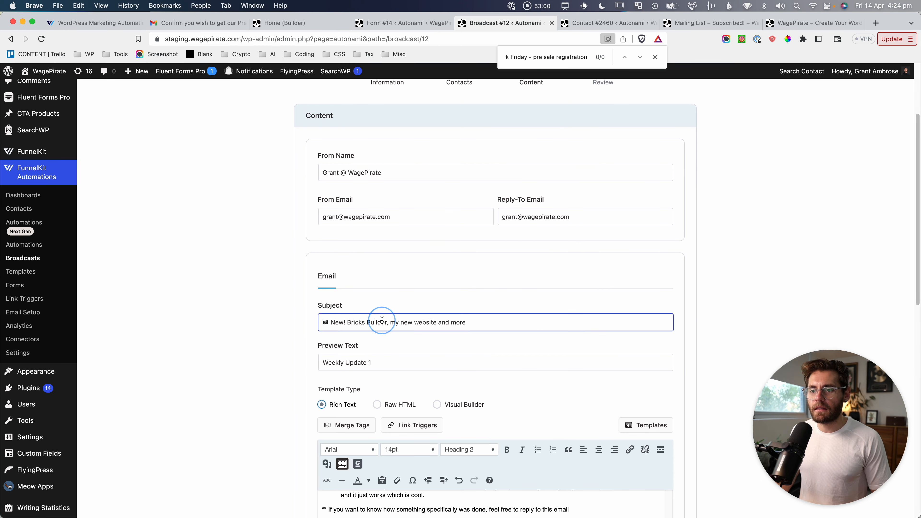
{"action": "key", "text": "super+a"}
{"action": "type", "text": "Bla"}
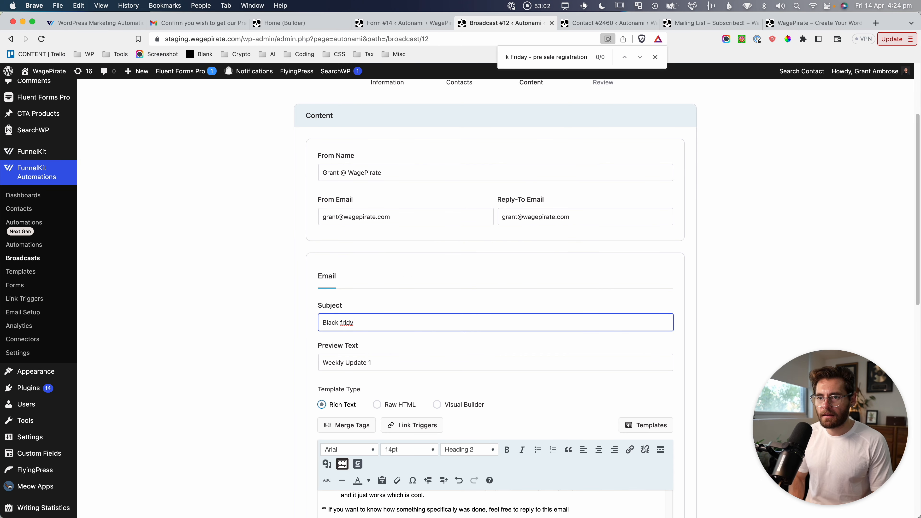
Add a Heading 2 line 'Our Black Friday Sale is LIVE!!' below the greeting.
{"action": "scroll", "coordinate": [378, 319], "scroll_direction": "down", "scroll_amount": 6}
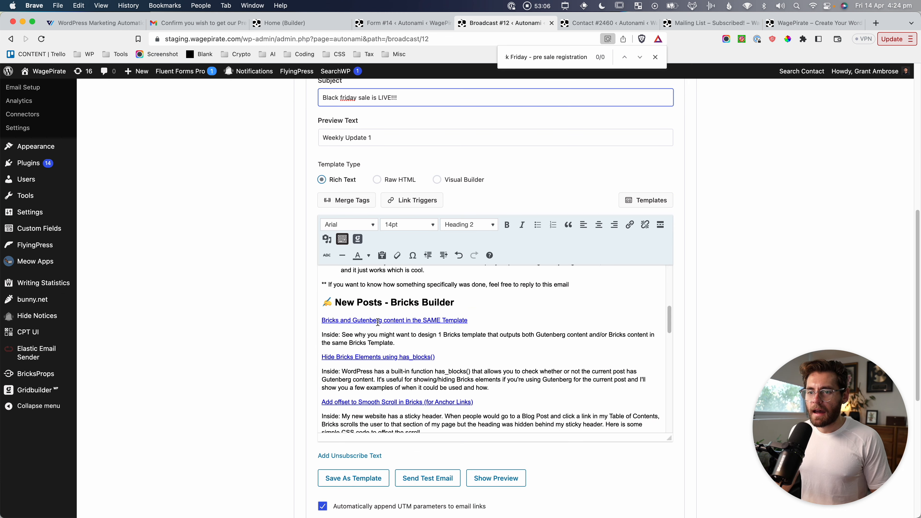
{"action": "scroll", "coordinate": [379, 296], "scroll_direction": "up", "scroll_amount": 10}
{"action": "left_click", "coordinate": [412, 279]}
{"action": "key", "text": "Return"}
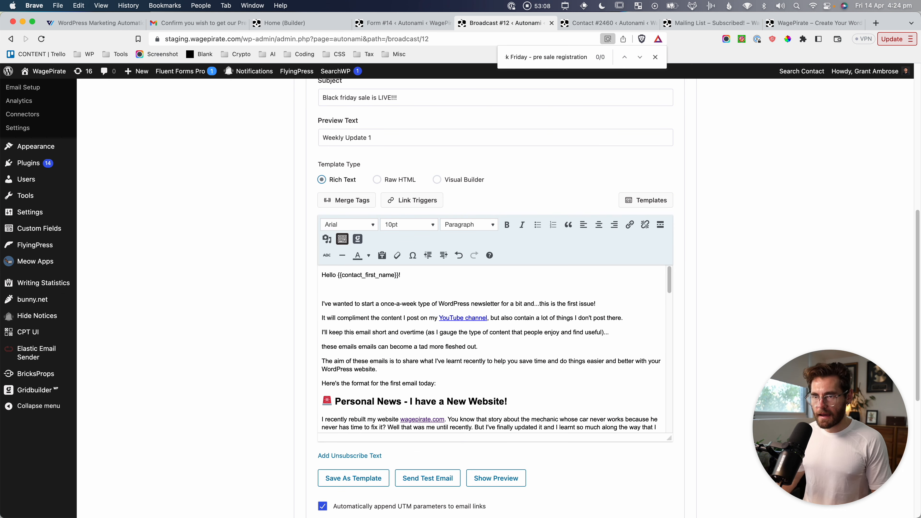
{"action": "left_click_drag", "start_coordinate": [461, 399], "coordinate": [332, 293]}
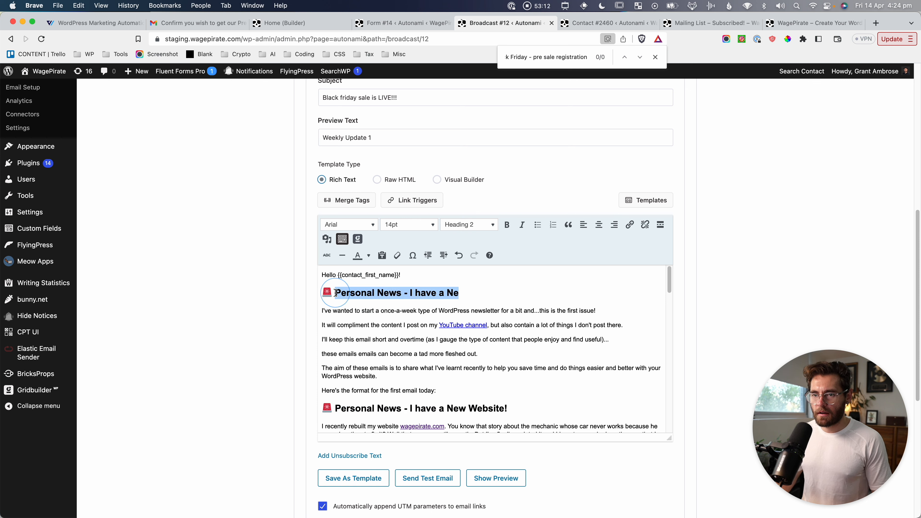
{"action": "type", "text": "Our Black Friday S"}
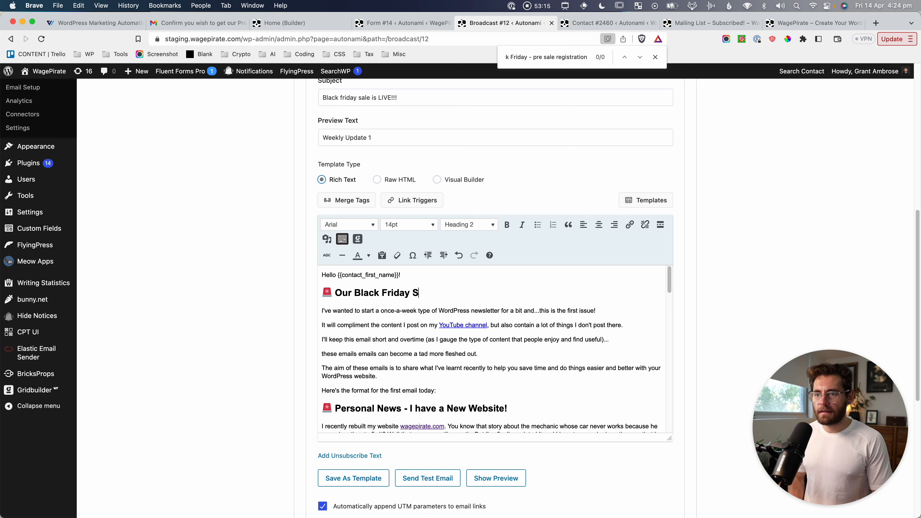
{"action": "type", "text": "Ale is LIVE!!"}
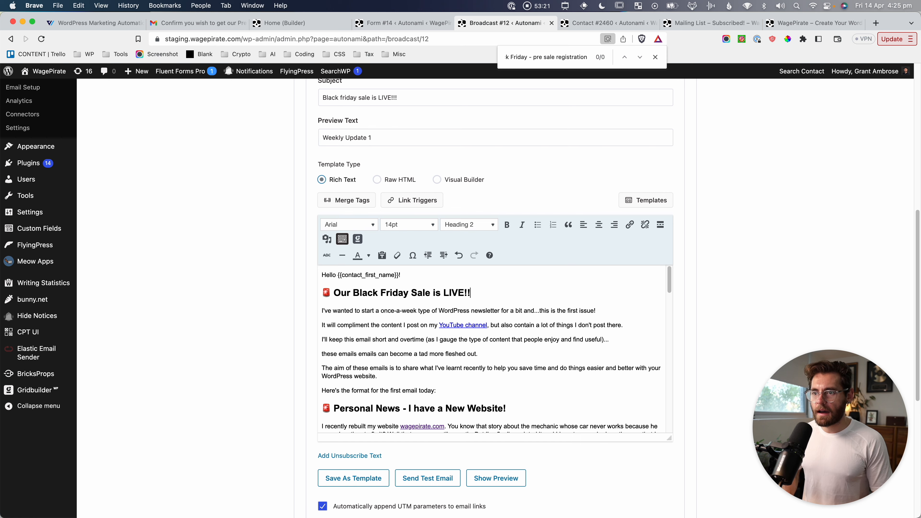
Screenshot the UTM campaign fields and bring up the send-test-email prompt.
{"action": "scroll", "coordinate": [265, 381], "scroll_direction": "down", "scroll_amount": 6}
{"action": "scroll", "coordinate": [266, 383], "scroll_direction": "down", "scroll_amount": 3}
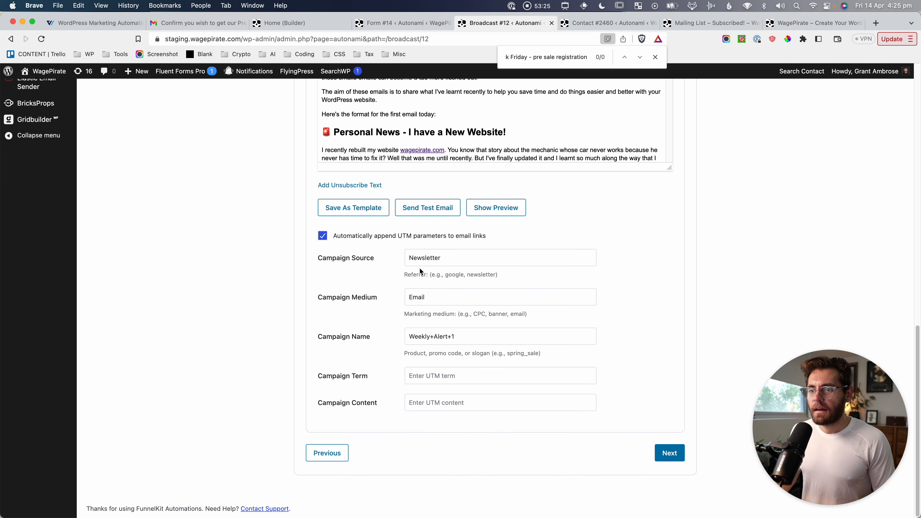
{"action": "left_click_drag", "start_coordinate": [267, 216], "coordinate": [623, 429]}
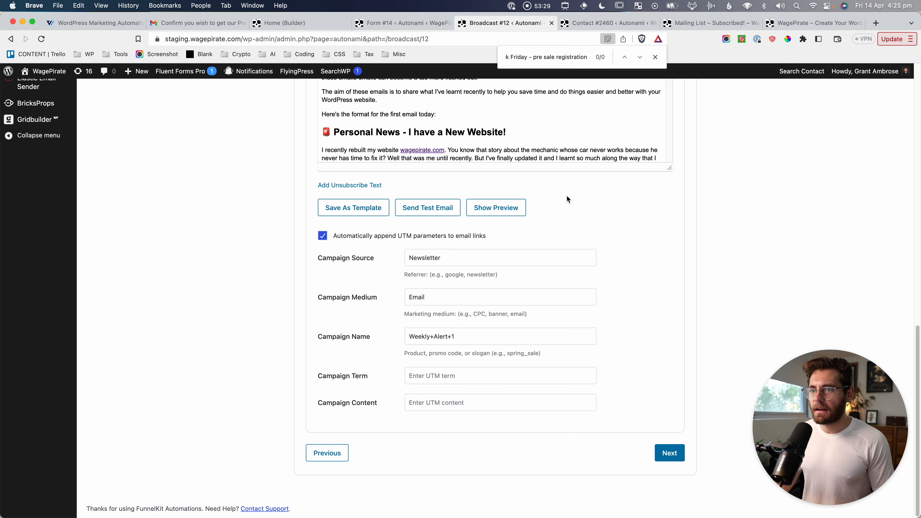
{"action": "scroll", "coordinate": [647, 303], "scroll_direction": "up", "scroll_amount": 4}
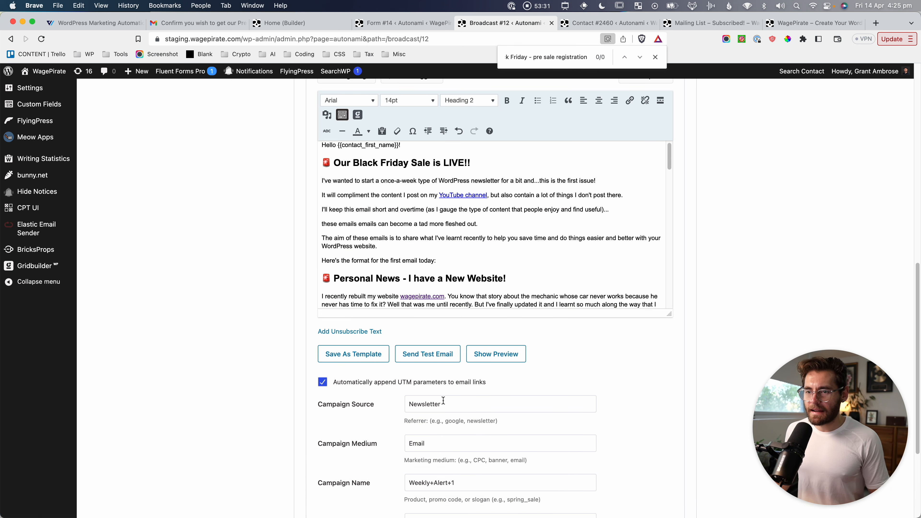
{"action": "left_click", "coordinate": [428, 354]}
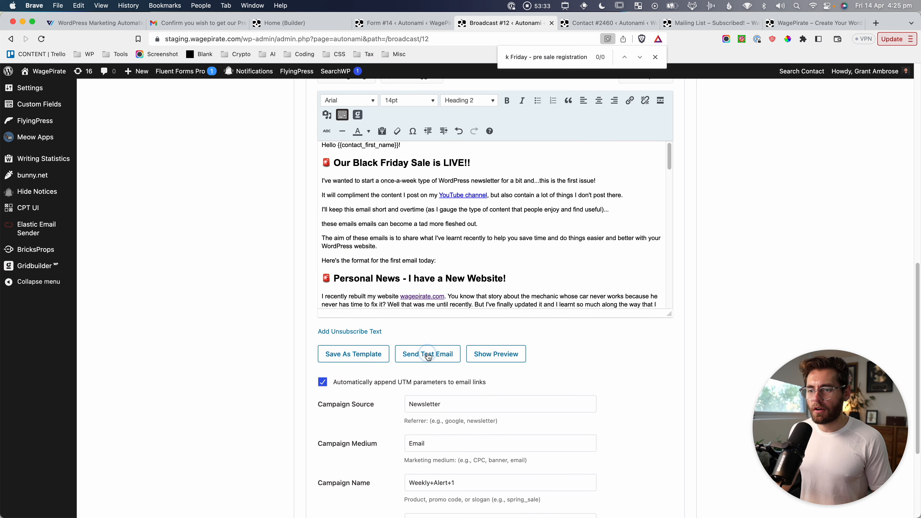
Send a test email to the test recipient's address.
{"action": "left_click", "coordinate": [429, 374]}
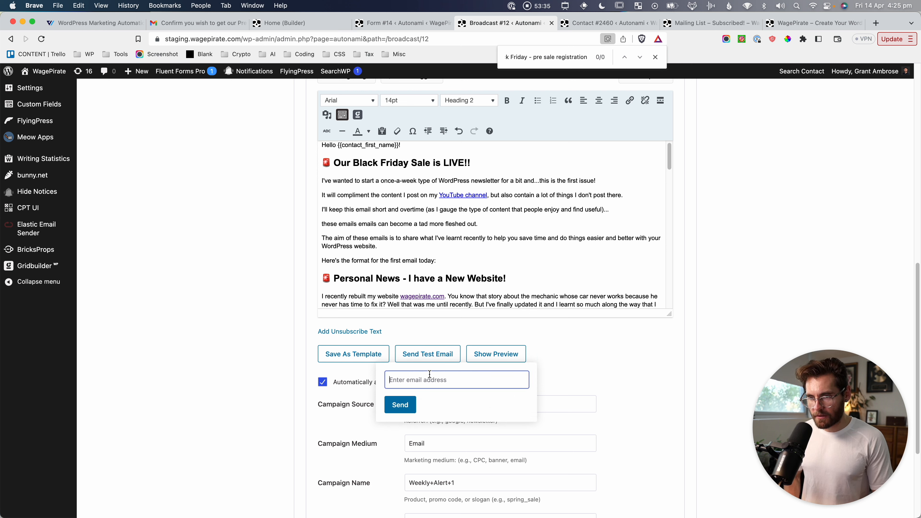
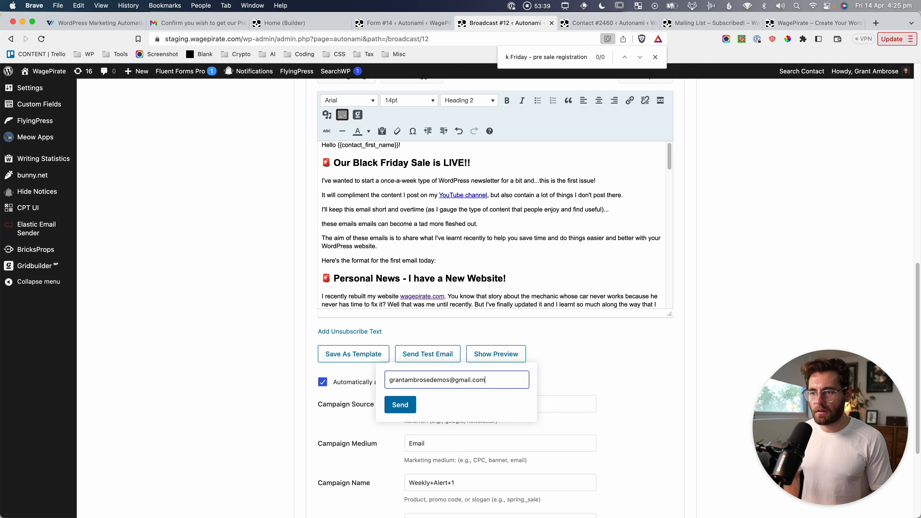
{"action": "left_click", "coordinate": [400, 405]}
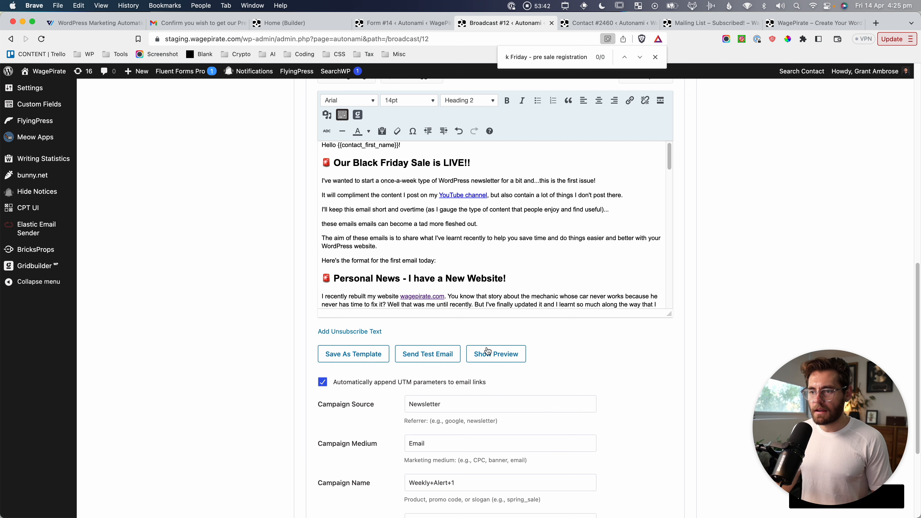
Preview the broadcast email, close the preview, and switch to the Gmail inbox.
{"action": "left_click", "coordinate": [496, 353]}
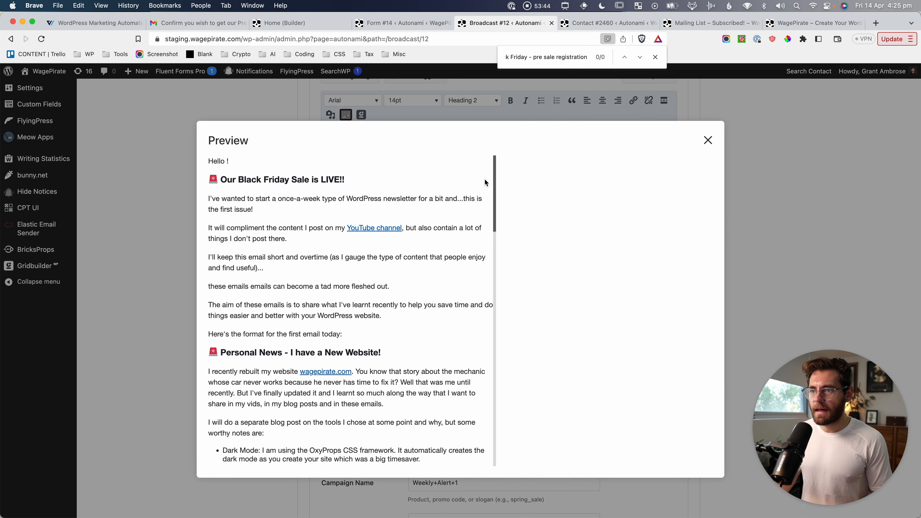
{"action": "mouse_move", "coordinate": [495, 173]}
{"action": "left_mouse_down"}
{"action": "mouse_move", "coordinate": [506, 428]}
{"action": "mouse_move", "coordinate": [491, 349]}
{"action": "mouse_move", "coordinate": [491, 162]}
{"action": "left_mouse_up"}
{"action": "left_click", "coordinate": [116, 210]}
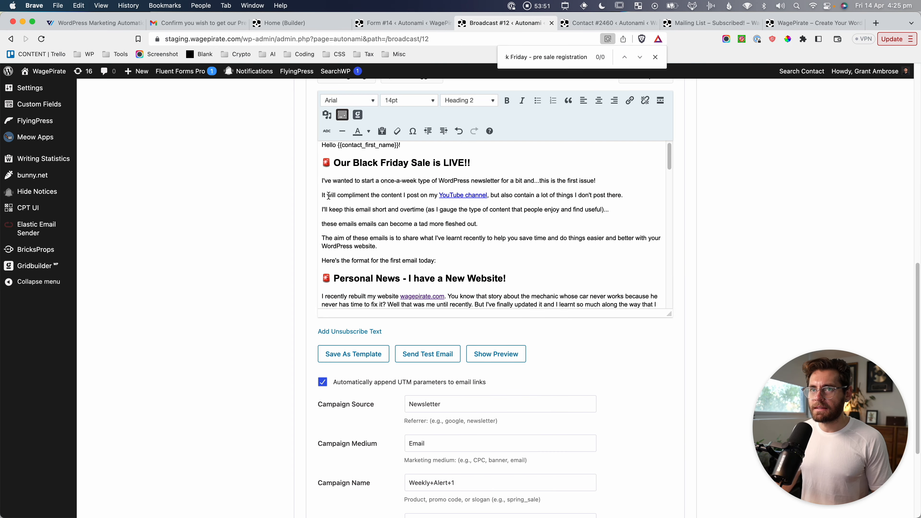
{"action": "left_click", "coordinate": [226, 22]}
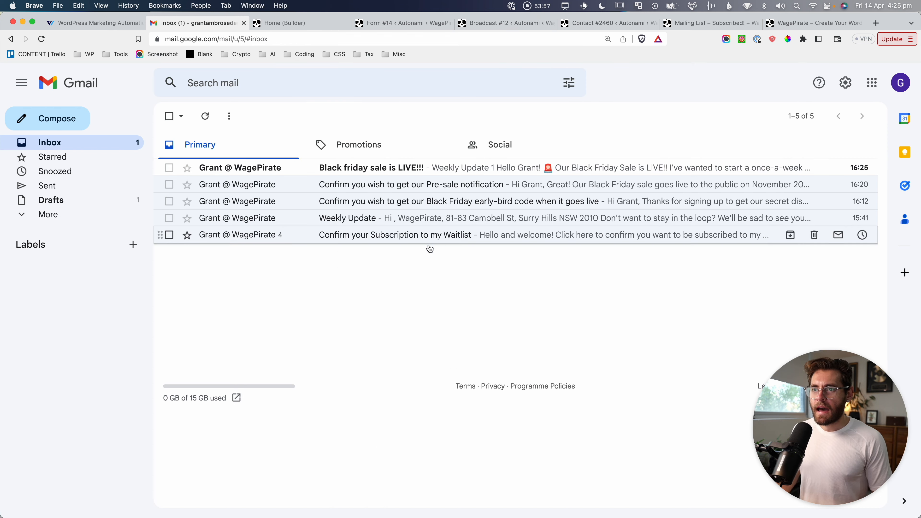
Read the 'Black friday sale is LIVE!!!' test email in Gmail, then return to the broadcast.
{"action": "left_click", "coordinate": [497, 172]}
{"action": "scroll", "coordinate": [511, 372], "scroll_direction": "down", "scroll_amount": 10}
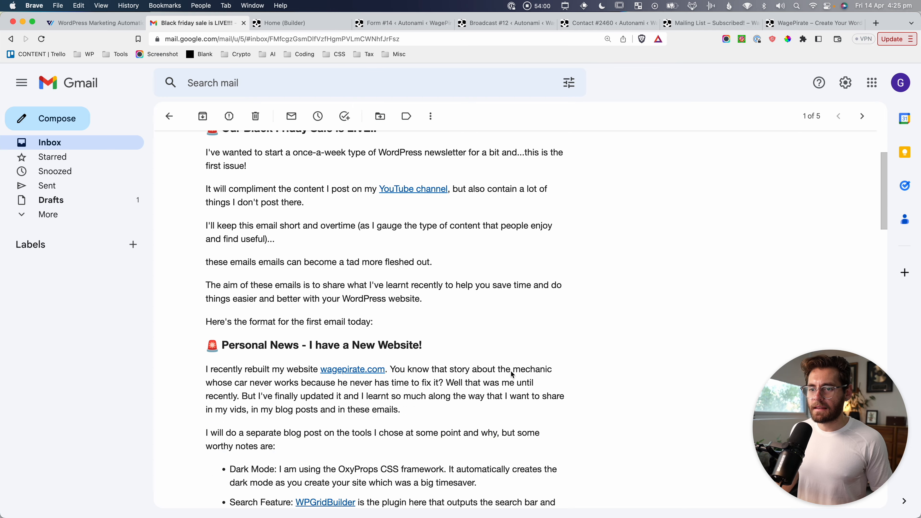
{"action": "scroll", "coordinate": [511, 371], "scroll_direction": "down", "scroll_amount": 15}
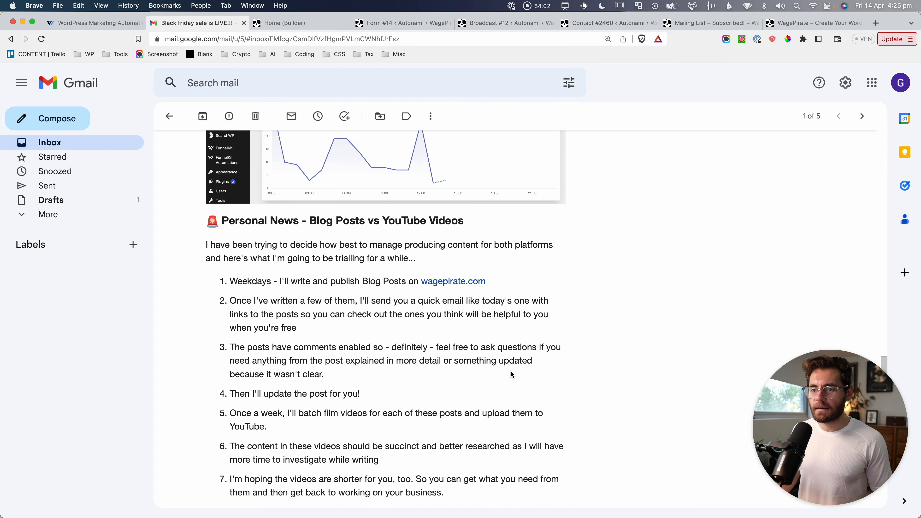
{"action": "scroll", "coordinate": [511, 374], "scroll_direction": "up", "scroll_amount": 20}
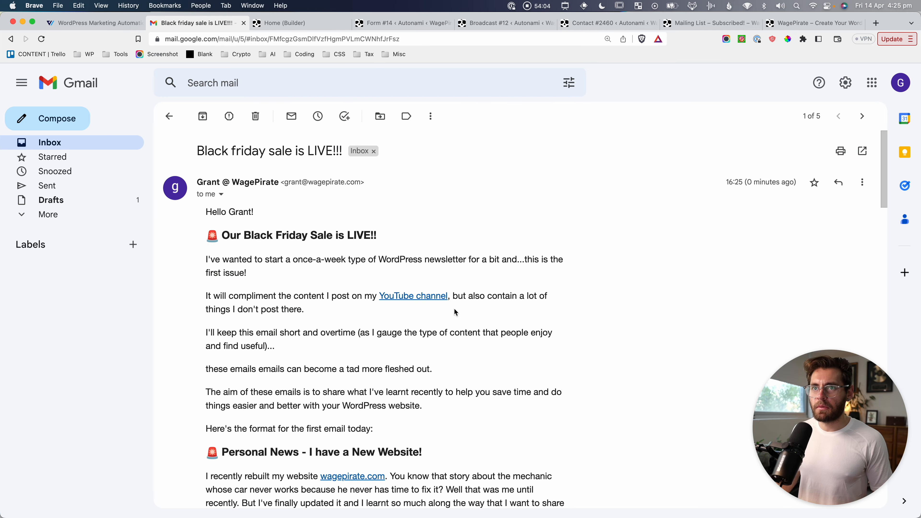
{"action": "left_click", "coordinate": [504, 23]}
{"action": "scroll", "coordinate": [469, 444], "scroll_direction": "down", "scroll_amount": 10}
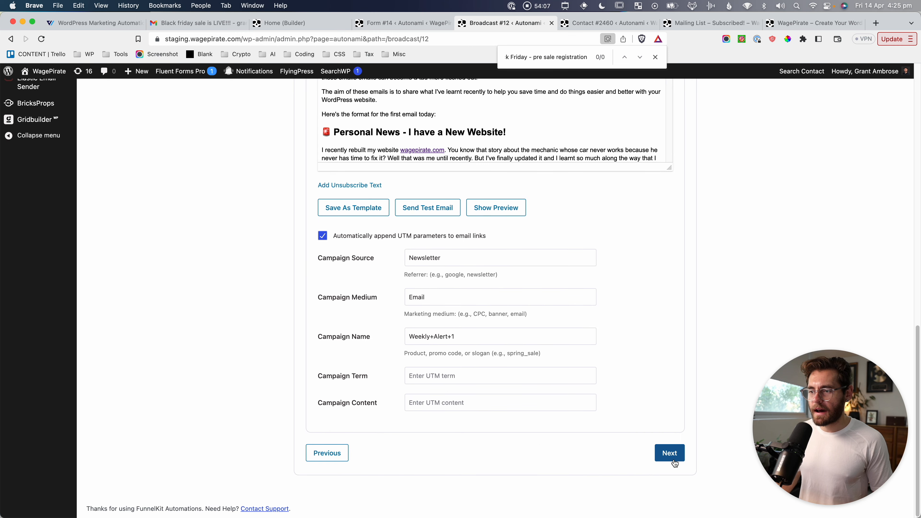
On Review & Schedule, screenshot the Contacts summary and send the broadcast now.
{"action": "left_click", "coordinate": [673, 461]}
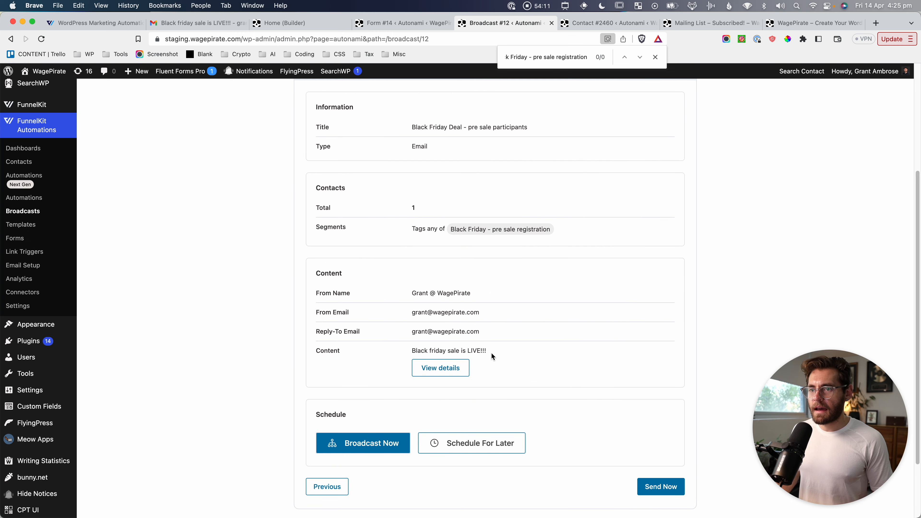
{"action": "scroll", "coordinate": [419, 240], "scroll_direction": "up", "scroll_amount": 3}
{"action": "key", "text": "super+shift+4"}
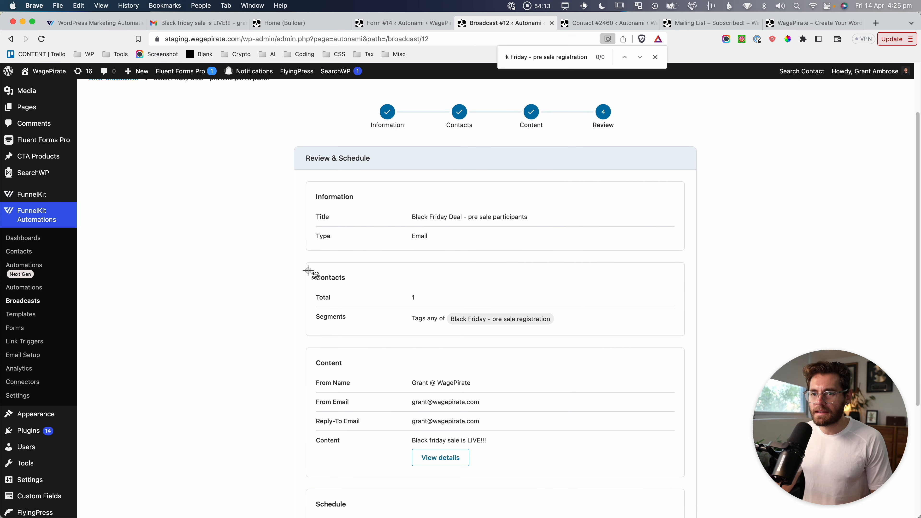
{"action": "left_click_drag", "start_coordinate": [308, 266], "coordinate": [568, 332]}
{"action": "scroll", "coordinate": [535, 377], "scroll_direction": "down", "scroll_amount": 5}
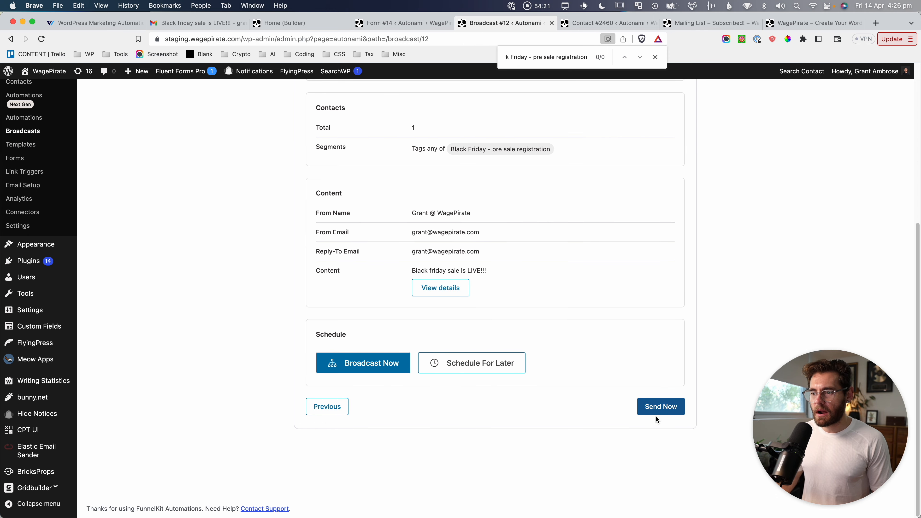
{"action": "left_click", "coordinate": [662, 405]}
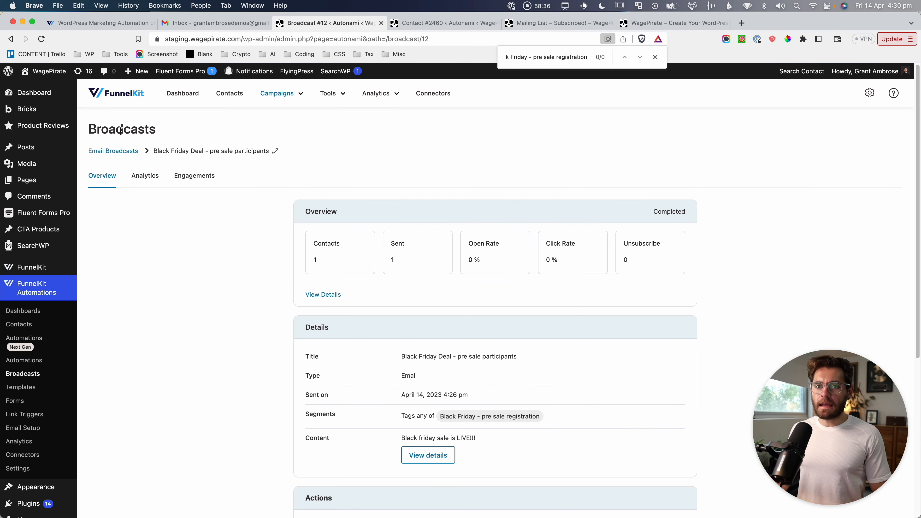
Screenshot the completed broadcast's heading and overview stats.
{"action": "key", "text": "super+shift+4"}
{"action": "left_click_drag", "start_coordinate": [283, 190], "coordinate": [379, 283]}
{"action": "left_click_drag", "start_coordinate": [439, 286], "coordinate": [586, 293]}
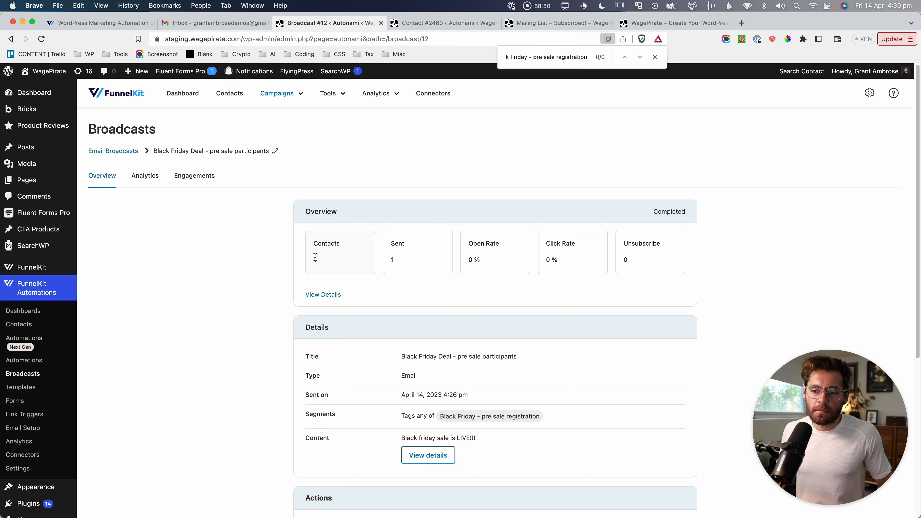
{"action": "key", "text": "super+shift+4"}
{"action": "left_click_drag", "start_coordinate": [91, 103], "coordinate": [737, 397]}
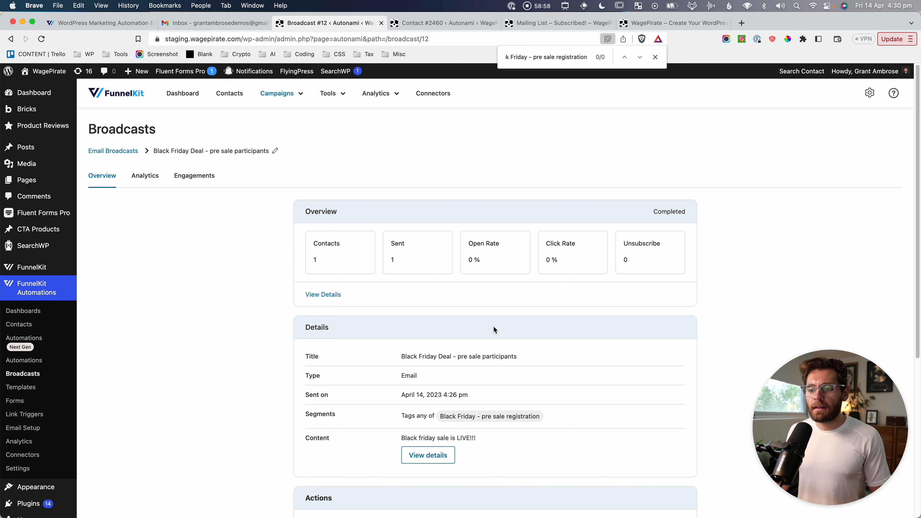
Screenshot the Actions panel with the Send to Unopen option.
{"action": "scroll", "coordinate": [494, 329], "scroll_direction": "down", "scroll_amount": 1}
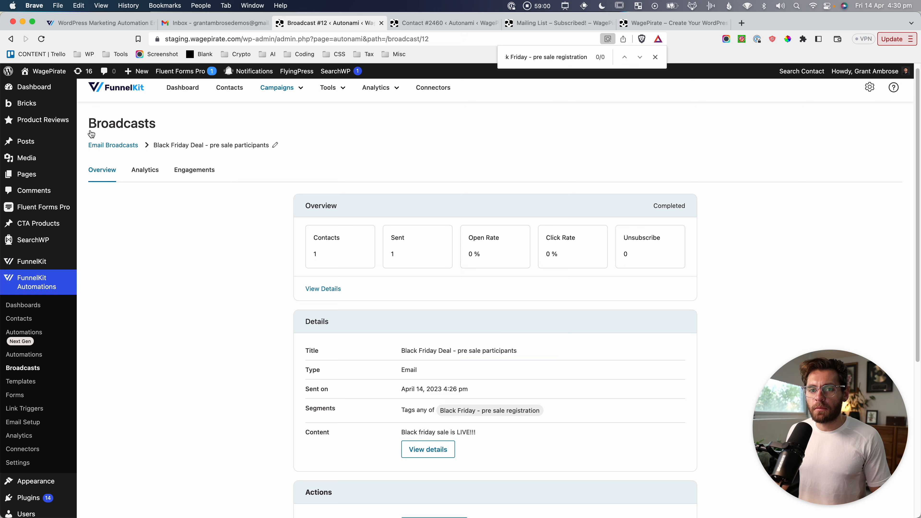
{"action": "scroll", "coordinate": [383, 261], "scroll_direction": "down", "scroll_amount": 10}
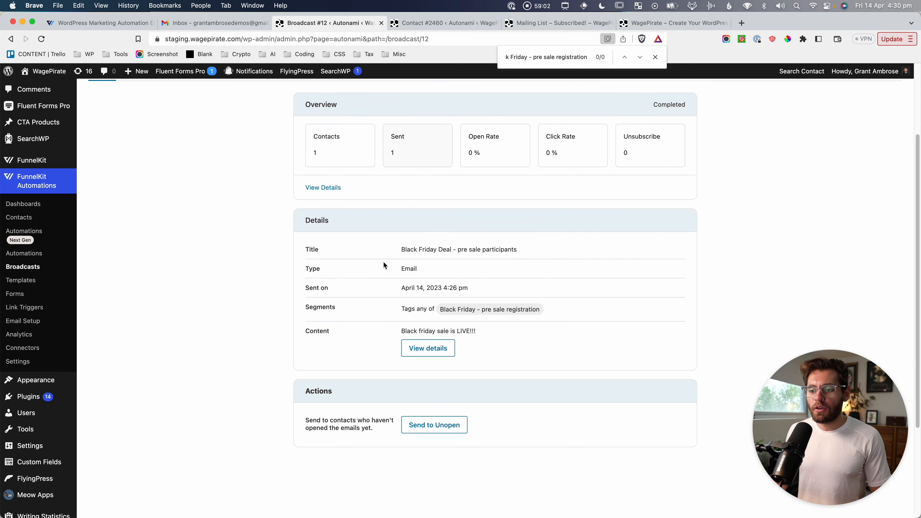
{"action": "key", "text": "super+shift+4"}
{"action": "left_click_drag", "start_coordinate": [283, 234], "coordinate": [485, 329]}
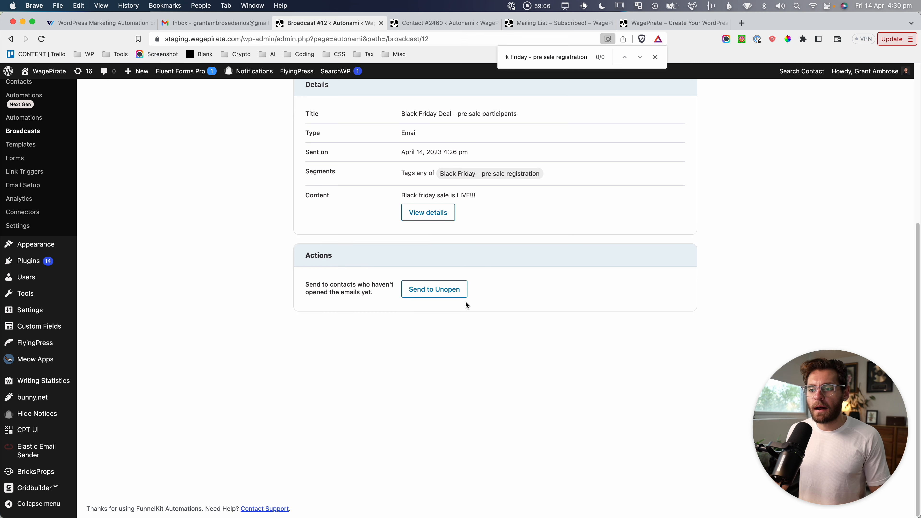
Create the Send to Unopen follow-up broadcast and advance through Information and Contacts.
{"action": "left_click", "coordinate": [453, 288]}
{"action": "left_click", "coordinate": [558, 161]}
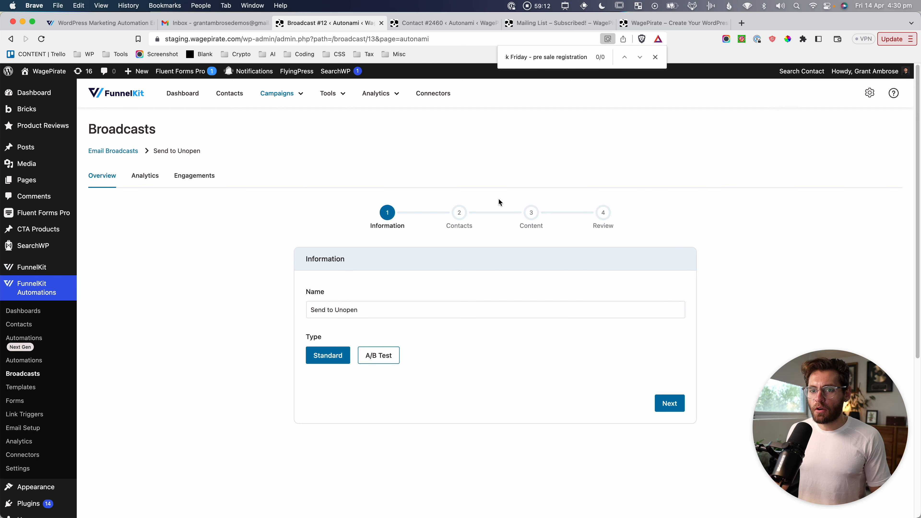
{"action": "left_click", "coordinate": [669, 403]}
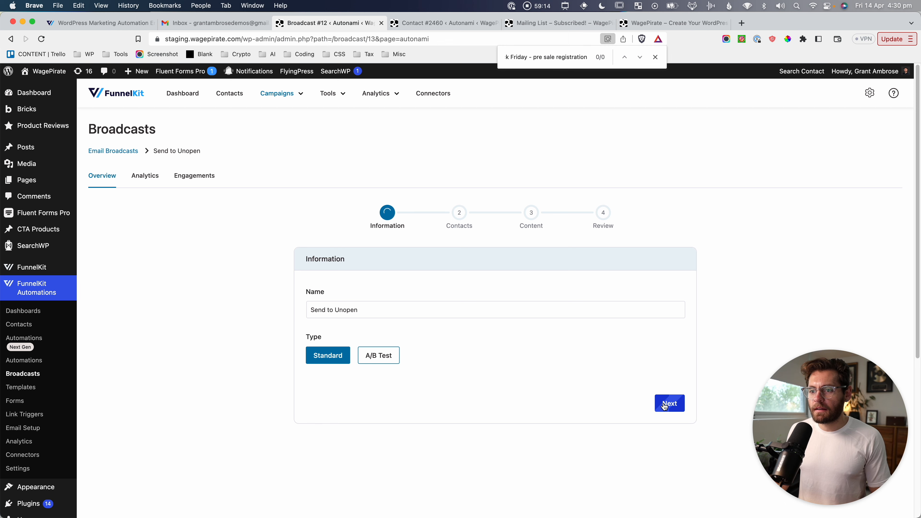
{"action": "scroll", "coordinate": [494, 414], "scroll_direction": "down", "scroll_amount": 1}
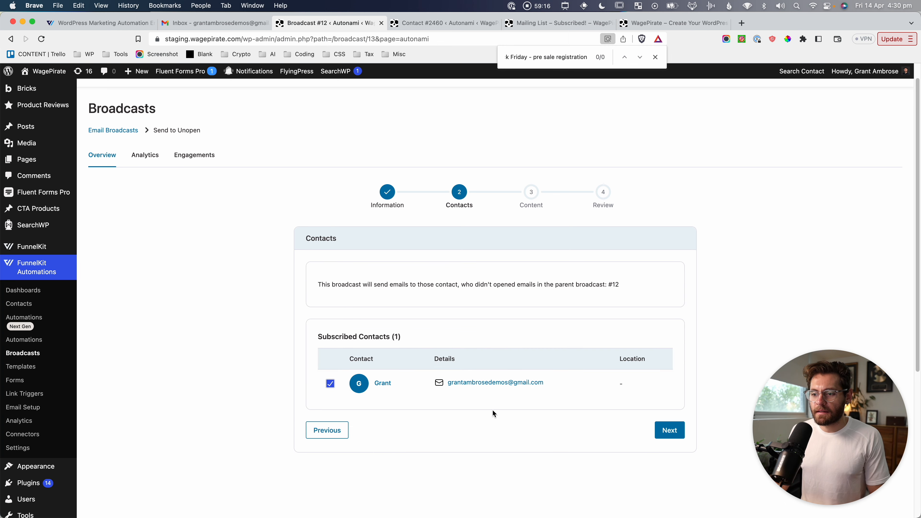
{"action": "left_click", "coordinate": [659, 430]}
Send the follow-up to the 1 unopened contact and screenshot the Sent count.
{"action": "scroll", "coordinate": [545, 392], "scroll_direction": "down", "scroll_amount": 5}
{"action": "scroll", "coordinate": [545, 392], "scroll_direction": "down", "scroll_amount": 3}
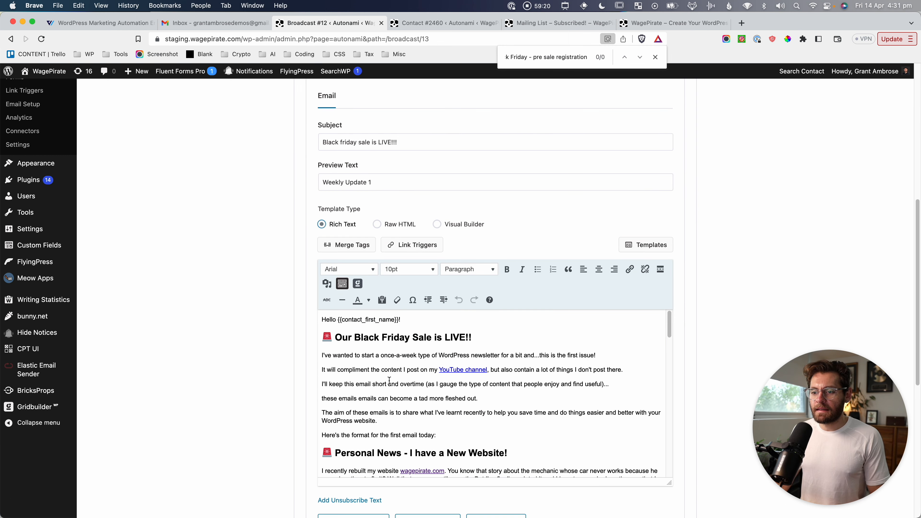
{"action": "scroll", "coordinate": [226, 371], "scroll_direction": "down", "scroll_amount": 8}
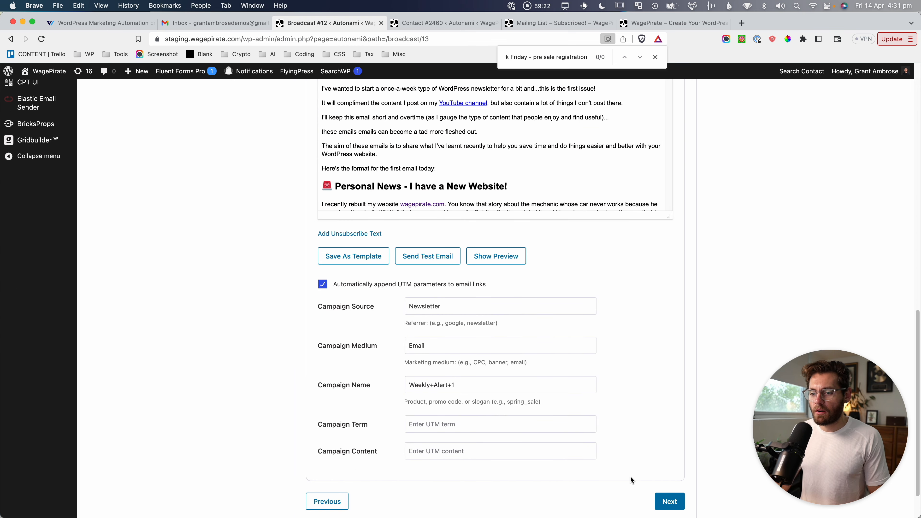
{"action": "left_click", "coordinate": [669, 502]}
{"action": "scroll", "coordinate": [657, 436], "scroll_direction": "down", "scroll_amount": 1}
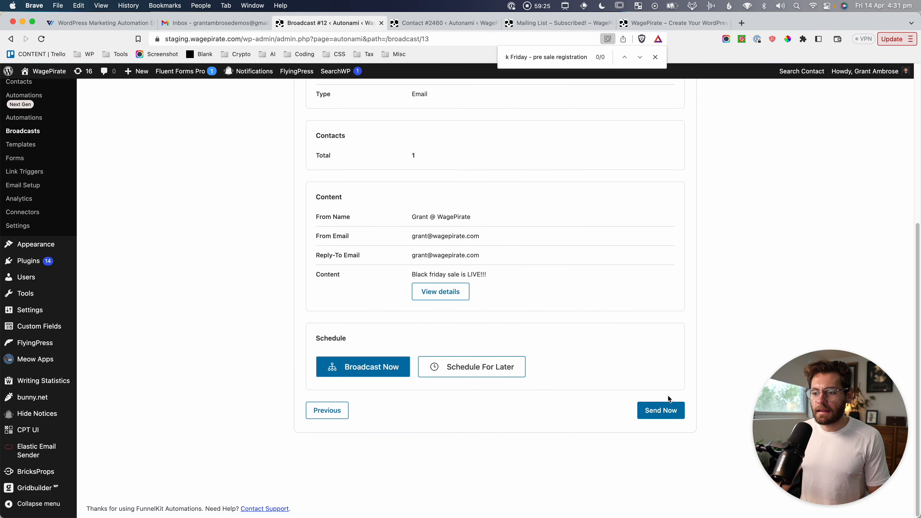
{"action": "left_click", "coordinate": [662, 412]}
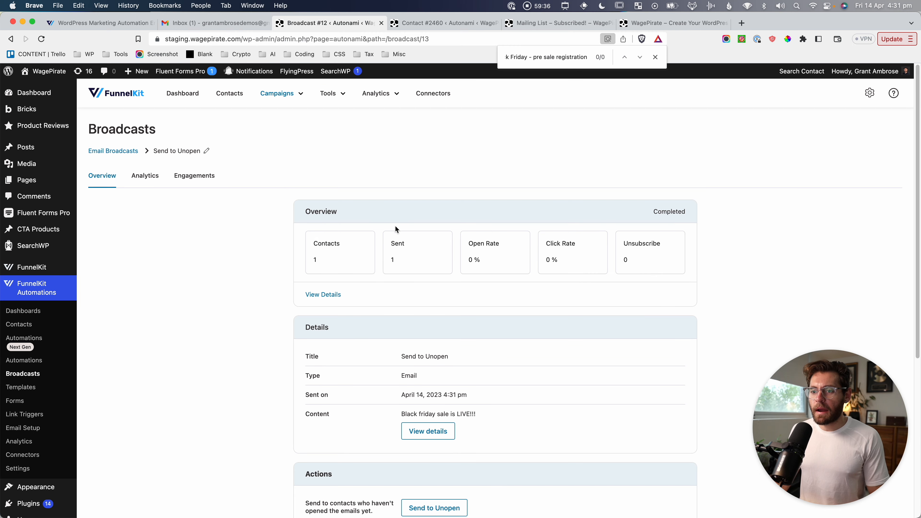
{"action": "key", "text": "super+shift+4"}
{"action": "left_click_drag", "start_coordinate": [376, 218], "coordinate": [464, 282]}
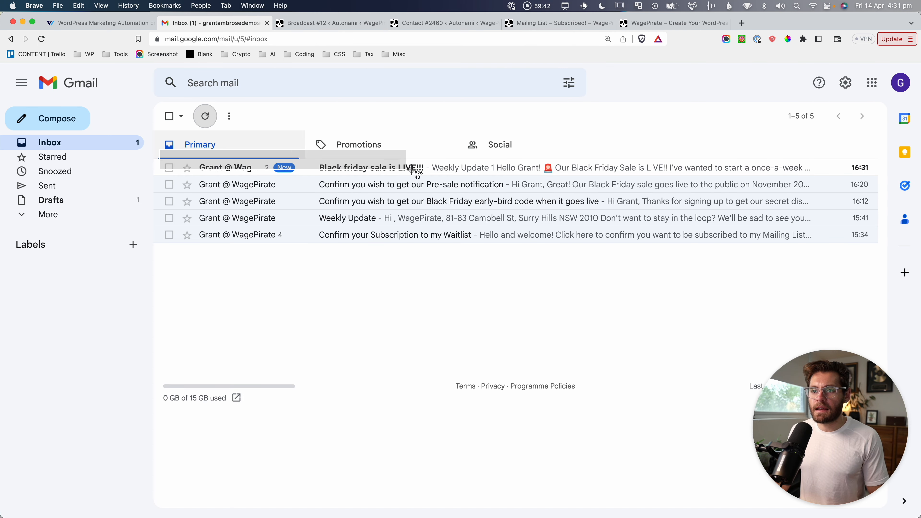
Read the 4:31 pm 'Black friday sale is LIVE!!!' follow-up in Gmail, then return to the broadcast report.
{"action": "left_click", "coordinate": [444, 167]}
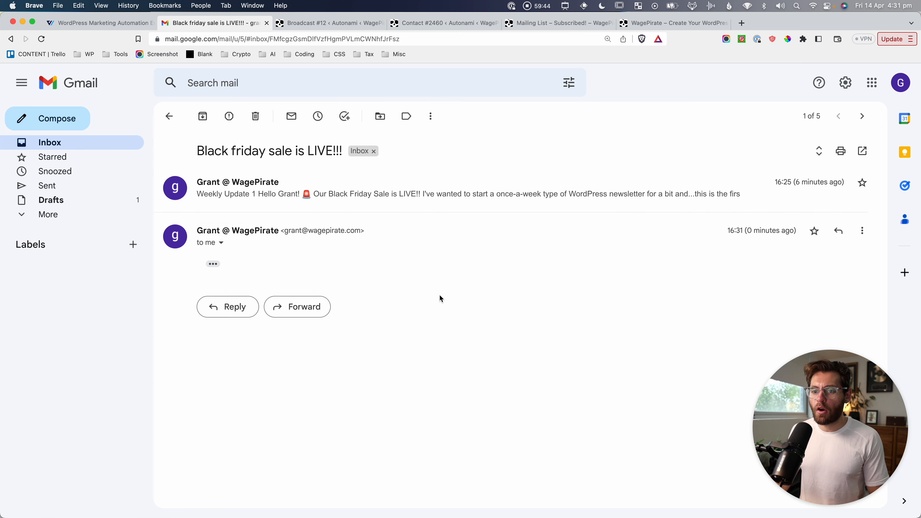
{"action": "left_click", "coordinate": [219, 264]}
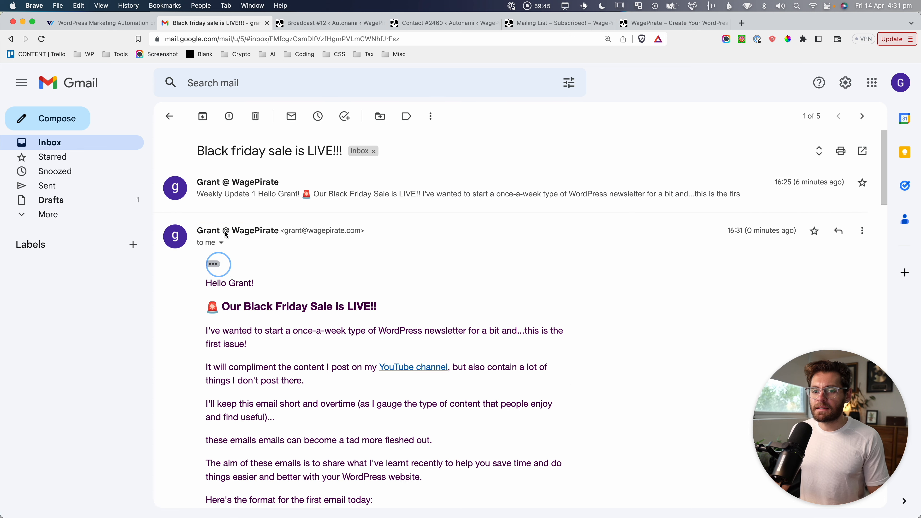
{"action": "left_click", "coordinate": [276, 195]}
{"action": "left_click", "coordinate": [253, 183]}
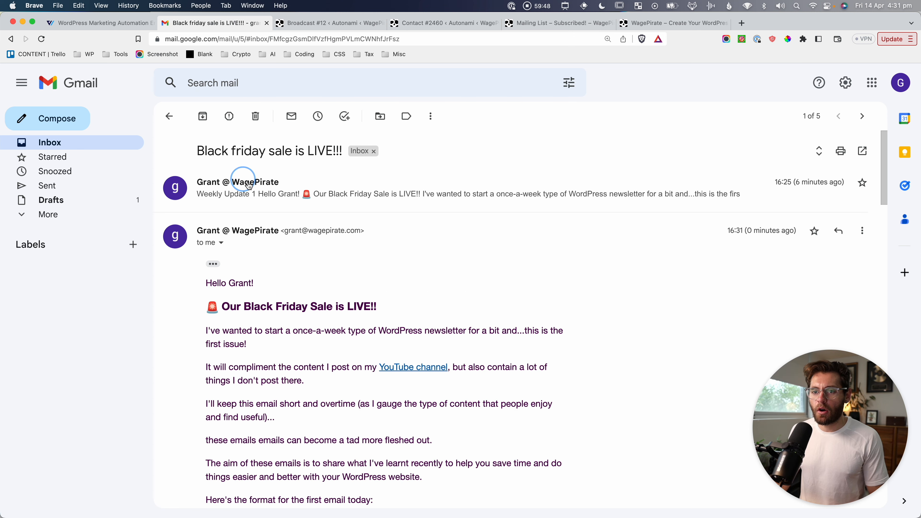
{"action": "key", "text": "ctrl+Tab"}
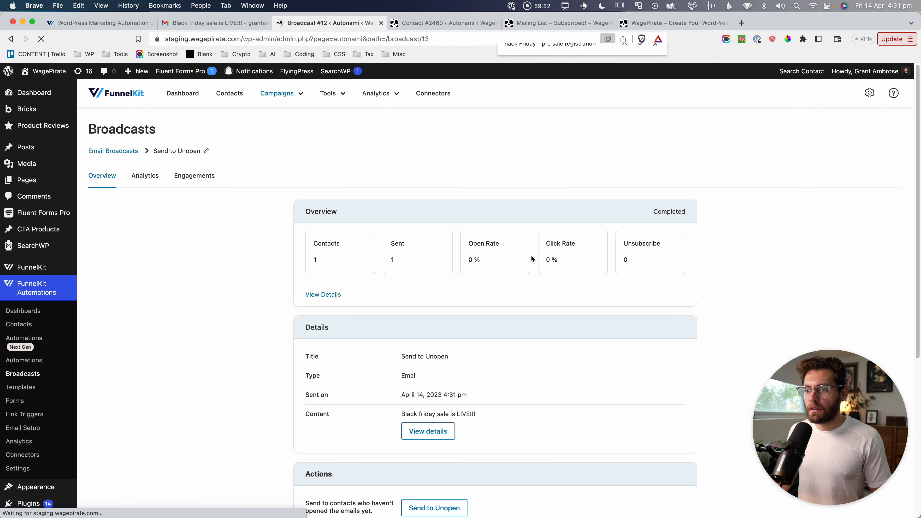
Screenshot the Open Rate card and open the Send to Unopen broadcast's analytics.
{"action": "key", "text": "super+shift+4"}
{"action": "left_click_drag", "start_coordinate": [444, 219], "coordinate": [544, 288]}
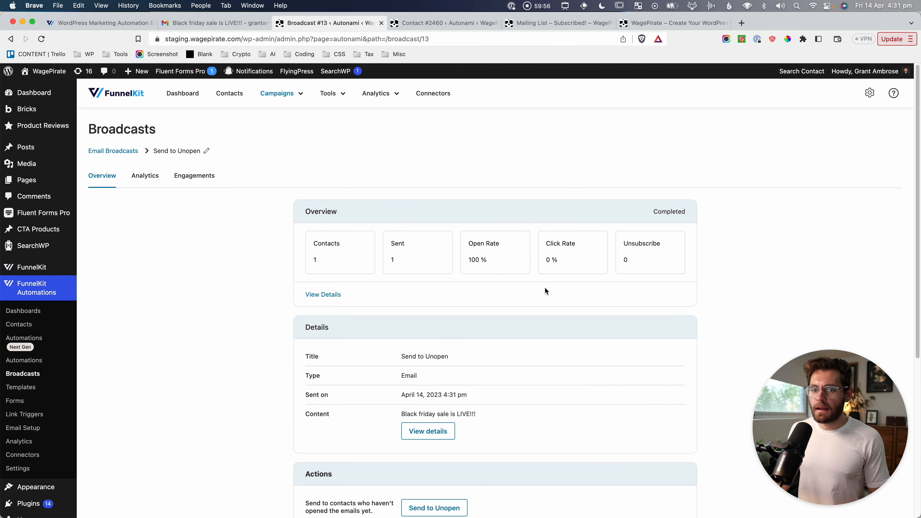
{"action": "left_click", "coordinate": [146, 175]}
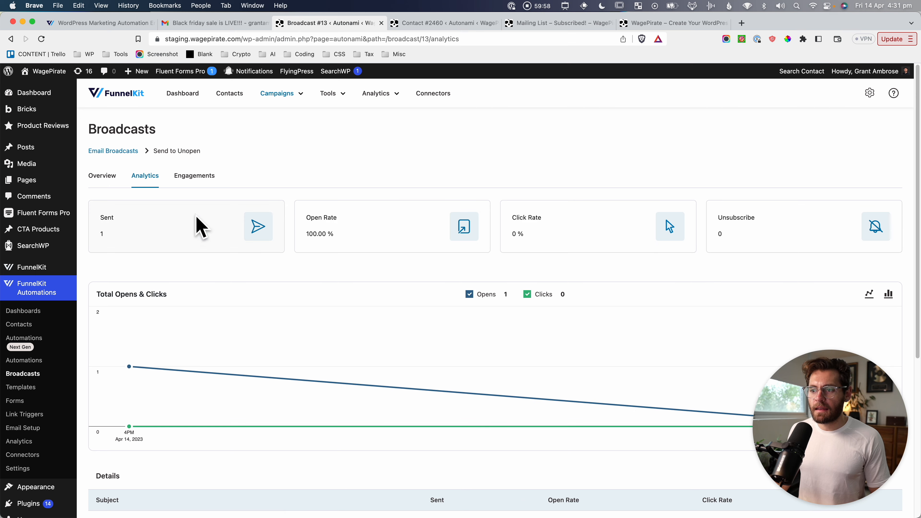
{"action": "scroll", "coordinate": [232, 241], "scroll_direction": "down", "scroll_amount": 5}
{"action": "scroll", "coordinate": [286, 236], "scroll_direction": "up", "scroll_amount": 5}
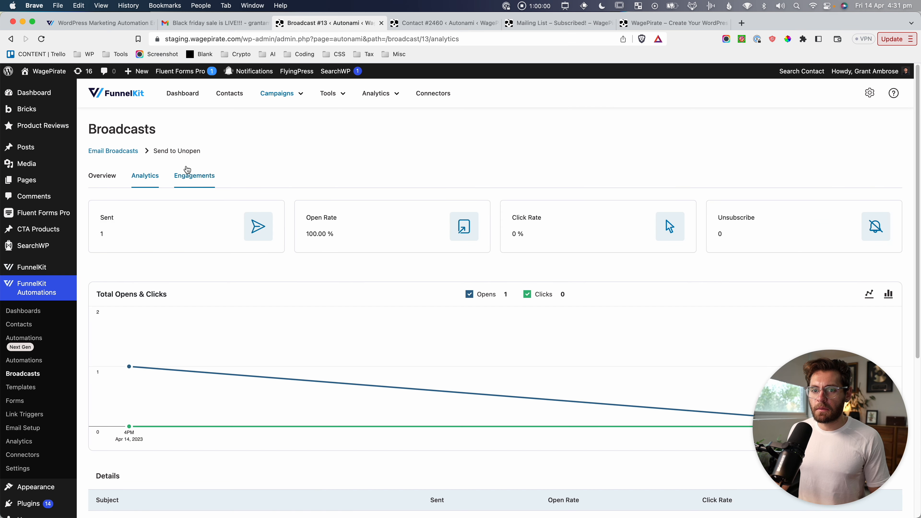
Open the broadcast's Engagements list and screenshot its table and Sent/Open columns.
{"action": "left_click", "coordinate": [196, 176]}
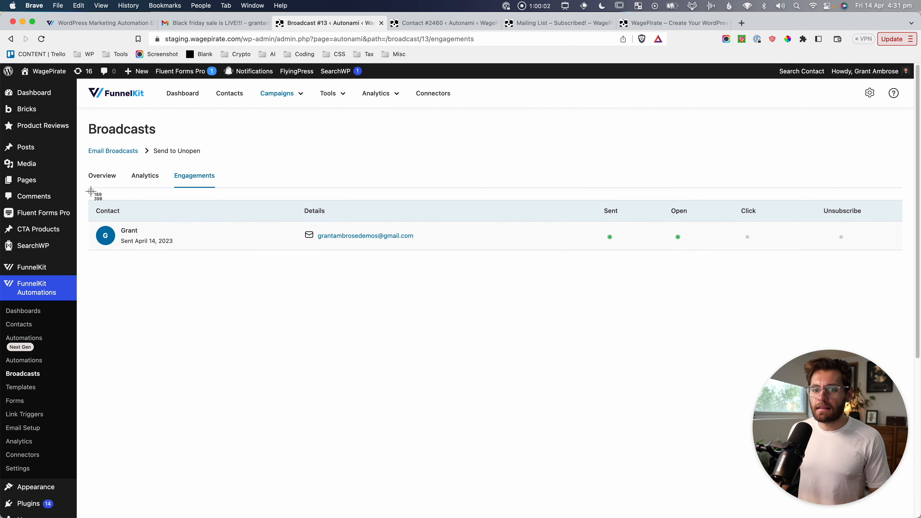
{"action": "left_click_drag", "start_coordinate": [91, 192], "coordinate": [435, 268]}
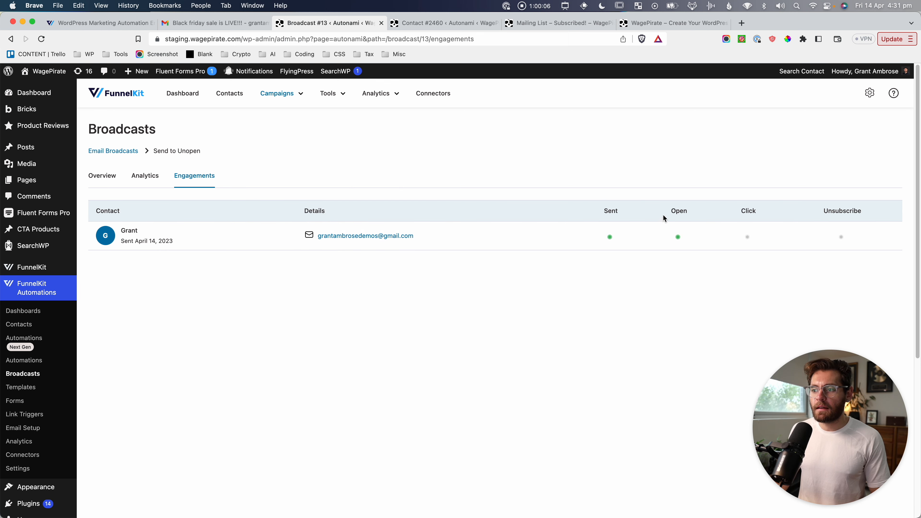
{"action": "key", "text": "super+shift+4"}
{"action": "left_click_drag", "start_coordinate": [584, 186], "coordinate": [823, 268]}
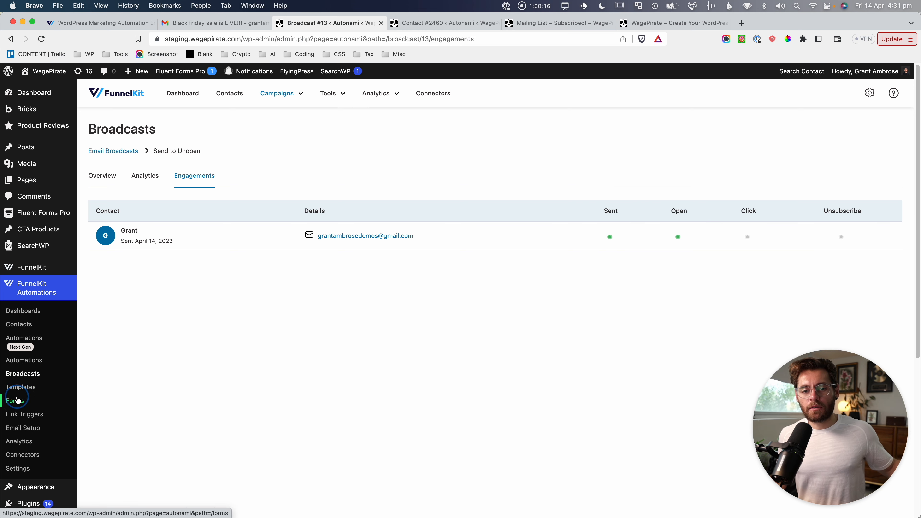
Add a new form named 'test' from the FunnelKit Forms list.
{"action": "left_click", "coordinate": [15, 400]}
{"action": "left_click", "coordinate": [874, 158]}
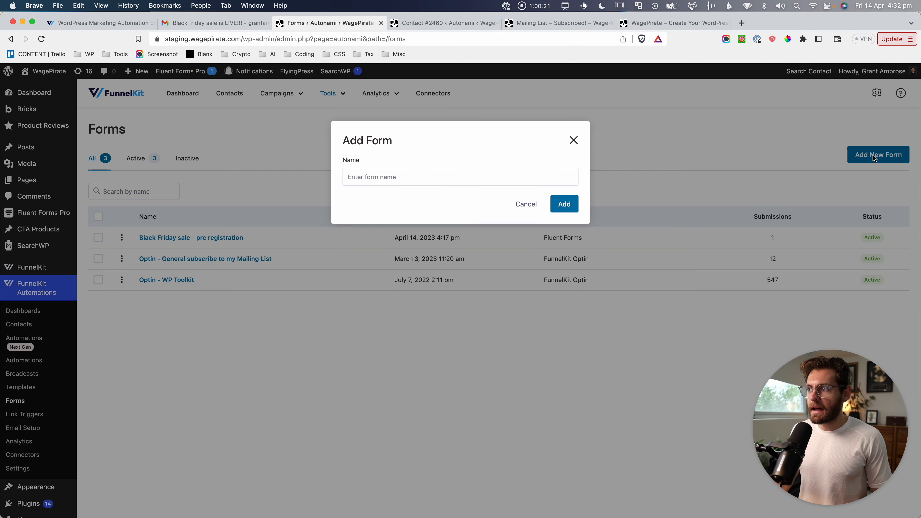
{"action": "type", "text": "test"}
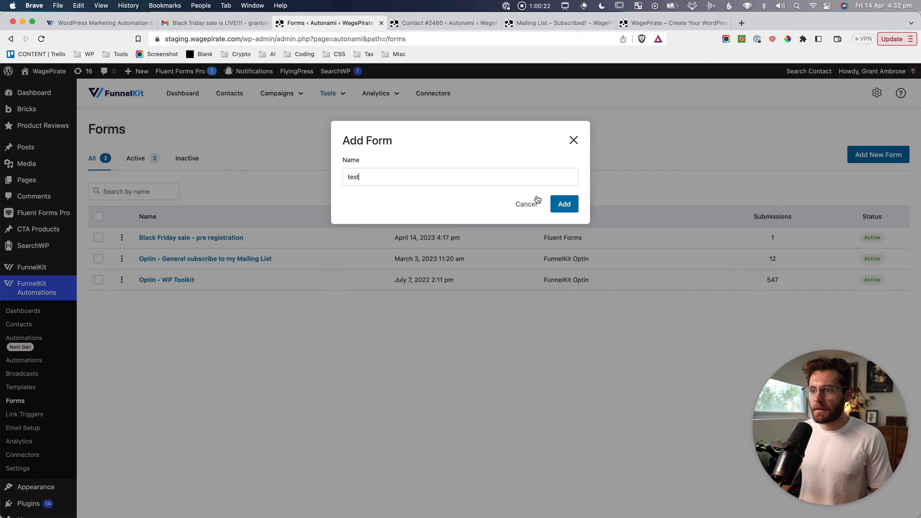
{"action": "left_click", "coordinate": [563, 204]}
Screenshot the new form's setup steps and its five form type choices.
{"action": "key", "text": "super+shift+4"}
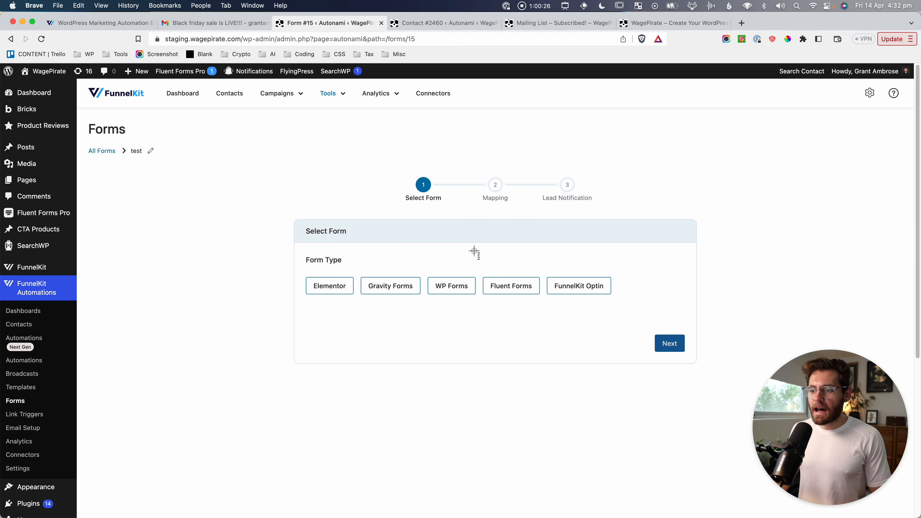
{"action": "left_click_drag", "start_coordinate": [474, 250], "coordinate": [551, 318]}
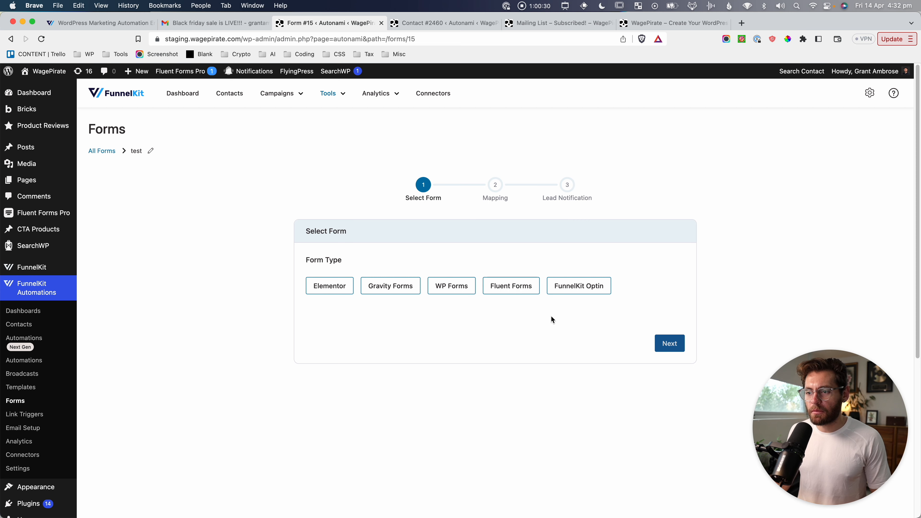
{"action": "key", "text": "super+shift+4"}
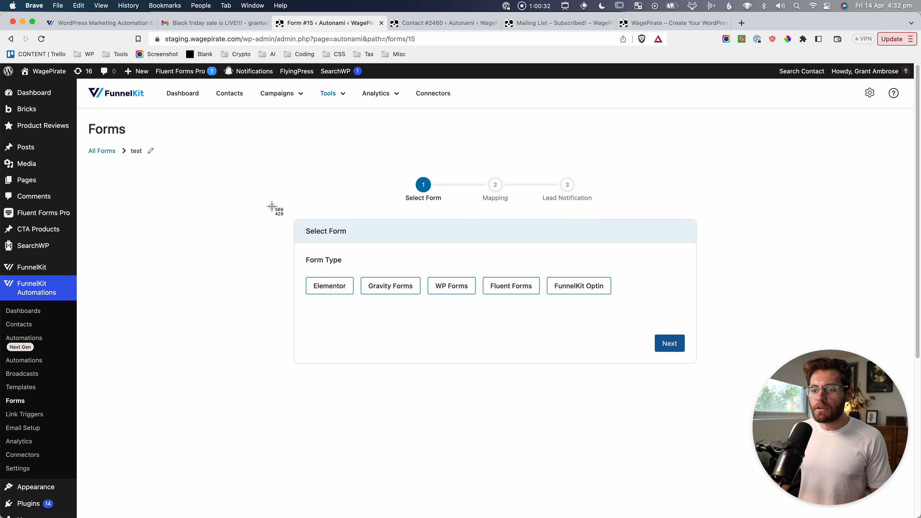
{"action": "left_click_drag", "start_coordinate": [272, 206], "coordinate": [665, 314]}
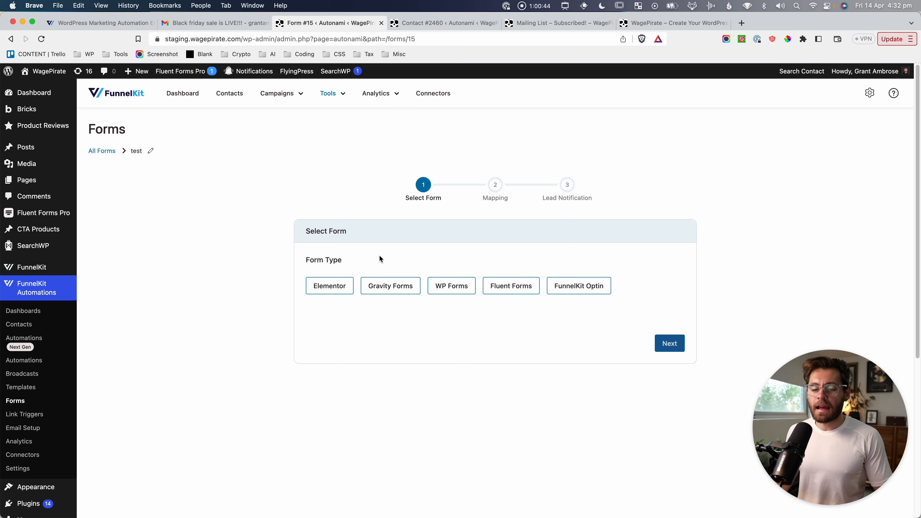
Choose Elementor as the form type and screenshot the 'Saved form does not exist.' error.
{"action": "left_click", "coordinate": [328, 286]}
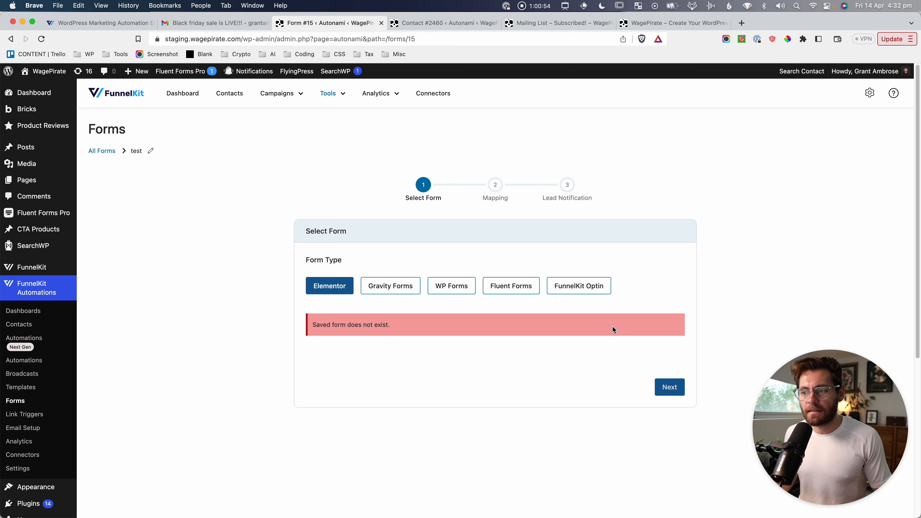
{"action": "key", "text": "super+shift+4"}
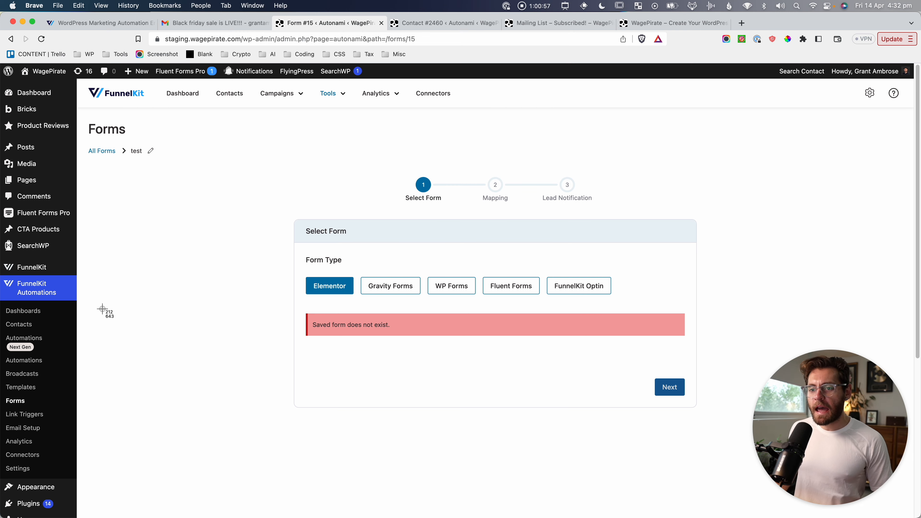
{"action": "left_click_drag", "start_coordinate": [295, 189], "coordinate": [707, 368]}
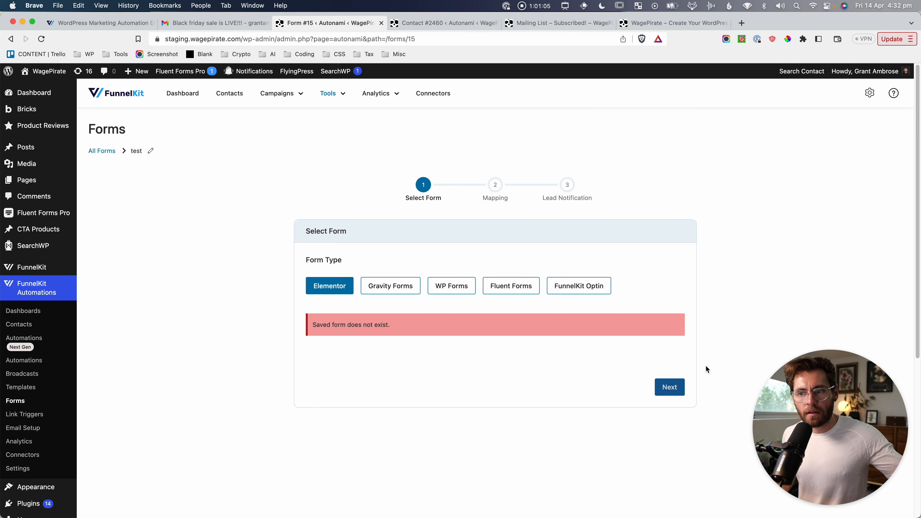
Screenshot the FunnelKit Optin option, the Form Type heading with Elementor, and the admin menu.
{"action": "key", "text": "super+shift+4"}
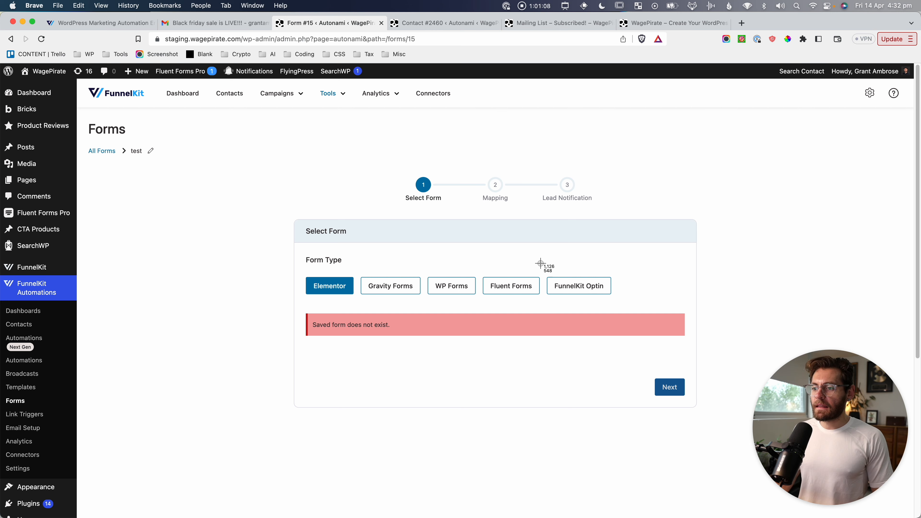
{"action": "left_click_drag", "start_coordinate": [539, 261], "coordinate": [629, 308]}
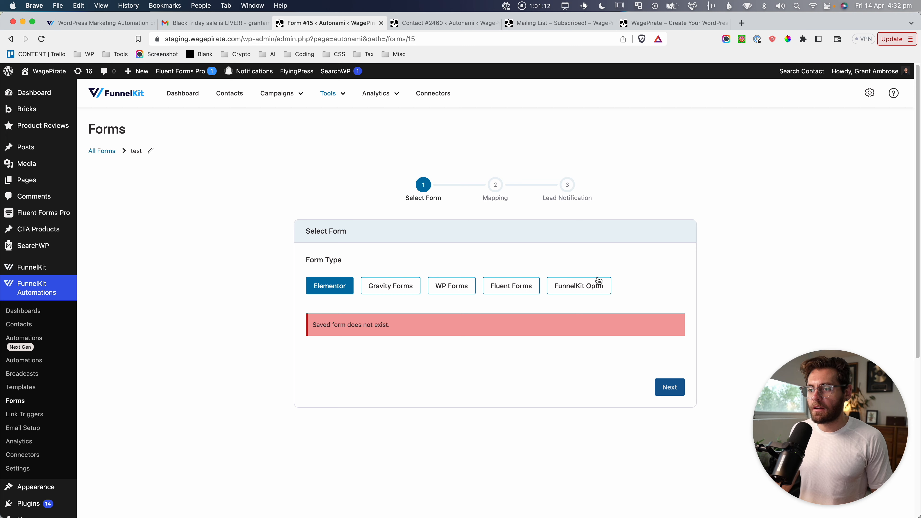
{"action": "key", "text": "super+shift+4"}
{"action": "left_click_drag", "start_coordinate": [297, 253], "coordinate": [635, 305]}
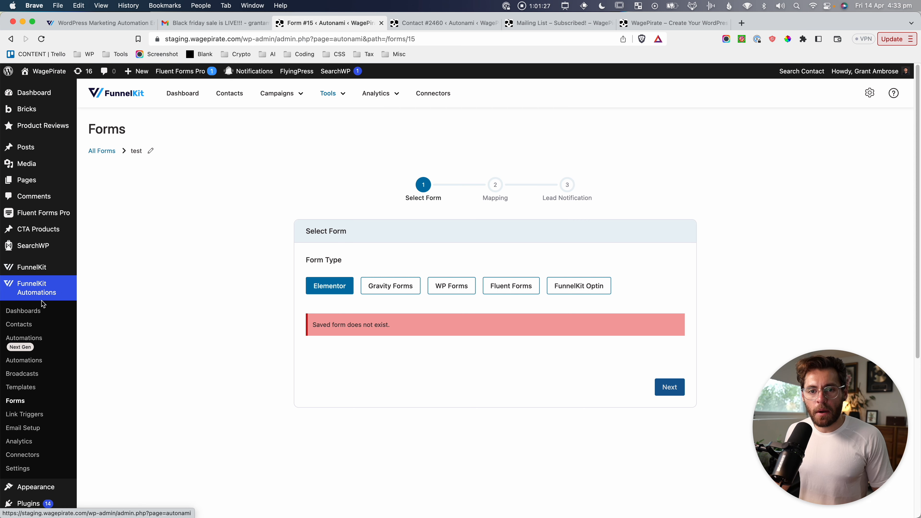
{"action": "left_click_drag", "start_coordinate": [3, 280], "coordinate": [82, 481]}
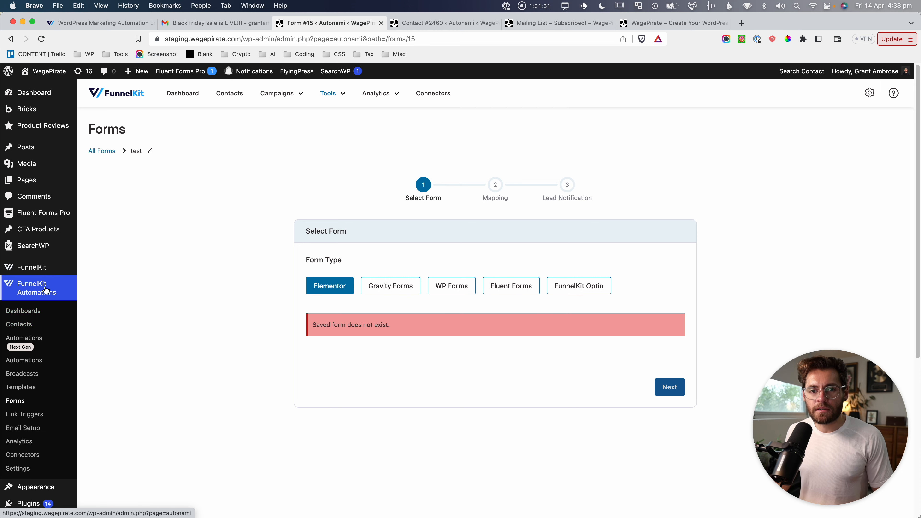
{"action": "mouse_move", "coordinate": [22, 268]}
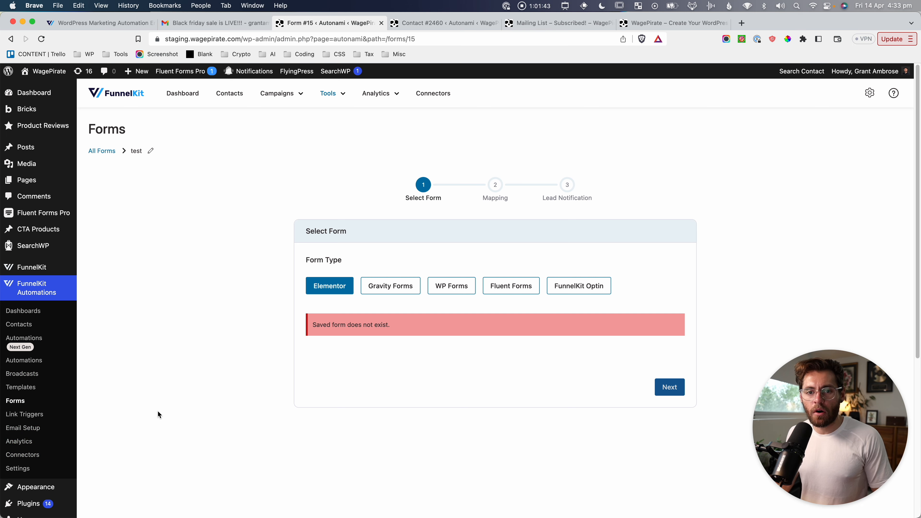
{"action": "key", "text": "super+shift+4"}
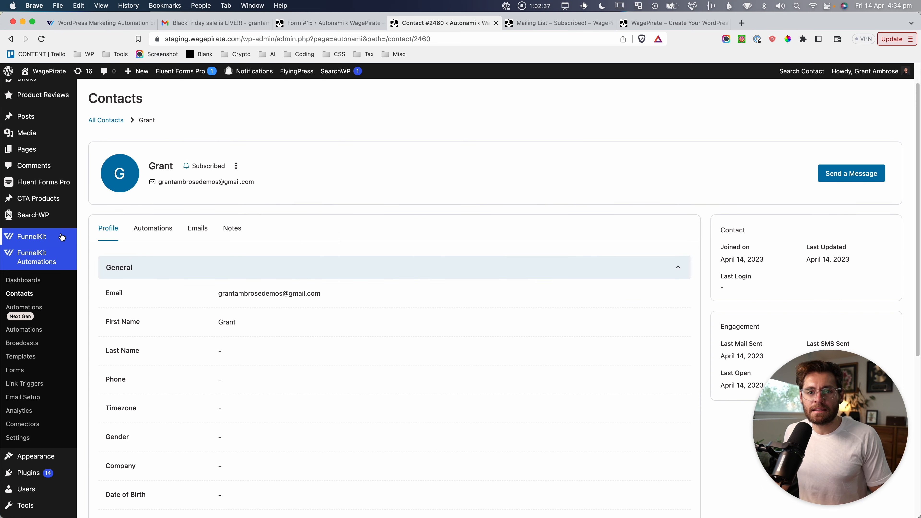
Screenshot the FunnelKit Automations submenu in the admin sidebar beside the contact profile.
{"action": "mouse_move", "coordinate": [43, 236]}
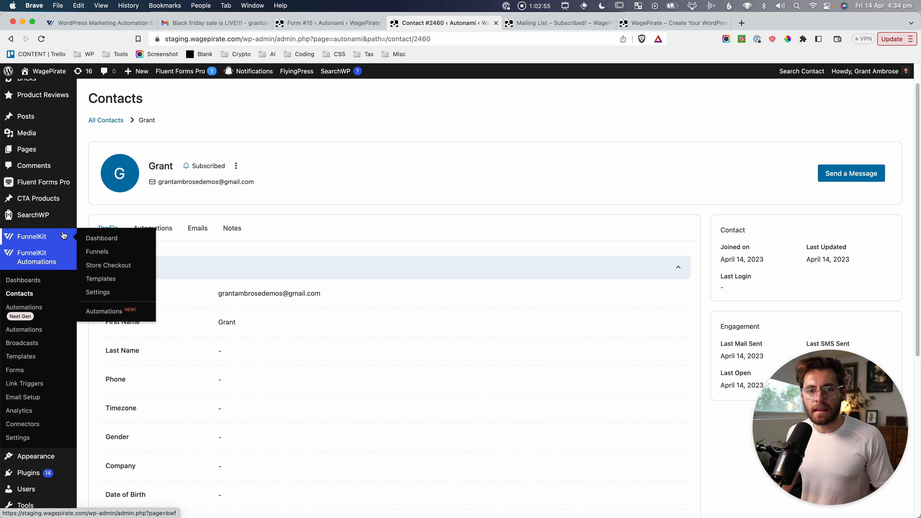
{"action": "key", "text": "super+shift+4"}
{"action": "left_click_drag", "start_coordinate": [2, 242], "coordinate": [93, 448]}
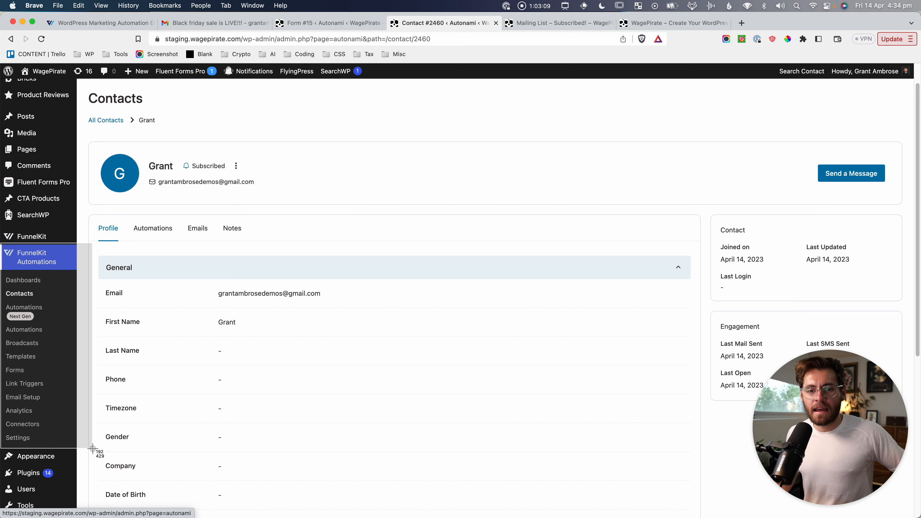
{"action": "left_click_drag", "start_coordinate": [93, 448], "coordinate": [93, 448]}
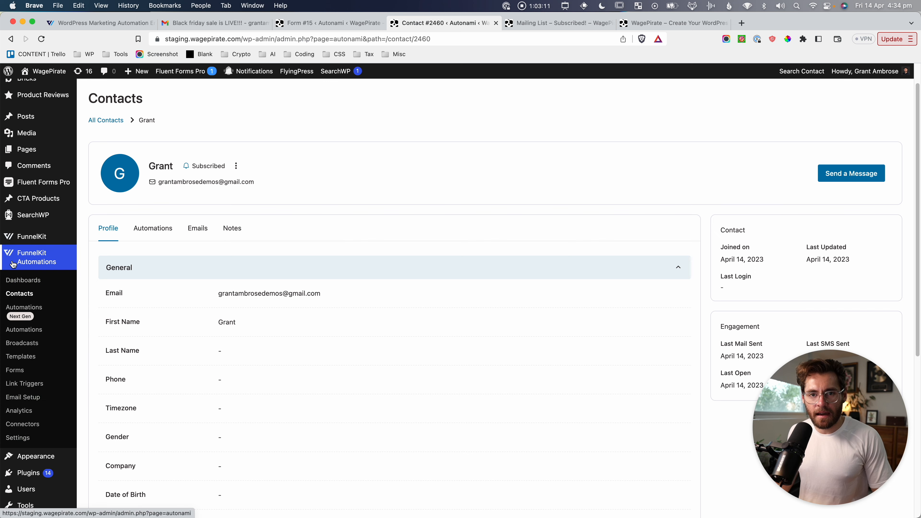
{"action": "scroll", "coordinate": [26, 264], "scroll_direction": "up", "scroll_amount": 2}
{"action": "mouse_move", "coordinate": [38, 264]}
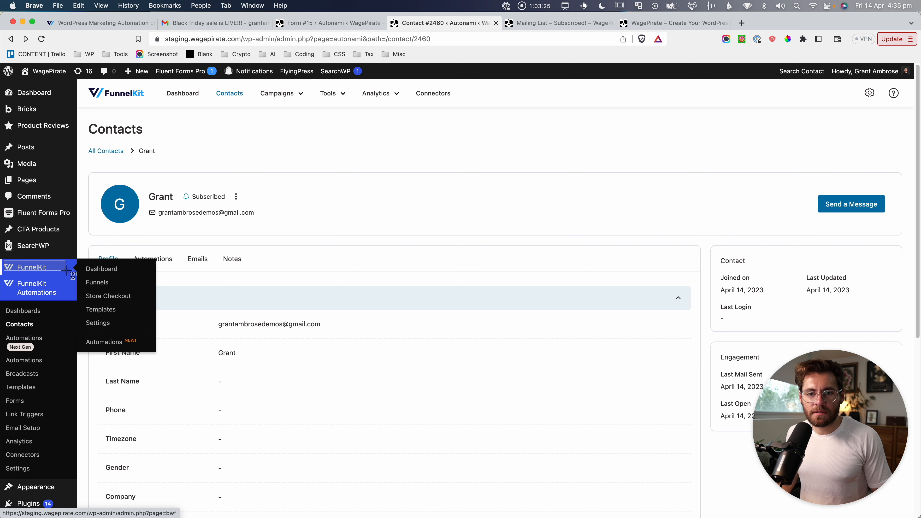
{"action": "left_click_drag", "start_coordinate": [5, 280], "coordinate": [86, 478]}
{"action": "key", "text": "Escape"}
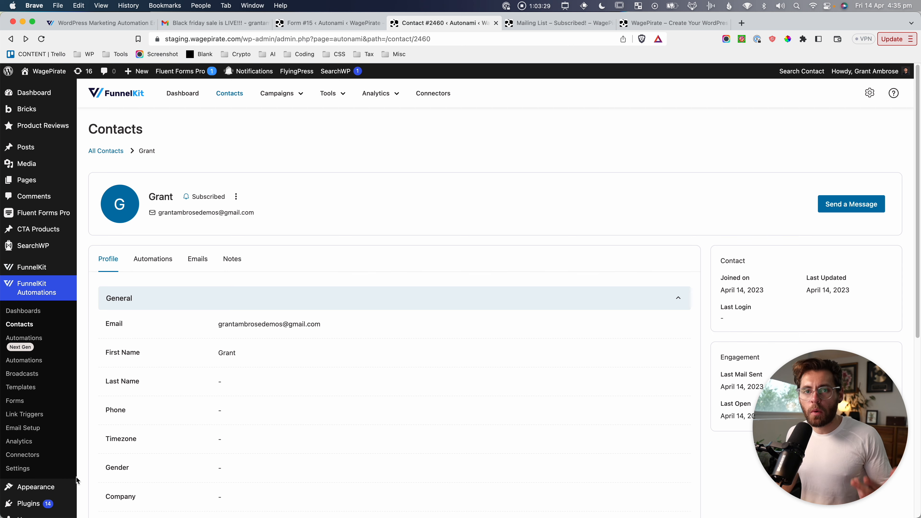
Switch to the funnelkit.com tab and scroll to the top of the product page.
{"action": "left_click", "coordinate": [126, 23]}
{"action": "scroll", "coordinate": [248, 175], "scroll_direction": "up", "scroll_amount": 10}
{"action": "scroll", "coordinate": [252, 187], "scroll_direction": "up", "scroll_amount": 15}
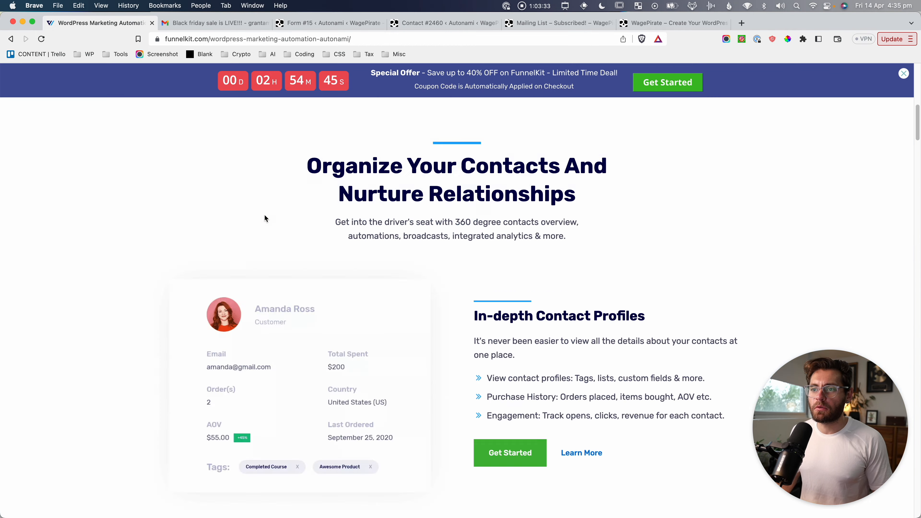
{"action": "mouse_move", "coordinate": [468, 147]}
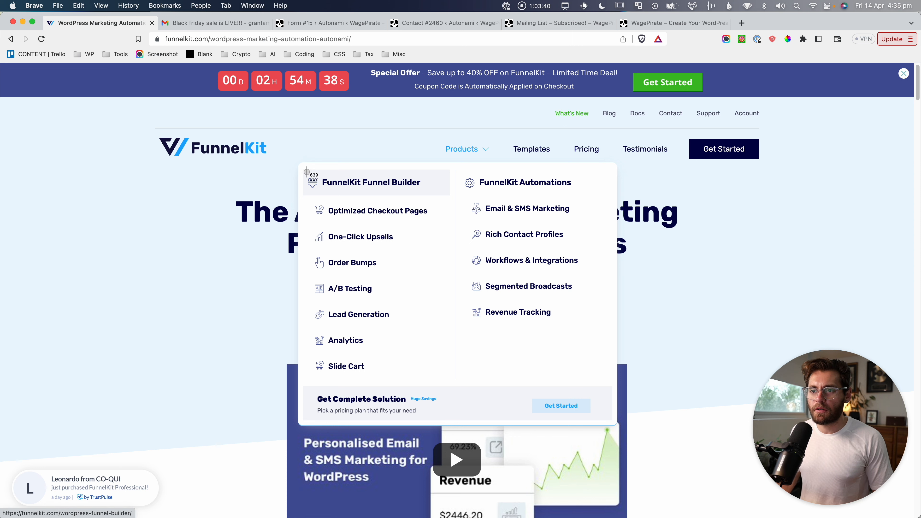
Screenshot the Funnel Builder and FunnelKit Automations feature lists, then go to the Pricing page.
{"action": "left_click_drag", "start_coordinate": [307, 171], "coordinate": [449, 397]}
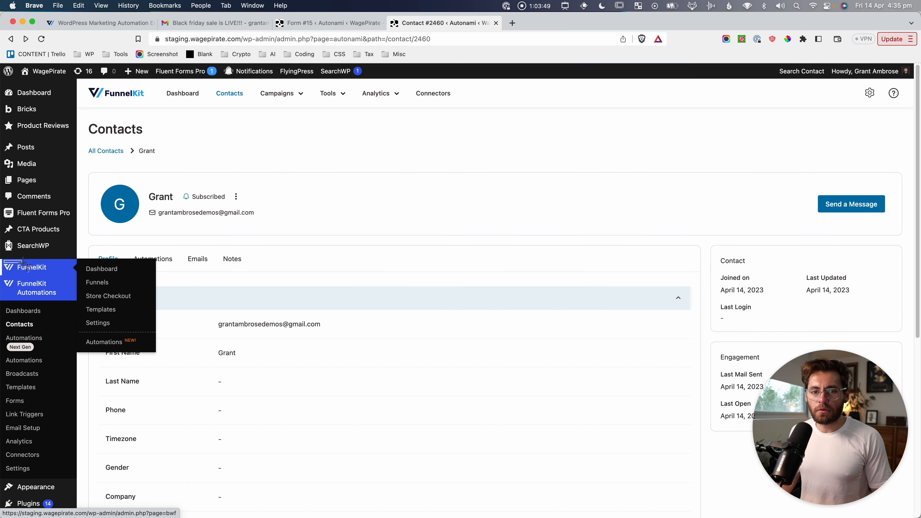
{"action": "left_click_drag", "start_coordinate": [23, 261], "coordinate": [72, 279]}
{"action": "left_click_drag", "start_coordinate": [5, 275], "coordinate": [75, 473]}
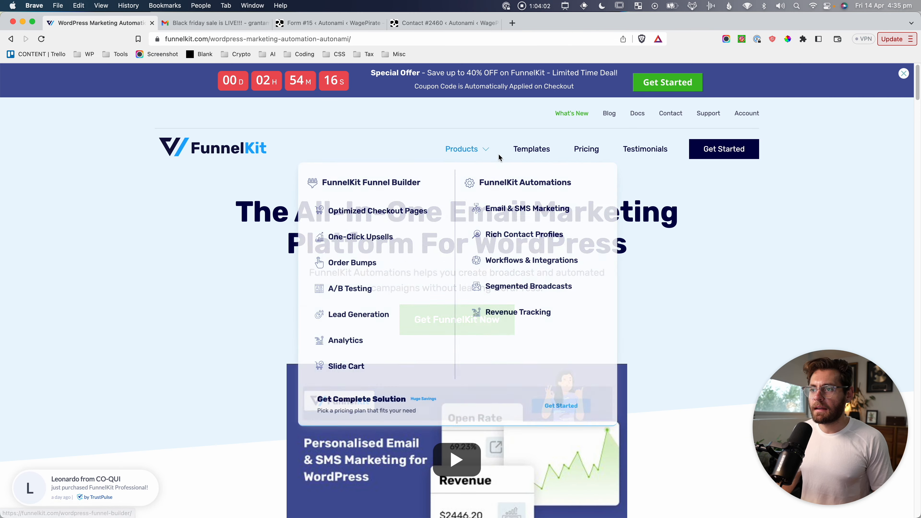
{"action": "left_click", "coordinate": [591, 150]}
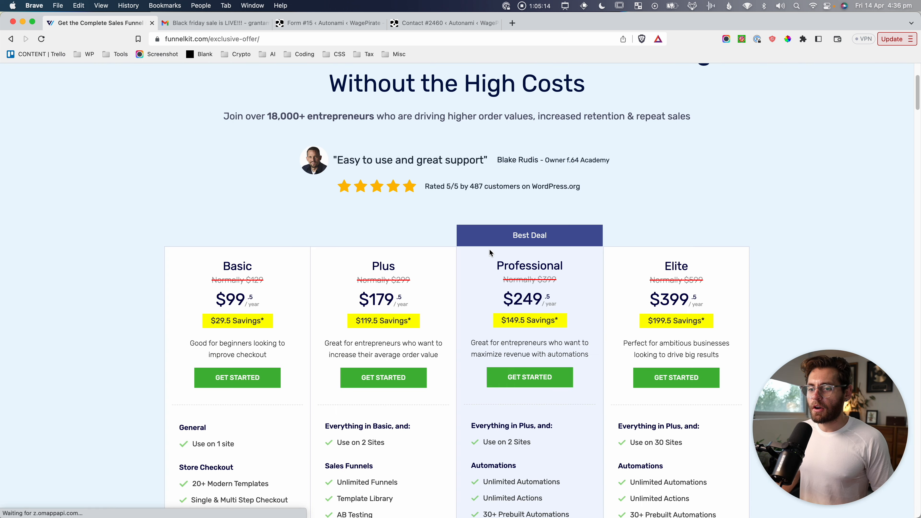
Screenshot the Automations features list and the Basic/Plus and Professional/Elite plan cards.
{"action": "scroll", "coordinate": [488, 248], "scroll_direction": "down", "scroll_amount": 3}
{"action": "scroll", "coordinate": [618, 250], "scroll_direction": "down", "scroll_amount": 2}
{"action": "scroll", "coordinate": [618, 251], "scroll_direction": "down", "scroll_amount": 1}
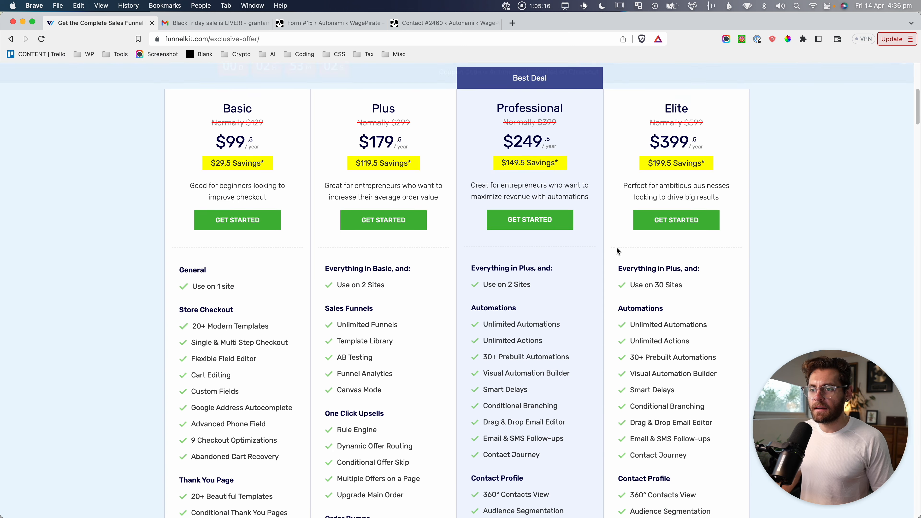
{"action": "key", "text": "shift+super+4"}
{"action": "left_click_drag", "start_coordinate": [464, 315], "coordinate": [719, 486]}
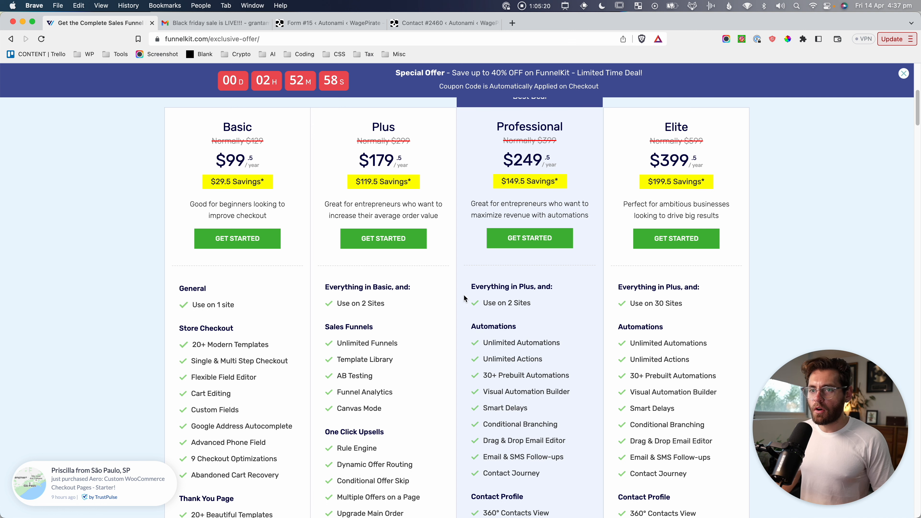
{"action": "key", "text": "shift+super+4"}
{"action": "left_click_drag", "start_coordinate": [166, 103], "coordinate": [452, 508]}
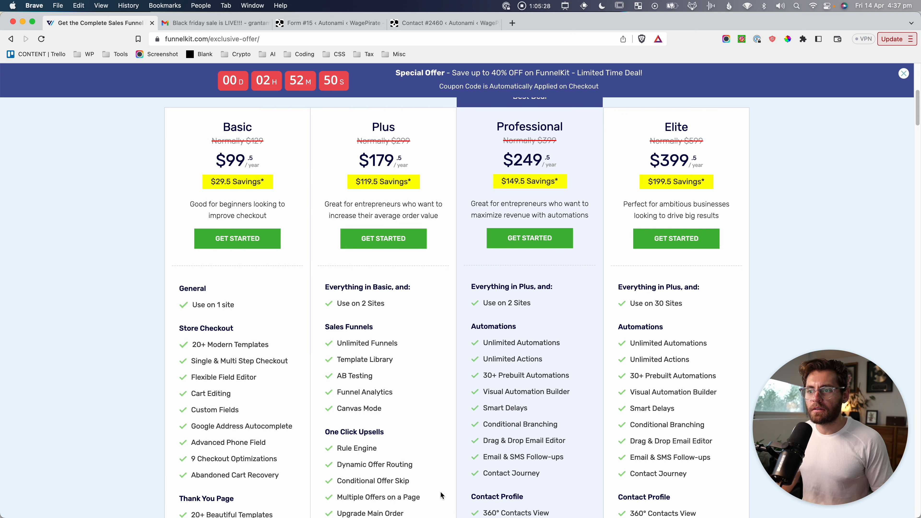
{"action": "left_click_drag", "start_coordinate": [461, 109], "coordinate": [743, 515]}
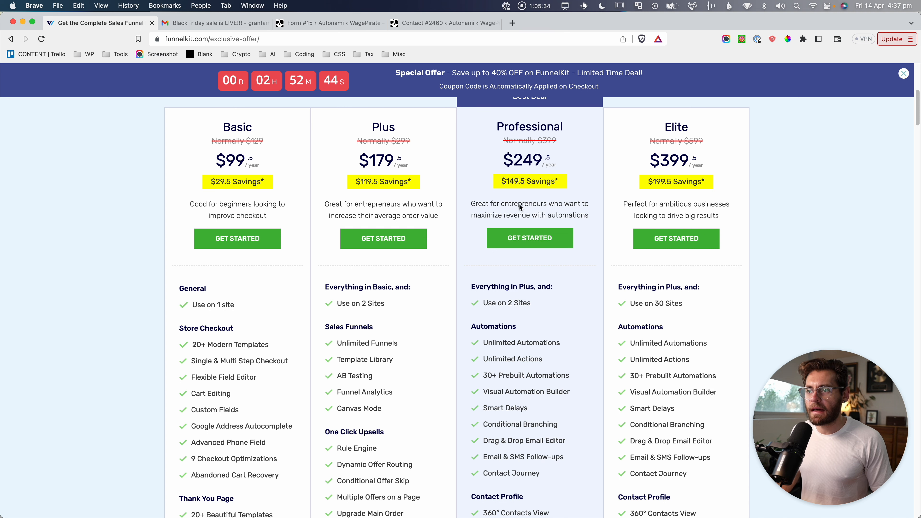
Re-capture the Basic, Plus, Professional and Elite plan cards at the top of the pricing page.
{"action": "scroll", "coordinate": [589, 261], "scroll_direction": "up", "scroll_amount": 2}
{"action": "key", "text": "super+shift+4"}
{"action": "left_click_drag", "start_coordinate": [446, 110], "coordinate": [612, 503]}
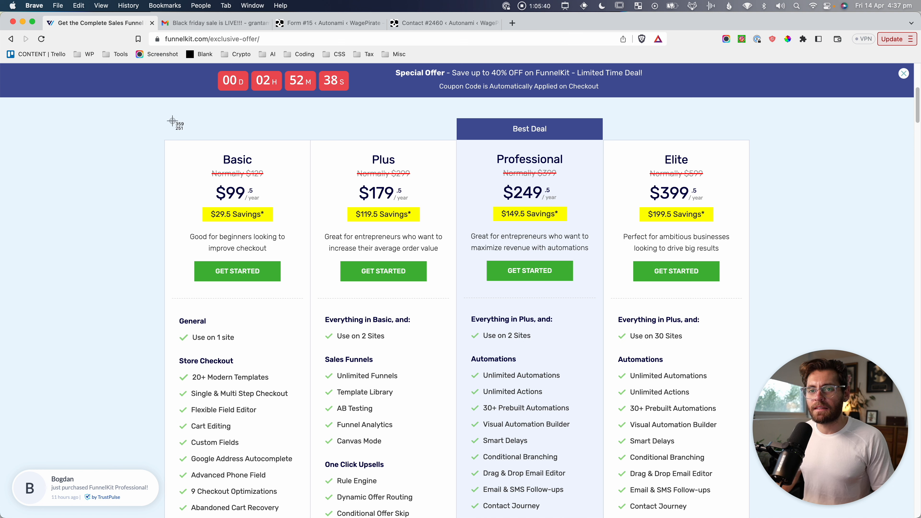
{"action": "left_click_drag", "start_coordinate": [159, 132], "coordinate": [335, 393]}
{"action": "key", "text": "super+shift+4"}
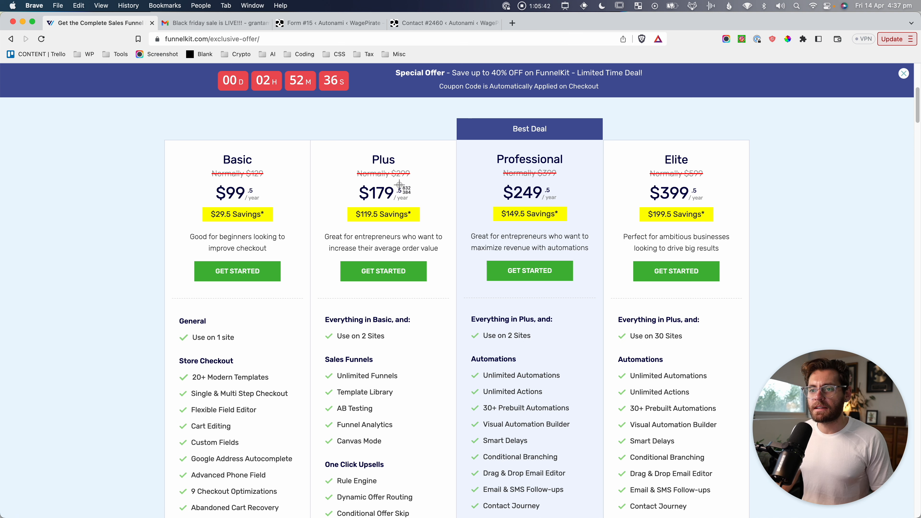
{"action": "left_click_drag", "start_coordinate": [344, 145], "coordinate": [581, 226]}
{"action": "key", "text": "super+shift+4"}
{"action": "left_click_drag", "start_coordinate": [439, 97], "coordinate": [608, 470]}
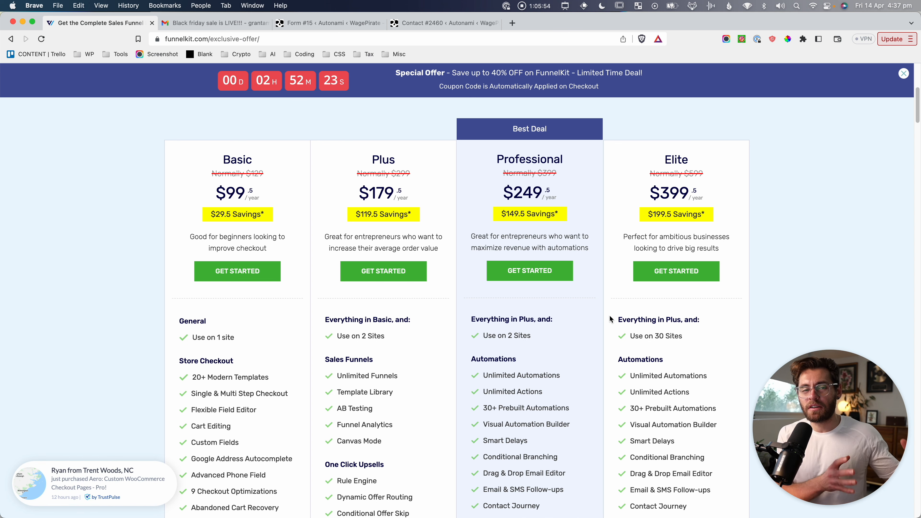
Screenshot the Professional and Elite Automations feature lists, then the full Basic, Plus and Professional columns.
{"action": "scroll", "coordinate": [610, 319], "scroll_direction": "down", "scroll_amount": 1}
{"action": "key", "text": "super+shift+4"}
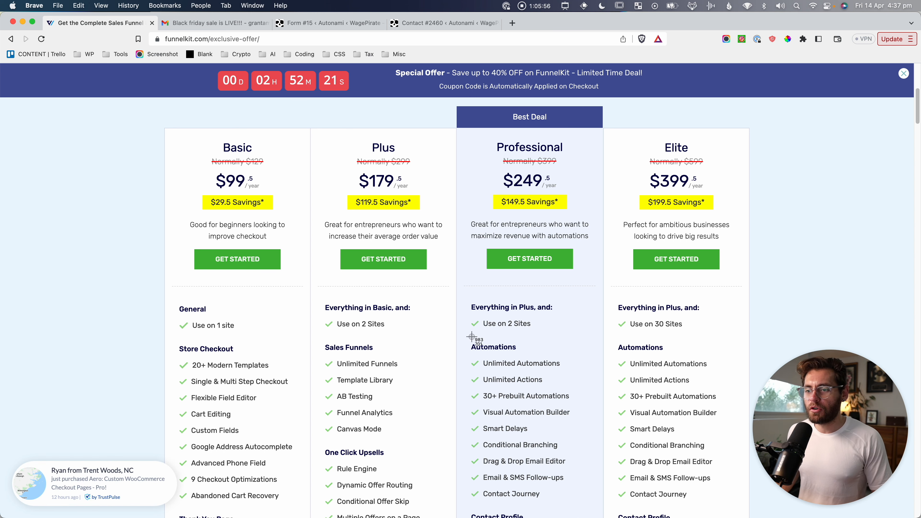
{"action": "left_click_drag", "start_coordinate": [469, 336], "coordinate": [740, 516]}
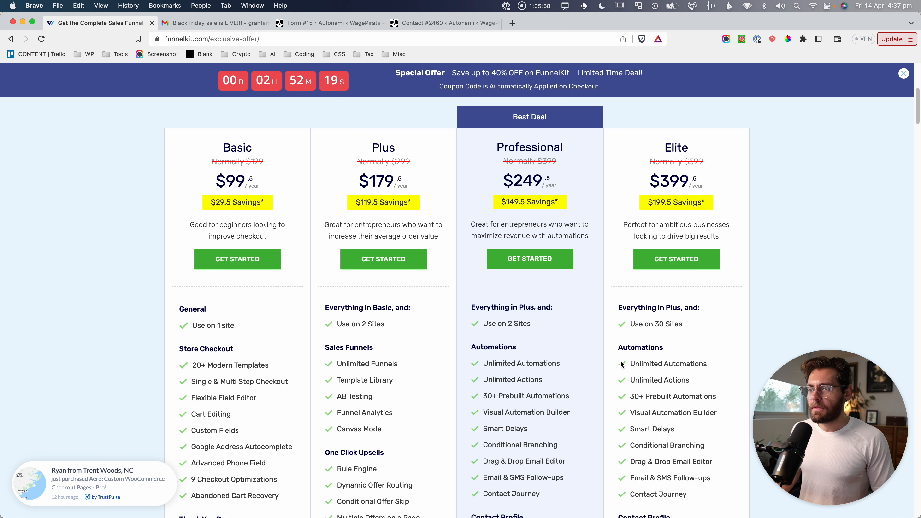
{"action": "key", "text": "super+shift+4"}
{"action": "left_click_drag", "start_coordinate": [459, 338], "coordinate": [736, 506]}
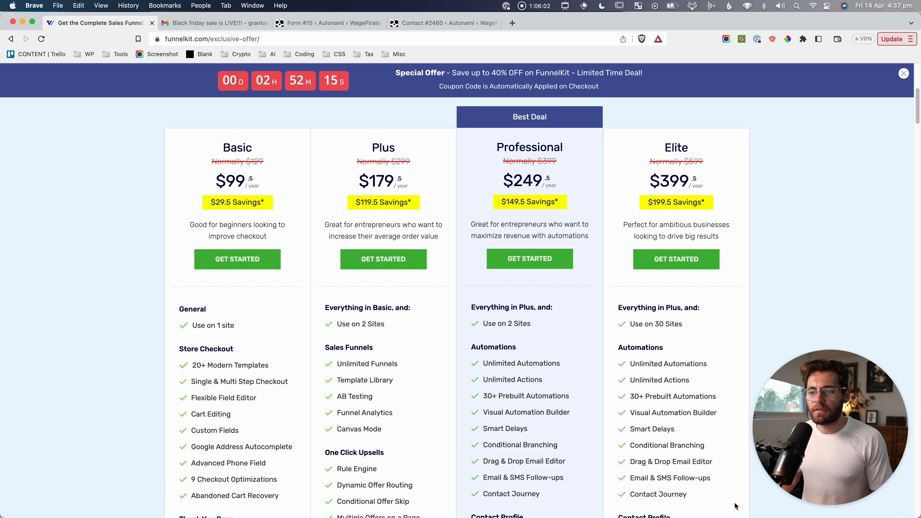
{"action": "key", "text": "super+shift+4"}
{"action": "left_click_drag", "start_coordinate": [156, 120], "coordinate": [464, 504]}
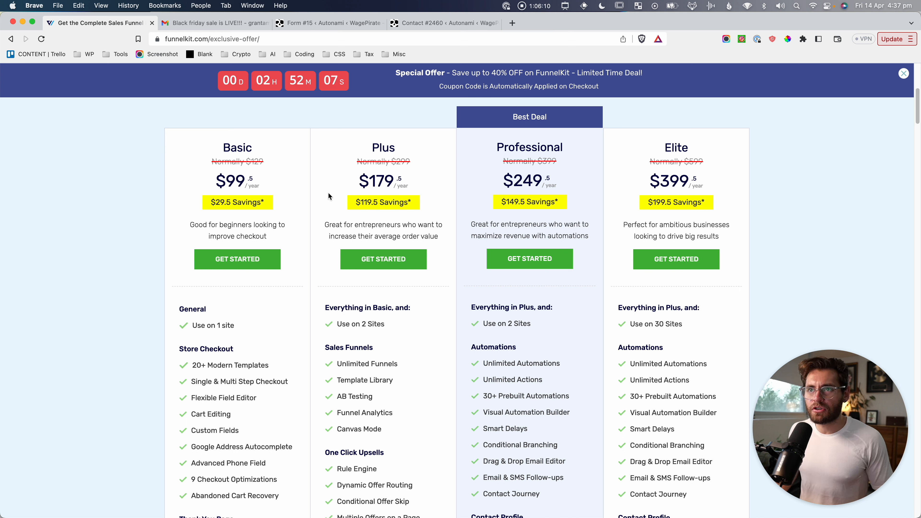
{"action": "key", "text": "super+shift+4"}
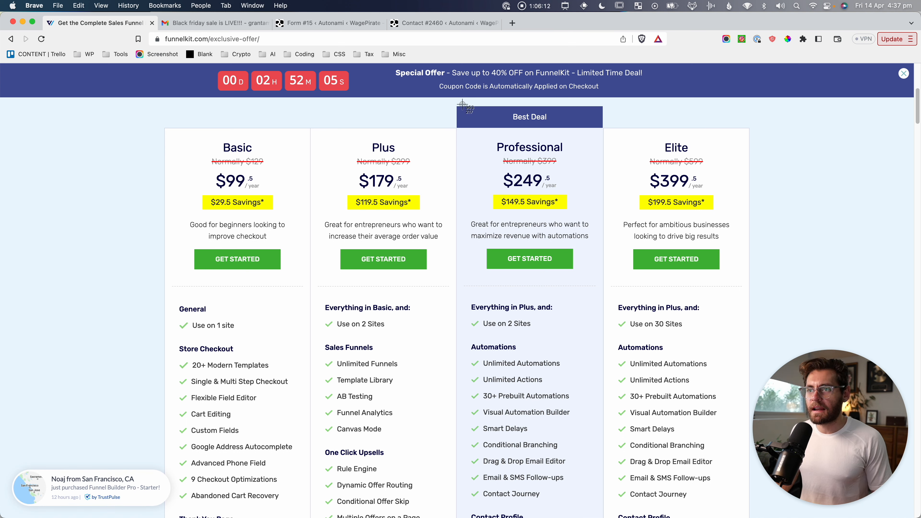
{"action": "left_click_drag", "start_coordinate": [454, 101], "coordinate": [765, 517]}
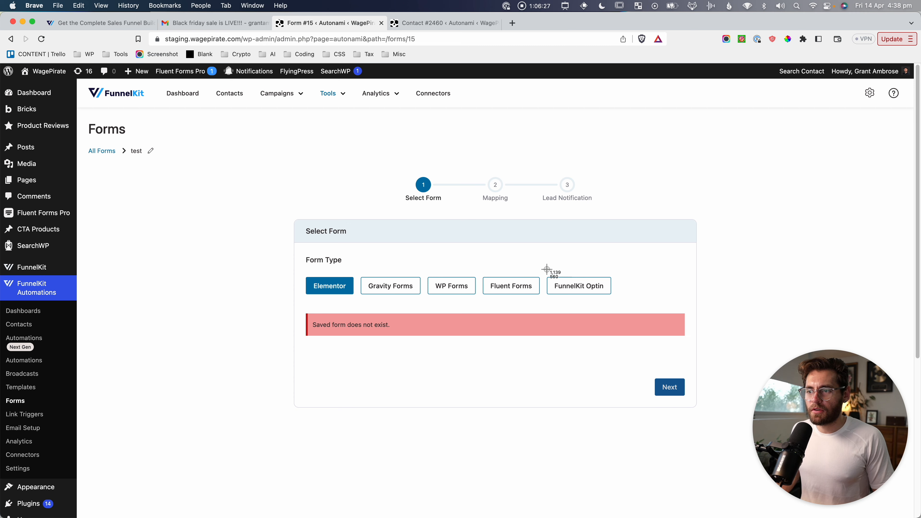
Screenshot the funnels list, then open the 21 Days - Email Course funnel and capture its steps.
{"action": "left_click_drag", "start_coordinate": [537, 268], "coordinate": [616, 305]}
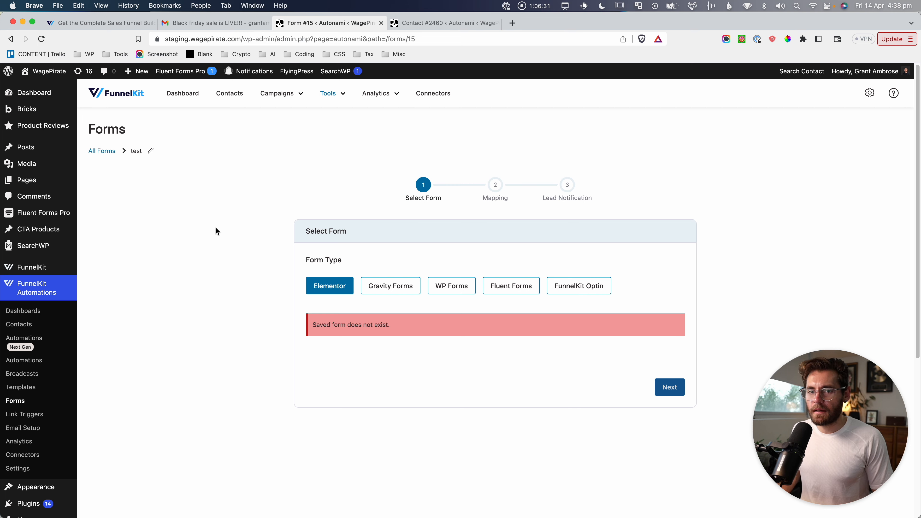
{"action": "mouse_move", "coordinate": [24, 273]}
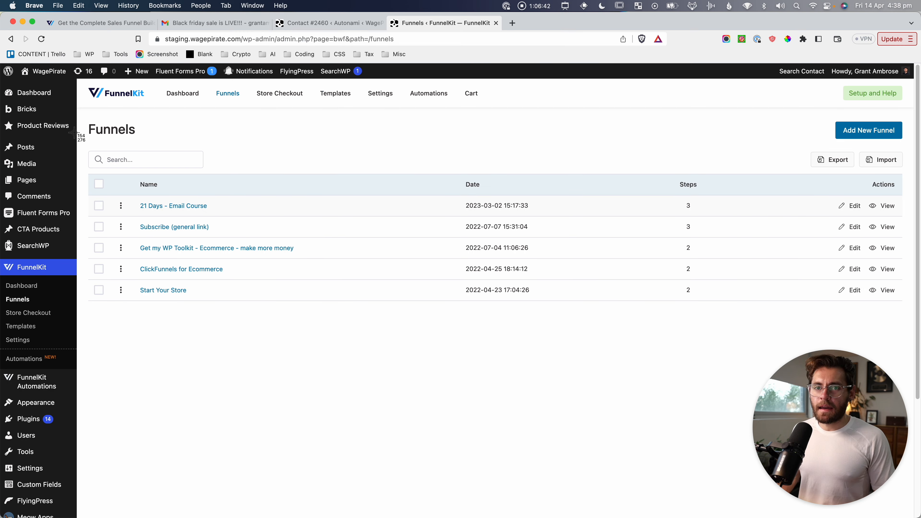
{"action": "left_click_drag", "start_coordinate": [73, 114], "coordinate": [314, 325]}
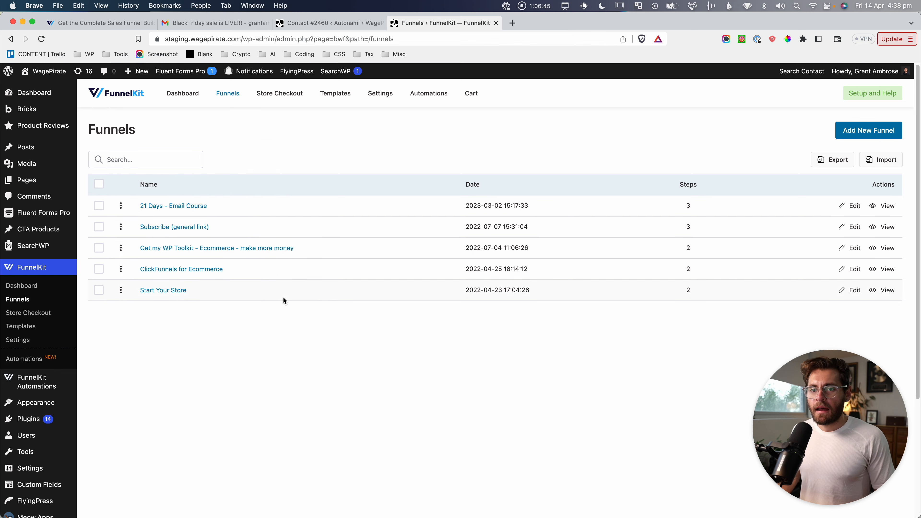
{"action": "key", "text": "super+shift+4"}
{"action": "left_click_drag", "start_coordinate": [92, 190], "coordinate": [221, 218]}
{"action": "left_click", "coordinate": [173, 206]}
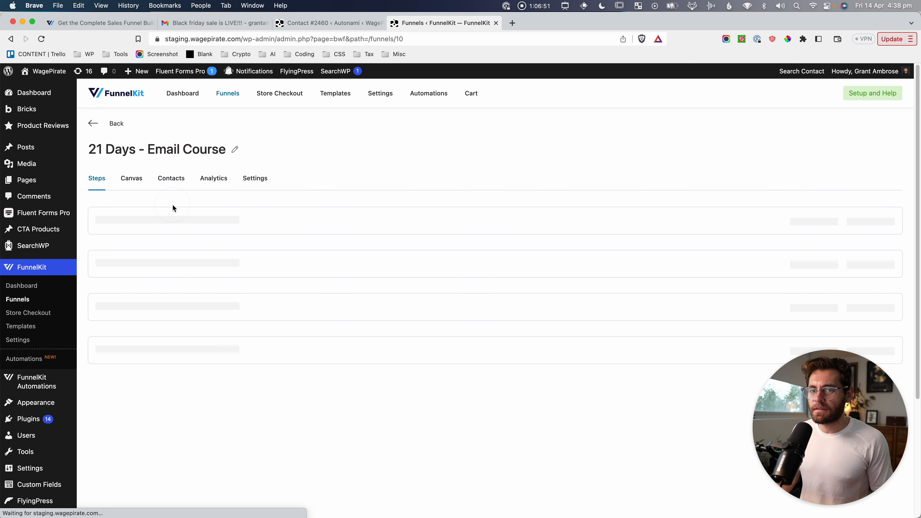
{"action": "key", "text": "super+shift+4"}
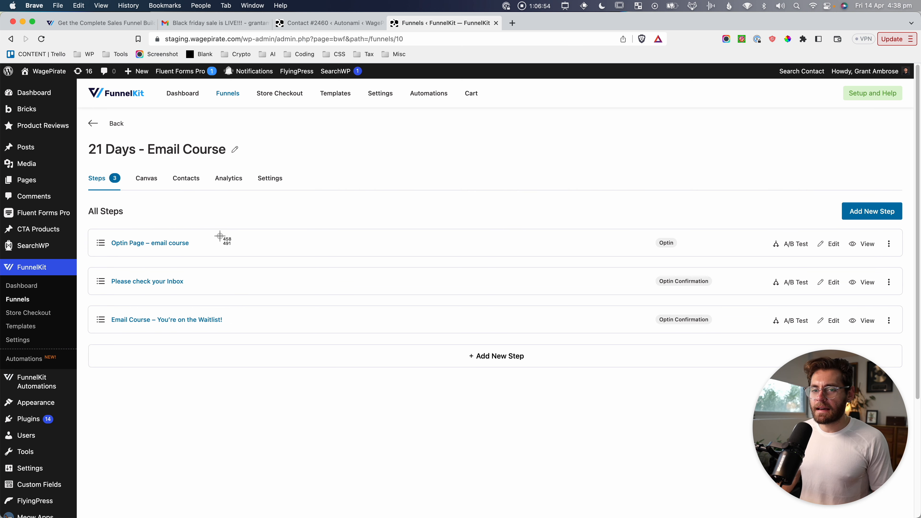
{"action": "left_click_drag", "start_coordinate": [89, 199], "coordinate": [718, 340]}
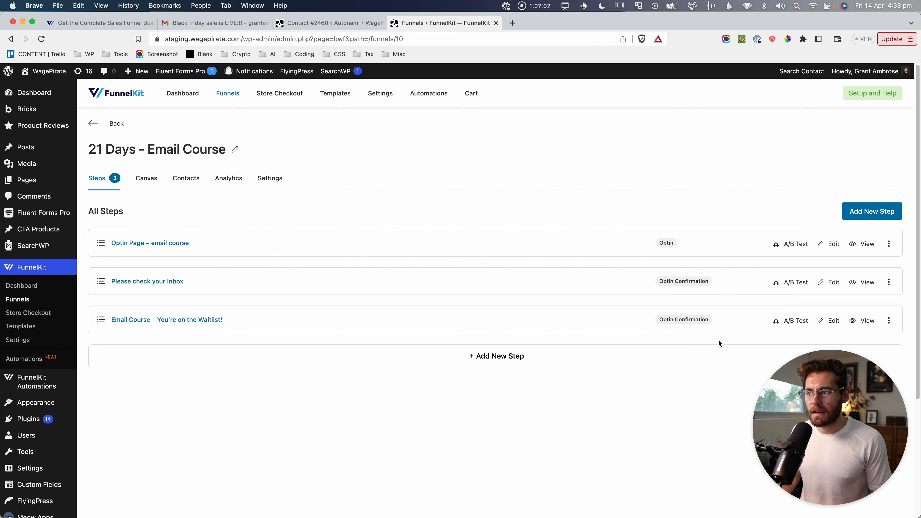
Open the optin, 'Please check your Inbox' and waitlist confirmation steps in new tabs and view the optin page.
{"action": "scroll", "coordinate": [712, 270], "scroll_direction": "down", "scroll_amount": 2}
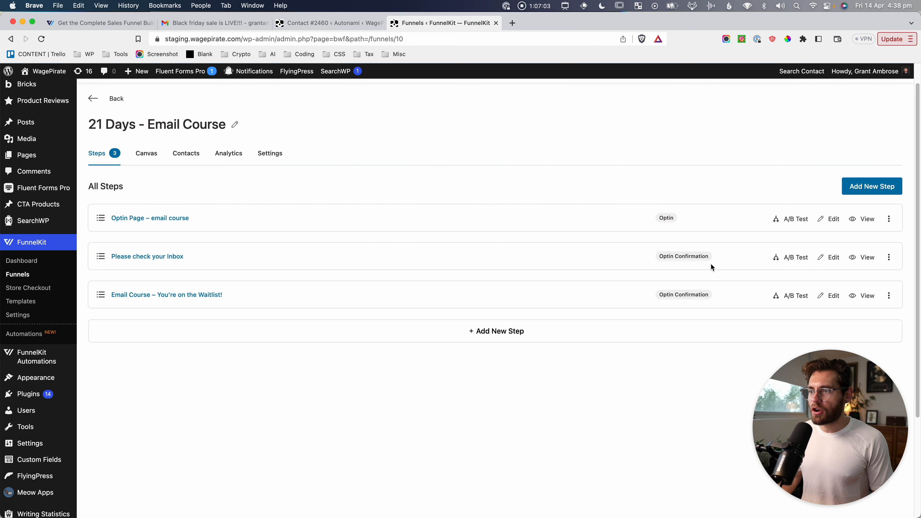
{"action": "left_click", "coordinate": [872, 220], "text": "super"}
{"action": "left_click", "coordinate": [869, 257], "text": "super"}
{"action": "left_click", "coordinate": [872, 297], "text": "super"}
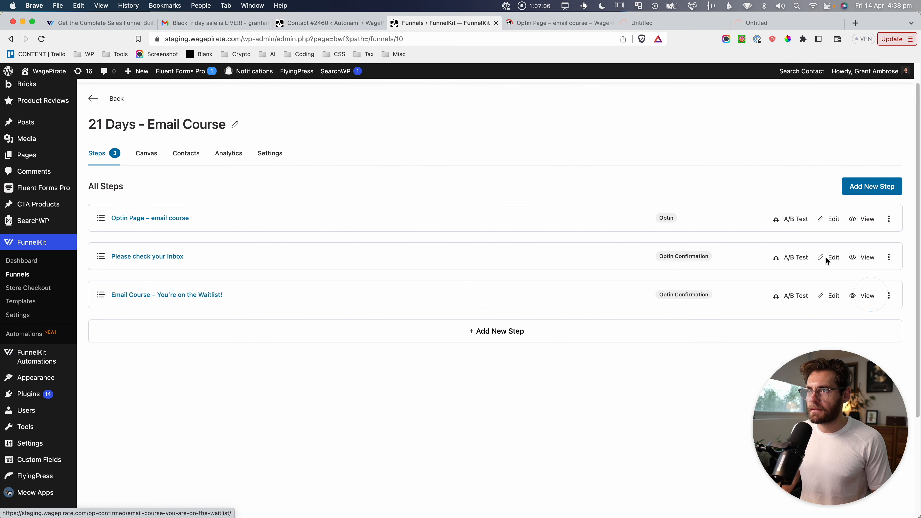
{"action": "left_click", "coordinate": [558, 23]}
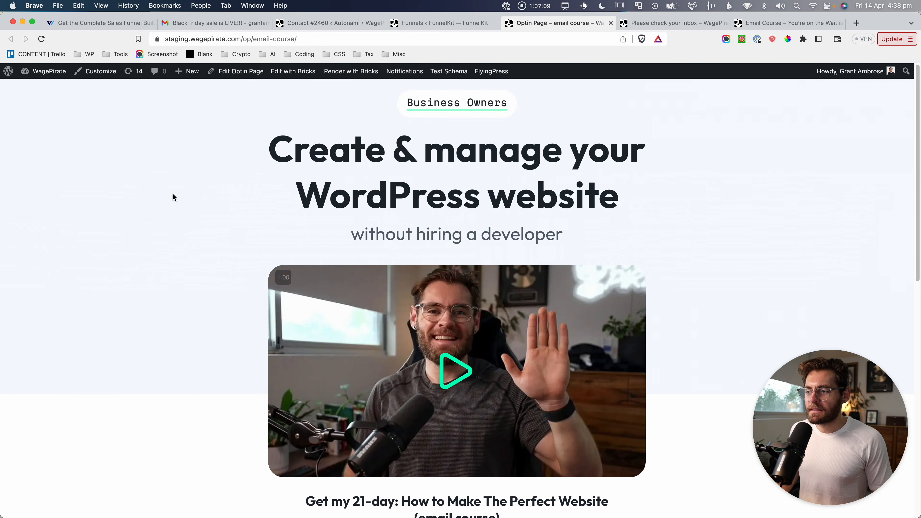
{"action": "left_click_drag", "start_coordinate": [156, 78], "coordinate": [755, 104]}
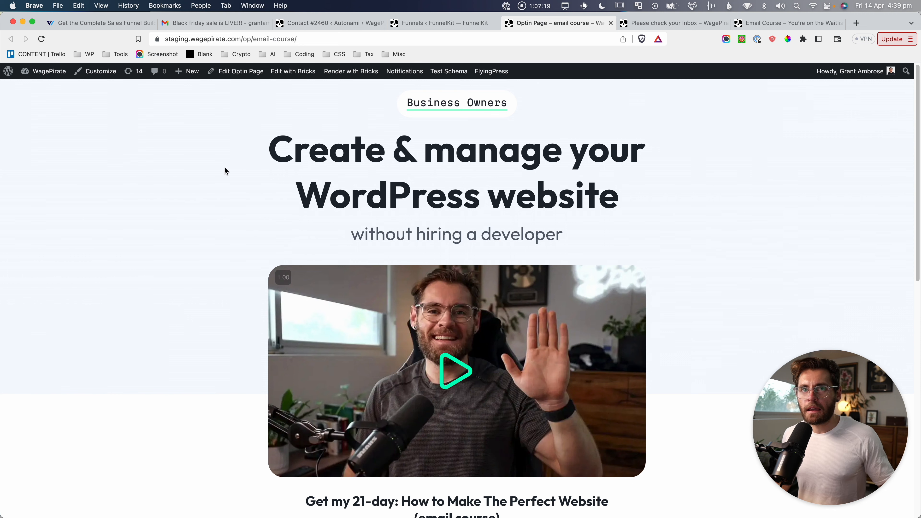
{"action": "left_click", "coordinate": [193, 189]}
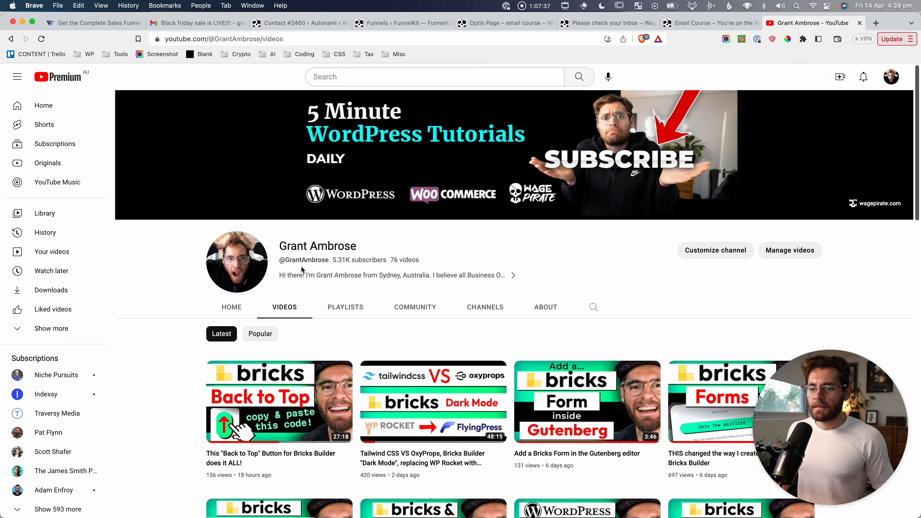
{"action": "scroll", "coordinate": [302, 266], "scroll_direction": "down", "scroll_amount": 4}
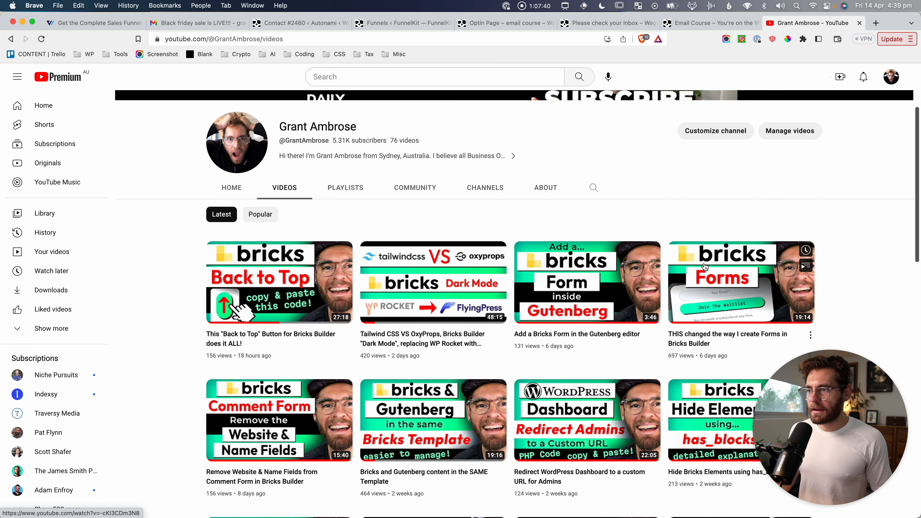
Open the Bricks Builder forms video, expand its description, and follow the 21-day email-course link.
{"action": "left_click", "coordinate": [739, 283]}
{"action": "scroll", "coordinate": [183, 303], "scroll_direction": "down", "scroll_amount": 4}
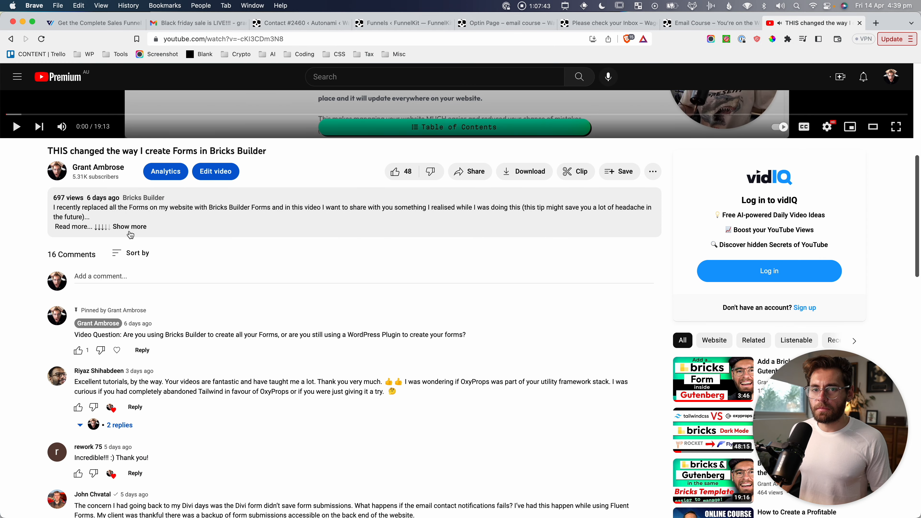
{"action": "left_click", "coordinate": [129, 228]}
{"action": "key", "text": "super+shift+4"}
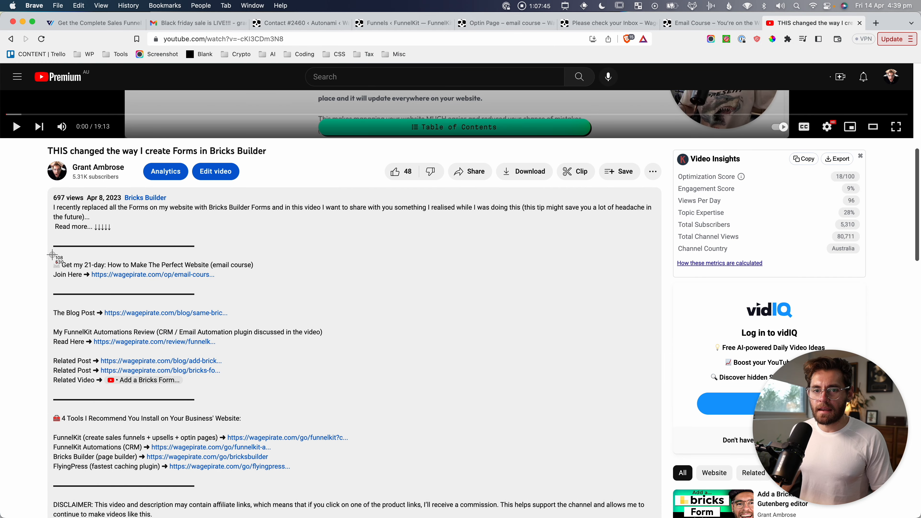
{"action": "left_click_drag", "start_coordinate": [52, 255], "coordinate": [266, 287]}
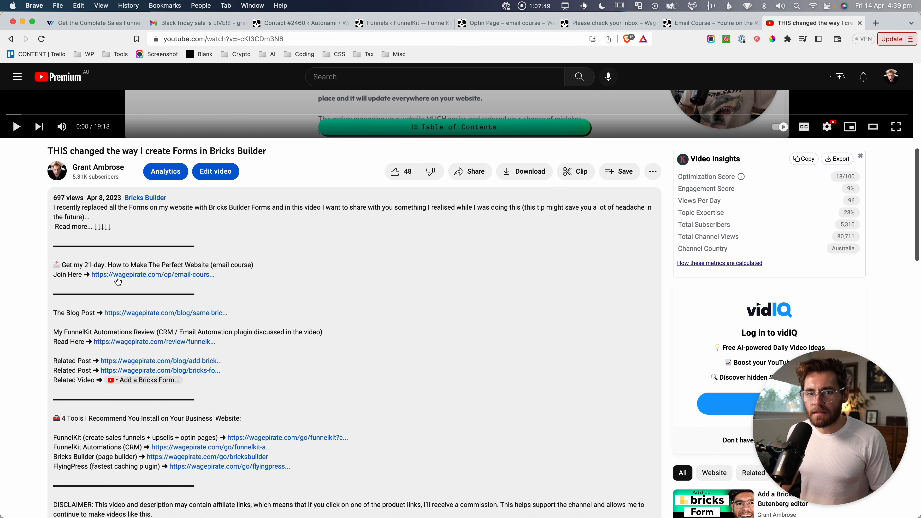
{"action": "key", "text": "super+shift+4"}
{"action": "left_click_drag", "start_coordinate": [92, 270], "coordinate": [177, 281]}
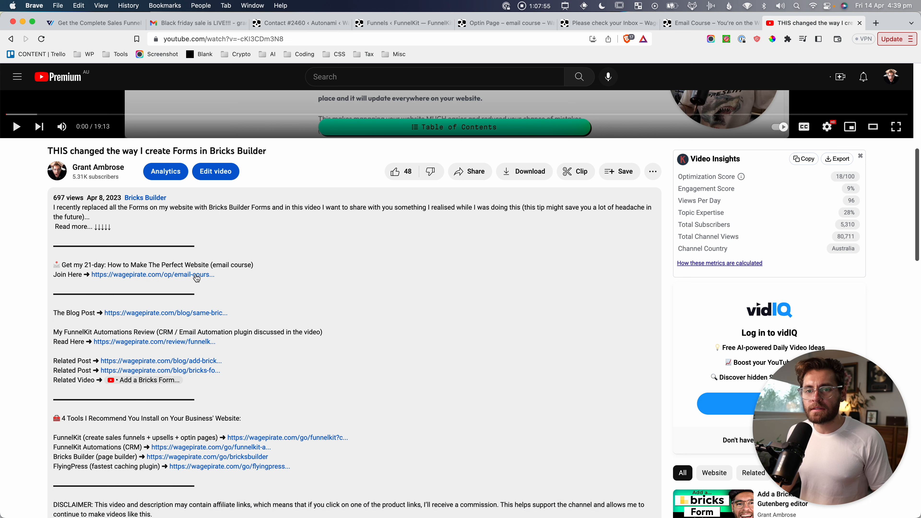
{"action": "left_click", "coordinate": [181, 274]}
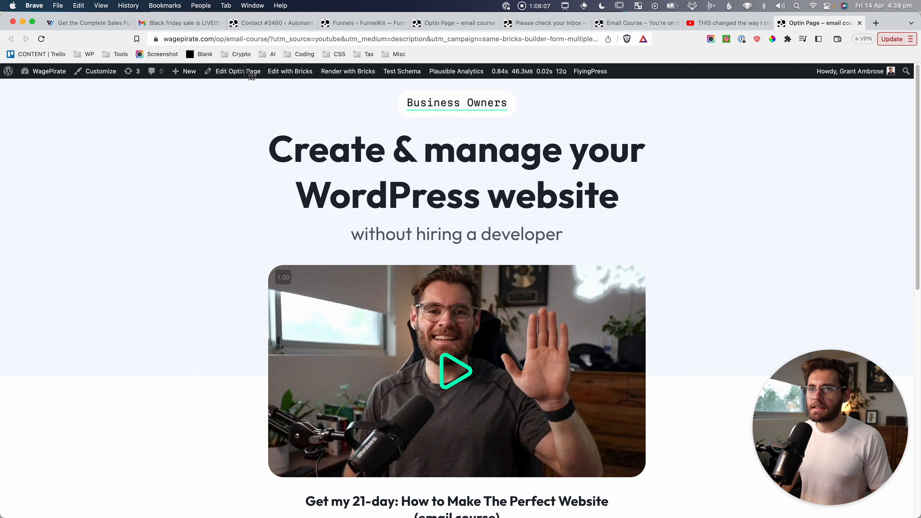
{"action": "left_click_drag", "start_coordinate": [245, 71], "coordinate": [690, 104]}
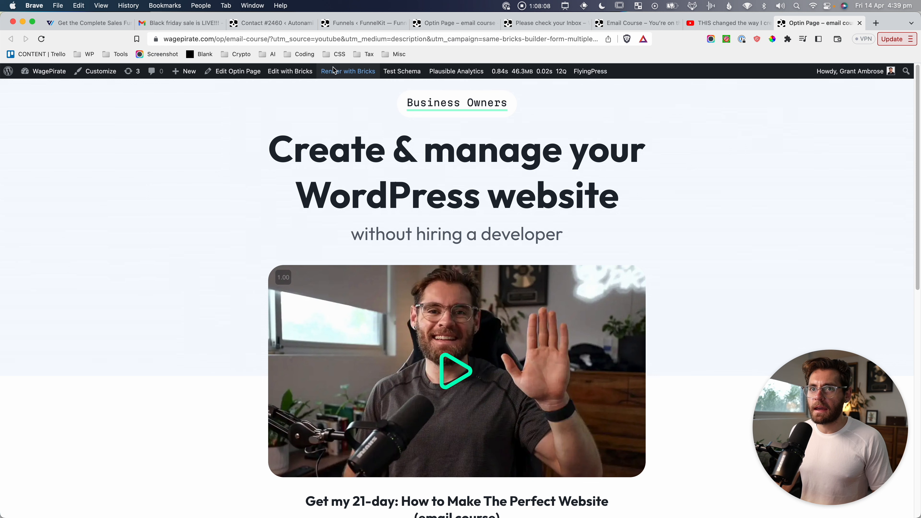
Inspect the optin page's web address up to email-course and screenshot the page top.
{"action": "left_click", "coordinate": [242, 39]}
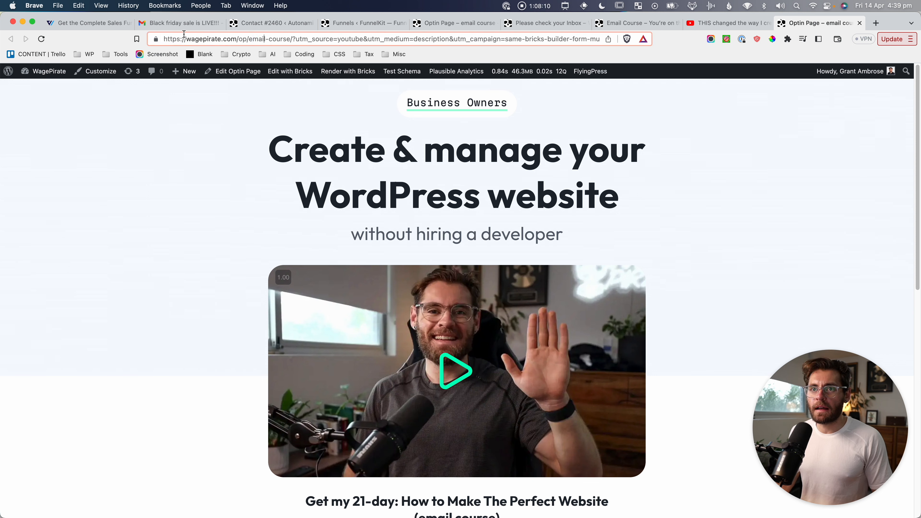
{"action": "left_click_drag", "start_coordinate": [189, 37], "coordinate": [297, 39]}
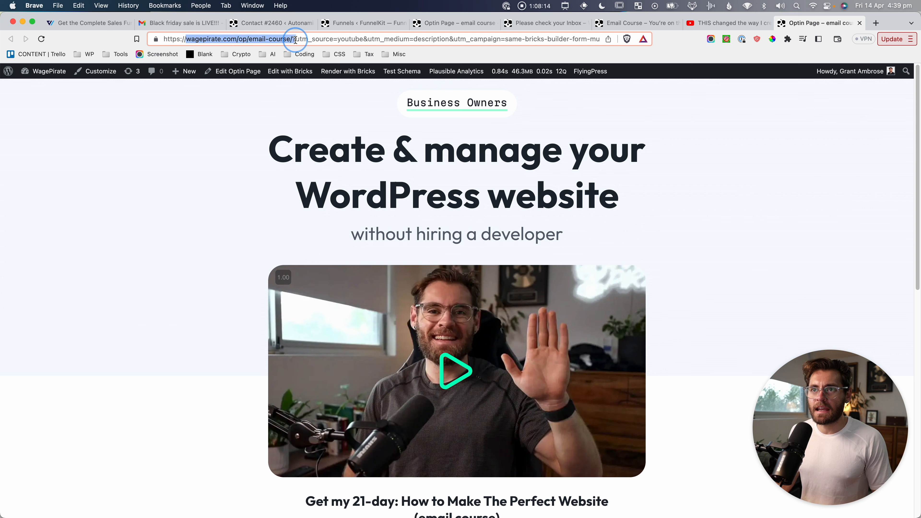
{"action": "left_click", "coordinate": [268, 139]}
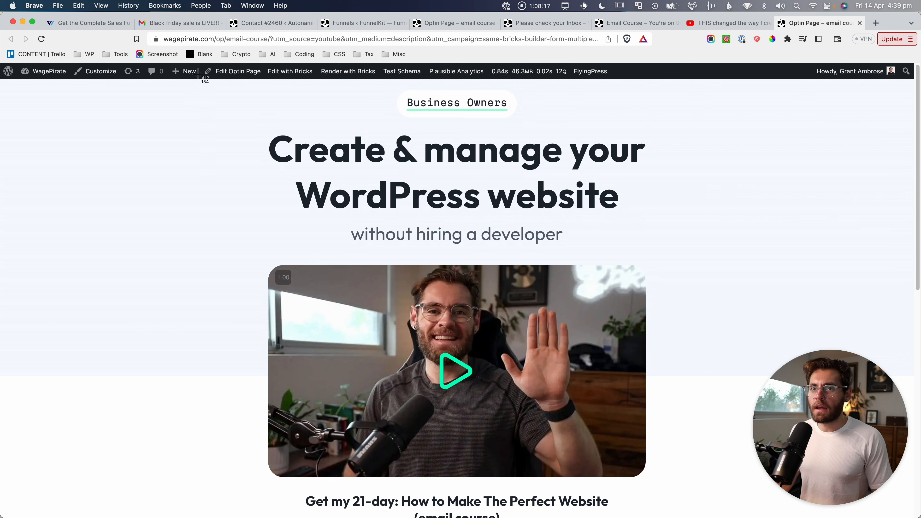
{"action": "left_click_drag", "start_coordinate": [198, 75], "coordinate": [770, 100]}
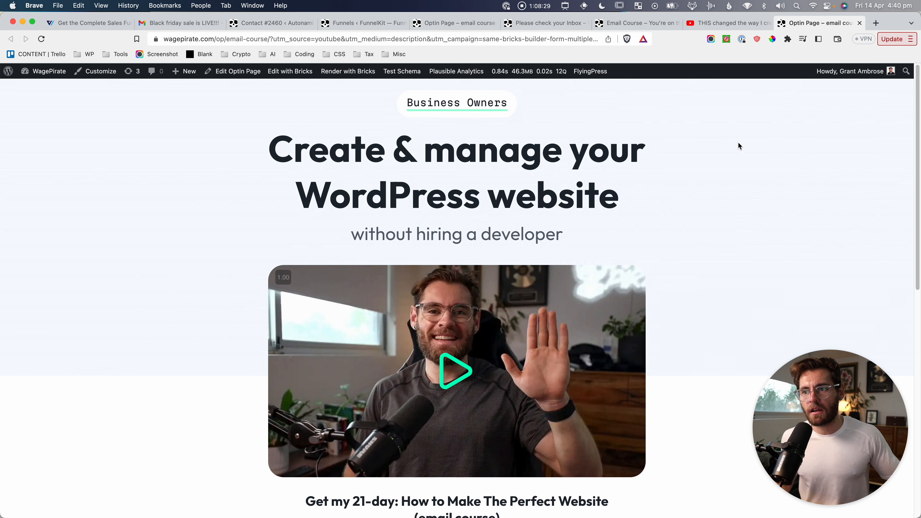
Screenshot the signup section and try focusing its email field.
{"action": "scroll", "coordinate": [738, 144], "scroll_direction": "down", "scroll_amount": 8}
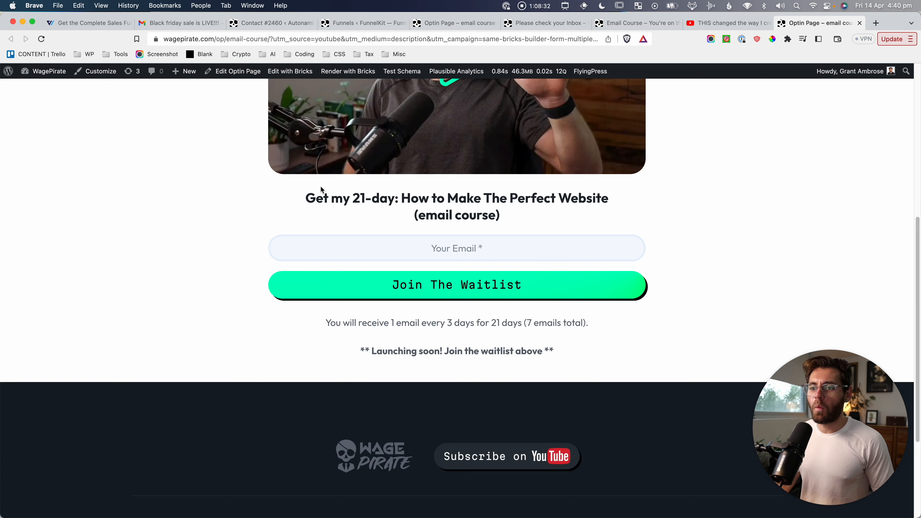
{"action": "key", "text": "super+shift+4"}
{"action": "left_click_drag", "start_coordinate": [262, 174], "coordinate": [654, 383]}
{"action": "left_click", "coordinate": [523, 266]}
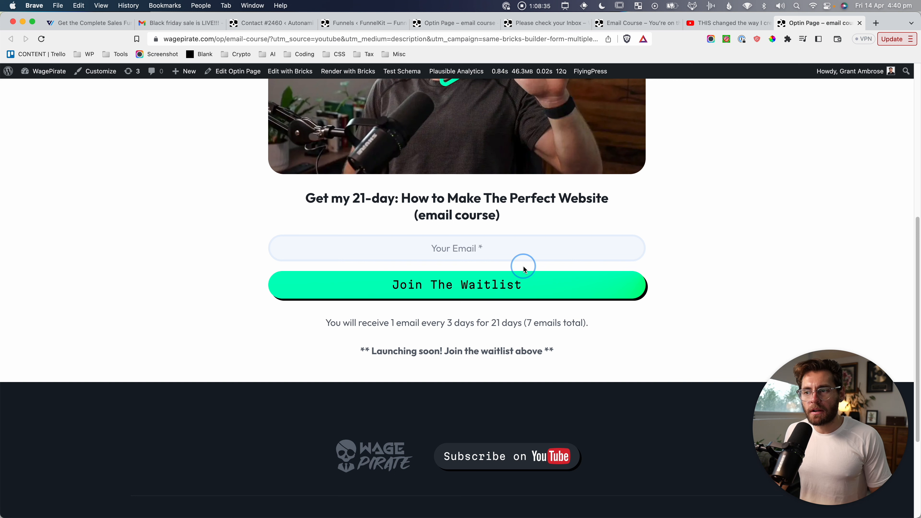
{"action": "left_click", "coordinate": [522, 257]}
{"action": "left_click", "coordinate": [192, 275]}
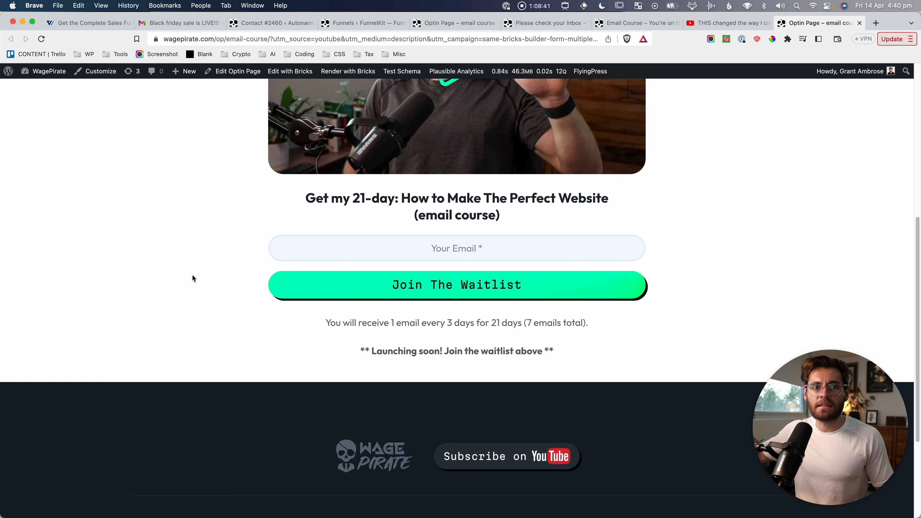
Screenshot the hero headline area and the video with the 'Join The Waitlist' form.
{"action": "key", "text": "super+shift+4"}
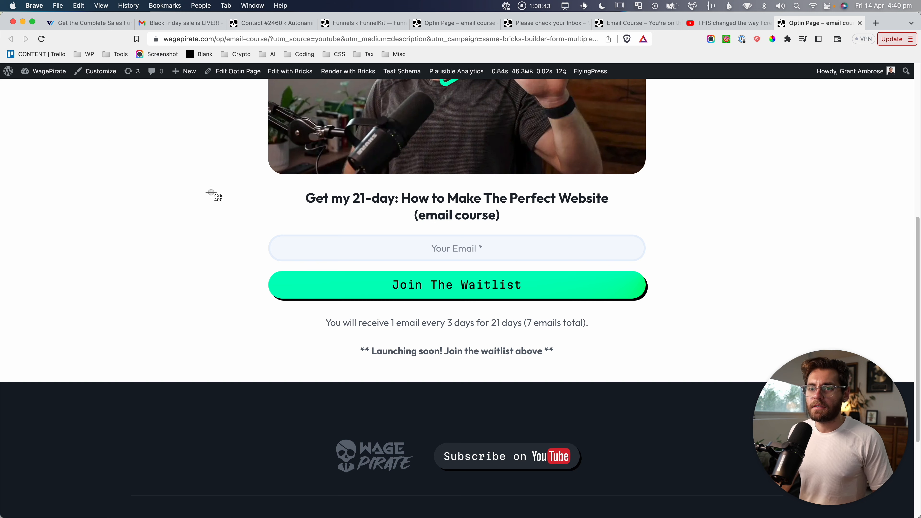
{"action": "scroll", "coordinate": [217, 203], "scroll_direction": "up", "scroll_amount": 8}
{"action": "left_click_drag", "start_coordinate": [234, 75], "coordinate": [685, 149]}
{"action": "scroll", "coordinate": [249, 280], "scroll_direction": "up", "scroll_amount": 1}
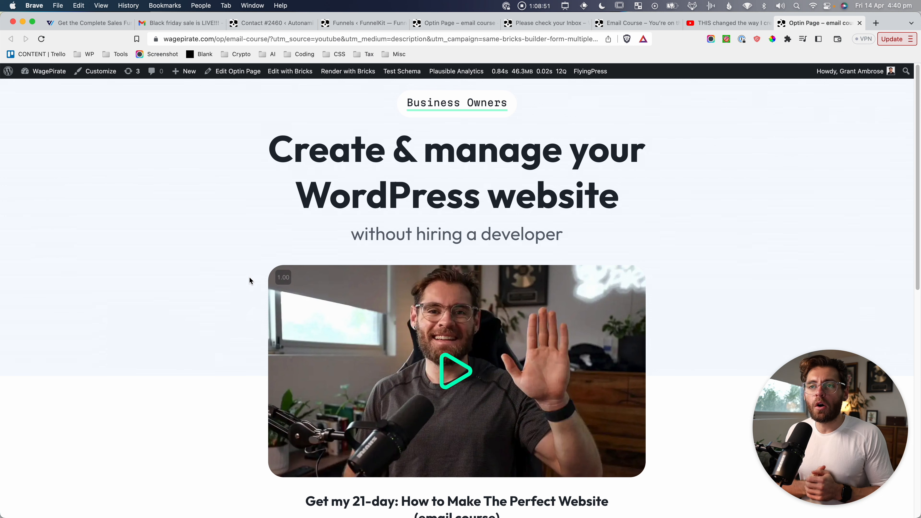
{"action": "key", "text": "super+shift+4"}
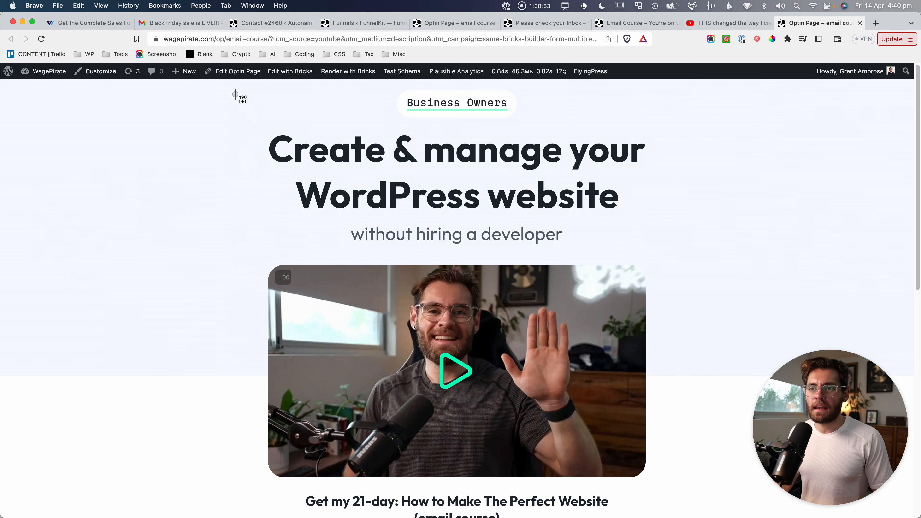
{"action": "left_click_drag", "start_coordinate": [230, 85], "coordinate": [683, 292]}
{"action": "scroll", "coordinate": [689, 314], "scroll_direction": "down", "scroll_amount": 5}
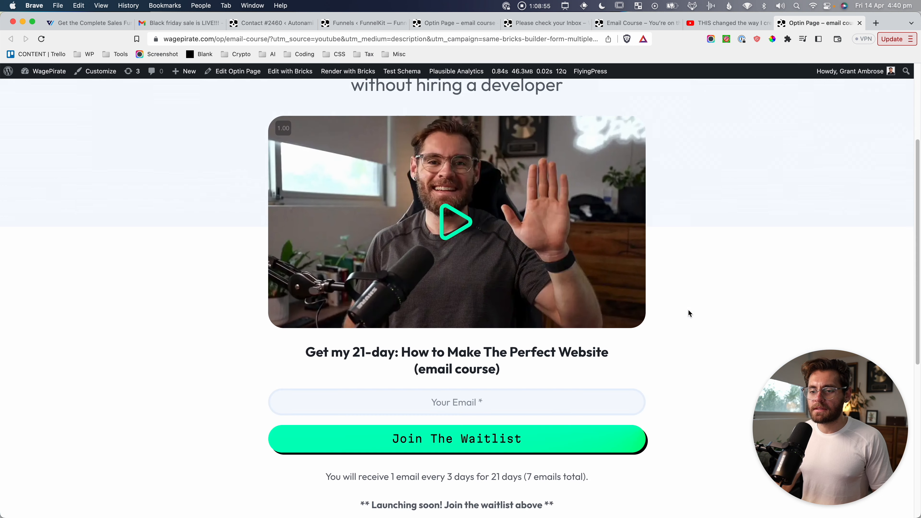
{"action": "key", "text": "super+shift+4"}
{"action": "left_click_drag", "start_coordinate": [227, 313], "coordinate": [674, 491]}
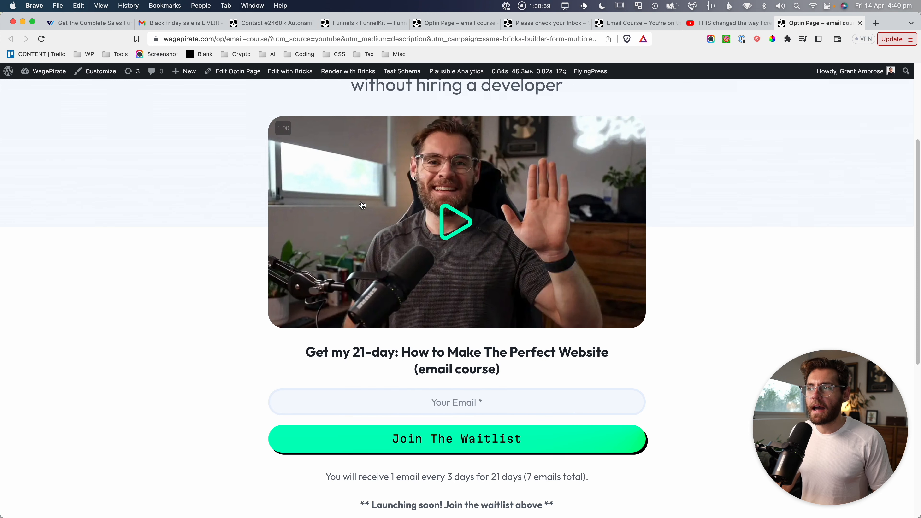
{"action": "scroll", "coordinate": [363, 205], "scroll_direction": "up", "scroll_amount": 5}
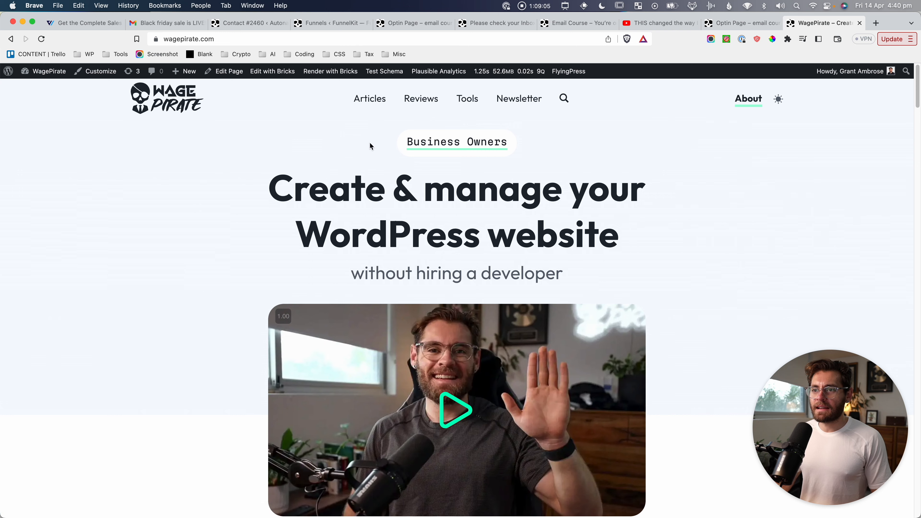
Screenshot the home page's waitlist signup form.
{"action": "scroll", "coordinate": [338, 137], "scroll_direction": "down", "scroll_amount": 4}
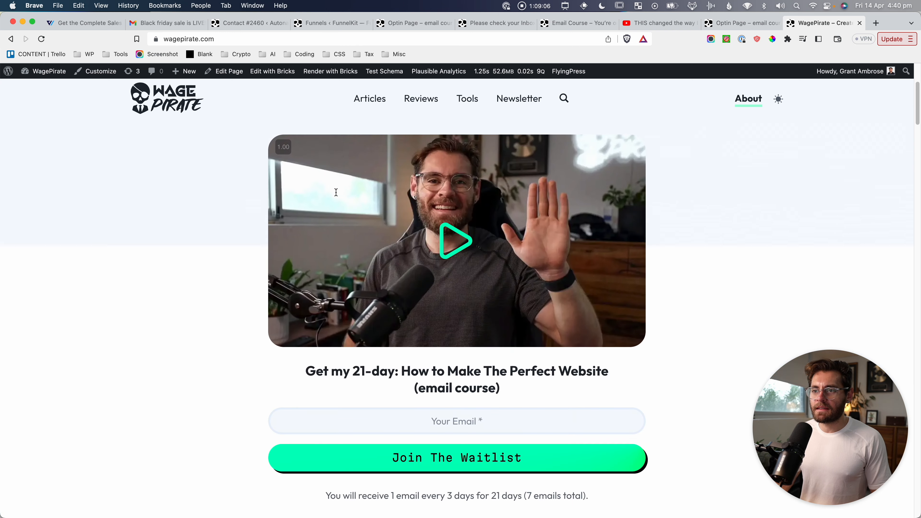
{"action": "scroll", "coordinate": [336, 193], "scroll_direction": "down", "scroll_amount": 3}
{"action": "key", "text": "super+shift+4"}
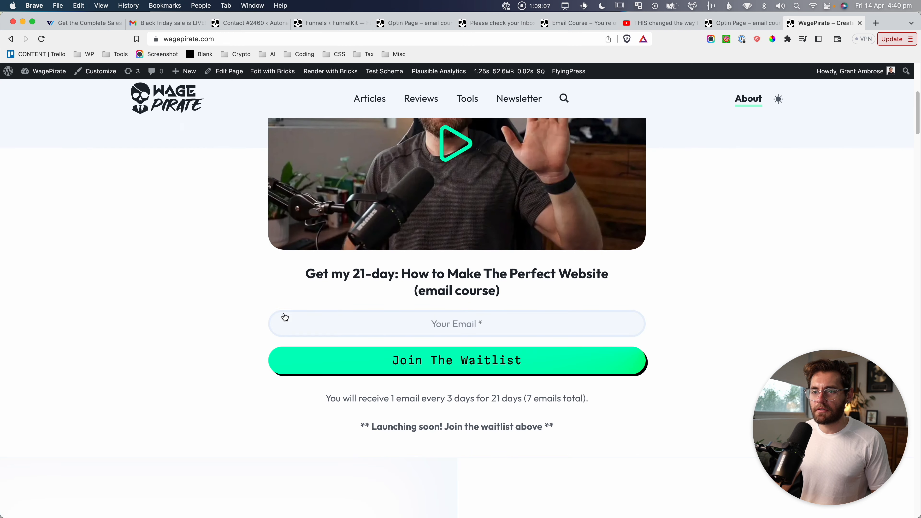
{"action": "left_click_drag", "start_coordinate": [187, 251], "coordinate": [669, 457]}
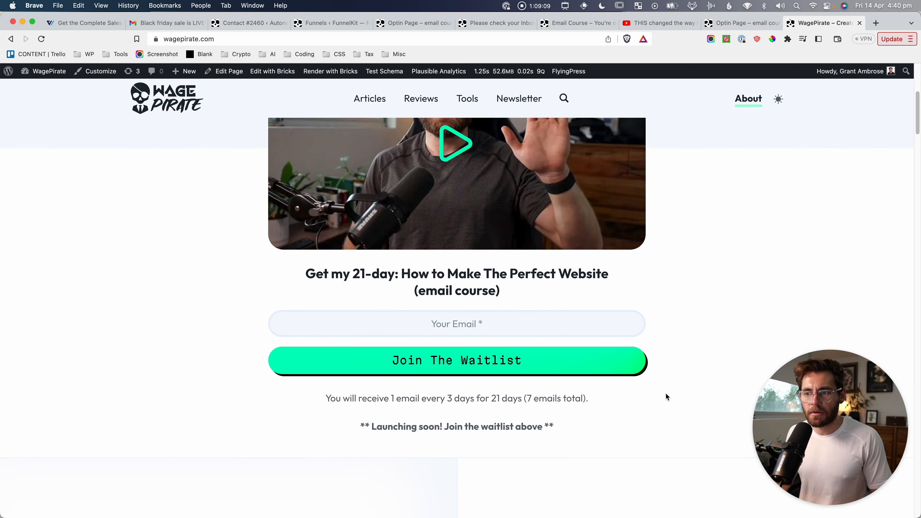
Screenshot the course heading on the home page.
{"action": "scroll", "coordinate": [486, 292], "scroll_direction": "up", "scroll_amount": 8}
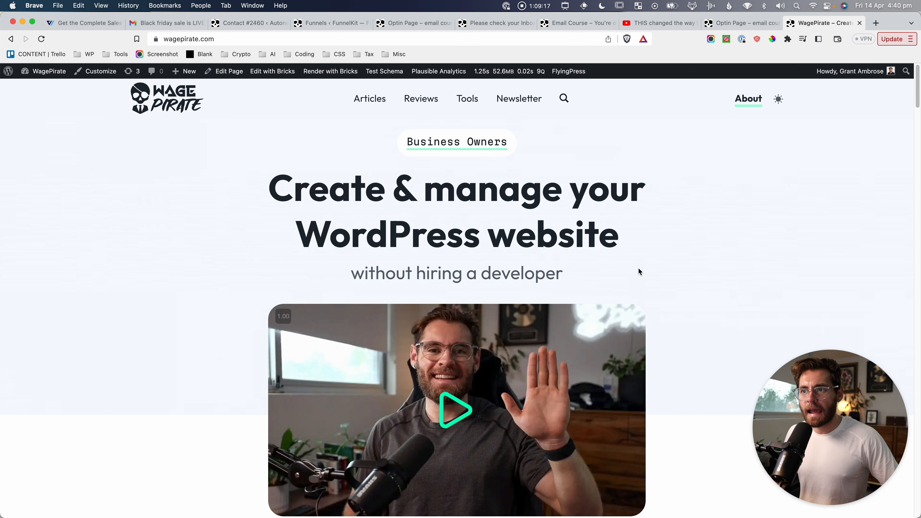
{"action": "scroll", "coordinate": [607, 253], "scroll_direction": "down", "scroll_amount": 9}
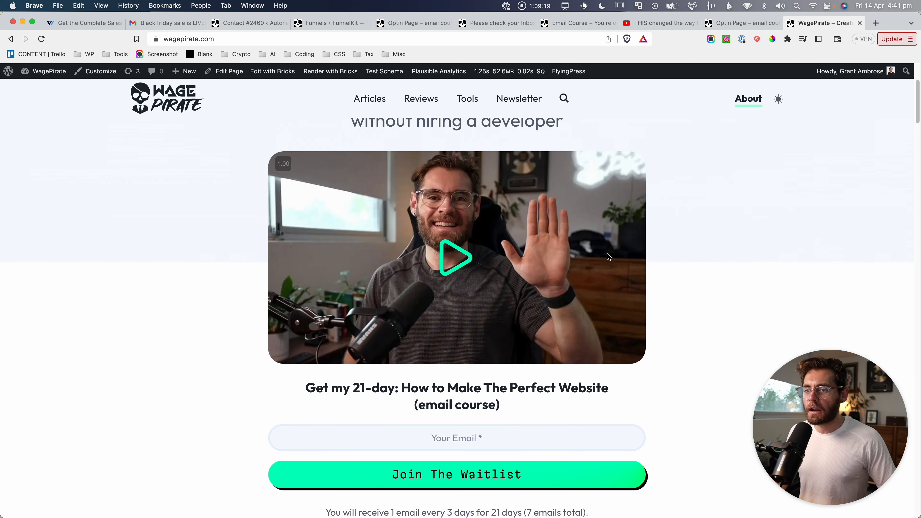
{"action": "scroll", "coordinate": [452, 325], "scroll_direction": "up", "scroll_amount": 9}
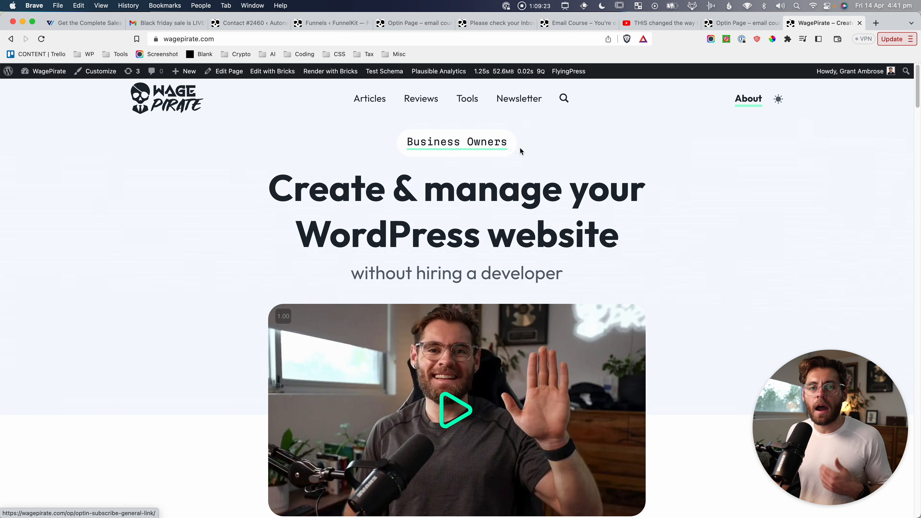
{"action": "scroll", "coordinate": [453, 268], "scroll_direction": "down", "scroll_amount": 9}
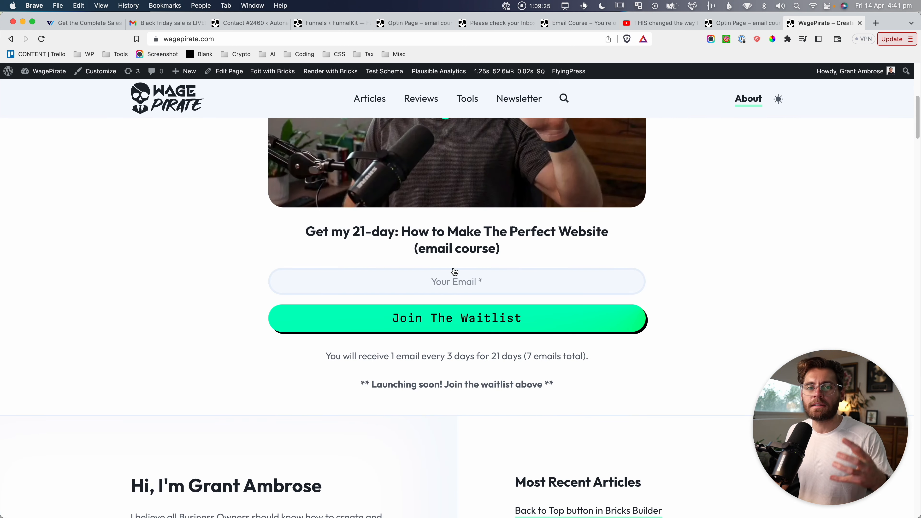
{"action": "key", "text": "super+shift+4"}
{"action": "left_click_drag", "start_coordinate": [295, 216], "coordinate": [621, 272]}
Capture the logo and hero, then screenshot the top of the email-course optin page.
{"action": "scroll", "coordinate": [622, 288], "scroll_direction": "up", "scroll_amount": 10}
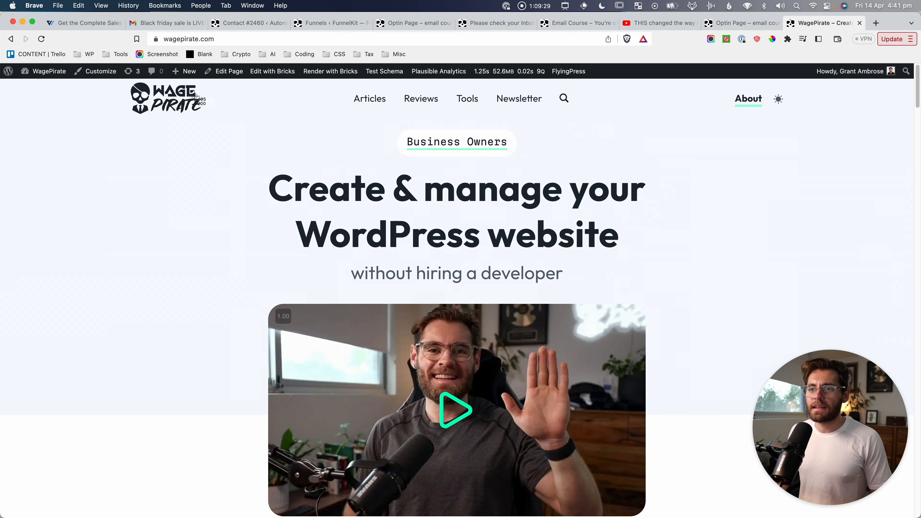
{"action": "left_click_drag", "start_coordinate": [129, 86], "coordinate": [918, 322]}
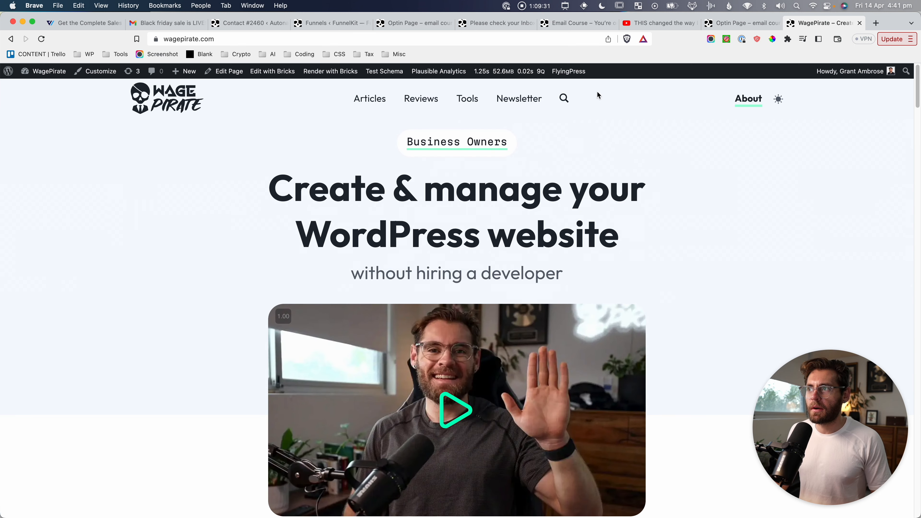
{"action": "left_click", "coordinate": [741, 22]}
{"action": "key", "text": "super+shift+4"}
{"action": "left_click_drag", "start_coordinate": [225, 81], "coordinate": [740, 123]}
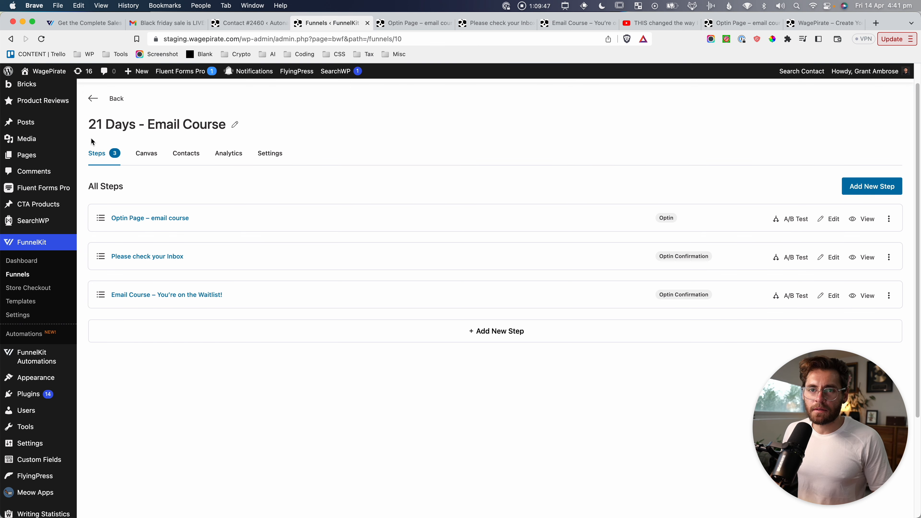
Screenshot the funnel steps list, then try the staging optin form's First Name and email fields.
{"action": "key", "text": "super+shift+4"}
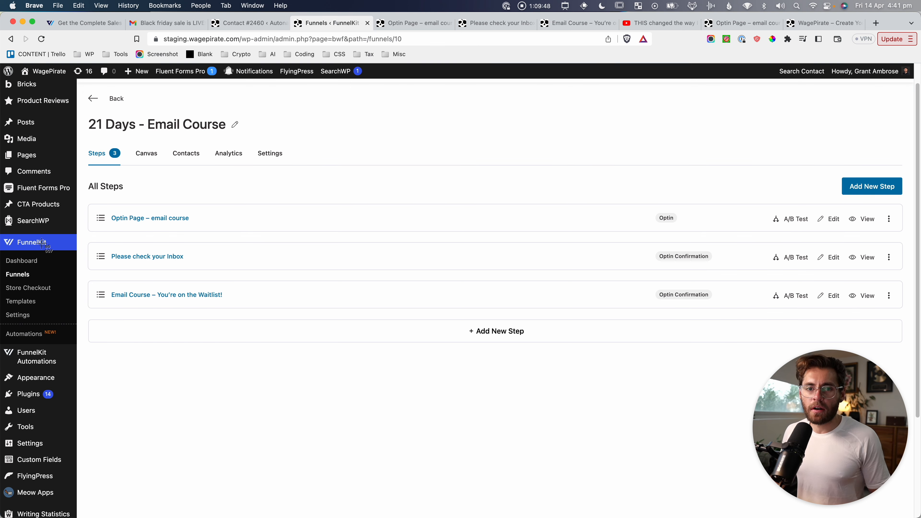
{"action": "left_click_drag", "start_coordinate": [84, 114], "coordinate": [276, 325]}
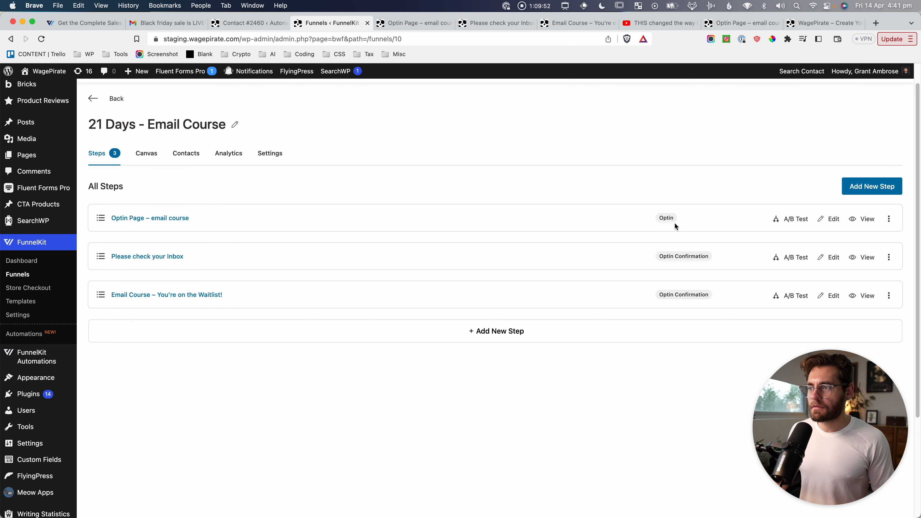
{"action": "left_click", "coordinate": [414, 23]}
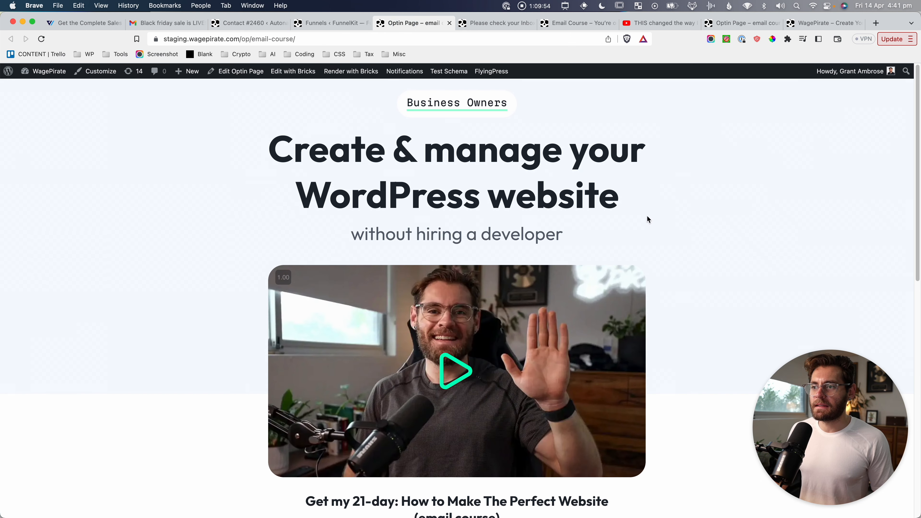
{"action": "scroll", "coordinate": [648, 216], "scroll_direction": "down", "scroll_amount": 10}
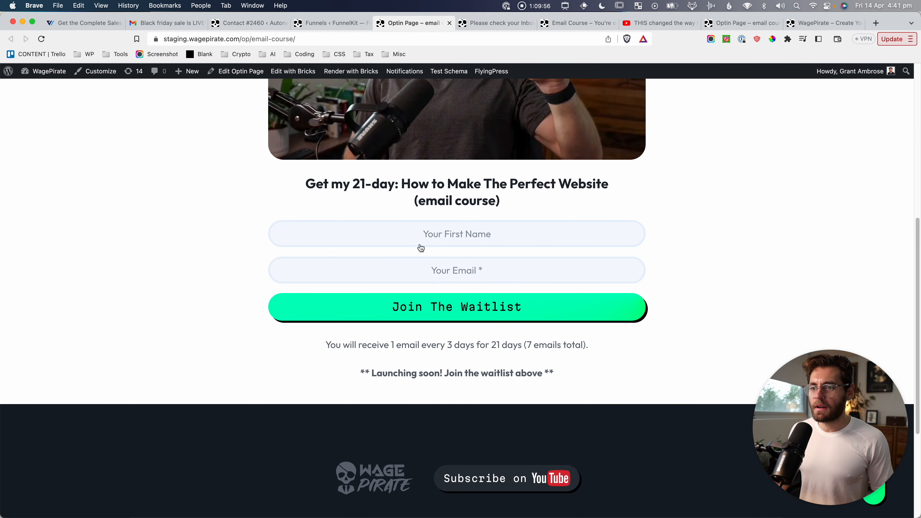
{"action": "left_click", "coordinate": [442, 235]}
{"action": "left_click", "coordinate": [438, 269]}
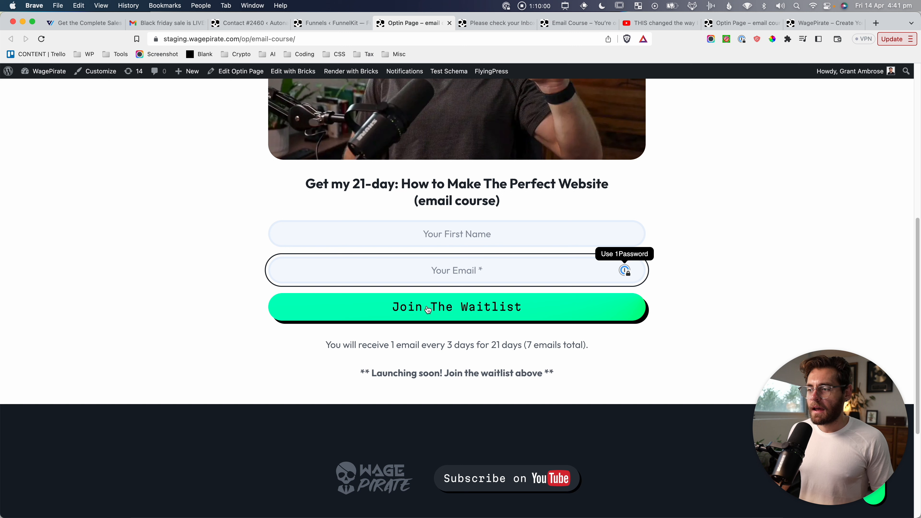
Screenshot the name-and-email form and return to the 21 Days funnel steps.
{"action": "key", "text": "super+shift+4"}
{"action": "left_click_drag", "start_coordinate": [251, 206], "coordinate": [690, 347]}
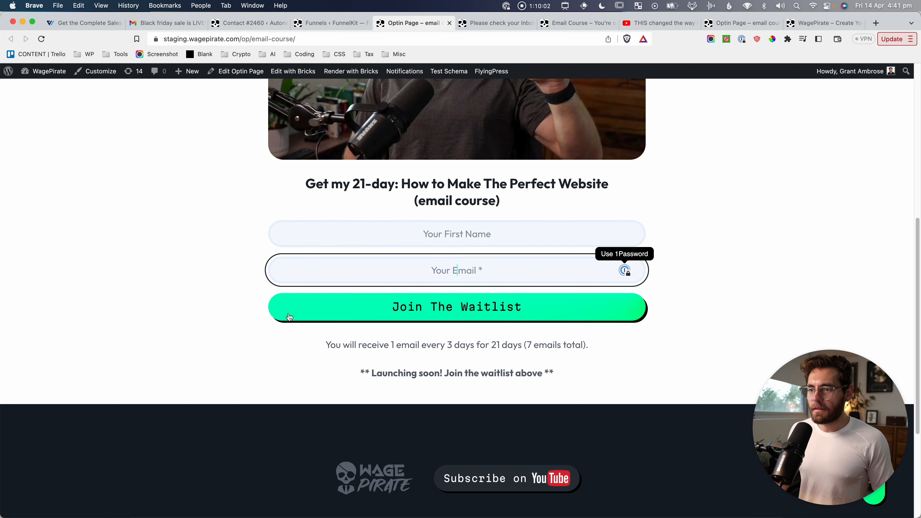
{"action": "left_click", "coordinate": [332, 23]}
{"action": "key", "text": "super+shift+4"}
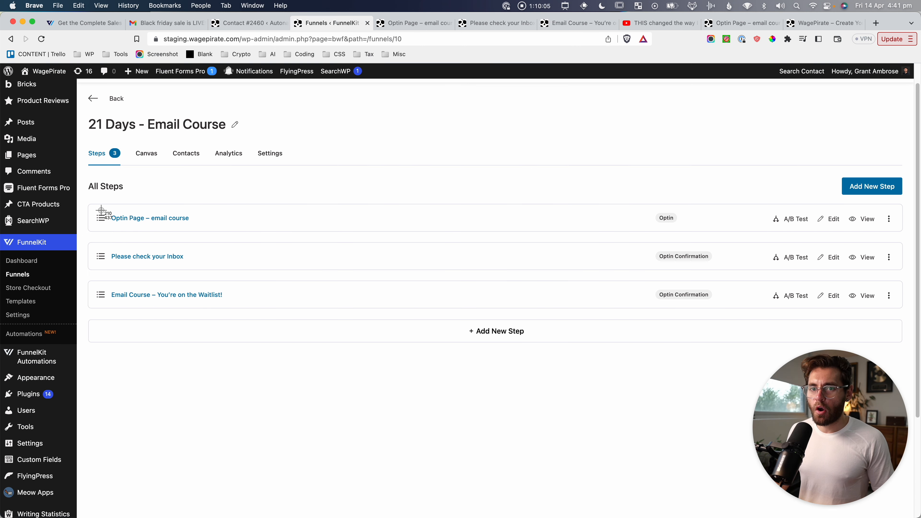
Capture the funnel steps, then enter a test first name and email address in the optin form.
{"action": "left_click_drag", "start_coordinate": [92, 200], "coordinate": [199, 279]}
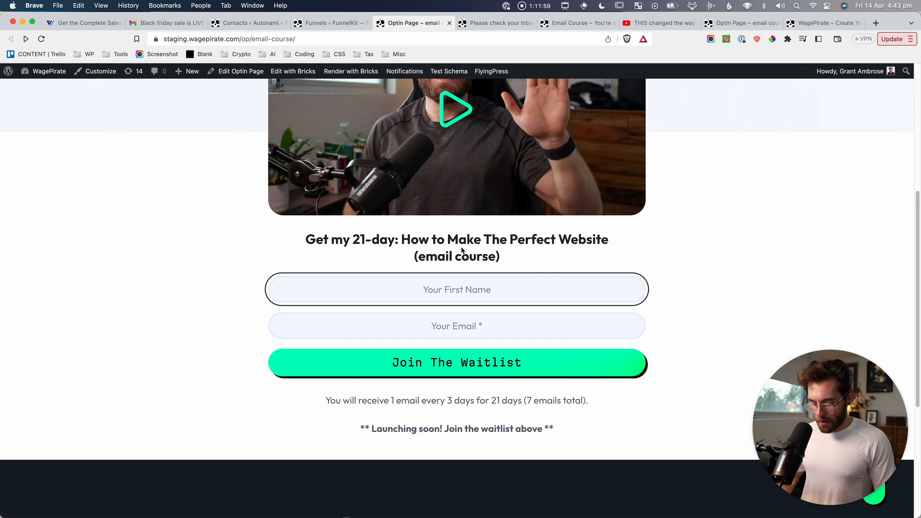
{"action": "type", "text": "Grant"}
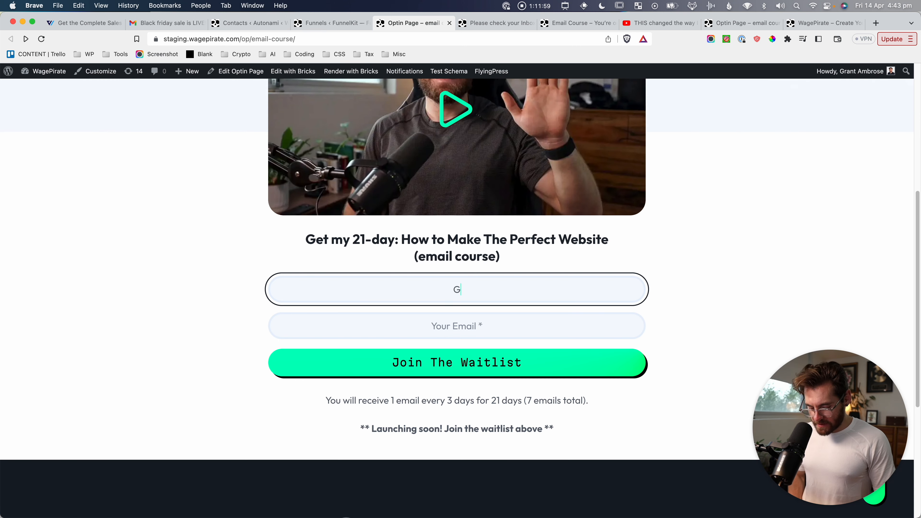
{"action": "key", "text": "Tab"}
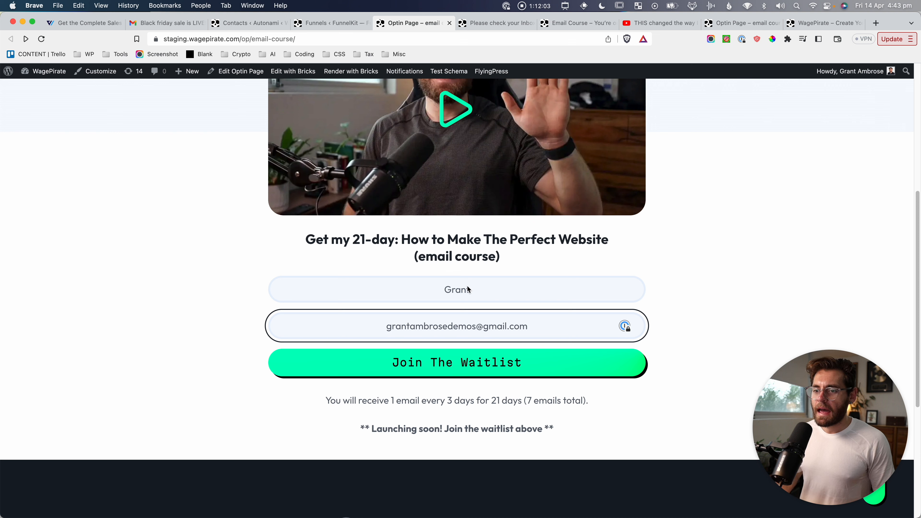
Screenshot the filled form and view the 'Please check your Inbox' confirmation page.
{"action": "key", "text": "super+shift+4"}
{"action": "left_click_drag", "start_coordinate": [254, 263], "coordinate": [678, 395]}
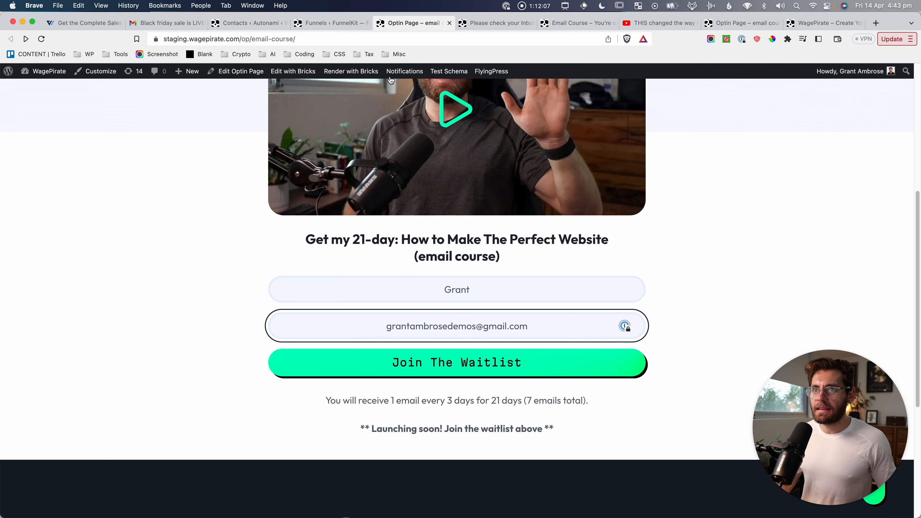
{"action": "left_click", "coordinate": [474, 28]}
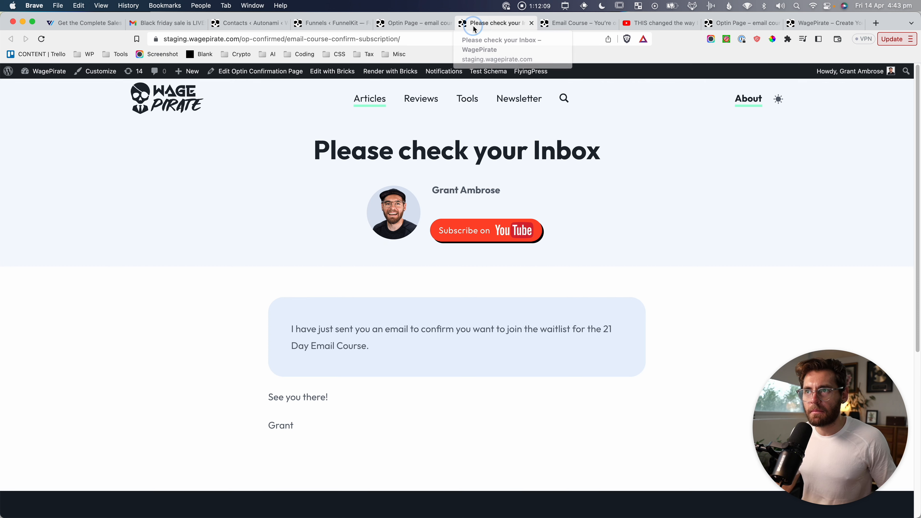
{"action": "mouse_move", "coordinate": [610, 149]}
{"action": "left_mouse_down"}
{"action": "mouse_move", "coordinate": [836, 157]}
{"action": "mouse_move", "coordinate": [609, 142]}
{"action": "left_mouse_up"}
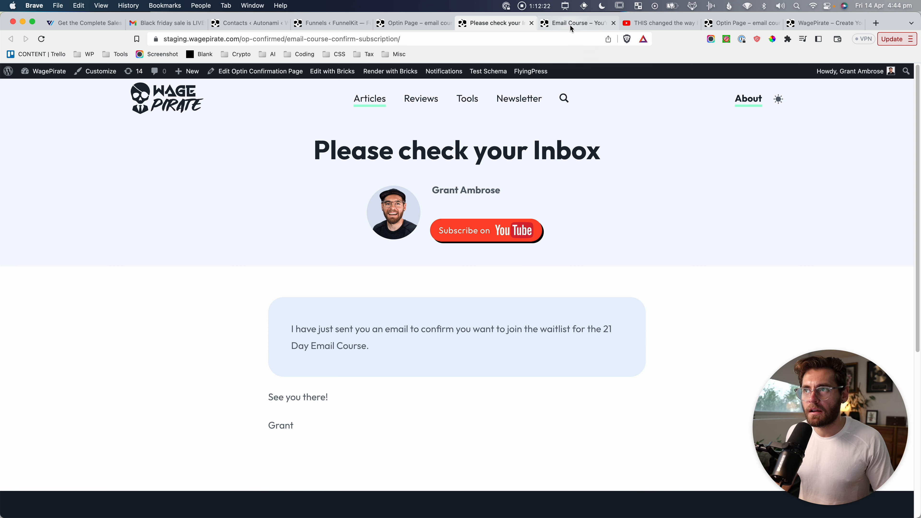
{"action": "left_click", "coordinate": [329, 23]}
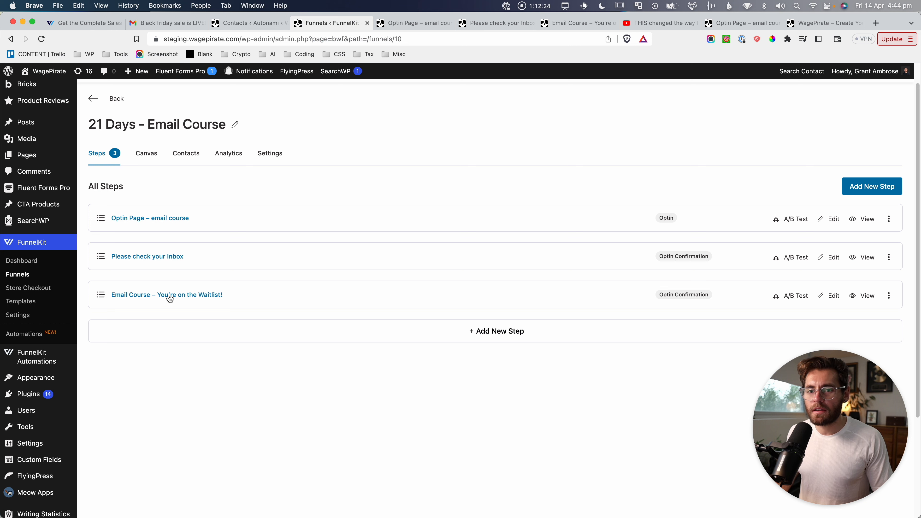
{"action": "left_click", "coordinate": [569, 22]}
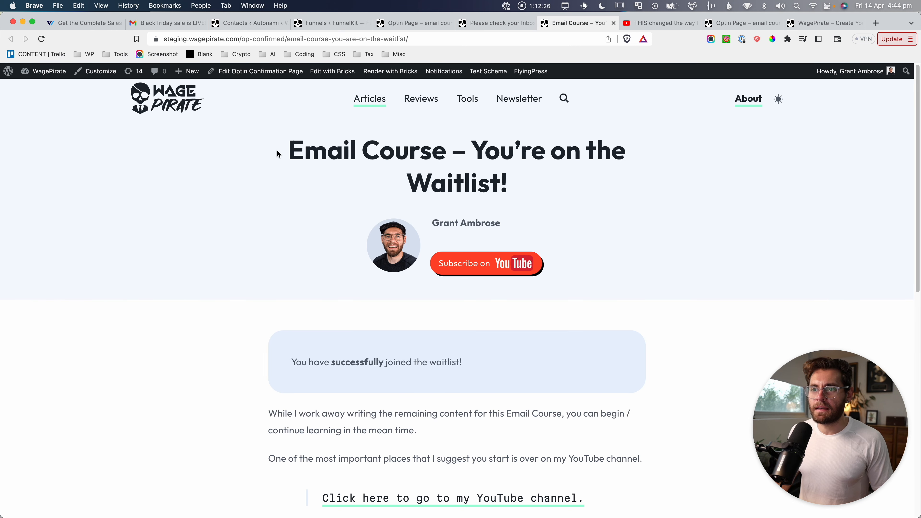
{"action": "left_click_drag", "start_coordinate": [288, 146], "coordinate": [635, 209]}
{"action": "left_click", "coordinate": [635, 210]}
{"action": "left_click_drag", "start_coordinate": [304, 150], "coordinate": [438, 153]}
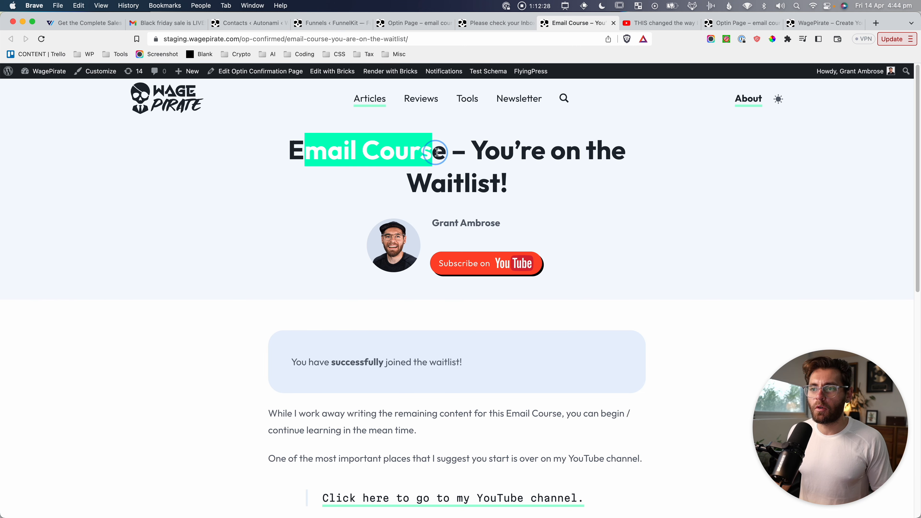
{"action": "left_click", "coordinate": [448, 246]}
{"action": "scroll", "coordinate": [448, 247], "scroll_direction": "down", "scroll_amount": 5}
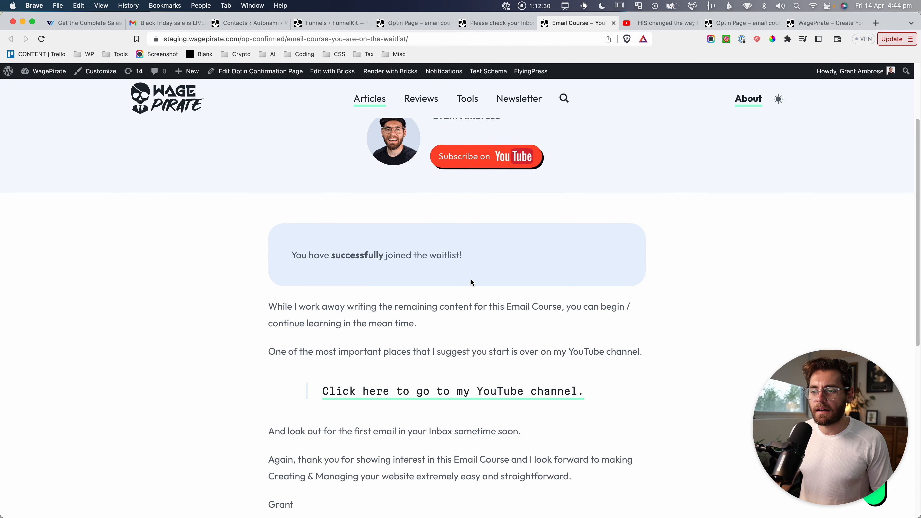
{"action": "scroll", "coordinate": [471, 283], "scroll_direction": "down", "scroll_amount": 7}
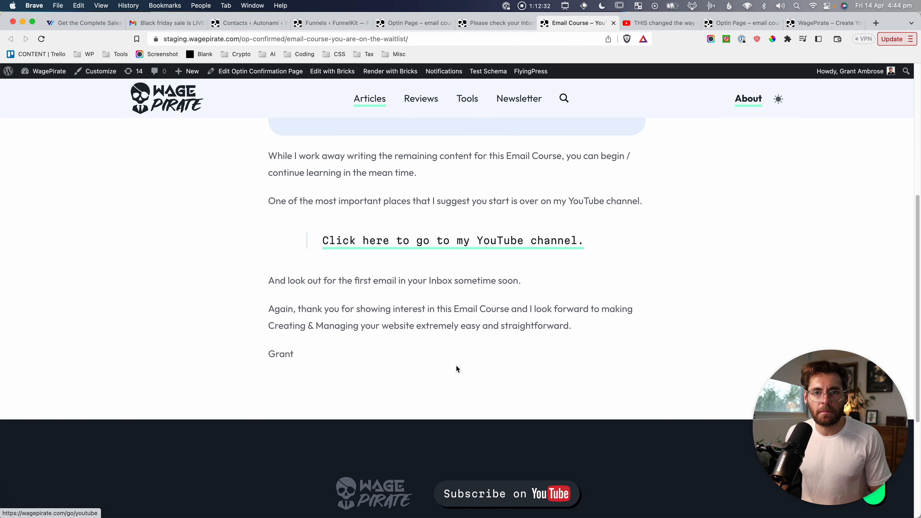
{"action": "scroll", "coordinate": [499, 275], "scroll_direction": "up", "scroll_amount": 10}
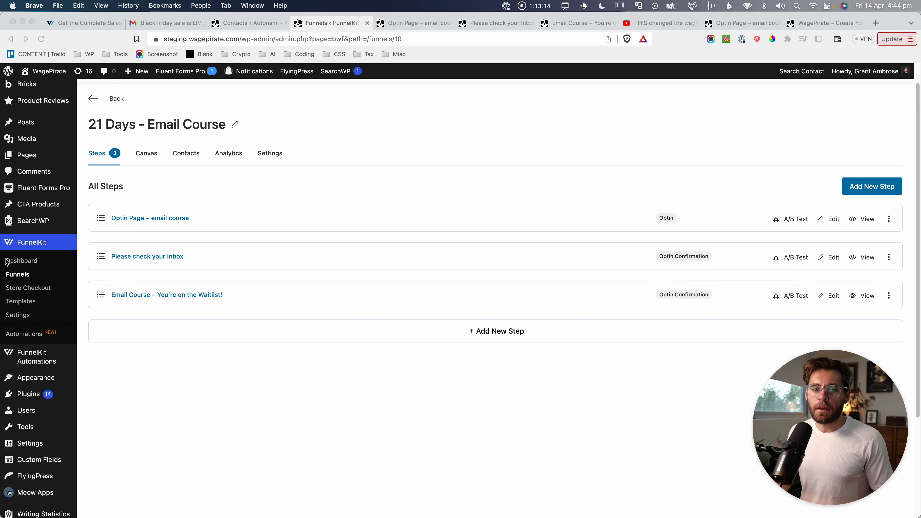
Open the 21 Days - Email Course funnel from the Funnels list, screenshotting the list and its steps.
{"action": "left_click", "coordinate": [28, 276]}
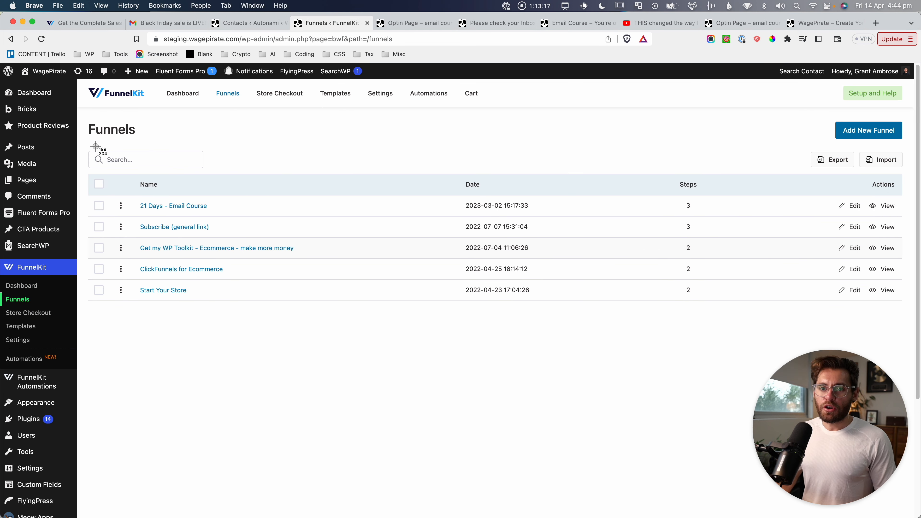
{"action": "key", "text": "super+shift+4"}
{"action": "left_click_drag", "start_coordinate": [111, 191], "coordinate": [334, 329]}
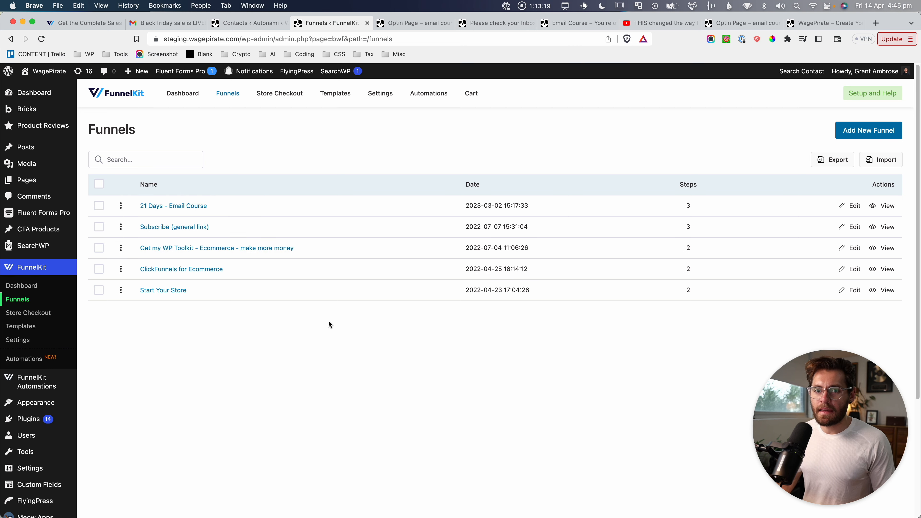
{"action": "left_click", "coordinate": [190, 206]}
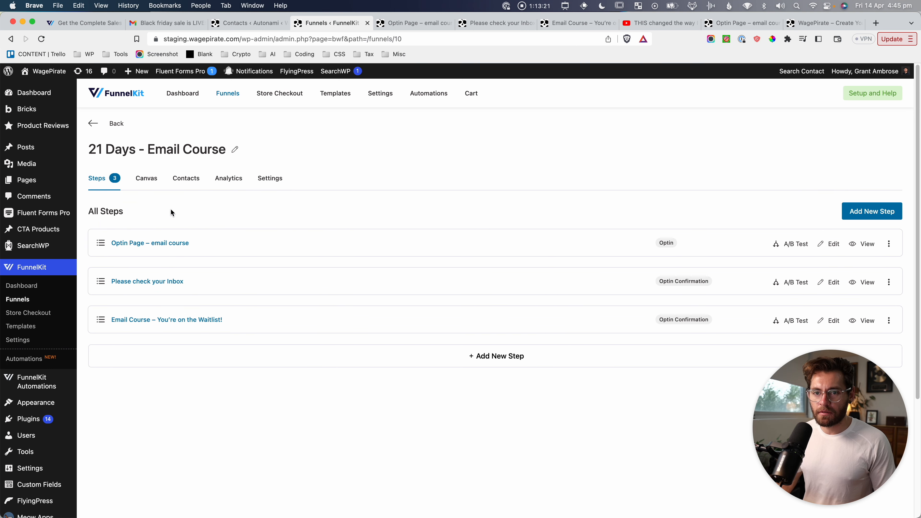
{"action": "key", "text": "super+shift+4"}
{"action": "left_click_drag", "start_coordinate": [91, 202], "coordinate": [240, 365]}
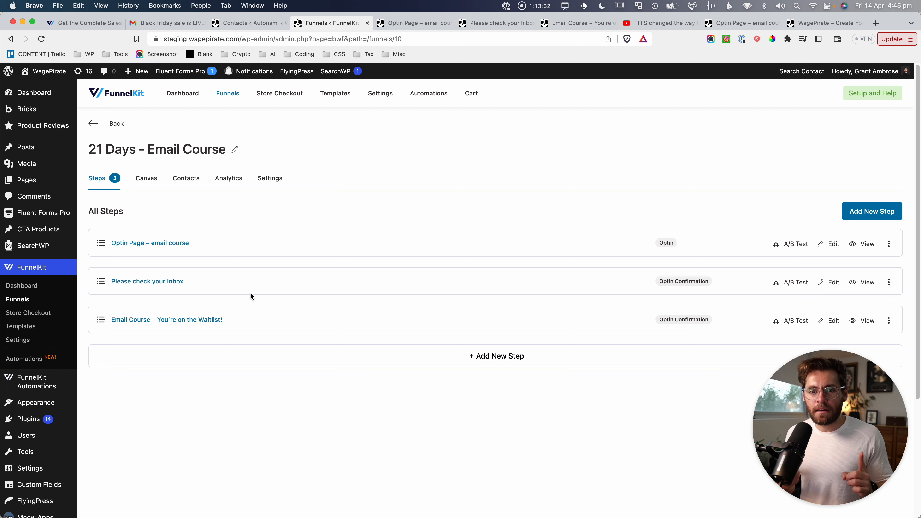
Screenshot the steps page, then reopen the 21 Days - Email Course funnel from the list.
{"action": "key", "text": "super+shift+4"}
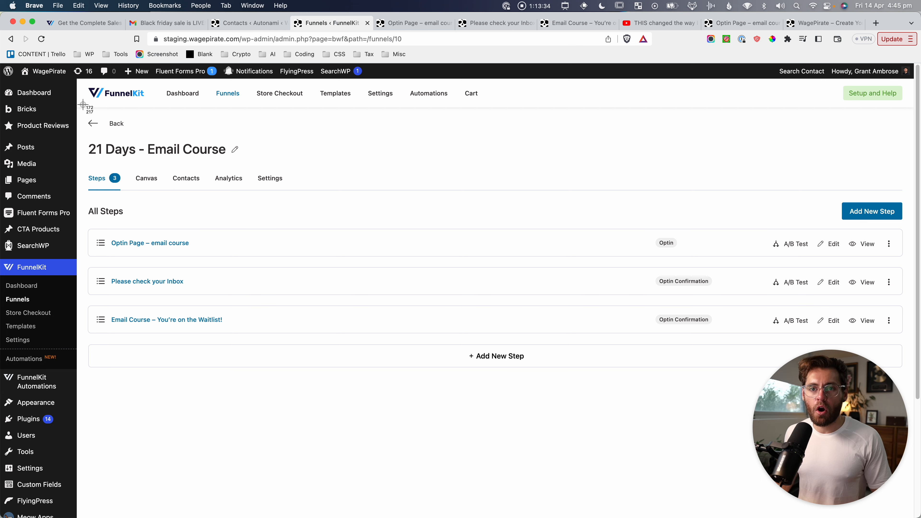
{"action": "left_click_drag", "start_coordinate": [82, 104], "coordinate": [297, 366]}
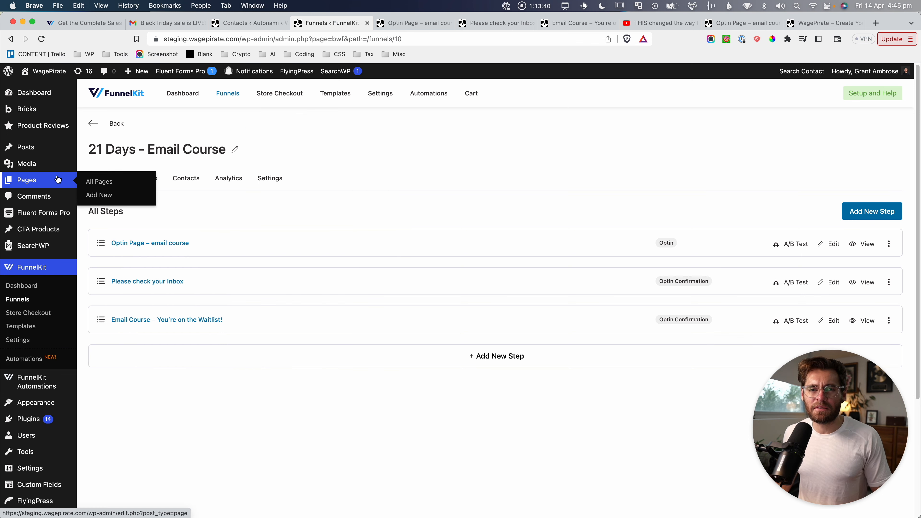
{"action": "left_click", "coordinate": [300, 143]}
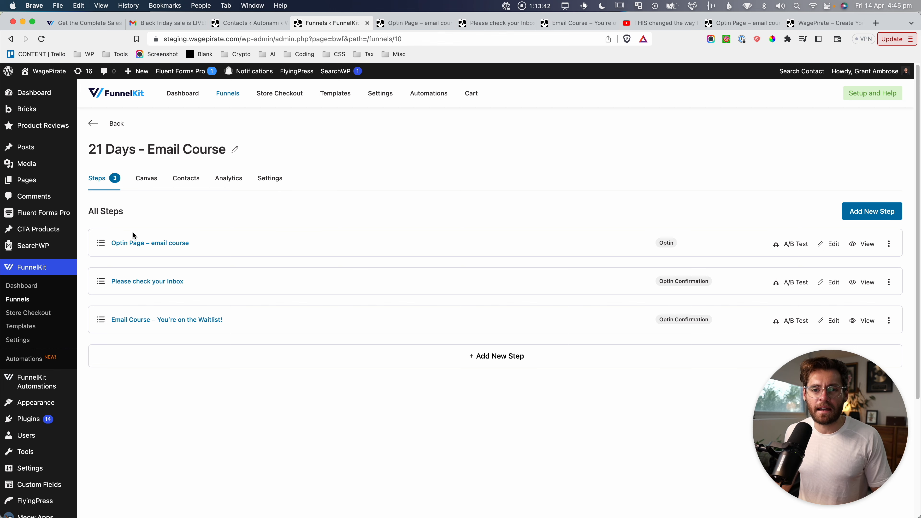
{"action": "left_click", "coordinate": [20, 299]}
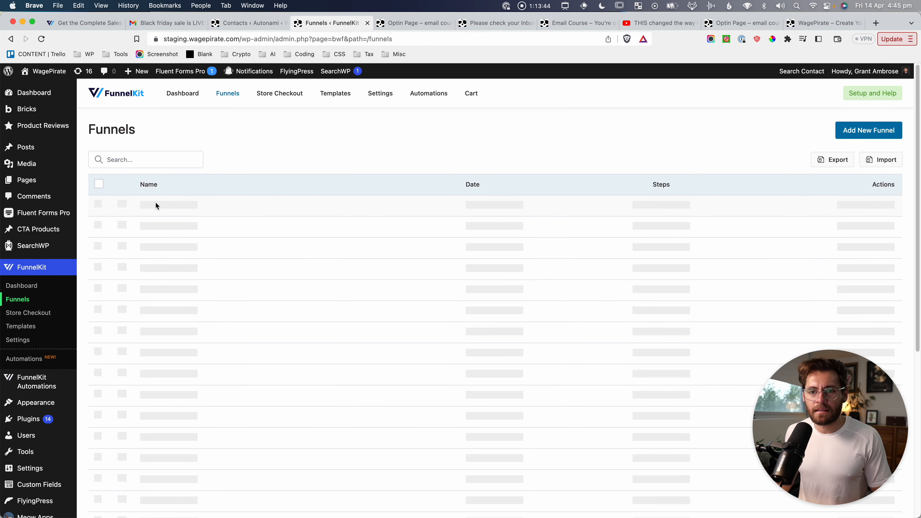
{"action": "left_click", "coordinate": [162, 206]}
{"action": "key", "text": "super+shift+4"}
{"action": "left_click_drag", "start_coordinate": [82, 147], "coordinate": [276, 368]}
Screenshot the steps page and optin row, then open the Optin Page – email course step.
{"action": "left_click", "coordinate": [357, 425]}
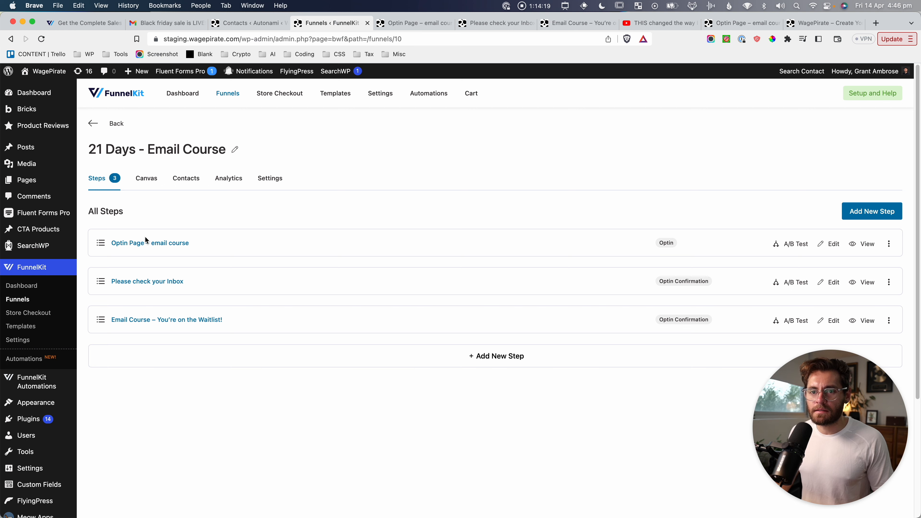
{"action": "key", "text": "super+shift+4"}
{"action": "left_click_drag", "start_coordinate": [74, 128], "coordinate": [318, 402]}
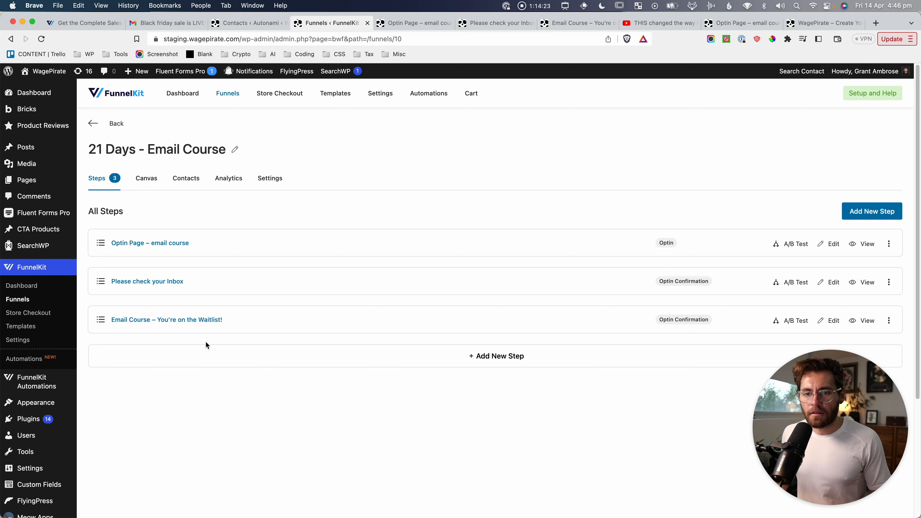
{"action": "key", "text": "super+shift+4"}
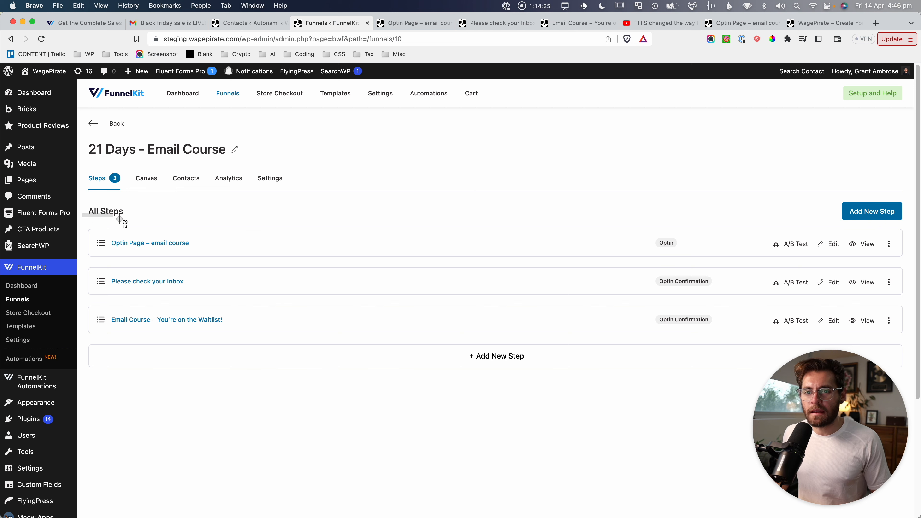
{"action": "left_click_drag", "start_coordinate": [82, 213], "coordinate": [233, 258]}
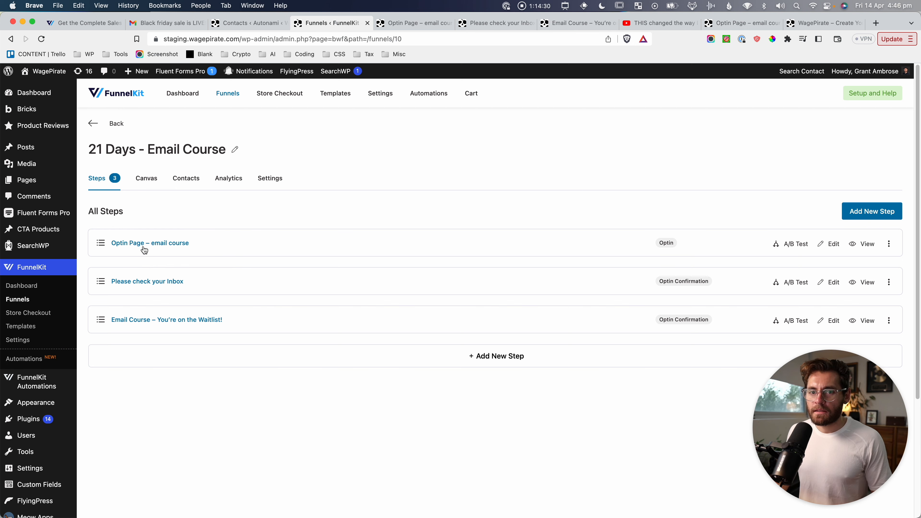
{"action": "left_click", "coordinate": [129, 244]}
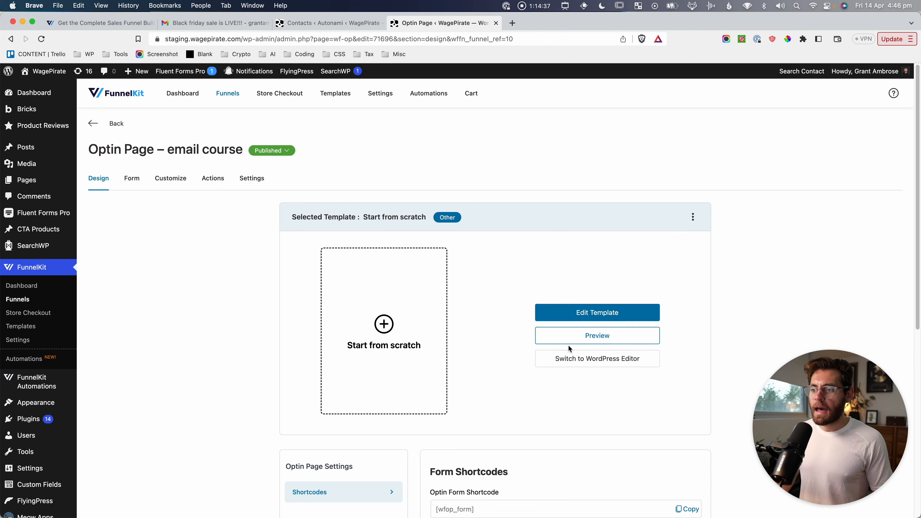
Open the optin page's template in Bricks Builder.
{"action": "left_click", "coordinate": [590, 310]}
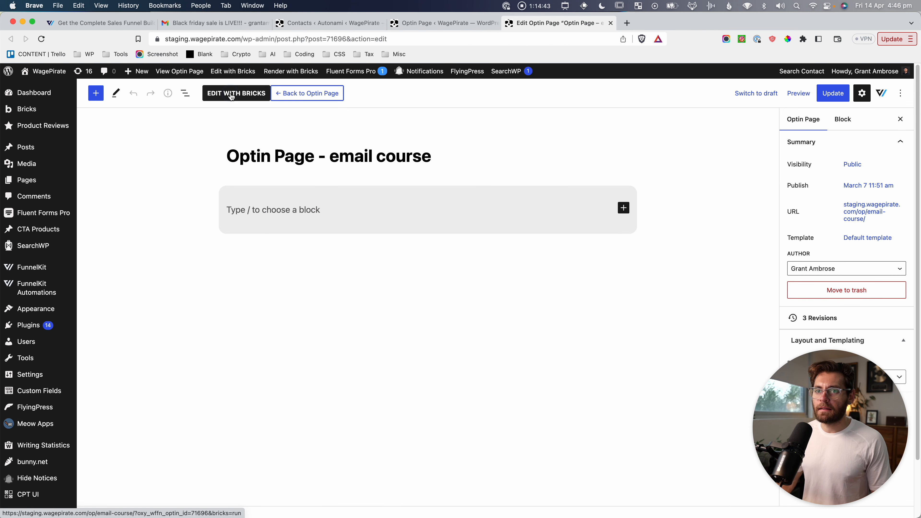
{"action": "left_click", "coordinate": [232, 97]}
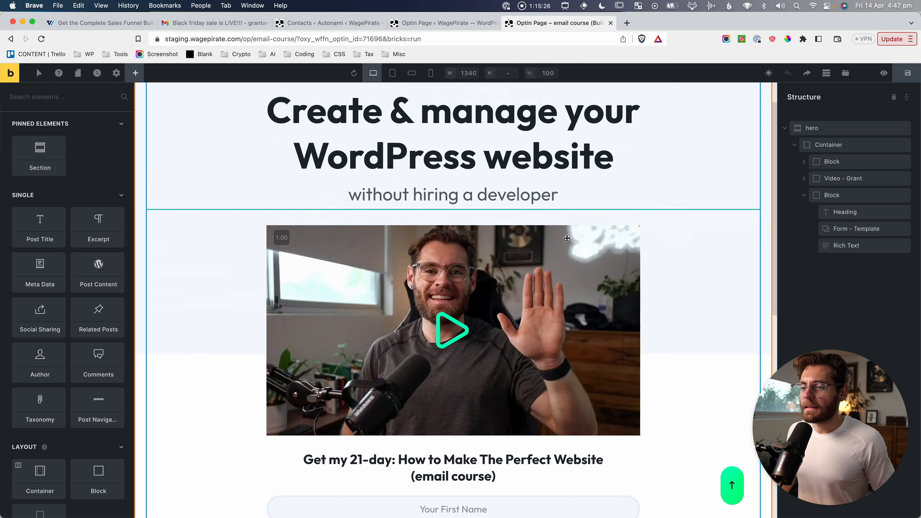
{"action": "scroll", "coordinate": [567, 238], "scroll_direction": "down", "scroll_amount": 3}
{"action": "scroll", "coordinate": [566, 239], "scroll_direction": "down", "scroll_amount": 5}
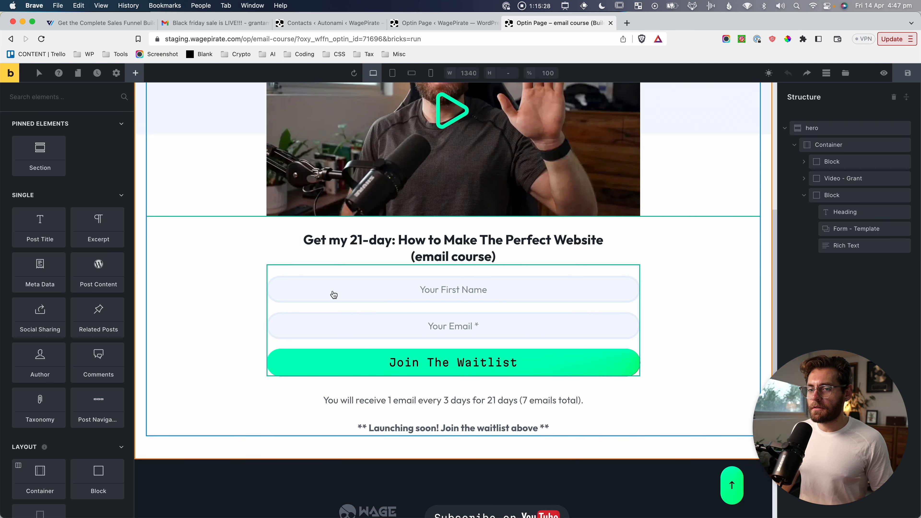
Delete the Form - Template element and save the page.
{"action": "left_click", "coordinate": [844, 231]}
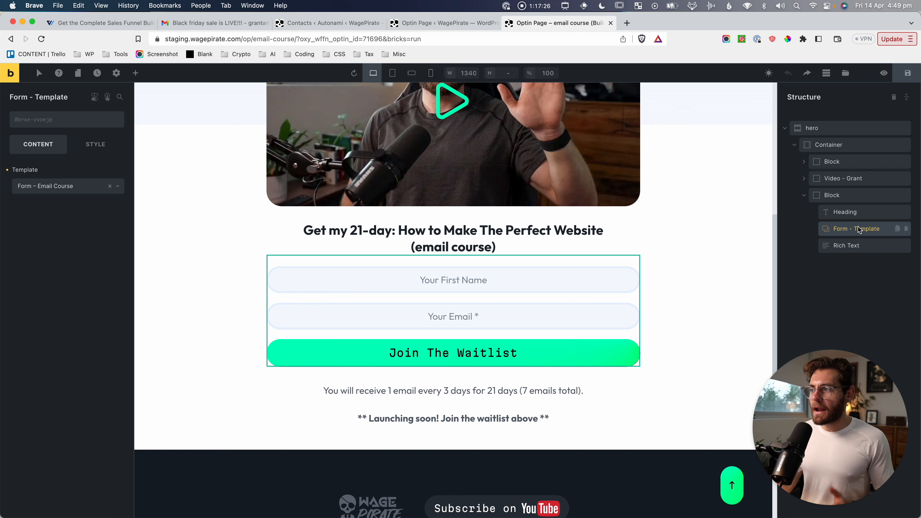
{"action": "left_click", "coordinate": [905, 228]}
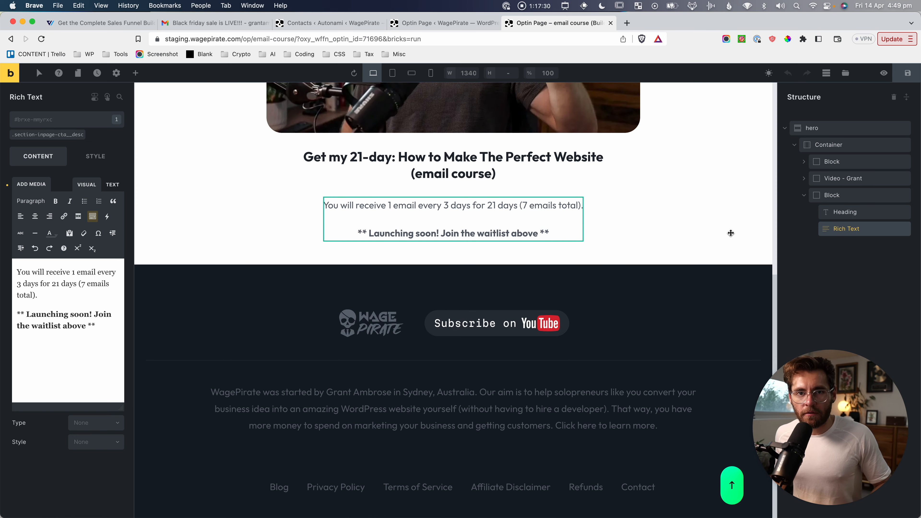
{"action": "scroll", "coordinate": [429, 238], "scroll_direction": "up", "scroll_amount": 6}
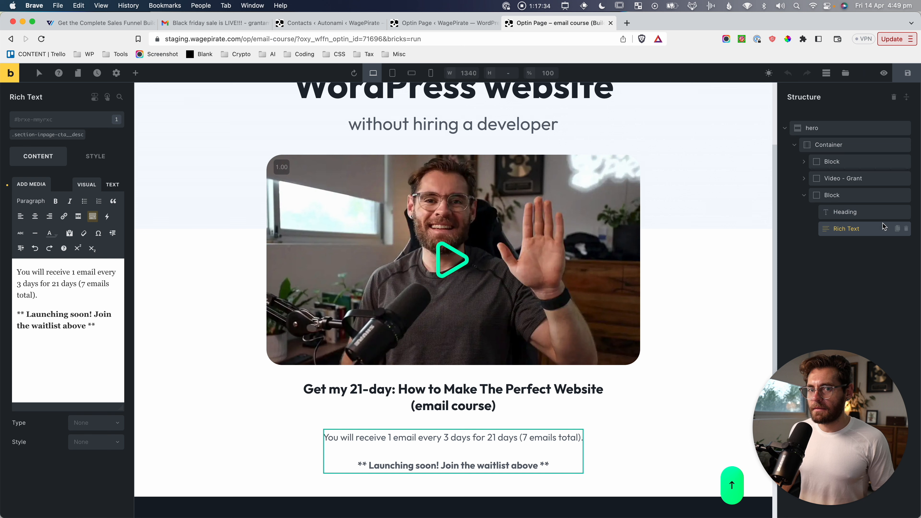
{"action": "left_click", "coordinate": [905, 74]}
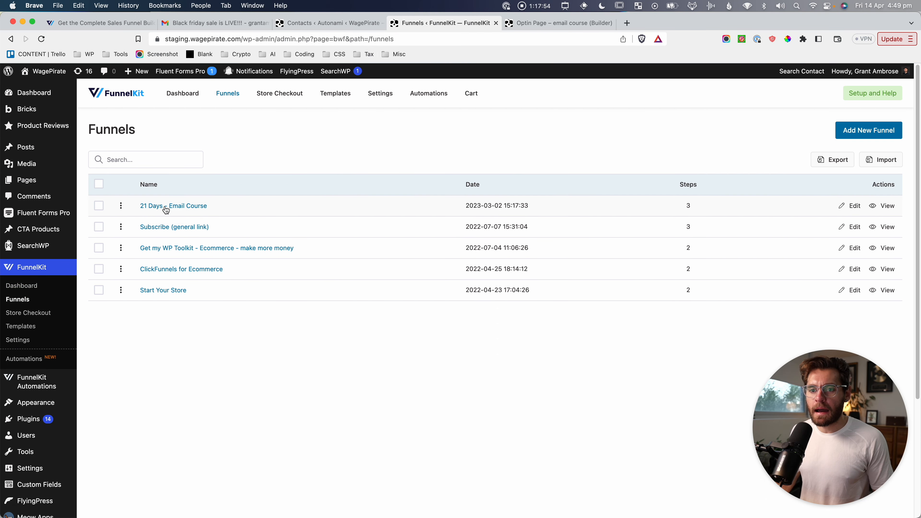
Open the 21 Days - Email Course funnel and screenshot the Optin step label.
{"action": "left_click", "coordinate": [177, 205]}
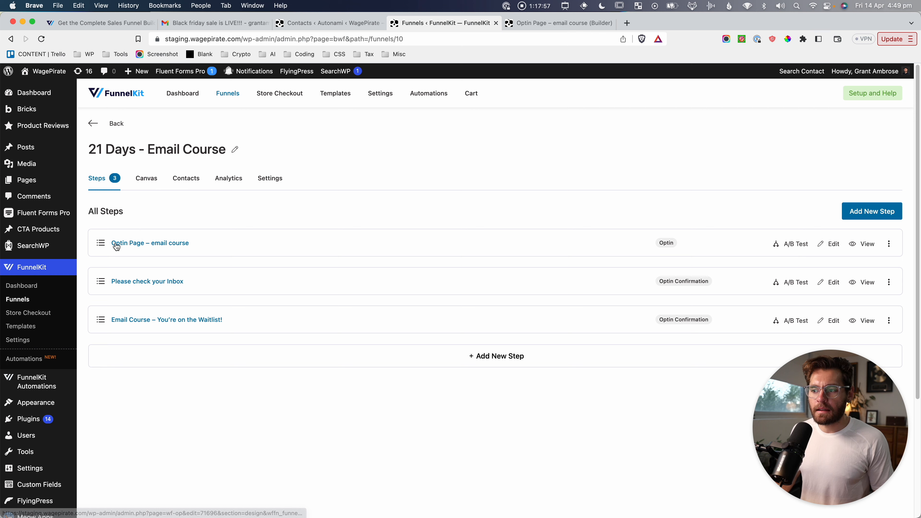
{"action": "key", "text": "super+shift+4"}
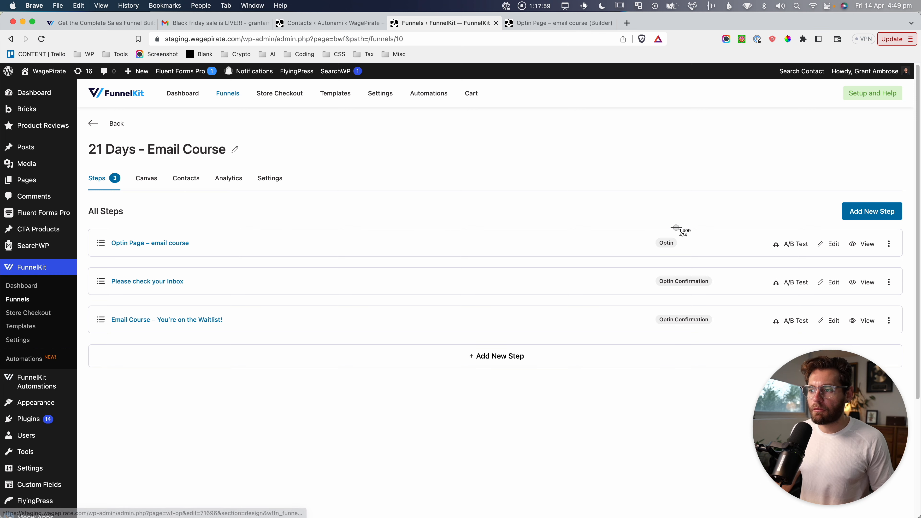
{"action": "left_click_drag", "start_coordinate": [649, 224], "coordinate": [695, 264]}
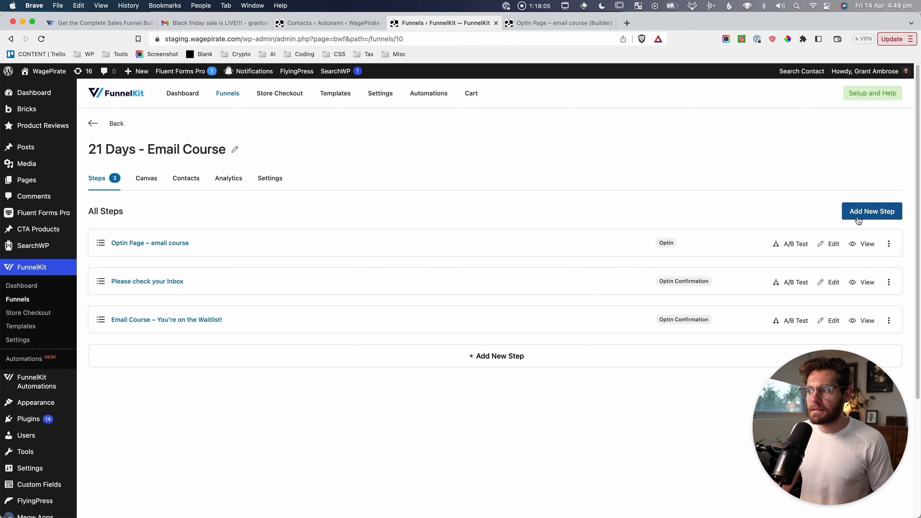
Browse the Optin Pages templates in Add New Step, cancel, and open the Optin Page – email course step.
{"action": "left_click", "coordinate": [873, 214]}
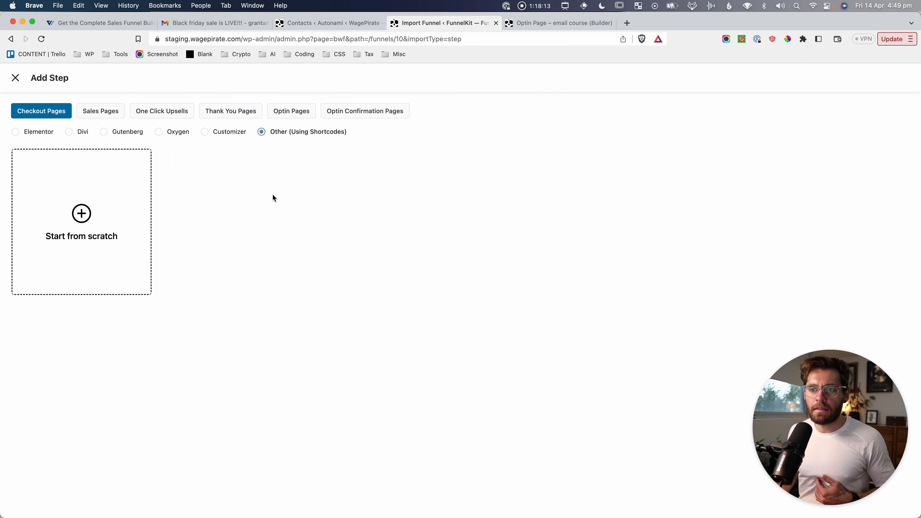
{"action": "left_click", "coordinate": [281, 113]}
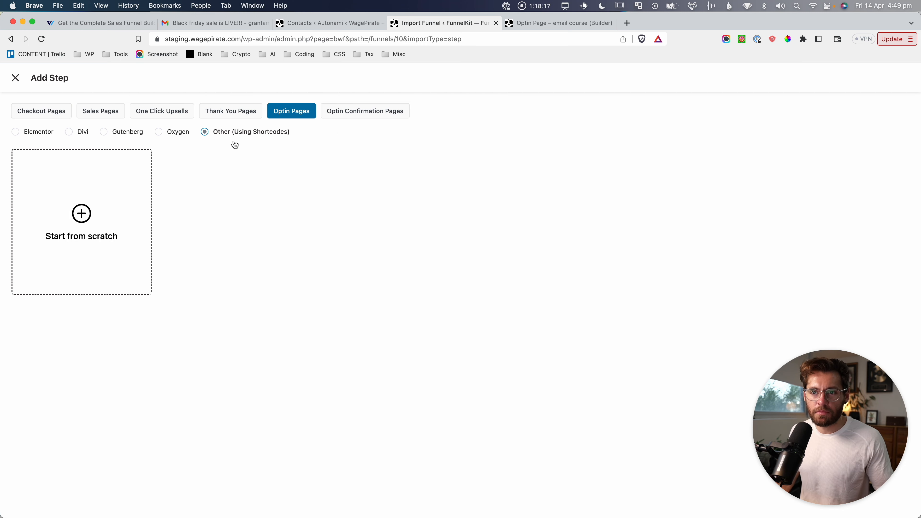
{"action": "left_click", "coordinate": [15, 79]}
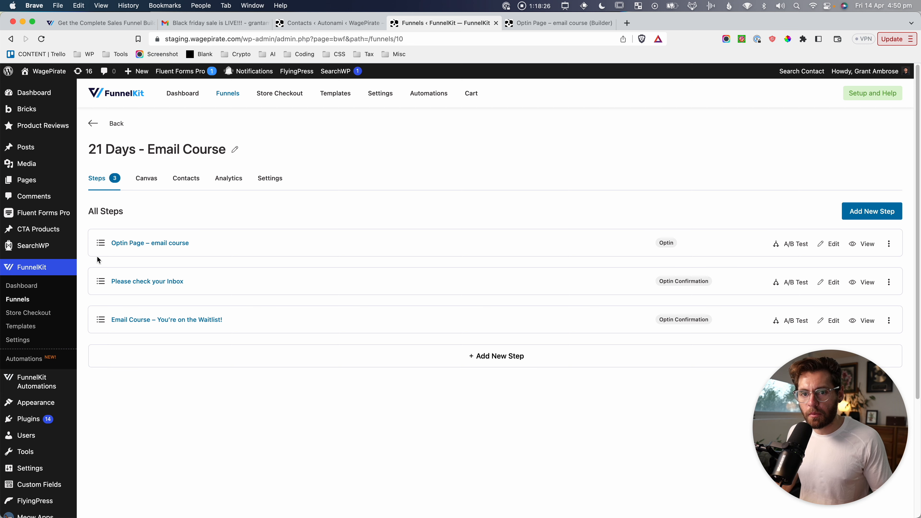
{"action": "left_click", "coordinate": [126, 244]}
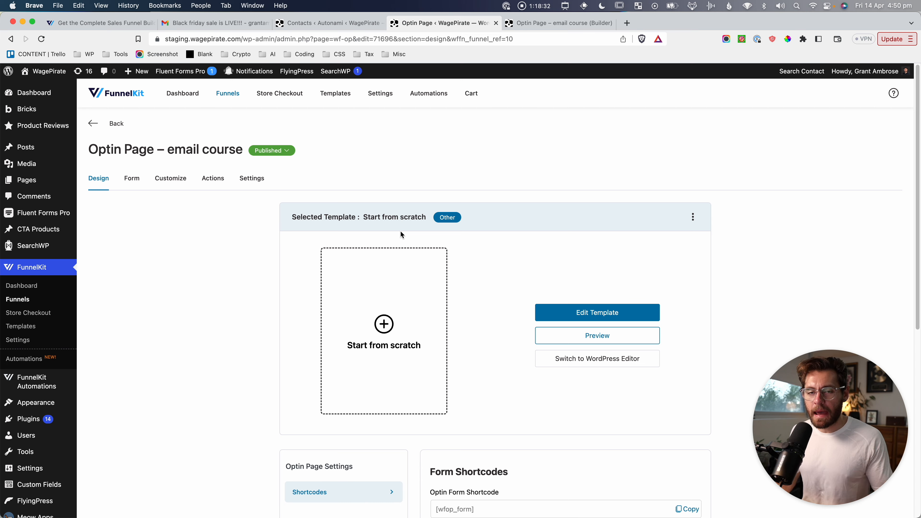
Screenshot the Design tab's Form Shortcodes area.
{"action": "scroll", "coordinate": [400, 233], "scroll_direction": "down", "scroll_amount": 5}
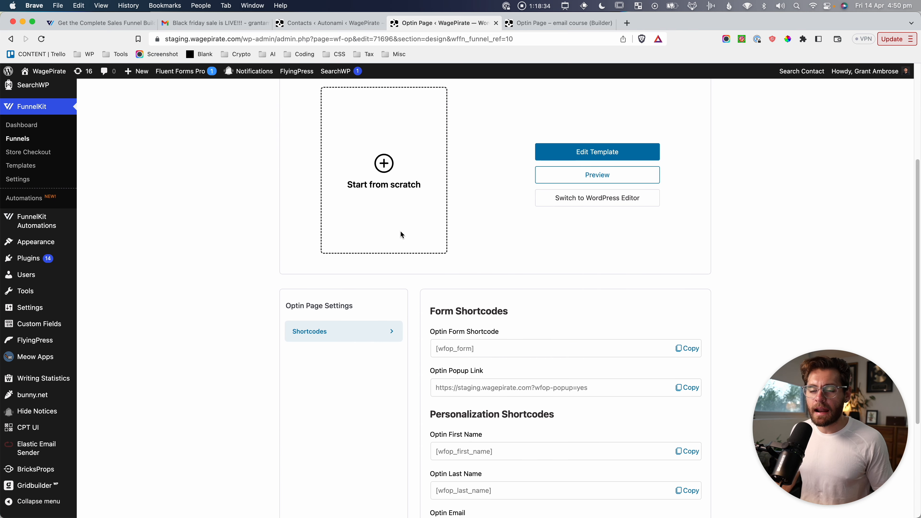
{"action": "key", "text": "super+shift+4"}
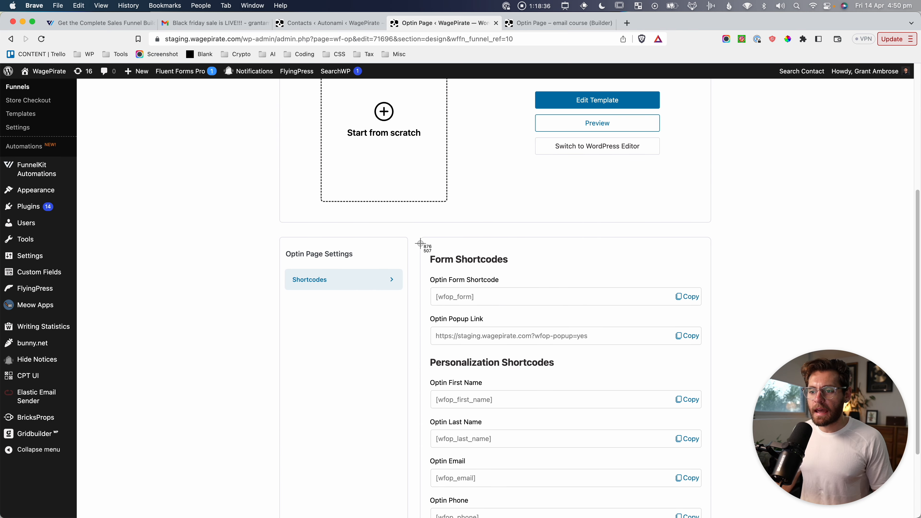
{"action": "left_click_drag", "start_coordinate": [420, 243], "coordinate": [724, 368]}
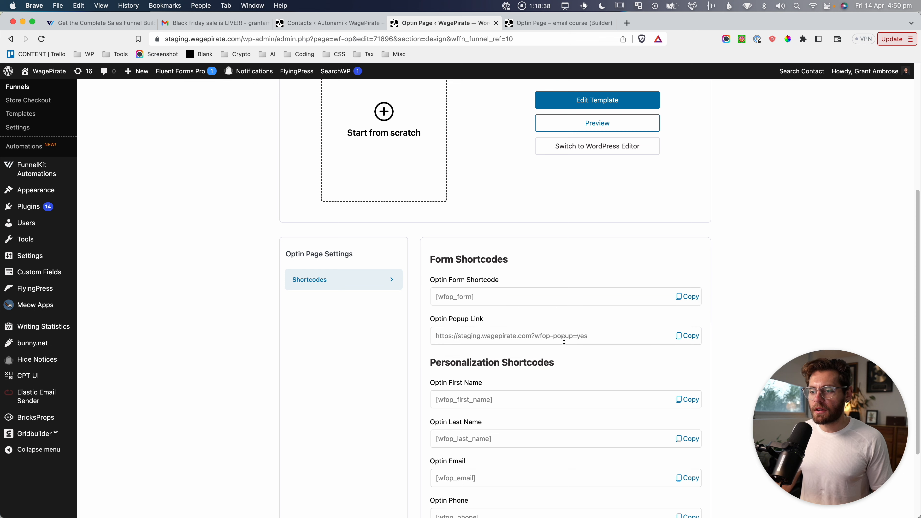
{"action": "left_click_drag", "start_coordinate": [591, 336], "coordinate": [403, 335]}
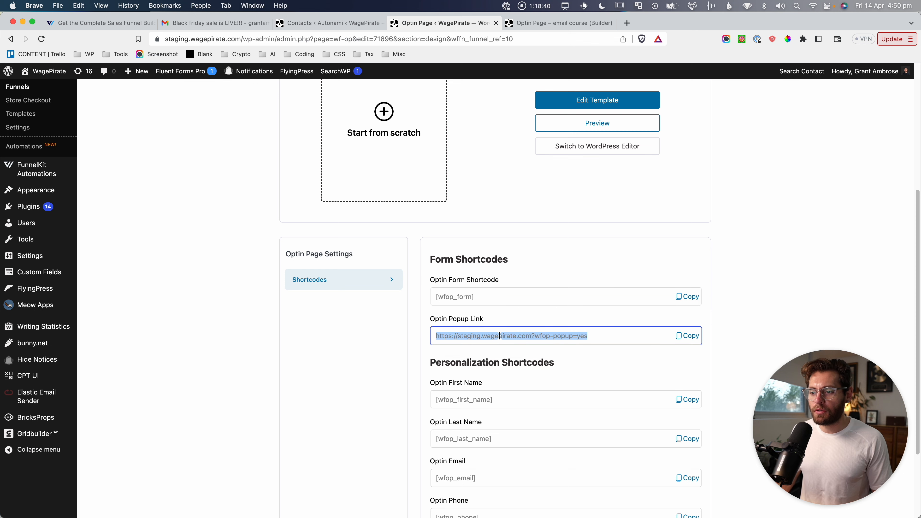
{"action": "left_click", "coordinate": [404, 362]}
Copy the [wfop_form] optin form shortcode and switch to the Bricks builder tab.
{"action": "scroll", "coordinate": [405, 359], "scroll_direction": "down", "scroll_amount": 1}
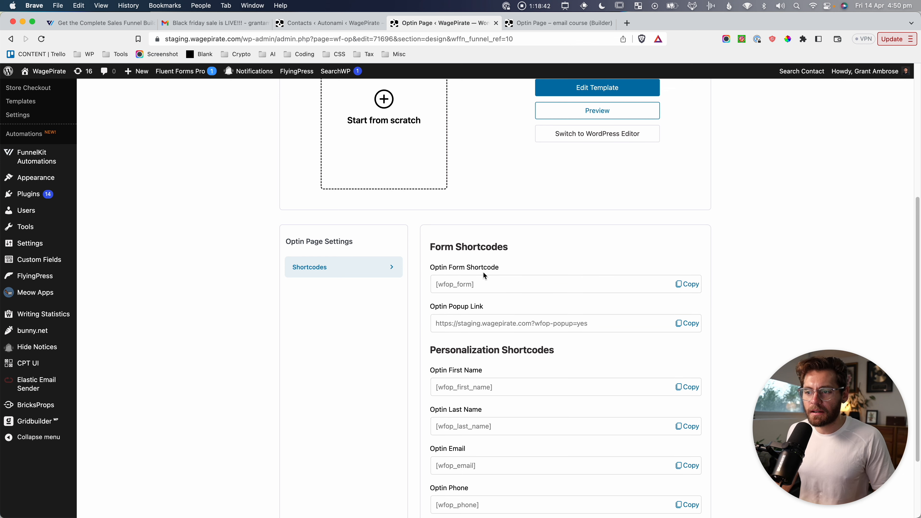
{"action": "left_click_drag", "start_coordinate": [444, 283], "coordinate": [474, 283]}
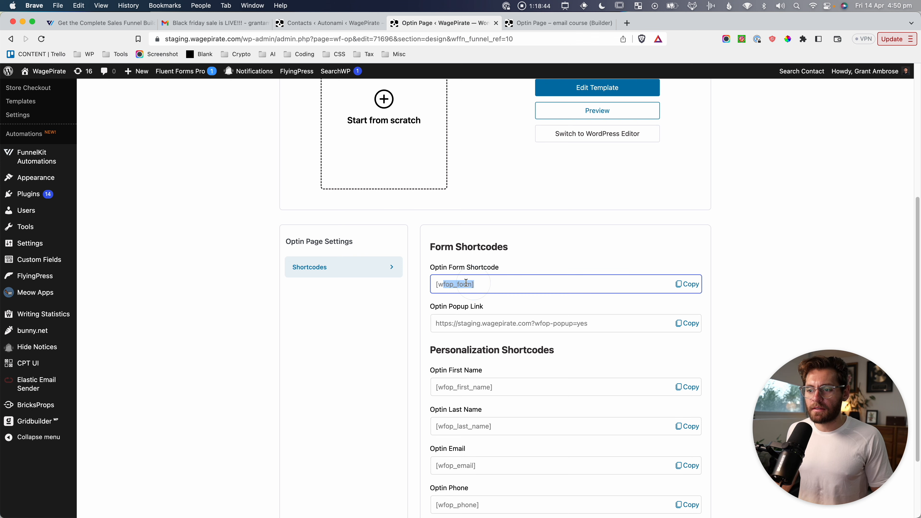
{"action": "left_click", "coordinate": [687, 284]}
{"action": "scroll", "coordinate": [474, 144], "scroll_direction": "up", "scroll_amount": 5}
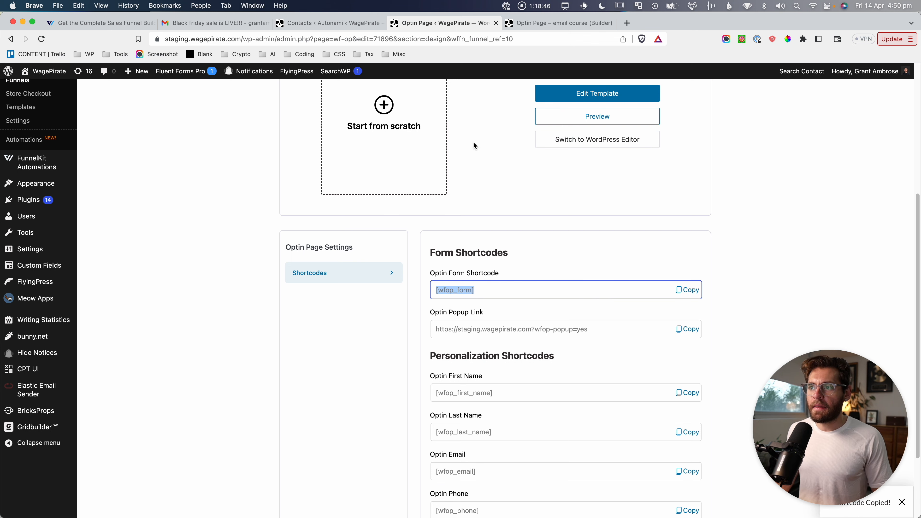
{"action": "left_click", "coordinate": [530, 23]}
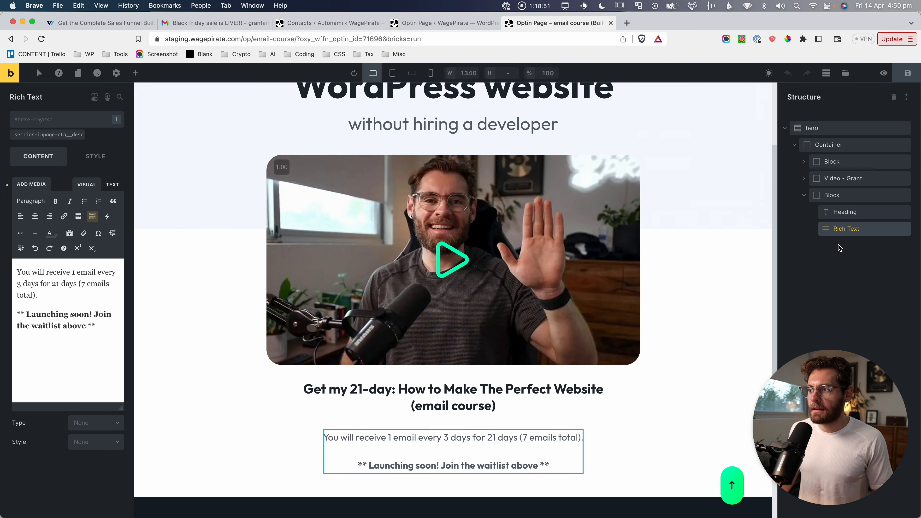
Add a Shortcode element to the course block and move it just below the Heading.
{"action": "left_click", "coordinate": [834, 195]}
{"action": "left_click", "coordinate": [135, 73]}
{"action": "type", "text": "sh"}
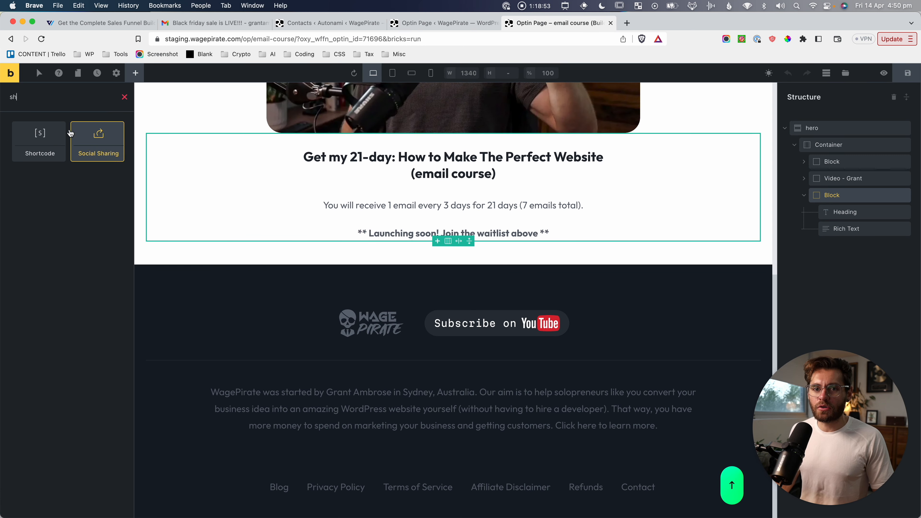
{"action": "left_click", "coordinate": [39, 141]}
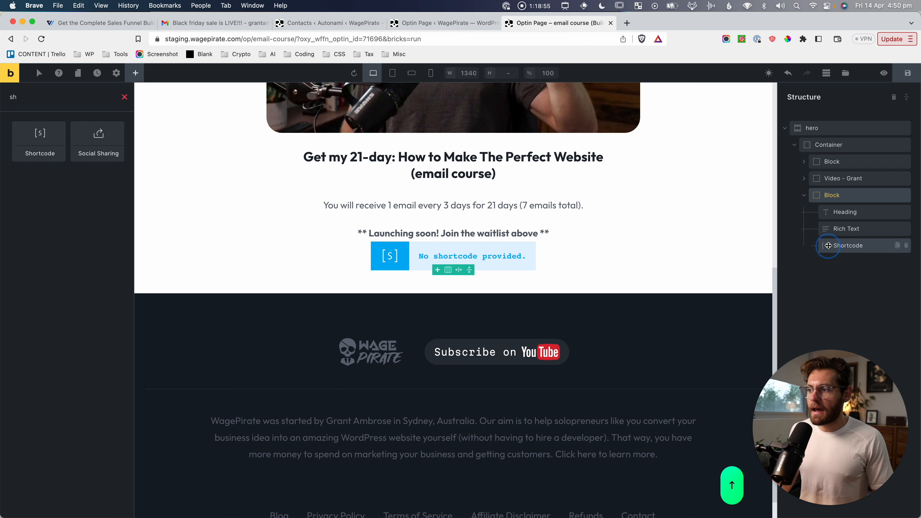
{"action": "left_click_drag", "start_coordinate": [830, 245], "coordinate": [835, 225]}
Paste [wfop_form] into the Shortcode element and save the page.
{"action": "left_click", "coordinate": [835, 225]}
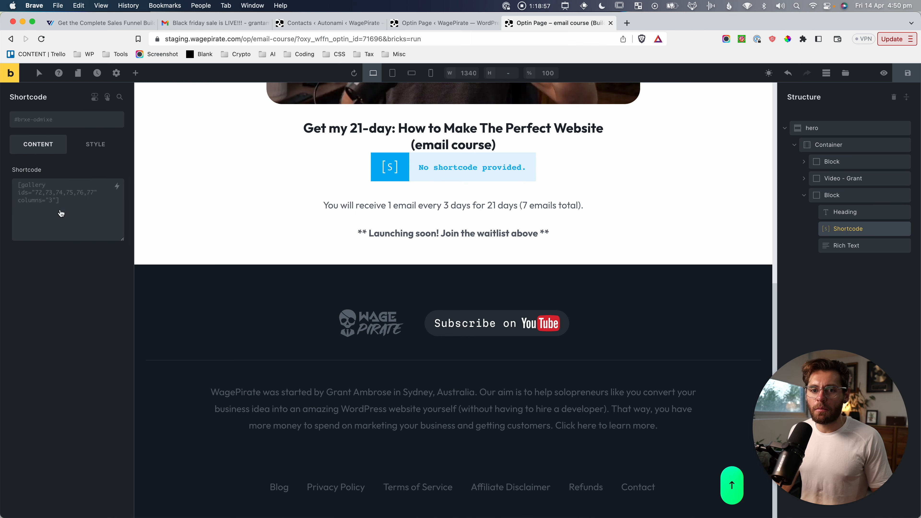
{"action": "left_click", "coordinate": [44, 197]}
{"action": "key", "text": "super+v"}
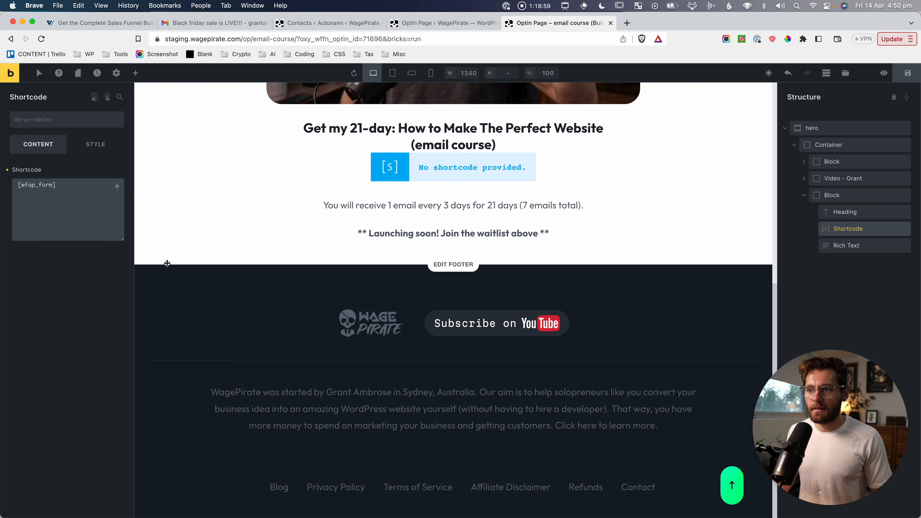
{"action": "left_click", "coordinate": [915, 74]}
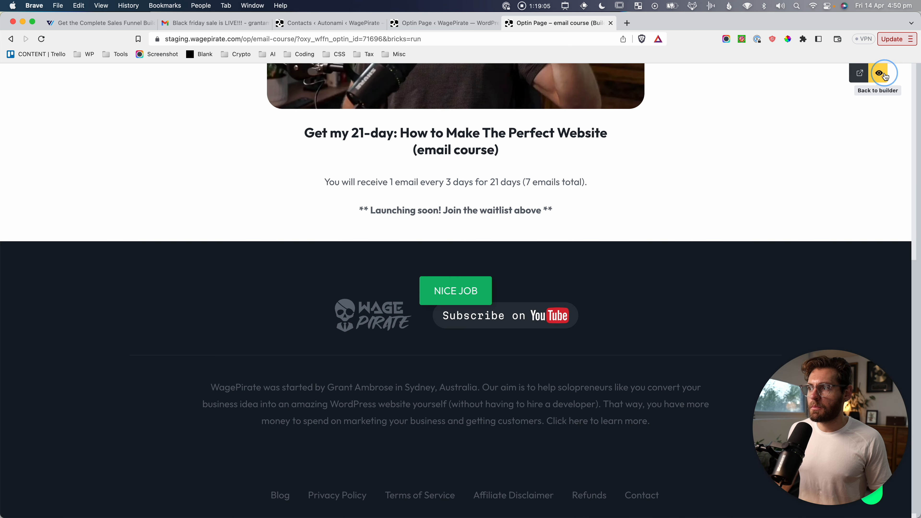
Preview the live page and screenshot the rendered opt-in form.
{"action": "left_click", "coordinate": [883, 73]}
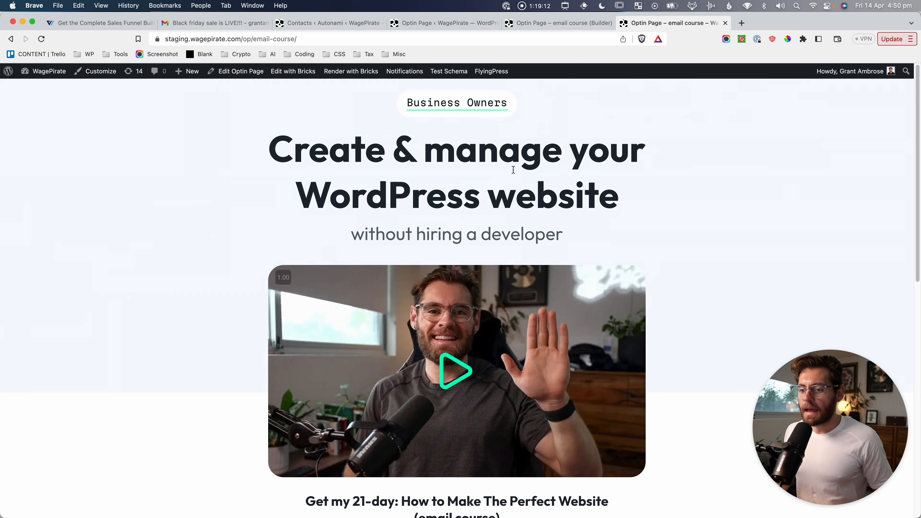
{"action": "scroll", "coordinate": [207, 394], "scroll_direction": "down", "scroll_amount": 6}
{"action": "key", "text": "super+shift+4"}
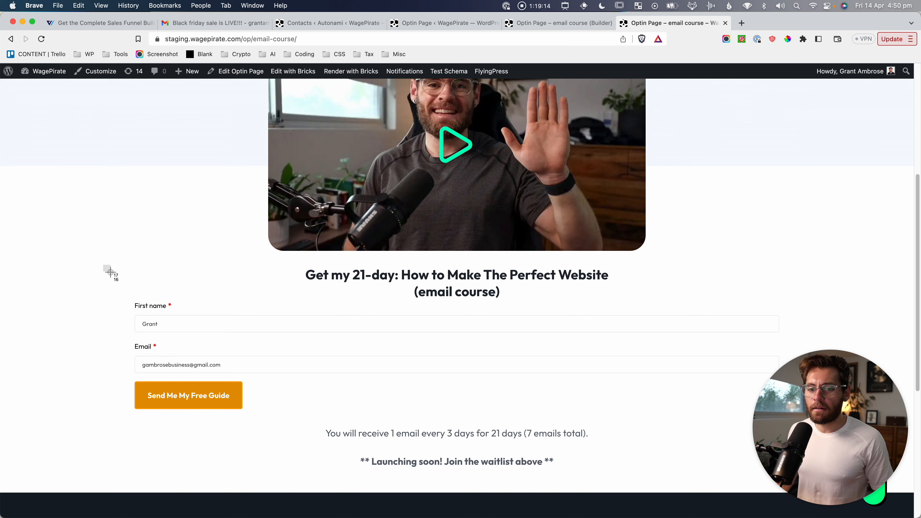
{"action": "left_click_drag", "start_coordinate": [103, 264], "coordinate": [672, 432]}
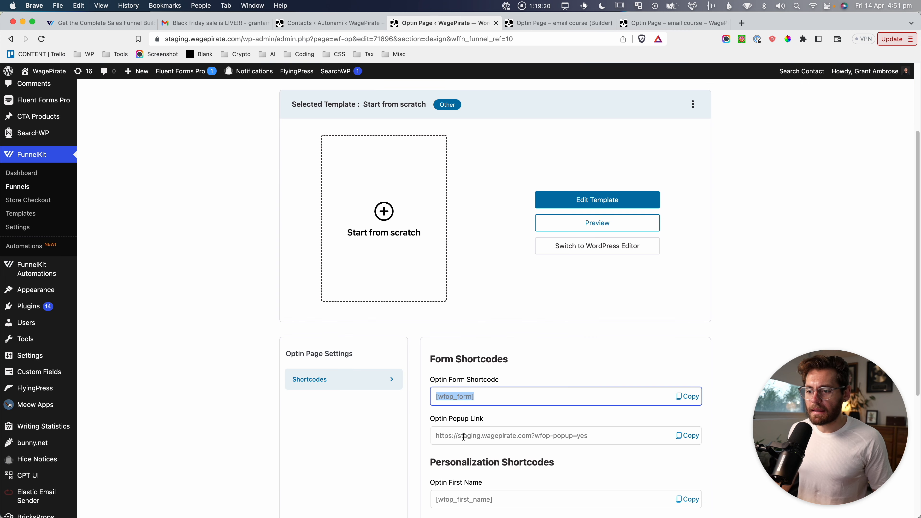
{"action": "scroll", "coordinate": [465, 417], "scroll_direction": "up", "scroll_amount": 3}
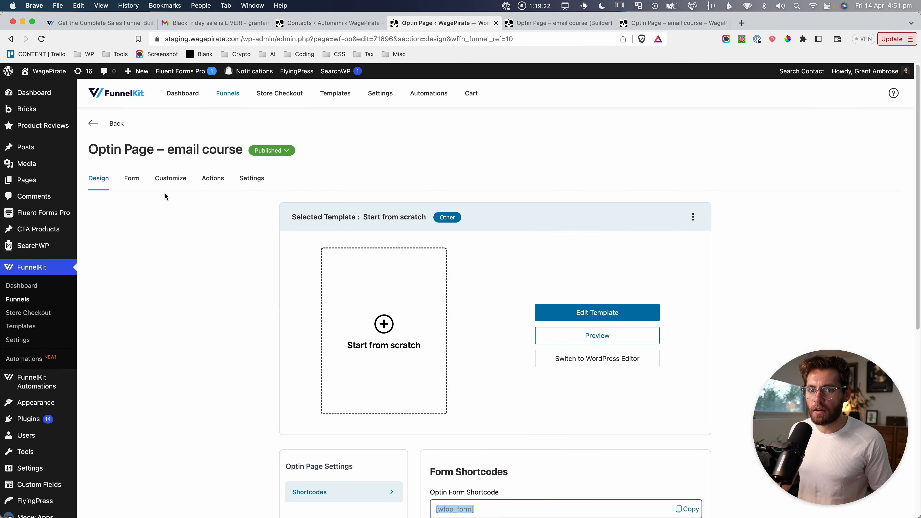
Review the optin form's field settings, then switch to its Customize settings.
{"action": "left_click", "coordinate": [132, 180]}
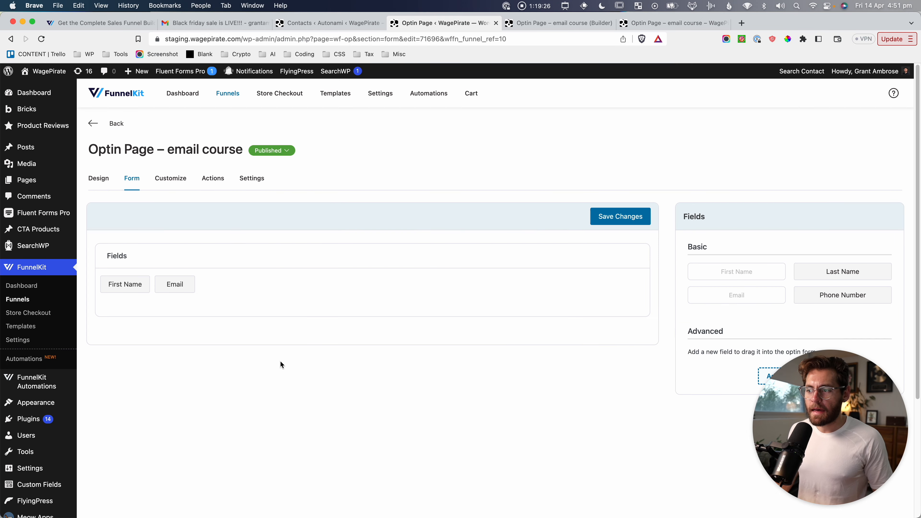
{"action": "scroll", "coordinate": [382, 270], "scroll_direction": "down", "scroll_amount": 3}
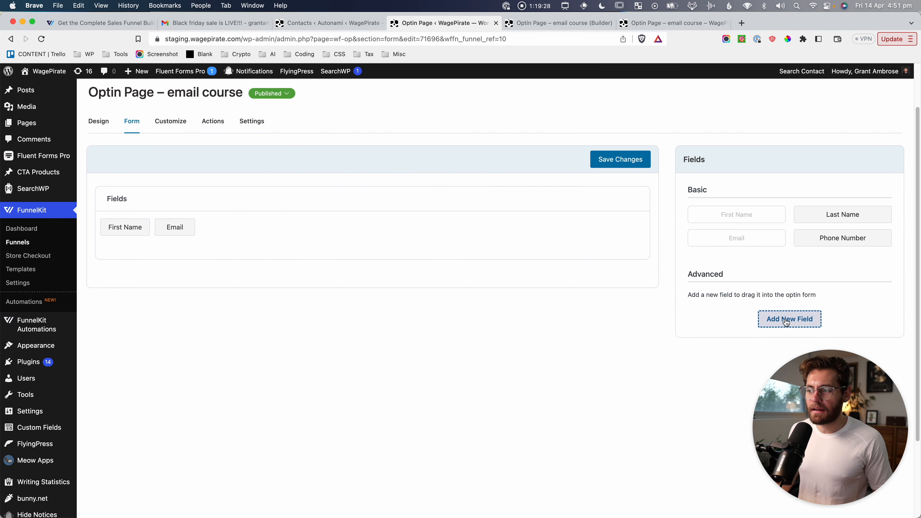
{"action": "scroll", "coordinate": [179, 282], "scroll_direction": "up", "scroll_amount": 1}
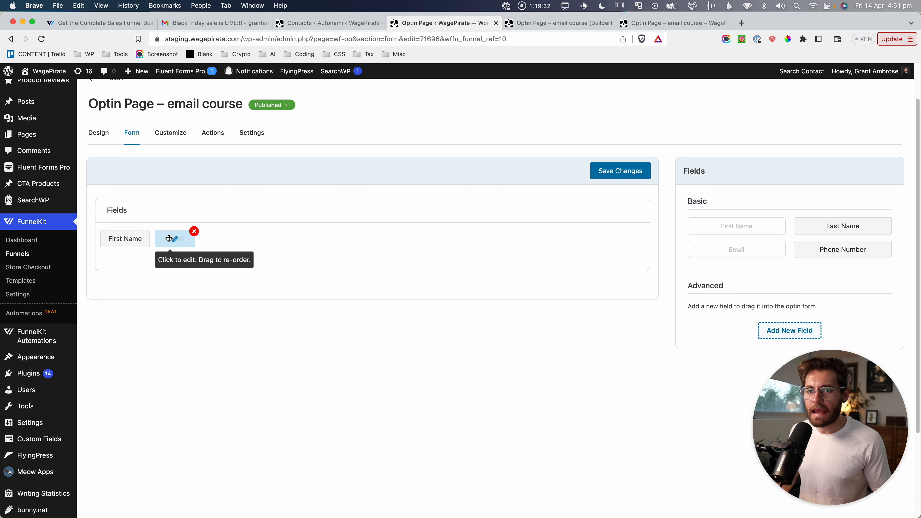
{"action": "left_click", "coordinate": [176, 137]}
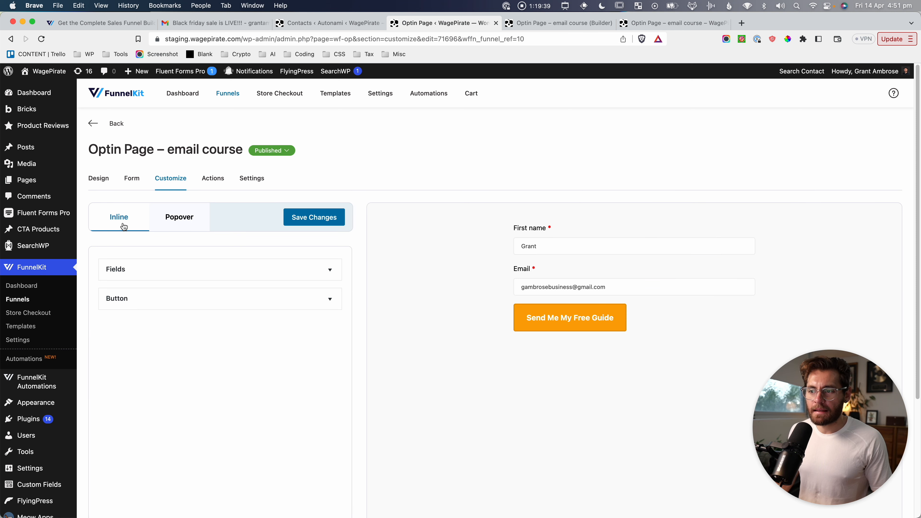
Set the optin form fields to Large size in the field styling options.
{"action": "scroll", "coordinate": [140, 256], "scroll_direction": "down", "scroll_amount": 1}
{"action": "left_click", "coordinate": [142, 269]}
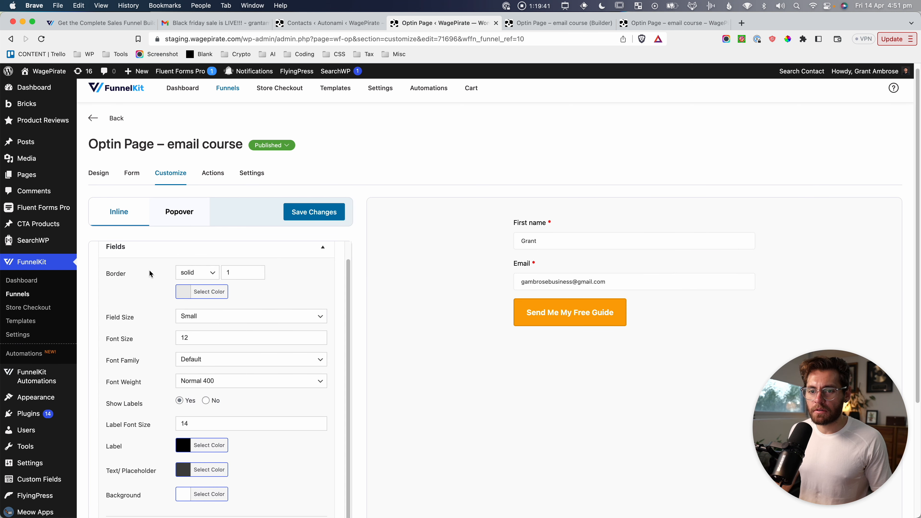
{"action": "left_click", "coordinate": [219, 314]}
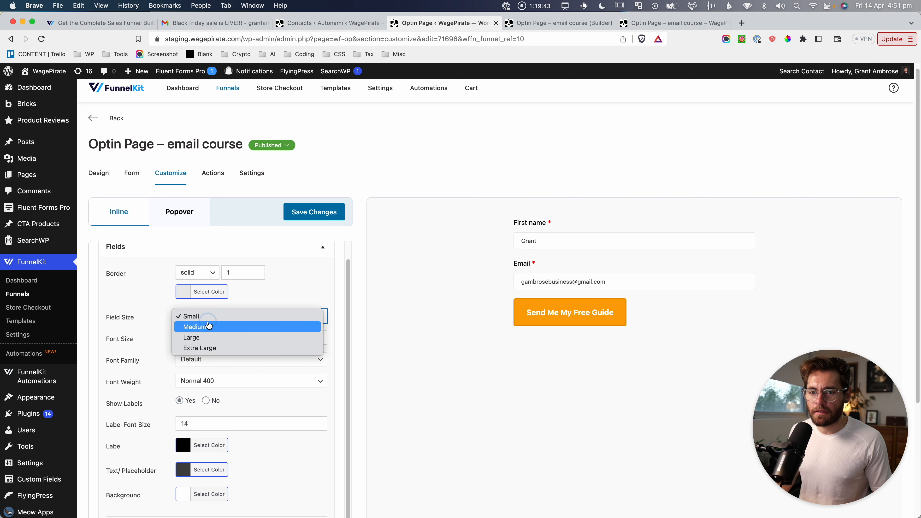
{"action": "left_click", "coordinate": [219, 325]}
{"action": "scroll", "coordinate": [132, 320], "scroll_direction": "down", "scroll_amount": 3}
{"action": "left_click", "coordinate": [200, 221]}
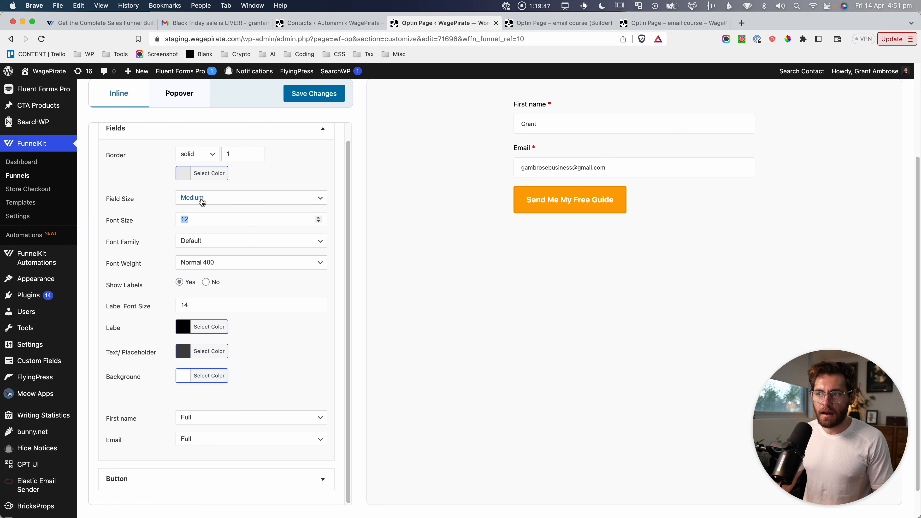
{"action": "left_click", "coordinate": [220, 202]}
{"action": "left_click", "coordinate": [218, 208]}
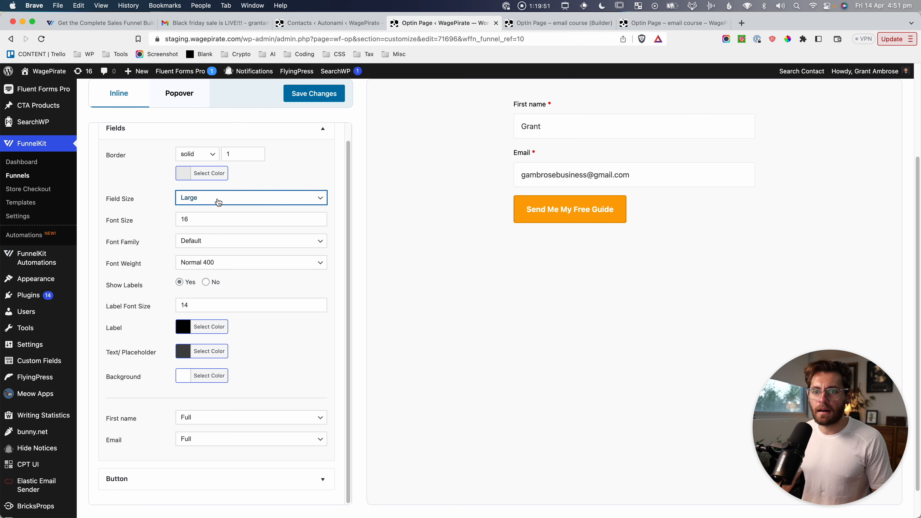
{"action": "left_click", "coordinate": [218, 202]}
{"action": "left_click", "coordinate": [219, 198]}
Change the form button label to 'Subscribe!'.
{"action": "scroll", "coordinate": [200, 248], "scroll_direction": "down", "scroll_amount": 2}
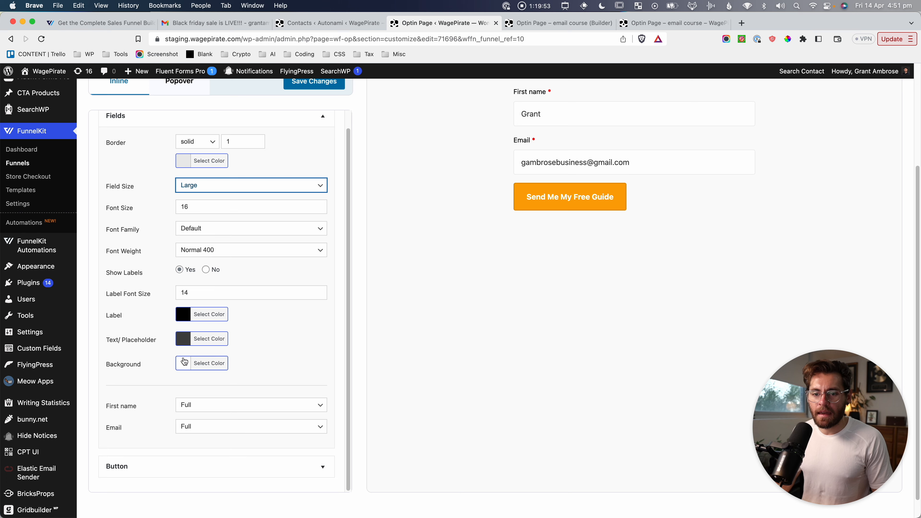
{"action": "left_click", "coordinate": [172, 445]}
{"action": "scroll", "coordinate": [217, 363], "scroll_direction": "down", "scroll_amount": 4}
{"action": "triple_click", "coordinate": [243, 330]}
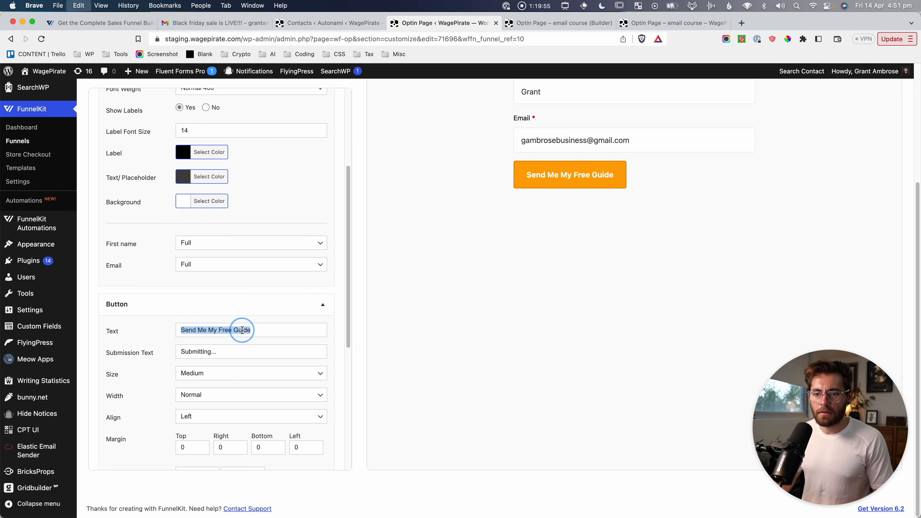
{"action": "type", "text": "Subscribe!"}
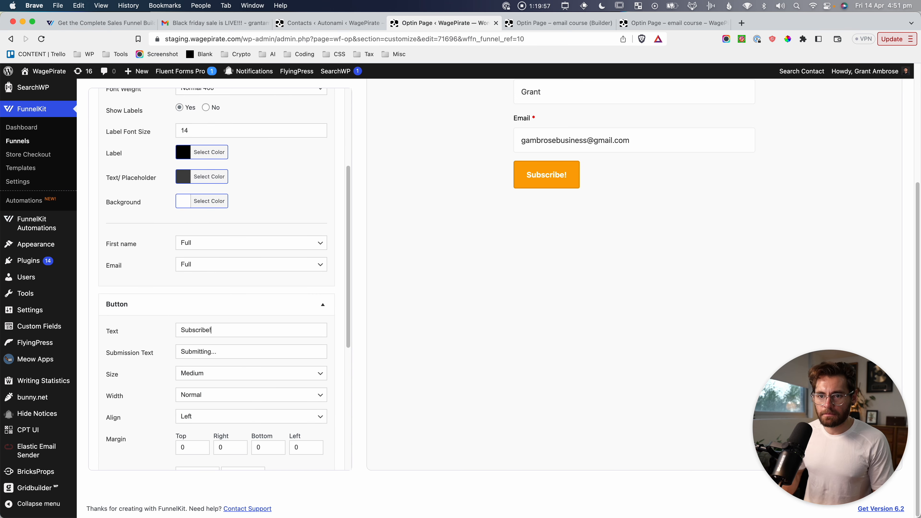
Give the Subscribe button a pure green border colour.
{"action": "scroll", "coordinate": [218, 390], "scroll_direction": "down", "scroll_amount": 3}
{"action": "left_click", "coordinate": [205, 407]}
{"action": "left_click_drag", "start_coordinate": [223, 429], "coordinate": [208, 423]}
{"action": "left_click", "coordinate": [166, 404]}
{"action": "scroll", "coordinate": [166, 404], "scroll_direction": "down", "scroll_amount": 4}
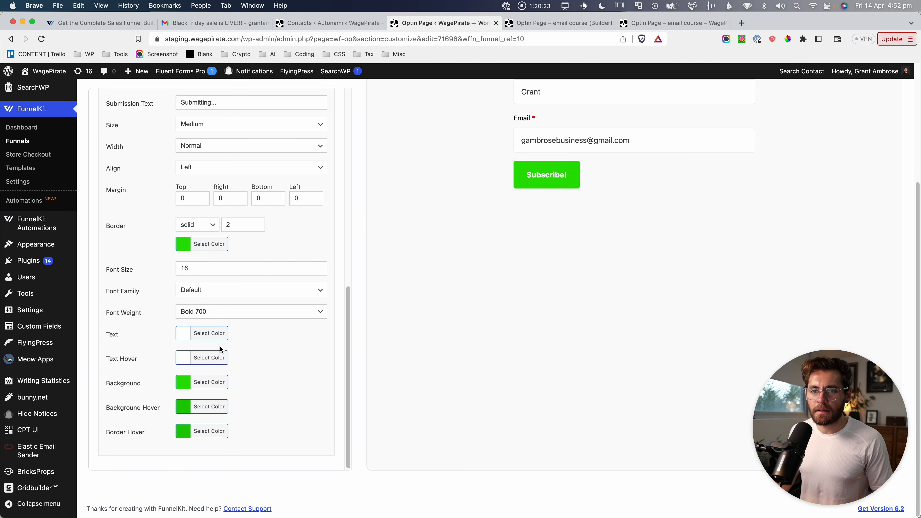
Make the Subscribe button full width, save, and return to the live optin page.
{"action": "scroll", "coordinate": [221, 347], "scroll_direction": "up", "scroll_amount": 1}
{"action": "scroll", "coordinate": [220, 345], "scroll_direction": "up", "scroll_amount": 1}
{"action": "left_click", "coordinate": [206, 189]}
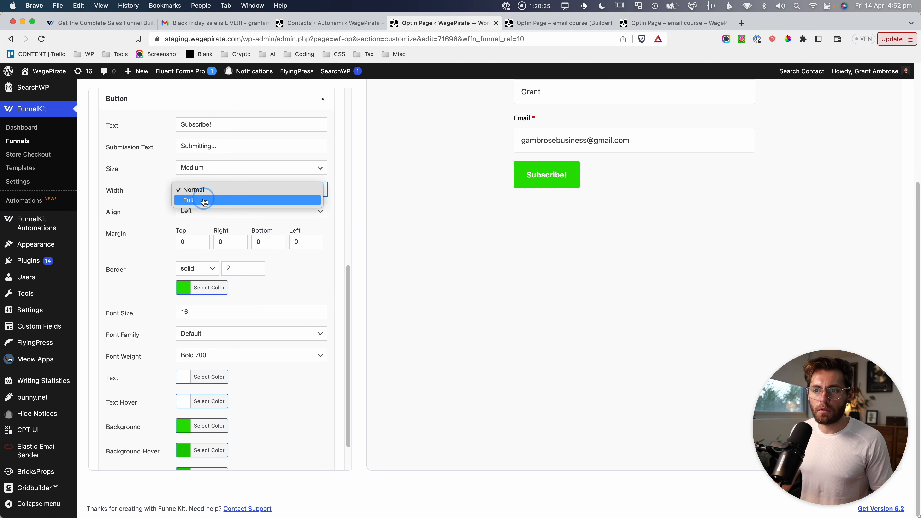
{"action": "left_click", "coordinate": [206, 199]}
{"action": "scroll", "coordinate": [446, 218], "scroll_direction": "up", "scroll_amount": 2}
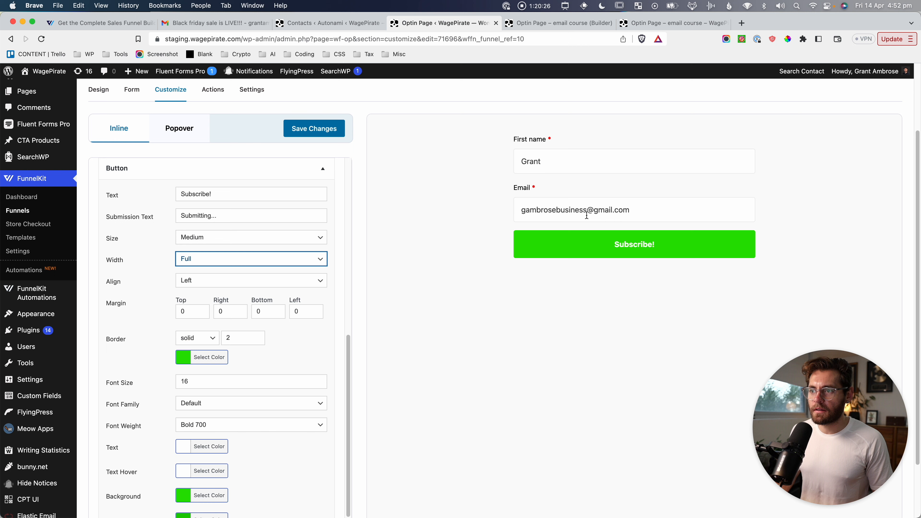
{"action": "left_click", "coordinate": [344, 133]}
{"action": "left_click", "coordinate": [665, 23]}
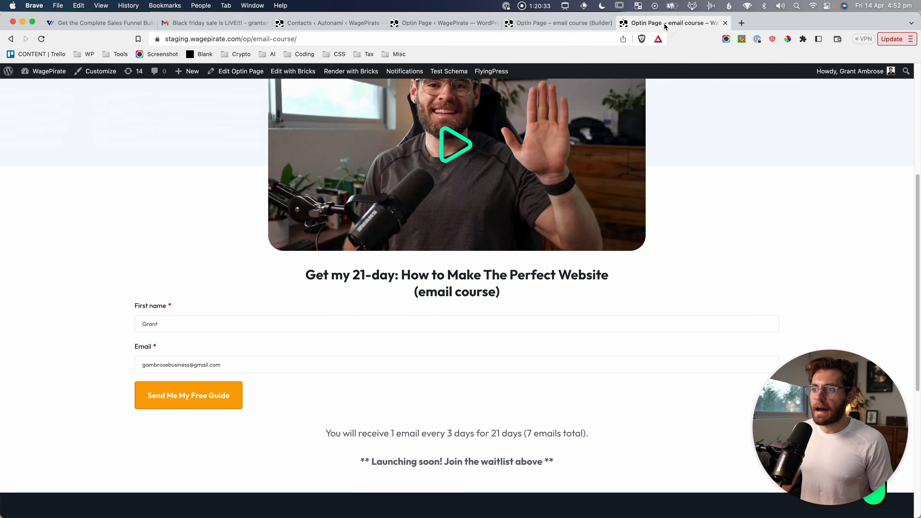
Set the signup form shortcode's maximum width to the Content 3 preset in its Layout styles.
{"action": "key", "text": "super+r"}
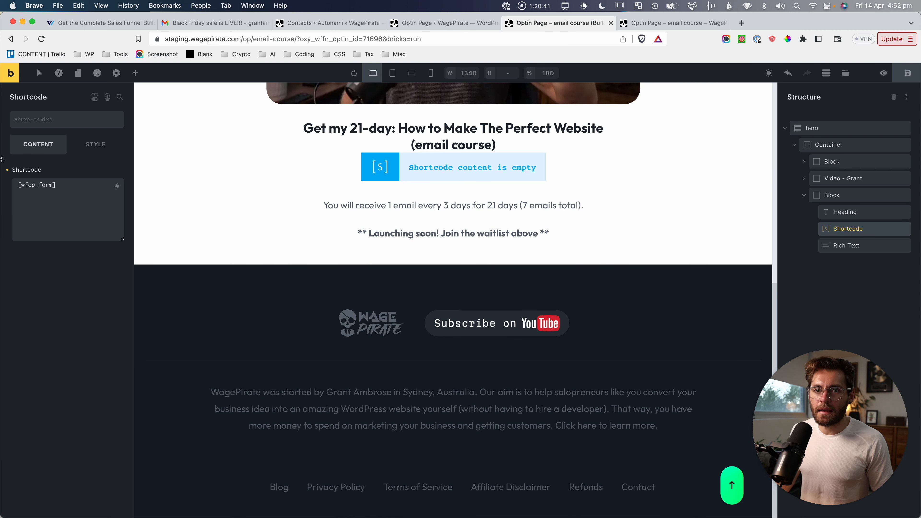
{"action": "left_click", "coordinate": [101, 147]}
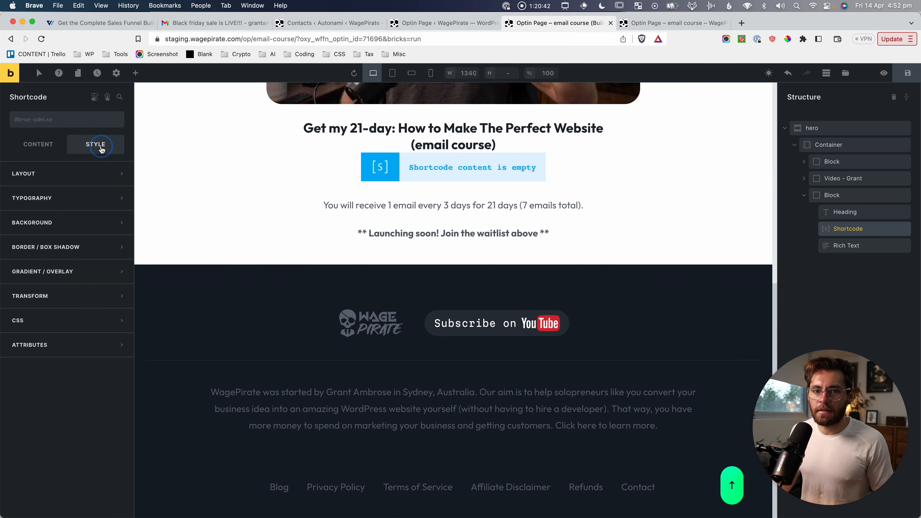
{"action": "left_click", "coordinate": [43, 174]}
{"action": "scroll", "coordinate": [72, 378], "scroll_direction": "down", "scroll_amount": 3}
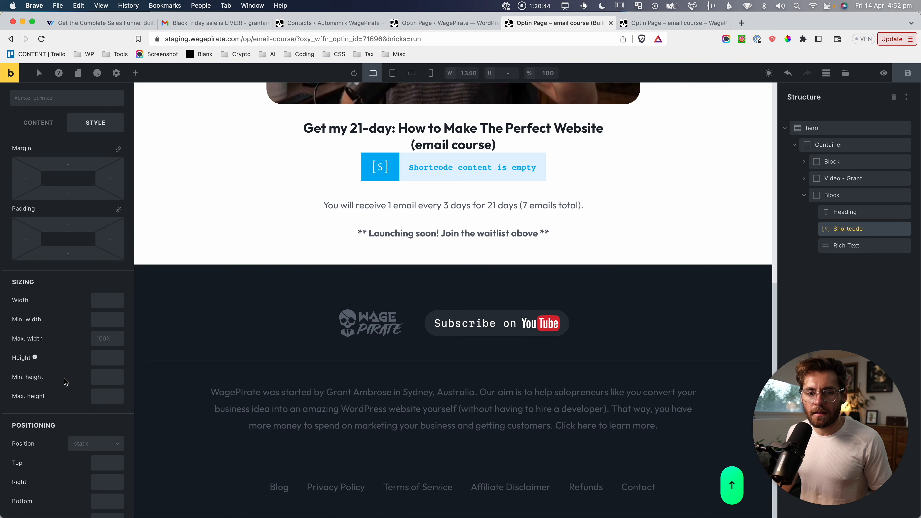
{"action": "left_click", "coordinate": [104, 341]}
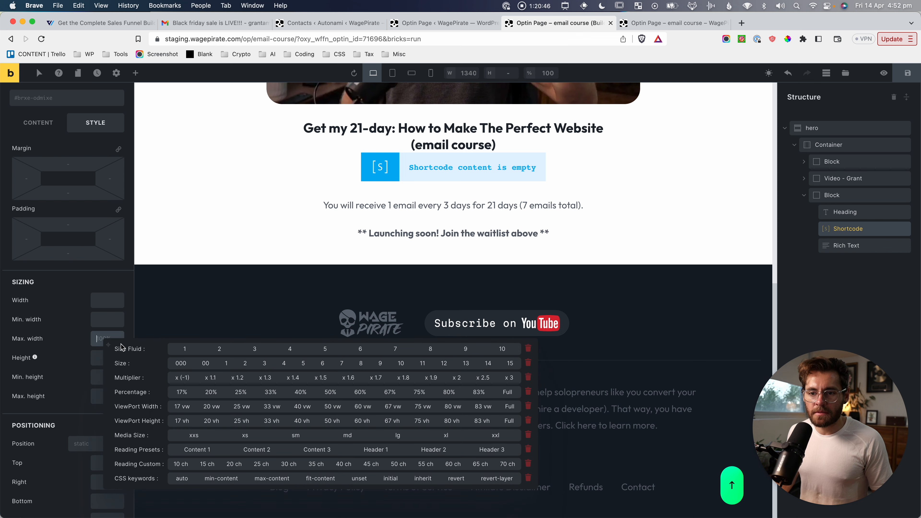
{"action": "left_click", "coordinate": [322, 452]}
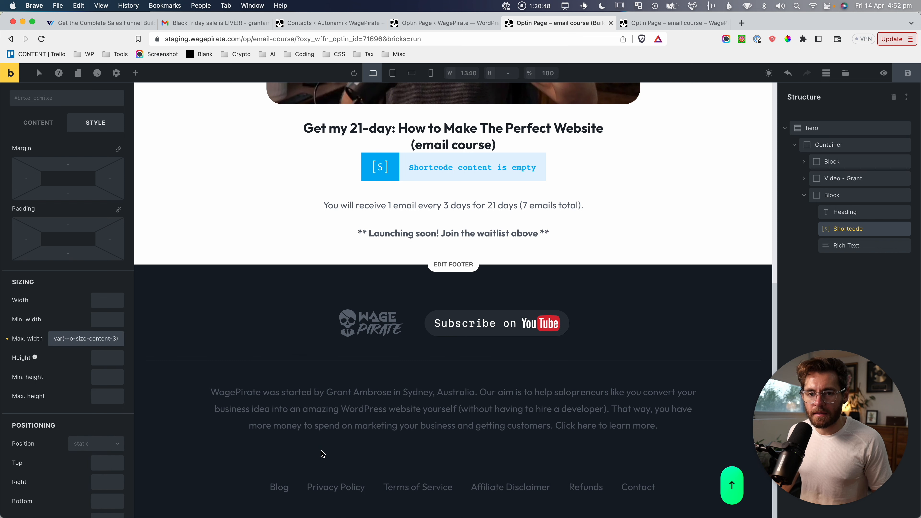
Try a 600 maximum width, revert to Content 3, and save the page.
{"action": "left_click", "coordinate": [105, 345]}
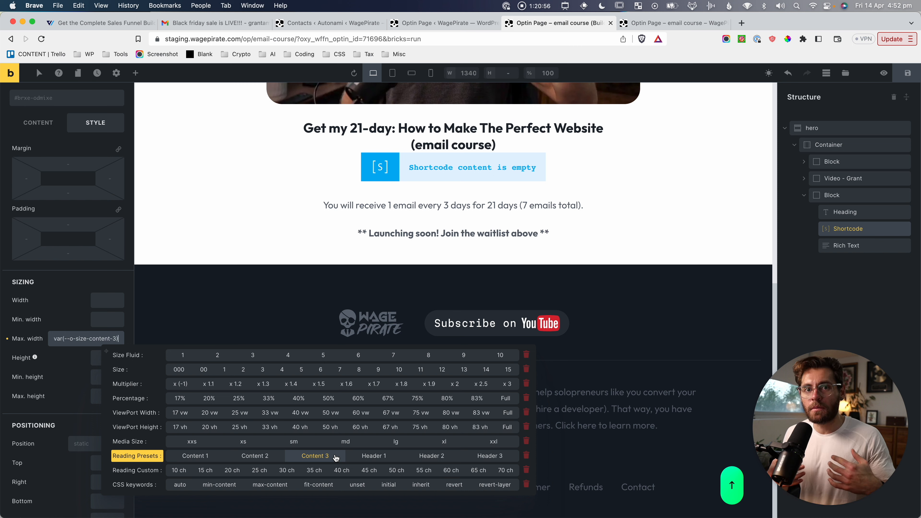
{"action": "double_click", "coordinate": [84, 341]}
{"action": "key", "text": "super+a"}
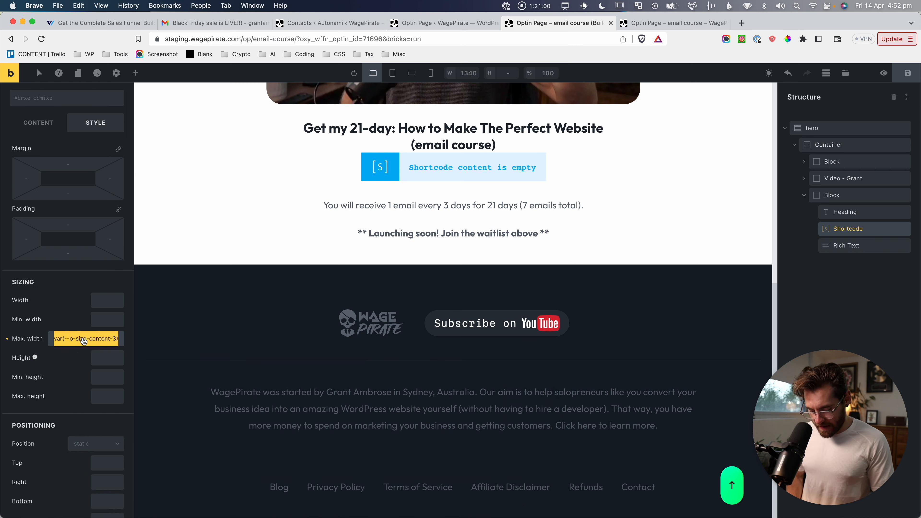
{"action": "type", "text": "600"}
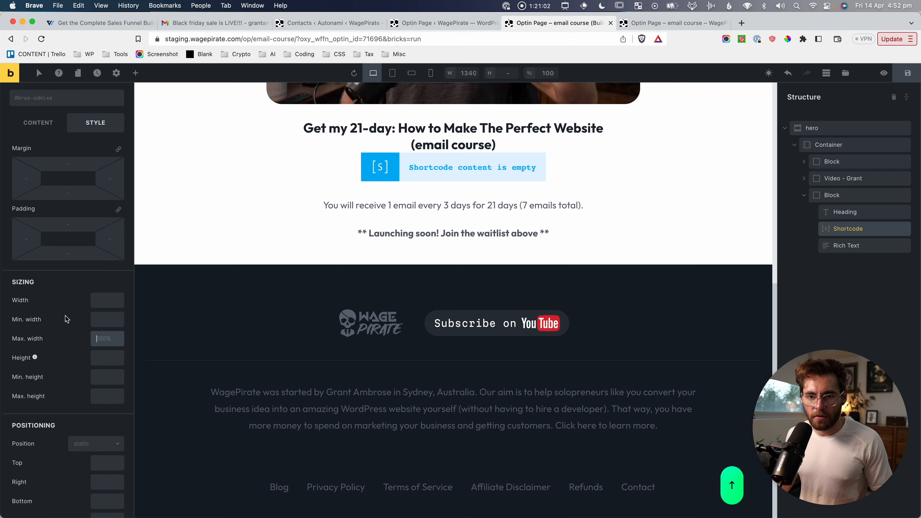
{"action": "left_click", "coordinate": [107, 343]}
{"action": "left_click", "coordinate": [316, 450]}
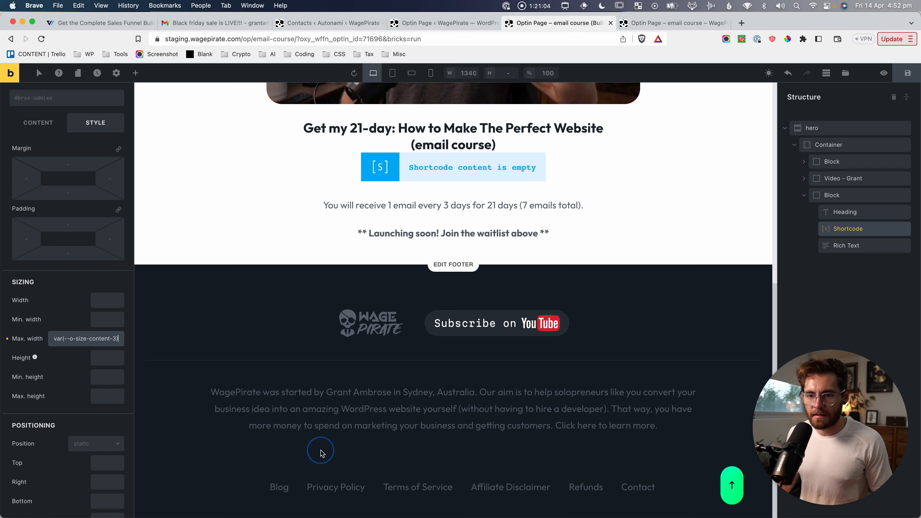
{"action": "left_click", "coordinate": [910, 75]}
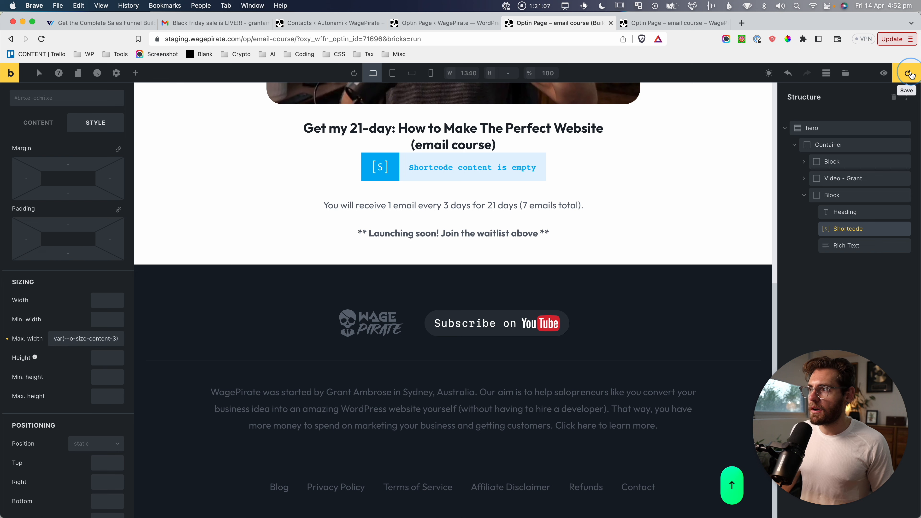
{"action": "left_click", "coordinate": [622, 23]}
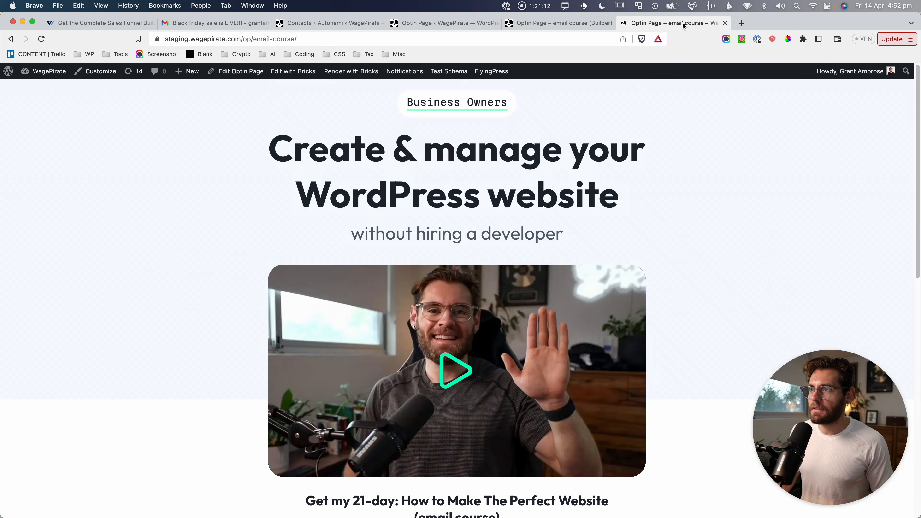
Capture a screenshot of the narrower signup form on the live optin page.
{"action": "scroll", "coordinate": [463, 362], "scroll_direction": "down", "scroll_amount": 8}
{"action": "scroll", "coordinate": [463, 362], "scroll_direction": "down", "scroll_amount": 2}
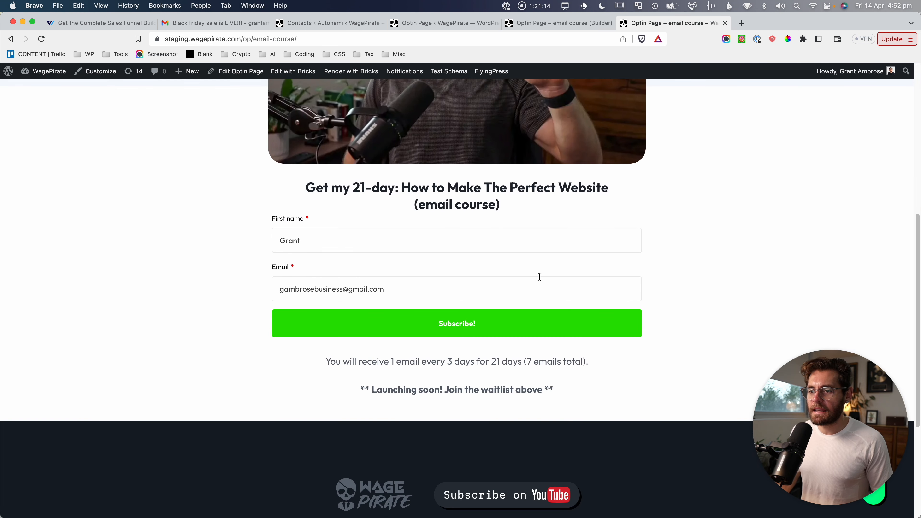
{"action": "left_click", "coordinate": [744, 254]}
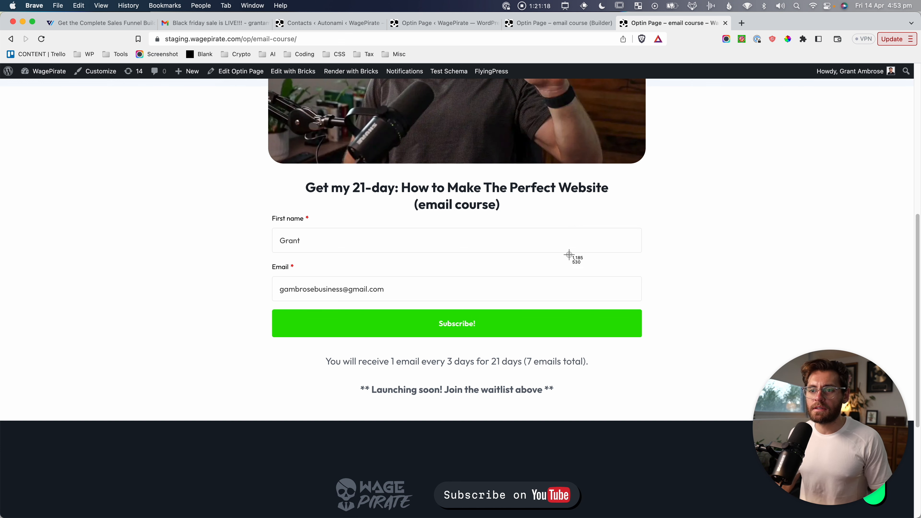
{"action": "left_click_drag", "start_coordinate": [249, 206], "coordinate": [672, 348]}
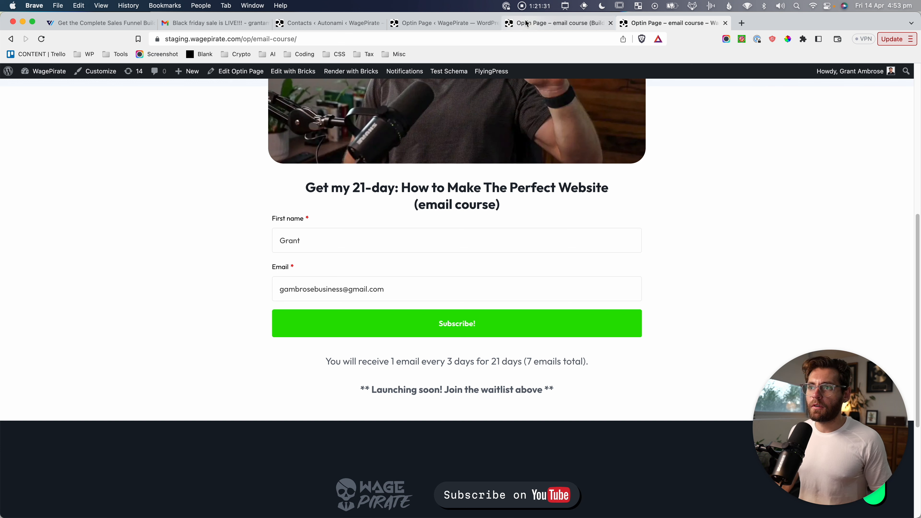
Return to the funnel's steps list and screenshot its steps, including Please check your Inbox.
{"action": "left_click", "coordinate": [405, 29]}
{"action": "scroll", "coordinate": [232, 105], "scroll_direction": "up", "scroll_amount": 3}
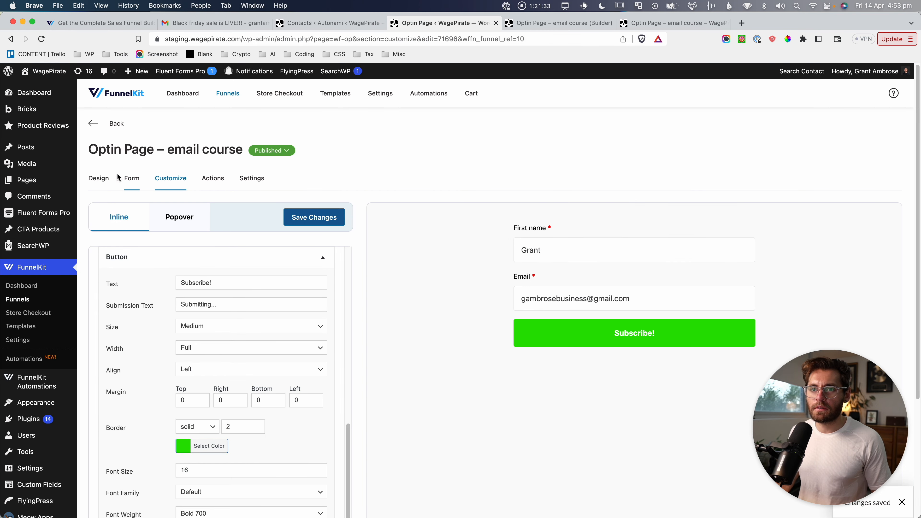
{"action": "left_click", "coordinate": [228, 100]}
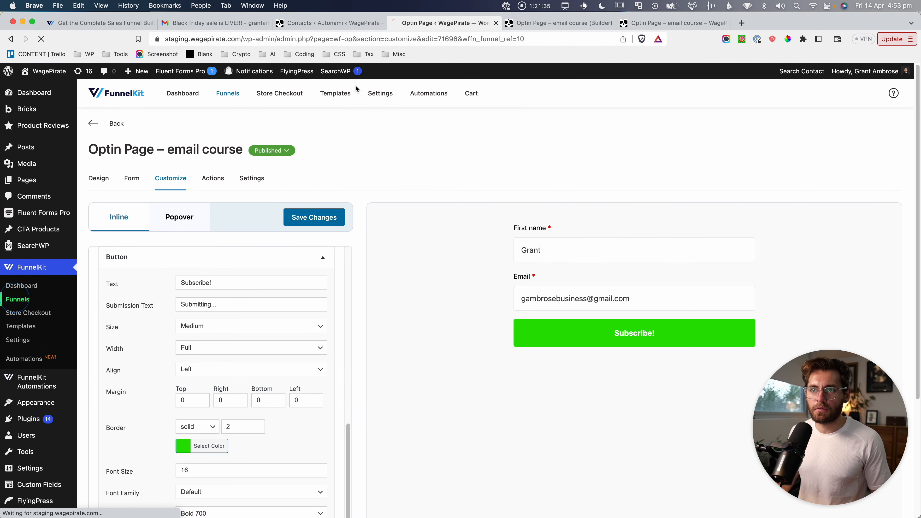
{"action": "left_click", "coordinate": [174, 207]}
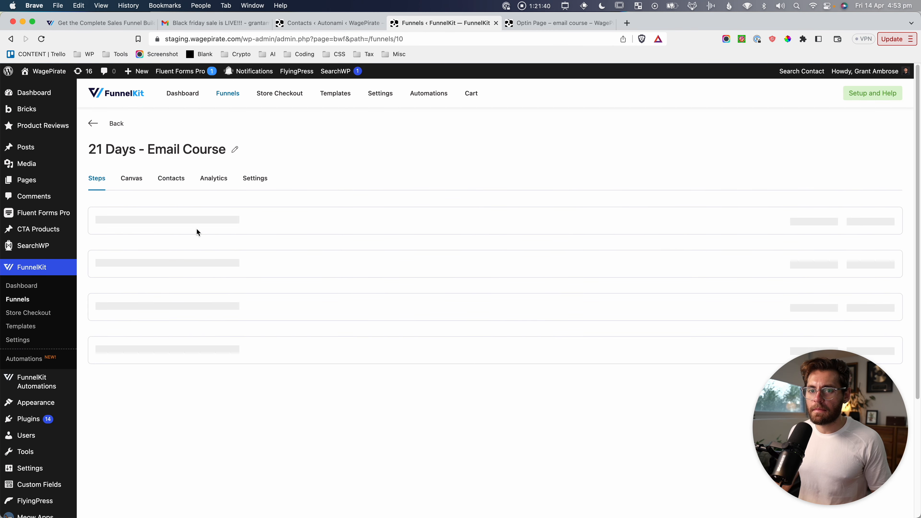
{"action": "key", "text": "super+shift+4"}
{"action": "left_click_drag", "start_coordinate": [94, 219], "coordinate": [196, 264]}
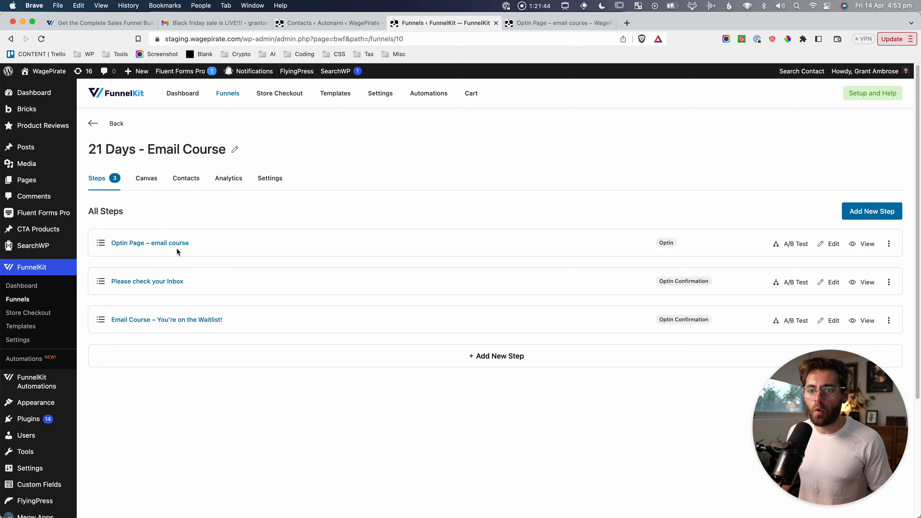
{"action": "key", "text": "super+shift+4"}
{"action": "left_click_drag", "start_coordinate": [97, 263], "coordinate": [197, 302]}
Submit the optin form with a new test email and screenshot the confirmation page.
{"action": "left_click", "coordinate": [540, 23]}
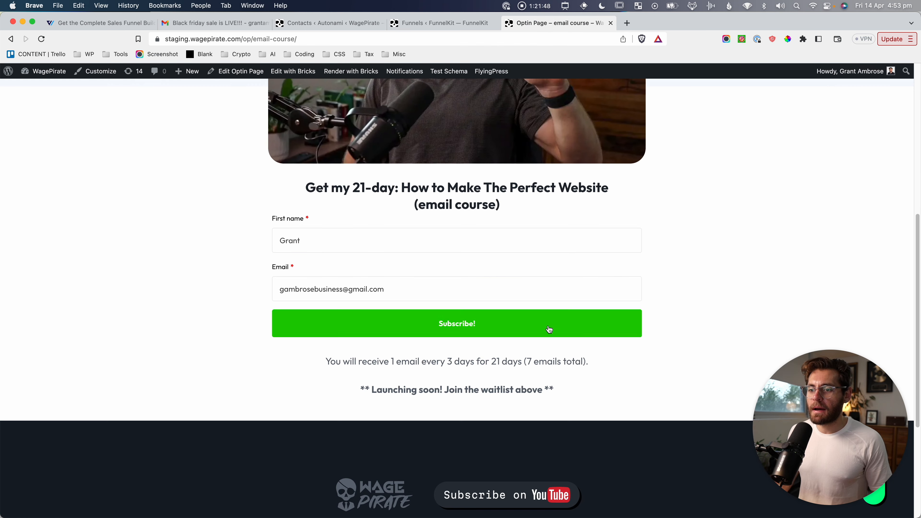
{"action": "left_click", "coordinate": [387, 300]}
{"action": "key", "text": "super+a"}
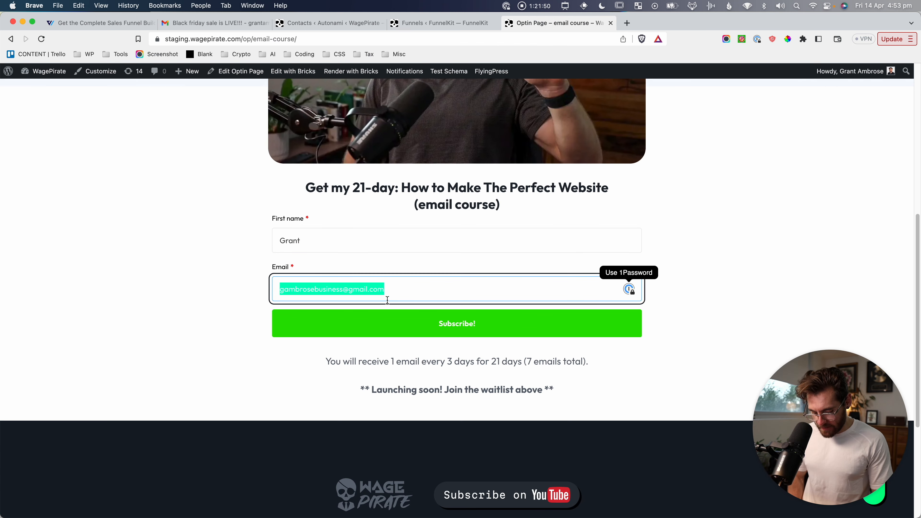
{"action": "type", "text": "grant"}
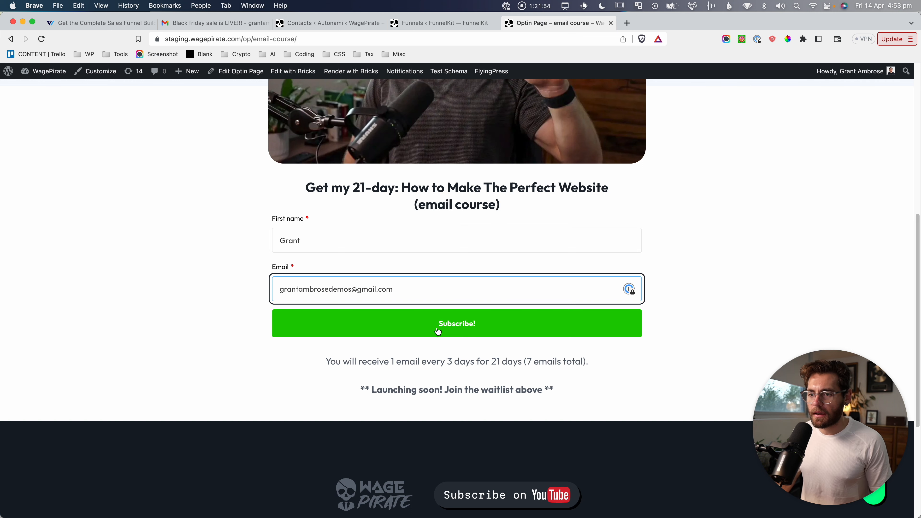
{"action": "left_click", "coordinate": [451, 324]}
{"action": "key", "text": "super+shift+4"}
{"action": "left_click_drag", "start_coordinate": [296, 117], "coordinate": [672, 397]}
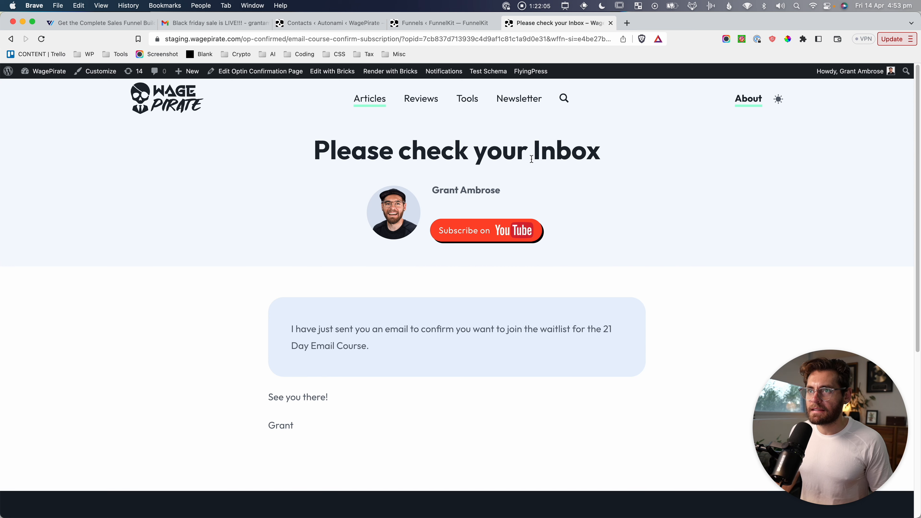
View the Please check your Inbox step's page from the funnel and screenshot it.
{"action": "left_click", "coordinate": [442, 23]}
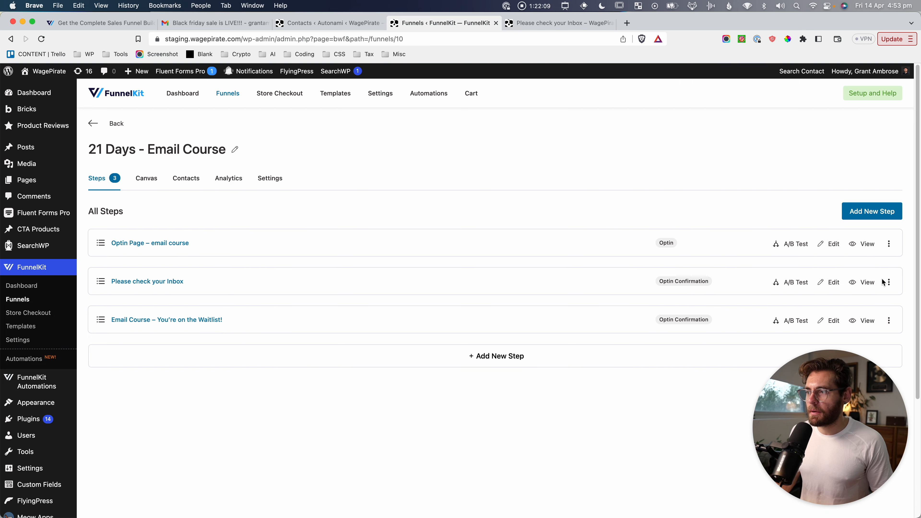
{"action": "left_click", "coordinate": [862, 282]}
{"action": "key", "text": "super+shift+4"}
{"action": "left_click_drag", "start_coordinate": [232, 123], "coordinate": [667, 447]}
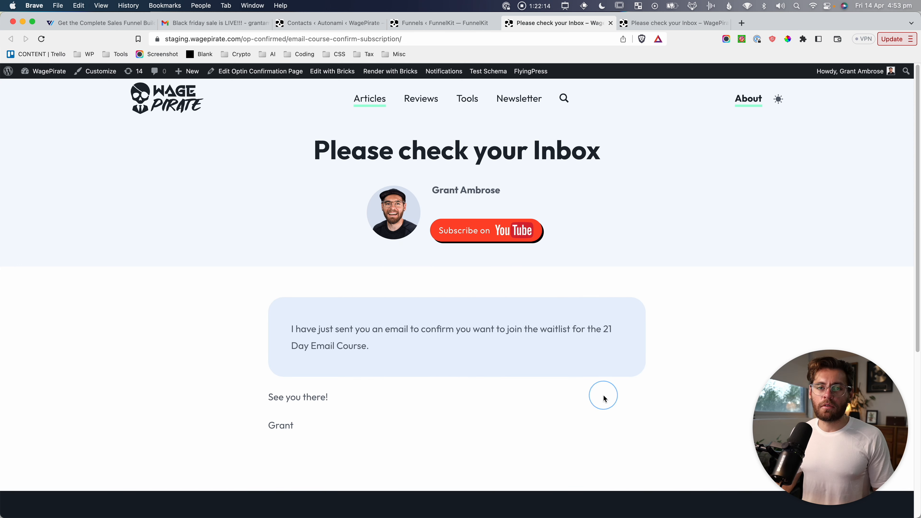
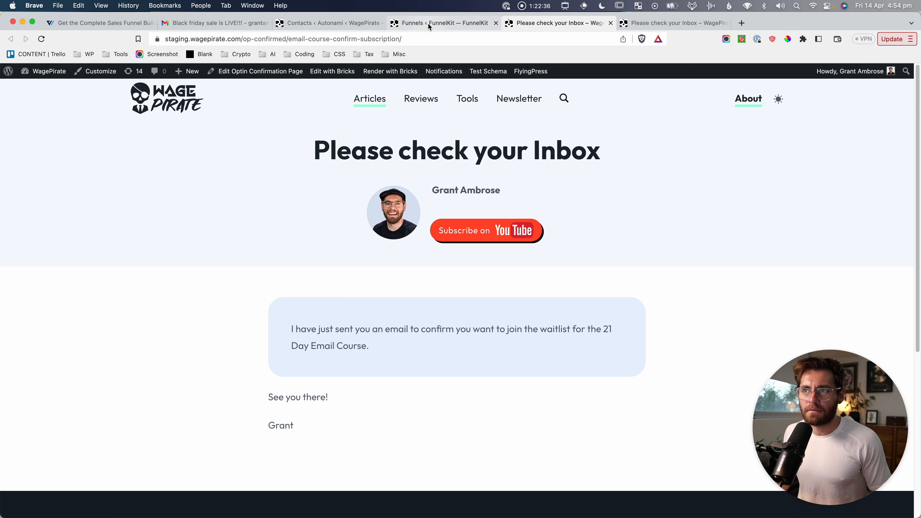
Back on the 21 Days - Email Course funnel, screenshot its steps list and the Optin Page – email course step.
{"action": "left_click", "coordinate": [435, 22]}
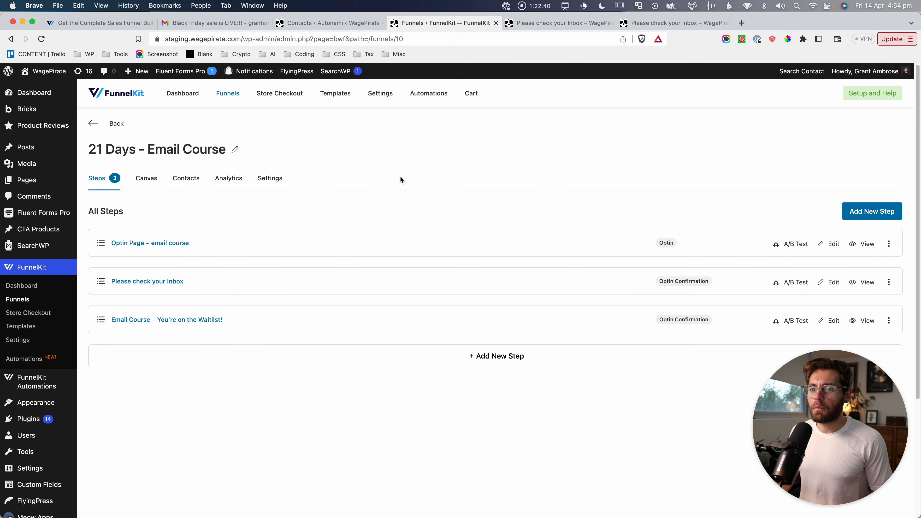
{"action": "key", "text": "super+shift+4"}
{"action": "left_click_drag", "start_coordinate": [84, 203], "coordinate": [205, 257]}
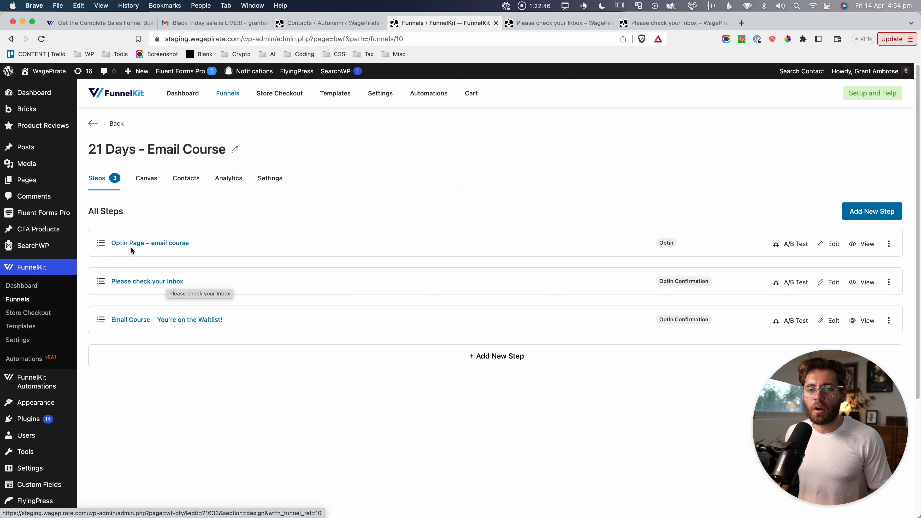
{"action": "key", "text": "super+shift+4"}
{"action": "left_click_drag", "start_coordinate": [94, 228], "coordinate": [202, 260]}
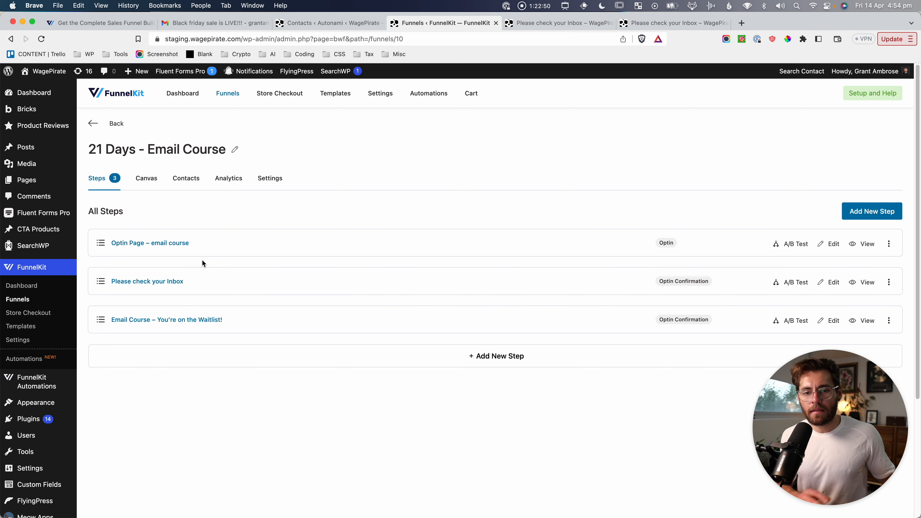
{"action": "scroll", "coordinate": [201, 259], "scroll_direction": "down", "scroll_amount": 1}
{"action": "mouse_move", "coordinate": [29, 353]}
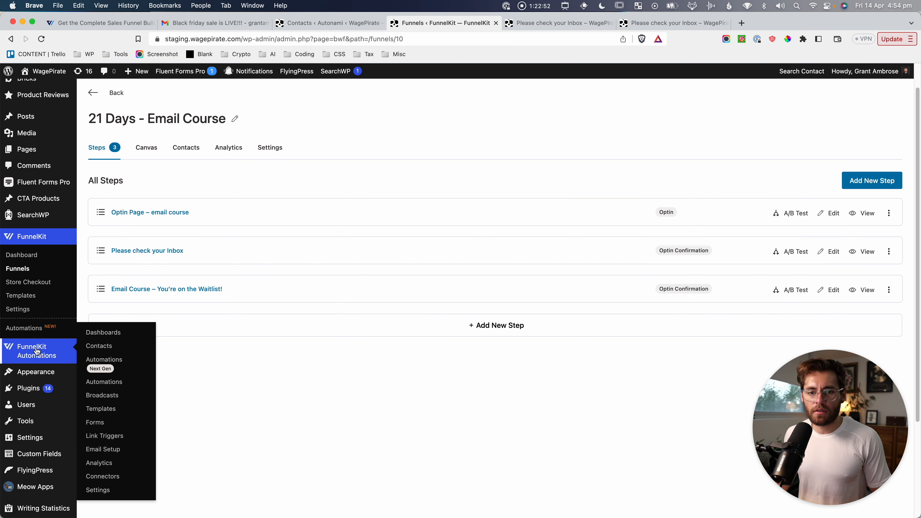
Delete the draft 'test' form from the FunnelKit Automations Forms list.
{"action": "left_click", "coordinate": [94, 423]}
{"action": "left_click", "coordinate": [122, 238]}
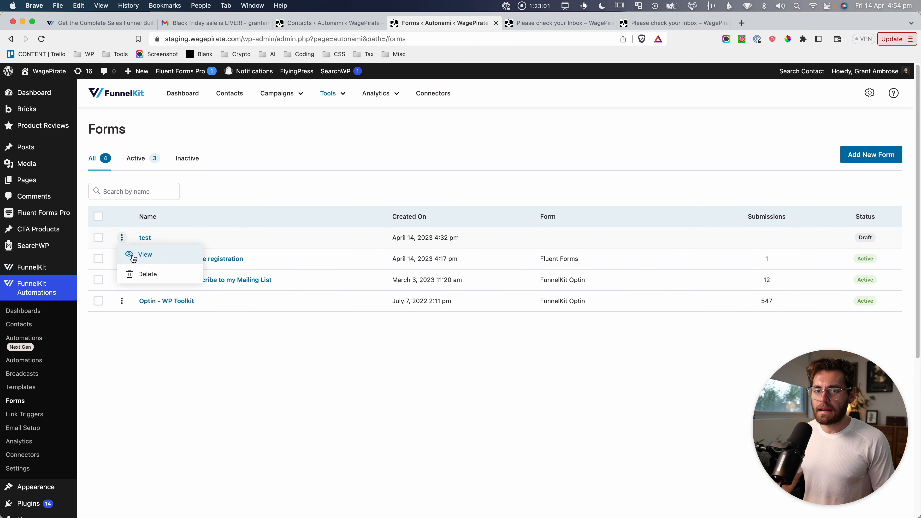
{"action": "left_click", "coordinate": [139, 273]}
{"action": "left_click", "coordinate": [575, 204]}
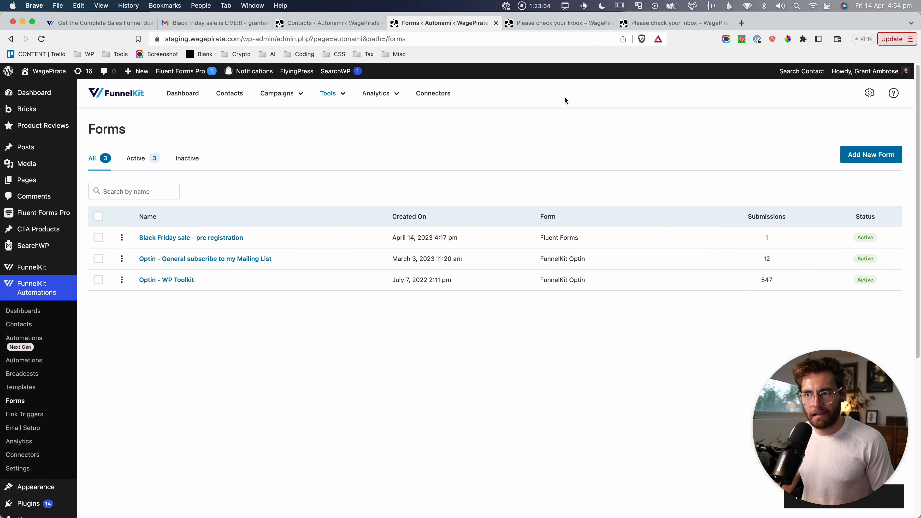
Add a FunnelKit Optin form named '21 Days Email Course - FunnelKit Optin Form'.
{"action": "left_click", "coordinate": [888, 161]}
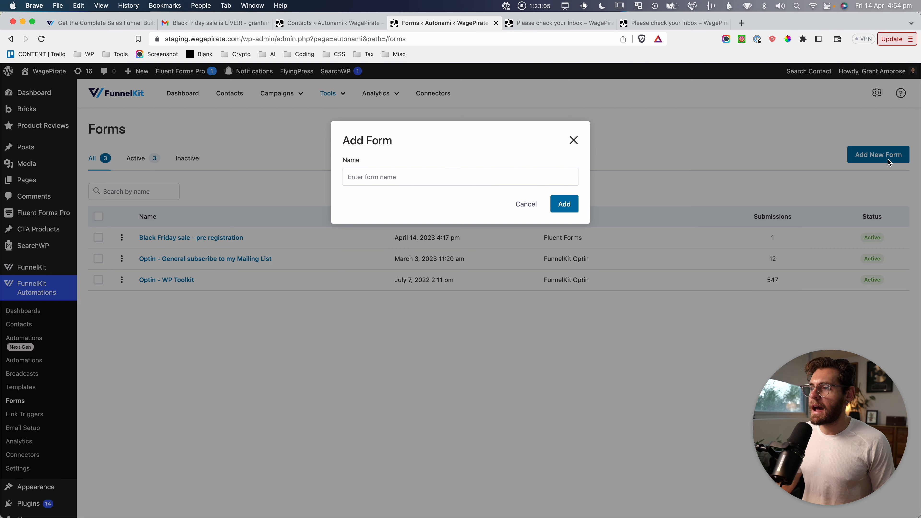
{"action": "left_click", "coordinate": [389, 182]}
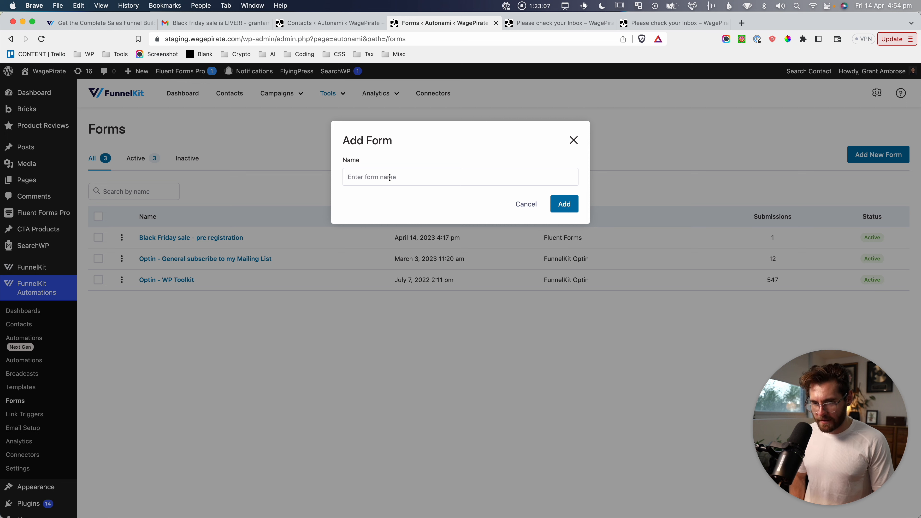
{"action": "type", "text": "21 Days Email"}
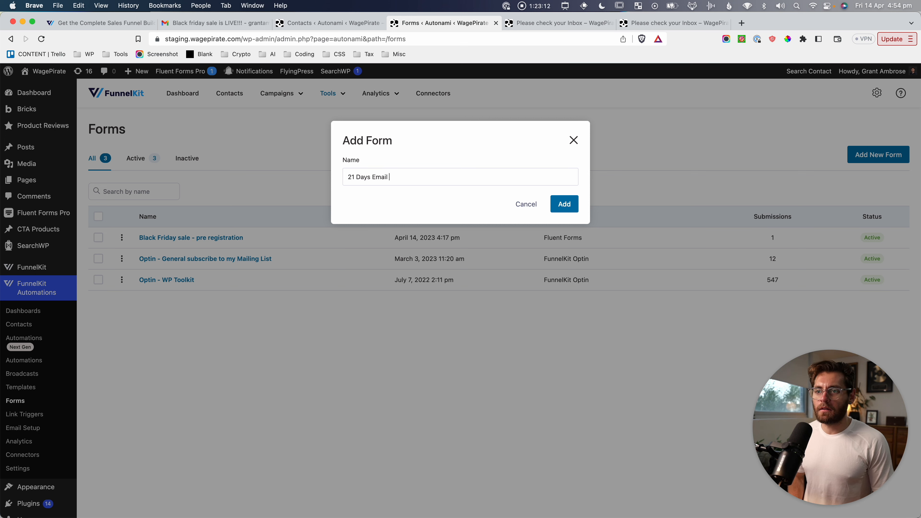
{"action": "type", "text": " Course"}
{"action": "key", "text": "BackSpace"}
{"action": "type", "text": "se - Funnel"}
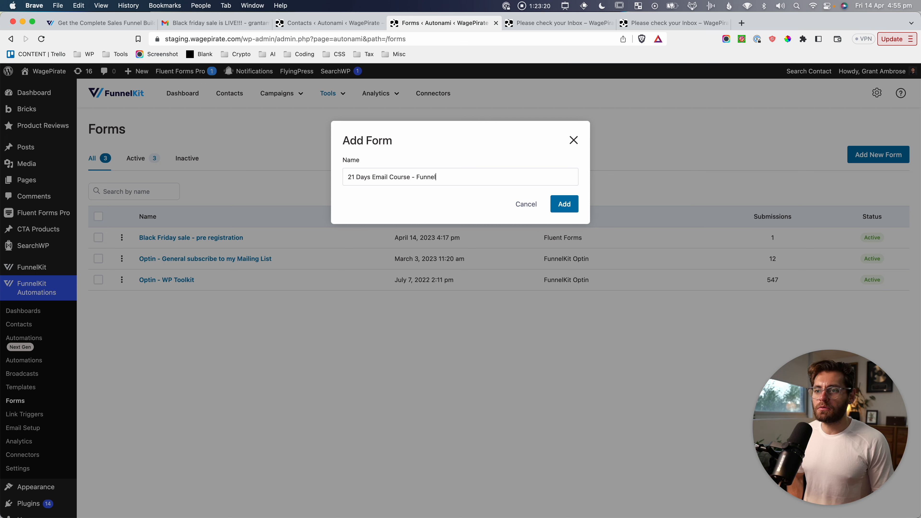
{"action": "type", "text": "Kit Optin Fo"}
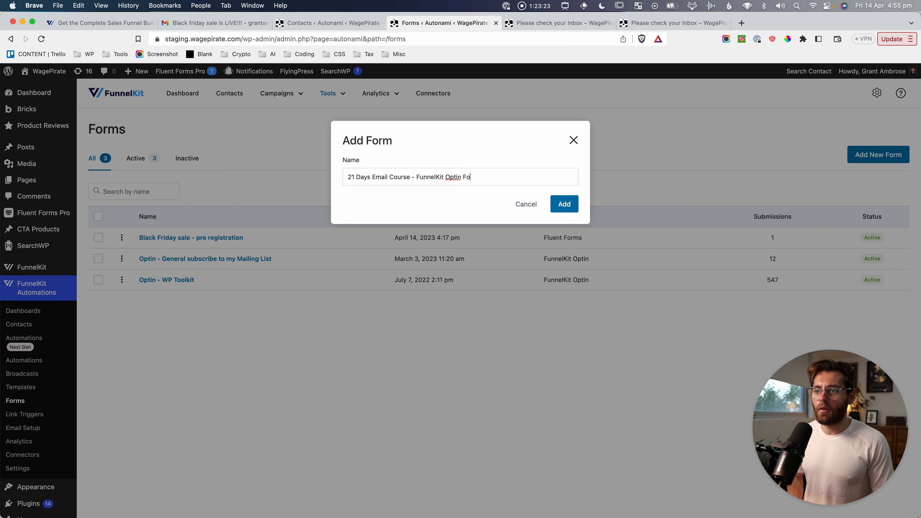
{"action": "type", "text": "rm"}
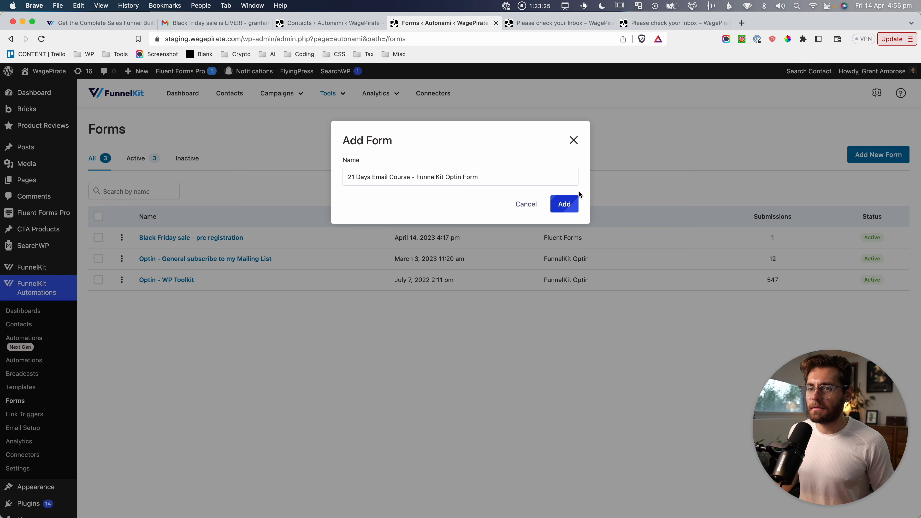
{"action": "left_click", "coordinate": [575, 199]}
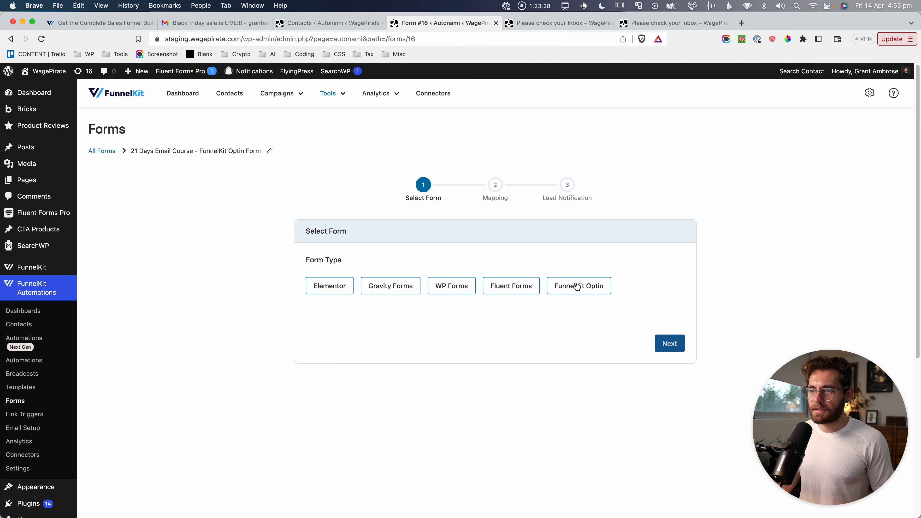
{"action": "left_click", "coordinate": [576, 286]}
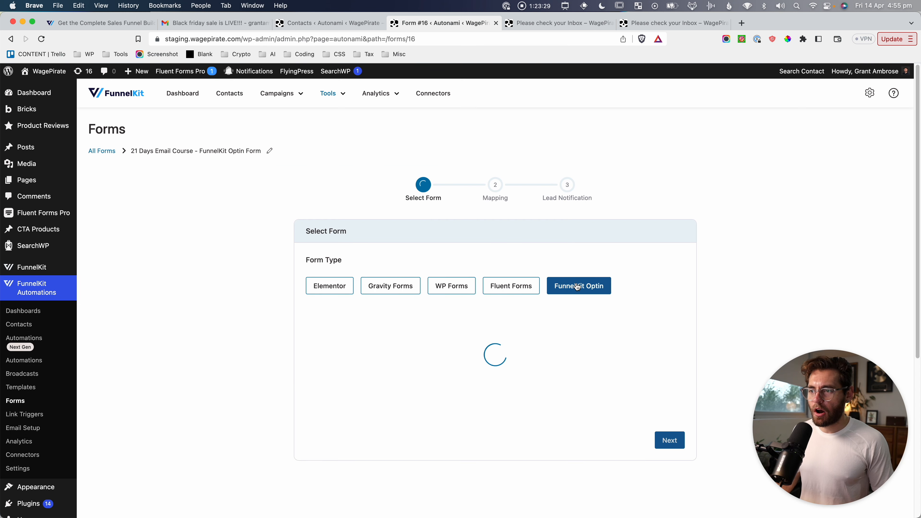
Select 'Optin Page - email course (21 Days - Email Course)' as the form's optin and screenshot it.
{"action": "left_click", "coordinate": [367, 338]}
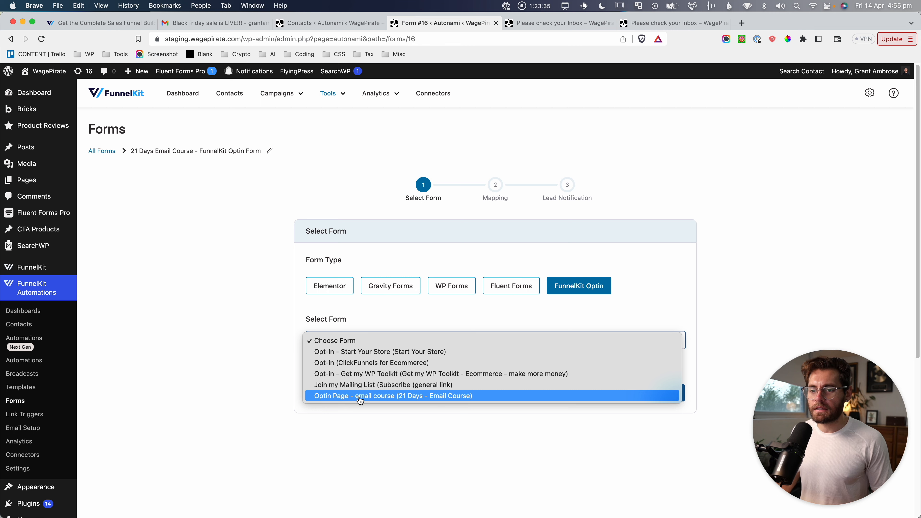
{"action": "left_click", "coordinate": [406, 398]}
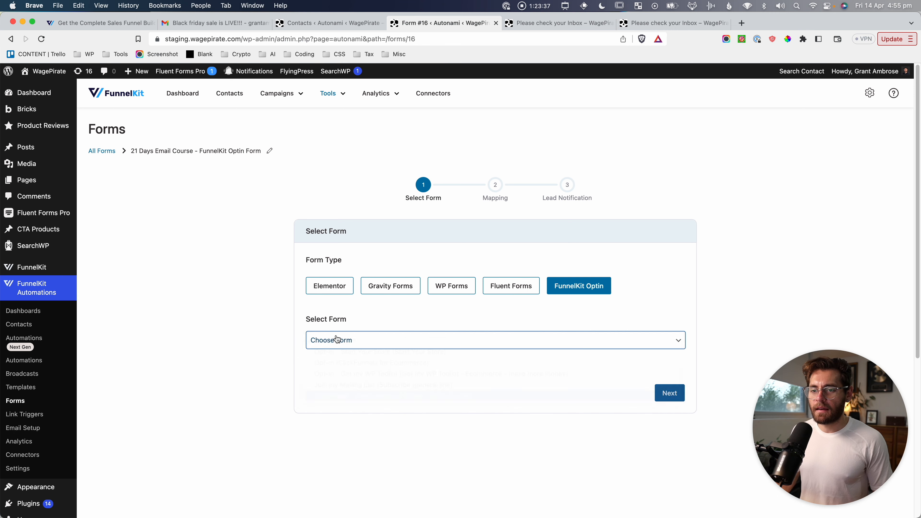
{"action": "key", "text": "super+shift+4"}
{"action": "mouse_move", "coordinate": [300, 326]}
{"action": "left_mouse_down"}
{"action": "mouse_move", "coordinate": [464, 364]}
{"action": "mouse_move", "coordinate": [503, 355]}
{"action": "left_mouse_up"}
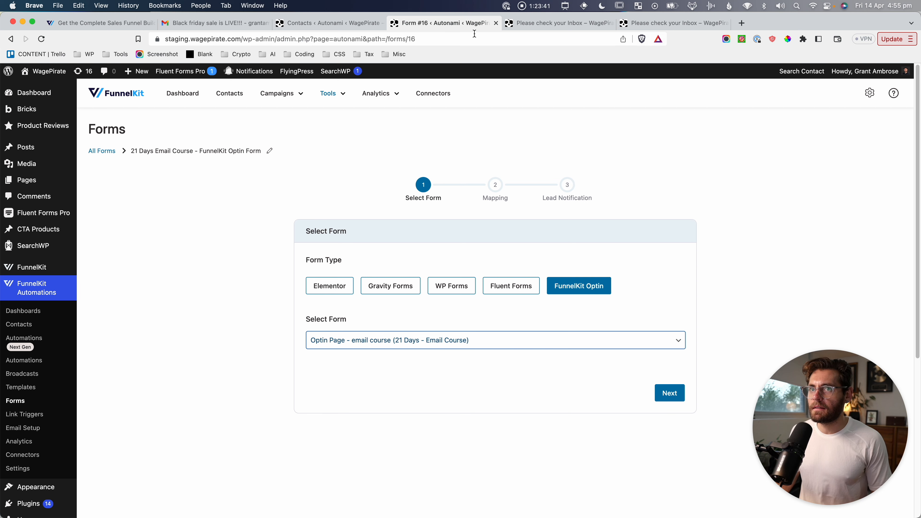
In a new Funnels tab, screenshot the Optin Page – email course step and the funnel title.
{"action": "mouse_move", "coordinate": [32, 267]}
{"action": "right_click", "coordinate": [98, 281]}
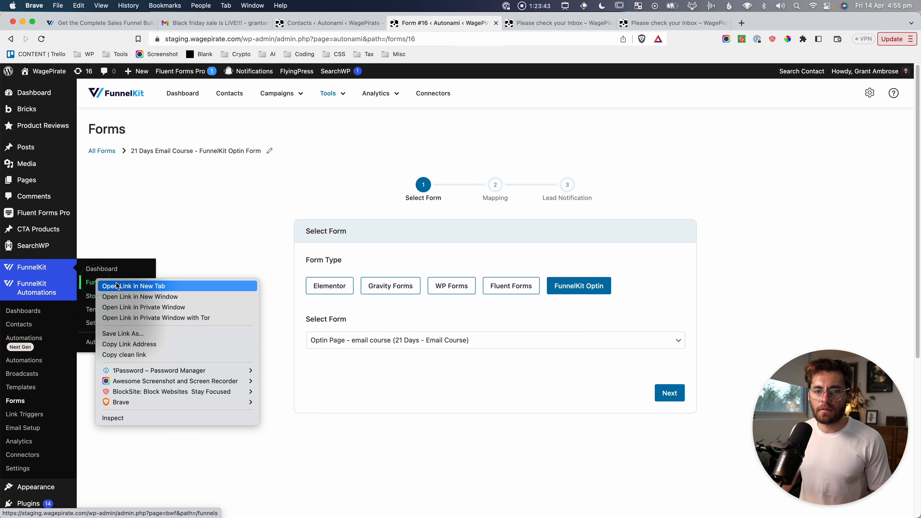
{"action": "left_click", "coordinate": [118, 286]}
{"action": "left_click", "coordinate": [185, 205]}
{"action": "key", "text": "super+shift+4"}
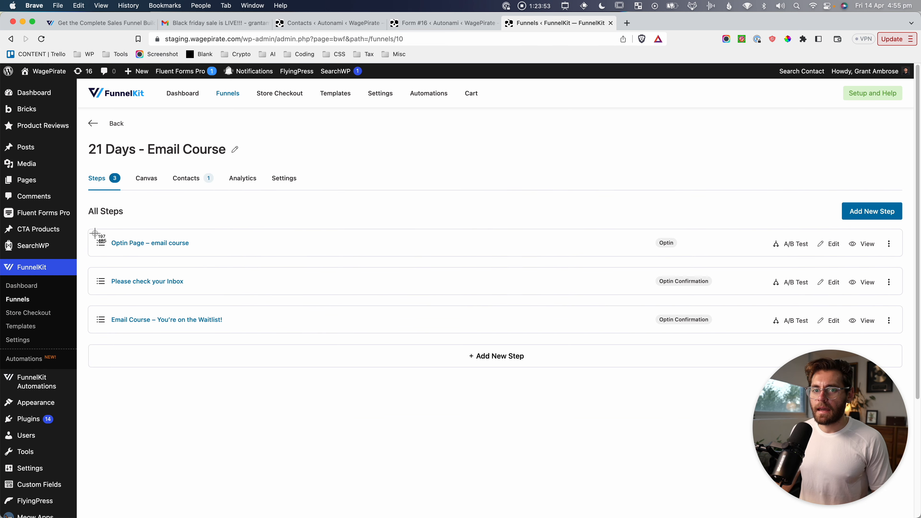
{"action": "left_click_drag", "start_coordinate": [95, 233], "coordinate": [201, 254]}
{"action": "key", "text": "super+shift+4"}
{"action": "left_click_drag", "start_coordinate": [87, 140], "coordinate": [237, 164]}
Back in the form setup, screenshot the chosen optin and advance to field mapping.
{"action": "left_click", "coordinate": [451, 21]}
{"action": "key", "text": "super+shift+4"}
{"action": "left_click_drag", "start_coordinate": [294, 332], "coordinate": [471, 355]}
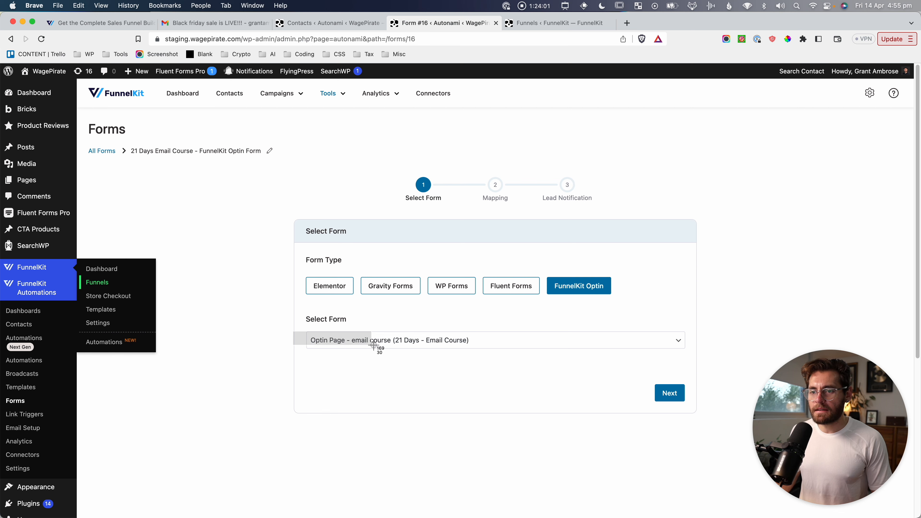
{"action": "key", "text": "super+shift+4"}
{"action": "left_click", "coordinate": [670, 393]}
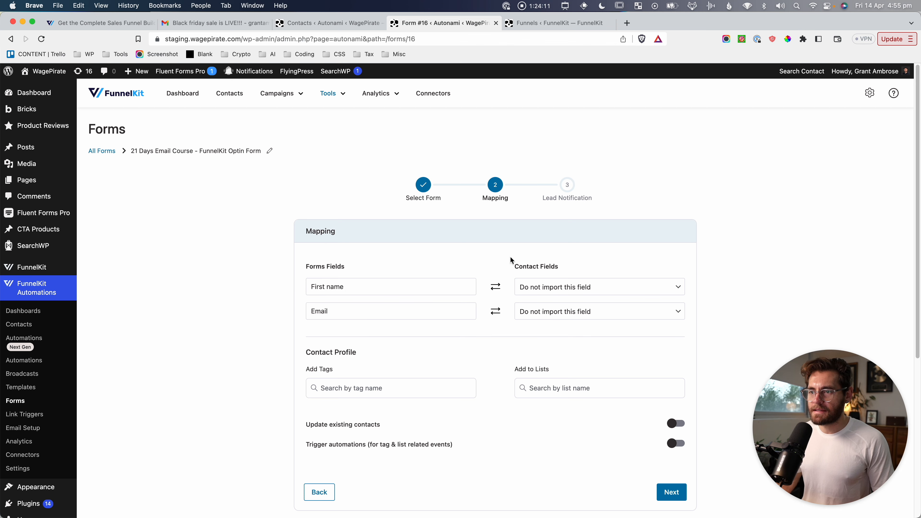
Map the form's First name and Email fields to the First Name and Email contact fields.
{"action": "key", "text": "super+shift+4"}
{"action": "left_click_drag", "start_coordinate": [508, 256], "coordinate": [693, 335]}
{"action": "left_click", "coordinate": [598, 290]}
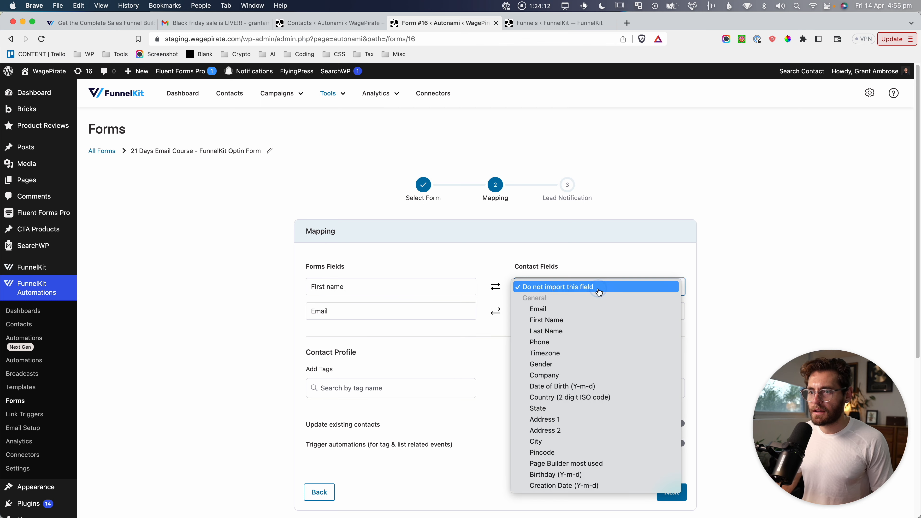
{"action": "left_click", "coordinate": [582, 321]}
{"action": "left_click", "coordinate": [547, 311]}
{"action": "left_click", "coordinate": [548, 330]}
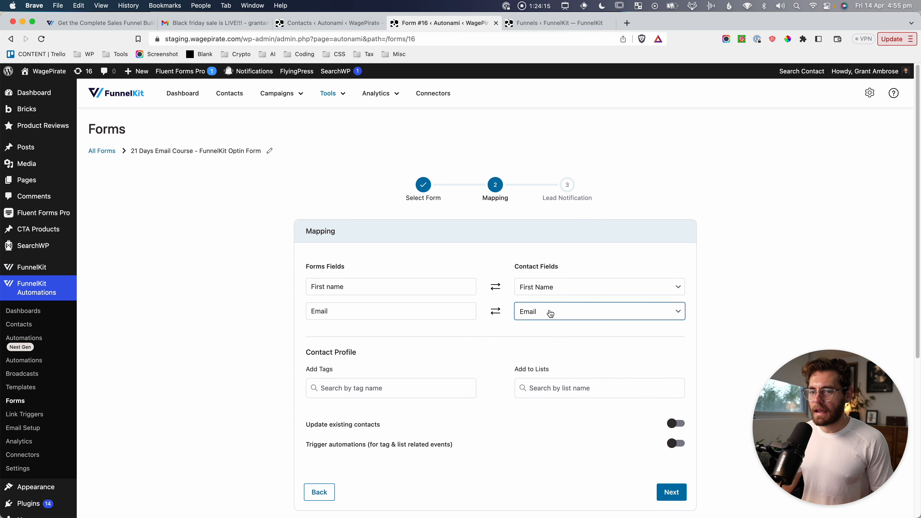
Tag contacts 'Registered for Email Course', enable updating existing contacts and tag-triggered automations, and save.
{"action": "scroll", "coordinate": [433, 395], "scroll_direction": "down", "scroll_amount": 2}
{"action": "left_click", "coordinate": [330, 360]}
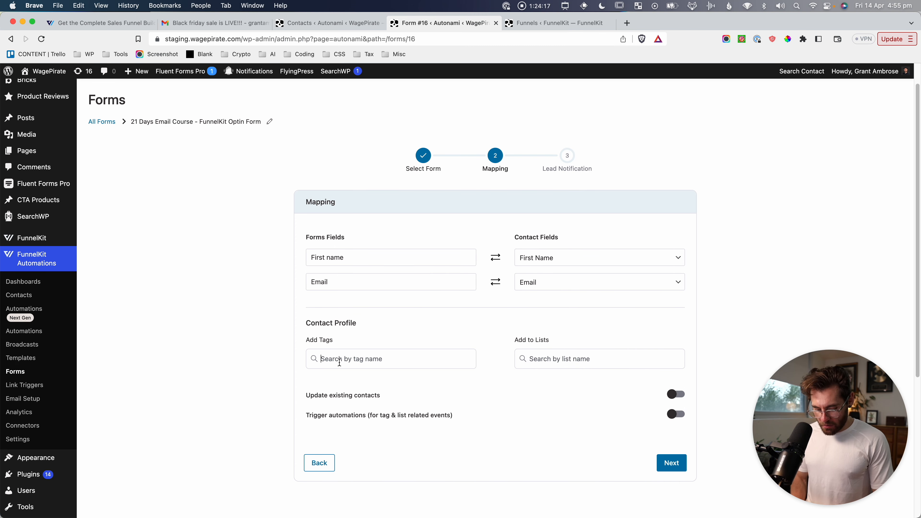
{"action": "type", "text": "Regi"}
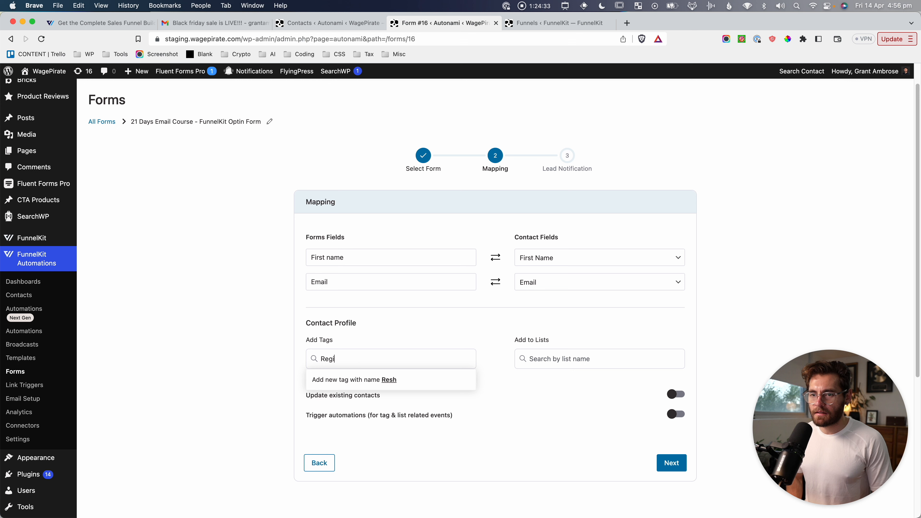
{"action": "type", "text": "stered for Email Course"}
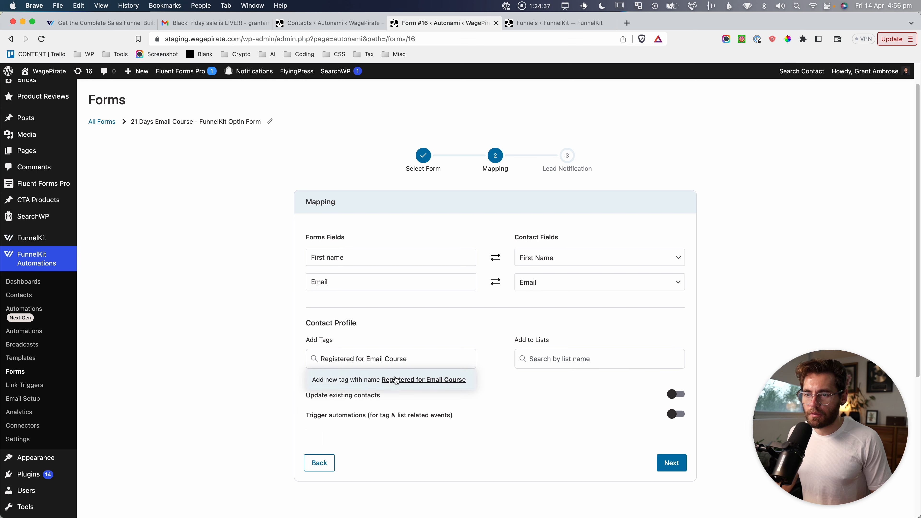
{"action": "left_click", "coordinate": [362, 374]}
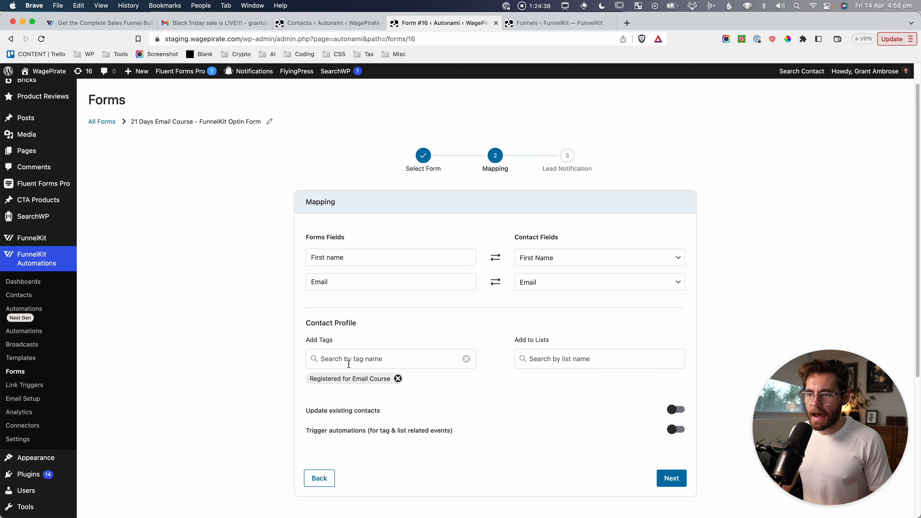
{"action": "left_click", "coordinate": [676, 411]}
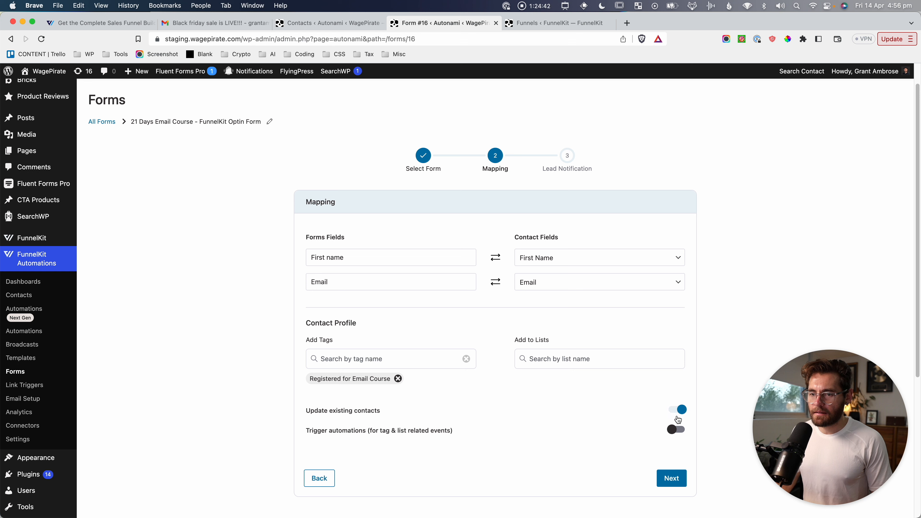
{"action": "left_click", "coordinate": [677, 430]}
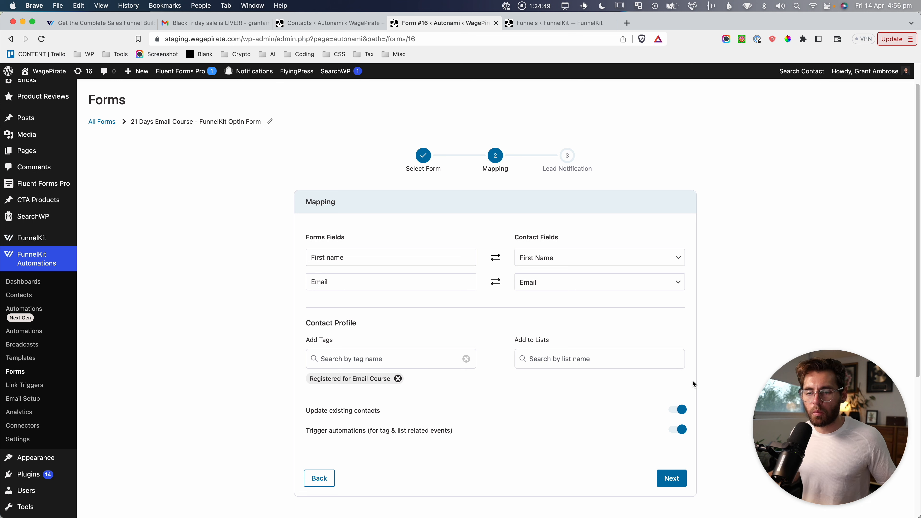
{"action": "key", "text": "super+shift+4"}
{"action": "left_click_drag", "start_coordinate": [297, 312], "coordinate": [488, 403]}
{"action": "left_click", "coordinate": [681, 486]}
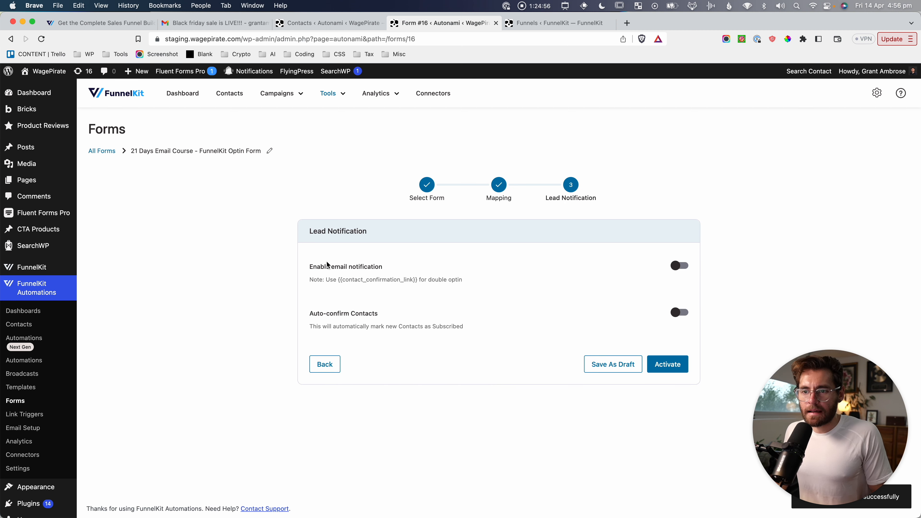
Enable the notification email with subject 'Confirm your Registration' in the Visual Builder format.
{"action": "left_click", "coordinate": [681, 268]}
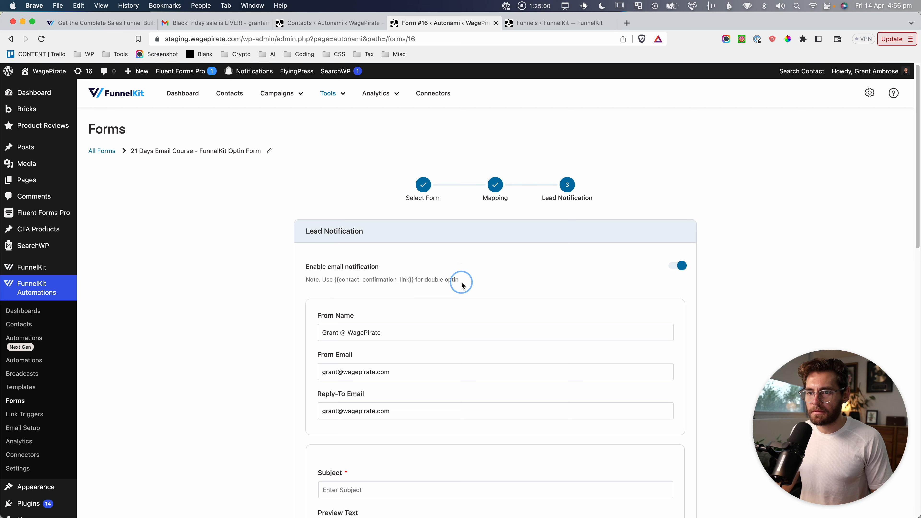
{"action": "scroll", "coordinate": [461, 282], "scroll_direction": "down", "scroll_amount": 5}
{"action": "scroll", "coordinate": [461, 285], "scroll_direction": "down", "scroll_amount": 2}
{"action": "left_click", "coordinate": [412, 283]}
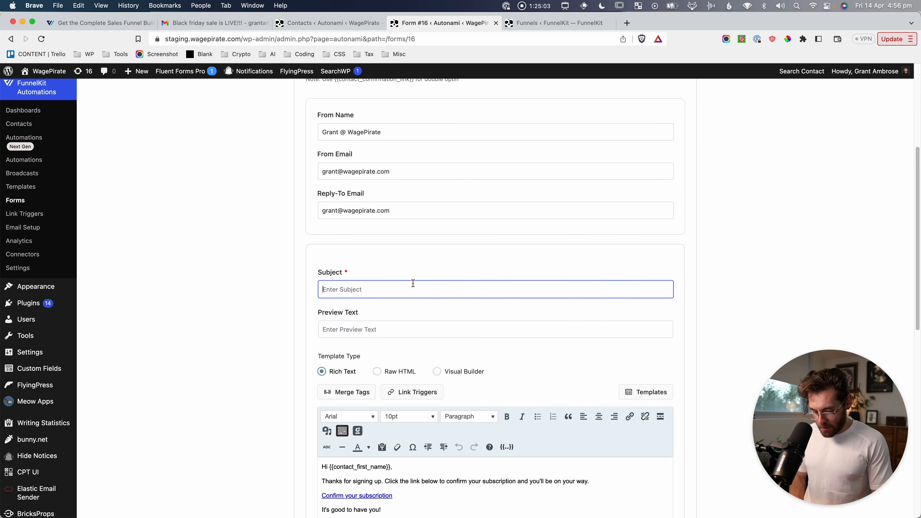
{"action": "type", "text": "Confirm your Registration"}
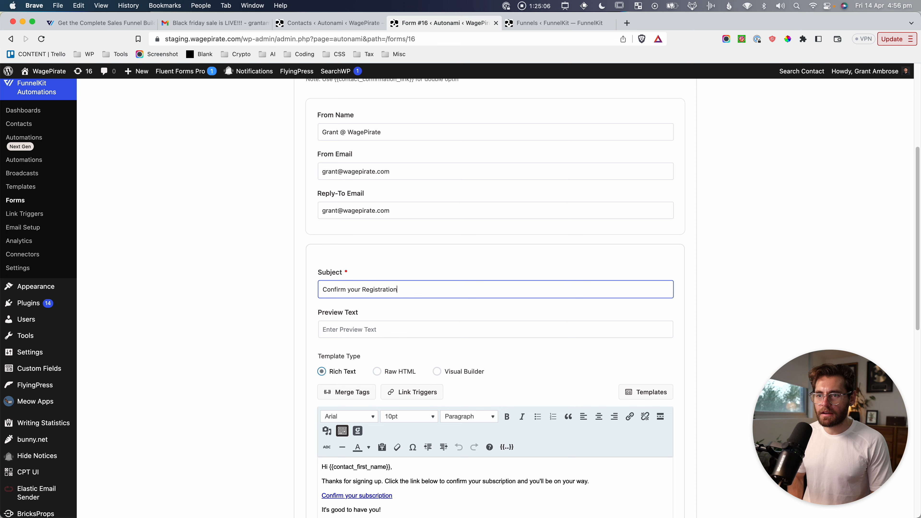
{"action": "scroll", "coordinate": [495, 290], "scroll_direction": "down", "scroll_amount": 7}
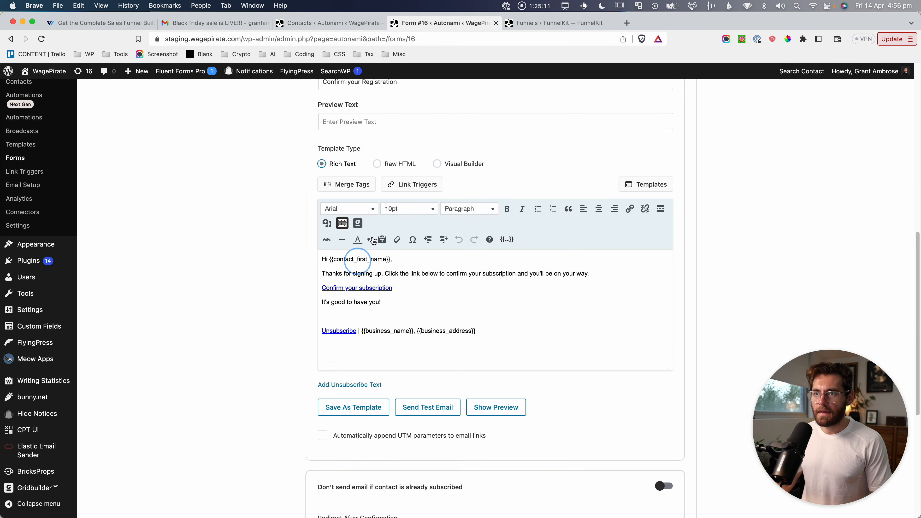
{"action": "left_click", "coordinate": [437, 164]}
{"action": "left_click", "coordinate": [493, 289]}
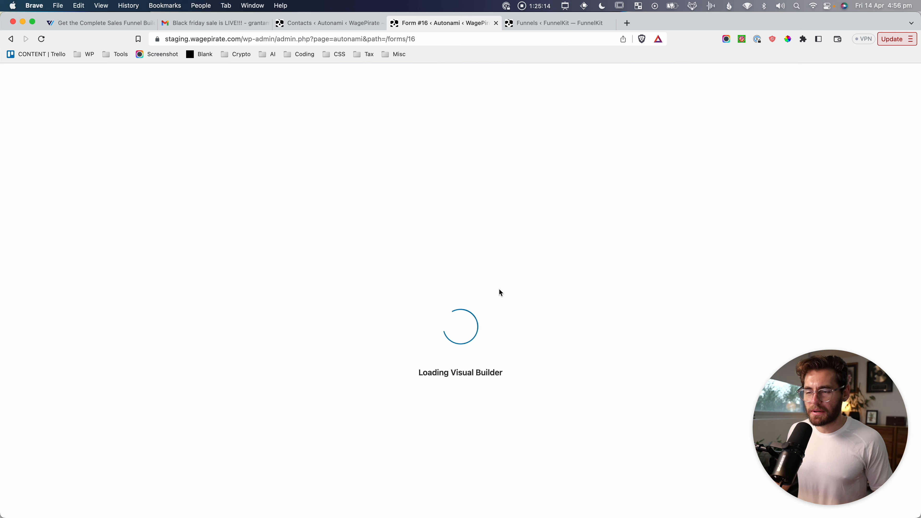
Rewrite the first sentence to mention the 21 day Email Course and split it after 'Thanks for signing up.'.
{"action": "key", "text": "super+shift+4"}
{"action": "left_click_drag", "start_coordinate": [423, 107], "coordinate": [695, 285]}
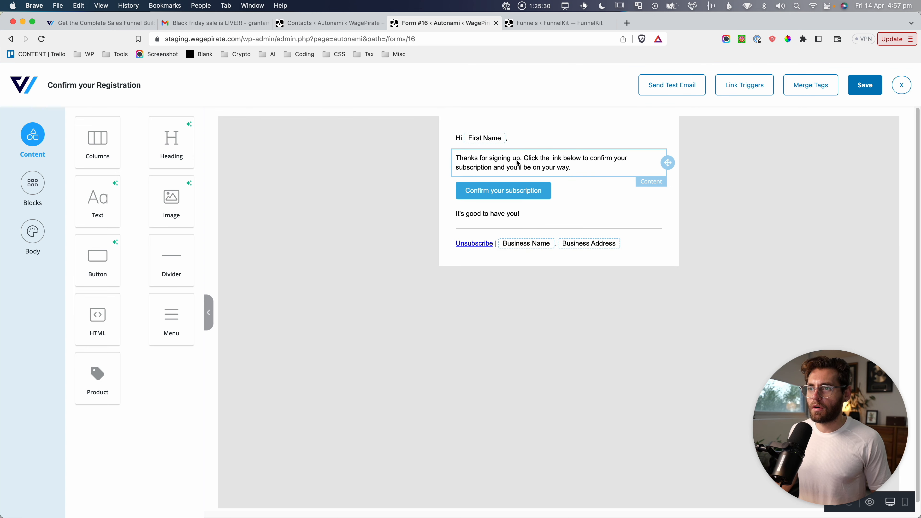
{"action": "left_click", "coordinate": [549, 157]}
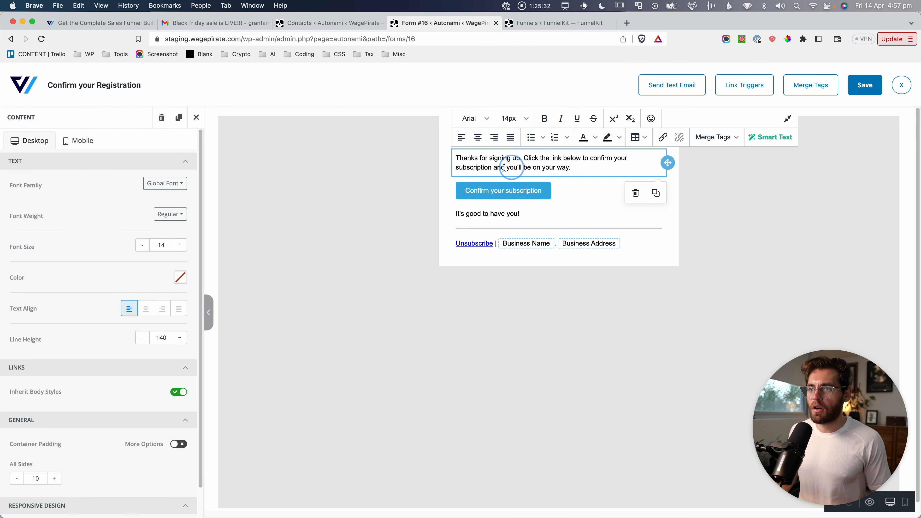
{"action": "left_click", "coordinate": [568, 168]}
{"action": "left_click_drag", "start_coordinate": [553, 169], "coordinate": [493, 167]}
{"action": "type", "text": "to "}
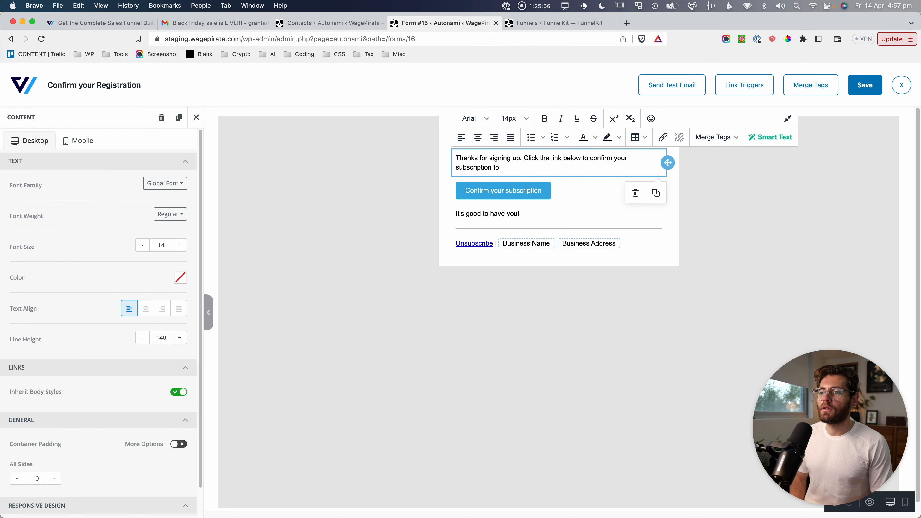
{"action": "type", "text": "the 21 day "}
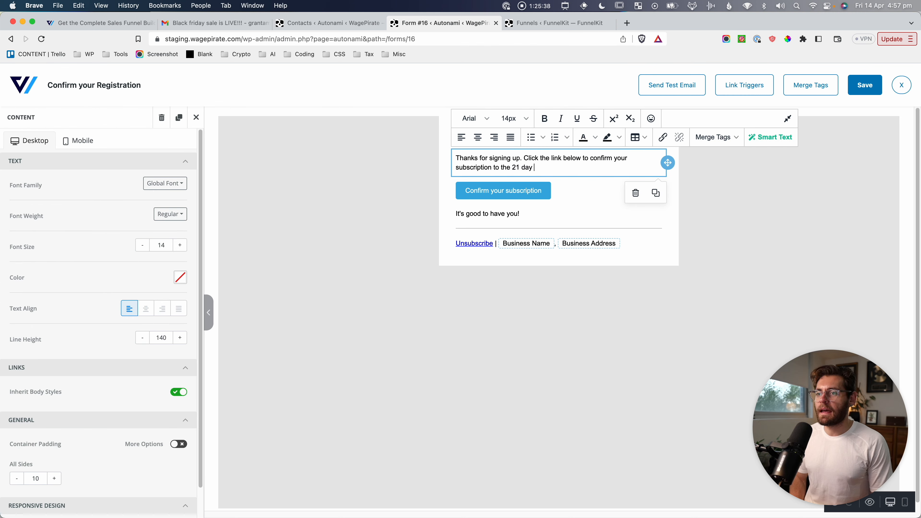
{"action": "type", "text": "Email Course."}
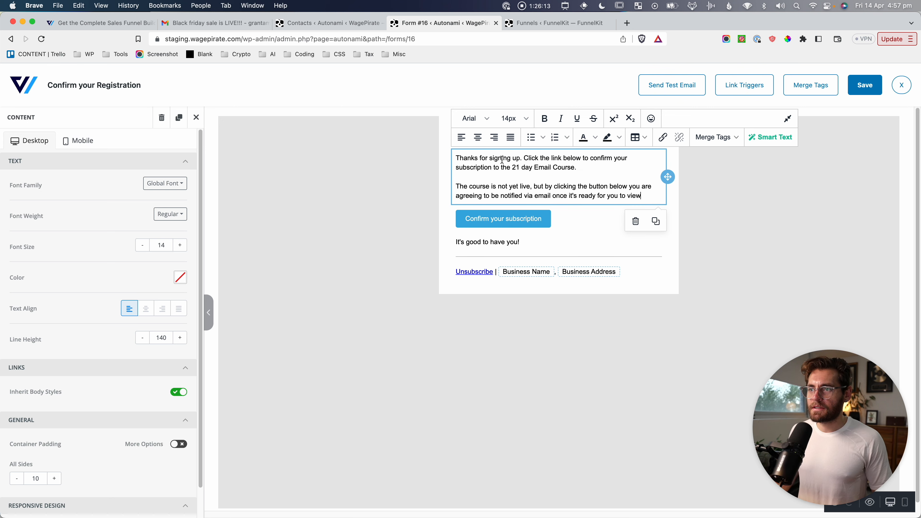
{"action": "left_click", "coordinate": [522, 158]}
{"action": "key", "text": "Return"}
{"action": "key", "text": "Return"}
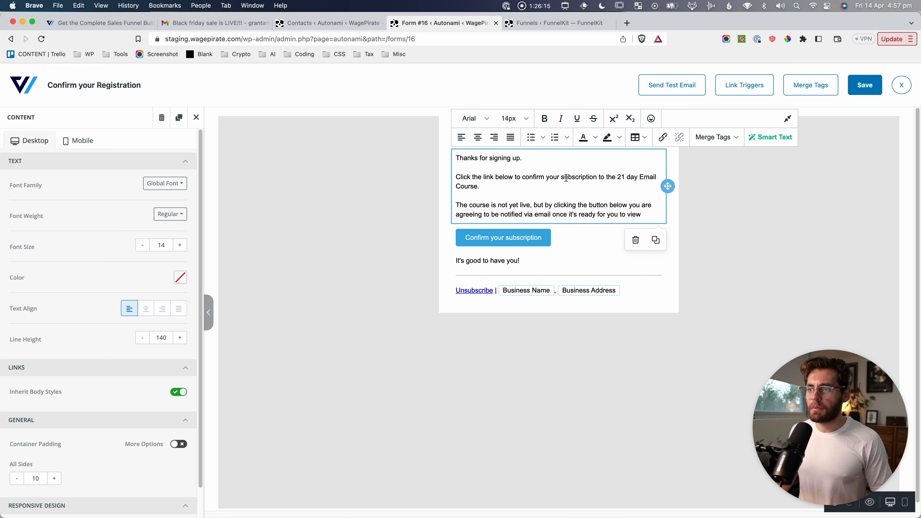
Bold 'The course is not yet live' and add a period after 'view' in the waitlist paragraph.
{"action": "left_click_drag", "start_coordinate": [575, 177], "coordinate": [659, 185]}
{"action": "left_click", "coordinate": [618, 187]}
{"action": "left_click_drag", "start_coordinate": [530, 205], "coordinate": [458, 208]}
{"action": "key", "text": "super+b"}
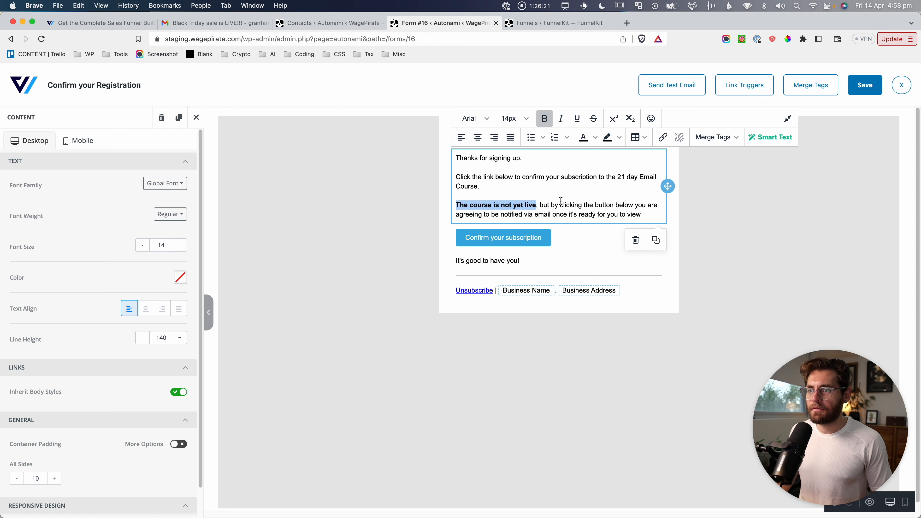
{"action": "left_click", "coordinate": [560, 204]}
{"action": "left_click", "coordinate": [632, 205]}
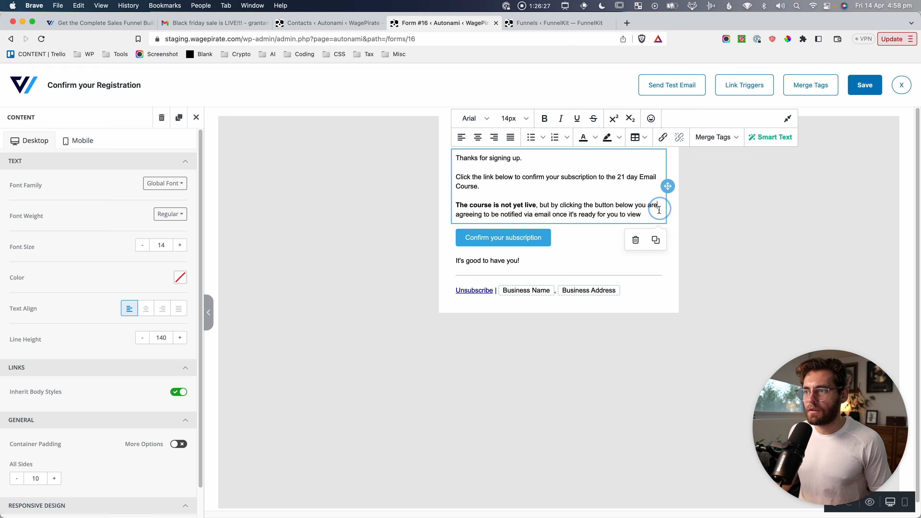
{"action": "left_click", "coordinate": [643, 215]}
{"action": "type", "text": "."}
Verify the Confirm your subscription button links to {{contact_confirmation_link}}, then save the email.
{"action": "left_click", "coordinate": [488, 234]}
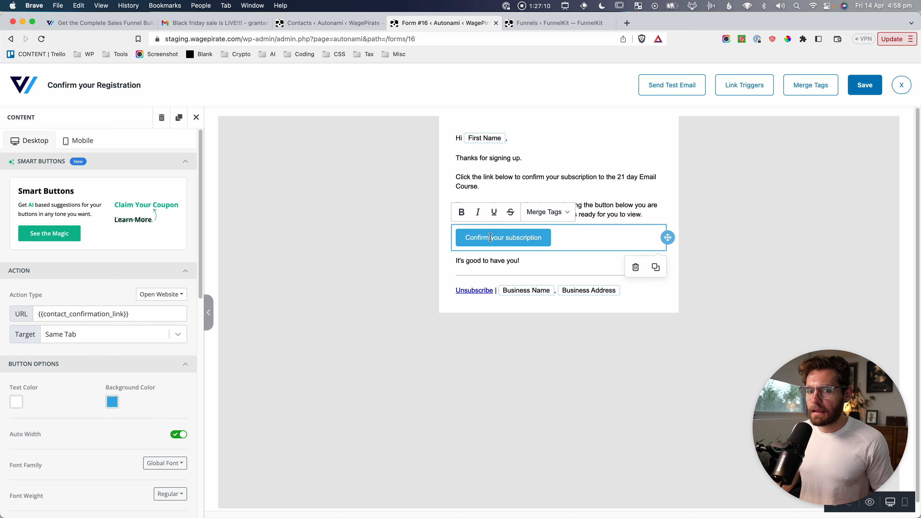
{"action": "key", "text": "super+shift+4"}
{"action": "left_click_drag", "start_coordinate": [3, 254], "coordinate": [210, 367]}
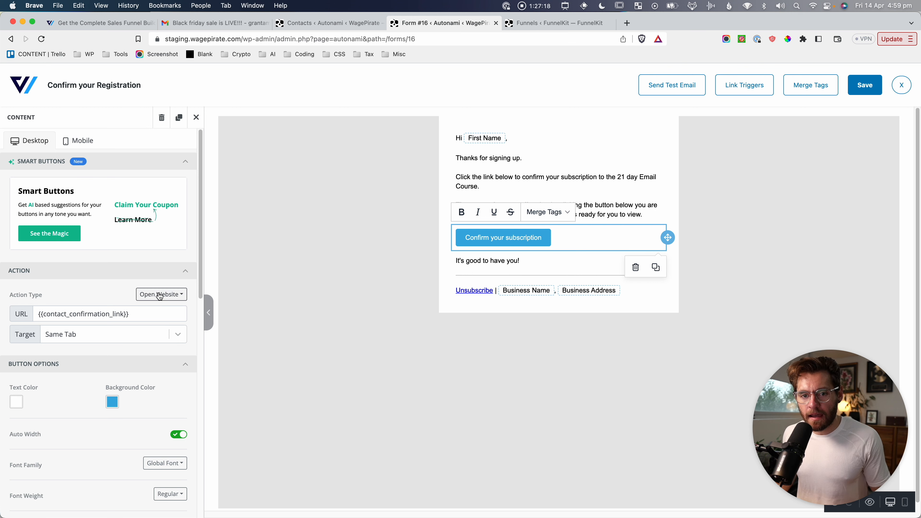
{"action": "left_click_drag", "start_coordinate": [51, 314], "coordinate": [121, 313]}
{"action": "left_click", "coordinate": [120, 313]}
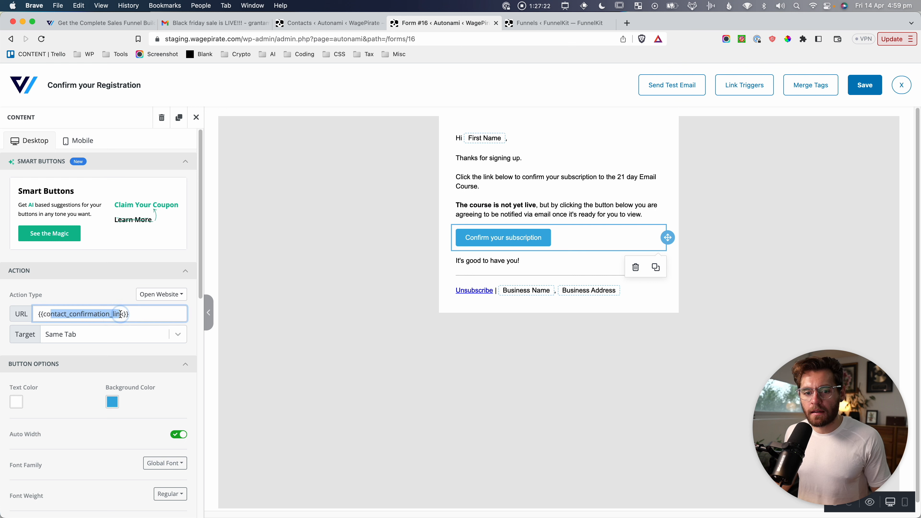
{"action": "left_click", "coordinate": [133, 314]}
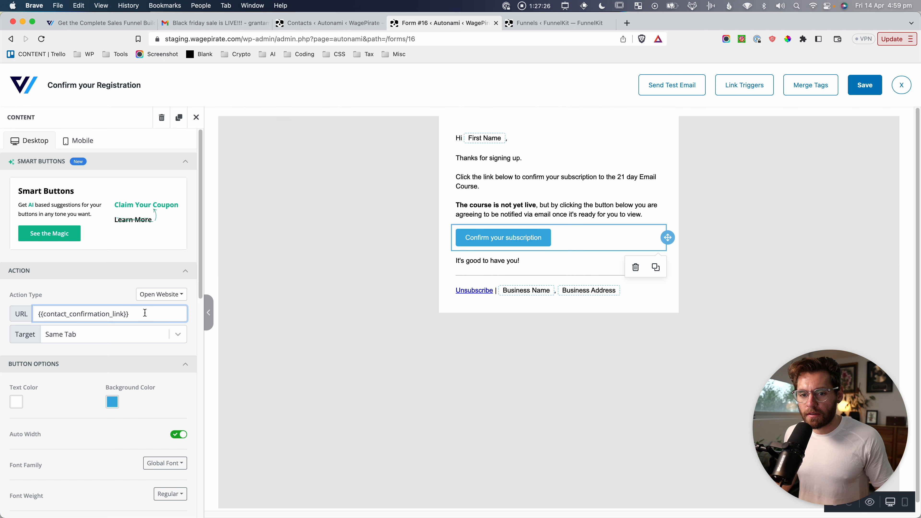
{"action": "key", "text": "super+shift+4"}
{"action": "left_click_drag", "start_coordinate": [28, 301], "coordinate": [138, 326]}
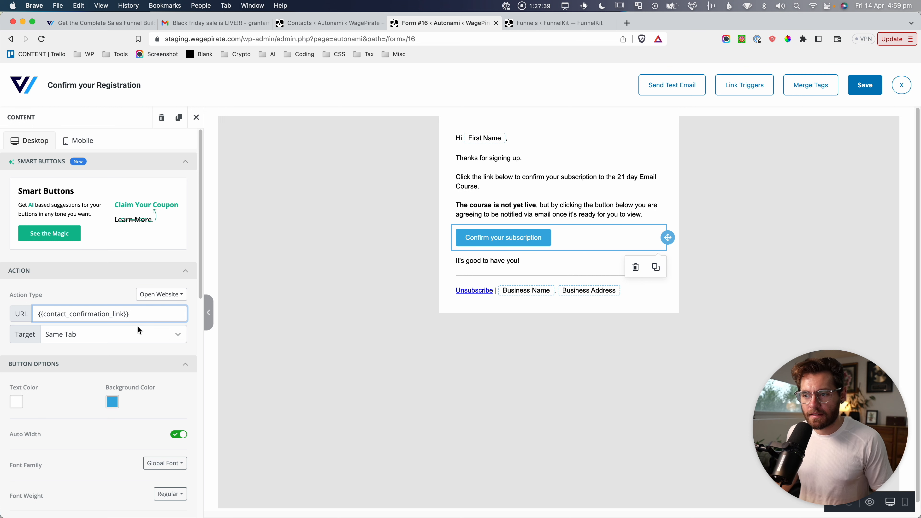
{"action": "left_click", "coordinate": [865, 89]}
Paste the Email Course – You're on the Waitlist page URL into Redirect After Confirmation and save.
{"action": "left_click", "coordinate": [900, 86]}
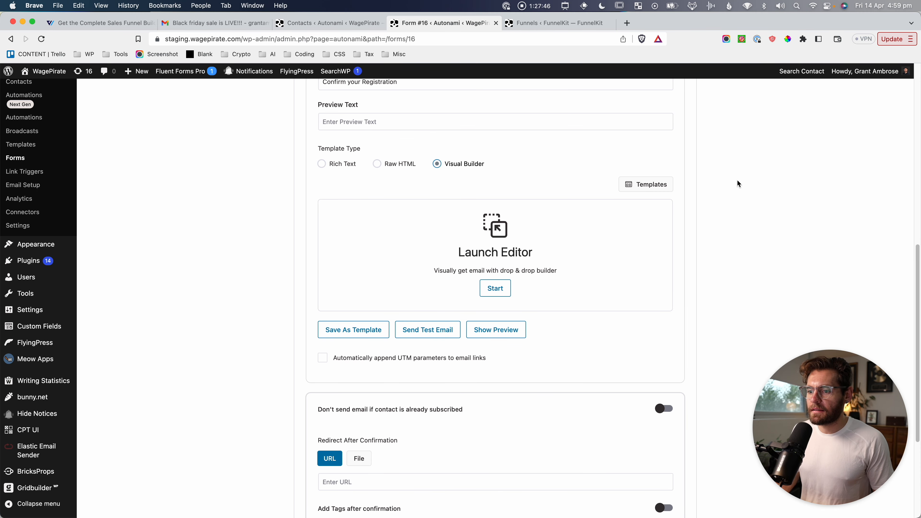
{"action": "scroll", "coordinate": [566, 355], "scroll_direction": "down", "scroll_amount": 5}
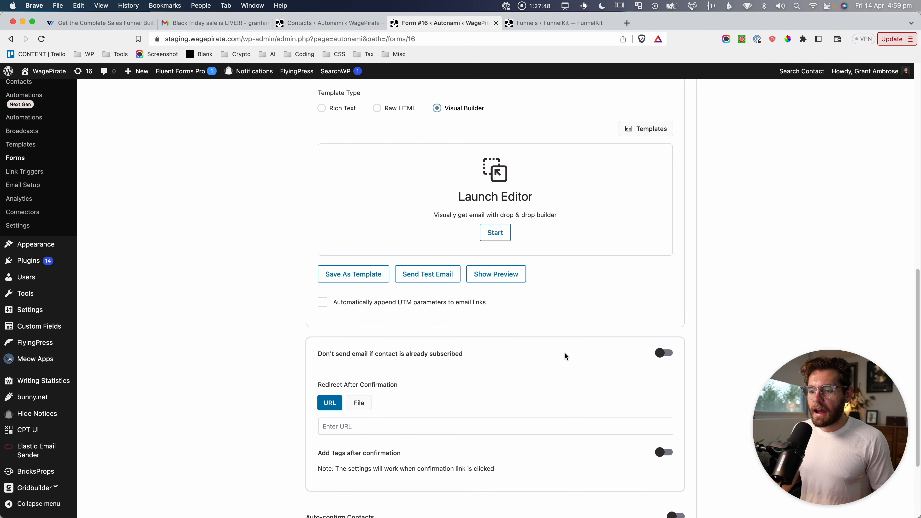
{"action": "left_click_drag", "start_coordinate": [309, 332], "coordinate": [410, 359]}
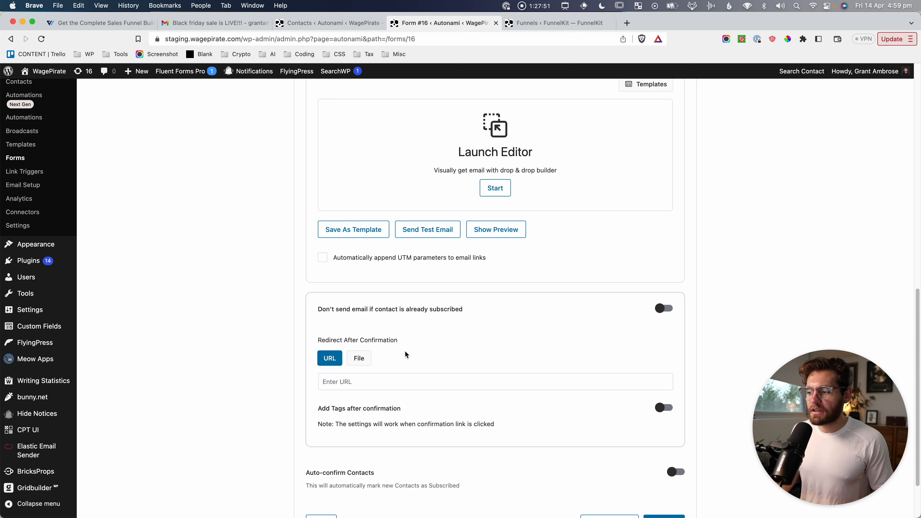
{"action": "left_click", "coordinate": [378, 381]}
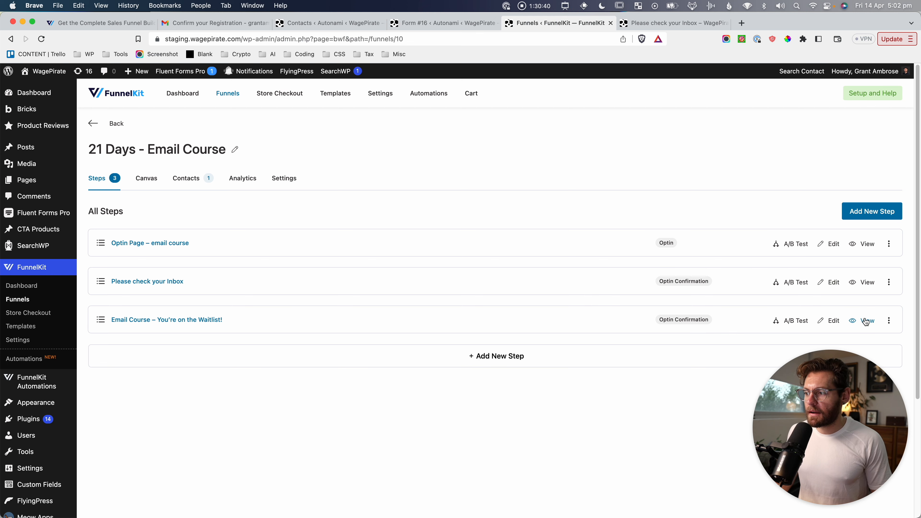
{"action": "left_click", "coordinate": [865, 321]}
{"action": "left_click", "coordinate": [638, 24]}
{"action": "left_click", "coordinate": [516, 40]}
{"action": "key", "text": "super+c"}
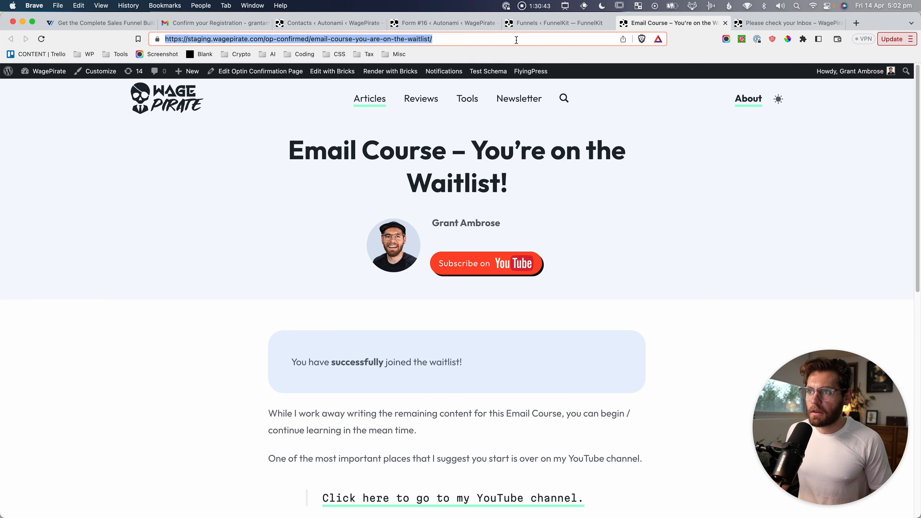
{"action": "left_click", "coordinate": [471, 21]}
{"action": "left_click", "coordinate": [389, 313]}
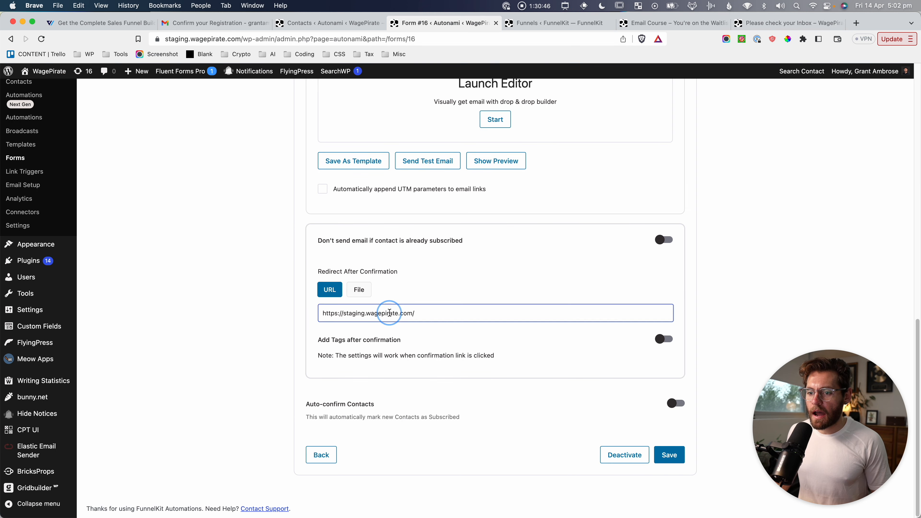
{"action": "key", "text": "super+a"}
{"action": "key", "text": "super+v"}
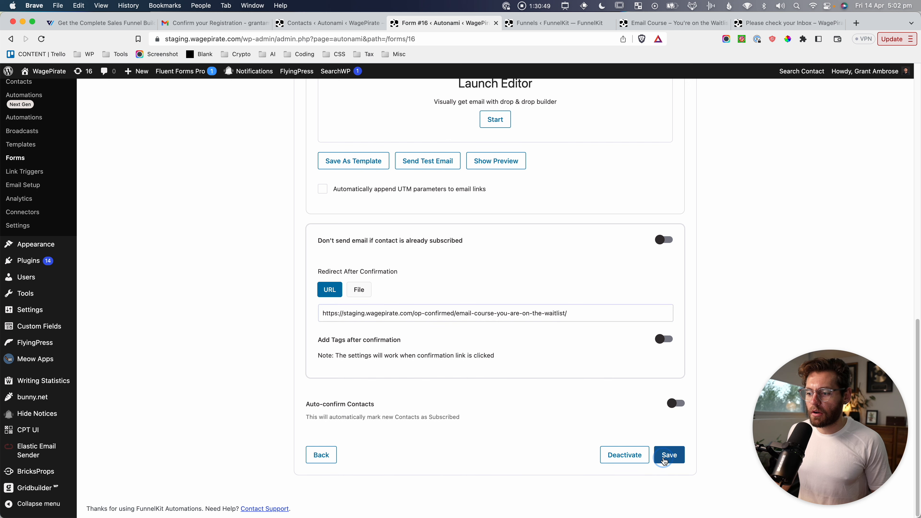
{"action": "left_click", "coordinate": [668, 456]}
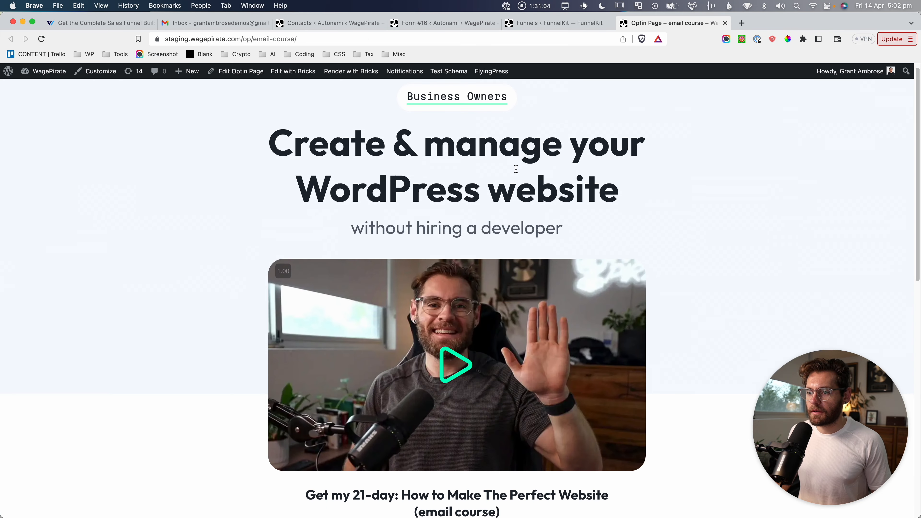
Submit a test course signup on the website using a changed email address.
{"action": "scroll", "coordinate": [516, 169], "scroll_direction": "down", "scroll_amount": 10}
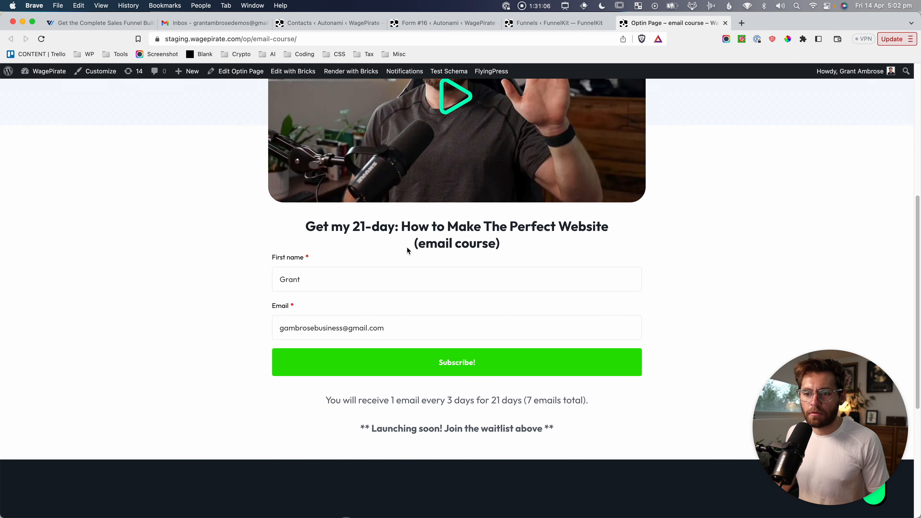
{"action": "scroll", "coordinate": [409, 262], "scroll_direction": "down", "scroll_amount": 1}
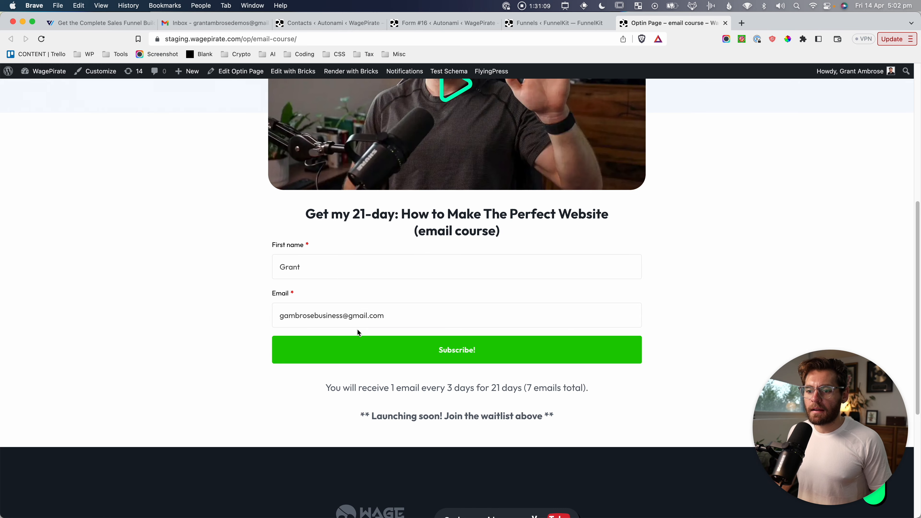
{"action": "left_click", "coordinate": [366, 312]}
{"action": "double_click", "coordinate": [329, 315]}
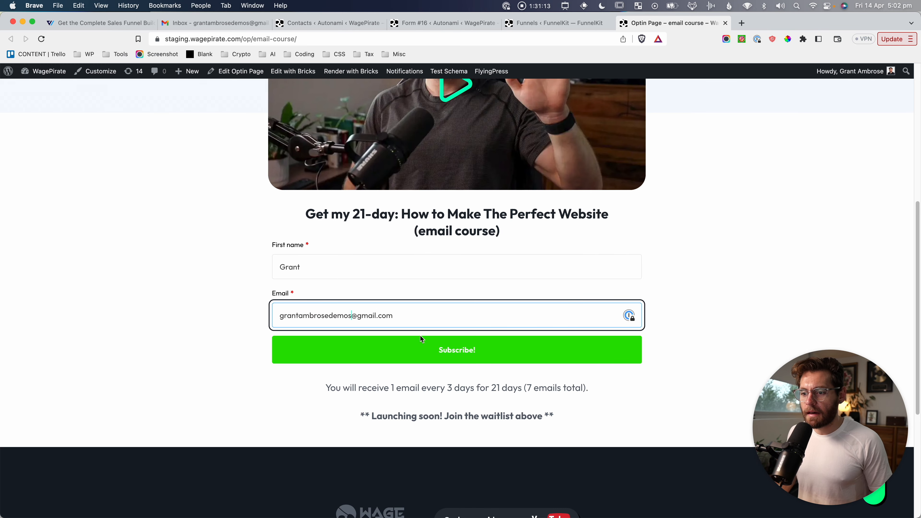
{"action": "left_click", "coordinate": [426, 342]}
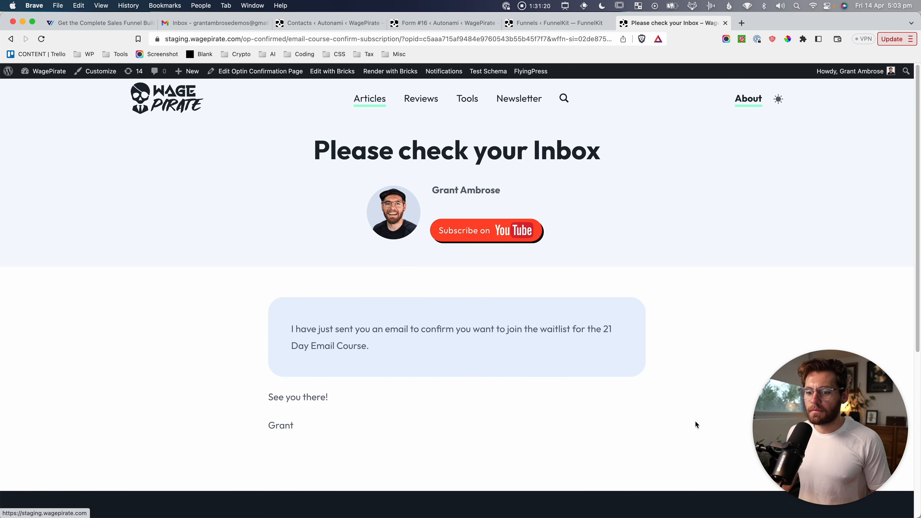
Read the 'Confirm your Registration' email in the inbox, then return to FunnelKit Contacts.
{"action": "left_click", "coordinate": [241, 26]}
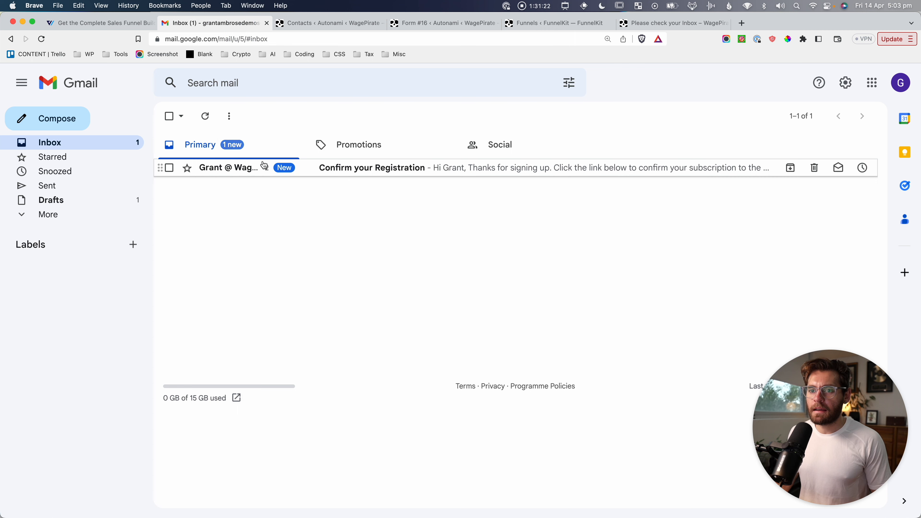
{"action": "left_click", "coordinate": [335, 171]}
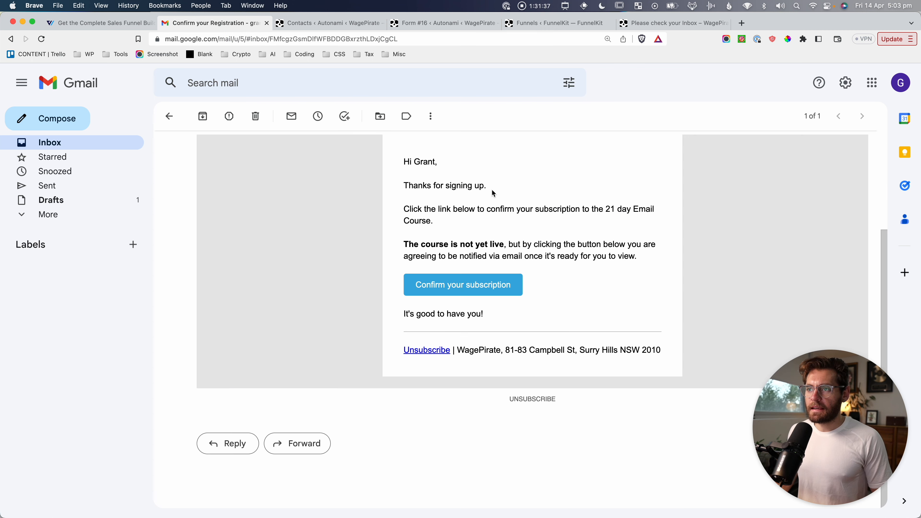
{"action": "left_click", "coordinate": [328, 23]}
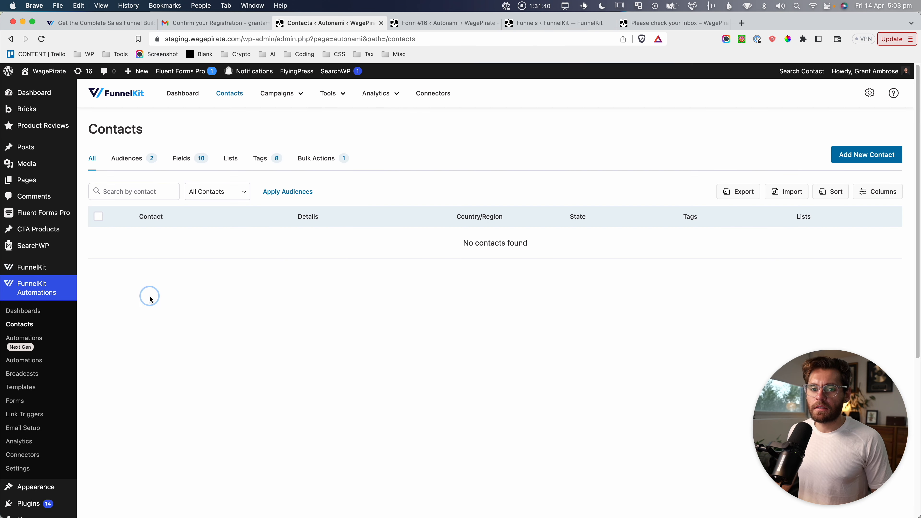
Screenshot the test contact's profile, then confirm the subscription from the email and review the waitlist page.
{"action": "left_click", "coordinate": [176, 235]}
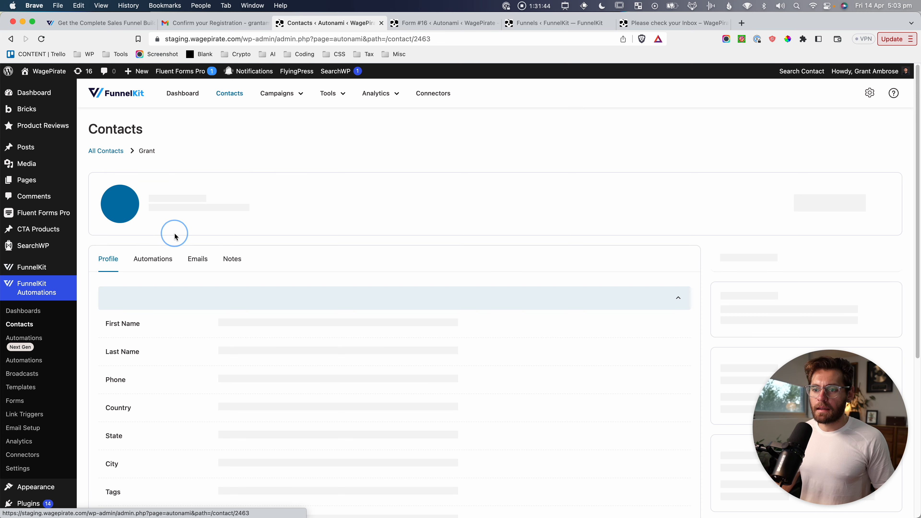
{"action": "key", "text": "super+shift+4"}
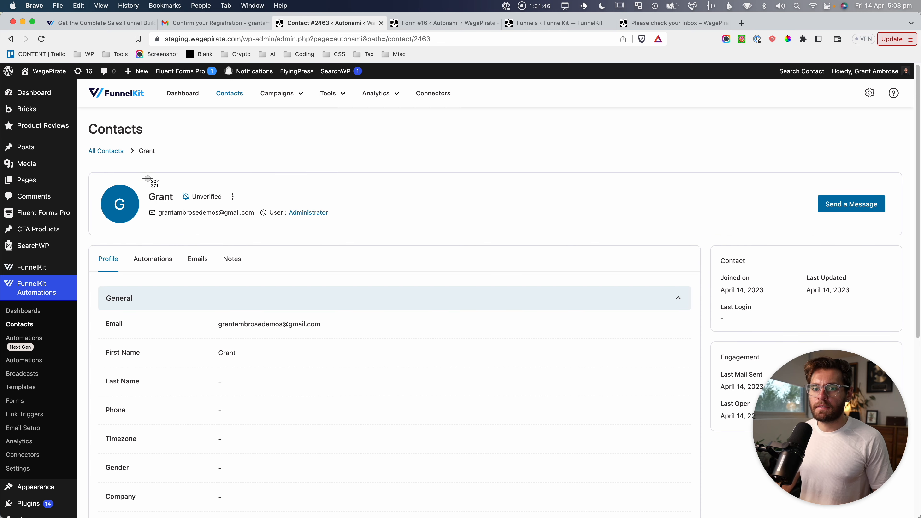
{"action": "left_click_drag", "start_coordinate": [106, 169], "coordinate": [367, 240]}
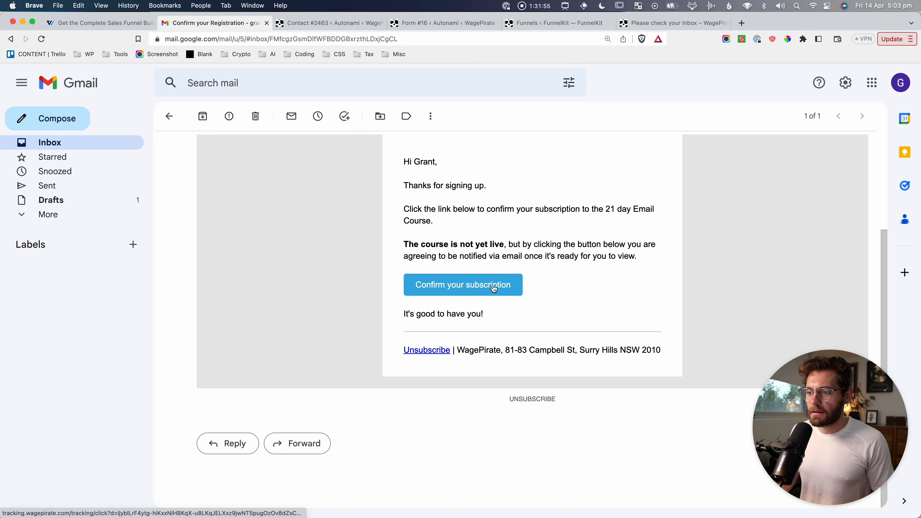
{"action": "left_click", "coordinate": [492, 287]}
{"action": "left_click_drag", "start_coordinate": [305, 134], "coordinate": [553, 263]}
{"action": "left_click", "coordinate": [625, 329]}
{"action": "scroll", "coordinate": [625, 329], "scroll_direction": "down", "scroll_amount": 1}
{"action": "scroll", "coordinate": [625, 329], "scroll_direction": "down", "scroll_amount": 5}
{"action": "left_click_drag", "start_coordinate": [377, 208], "coordinate": [522, 390]}
{"action": "left_click", "coordinate": [453, 289]}
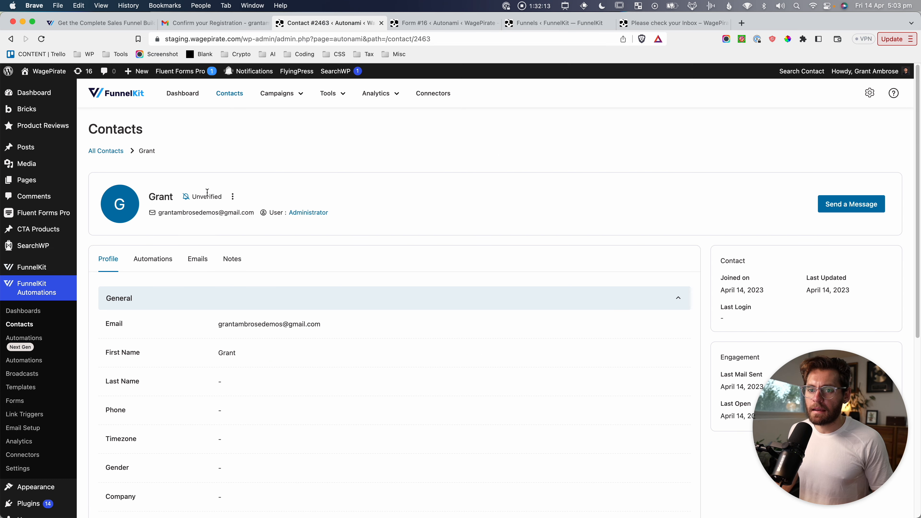
Reload the contact and screenshot its Subscribed status and Registered for Email Course tag.
{"action": "key", "text": "super+r"}
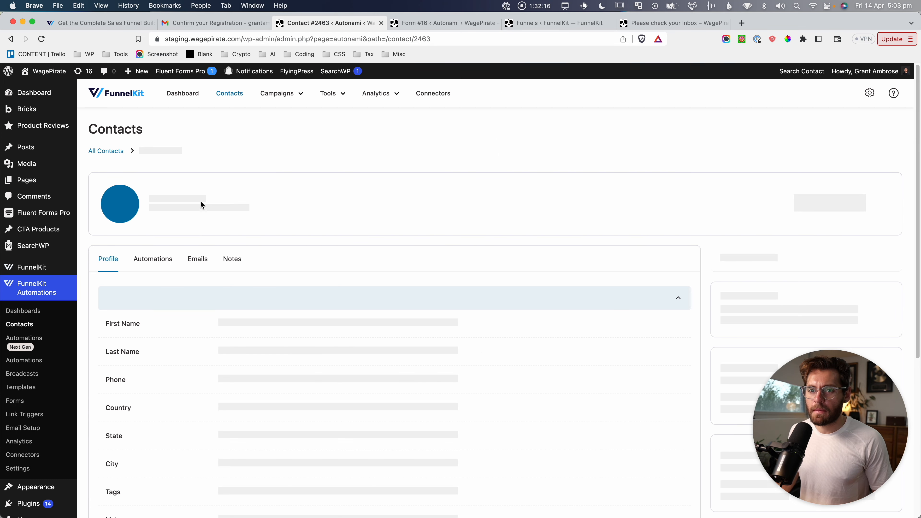
{"action": "key", "text": "super+shift+4"}
{"action": "left_click_drag", "start_coordinate": [154, 178], "coordinate": [276, 213]}
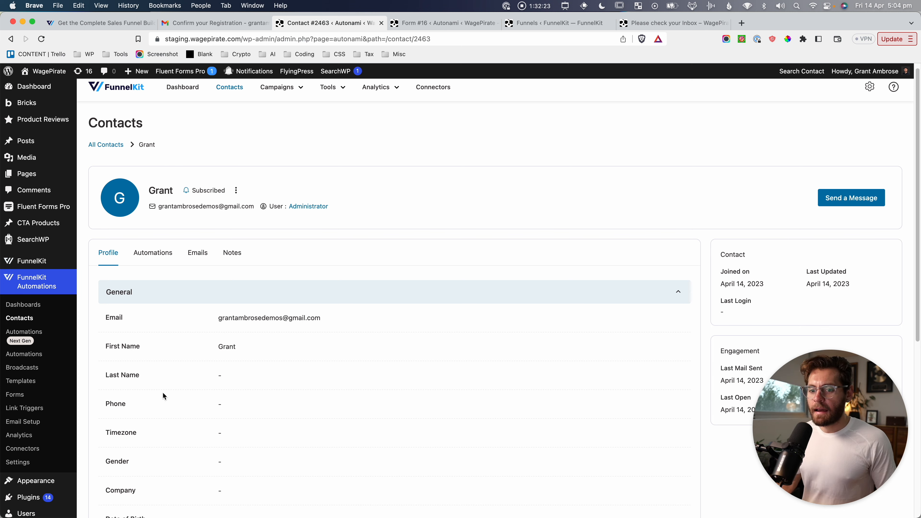
{"action": "scroll", "coordinate": [163, 392], "scroll_direction": "down", "scroll_amount": 8}
{"action": "key", "text": "super+shift+4"}
{"action": "left_click_drag", "start_coordinate": [101, 328], "coordinate": [378, 366]}
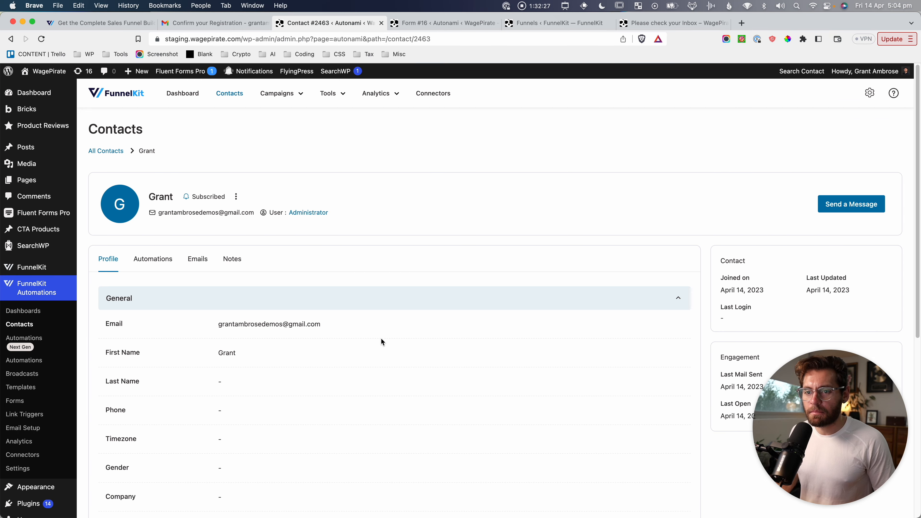
{"action": "scroll", "coordinate": [375, 451], "scroll_direction": "down", "scroll_amount": 6}
{"action": "key", "text": "super+shift+4"}
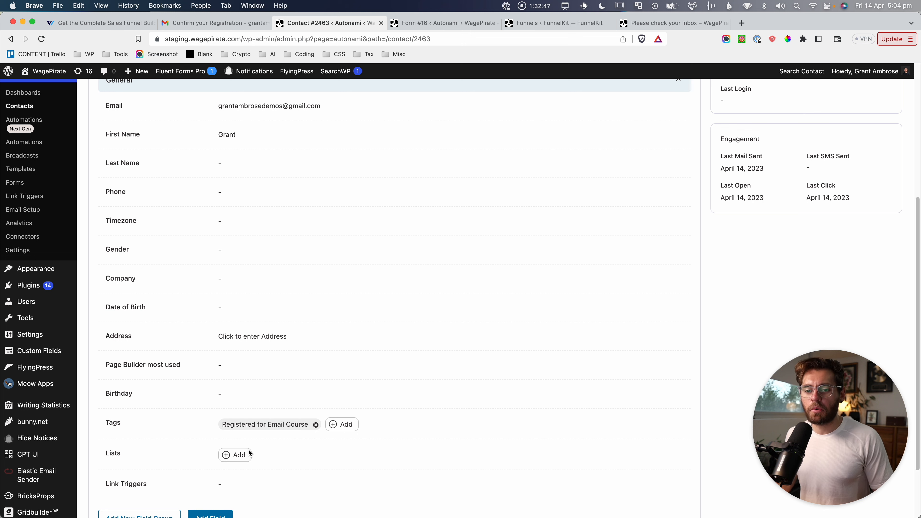
{"action": "left_click_drag", "start_coordinate": [97, 407], "coordinate": [370, 442]}
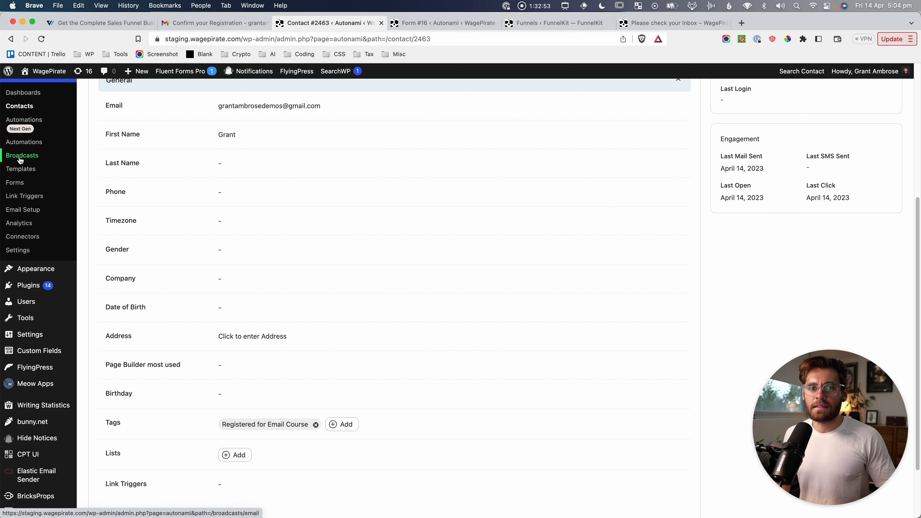
{"action": "key", "text": "super+shift+4"}
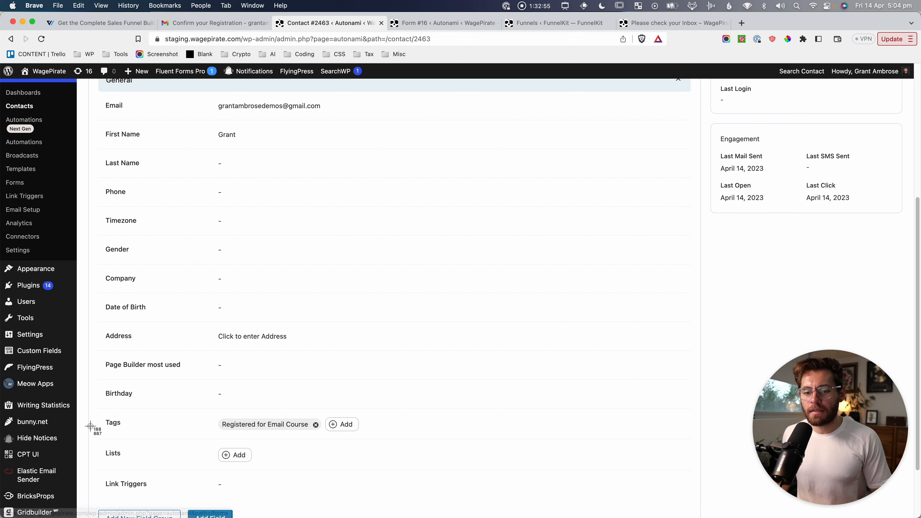
{"action": "left_click_drag", "start_coordinate": [88, 420], "coordinate": [364, 438]}
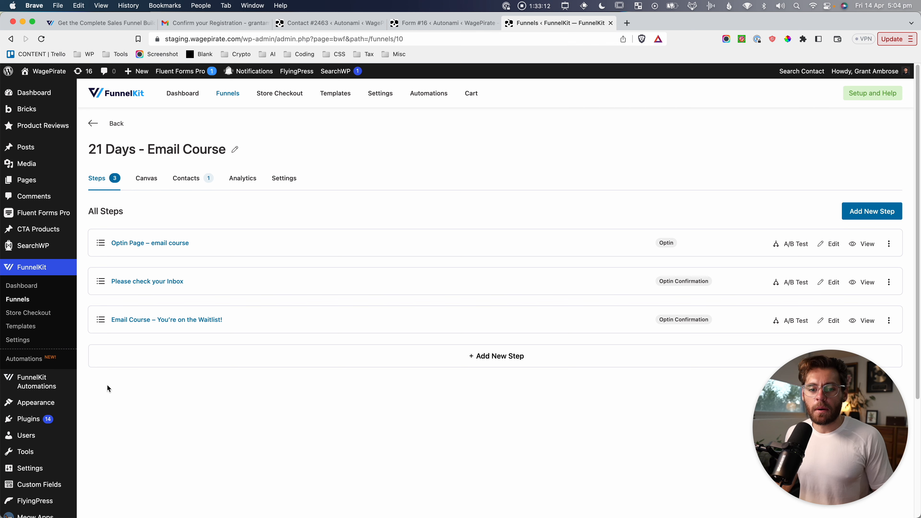
Add a new form named 'test' and screenshot its form-type choices and setup card.
{"action": "mouse_move", "coordinate": [54, 384]}
{"action": "left_click", "coordinate": [98, 423]}
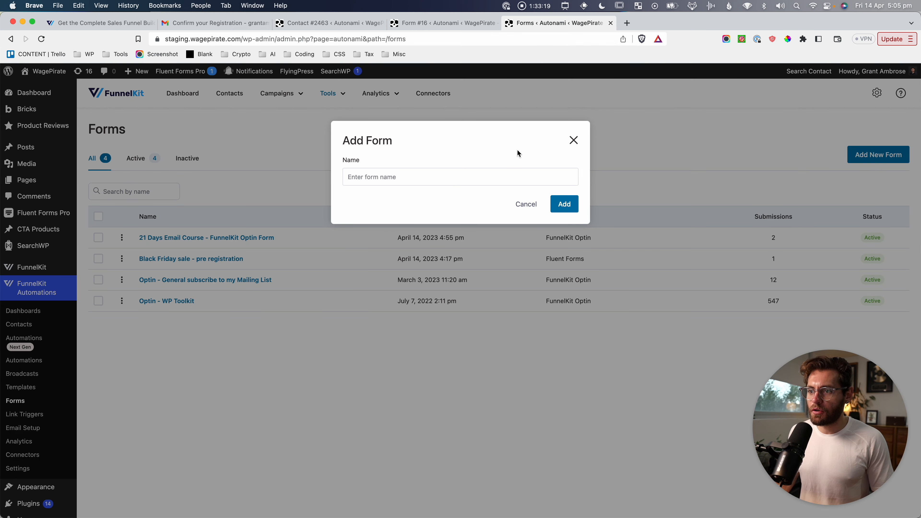
{"action": "type", "text": "test"}
{"action": "left_click", "coordinate": [565, 204]}
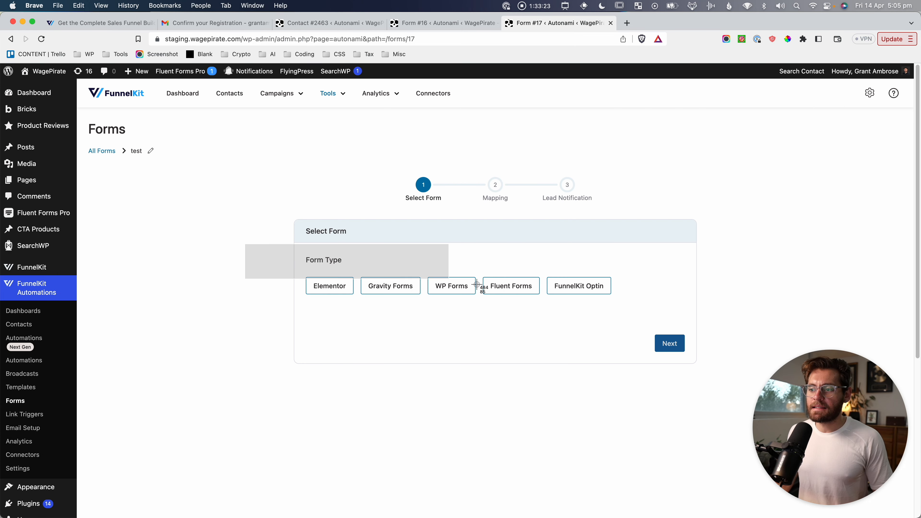
{"action": "left_click_drag", "start_coordinate": [477, 284], "coordinate": [542, 312]}
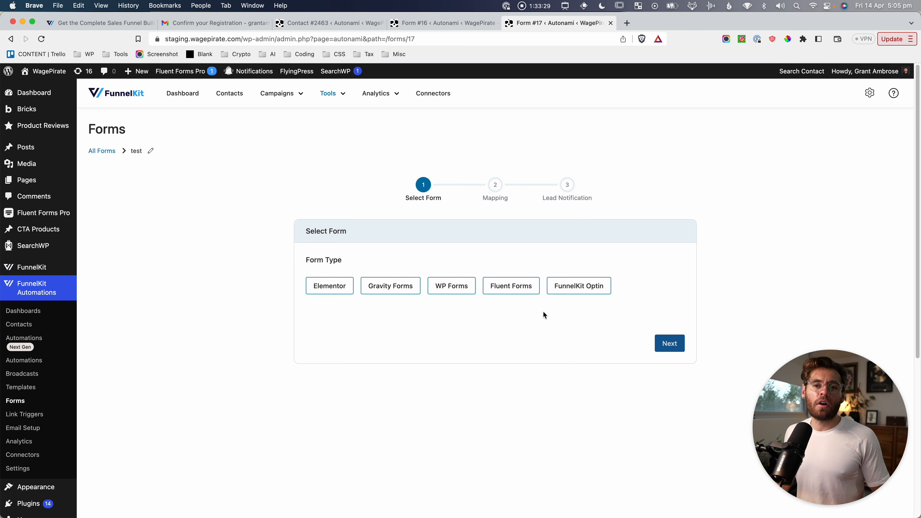
{"action": "key", "text": "super+shift+4"}
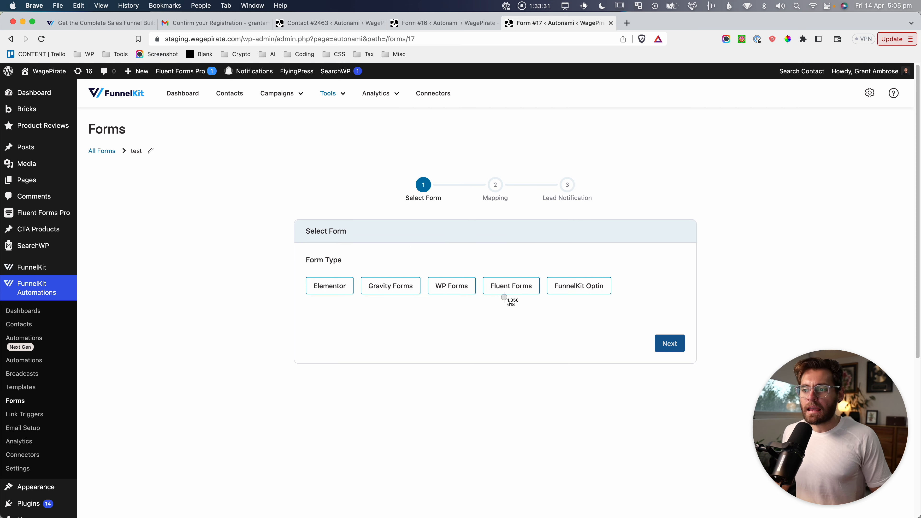
{"action": "key", "text": "Escape"}
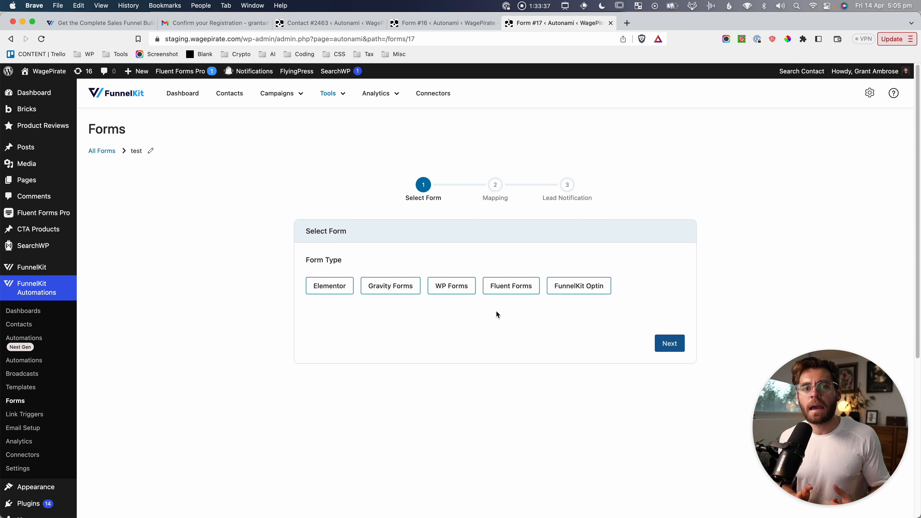
{"action": "key", "text": "super+shift+4"}
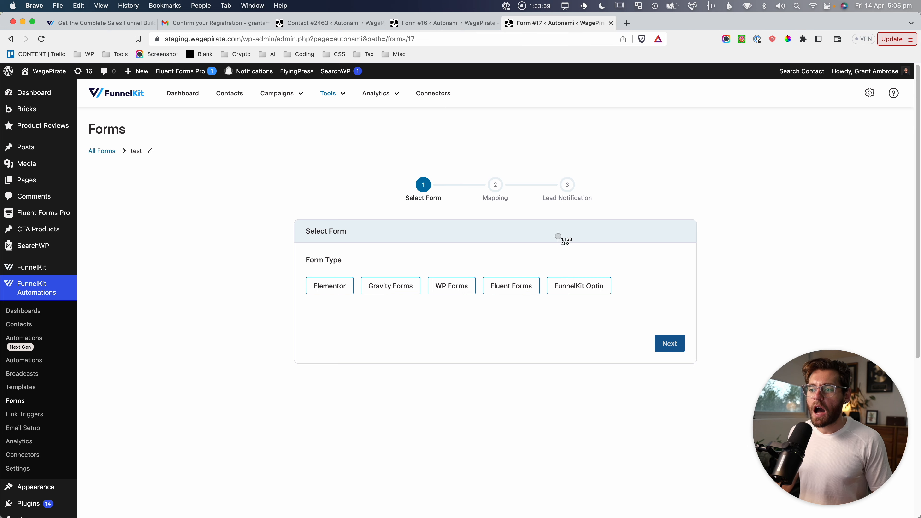
{"action": "left_click_drag", "start_coordinate": [540, 263], "coordinate": [618, 308]}
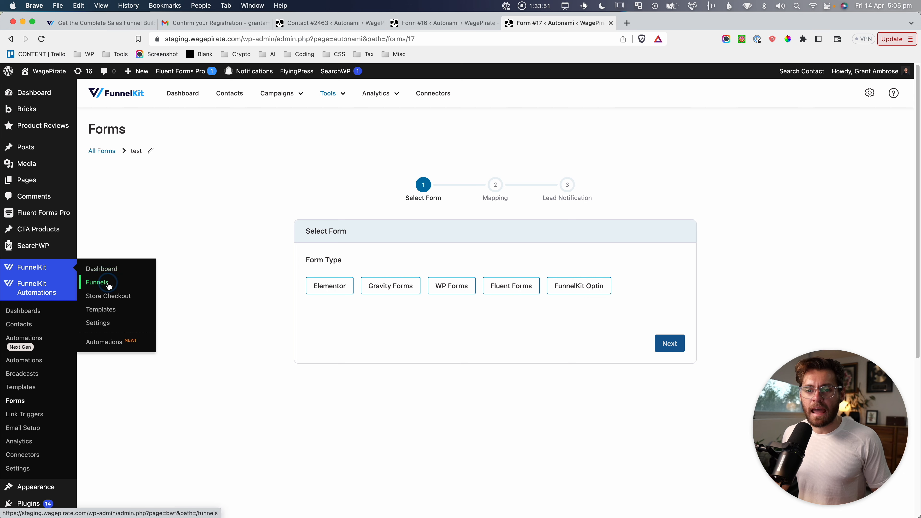
Capture the funnels table as a screenshot and review the Subscribe (general link) funnel.
{"action": "left_click", "coordinate": [44, 270]}
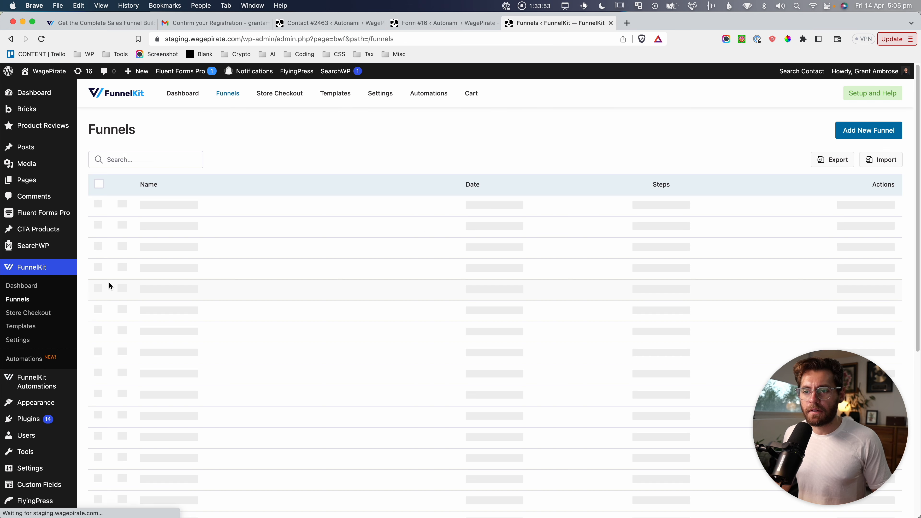
{"action": "left_click_drag", "start_coordinate": [94, 168], "coordinate": [314, 319]}
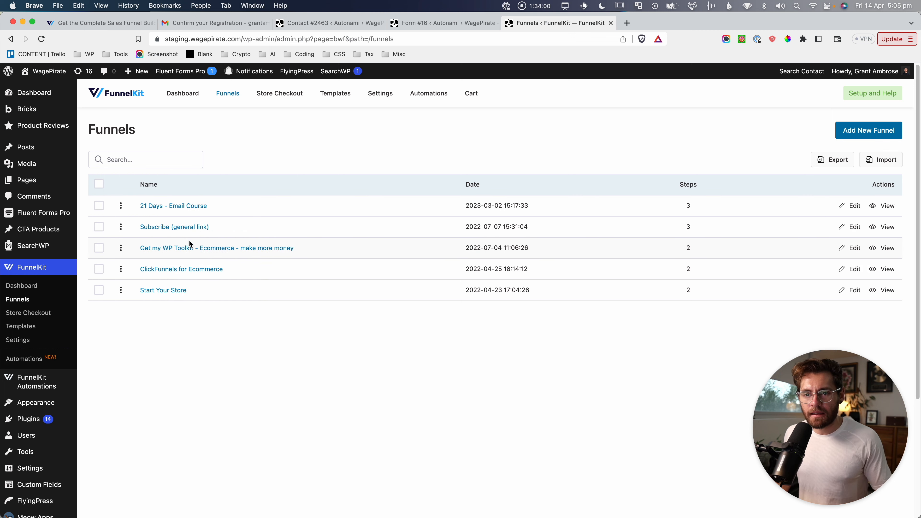
{"action": "left_click", "coordinate": [191, 226]}
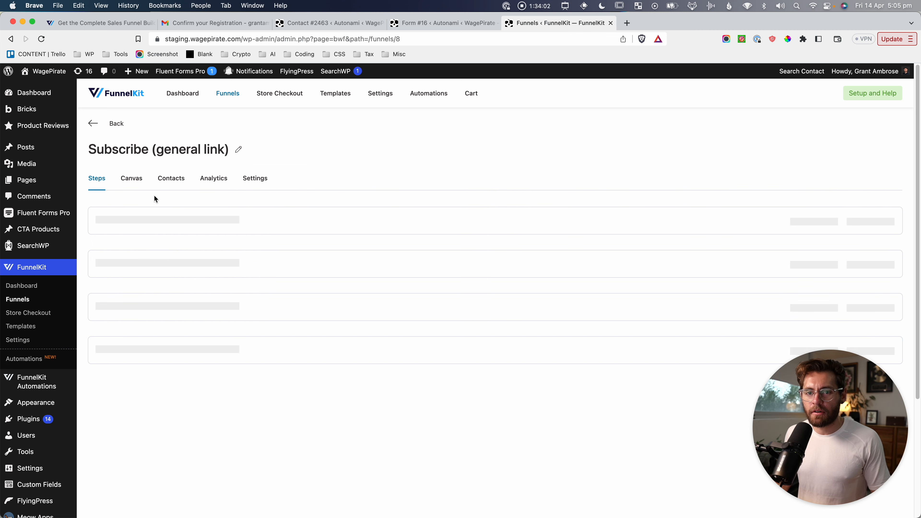
{"action": "left_click", "coordinate": [11, 39]}
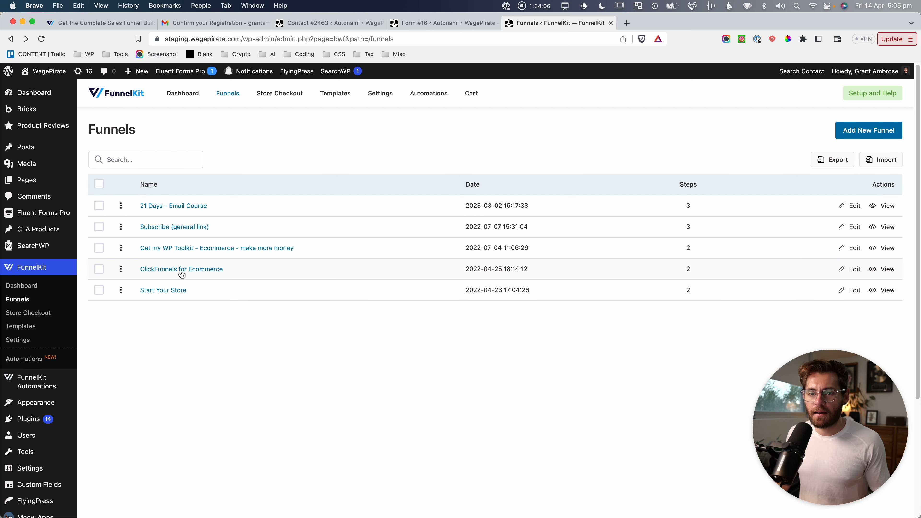
Capture the Start Your Store funnel's steps, then return to the Forms list.
{"action": "left_click", "coordinate": [169, 286]}
{"action": "key", "text": "super+shift+4"}
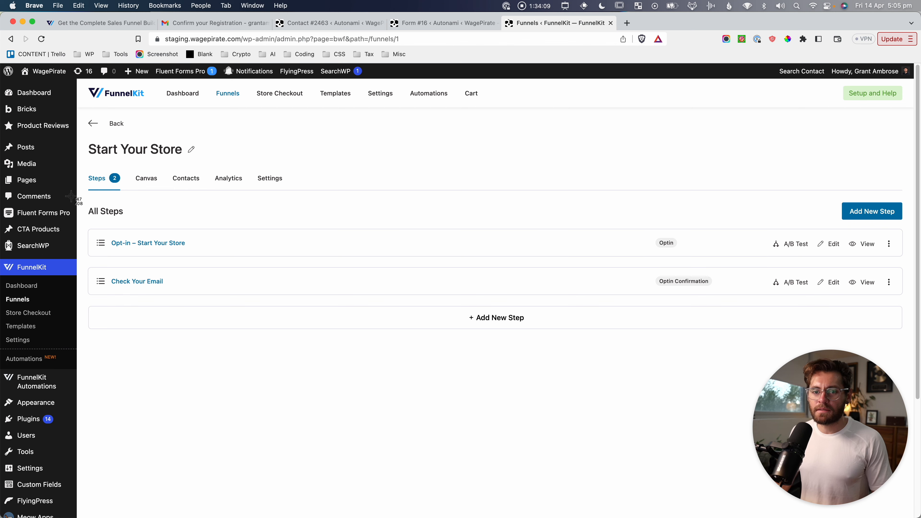
{"action": "left_click_drag", "start_coordinate": [71, 197], "coordinate": [241, 314]}
{"action": "left_click", "coordinate": [288, 433]}
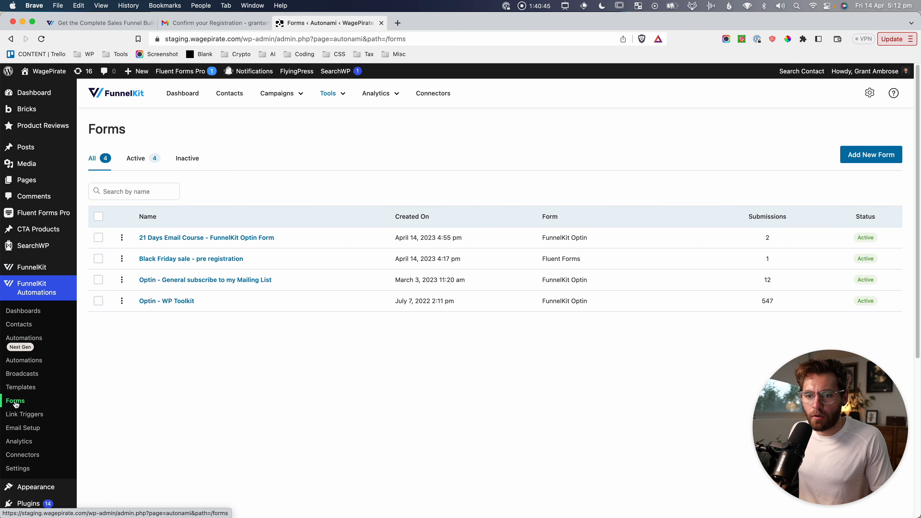
Create a new form named 'test' and capture its Select Form card and FunnelKit Optin choice.
{"action": "left_click", "coordinate": [870, 155]}
{"action": "left_click", "coordinate": [530, 181]}
{"action": "type", "text": "test"}
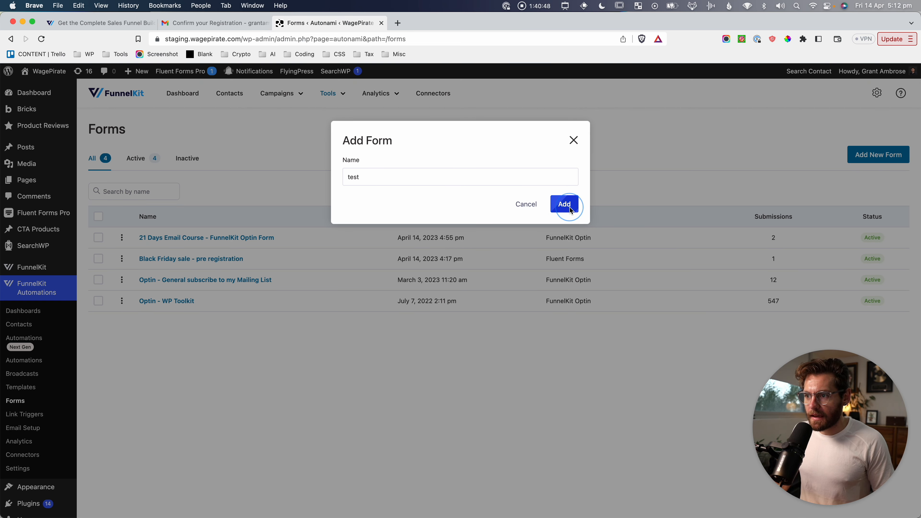
{"action": "left_click", "coordinate": [570, 208]}
{"action": "key", "text": "super+shift+4"}
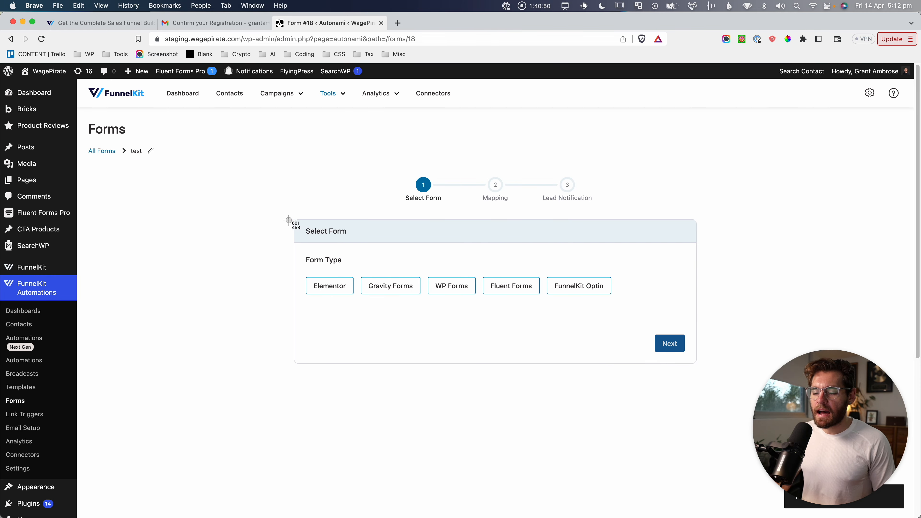
{"action": "left_click_drag", "start_coordinate": [288, 216], "coordinate": [545, 309]}
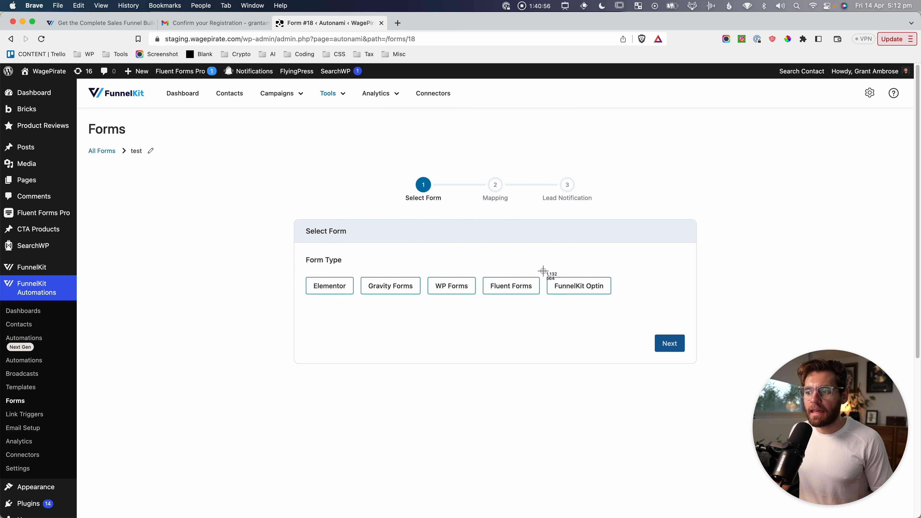
{"action": "left_click_drag", "start_coordinate": [543, 271], "coordinate": [614, 303]}
Capture the form type choices, then go to the Next Gen automations list.
{"action": "key", "text": "super+shift+4"}
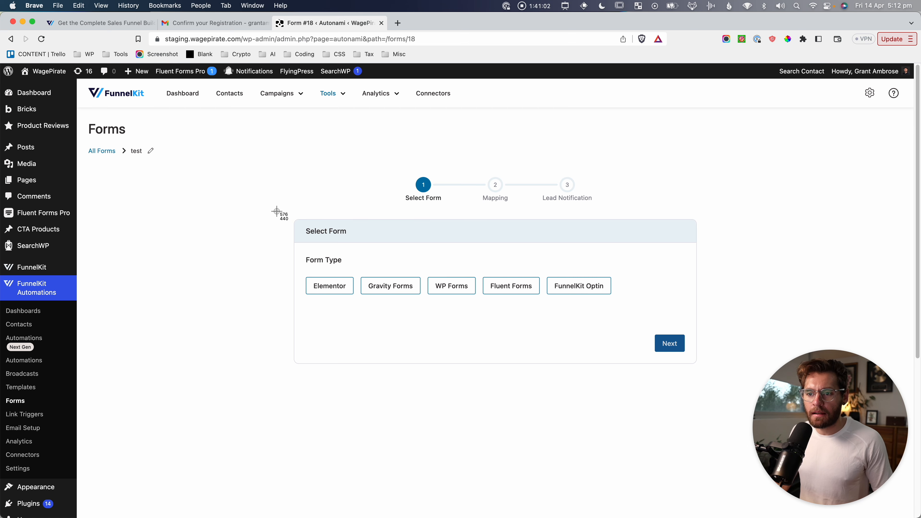
{"action": "left_click_drag", "start_coordinate": [276, 212], "coordinate": [619, 308]}
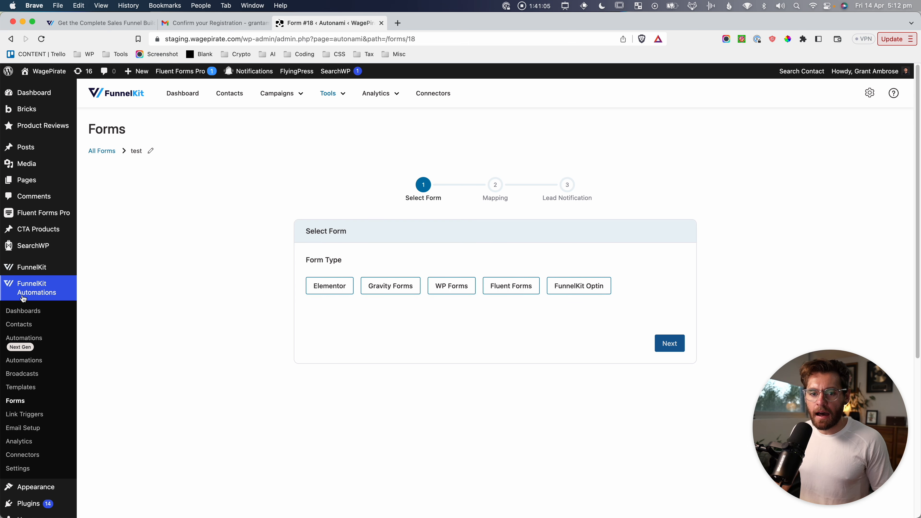
{"action": "key", "text": "super+shift+4"}
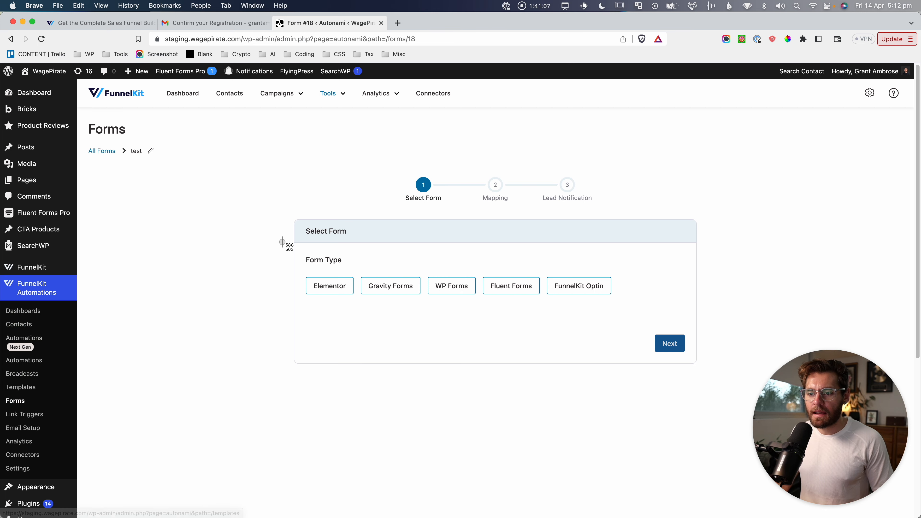
{"action": "left_click_drag", "start_coordinate": [282, 243], "coordinate": [617, 317]}
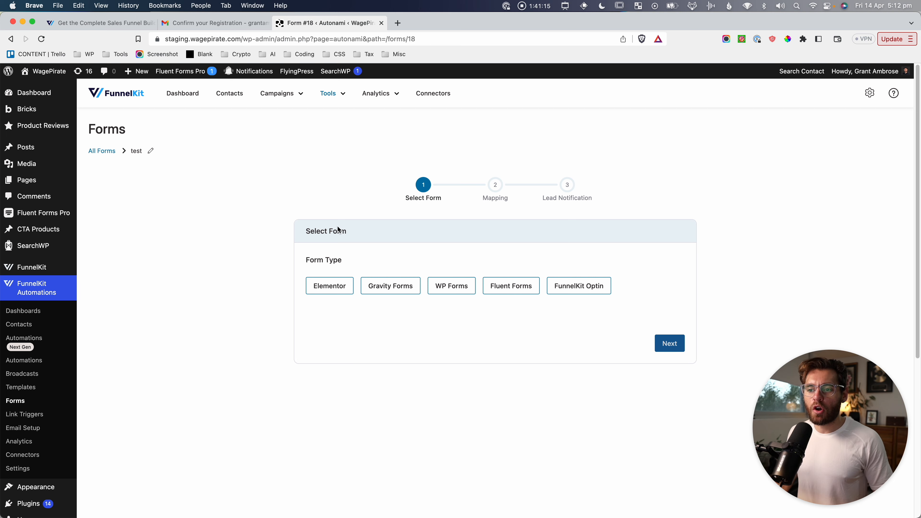
{"action": "key", "text": "super+shift+4"}
{"action": "left_click_drag", "start_coordinate": [268, 205], "coordinate": [623, 317]}
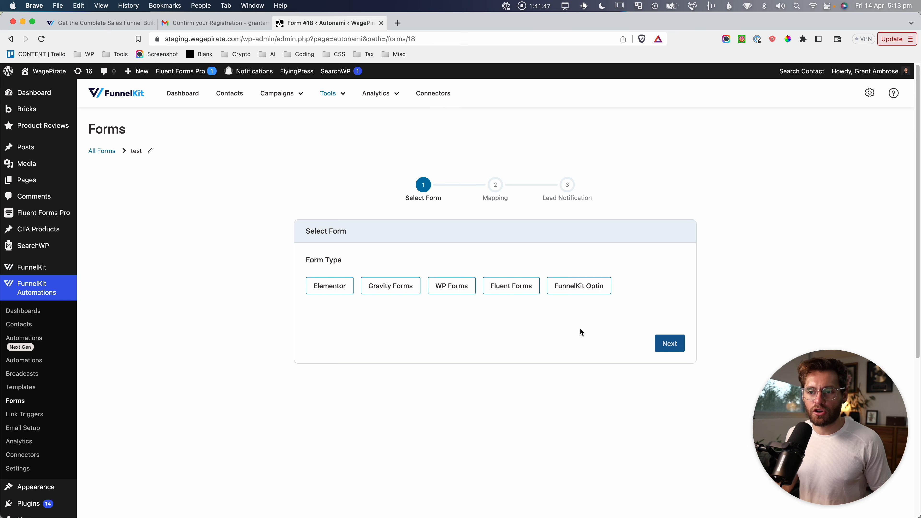
{"action": "key", "text": "super+shift+4"}
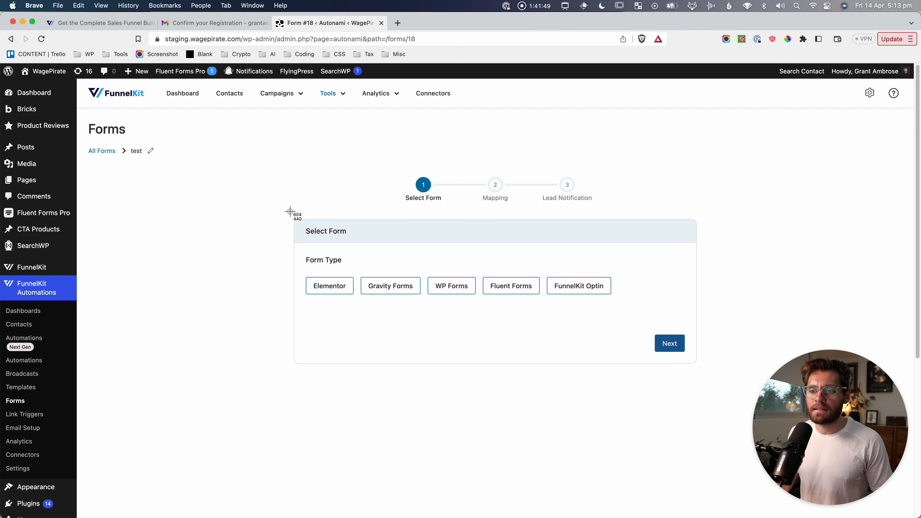
{"action": "key", "text": "Escape"}
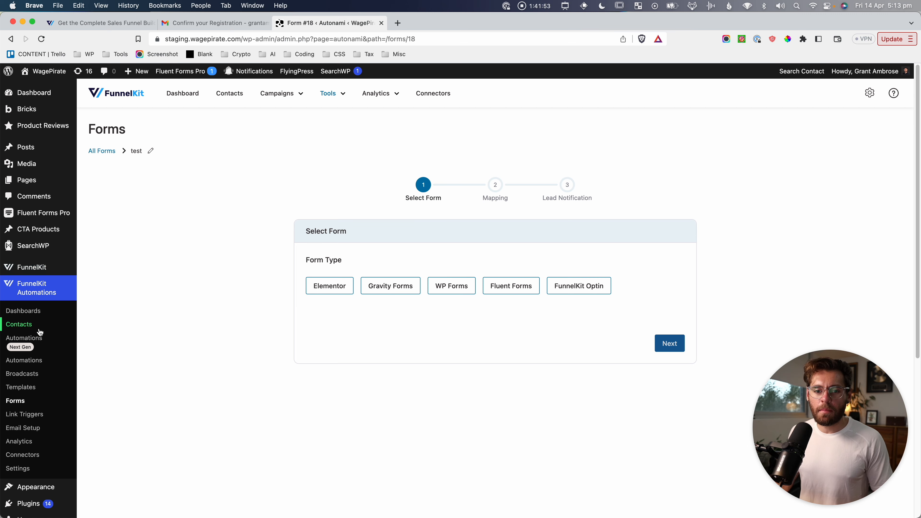
{"action": "left_click", "coordinate": [29, 337]}
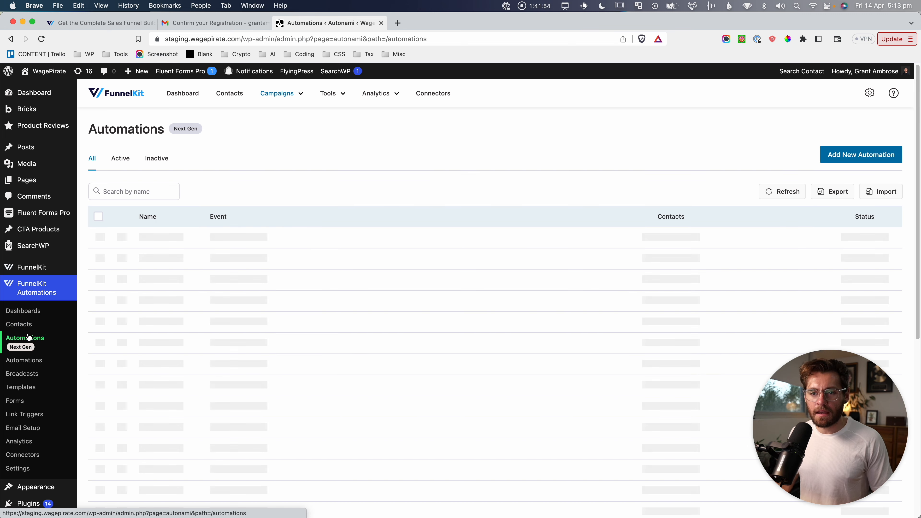
Create a from-scratch automation named 'test - non native form integrations (ConvertBox, Bricks Forms etc)'.
{"action": "left_click", "coordinate": [853, 159]}
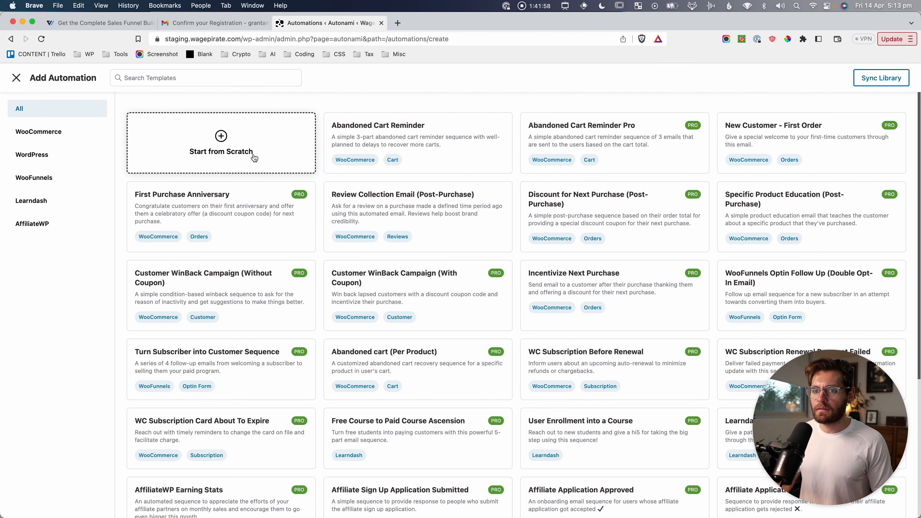
{"action": "left_click", "coordinate": [238, 152]}
{"action": "left_click", "coordinate": [365, 175]}
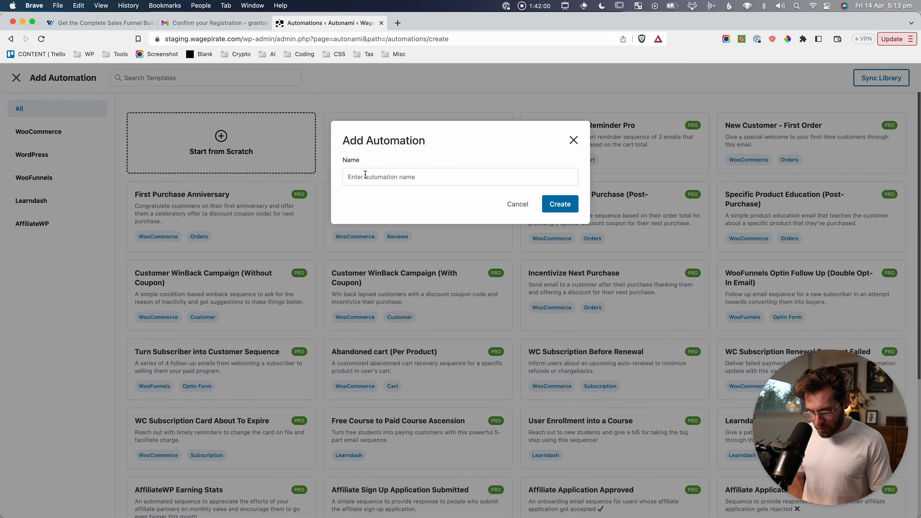
{"action": "type", "text": "test - non nativ"}
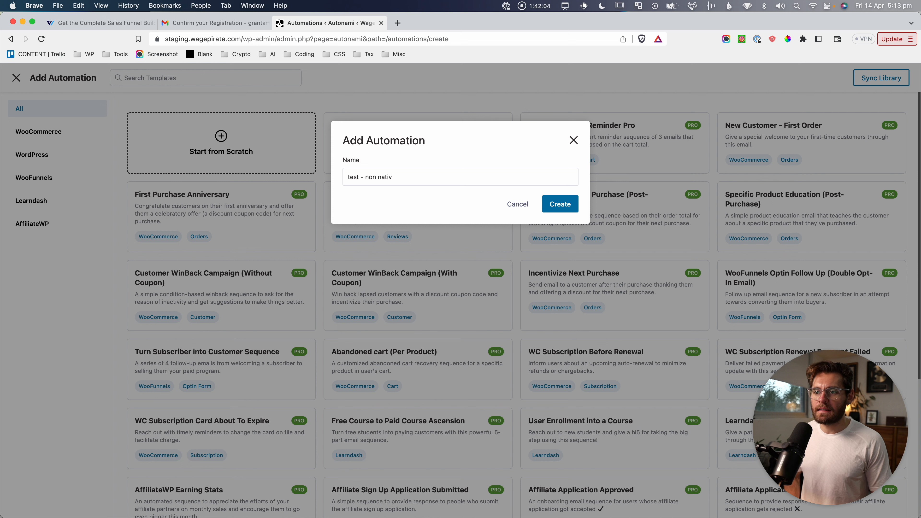
{"action": "type", "text": "e form integration"}
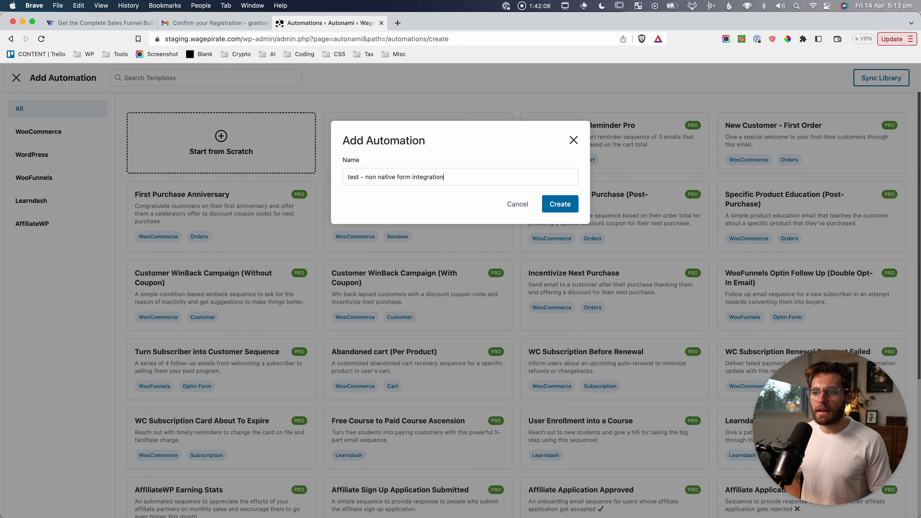
{"action": "type", "text": "s (Conver"}
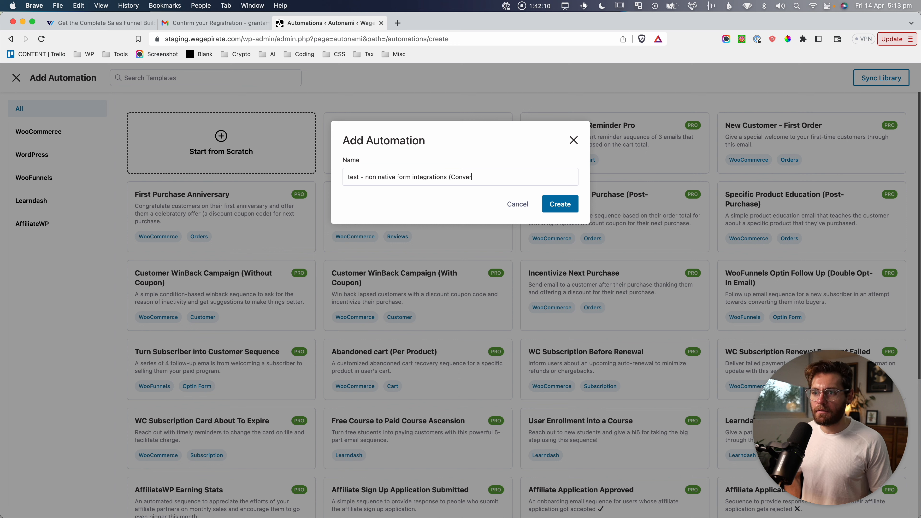
{"action": "type", "text": "cks Forms etc"}
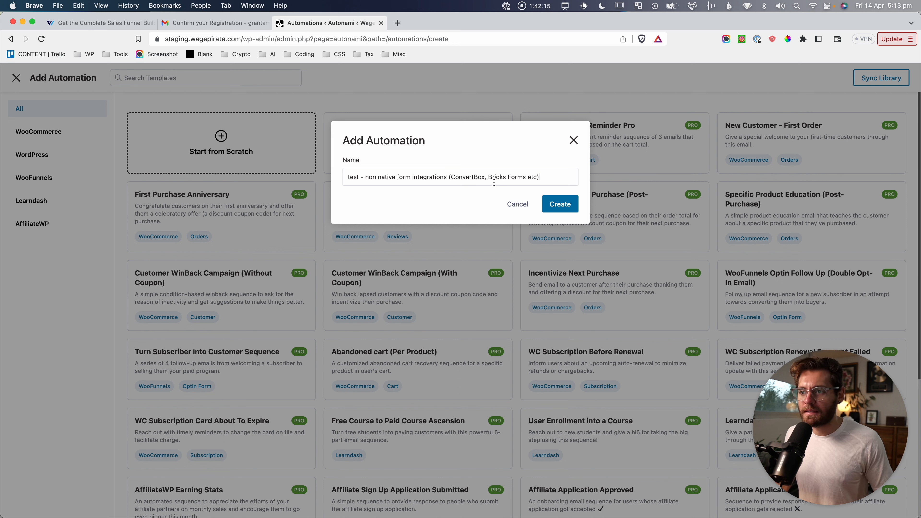
{"action": "left_click", "coordinate": [572, 198]}
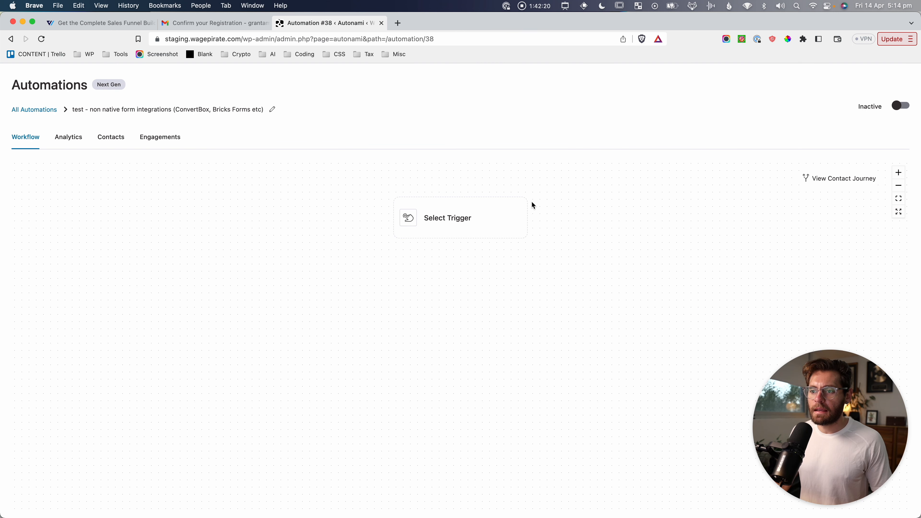
Open the trigger picker and capture the CRM category's webhook events.
{"action": "left_click", "coordinate": [443, 217]}
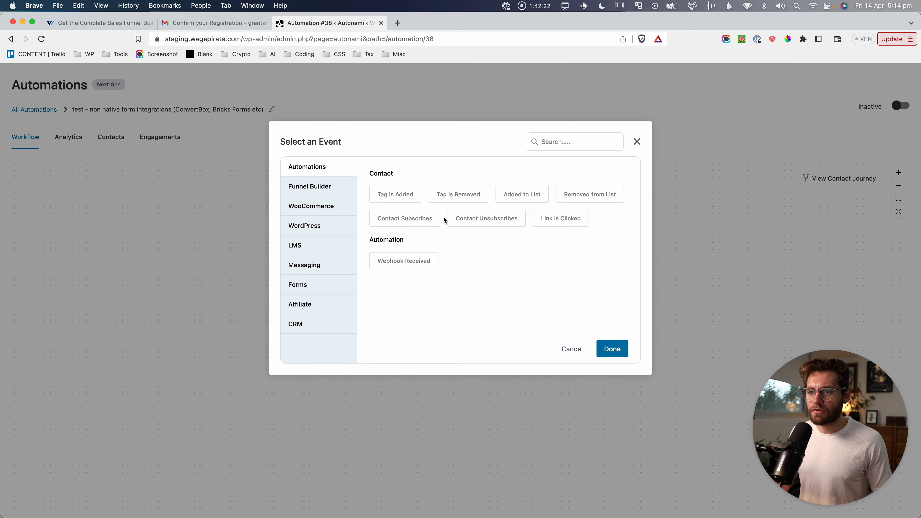
{"action": "left_click", "coordinate": [300, 324]}
{"action": "key", "text": "super+shift+4"}
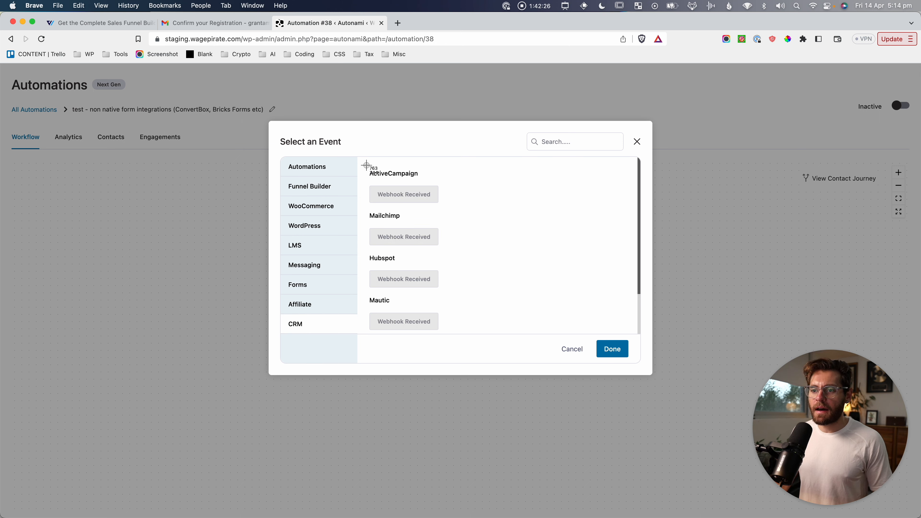
{"action": "left_click_drag", "start_coordinate": [366, 165], "coordinate": [440, 294]}
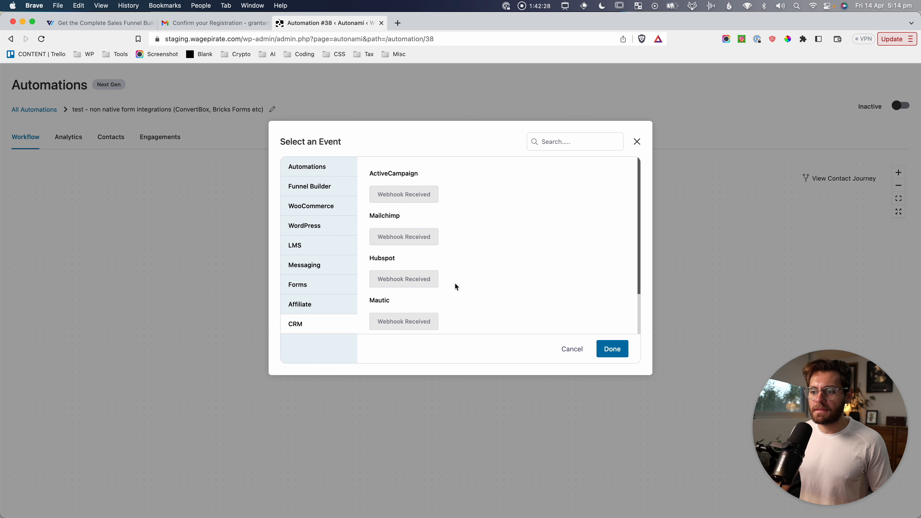
{"action": "scroll", "coordinate": [455, 282], "scroll_direction": "down", "scroll_amount": 2}
{"action": "scroll", "coordinate": [373, 264], "scroll_direction": "down", "scroll_amount": 1}
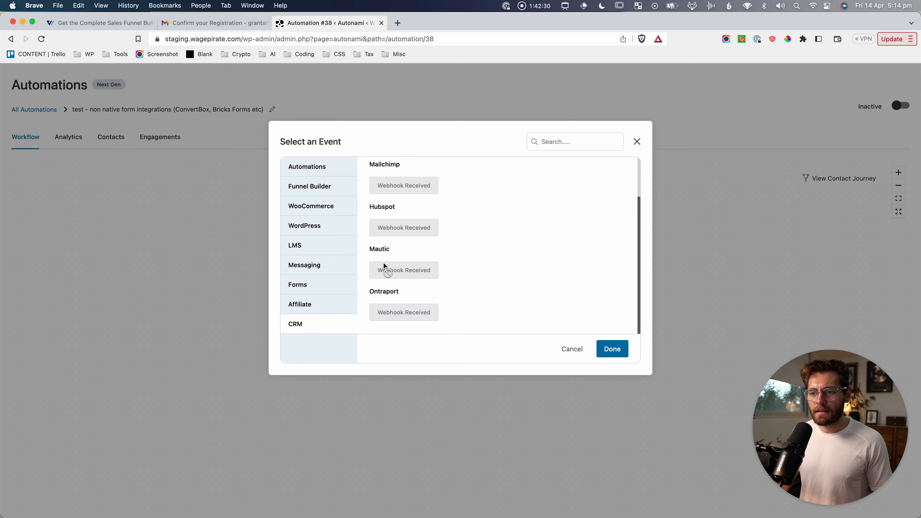
{"action": "scroll", "coordinate": [415, 315], "scroll_direction": "up", "scroll_amount": 3}
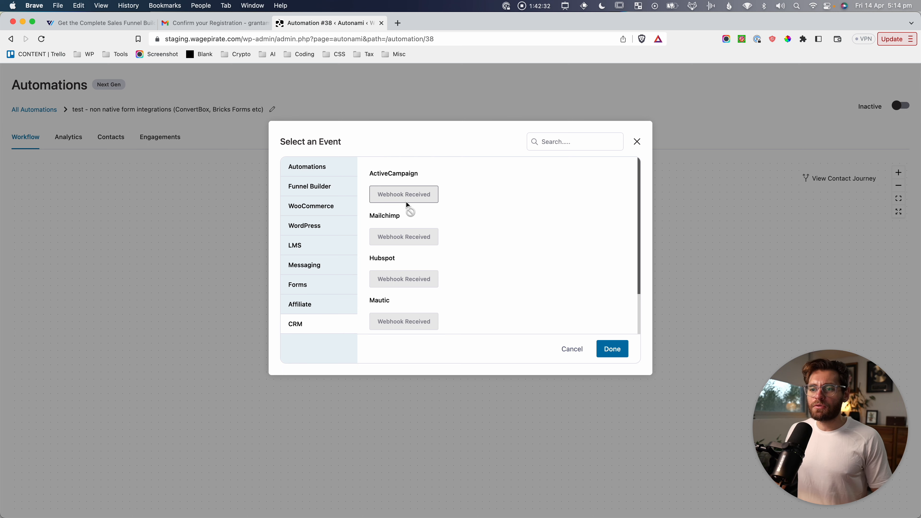
Capture the ActiveCampaign and Mailchimp Webhook Received events, then show the Automations category.
{"action": "mouse_move", "coordinate": [367, 162]}
{"action": "left_mouse_down"}
{"action": "mouse_move", "coordinate": [433, 191]}
{"action": "mouse_move", "coordinate": [447, 212]}
{"action": "left_mouse_up"}
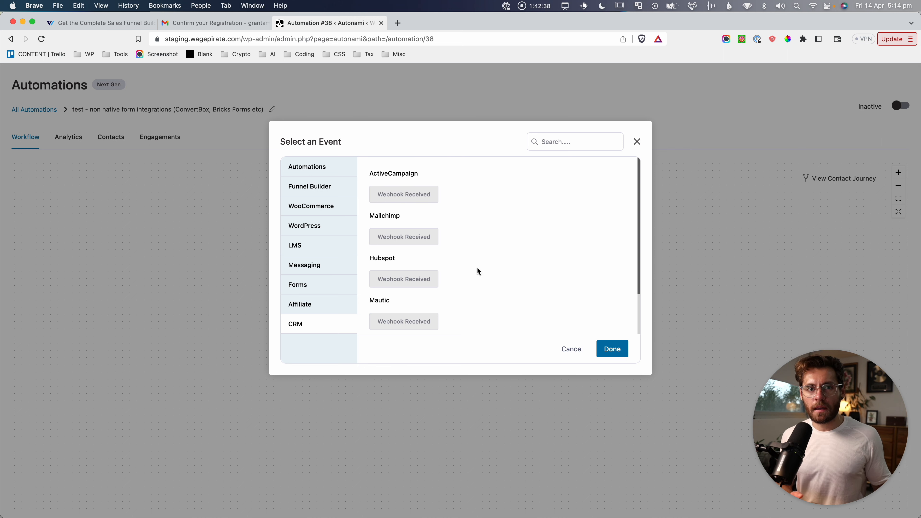
{"action": "key", "text": "super+shift+4"}
{"action": "left_click_drag", "start_coordinate": [361, 166], "coordinate": [448, 210]}
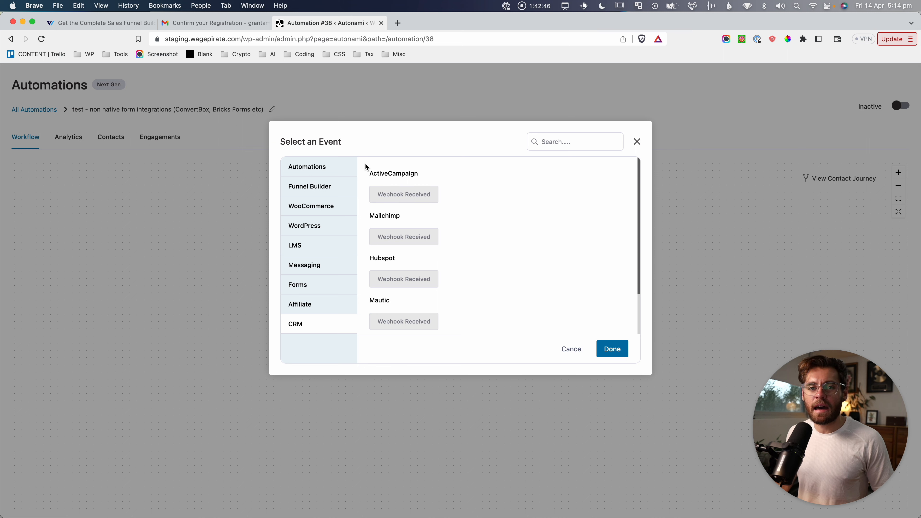
{"action": "key", "text": "super+shift+4"}
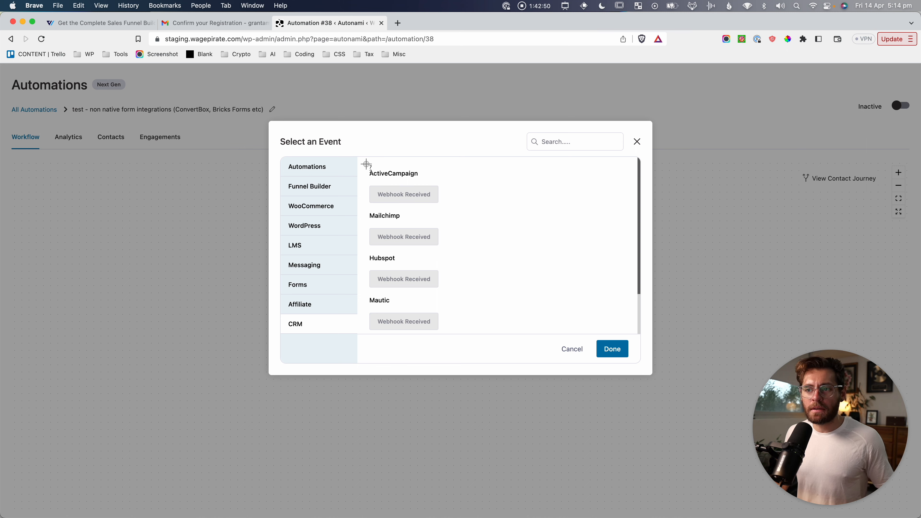
{"action": "left_click_drag", "start_coordinate": [364, 163], "coordinate": [447, 208]}
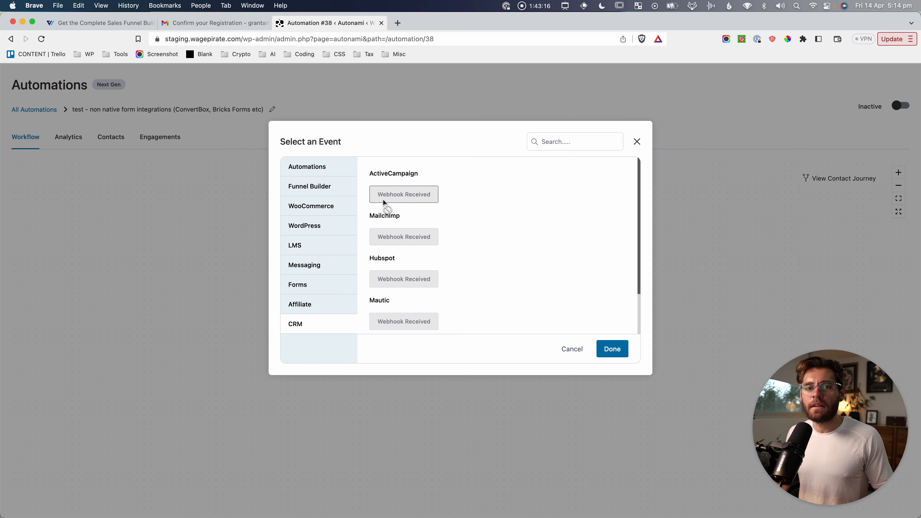
{"action": "key", "text": "super+shift+4"}
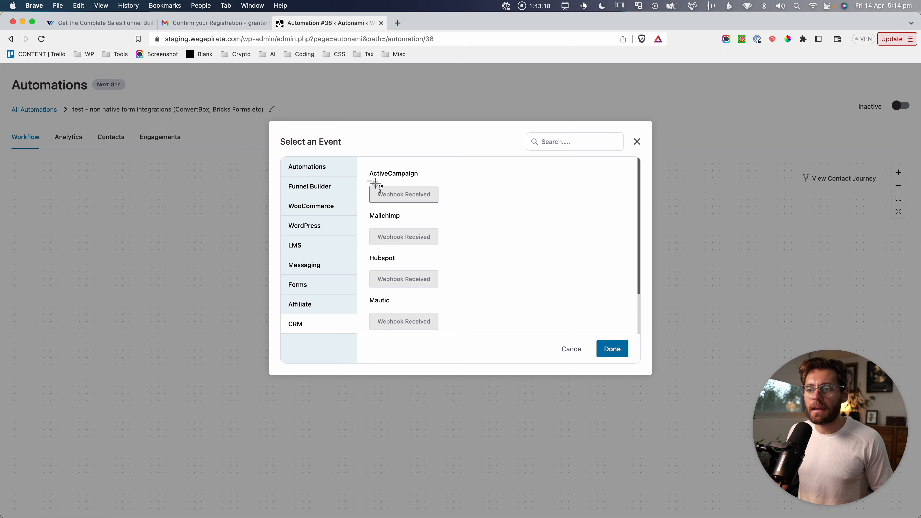
{"action": "left_click_drag", "start_coordinate": [367, 180], "coordinate": [456, 213]}
{"action": "left_click", "coordinate": [332, 173]}
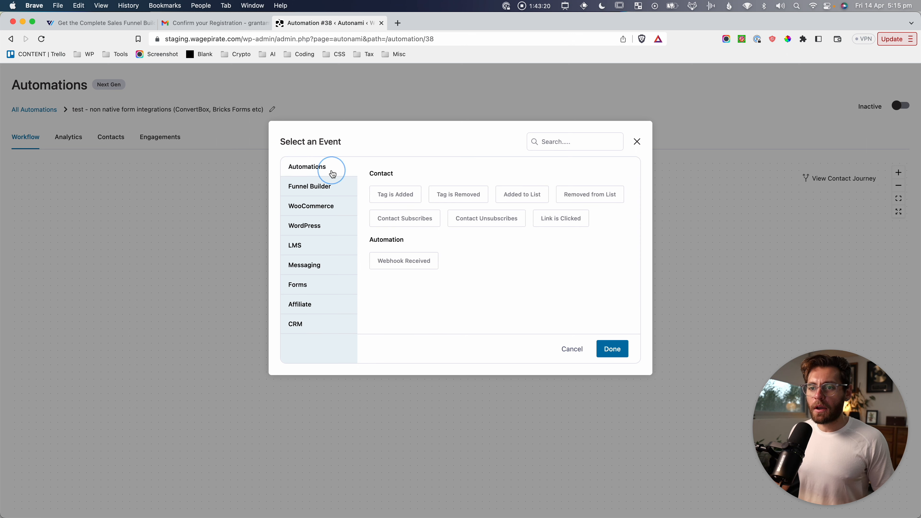
Set Webhook Received as the automation's trigger and capture its custom webhook URL.
{"action": "key", "text": "super+shift+4"}
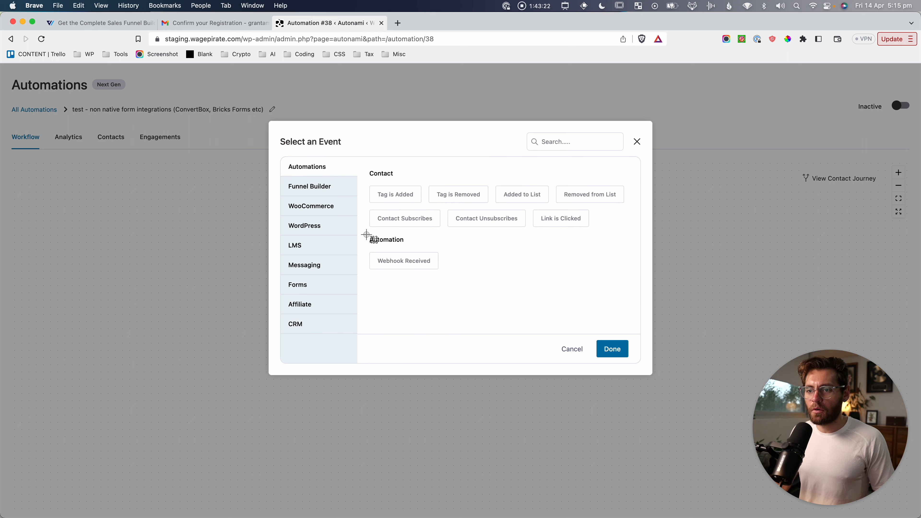
{"action": "left_click_drag", "start_coordinate": [367, 235], "coordinate": [447, 277]}
{"action": "left_click", "coordinate": [417, 268]}
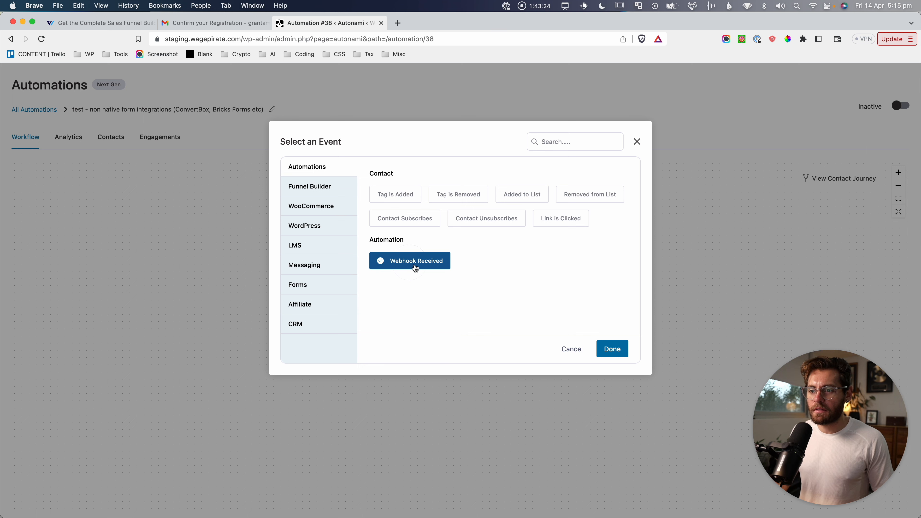
{"action": "left_click", "coordinate": [612, 349]}
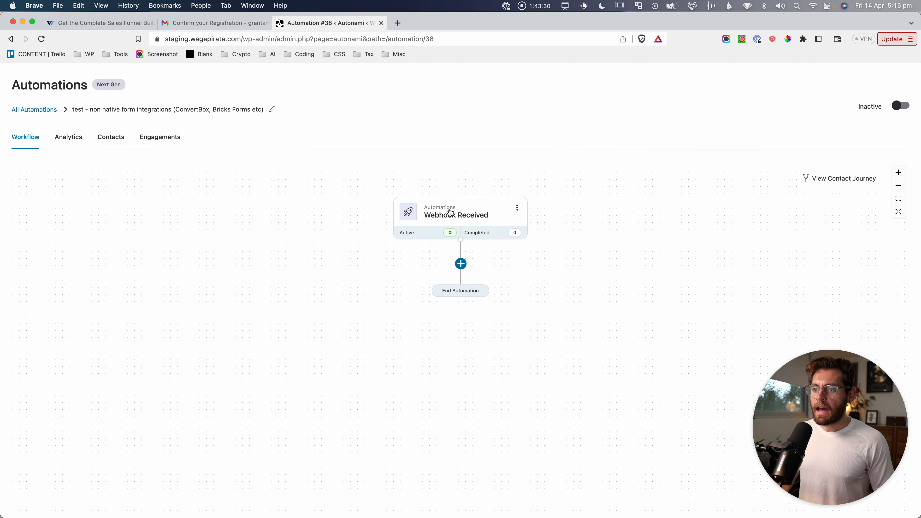
{"action": "left_click", "coordinate": [467, 218]}
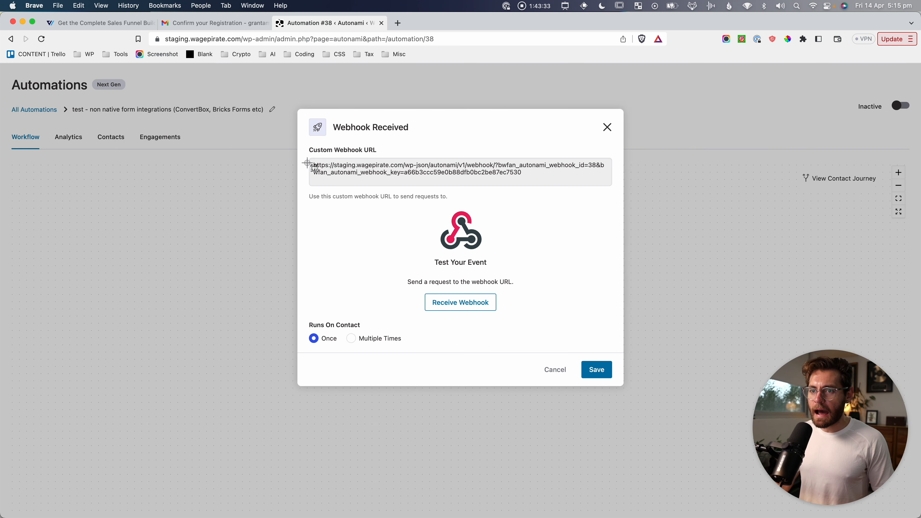
{"action": "key", "text": "super+shift+4"}
{"action": "left_click_drag", "start_coordinate": [315, 155], "coordinate": [617, 184]}
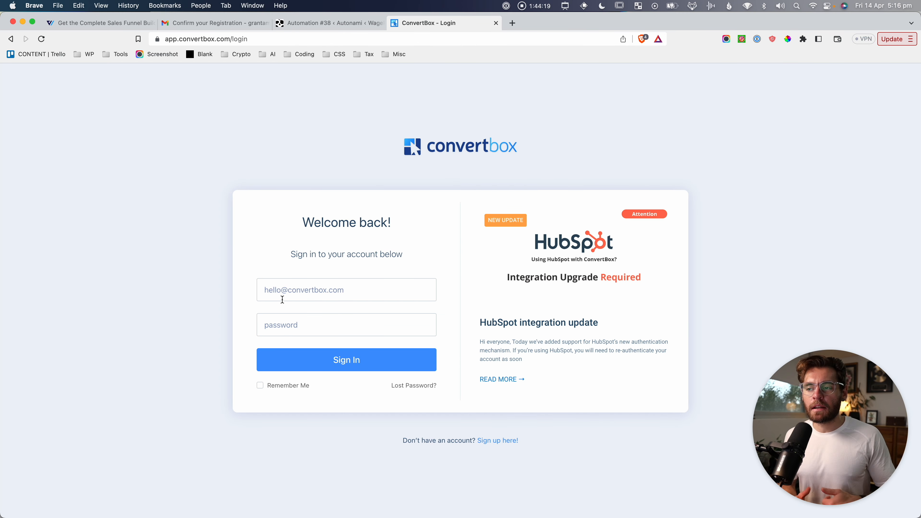
Capture the ConvertBox logo and sign in to the ConvertBox account.
{"action": "key", "text": "super+shift+4"}
{"action": "left_click_drag", "start_coordinate": [371, 131], "coordinate": [553, 164]}
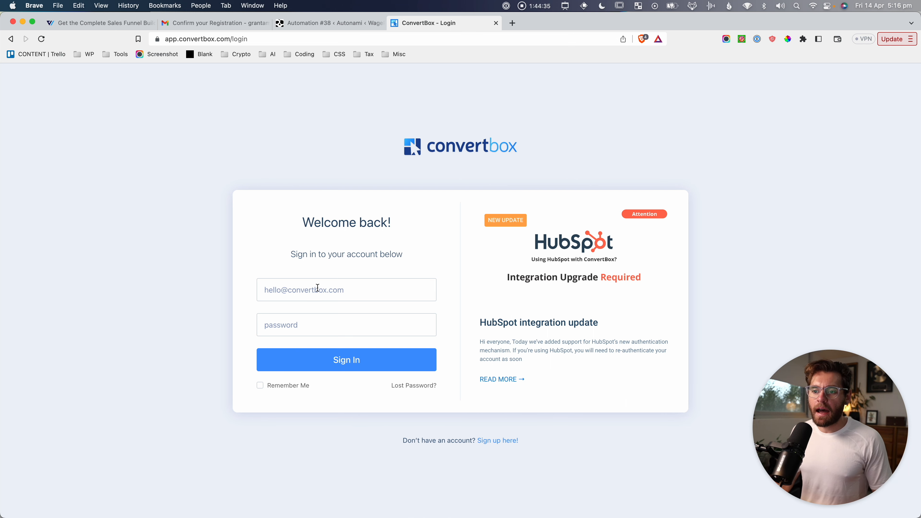
{"action": "left_click", "coordinate": [250, 236]}
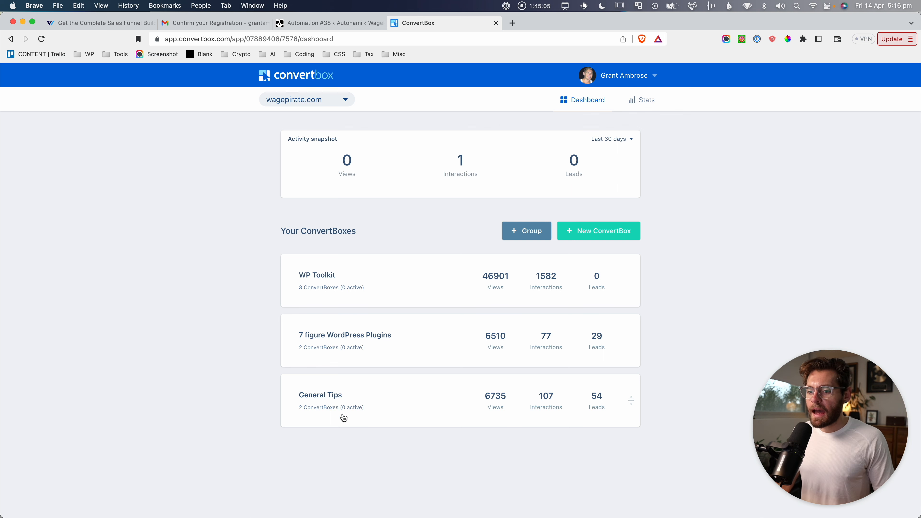
Open the General Tips group's FullScreen box in the editor and select its signup form.
{"action": "left_click", "coordinate": [376, 388]}
{"action": "scroll", "coordinate": [340, 435], "scroll_direction": "down", "scroll_amount": 2}
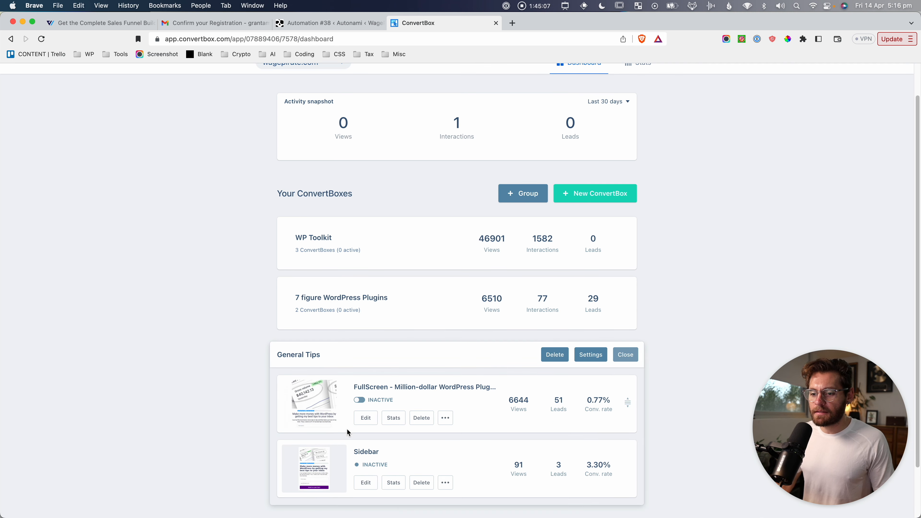
{"action": "left_click", "coordinate": [365, 418]}
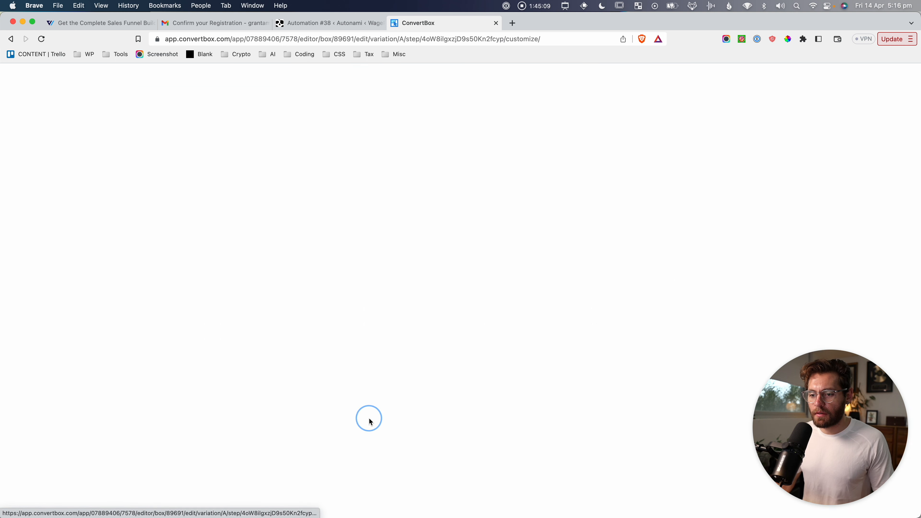
{"action": "left_click", "coordinate": [533, 328]}
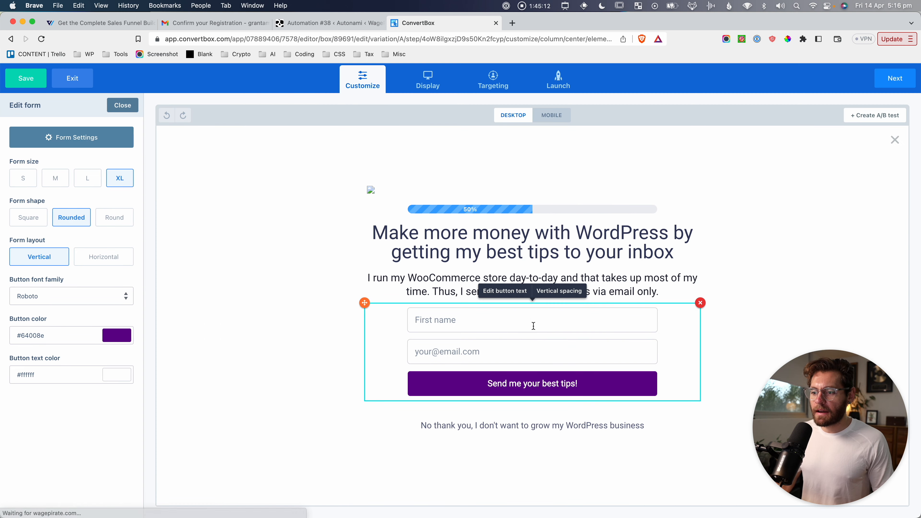
Delete the form's old webhook integration under Form Settings > Integrations and add a new integration.
{"action": "left_click", "coordinate": [100, 140]}
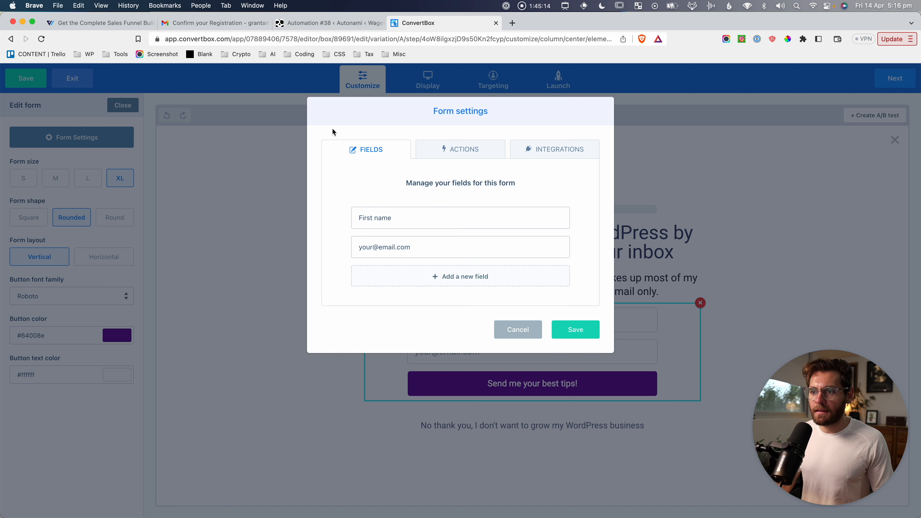
{"action": "left_click", "coordinate": [543, 150]}
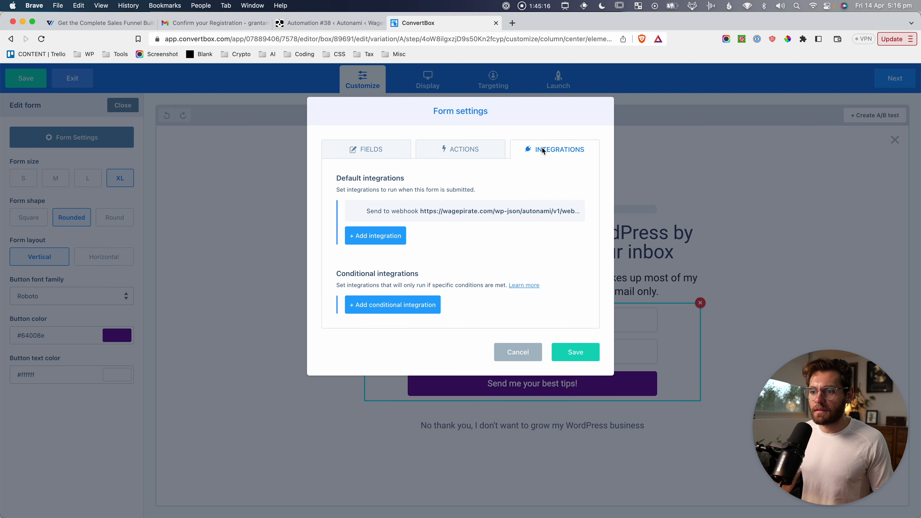
{"action": "mouse_move", "coordinate": [405, 209]}
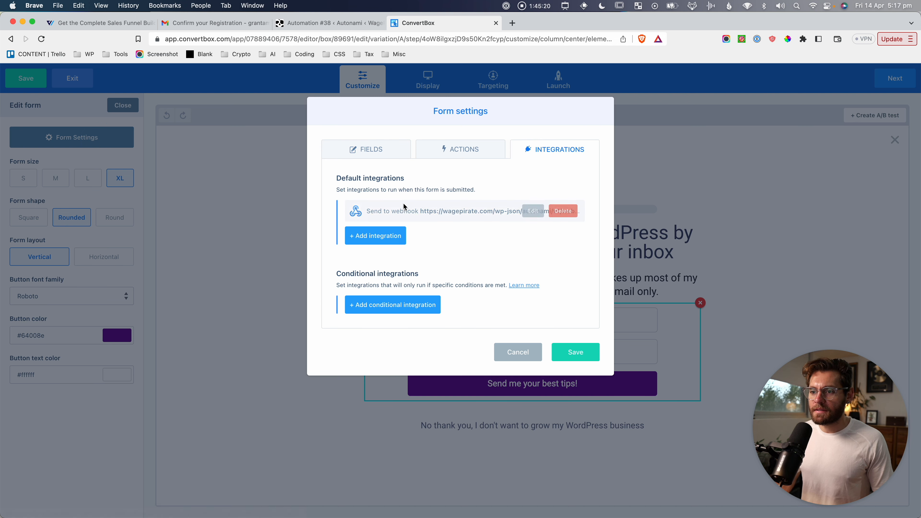
{"action": "left_click", "coordinate": [562, 211]}
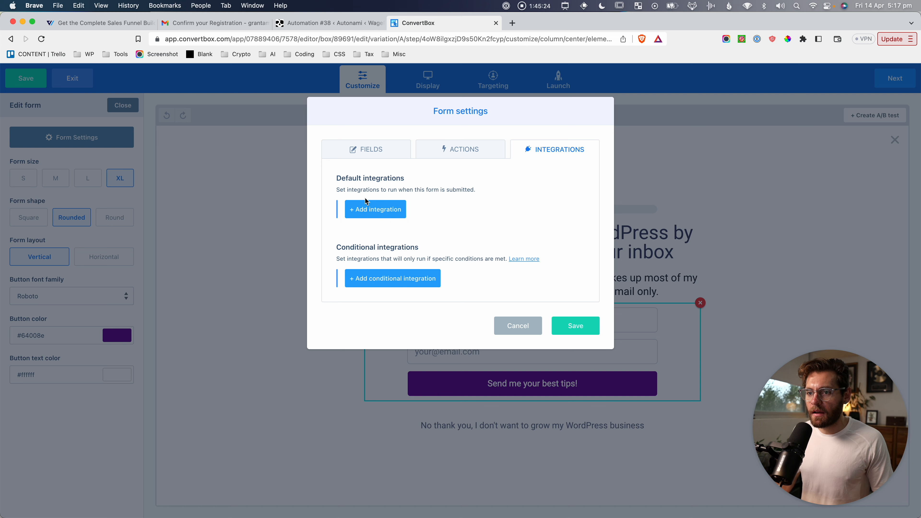
{"action": "left_click", "coordinate": [369, 209]}
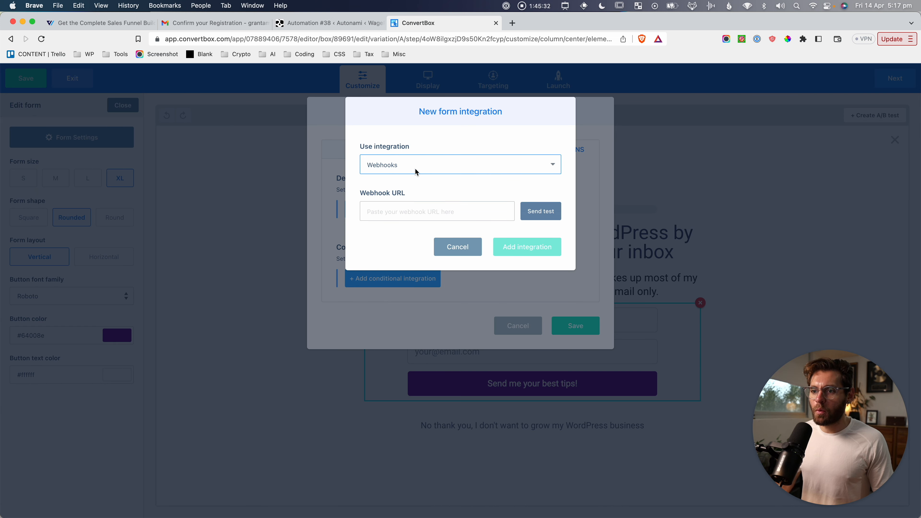
{"action": "left_click", "coordinate": [393, 209]}
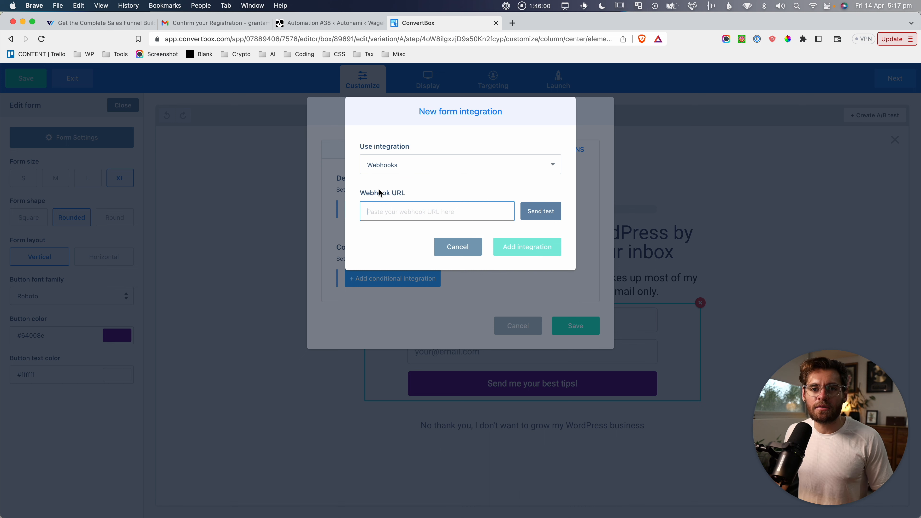
{"action": "key", "text": "super+shift+4"}
{"action": "left_click_drag", "start_coordinate": [352, 134], "coordinate": [582, 240]}
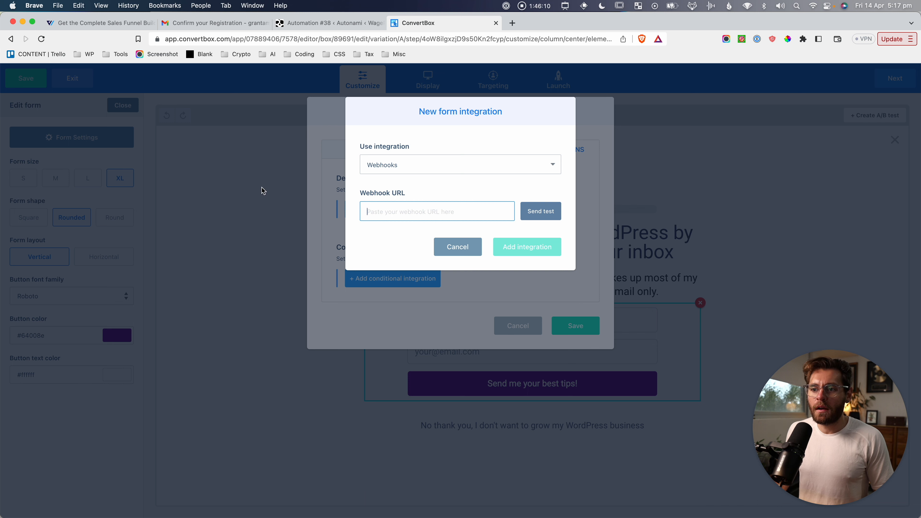
{"action": "left_click_drag", "start_coordinate": [17, 70], "coordinate": [787, 308]}
{"action": "key", "text": "super+shift+4"}
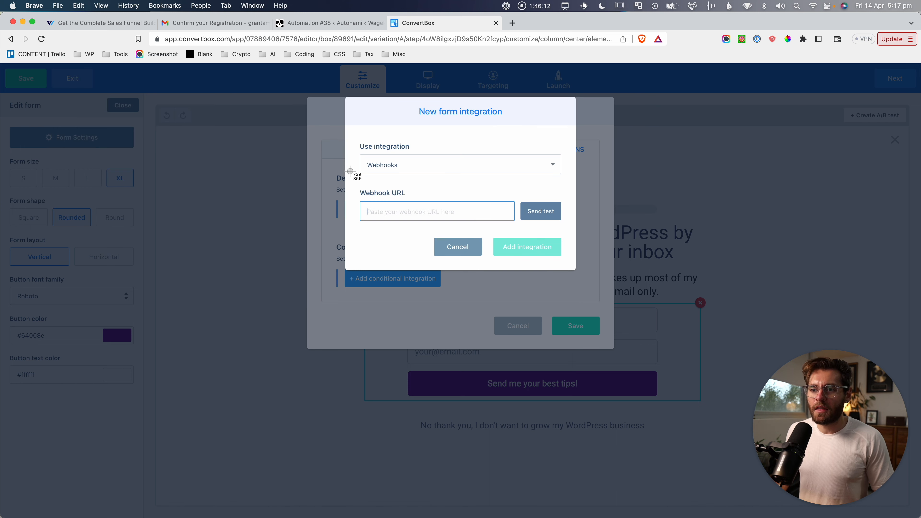
{"action": "left_click_drag", "start_coordinate": [348, 173], "coordinate": [586, 243]}
Paste the automation's Custom Webhook URL into ConvertBox's Webhook URL field and send a test.
{"action": "left_click", "coordinate": [328, 23]}
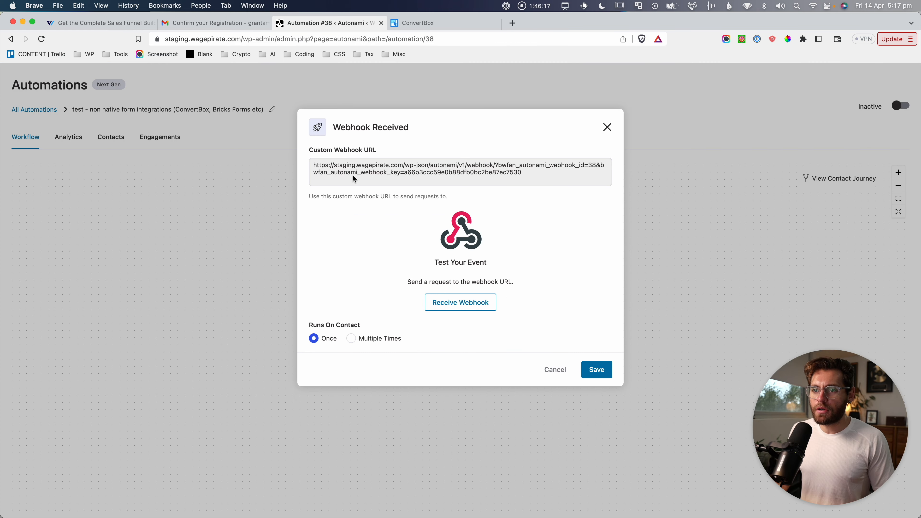
{"action": "left_click", "coordinate": [607, 128]}
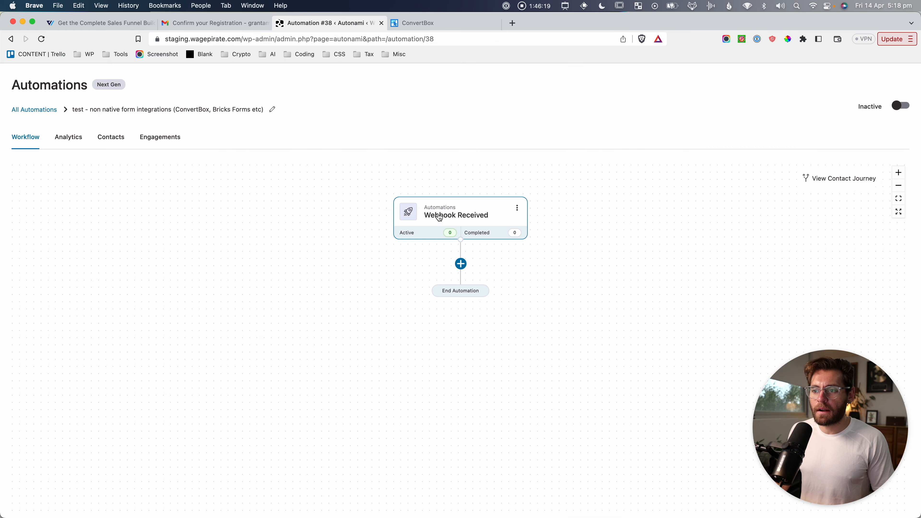
{"action": "left_click", "coordinate": [459, 216]}
{"action": "left_click_drag", "start_coordinate": [522, 173], "coordinate": [312, 164]}
{"action": "key", "text": "super+c"}
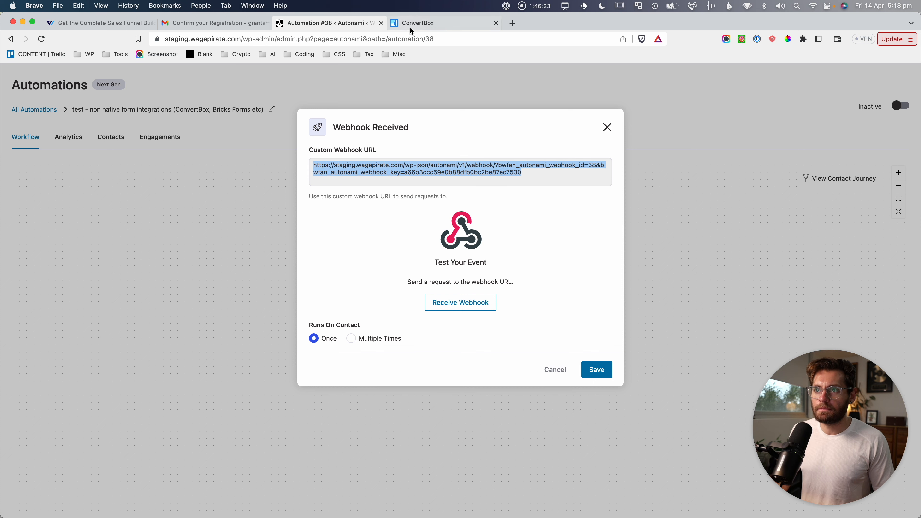
{"action": "left_click", "coordinate": [417, 23]}
{"action": "left_click", "coordinate": [430, 206]}
{"action": "key", "text": "super+v"}
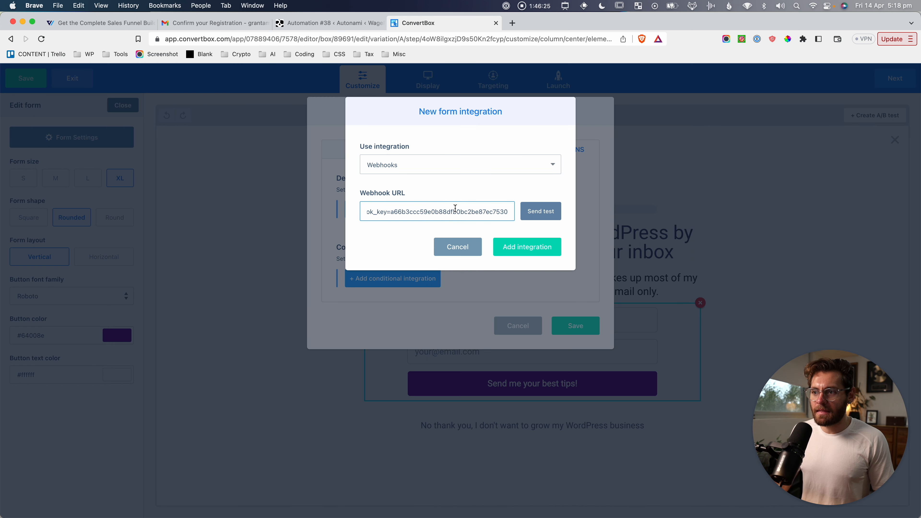
{"action": "left_click", "coordinate": [543, 214]}
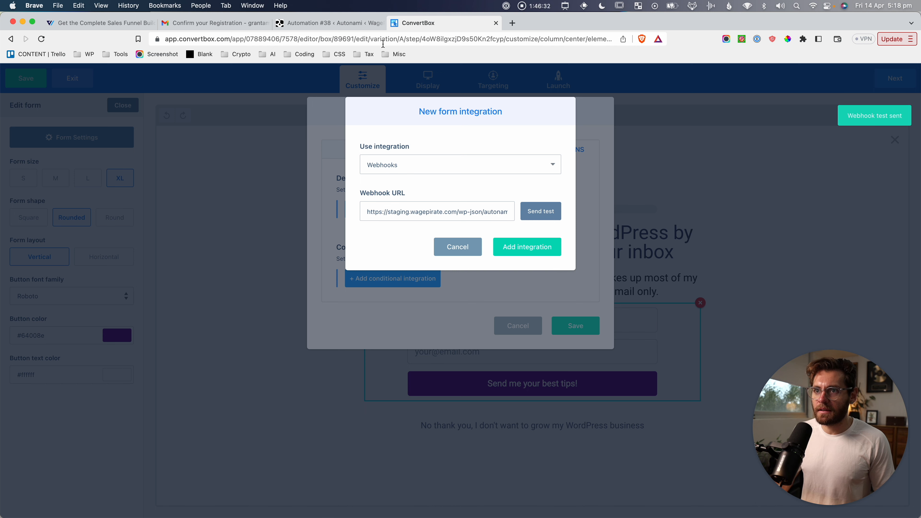
{"action": "left_click", "coordinate": [356, 26]}
Receive ConvertBox's test webhook data and capture the Data Found table.
{"action": "left_click", "coordinate": [462, 306]}
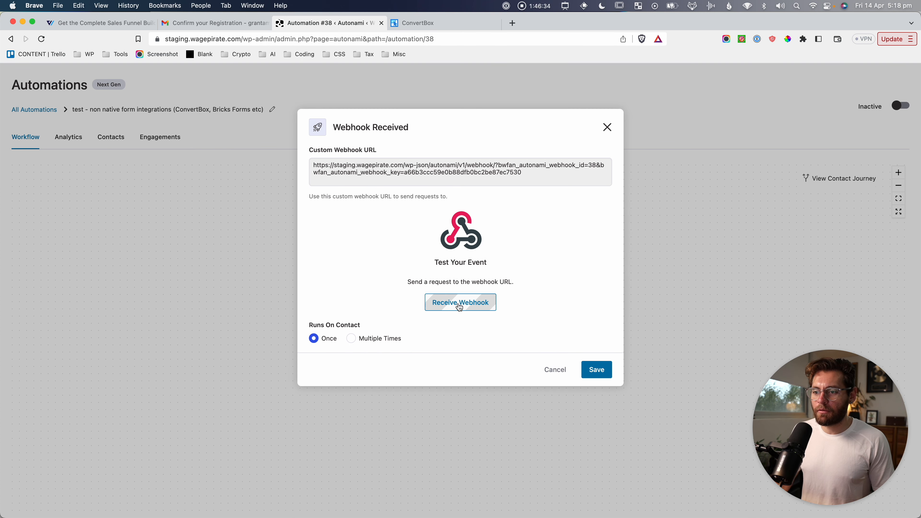
{"action": "key", "text": "super+shift+4"}
{"action": "left_click_drag", "start_coordinate": [305, 196], "coordinate": [525, 369]}
{"action": "left_click_drag", "start_coordinate": [413, 240], "coordinate": [424, 271]}
{"action": "left_click_drag", "start_coordinate": [487, 305], "coordinate": [424, 288]}
{"action": "left_click_drag", "start_coordinate": [471, 324], "coordinate": [405, 325]}
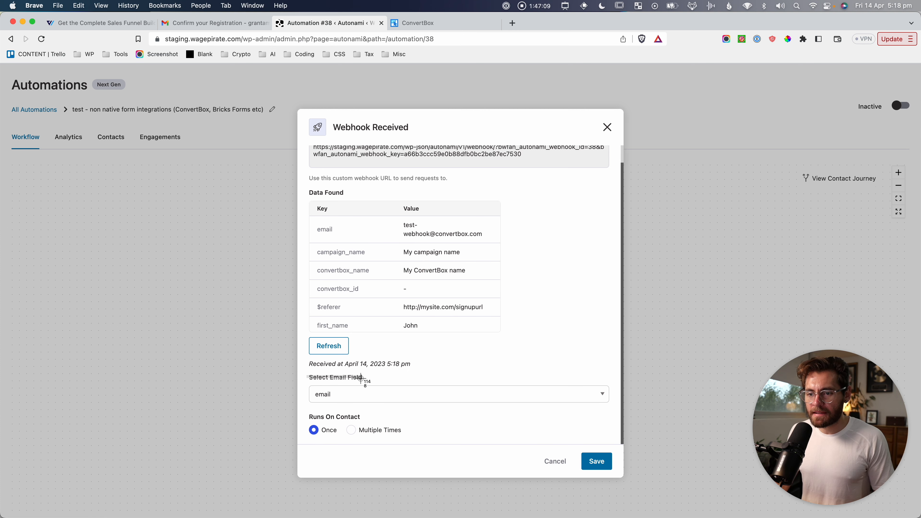
Keep email as the email field and save the Webhook Received trigger settings.
{"action": "left_click", "coordinate": [365, 394]}
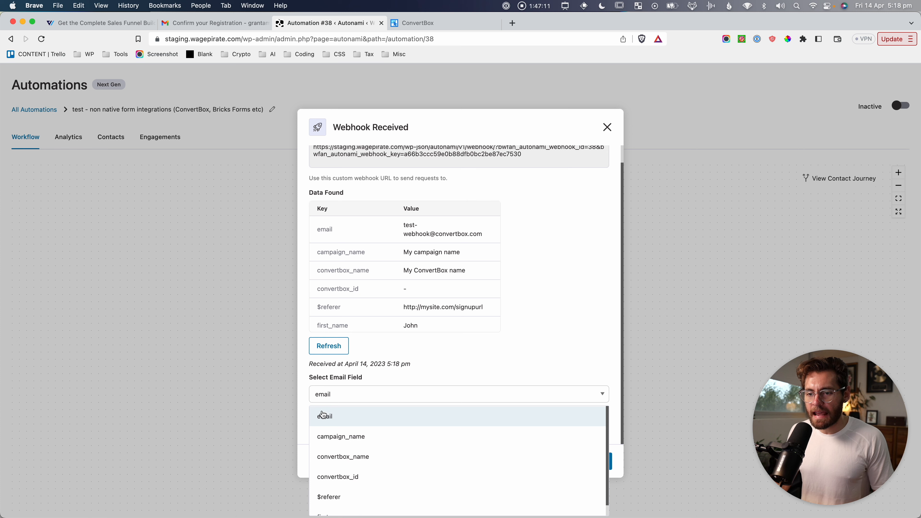
{"action": "key", "text": "super+shift+4"}
{"action": "left_click_drag", "start_coordinate": [311, 220], "coordinate": [505, 243]}
{"action": "left_click", "coordinate": [545, 310]}
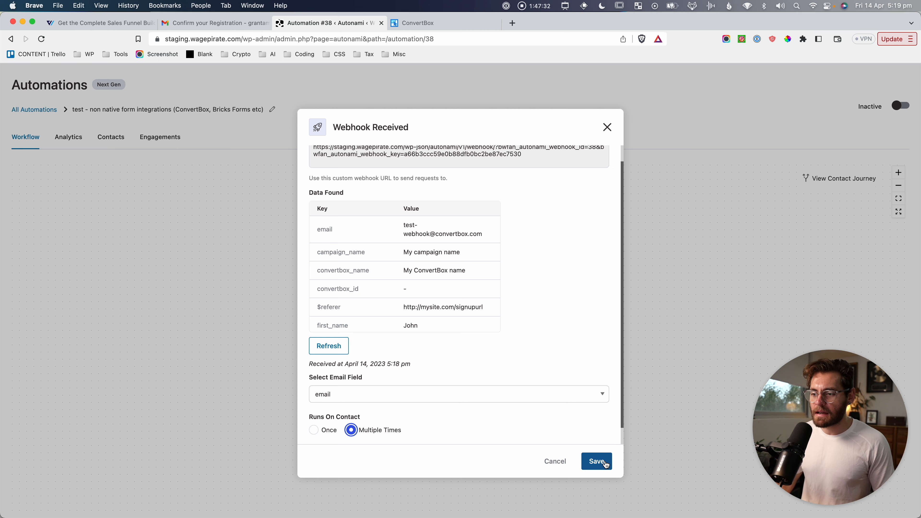
{"action": "left_click", "coordinate": [597, 461]}
{"action": "key", "text": "super+shift+4"}
{"action": "left_click_drag", "start_coordinate": [378, 177], "coordinate": [545, 247]}
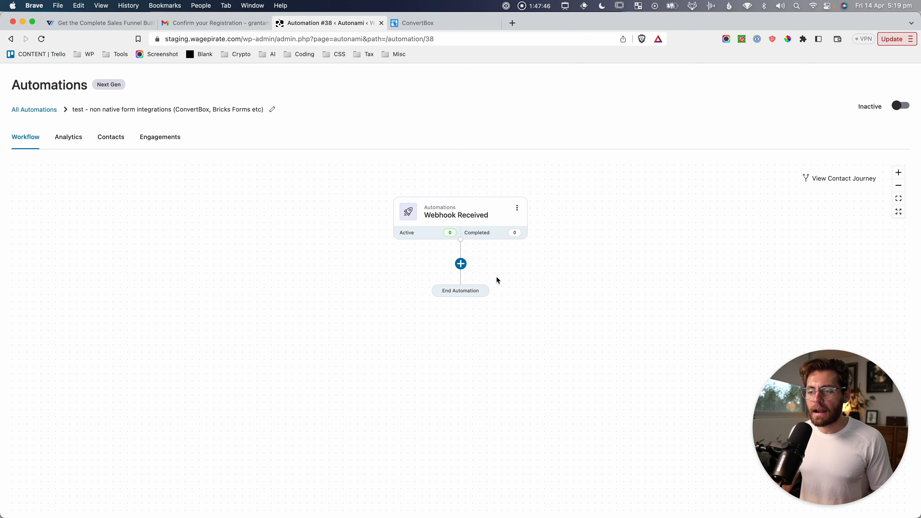
{"action": "left_click", "coordinate": [461, 265]}
Browse and capture the contact, WordPress, WooCommerce and CRM action categories.
{"action": "left_click", "coordinate": [428, 313]}
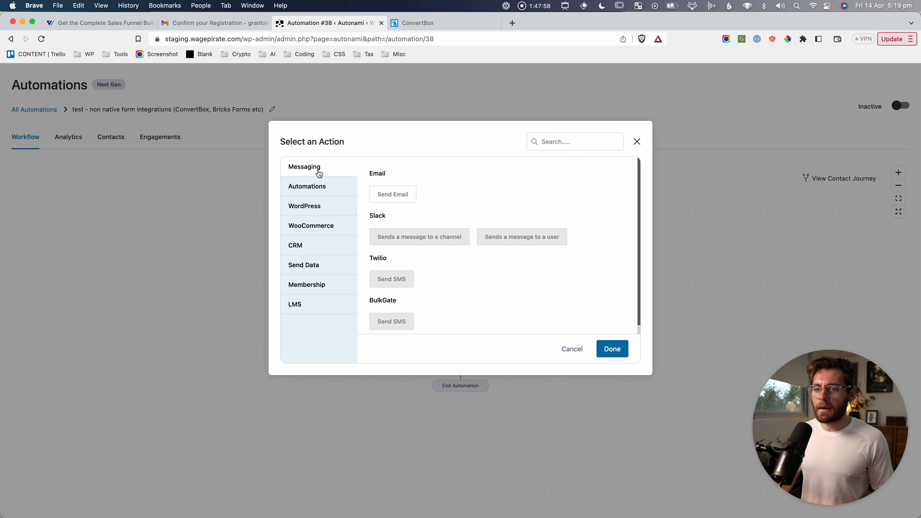
{"action": "left_click", "coordinate": [314, 186]}
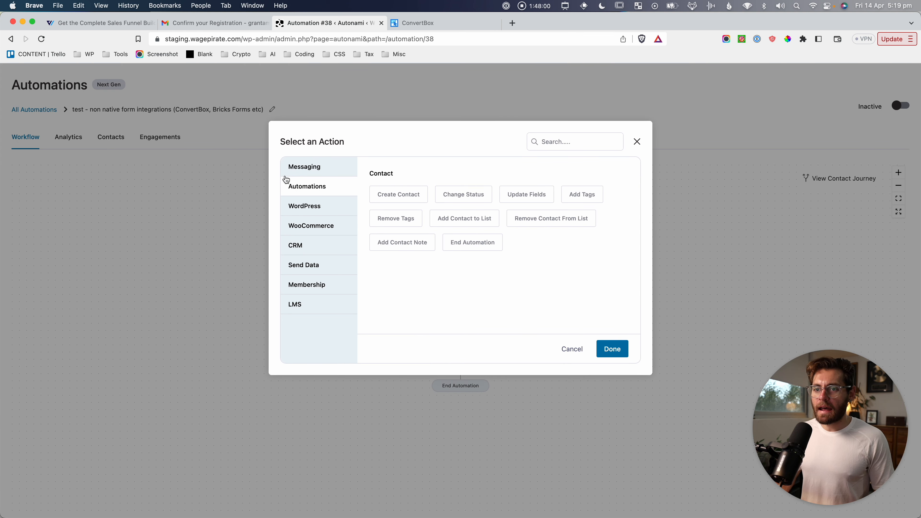
{"action": "key", "text": "super+shift+4"}
{"action": "left_click_drag", "start_coordinate": [275, 174], "coordinate": [613, 258]}
{"action": "left_click", "coordinate": [326, 210]}
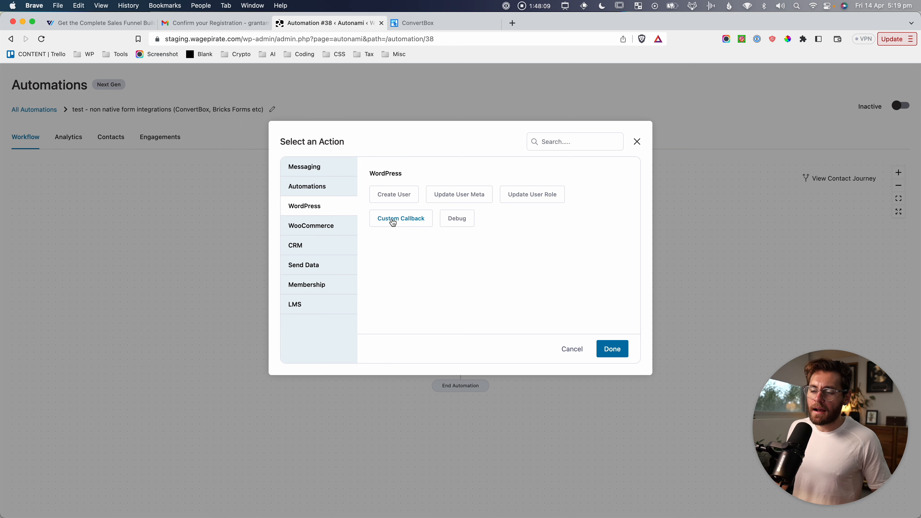
{"action": "left_click", "coordinate": [343, 222]}
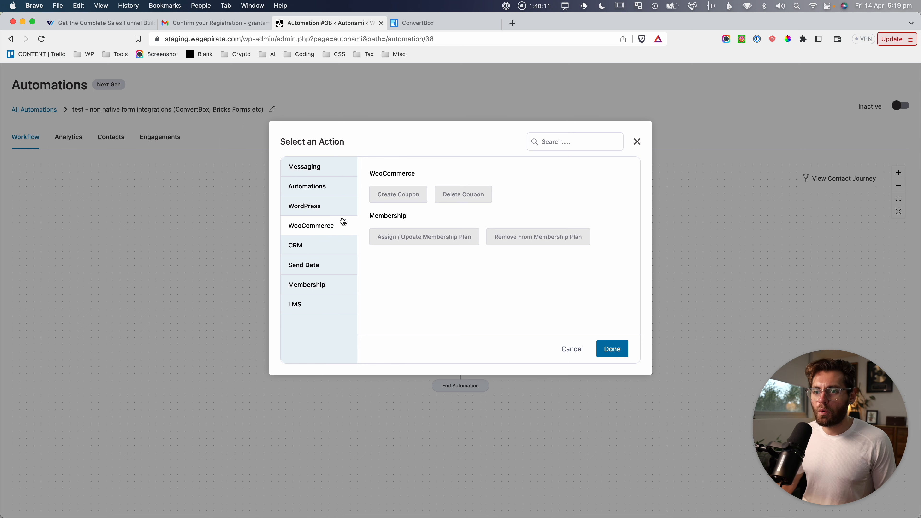
{"action": "left_click_drag", "start_coordinate": [378, 162], "coordinate": [565, 266]}
{"action": "left_click", "coordinate": [301, 249]}
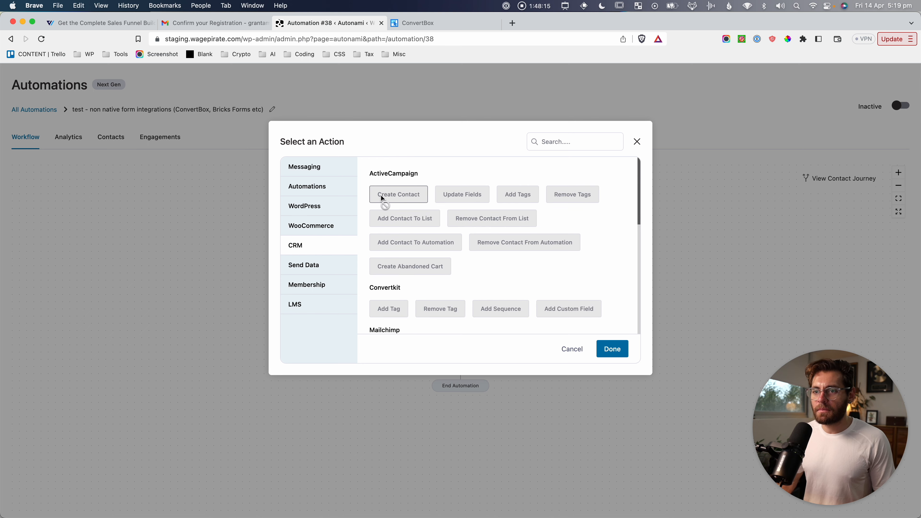
{"action": "key", "text": "super+shift+4"}
{"action": "left_click_drag", "start_coordinate": [364, 166], "coordinate": [612, 297]}
Capture the membership and LearnDash actions, then add the Update Fields contact action.
{"action": "left_click", "coordinate": [331, 267]}
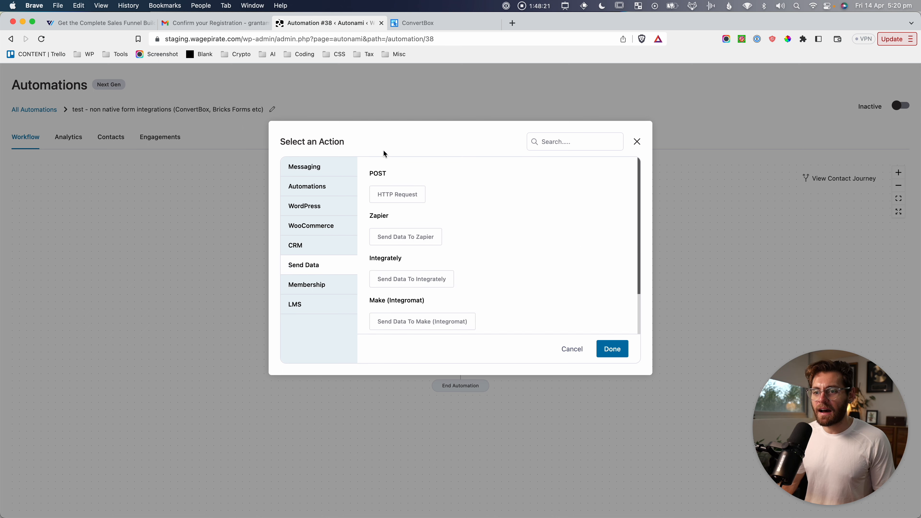
{"action": "left_click", "coordinate": [315, 290]}
{"action": "key", "text": "super+shift+4"}
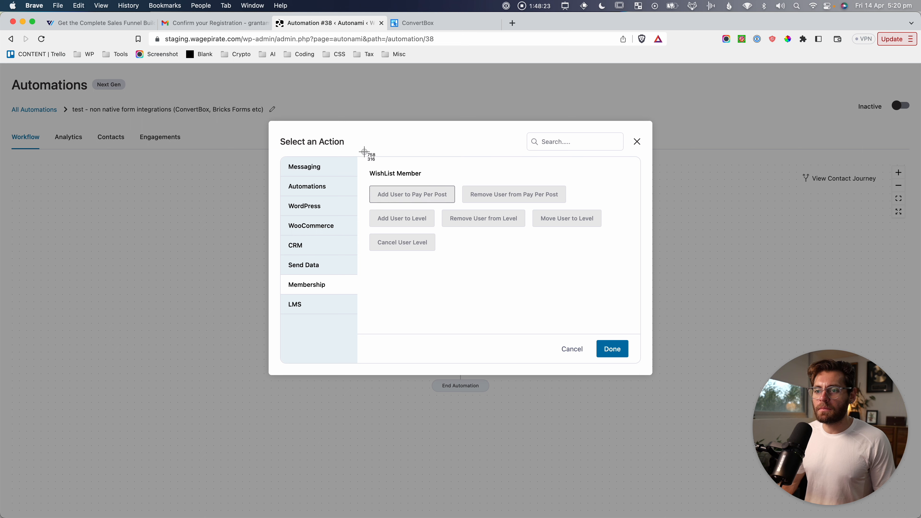
{"action": "left_click_drag", "start_coordinate": [364, 152], "coordinate": [621, 268]}
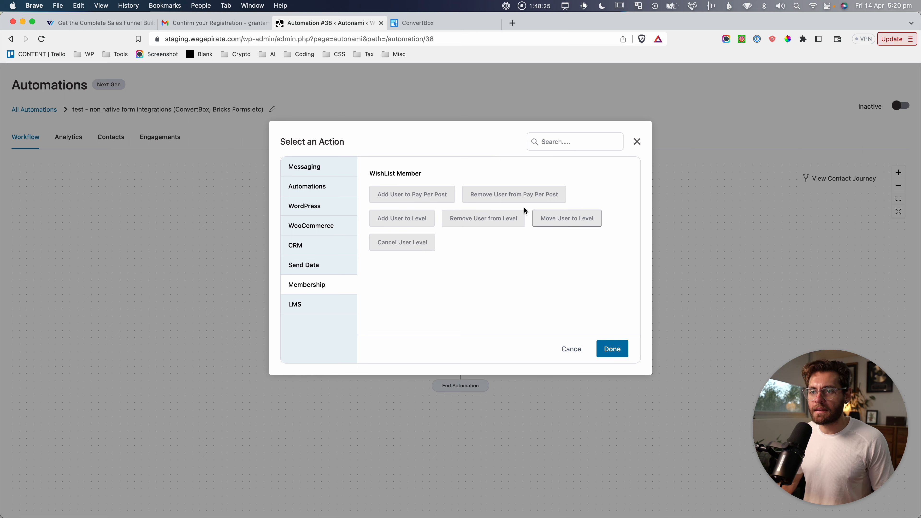
{"action": "left_click", "coordinate": [316, 304]}
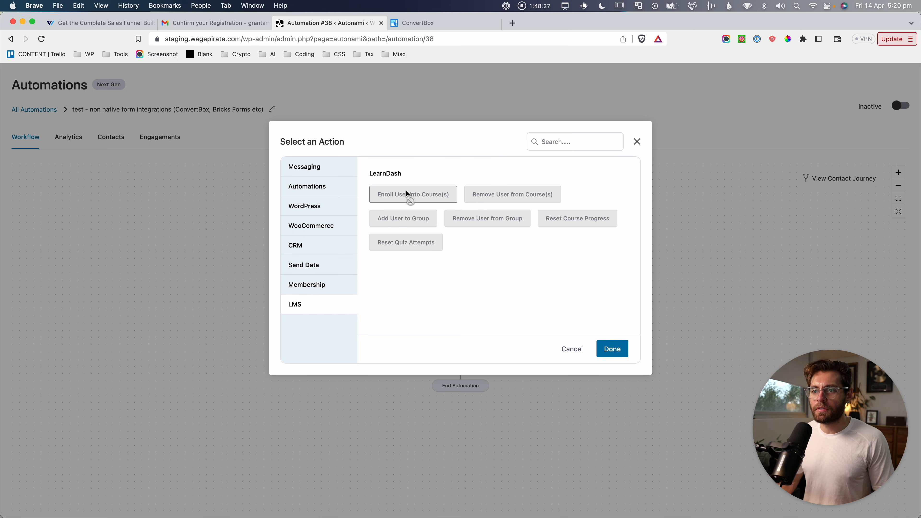
{"action": "key", "text": "super+shift+4"}
{"action": "left_click_drag", "start_coordinate": [364, 157], "coordinate": [631, 257]}
{"action": "left_click", "coordinate": [305, 166]}
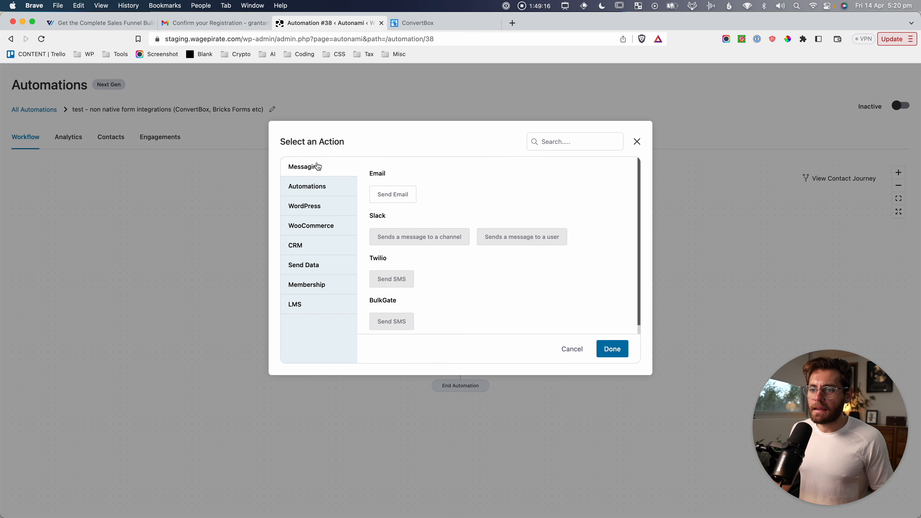
{"action": "left_click", "coordinate": [315, 185]}
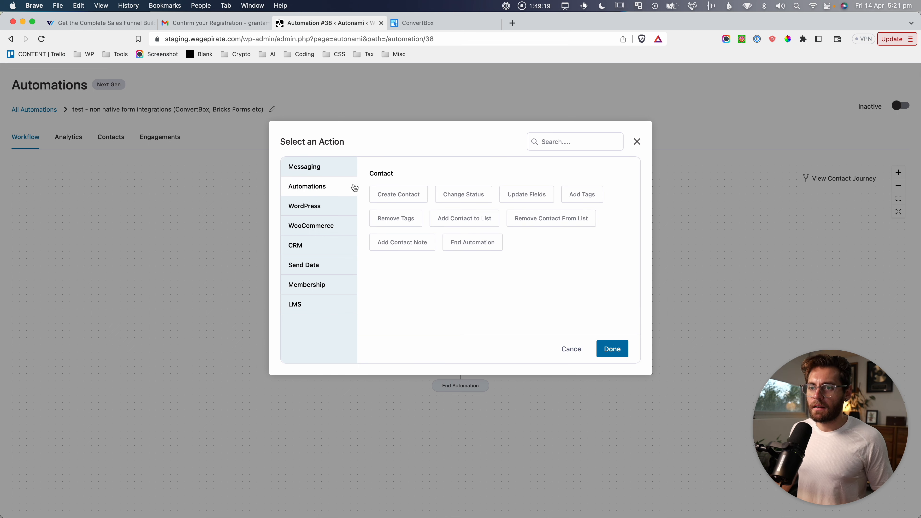
{"action": "left_click", "coordinate": [534, 196]}
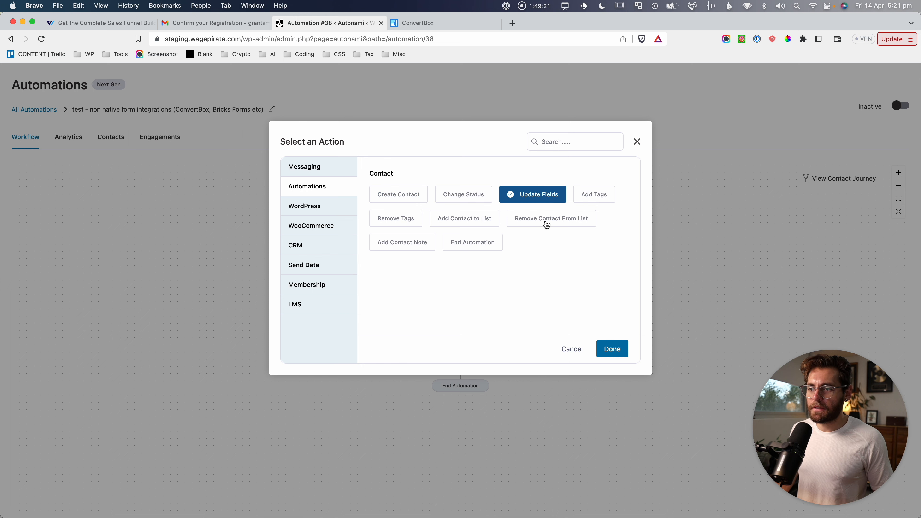
{"action": "left_click", "coordinate": [612, 348]}
Make Update Fields skip blank values and add a new First Name field row.
{"action": "left_click_drag", "start_coordinate": [298, 198], "coordinate": [472, 198]}
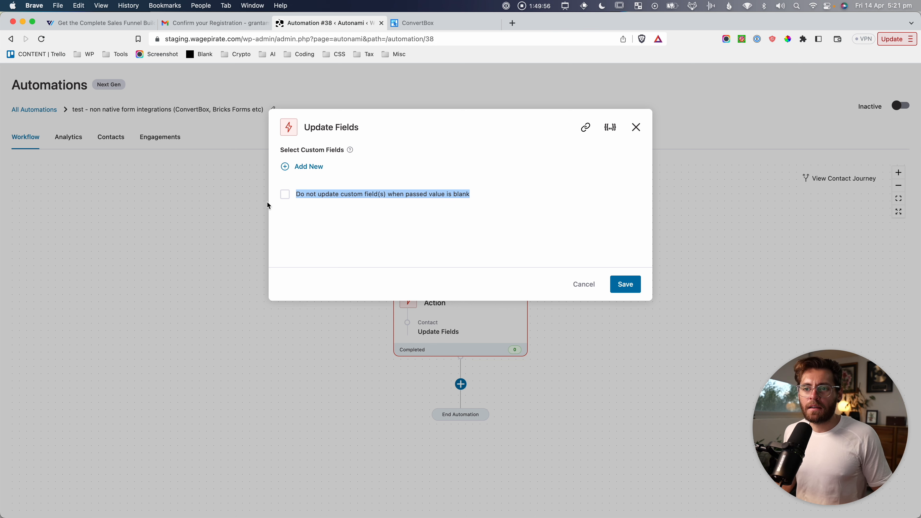
{"action": "left_click", "coordinate": [285, 195]}
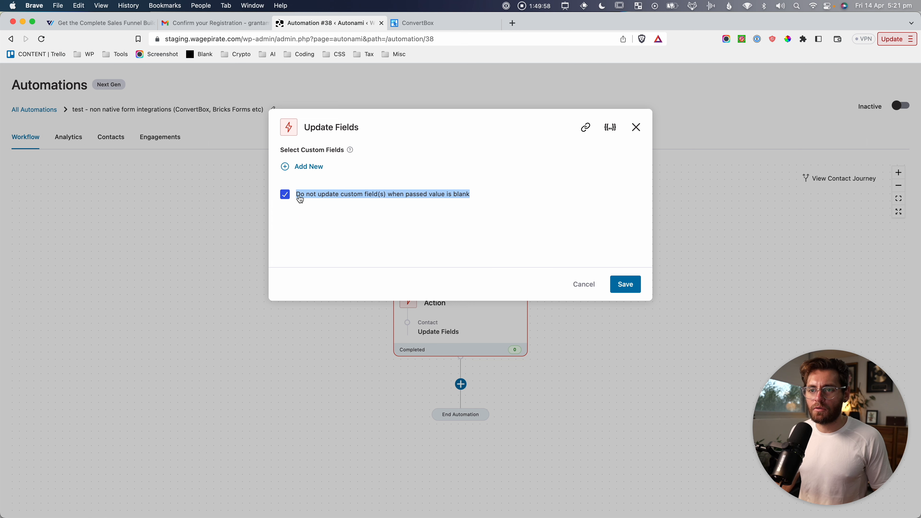
{"action": "left_click", "coordinate": [308, 168]}
{"action": "key", "text": "super+shift+4"}
{"action": "left_click_drag", "start_coordinate": [276, 140], "coordinate": [646, 192]}
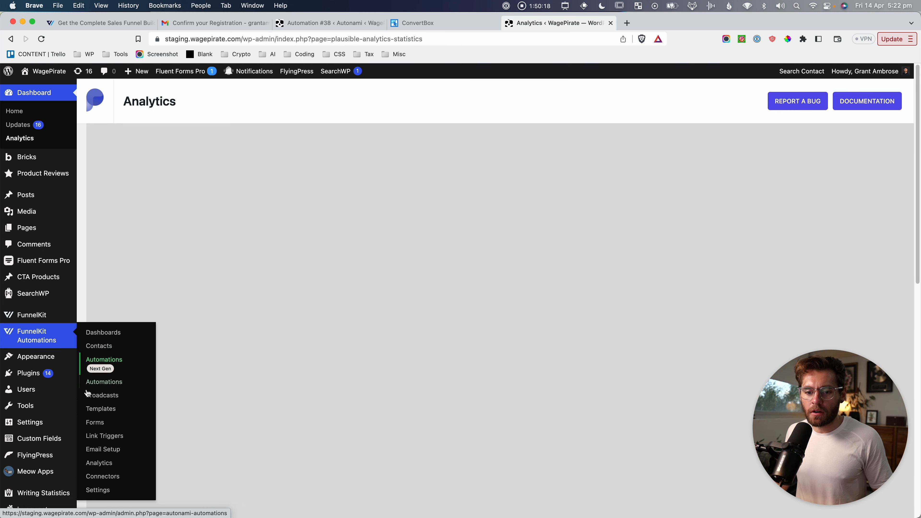
Link the form to FunnelKit Optin 'Optin Page - email course', advance to field mapping, return to Automation #38.
{"action": "left_click", "coordinate": [99, 423]}
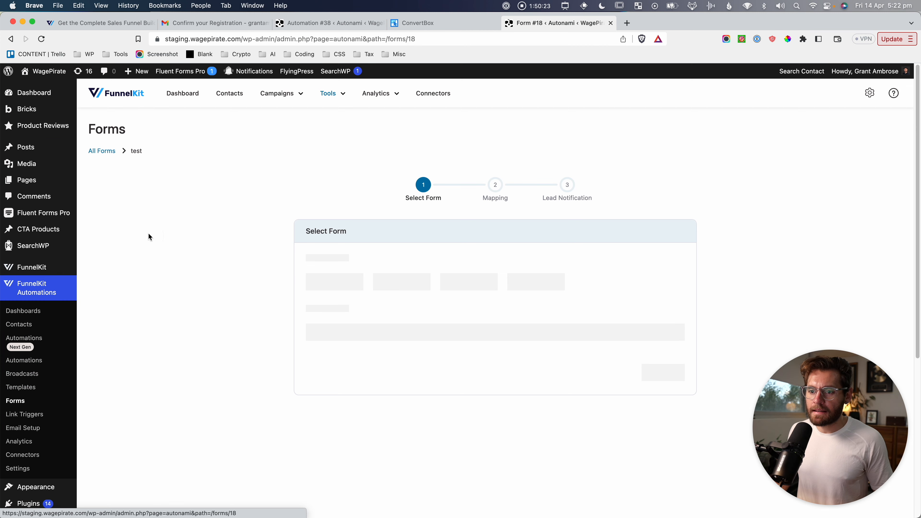
{"action": "left_click", "coordinate": [569, 288]}
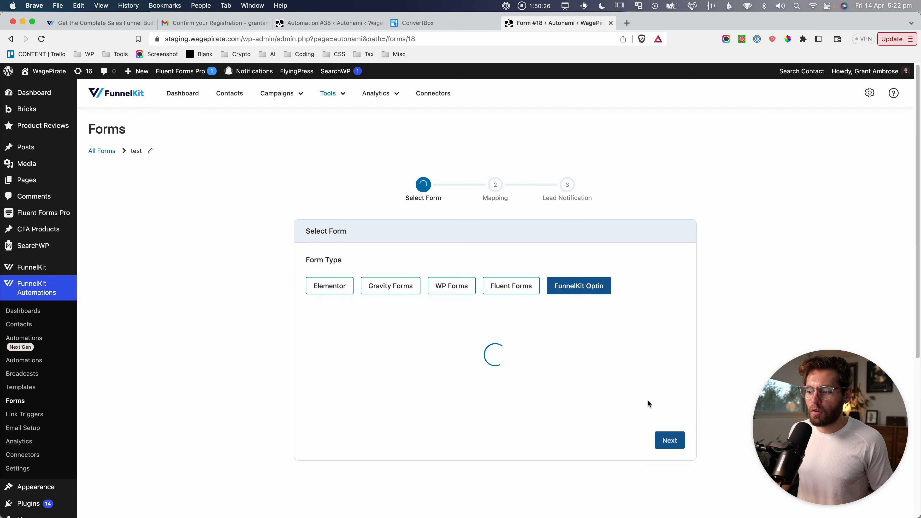
{"action": "left_click", "coordinate": [471, 341]}
{"action": "left_click", "coordinate": [372, 394]}
{"action": "left_click", "coordinate": [660, 396]}
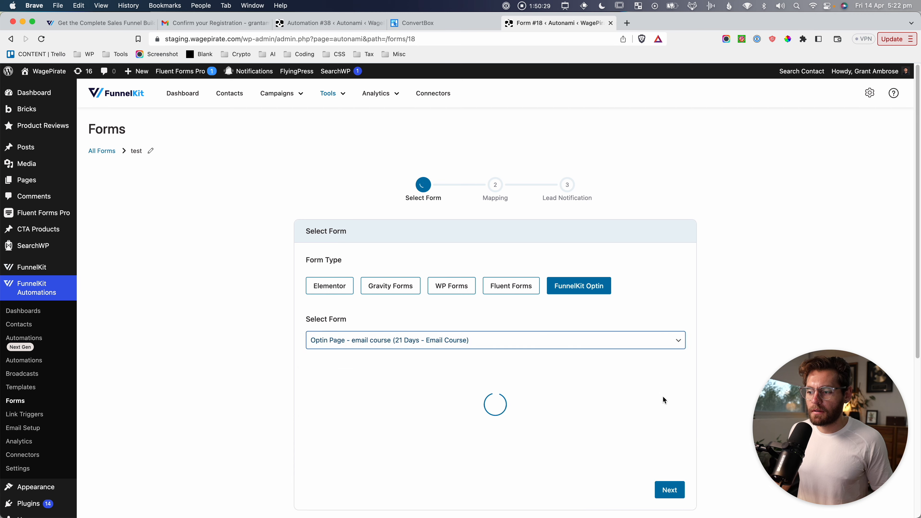
{"action": "key", "text": "super+shift+4"}
{"action": "left_click_drag", "start_coordinate": [480, 167], "coordinate": [513, 198]}
{"action": "key", "text": "super+shift+4"}
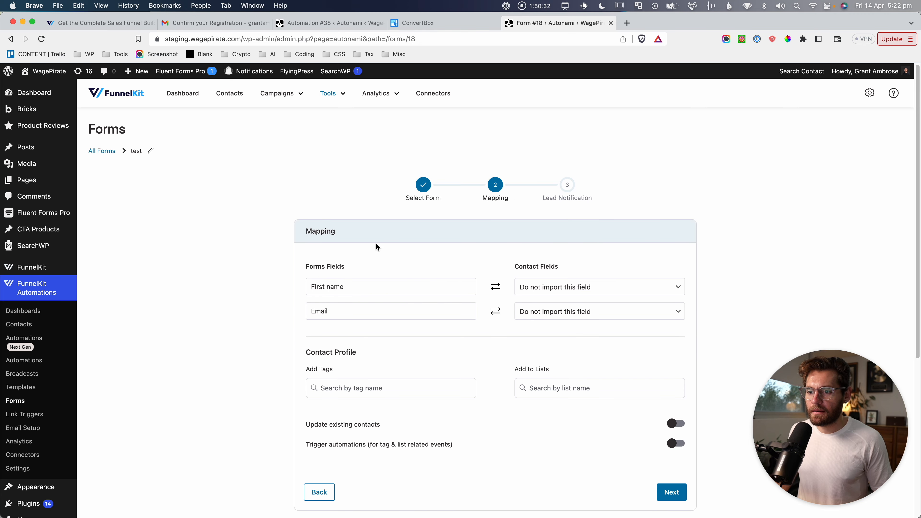
{"action": "left_click_drag", "start_coordinate": [304, 210], "coordinate": [594, 335]}
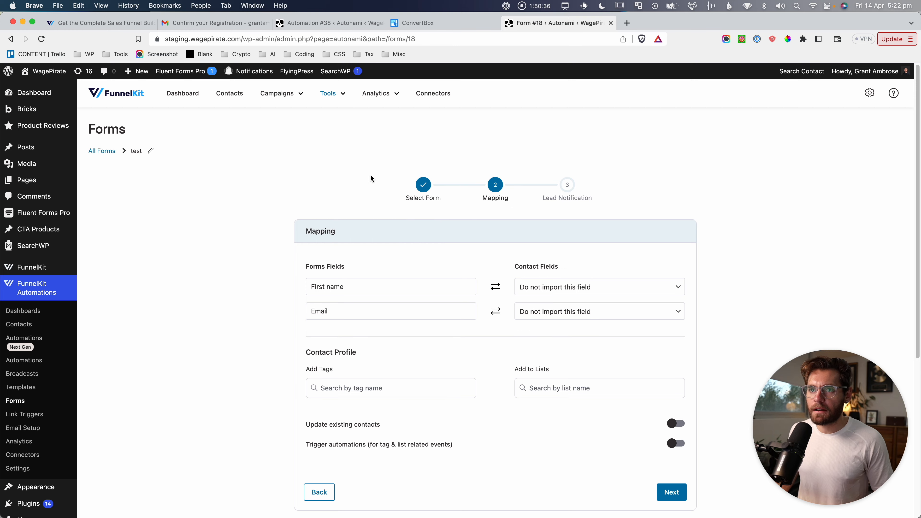
{"action": "left_click", "coordinate": [359, 22]}
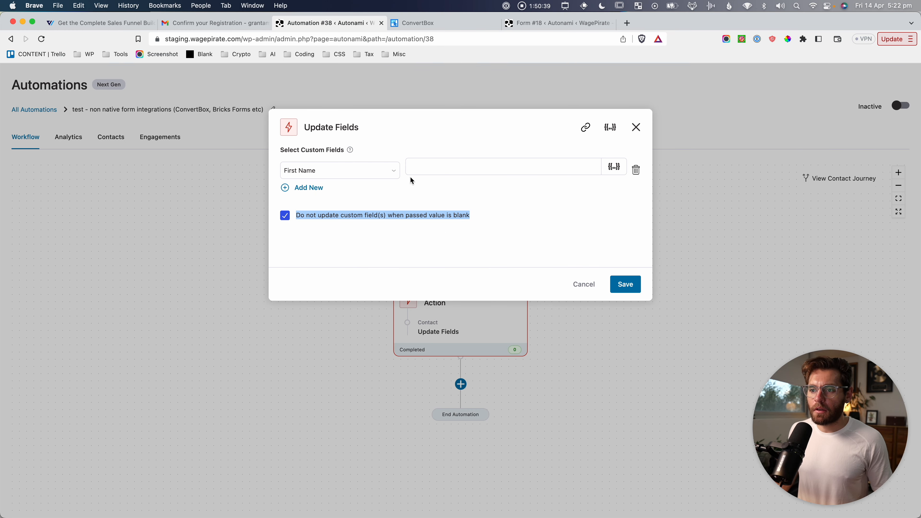
Set First Name to the merge tag {{wp_webhook_data field='first_name'}} and save the Update Fields step.
{"action": "left_click", "coordinate": [436, 168]}
{"action": "left_click", "coordinate": [614, 167]}
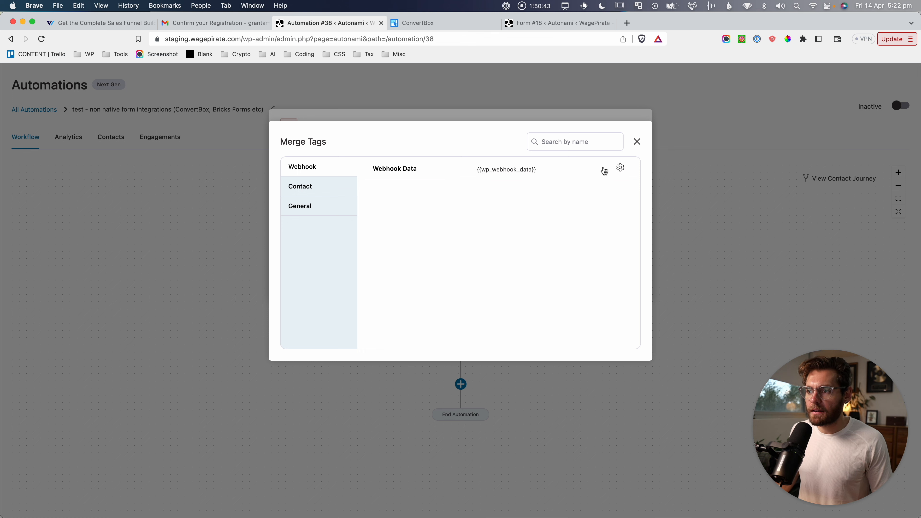
{"action": "left_click", "coordinate": [621, 167]}
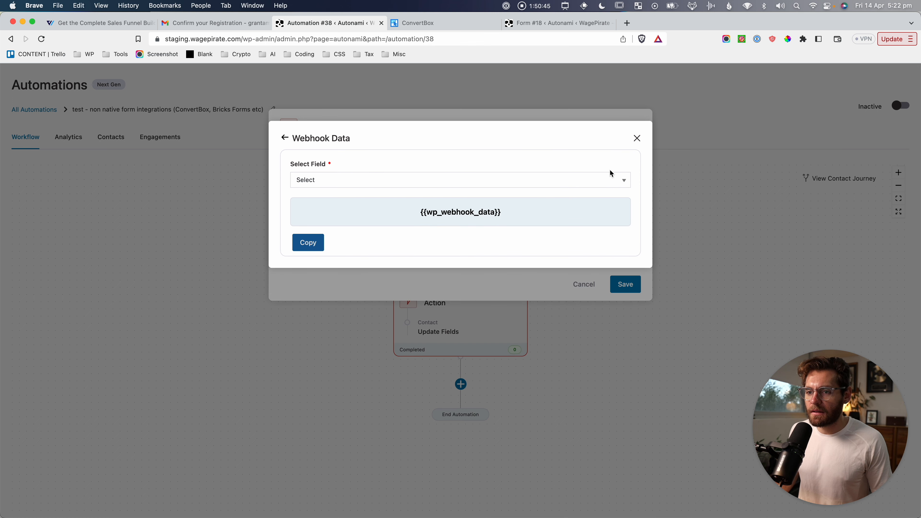
{"action": "left_click", "coordinate": [415, 186]}
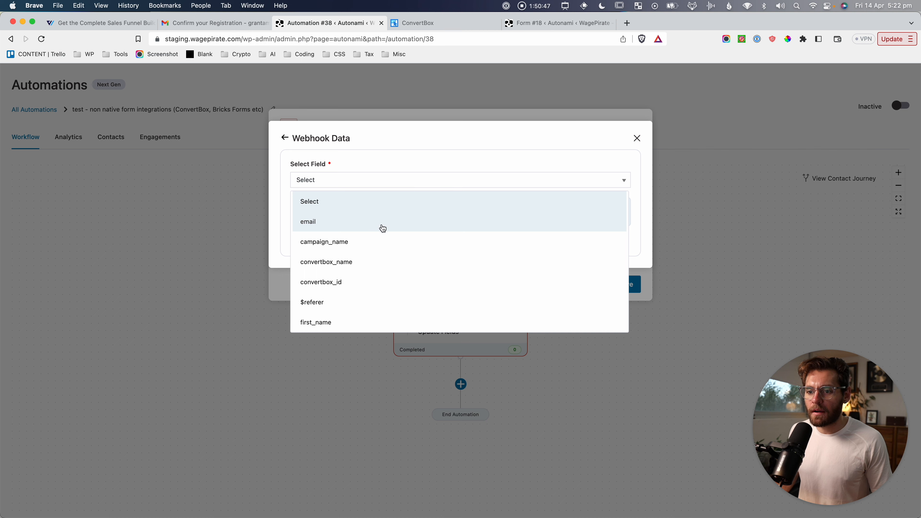
{"action": "left_click", "coordinate": [314, 323]}
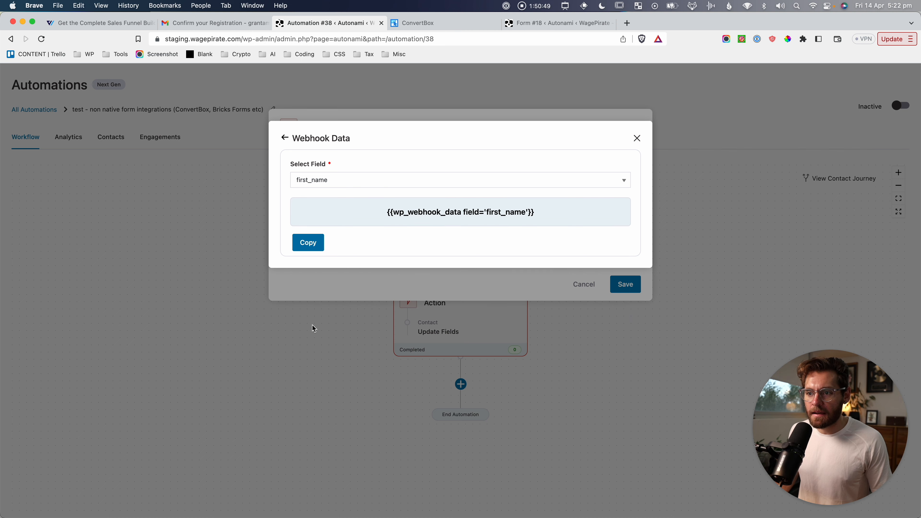
{"action": "left_click", "coordinate": [308, 244]}
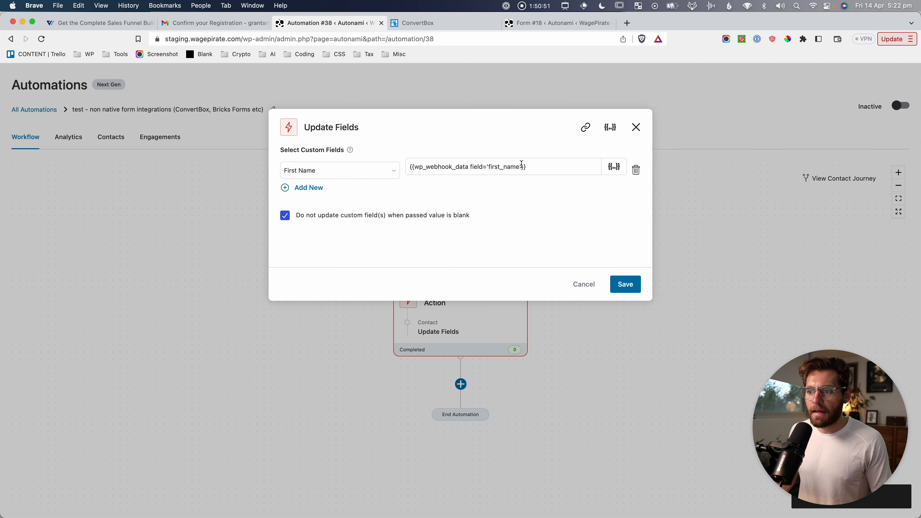
{"action": "left_click_drag", "start_coordinate": [521, 165], "coordinate": [539, 182]}
{"action": "left_click", "coordinate": [442, 161]}
{"action": "key", "text": "super+shift+4"}
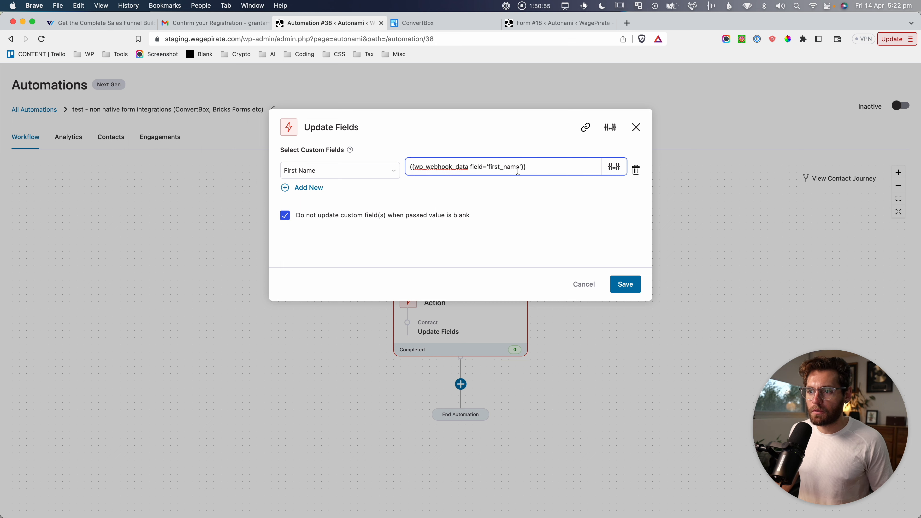
{"action": "key", "text": "super+shift+4"}
{"action": "left_click_drag", "start_coordinate": [278, 159], "coordinate": [330, 183]}
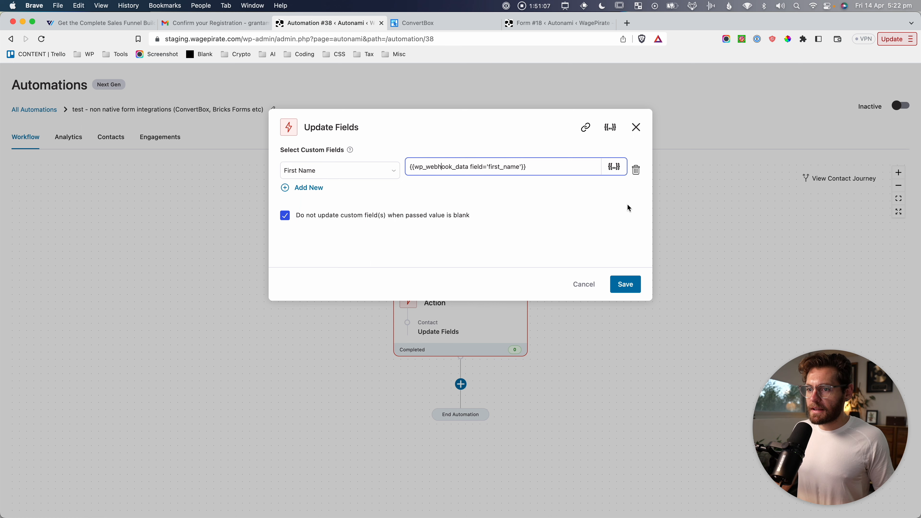
{"action": "left_click", "coordinate": [632, 287]}
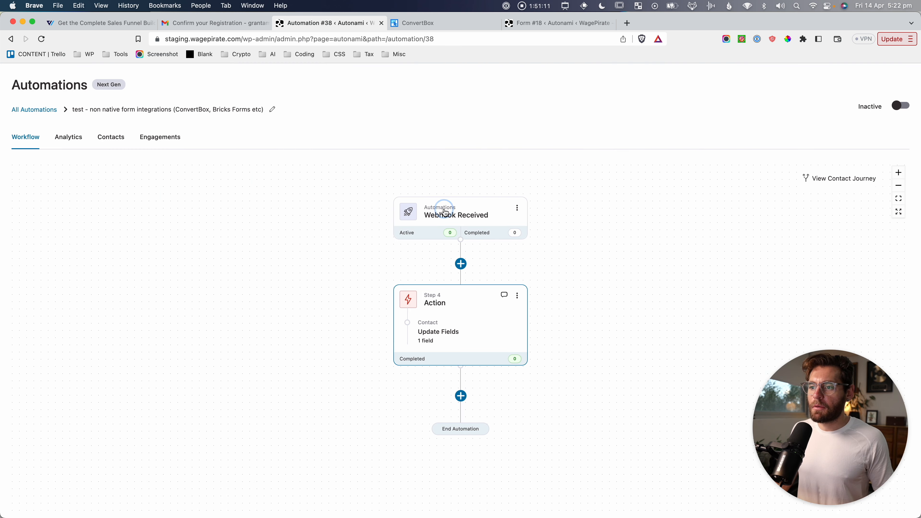
Inspect the webhook trigger's received data, including the $referer URL and ConvertBox name.
{"action": "left_click", "coordinate": [446, 212]}
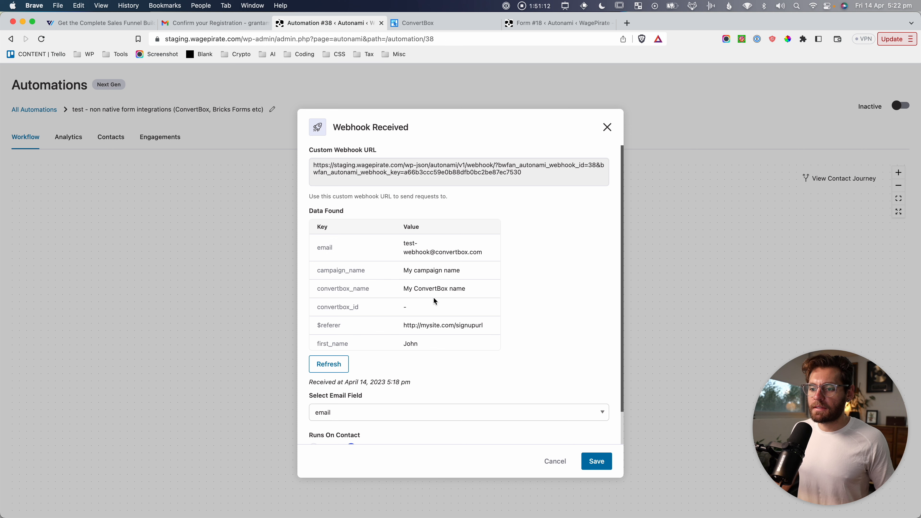
{"action": "key", "text": "super+shift+4"}
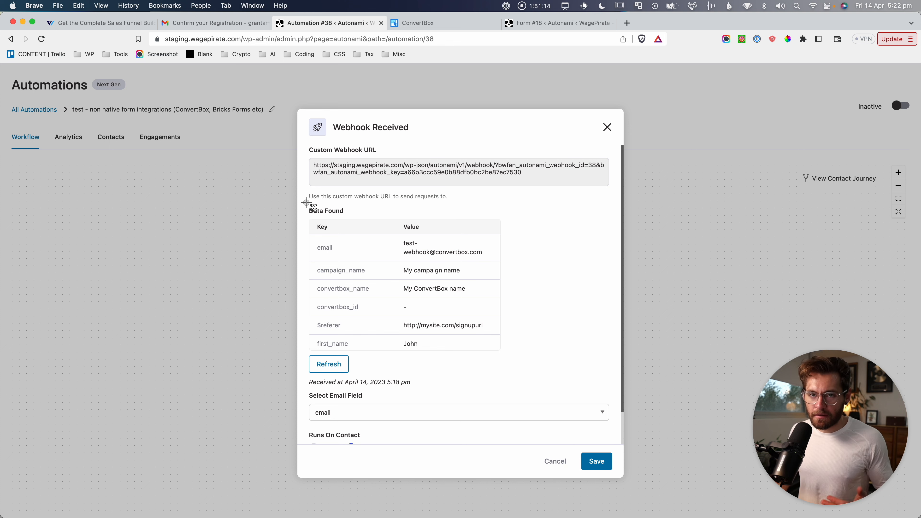
{"action": "left_click_drag", "start_coordinate": [306, 202], "coordinate": [512, 359]}
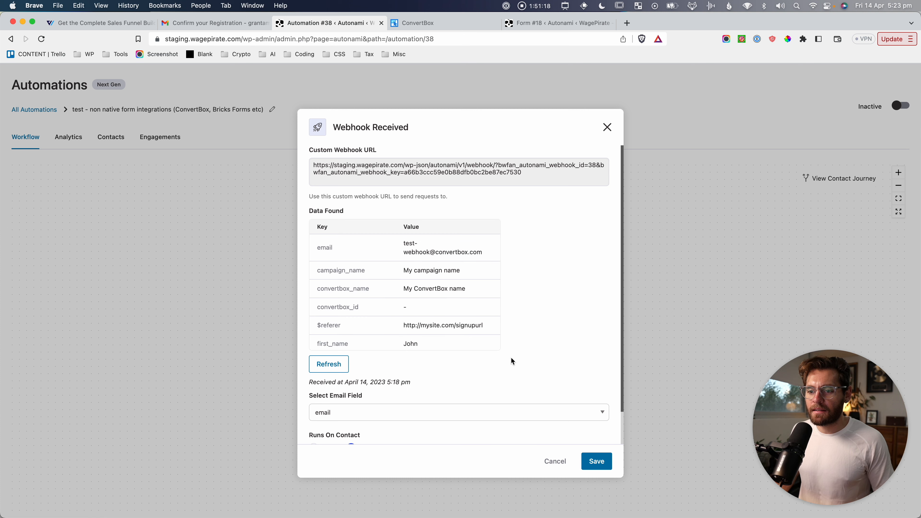
{"action": "double_click", "coordinate": [322, 323]}
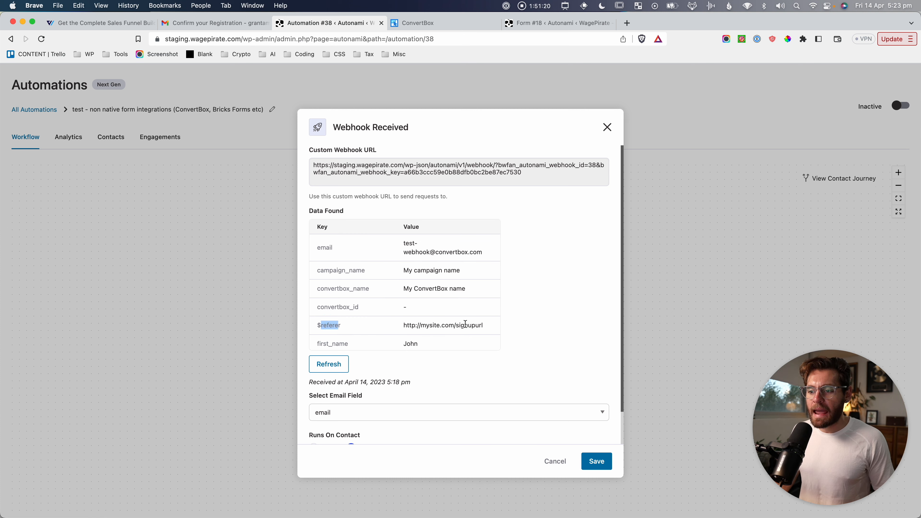
{"action": "left_click_drag", "start_coordinate": [482, 324], "coordinate": [407, 323]}
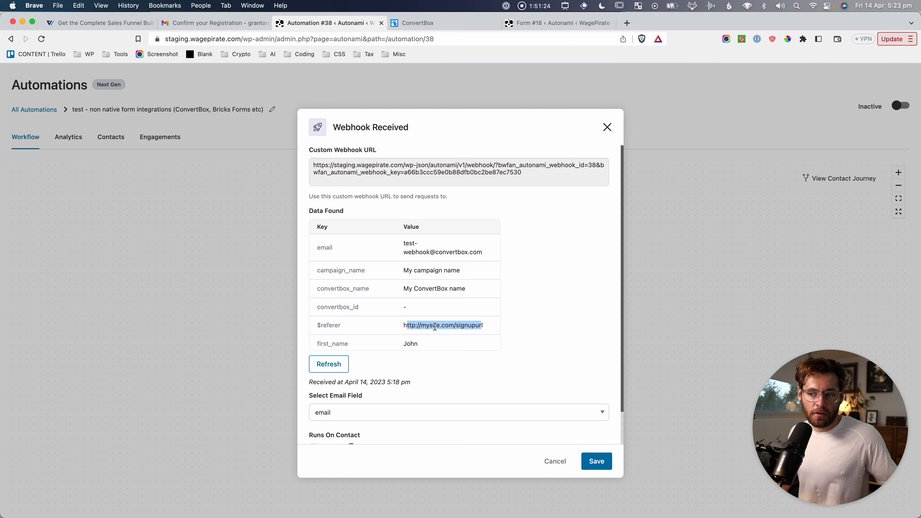
{"action": "left_click_drag", "start_coordinate": [460, 287], "coordinate": [402, 289]}
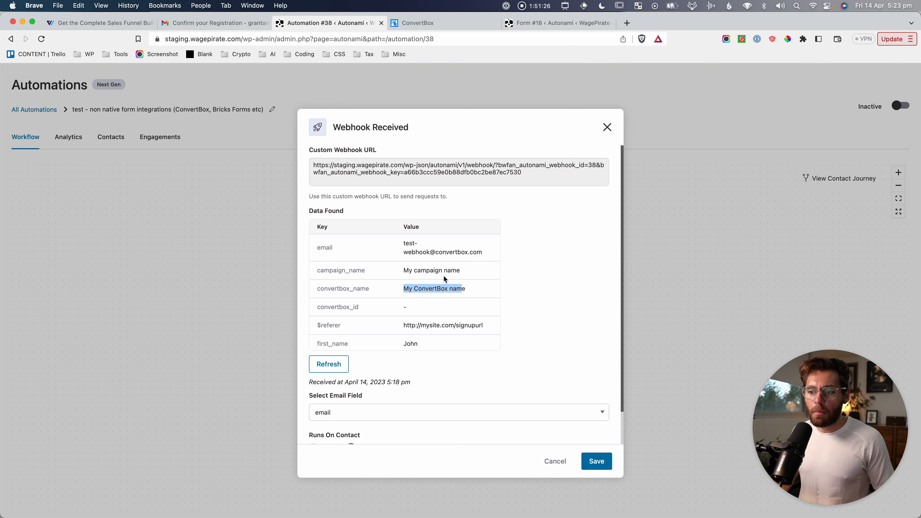
{"action": "left_click", "coordinate": [544, 253]}
{"action": "left_click", "coordinate": [607, 129]}
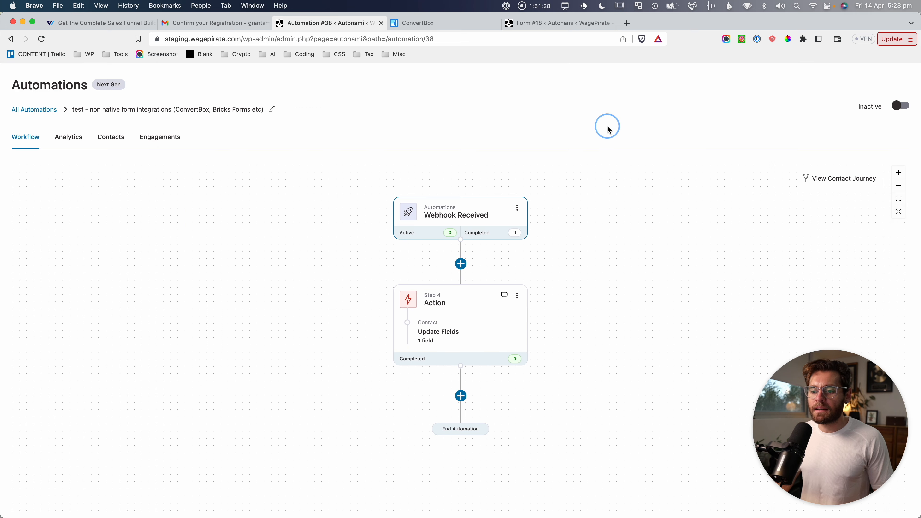
Capture the Webhook Received and Update Fields steps, then bring up the Add Step chooser below them.
{"action": "key", "text": "super+shift+4"}
{"action": "left_click_drag", "start_coordinate": [382, 177], "coordinate": [545, 253]}
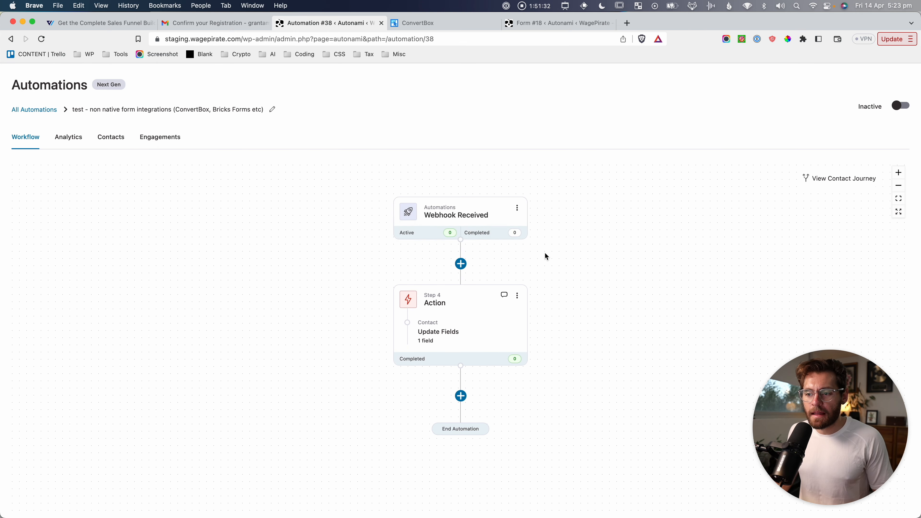
{"action": "key", "text": "super+shift+4"}
{"action": "left_click_drag", "start_coordinate": [377, 271], "coordinate": [542, 376]}
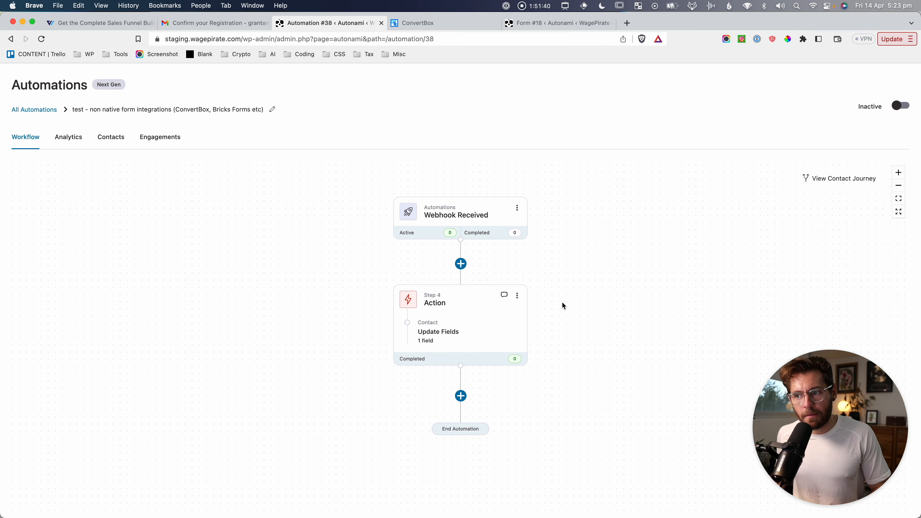
{"action": "key", "text": "super+shift+4"}
{"action": "left_click_drag", "start_coordinate": [372, 177], "coordinate": [546, 384]}
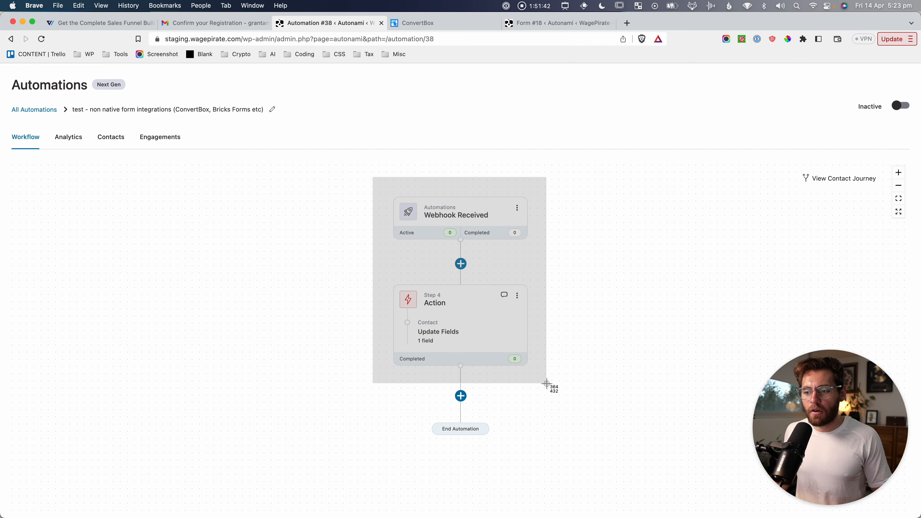
{"action": "left_click_drag", "start_coordinate": [546, 383], "coordinate": [546, 384]}
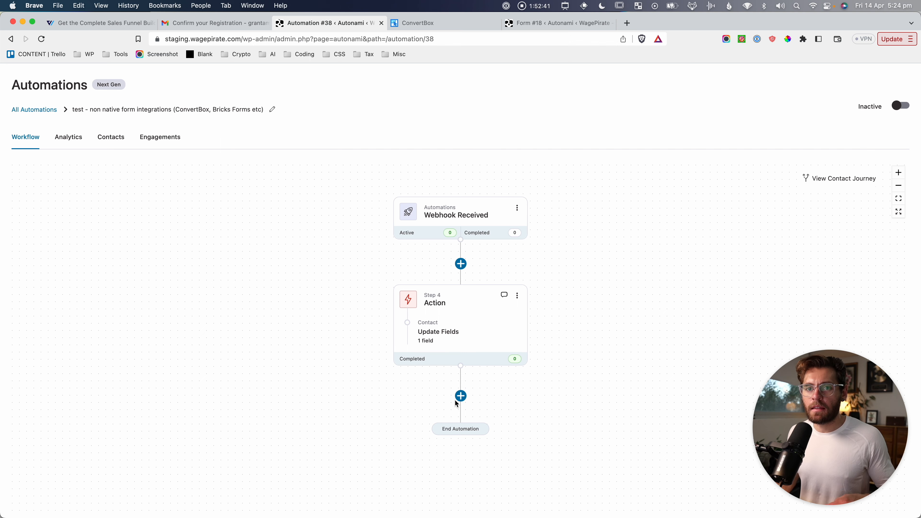
{"action": "left_click", "coordinate": [461, 396]}
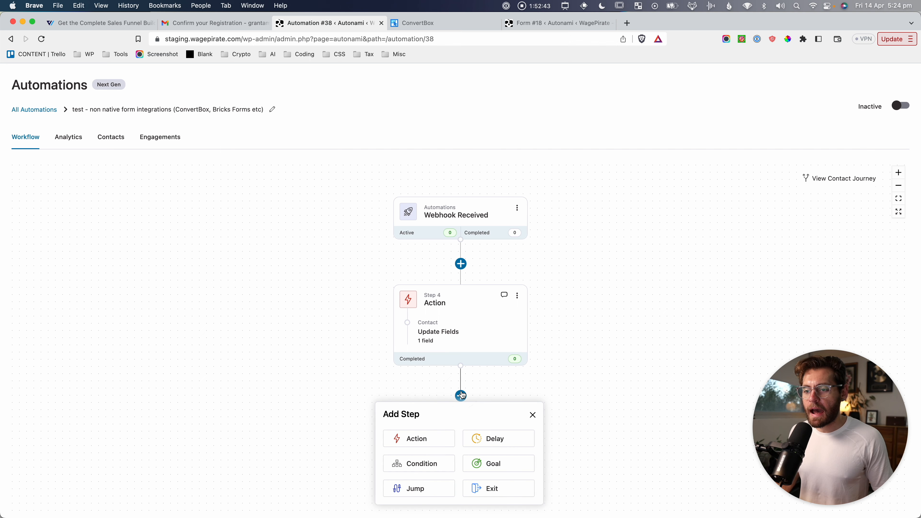
Add a Send Email action step to the workflow.
{"action": "left_click", "coordinate": [424, 439]}
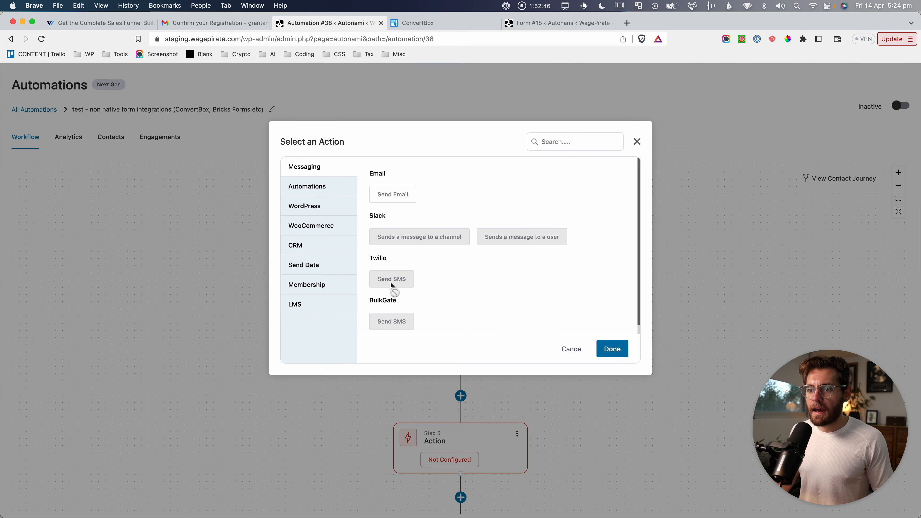
{"action": "left_click", "coordinate": [392, 196]}
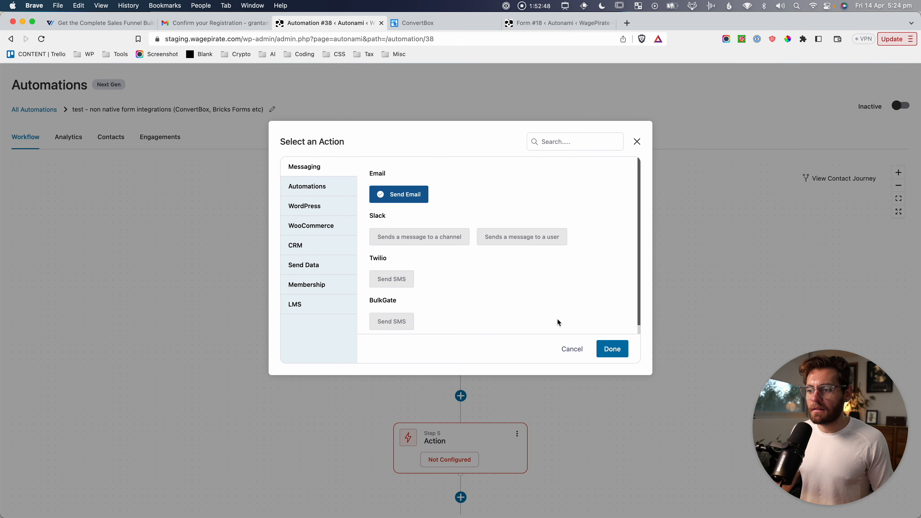
{"action": "left_click", "coordinate": [612, 349]}
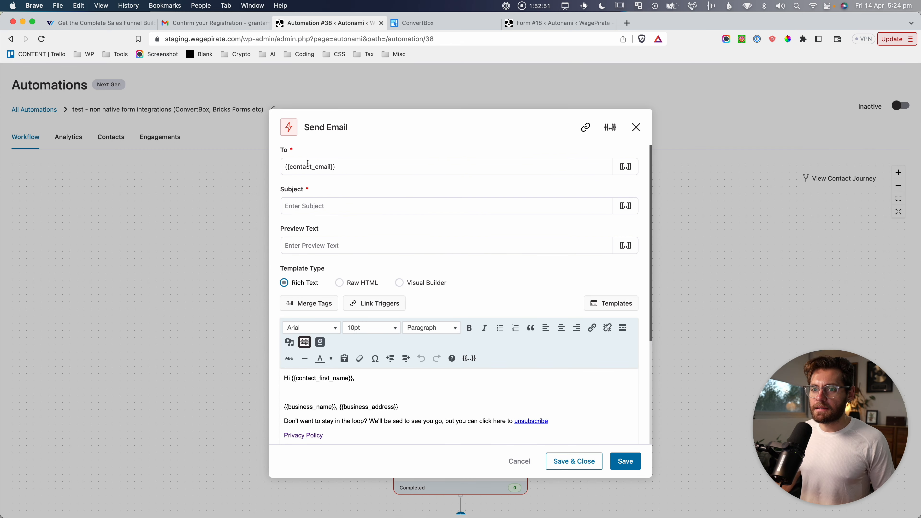
{"action": "key", "text": "super+shift+4"}
{"action": "left_click_drag", "start_coordinate": [275, 143], "coordinate": [356, 177]}
{"action": "key", "text": "Escape"}
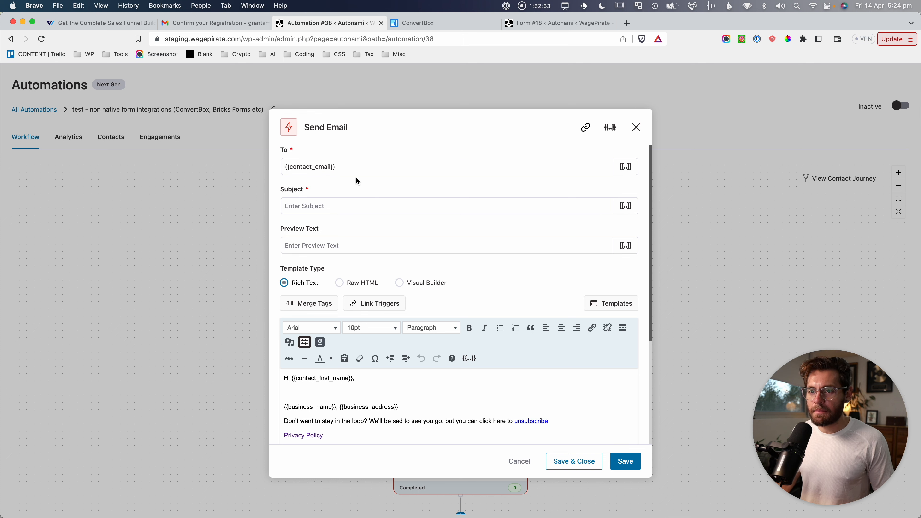
Enter a subject asking contacts to confirm the 21 days Email Course, edit the get-notified line, and save.
{"action": "left_click", "coordinate": [363, 211]}
{"action": "type", "text": "Please co"}
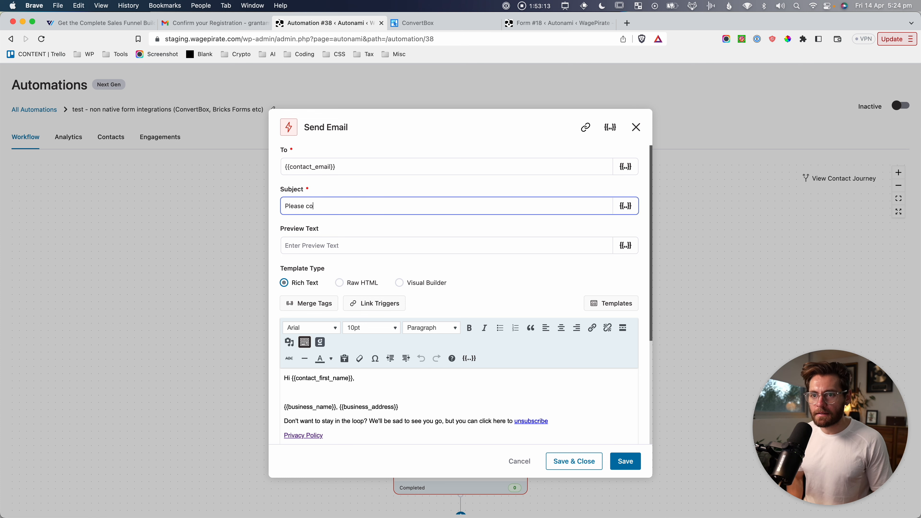
{"action": "type", "text": "nfirm you want to"}
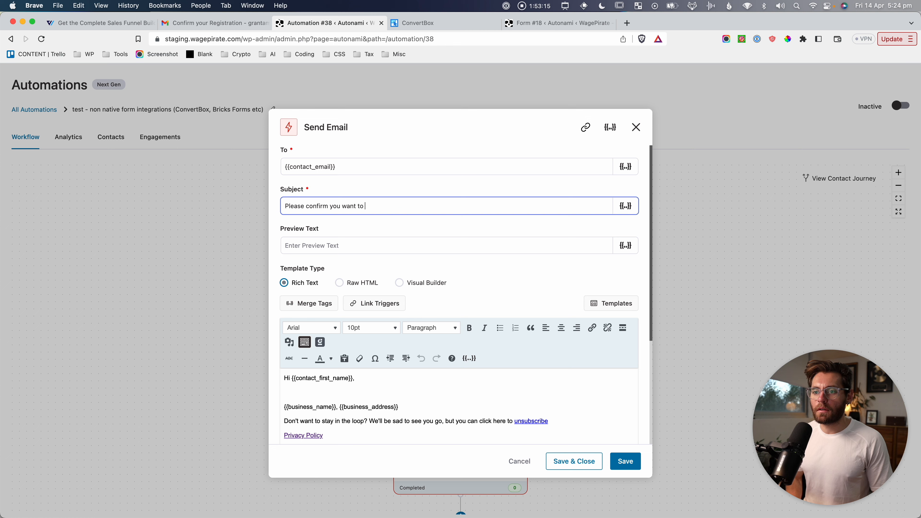
{"action": "type", "text": " receive the 21 dayst"}
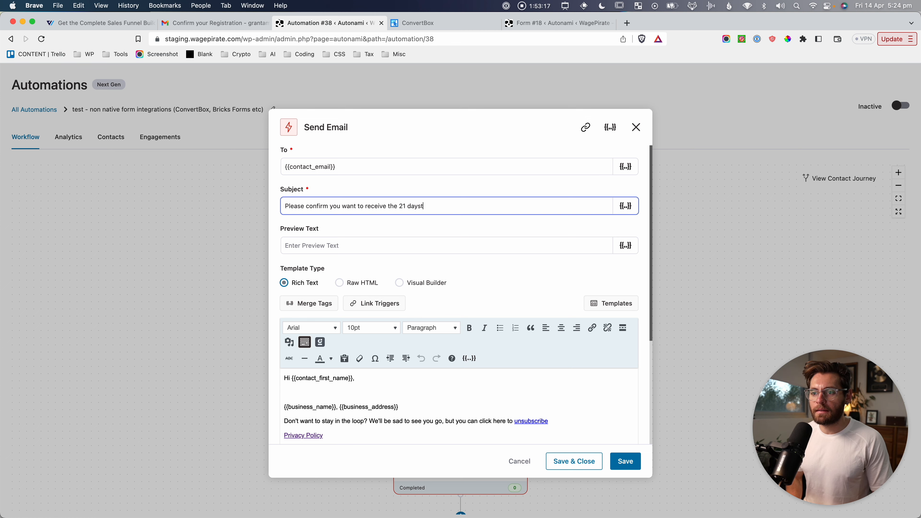
{"action": "type", "text": " Eam"}
{"action": "key", "text": "BackSpace"}
{"action": "key", "text": "BackSpace"}
{"action": "key", "text": "BackSpace"}
{"action": "key", "text": "BackSpace"}
{"action": "key", "text": "BackSpace"}
{"action": "type", "text": "Email Course"}
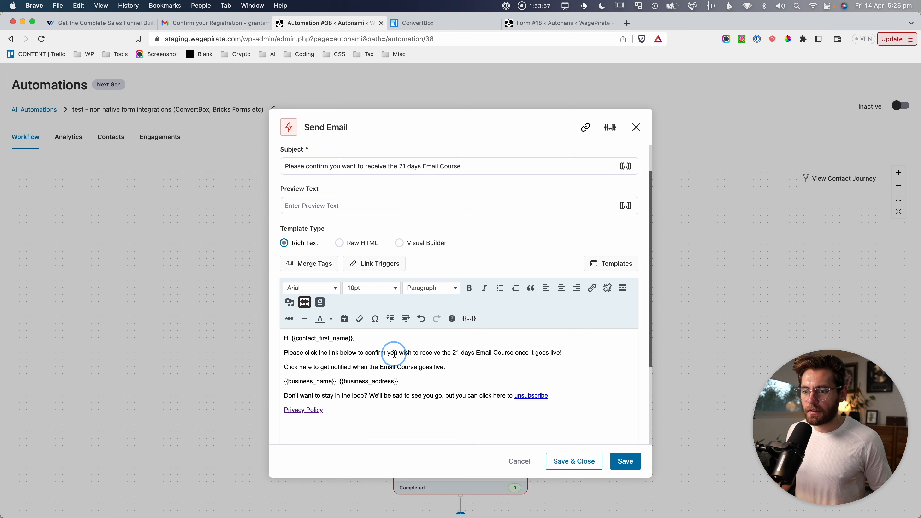
{"action": "left_click_drag", "start_coordinate": [408, 353], "coordinate": [556, 352]}
{"action": "left_click_drag", "start_coordinate": [323, 367], "coordinate": [384, 367]}
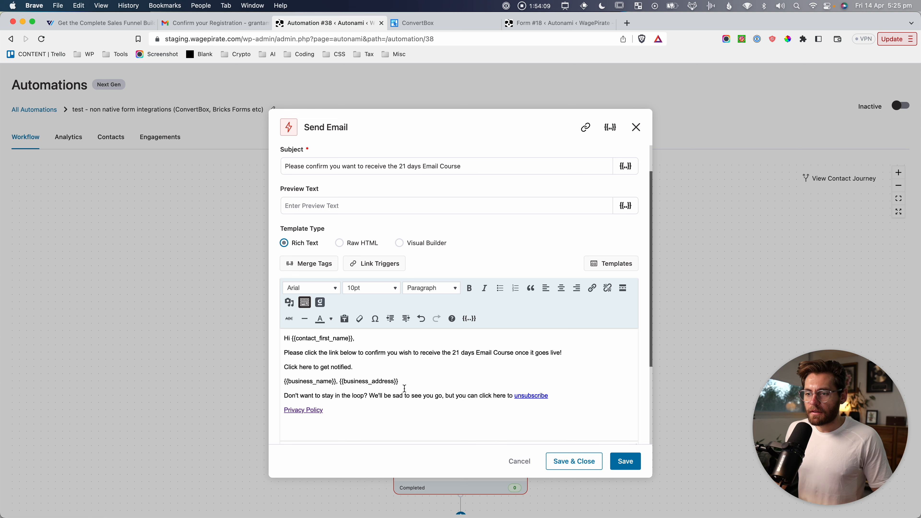
{"action": "left_click_drag", "start_coordinate": [359, 365], "coordinate": [284, 369]}
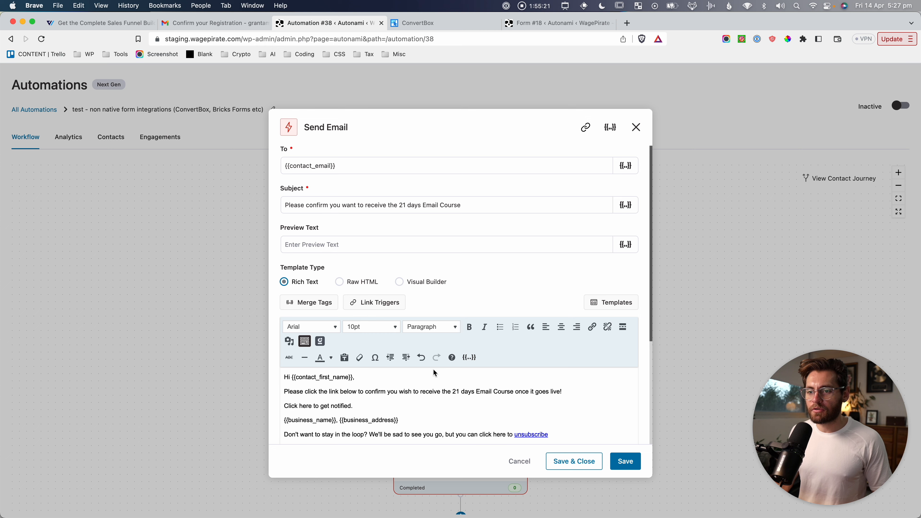
{"action": "left_click", "coordinate": [626, 467]}
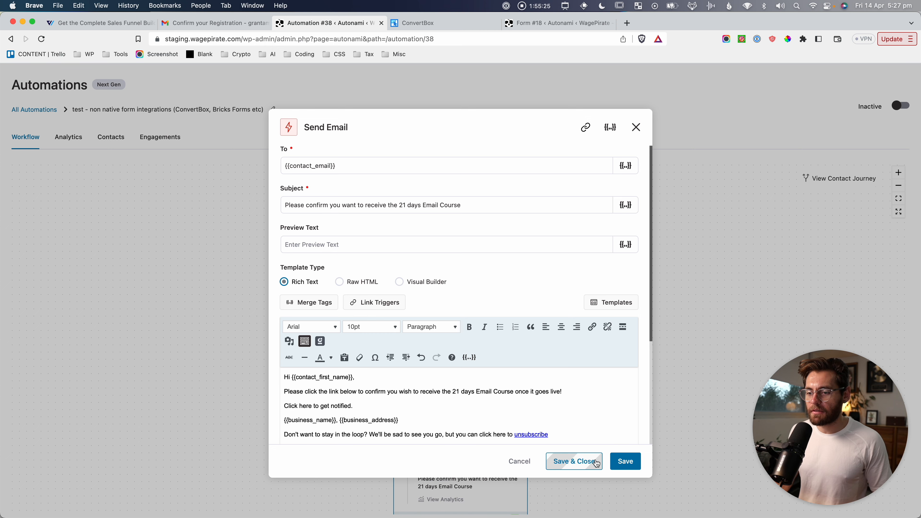
{"action": "left_click", "coordinate": [595, 468]}
Create the link trigger 'Double Optin - 21 days email course' and open the Funnels list in a new tab.
{"action": "left_click", "coordinate": [38, 113]}
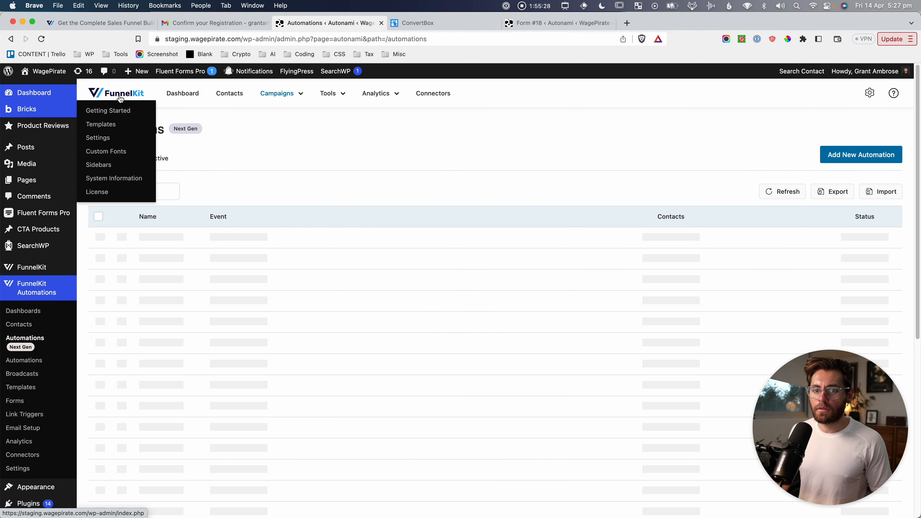
{"action": "left_click", "coordinate": [28, 413]}
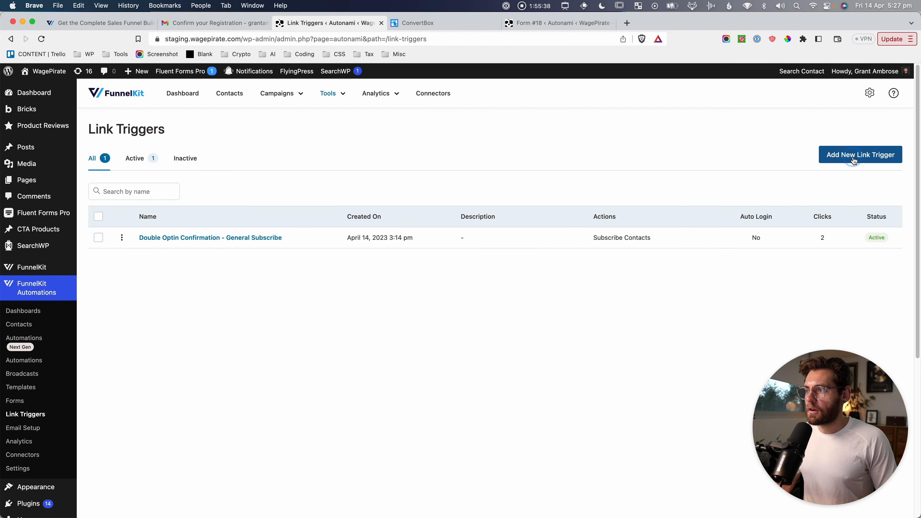
{"action": "left_click", "coordinate": [858, 160]}
{"action": "left_click", "coordinate": [477, 181]}
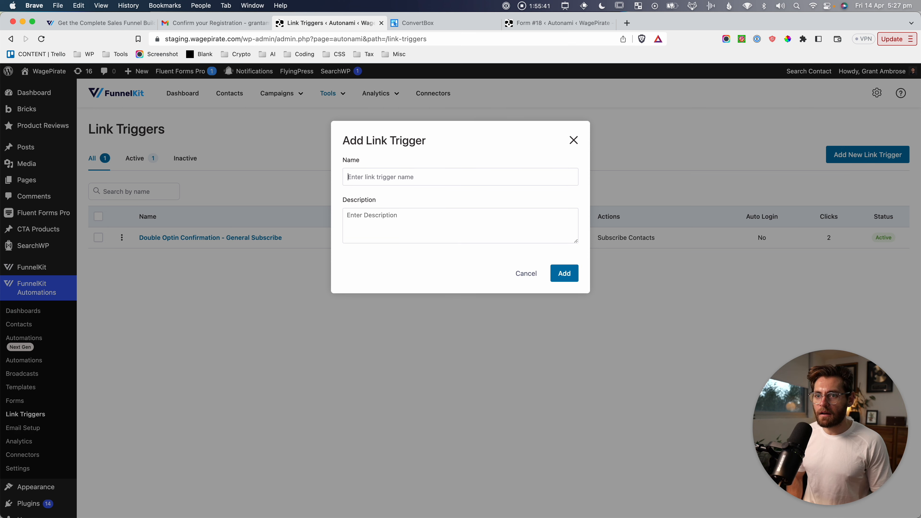
{"action": "type", "text": "Double Optin - 21 days email course"}
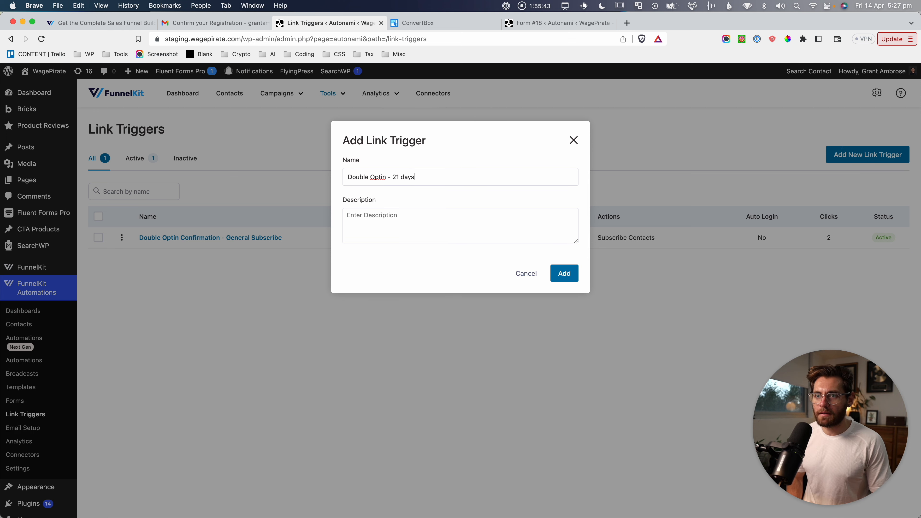
{"action": "left_click", "coordinate": [564, 274]}
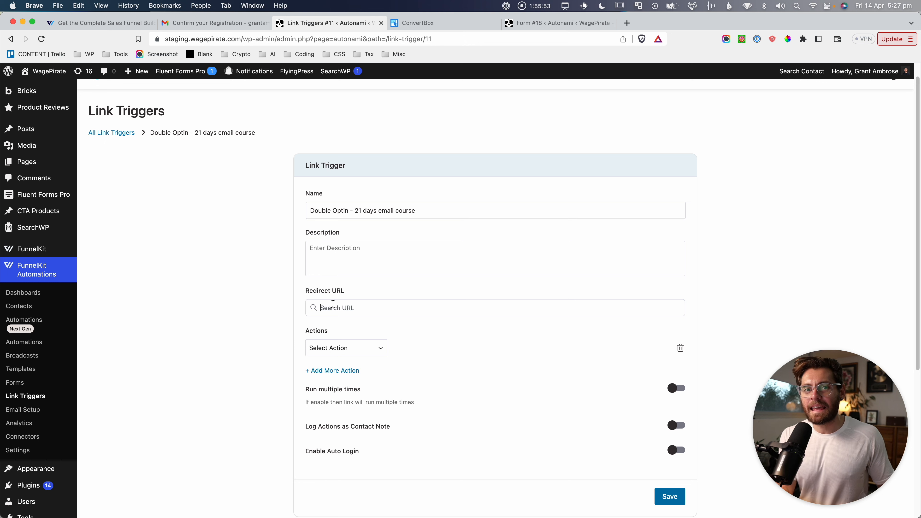
{"action": "mouse_move", "coordinate": [43, 249]}
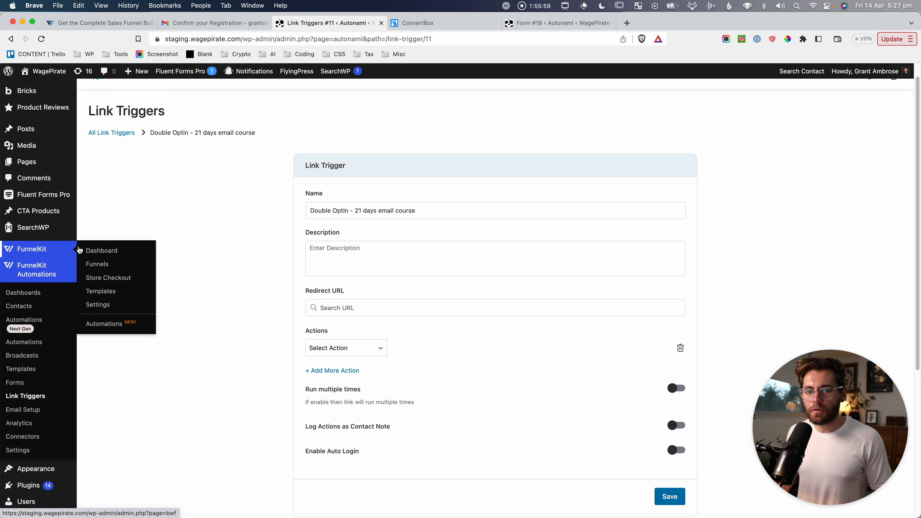
{"action": "left_click", "coordinate": [95, 264], "text": "super"}
Open the 21 Days - Email Course funnel and capture its overview.
{"action": "left_click", "coordinate": [442, 23]}
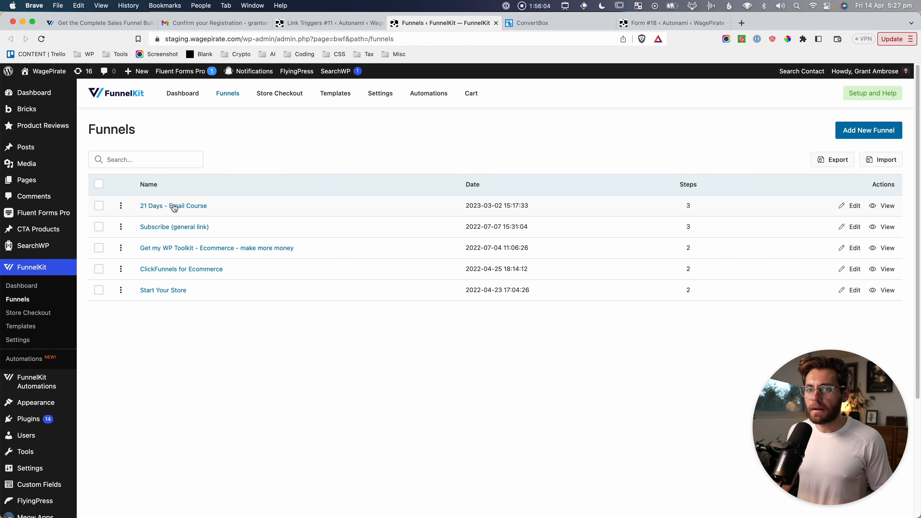
{"action": "left_click", "coordinate": [184, 209]}
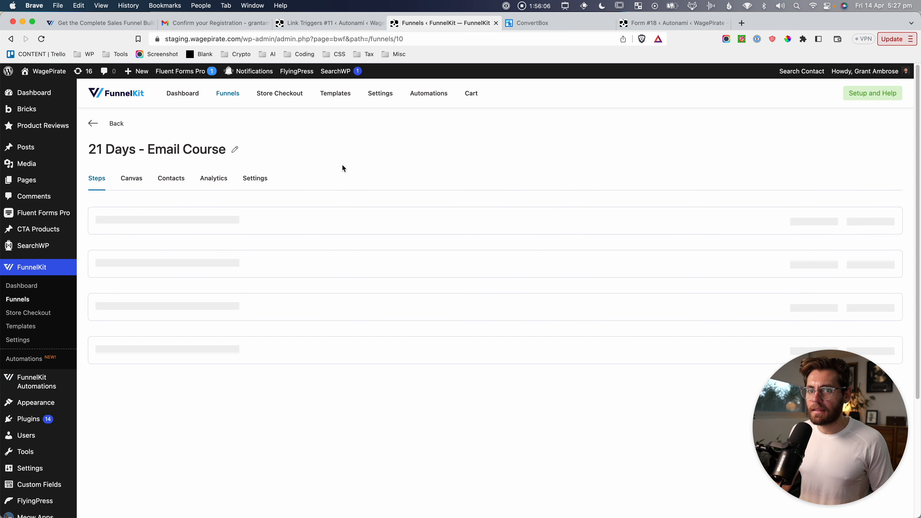
{"action": "key", "text": "super+shift+4"}
{"action": "left_click_drag", "start_coordinate": [89, 301], "coordinate": [228, 342]}
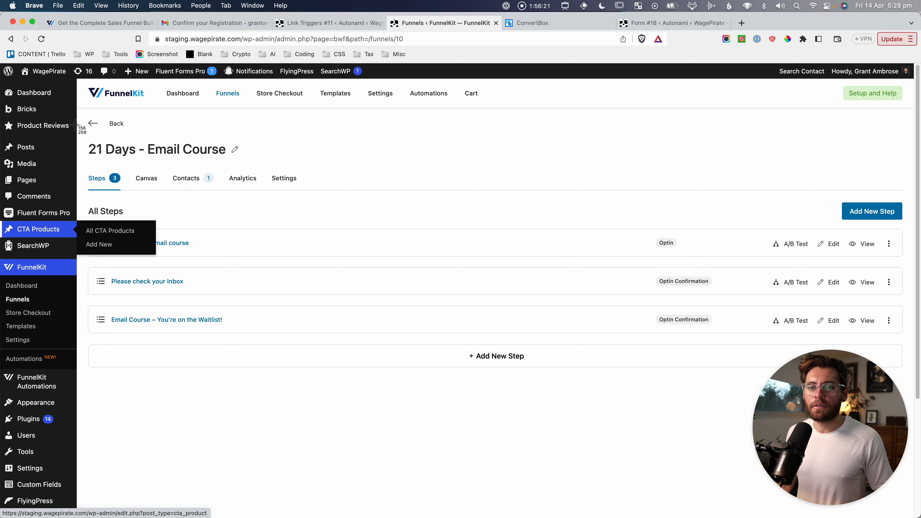
{"action": "key", "text": "super+shift+4"}
{"action": "left_click_drag", "start_coordinate": [78, 117], "coordinate": [353, 373]}
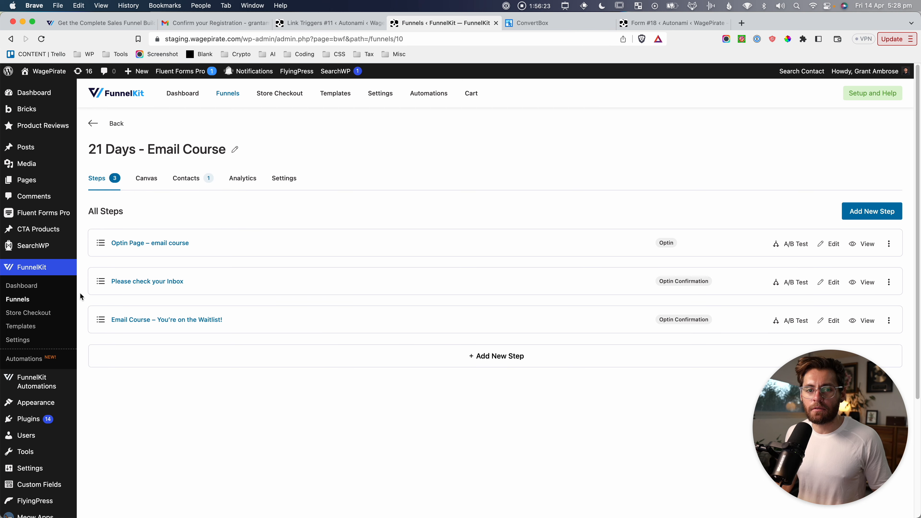
{"action": "key", "text": "super+shift+4"}
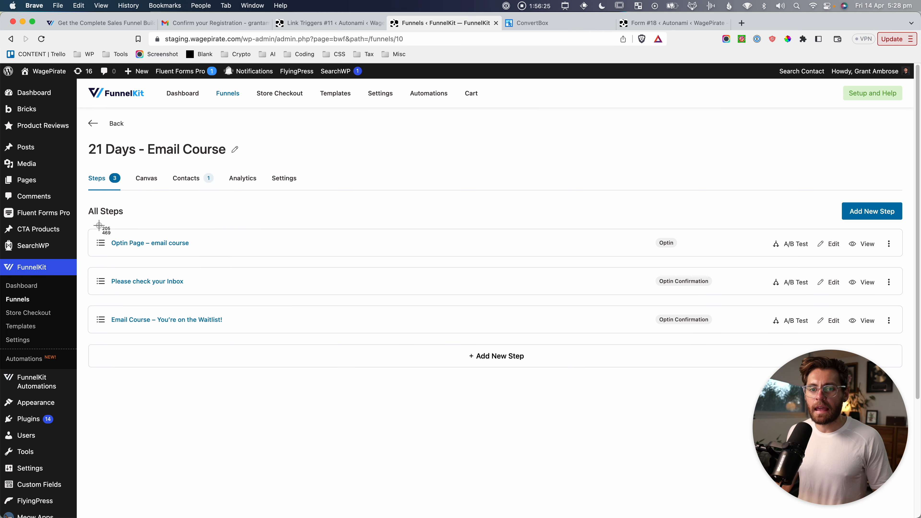
{"action": "left_click_drag", "start_coordinate": [97, 225], "coordinate": [196, 257]}
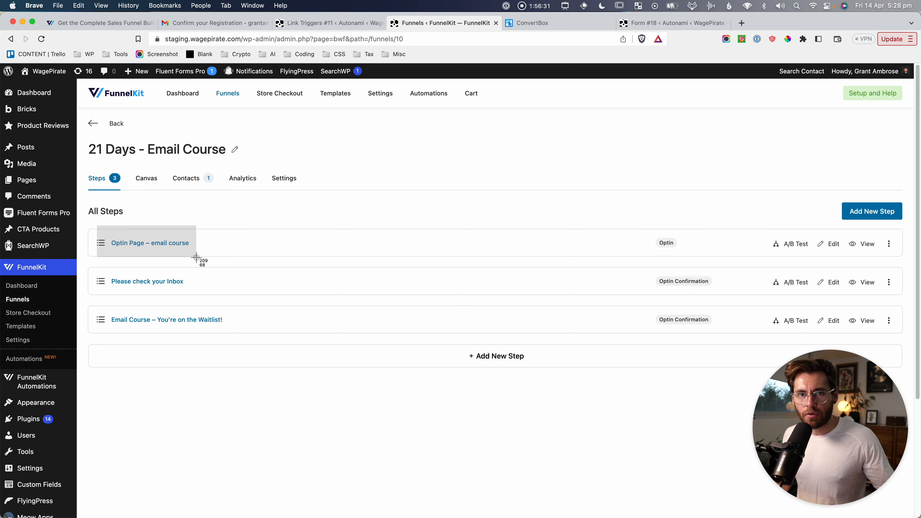
{"action": "left_click_drag", "start_coordinate": [196, 257], "coordinate": [211, 369]}
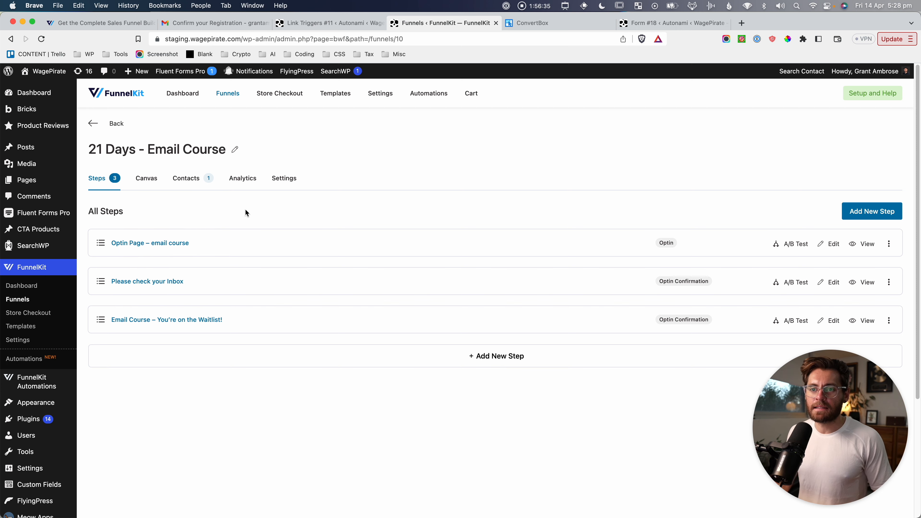
Review the funnel's analytics, capturing the steps table and its 80% conversion rate.
{"action": "left_click", "coordinate": [242, 180]}
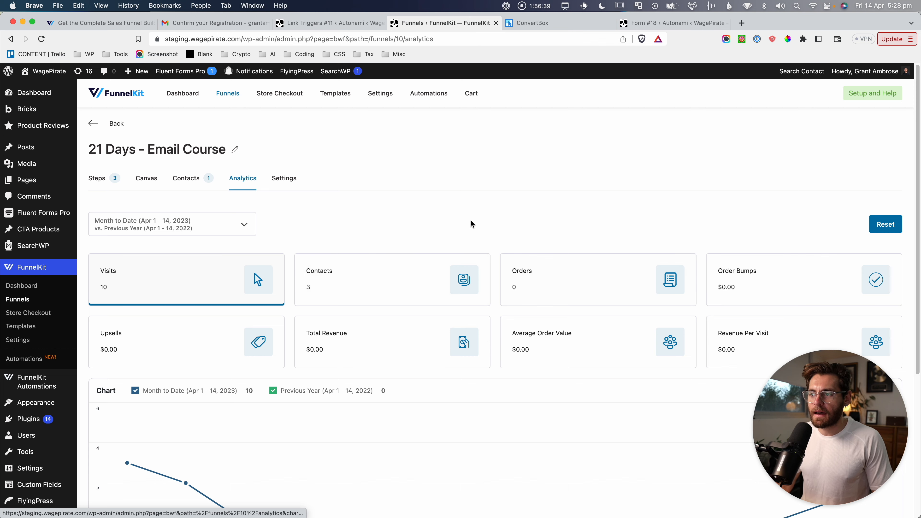
{"action": "left_click_drag", "start_coordinate": [277, 234], "coordinate": [507, 329]}
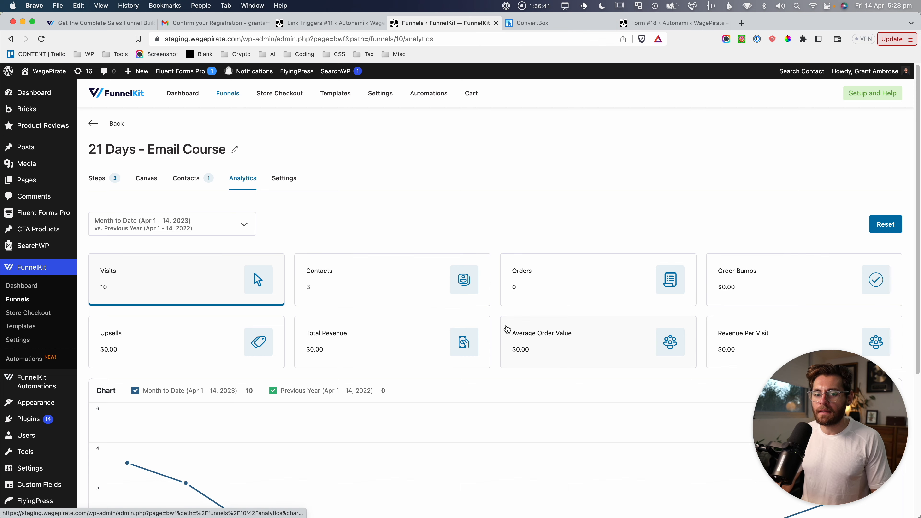
{"action": "scroll", "coordinate": [507, 328], "scroll_direction": "down", "scroll_amount": 5}
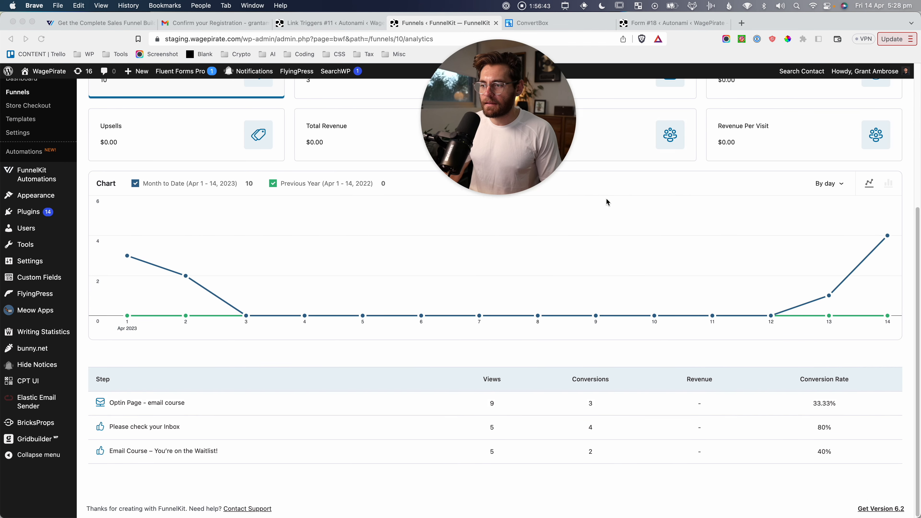
{"action": "key", "text": "super+shift+4"}
{"action": "left_click_drag", "start_coordinate": [668, 348], "coordinate": [732, 484]}
{"action": "key", "text": "super+shift+4"}
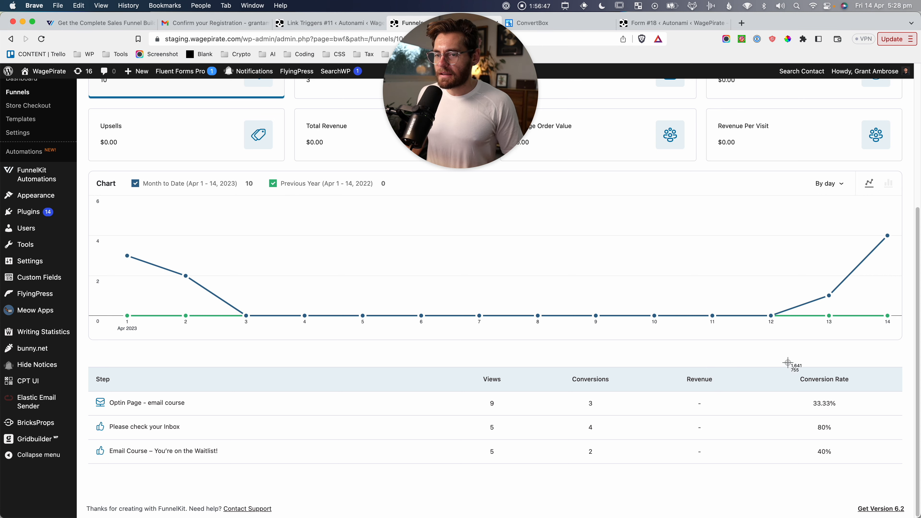
{"action": "left_click_drag", "start_coordinate": [787, 363], "coordinate": [867, 422]}
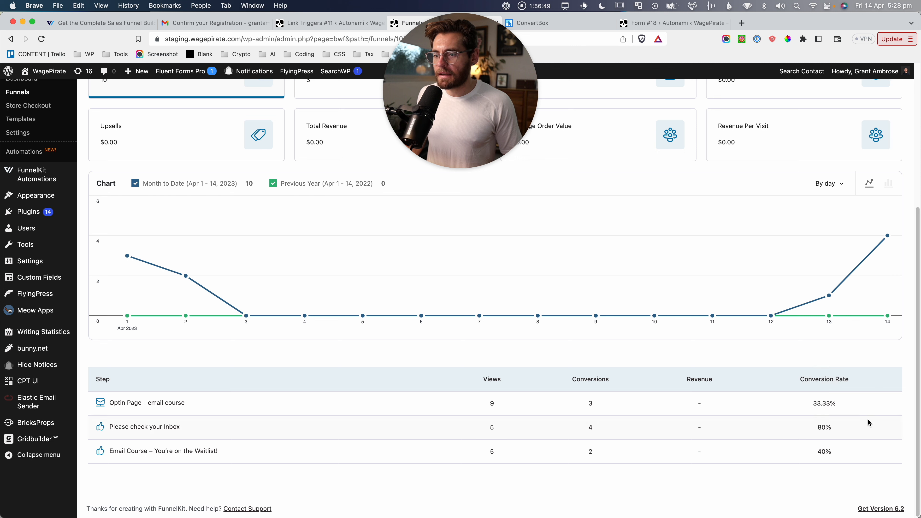
{"action": "key", "text": "super+shift+4"}
{"action": "left_click_drag", "start_coordinate": [788, 358], "coordinate": [879, 415]}
{"action": "key", "text": "super+shift+4"}
{"action": "left_click_drag", "start_coordinate": [811, 413], "coordinate": [840, 470]}
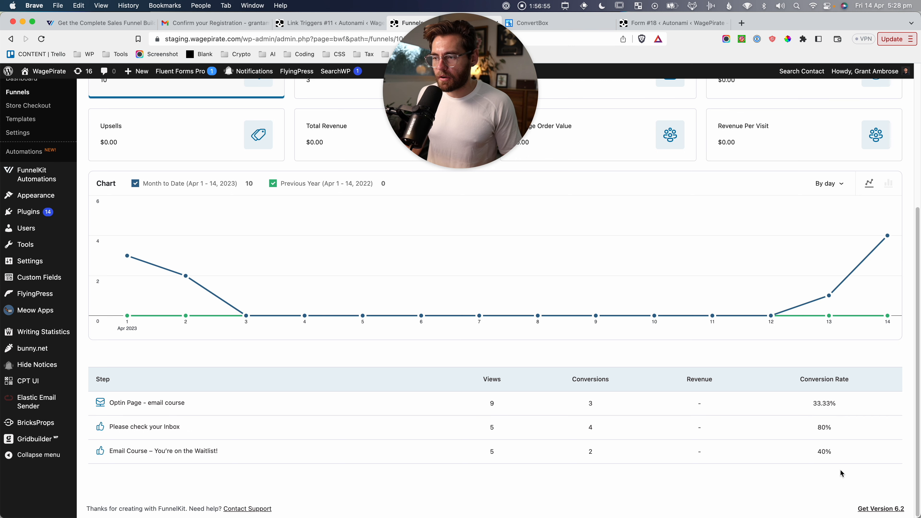
{"action": "key", "text": "super+shift+4"}
{"action": "left_click_drag", "start_coordinate": [428, 356], "coordinate": [879, 478]}
Show the funnel's Steps list and launch the Optin Page – email course in a new tab.
{"action": "scroll", "coordinate": [694, 372], "scroll_direction": "up", "scroll_amount": 5}
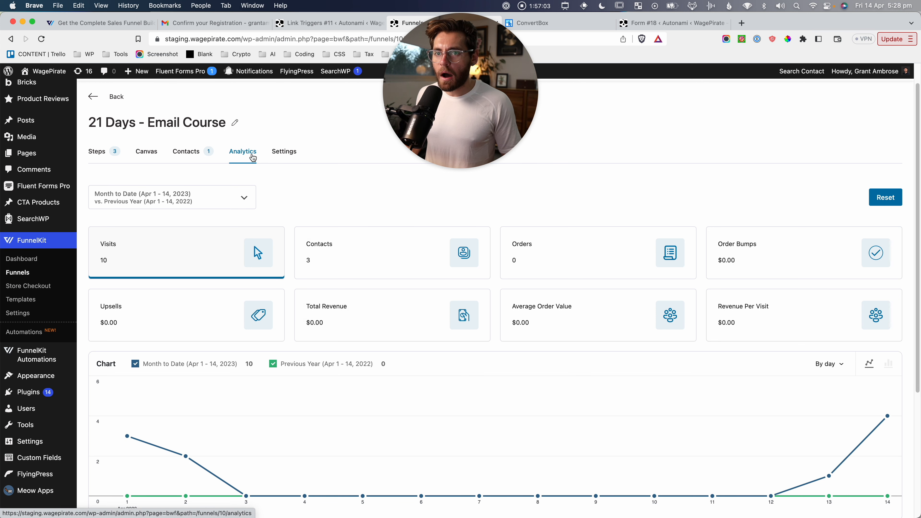
{"action": "left_click", "coordinate": [103, 154]}
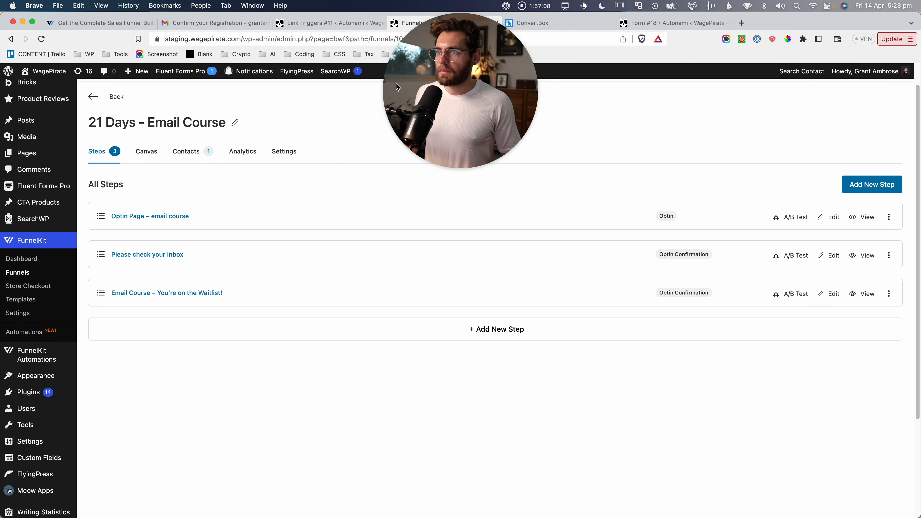
{"action": "left_click_drag", "start_coordinate": [396, 84], "coordinate": [446, 422]}
{"action": "left_click", "coordinate": [862, 217]}
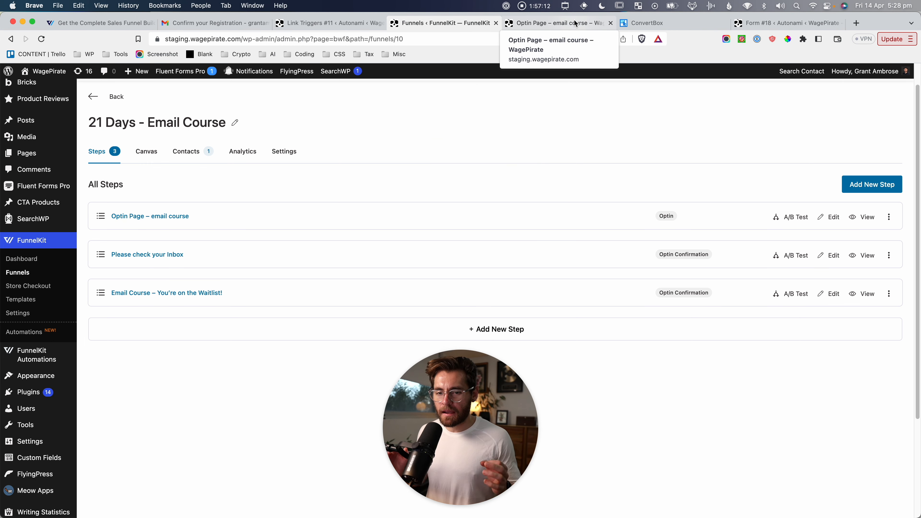
Scroll the live optin page down to its name-and-email signup form and capture it.
{"action": "left_click", "coordinate": [576, 24]}
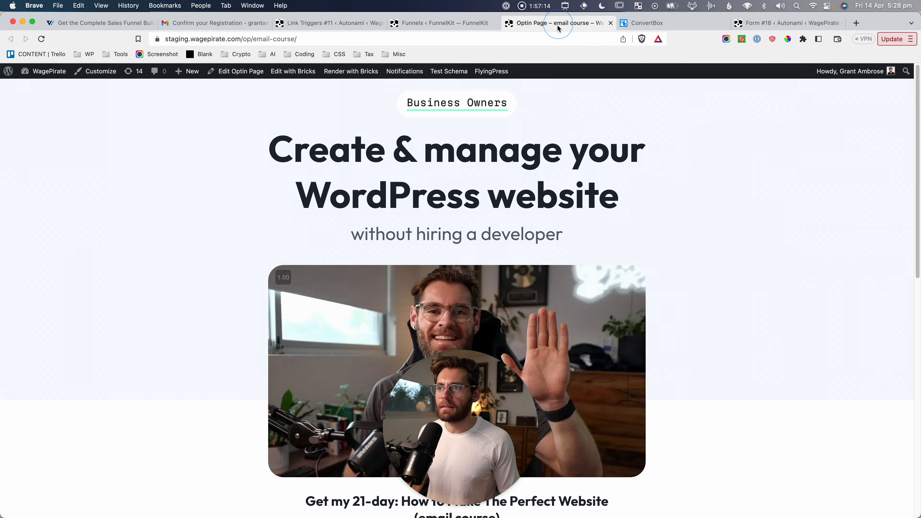
{"action": "scroll", "coordinate": [333, 206], "scroll_direction": "down", "scroll_amount": 3}
{"action": "scroll", "coordinate": [332, 207], "scroll_direction": "down", "scroll_amount": 2}
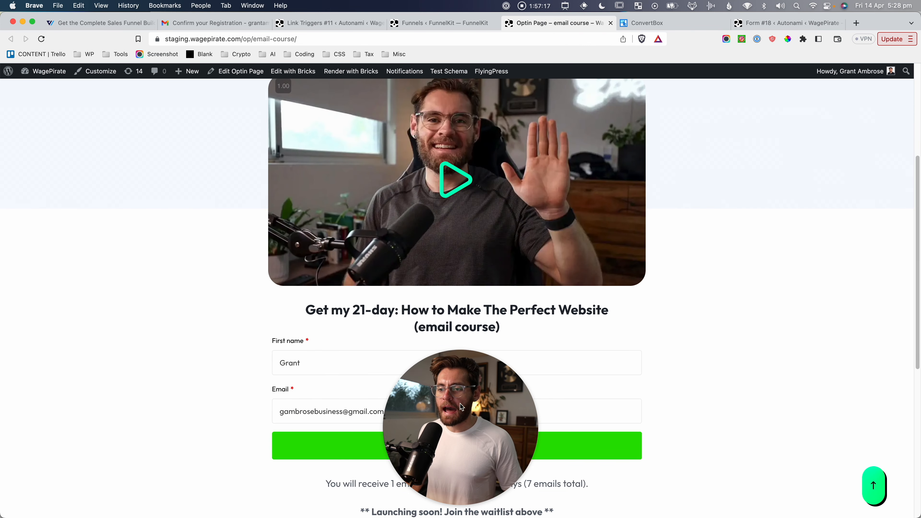
{"action": "key", "text": "super+shift+4"}
{"action": "left_click_drag", "start_coordinate": [236, 321], "coordinate": [669, 479]}
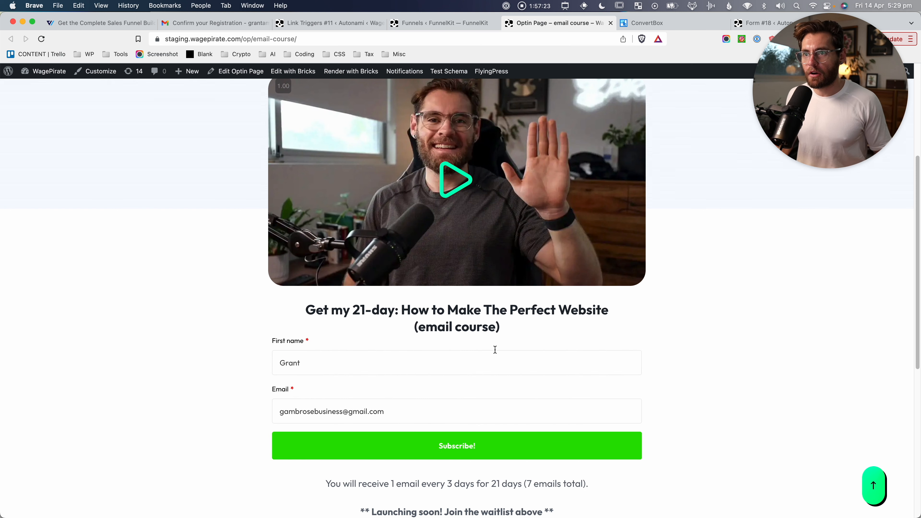
{"action": "scroll", "coordinate": [450, 349], "scroll_direction": "up", "scroll_amount": 6}
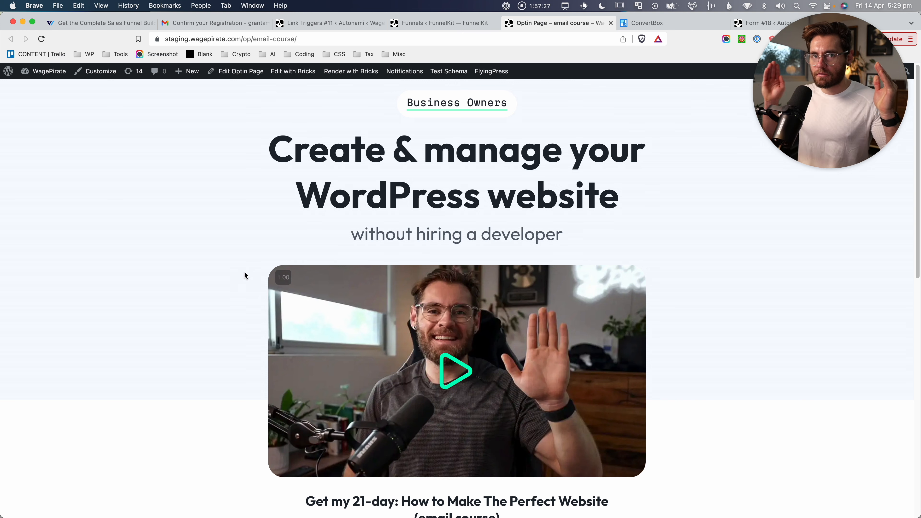
{"action": "scroll", "coordinate": [366, 354], "scroll_direction": "down", "scroll_amount": 5}
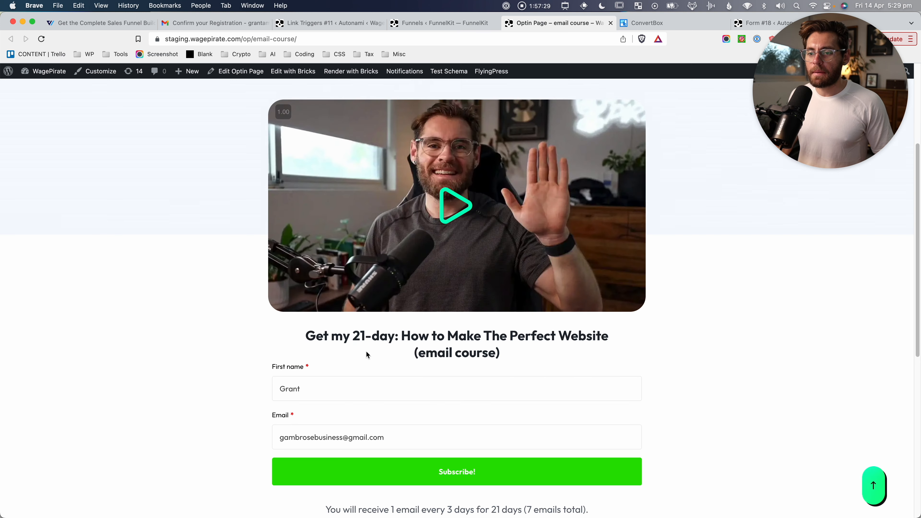
{"action": "key", "text": "super+shift+4"}
{"action": "left_click_drag", "start_coordinate": [245, 362], "coordinate": [662, 500]}
Review and capture the funnel's three existing steps, from Optin Page to the waitlist page.
{"action": "left_click", "coordinate": [417, 23]}
{"action": "key", "text": "super+shift+4"}
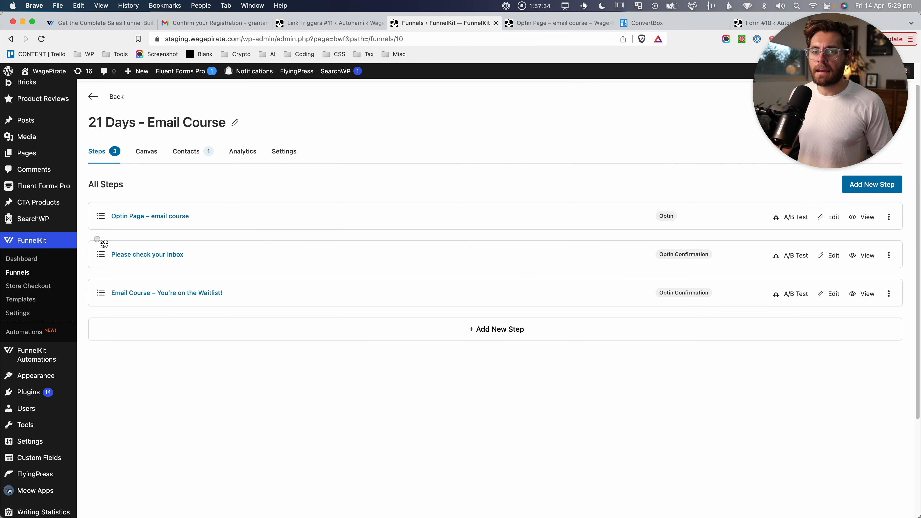
{"action": "left_click_drag", "start_coordinate": [96, 240], "coordinate": [199, 269]}
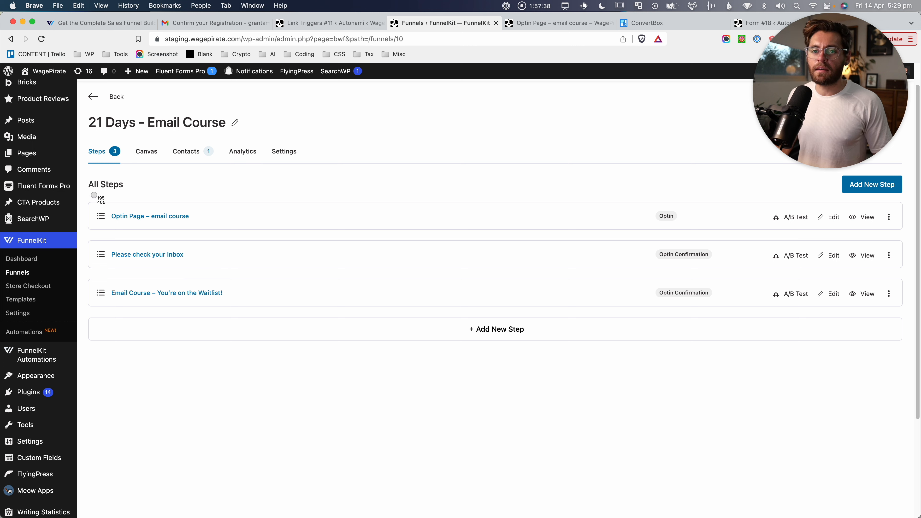
{"action": "left_click_drag", "start_coordinate": [93, 195], "coordinate": [202, 238]}
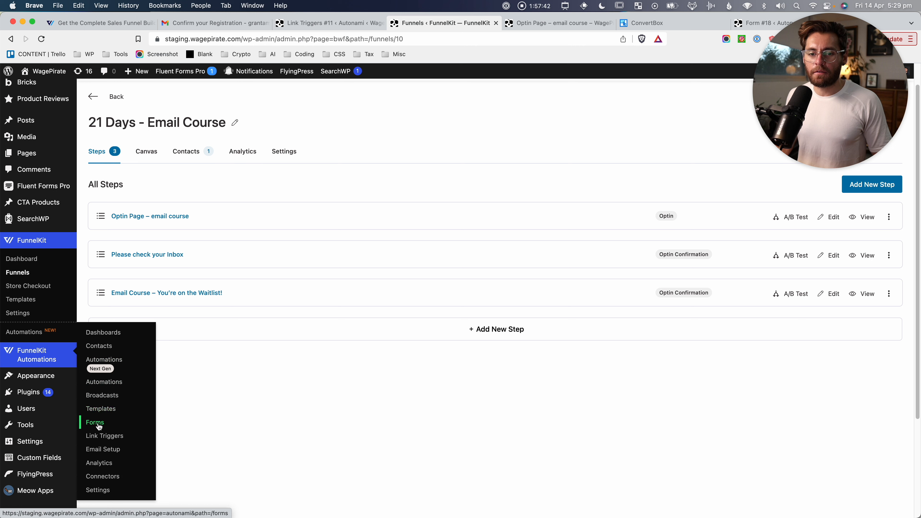
{"action": "left_click", "coordinate": [274, 411]}
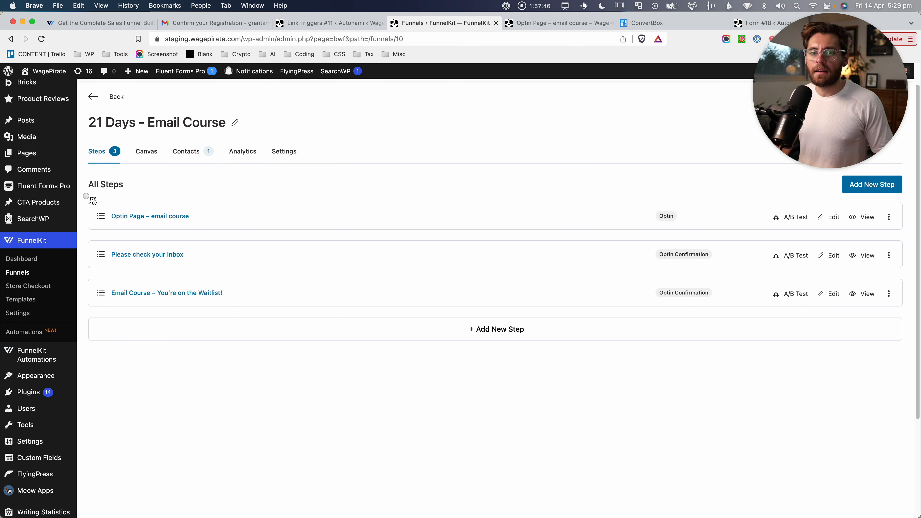
{"action": "left_click_drag", "start_coordinate": [104, 196], "coordinate": [233, 311]}
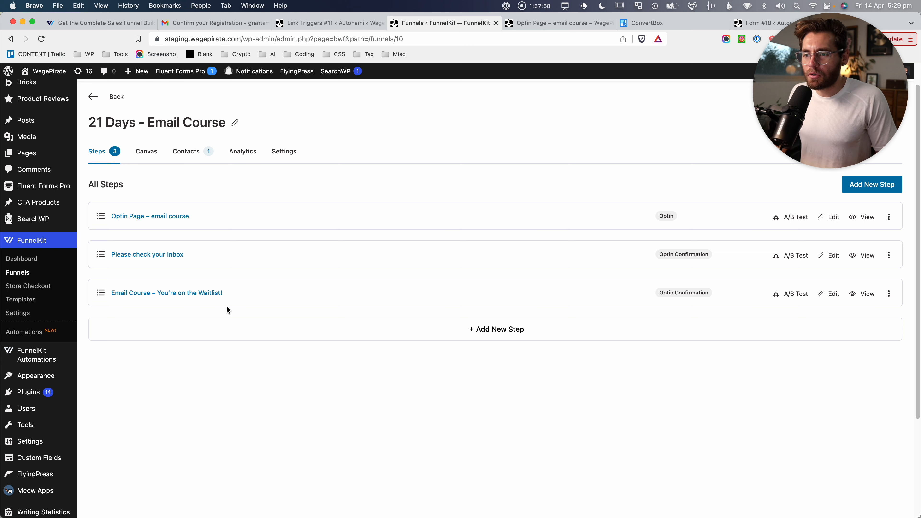
{"action": "key", "text": "super+shift+4"}
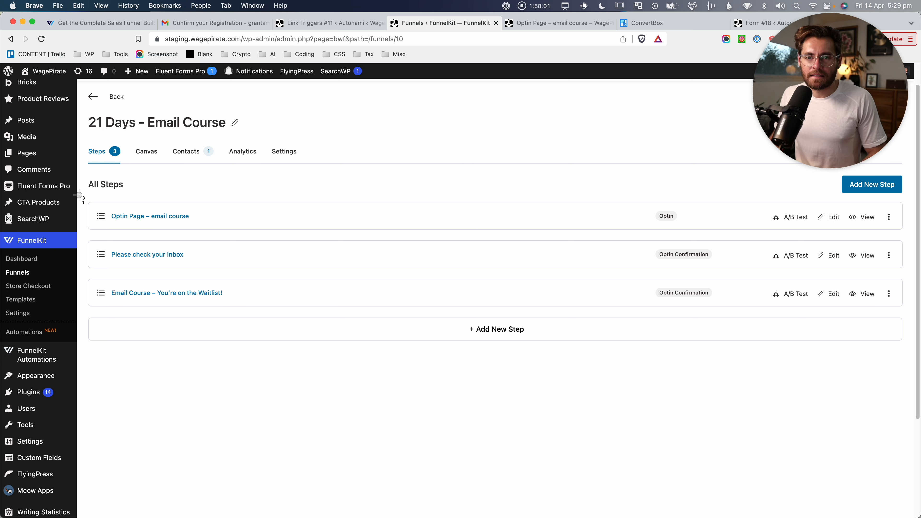
{"action": "left_click_drag", "start_coordinate": [78, 196], "coordinate": [260, 327]}
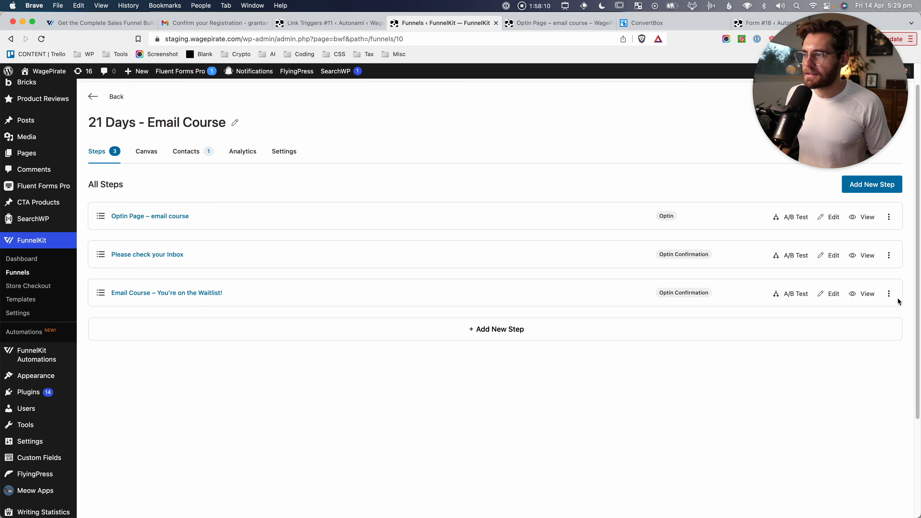
Duplicate the 'Email Course – You're on the Waitlist!' step and open the new copy.
{"action": "left_click", "coordinate": [891, 295]}
{"action": "left_click", "coordinate": [848, 306]}
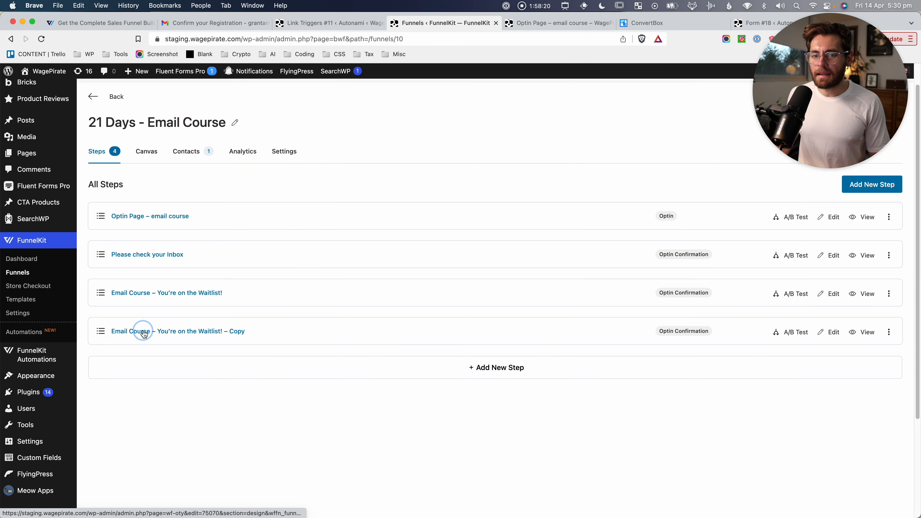
{"action": "left_click", "coordinate": [144, 332]}
Replace the Copy suffix with ConvertBox in the step's name and slug, and update.
{"action": "left_click", "coordinate": [378, 150]}
{"action": "left_click", "coordinate": [373, 168]}
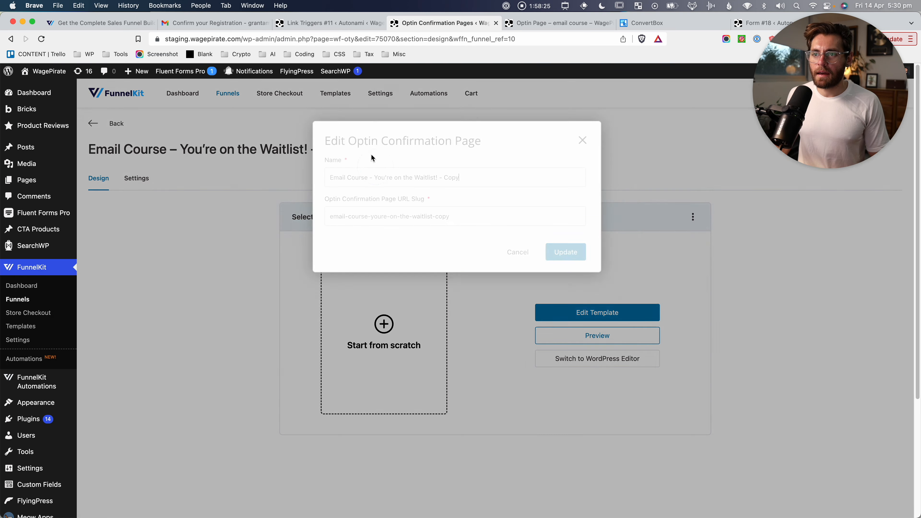
{"action": "left_click_drag", "start_coordinate": [438, 178], "coordinate": [485, 180]}
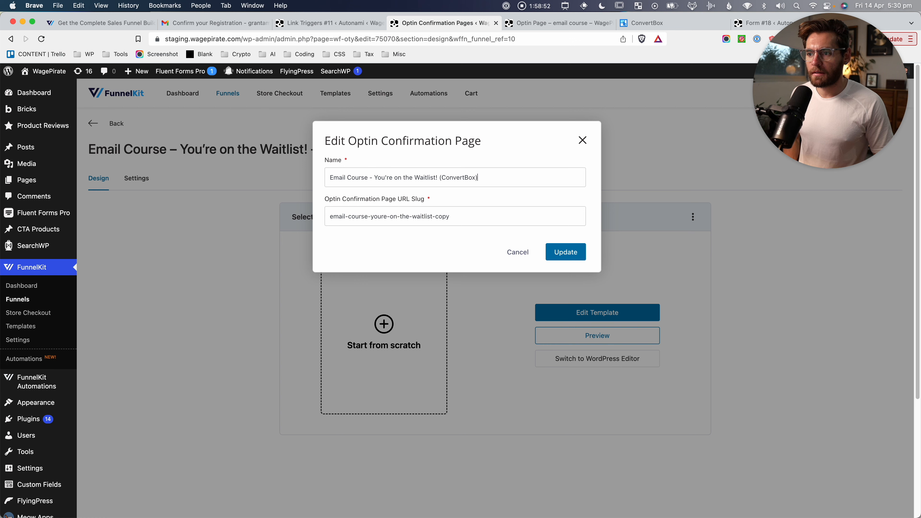
{"action": "double_click", "coordinate": [444, 215]}
{"action": "type", "text": "conve"}
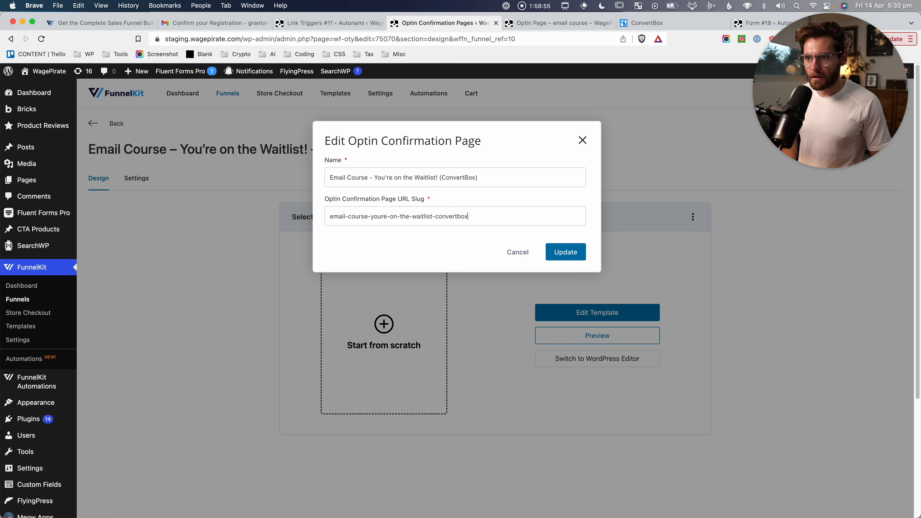
{"action": "type", "text": "rtbox"}
{"action": "left_click", "coordinate": [565, 252]}
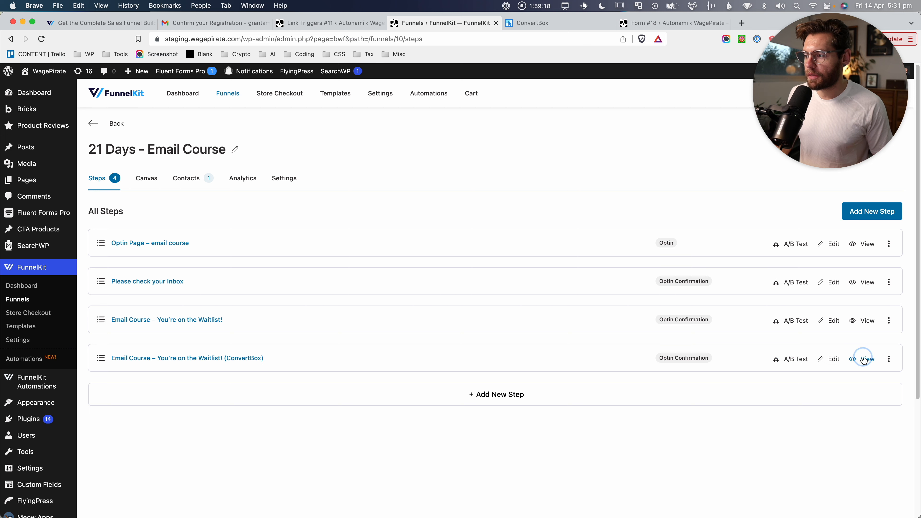
Preview the ConvertBox page and select its /op-confirmed/email-course-youre-on-the-waitlist-convertbox/ address.
{"action": "left_click", "coordinate": [864, 361]}
{"action": "mouse_move", "coordinate": [473, 185]}
{"action": "left_mouse_down"}
{"action": "mouse_move", "coordinate": [575, 185]}
{"action": "mouse_move", "coordinate": [471, 191]}
{"action": "left_mouse_up"}
{"action": "left_click", "coordinate": [576, 185]}
{"action": "left_click", "coordinate": [471, 192]}
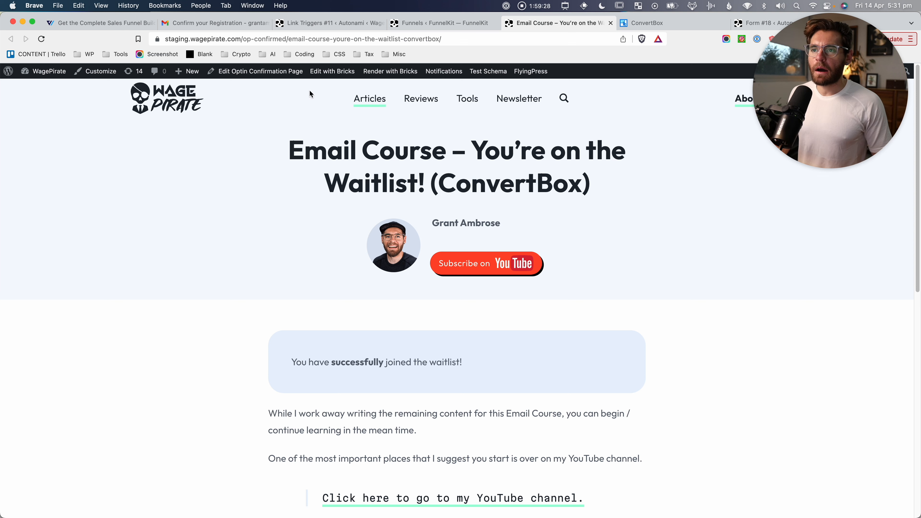
{"action": "double_click", "coordinate": [327, 35]}
{"action": "left_click", "coordinate": [340, 38]}
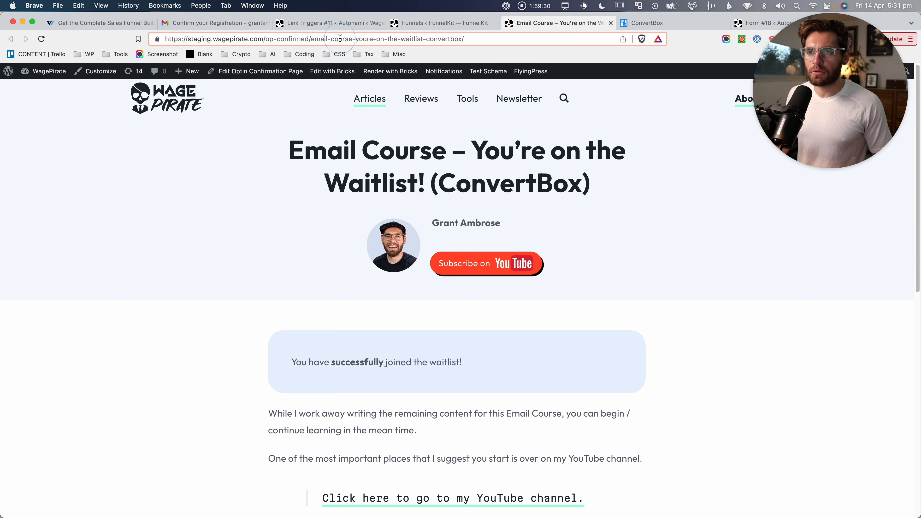
{"action": "key", "text": "super+a"}
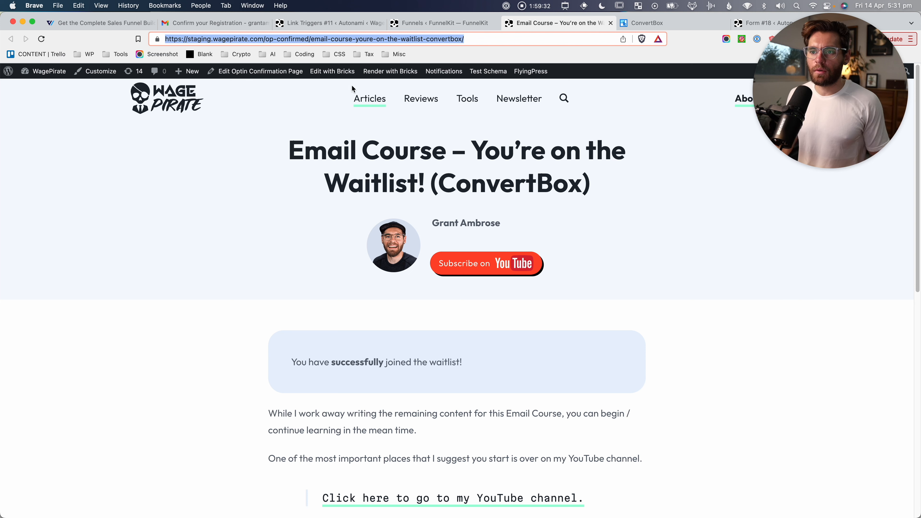
{"action": "double_click", "coordinate": [429, 39]}
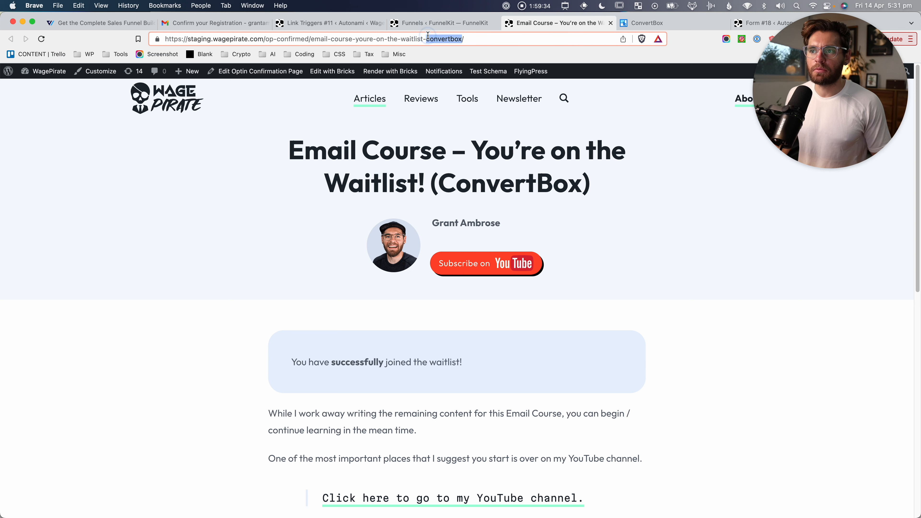
{"action": "key", "text": "super+a"}
{"action": "left_click", "coordinate": [431, 23]}
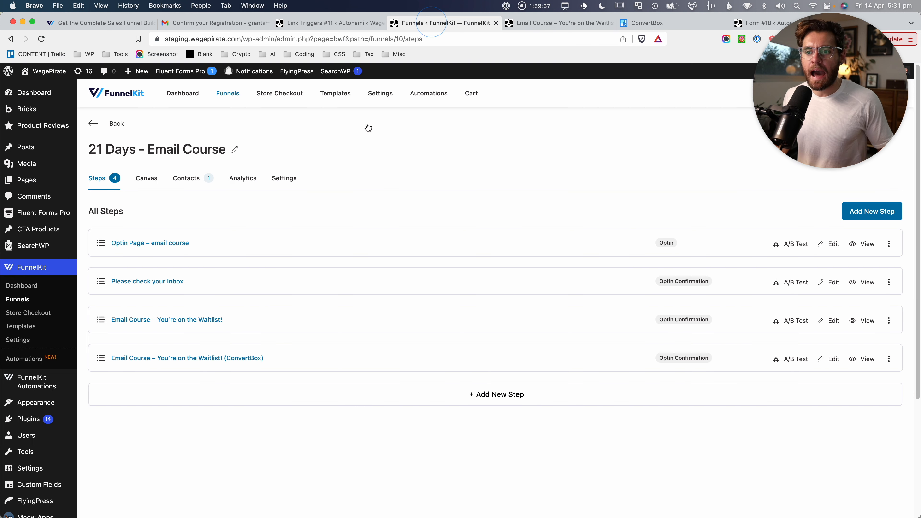
Capture screenshots of the funnel's step rows, including the new ConvertBox waitlist step.
{"action": "left_click_drag", "start_coordinate": [90, 220], "coordinate": [198, 260]}
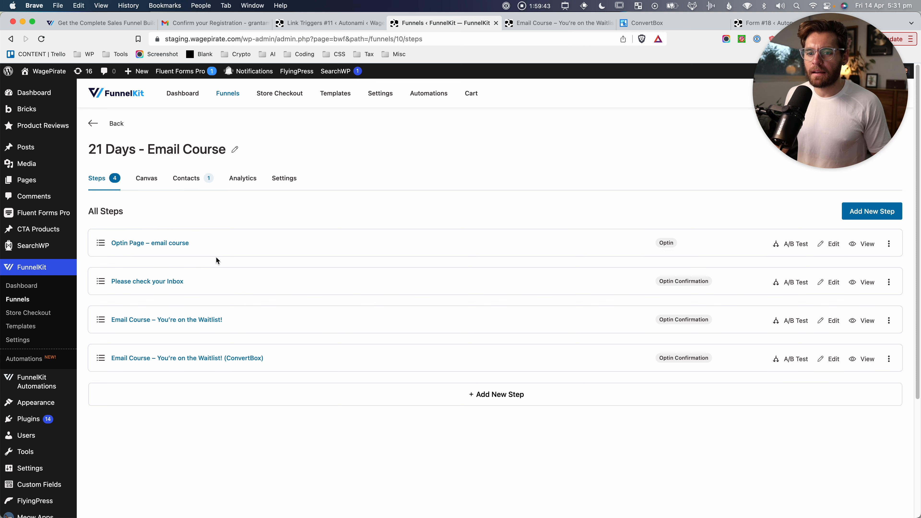
{"action": "left_click_drag", "start_coordinate": [85, 224], "coordinate": [250, 343]}
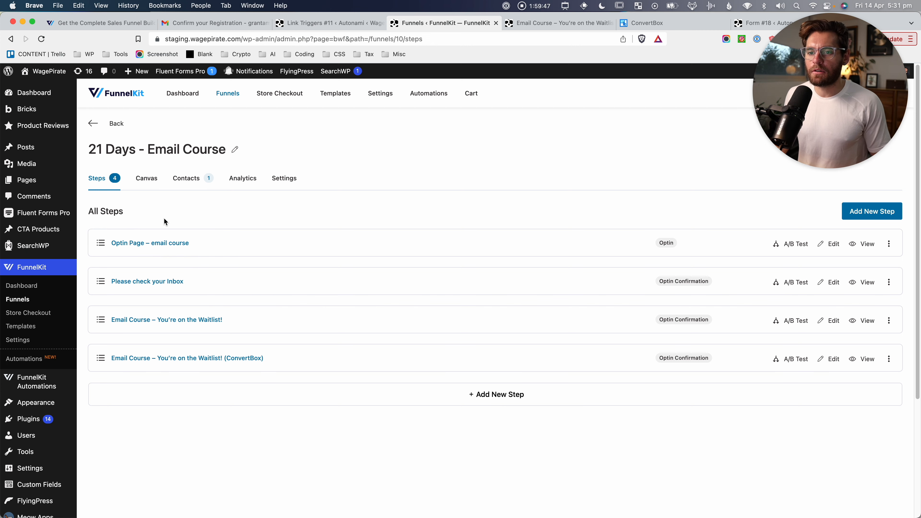
{"action": "left_click_drag", "start_coordinate": [87, 225], "coordinate": [196, 263]}
{"action": "left_click_drag", "start_coordinate": [81, 340], "coordinate": [275, 382]}
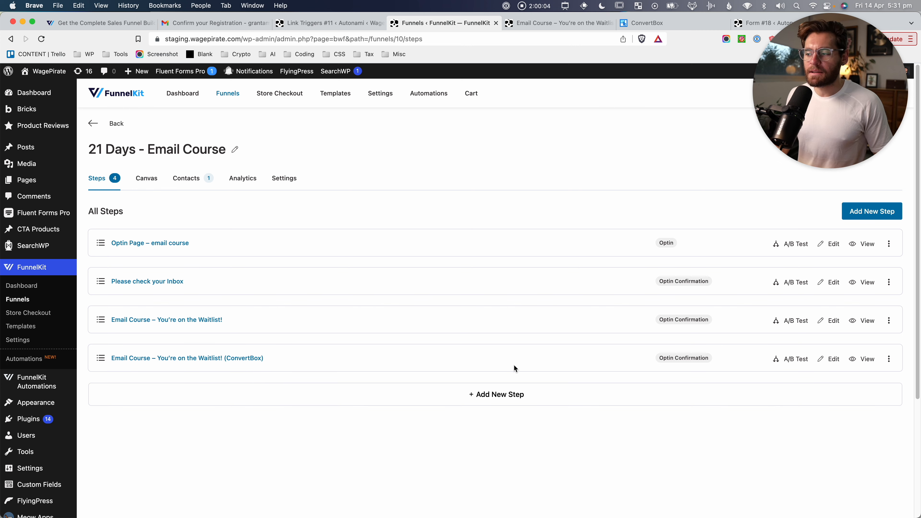
Open the ConvertBox waitlist confirmation page in a new tab and select its URL.
{"action": "left_click", "coordinate": [871, 362]}
{"action": "left_click", "coordinate": [600, 24]}
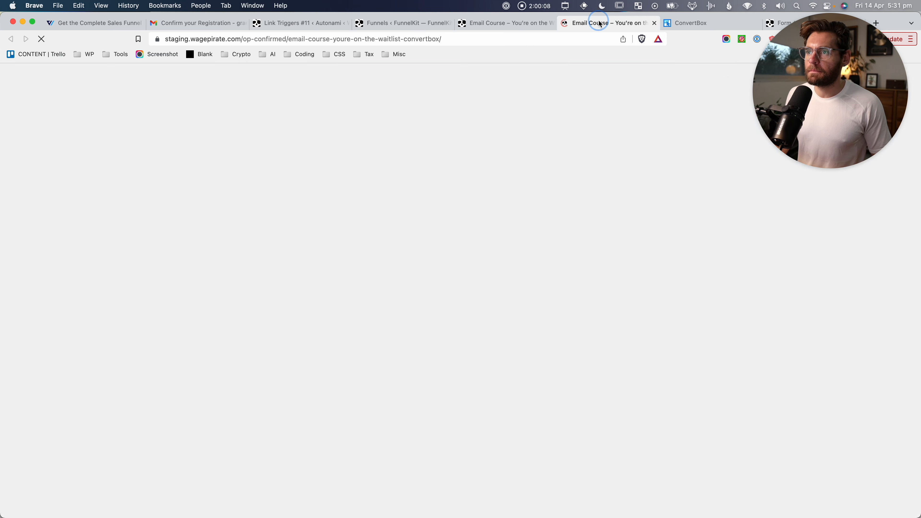
{"action": "left_click", "coordinate": [535, 41]}
Set the link trigger to redirect to the waitlist page URL, subscribe contacts, and save.
{"action": "key", "text": "super+3"}
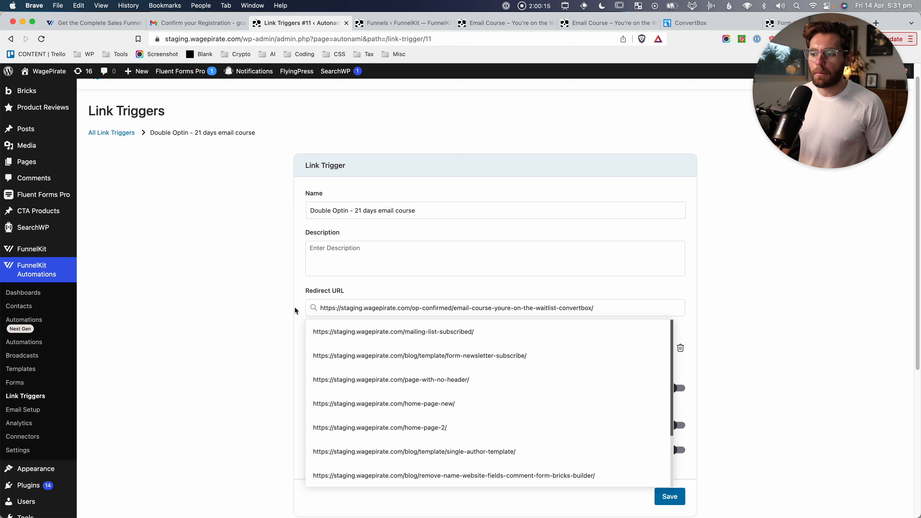
{"action": "left_click", "coordinate": [383, 331]}
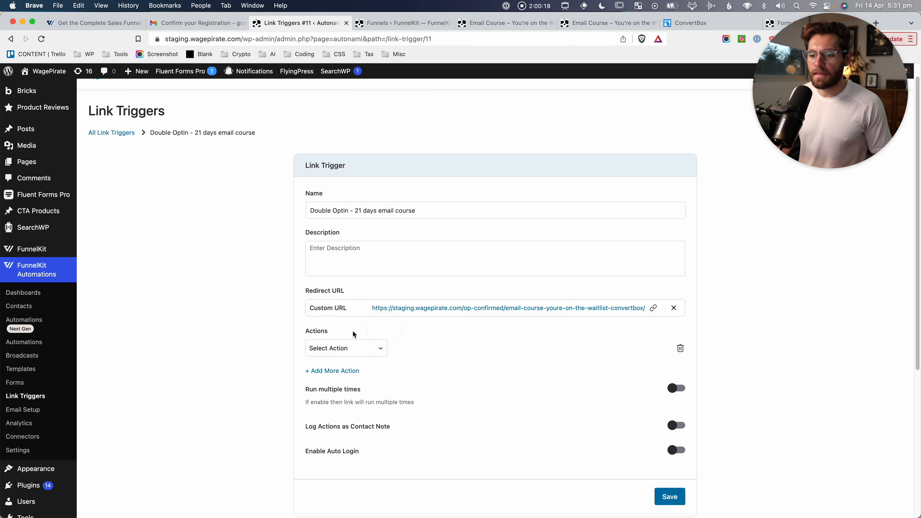
{"action": "left_click", "coordinate": [357, 349]}
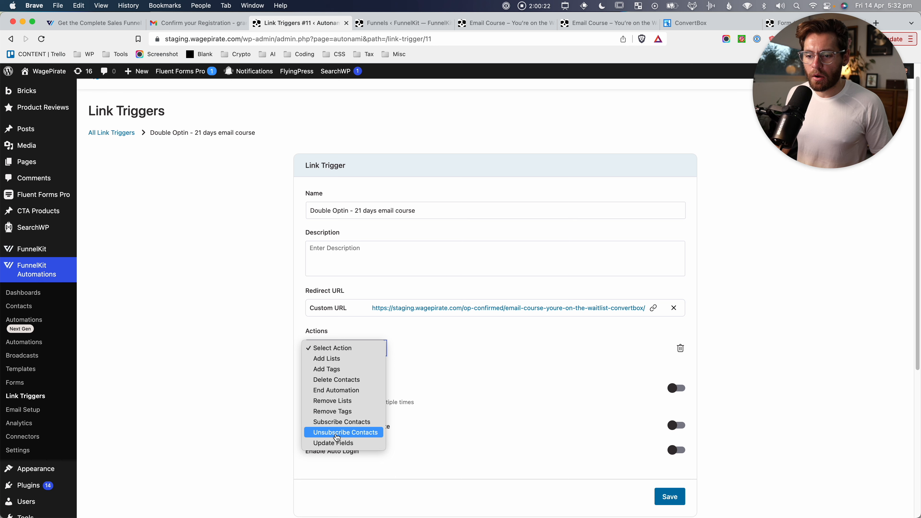
{"action": "left_click", "coordinate": [340, 422]}
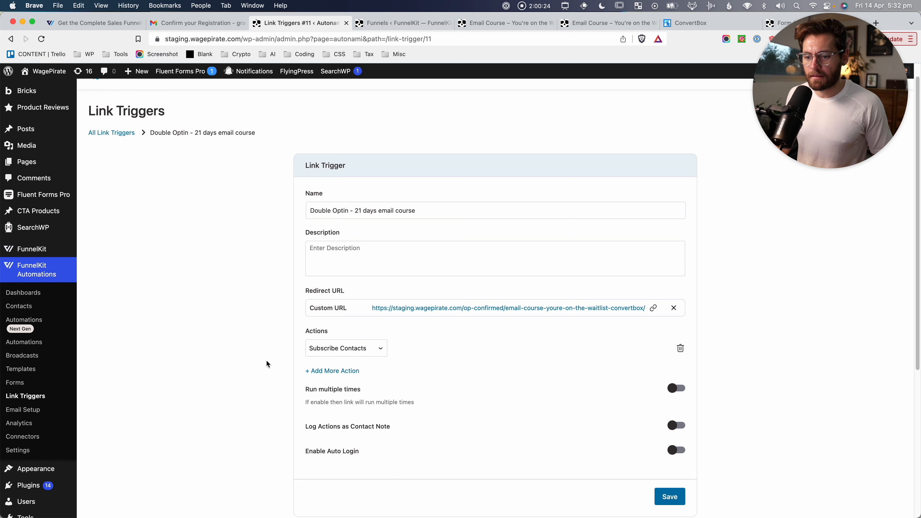
{"action": "scroll", "coordinate": [267, 364], "scroll_direction": "down", "scroll_amount": 1}
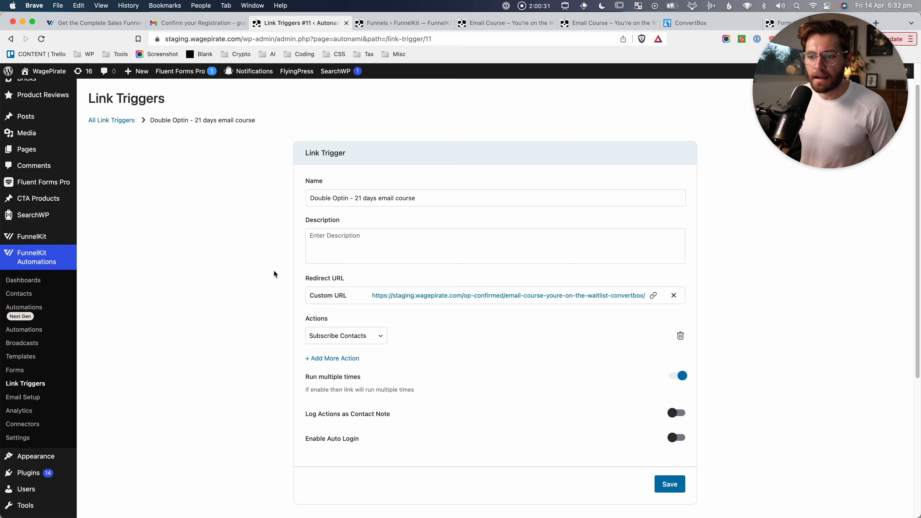
{"action": "left_click_drag", "start_coordinate": [294, 264], "coordinate": [756, 325]}
{"action": "scroll", "coordinate": [677, 458], "scroll_direction": "down", "scroll_amount": 1}
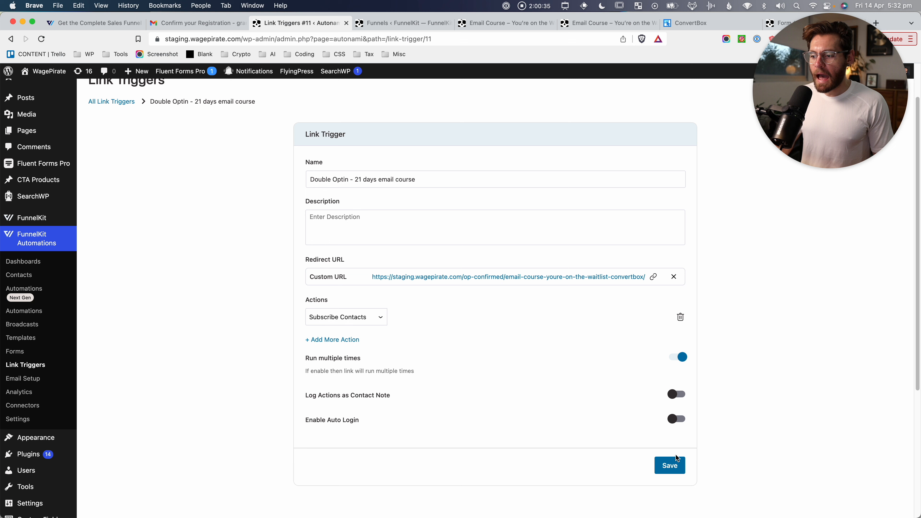
{"action": "left_click", "coordinate": [669, 468]}
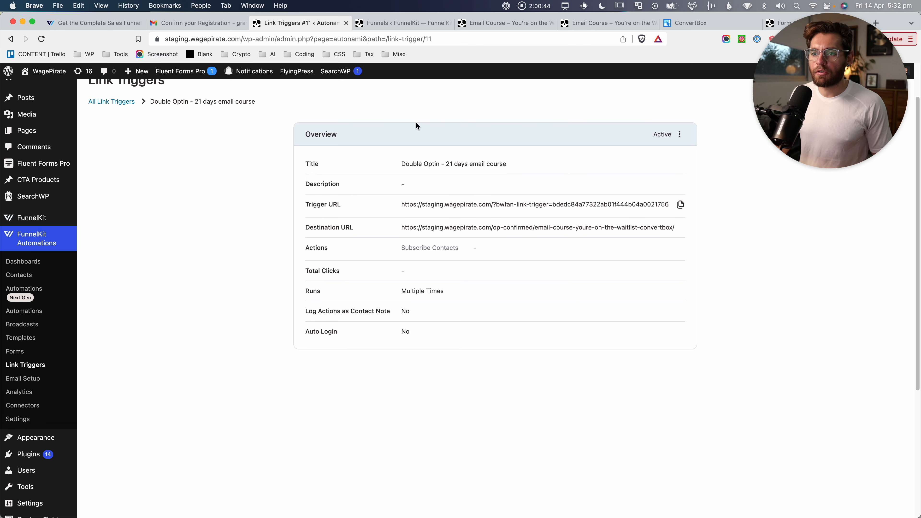
Capture the saved, active Double Optin – 21 days email course trigger, then return to Automations.
{"action": "left_click_drag", "start_coordinate": [300, 120], "coordinate": [525, 216]}
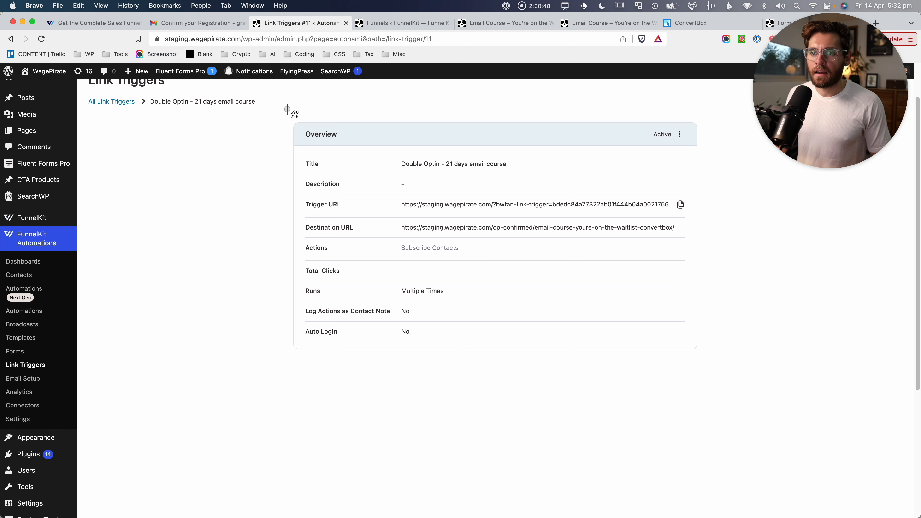
{"action": "left_click_drag", "start_coordinate": [290, 110], "coordinate": [729, 391]}
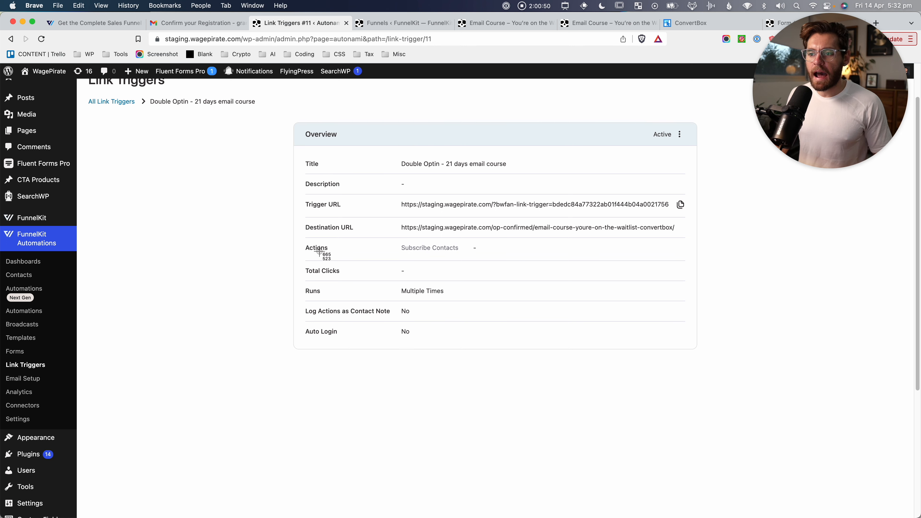
{"action": "left_click_drag", "start_coordinate": [307, 231], "coordinate": [473, 269]}
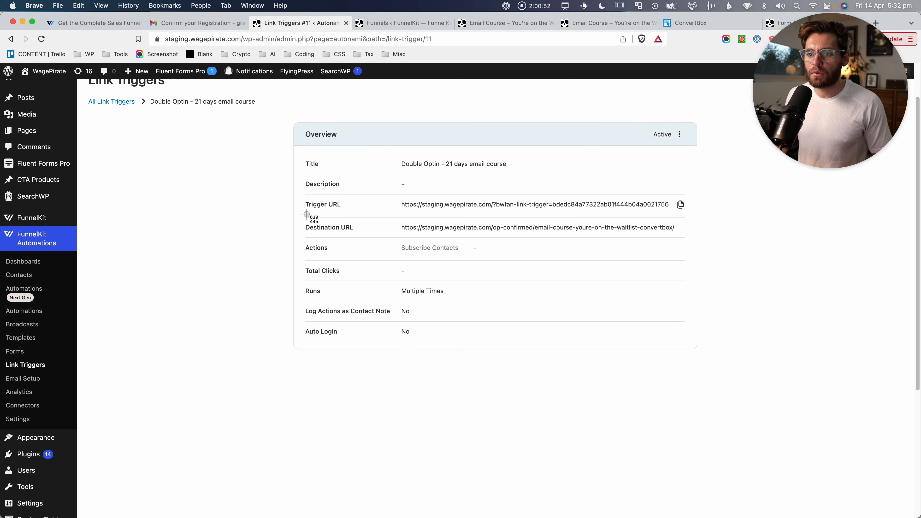
{"action": "left_click_drag", "start_coordinate": [306, 214], "coordinate": [690, 238]}
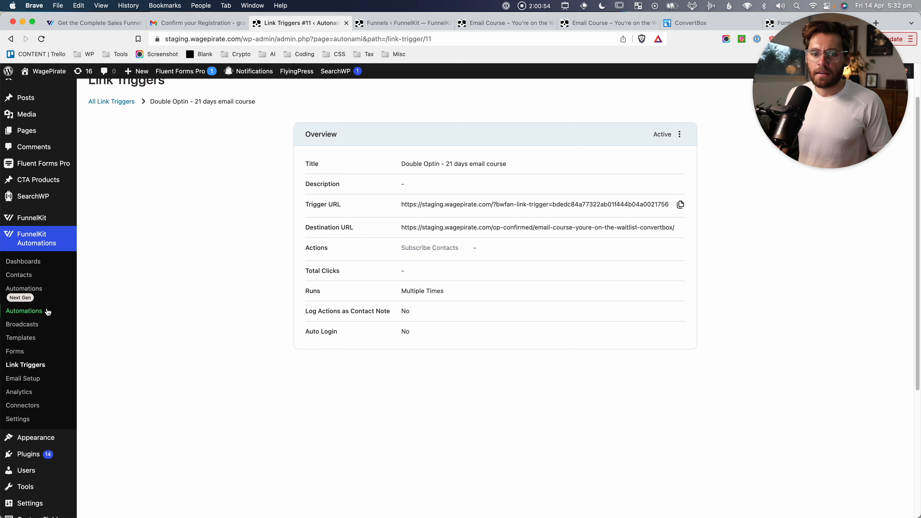
{"action": "left_click", "coordinate": [21, 292]}
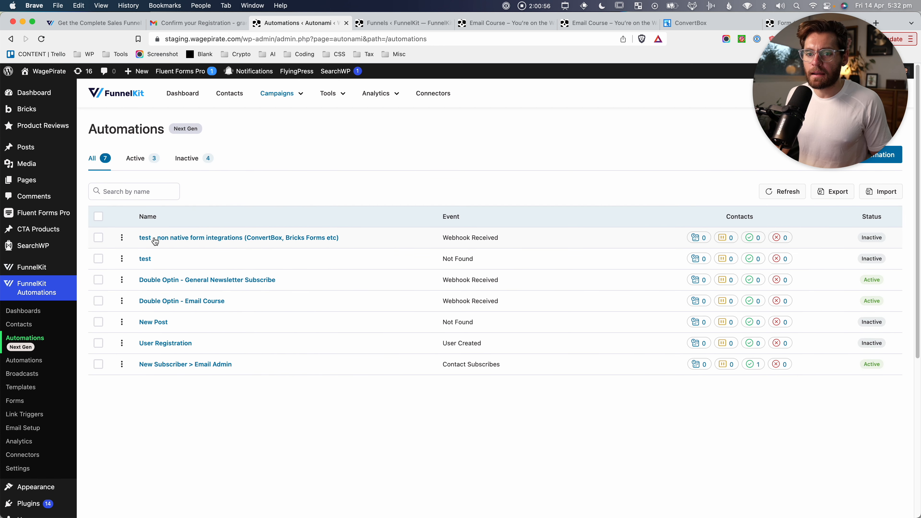
Open the non native form integrations test automation and its Send Email step.
{"action": "left_click", "coordinate": [192, 238]}
{"action": "key", "text": "super+shift+4"}
{"action": "left_click_drag", "start_coordinate": [365, 177], "coordinate": [555, 257]}
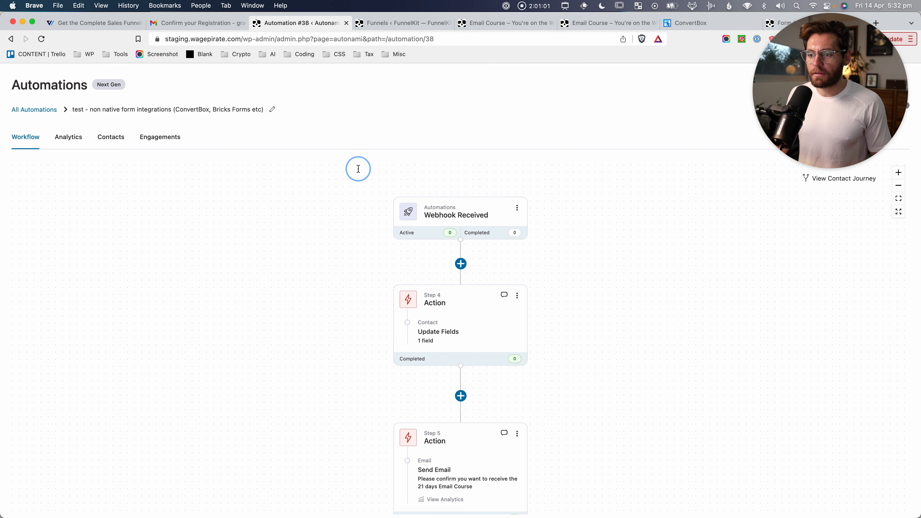
{"action": "key", "text": "super+shift+4"}
{"action": "left_click_drag", "start_coordinate": [379, 171], "coordinate": [548, 255]}
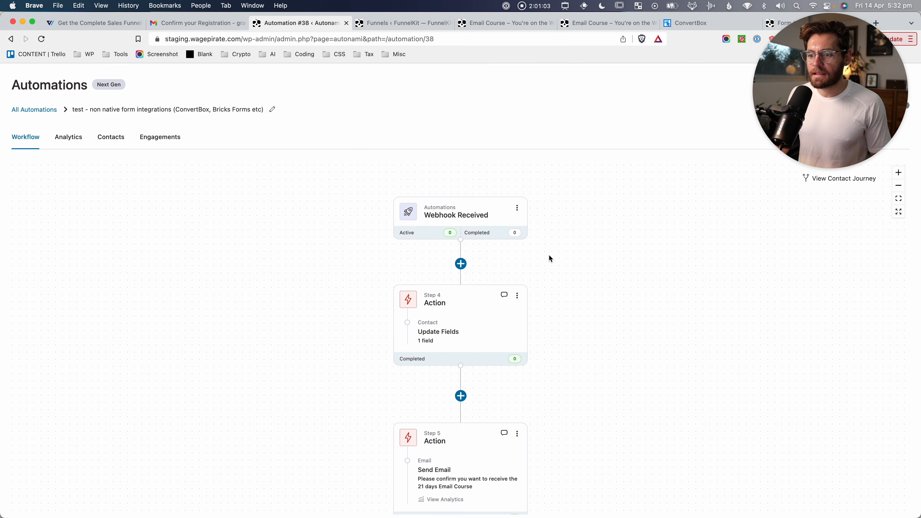
{"action": "left_click_drag", "start_coordinate": [340, 281], "coordinate": [589, 395]}
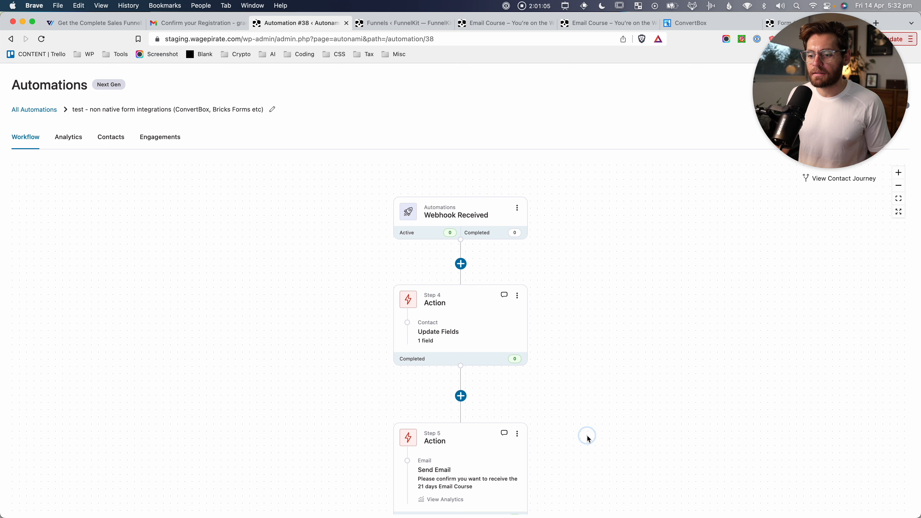
{"action": "left_click", "coordinate": [574, 275]}
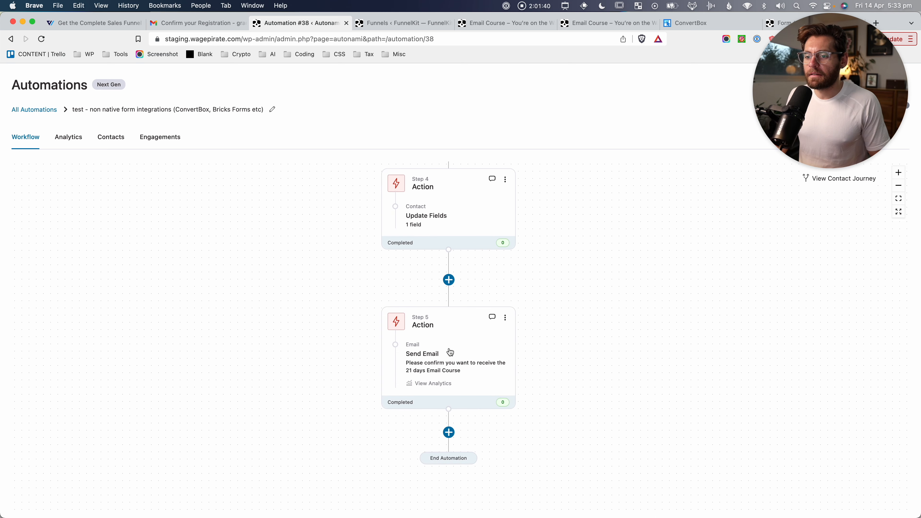
{"action": "left_click", "coordinate": [447, 348]}
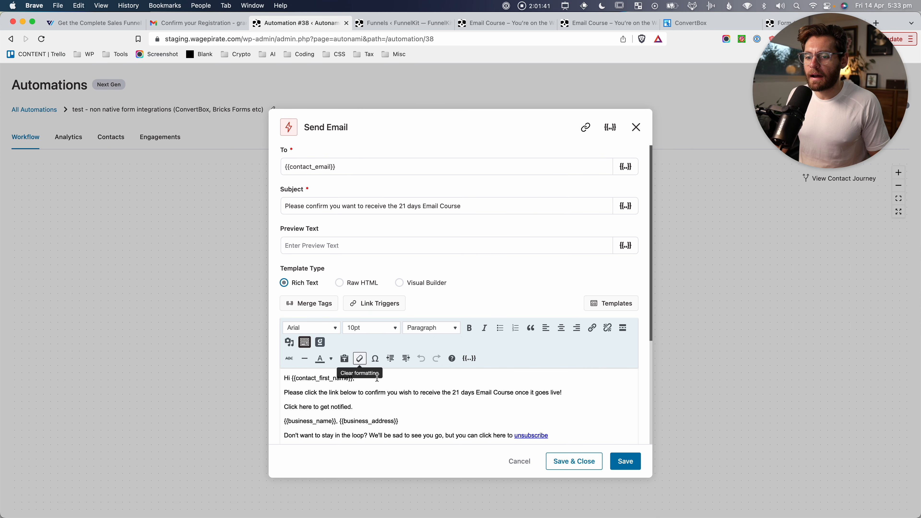
{"action": "scroll", "coordinate": [382, 387], "scroll_direction": "down", "scroll_amount": 2}
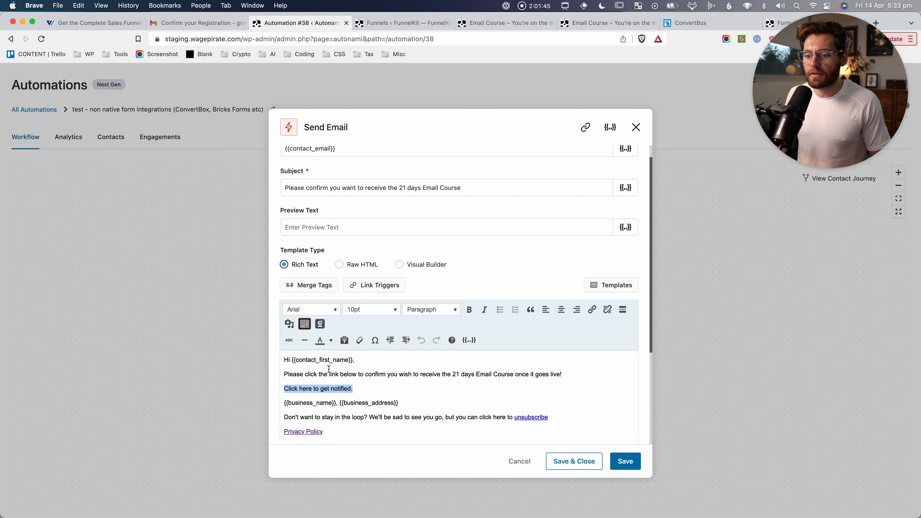
Link 'Click here to get notified.' to the Double Optin – 21 days email course trigger URL and save.
{"action": "left_click", "coordinate": [375, 286]}
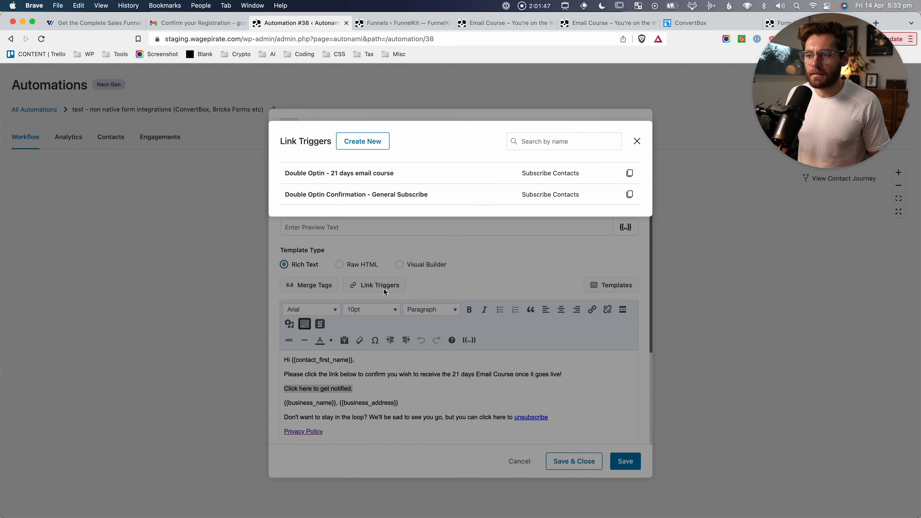
{"action": "left_click", "coordinate": [629, 174]}
{"action": "left_click_drag", "start_coordinate": [357, 389], "coordinate": [287, 392]}
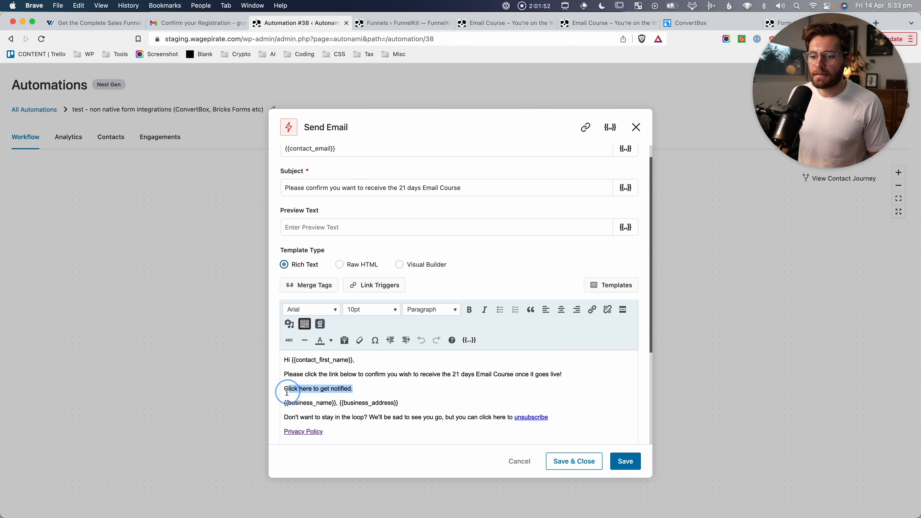
{"action": "left_click", "coordinate": [593, 312]}
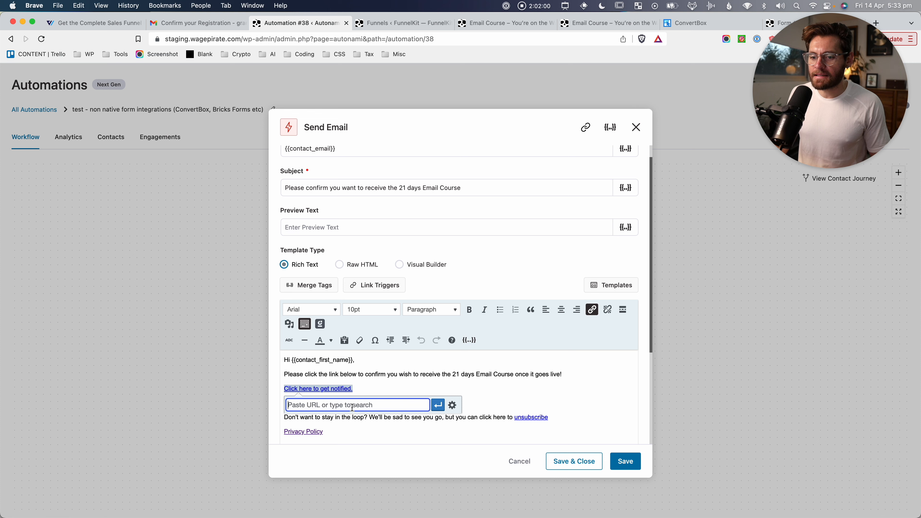
{"action": "key", "text": "Return"}
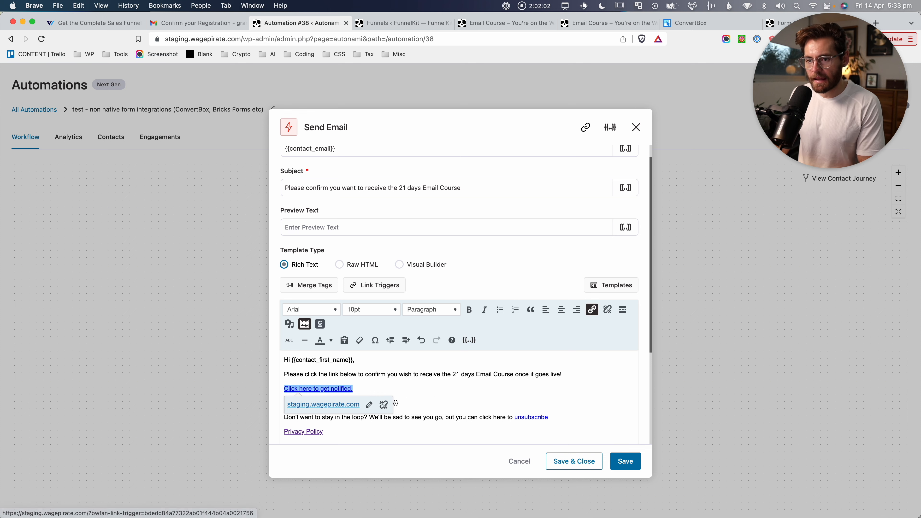
{"action": "left_click", "coordinate": [348, 376]}
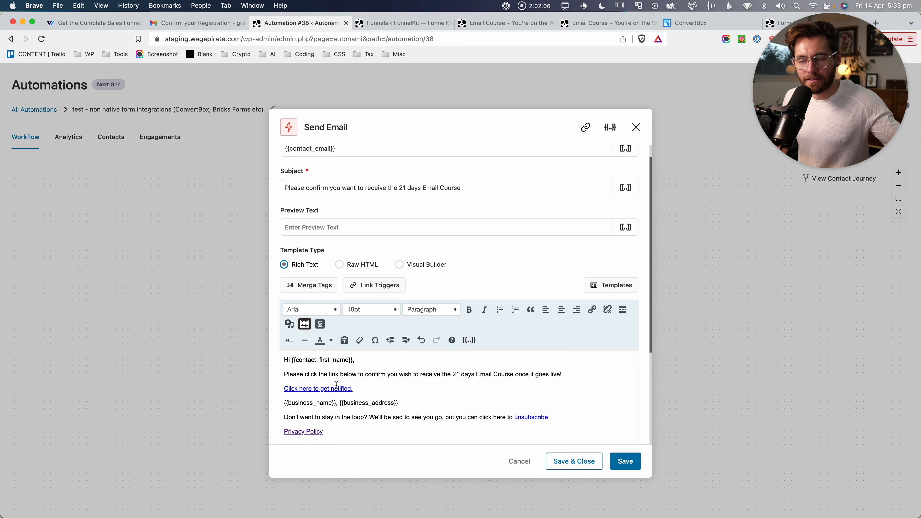
{"action": "left_click", "coordinate": [625, 464]}
{"action": "left_click", "coordinate": [636, 128]}
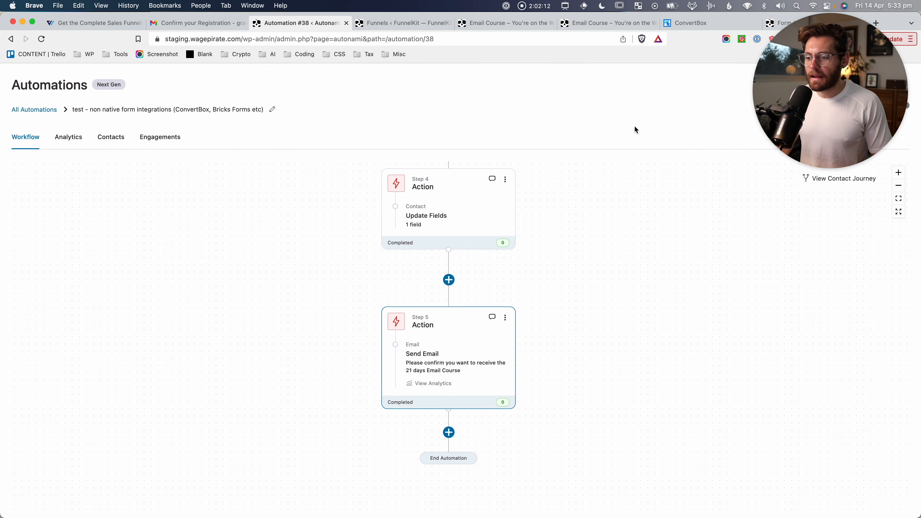
End the workflow with an Exit step after Send Email and set the automation Active.
{"action": "left_click", "coordinate": [449, 432]}
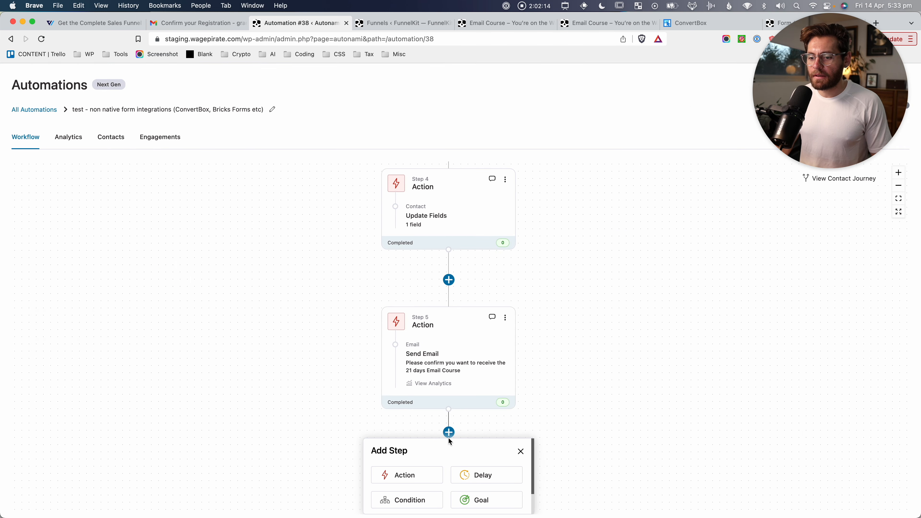
{"action": "scroll", "coordinate": [585, 460], "scroll_direction": "down", "scroll_amount": 2}
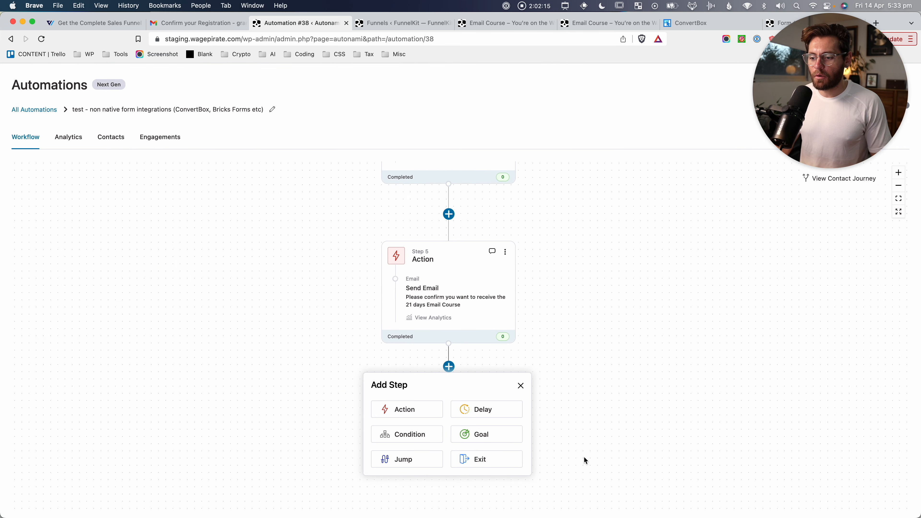
{"action": "left_click", "coordinate": [482, 458]}
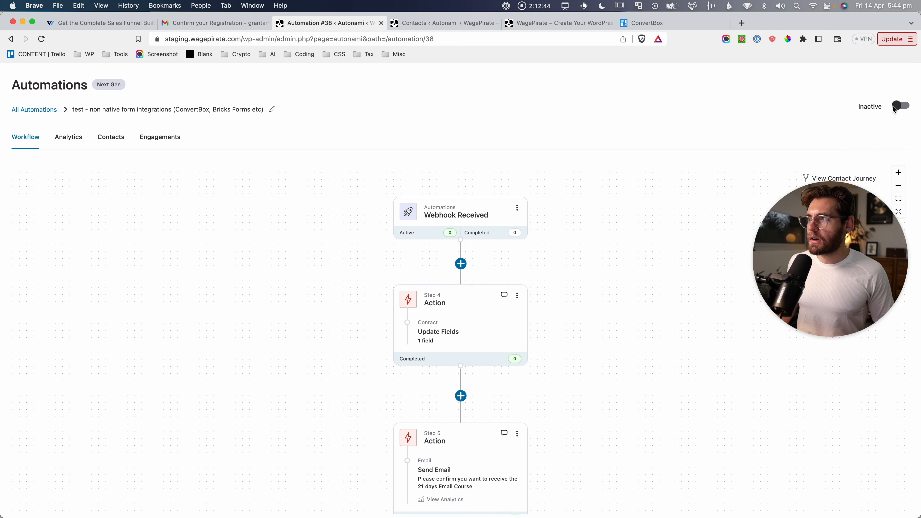
{"action": "left_click", "coordinate": [900, 107]}
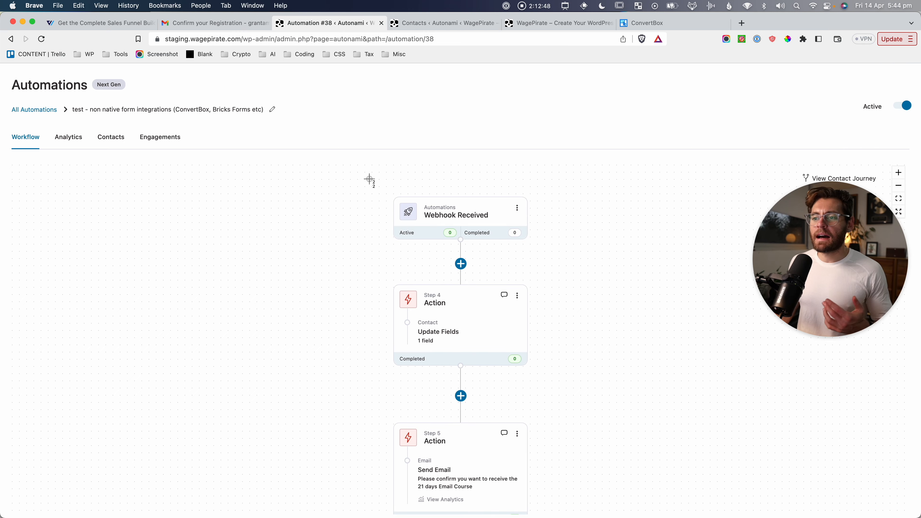
{"action": "left_click_drag", "start_coordinate": [369, 179], "coordinate": [557, 484]}
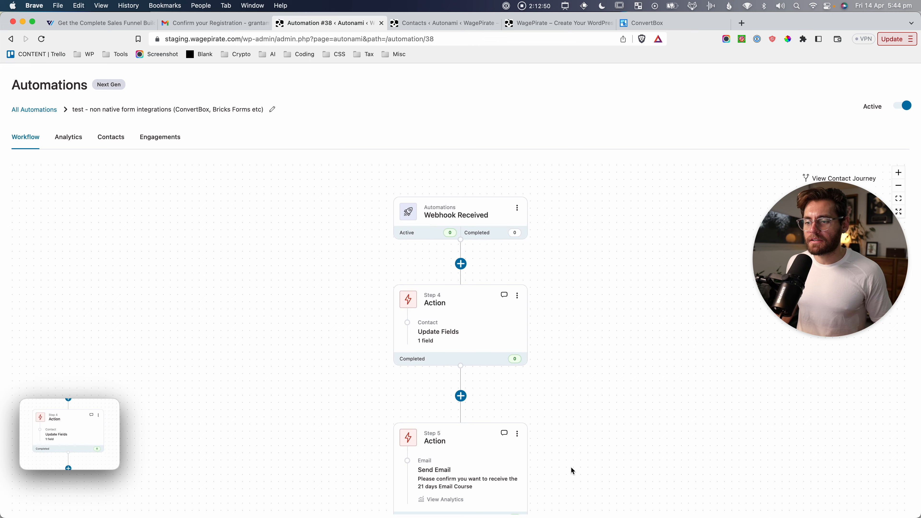
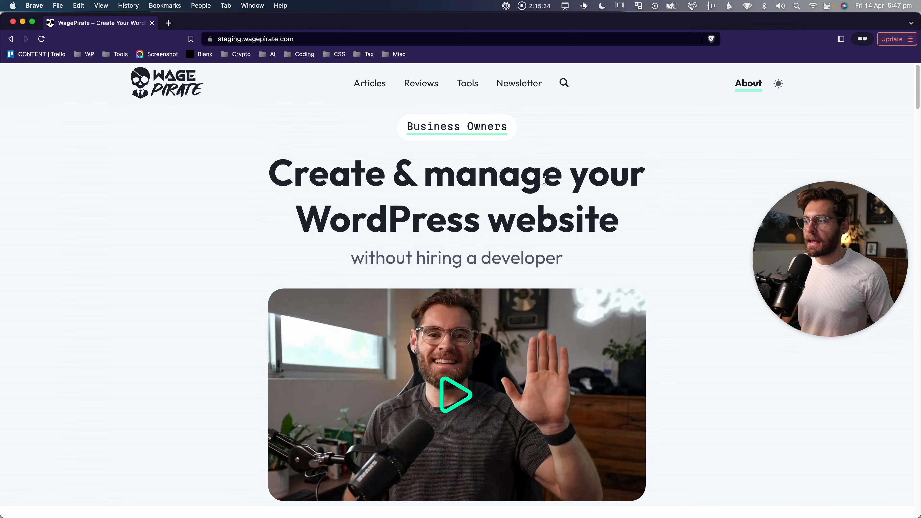
Submit the ConvertBox newsletter popup with a test first name and a test email address.
{"action": "left_click", "coordinate": [577, 195]}
{"action": "mouse_move", "coordinate": [607, 59]}
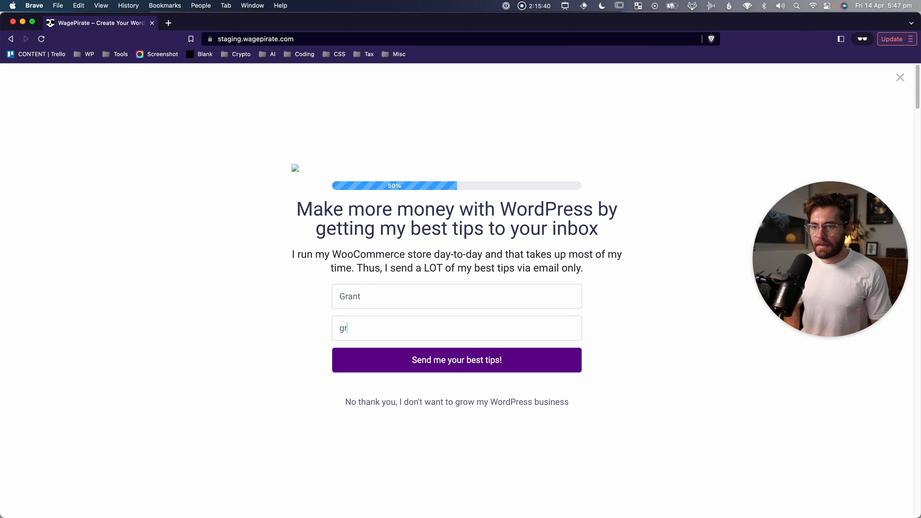
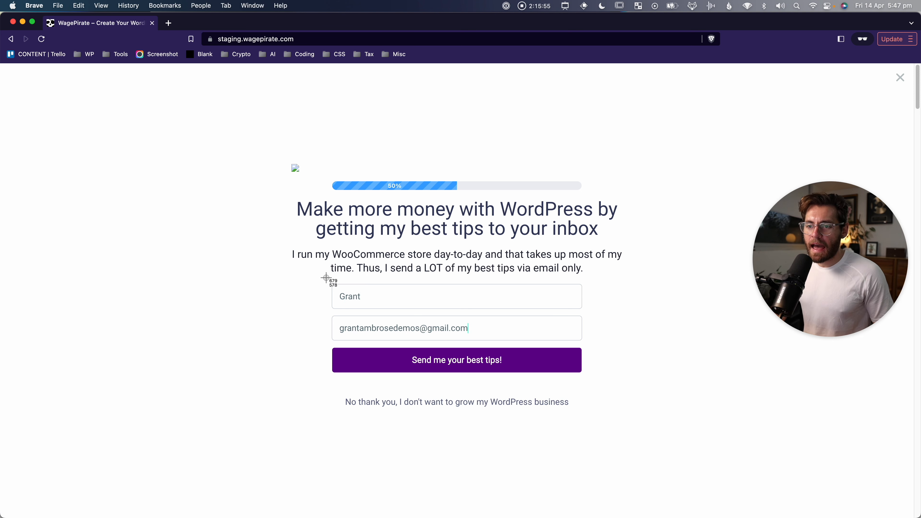
{"action": "mouse_move", "coordinate": [326, 277]}
{"action": "left_mouse_down"}
{"action": "mouse_move", "coordinate": [396, 313]}
{"action": "mouse_move", "coordinate": [501, 341]}
{"action": "mouse_move", "coordinate": [593, 348]}
{"action": "left_mouse_up"}
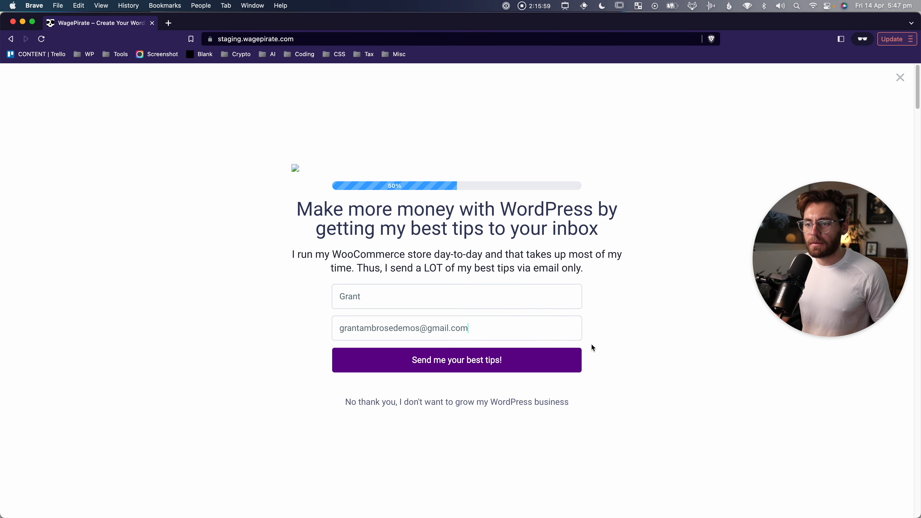
{"action": "left_click", "coordinate": [448, 366]}
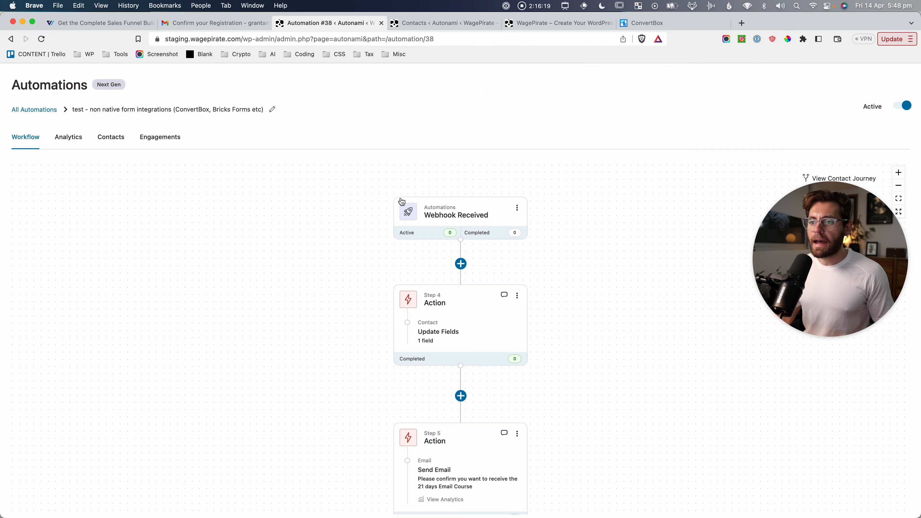
Review the Webhook Received node's Data Found, then pan down to the Exit Automation step.
{"action": "left_click", "coordinate": [435, 215]}
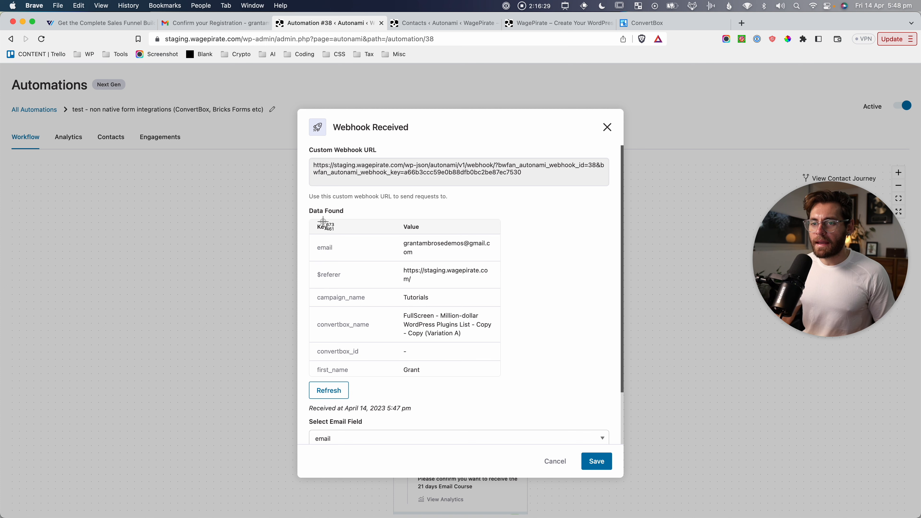
{"action": "left_click_drag", "start_coordinate": [308, 214], "coordinate": [511, 383]}
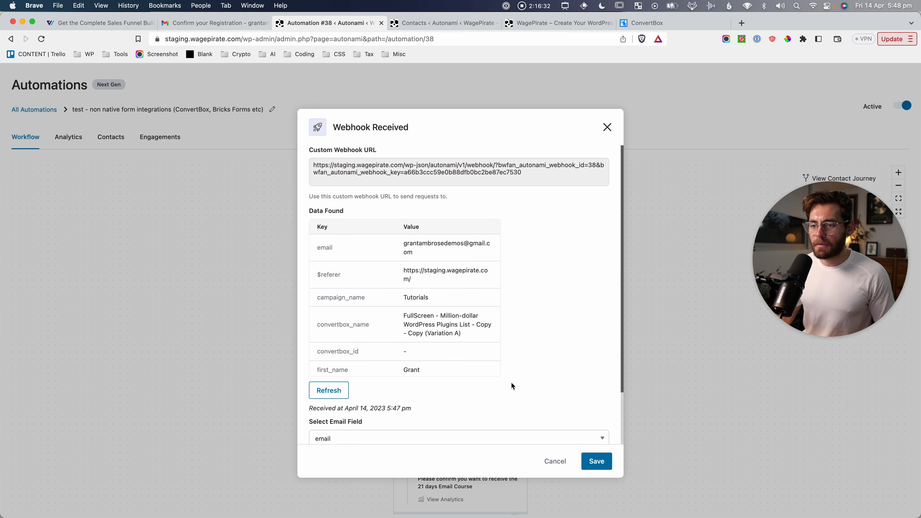
{"action": "left_click", "coordinate": [608, 127]}
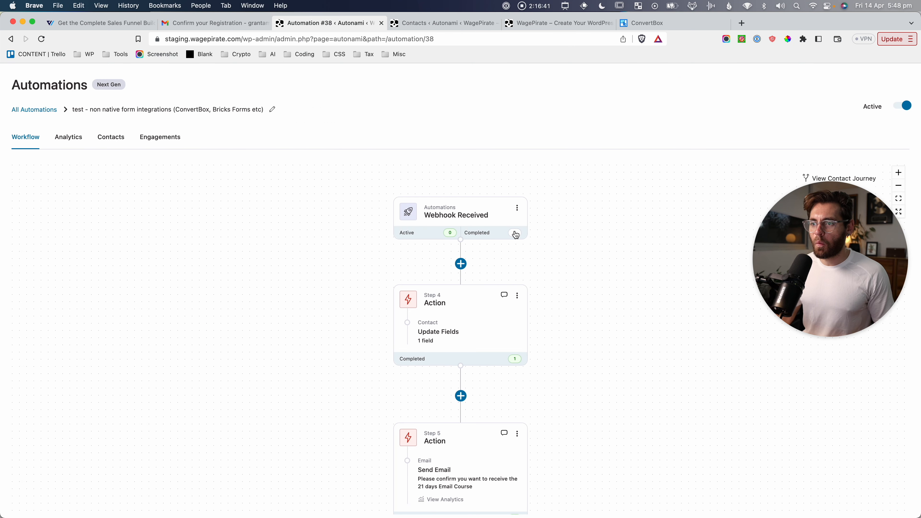
{"action": "mouse_move", "coordinate": [561, 350]}
{"action": "left_mouse_down"}
{"action": "mouse_move", "coordinate": [557, 270]}
{"action": "mouse_move", "coordinate": [572, 337]}
{"action": "left_mouse_up"}
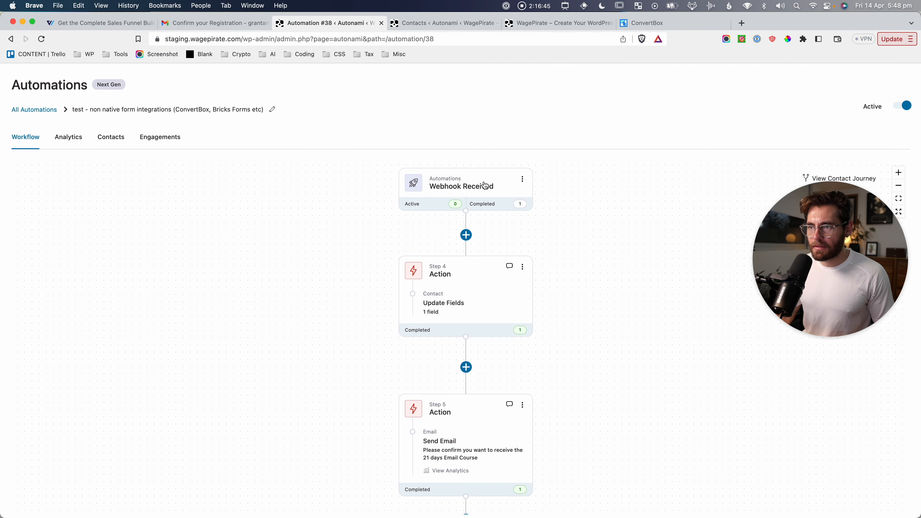
{"action": "left_click_drag", "start_coordinate": [593, 352], "coordinate": [564, 287]}
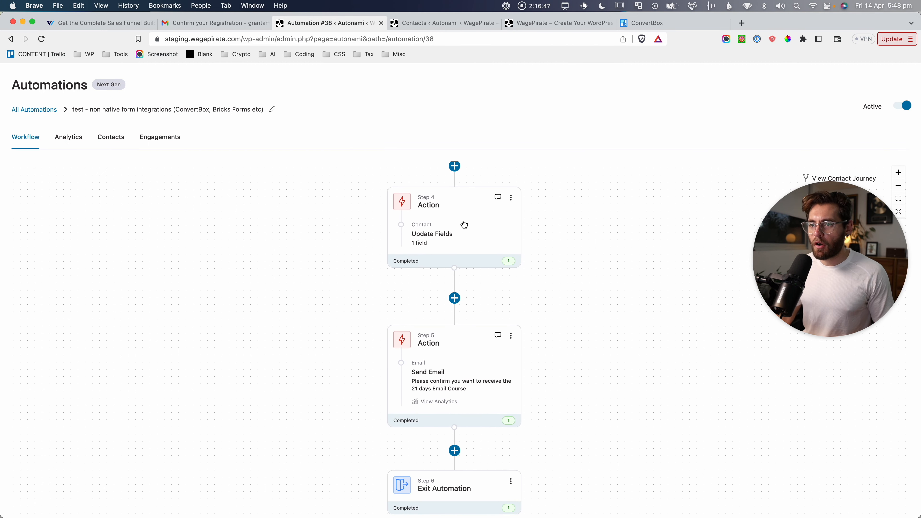
{"action": "left_click_drag", "start_coordinate": [578, 359], "coordinate": [578, 242]}
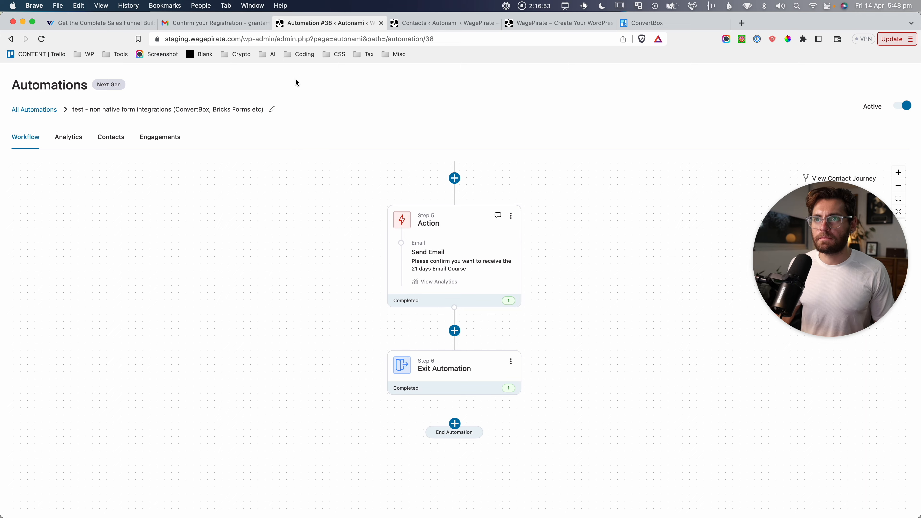
Reload the Contacts list and open the new unverified test subscriber's profile.
{"action": "left_click", "coordinate": [435, 23]}
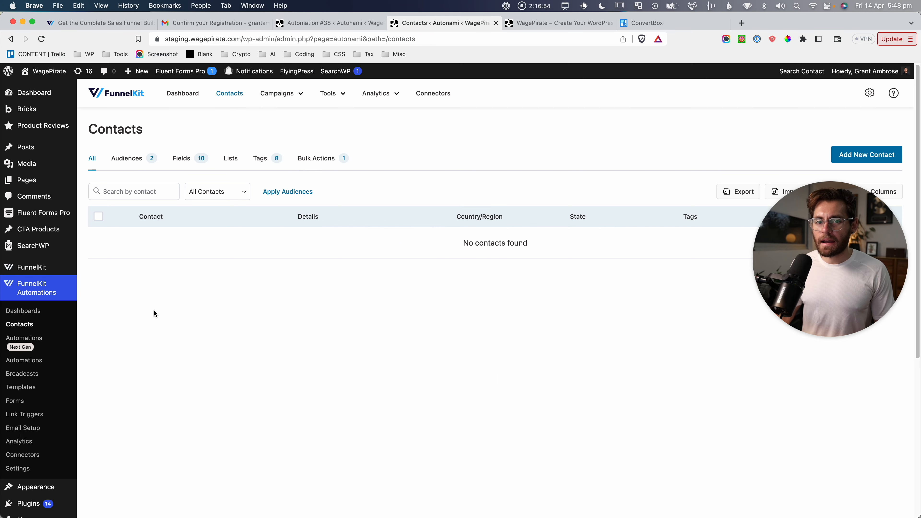
{"action": "left_click", "coordinate": [188, 308]}
{"action": "key", "text": "super+r"}
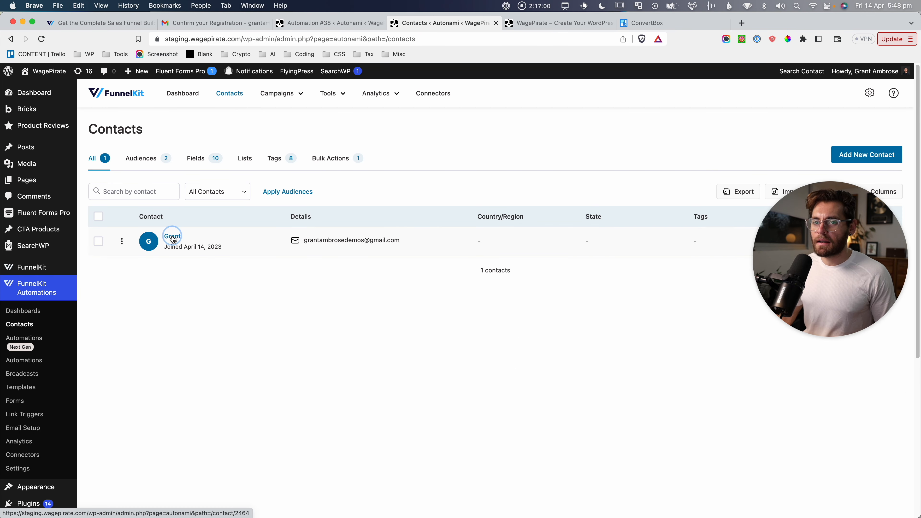
{"action": "left_click", "coordinate": [173, 237]}
{"action": "key", "text": "super+shift+4"}
{"action": "left_click_drag", "start_coordinate": [177, 176], "coordinate": [253, 207]}
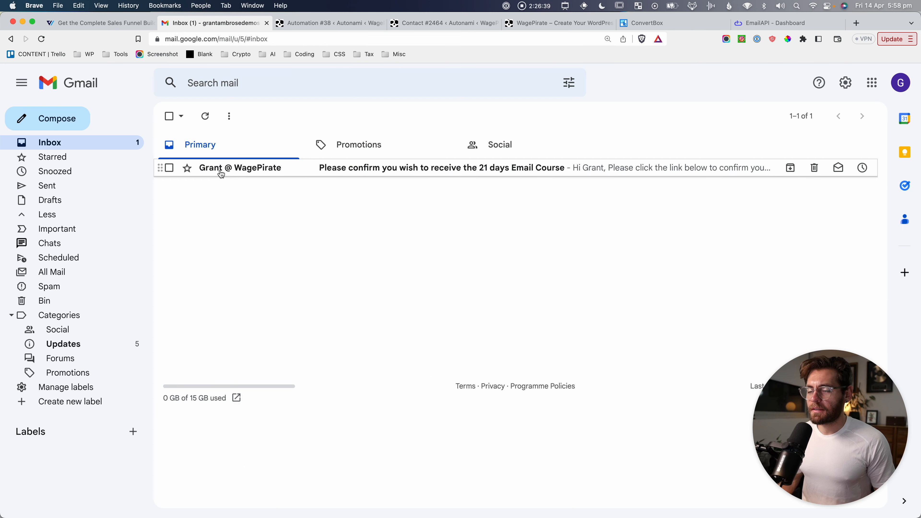
Open the 21 days Email Course confirmation email and follow its 'Click here to get notified.' link.
{"action": "left_click", "coordinate": [222, 173]}
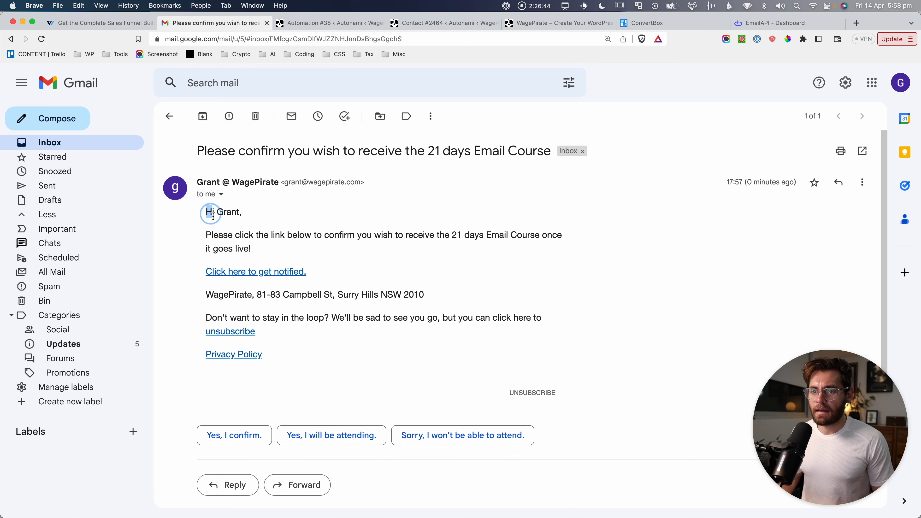
{"action": "left_click_drag", "start_coordinate": [213, 216], "coordinate": [342, 325]}
{"action": "left_click", "coordinate": [342, 324]}
{"action": "key", "text": "super+shift+4"}
{"action": "left_click_drag", "start_coordinate": [198, 260], "coordinate": [323, 282]}
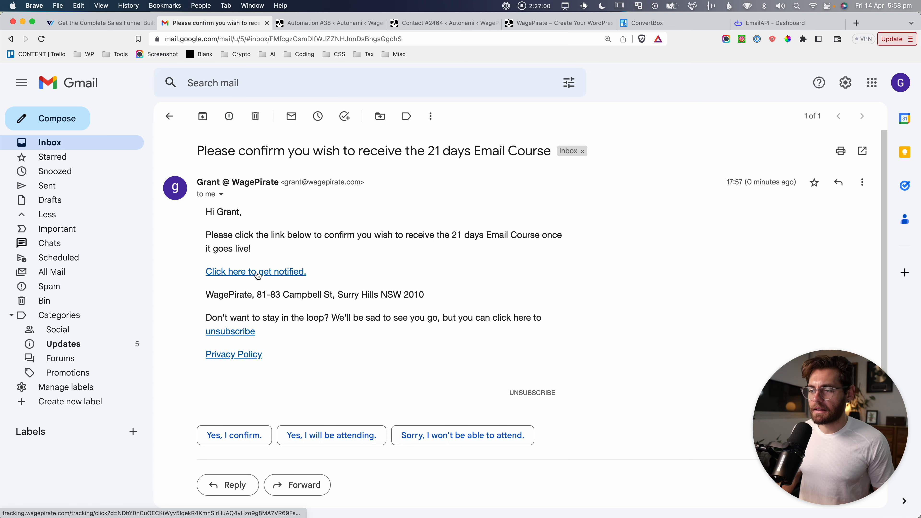
{"action": "left_click", "coordinate": [257, 276]}
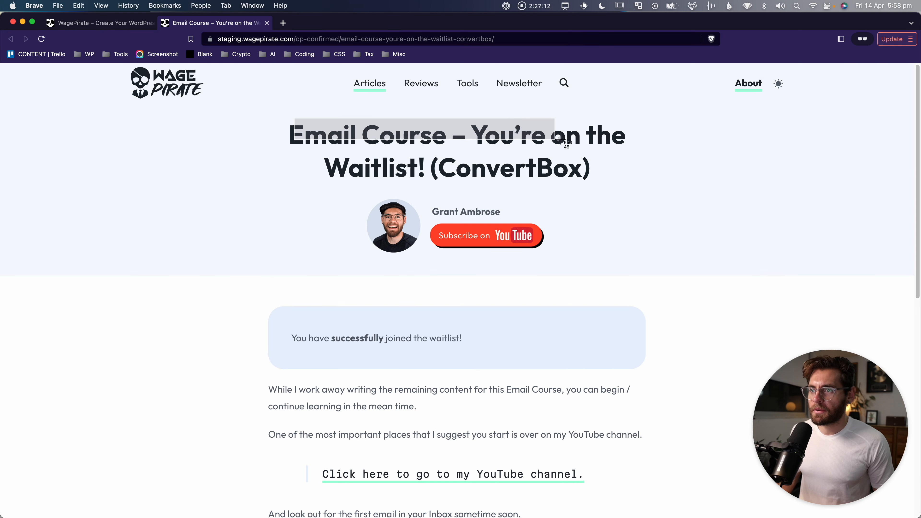
Reload the 'Email Course – You're on the Waitlist!' confirmation page.
{"action": "left_click_drag", "start_coordinate": [597, 152], "coordinate": [430, 192]}
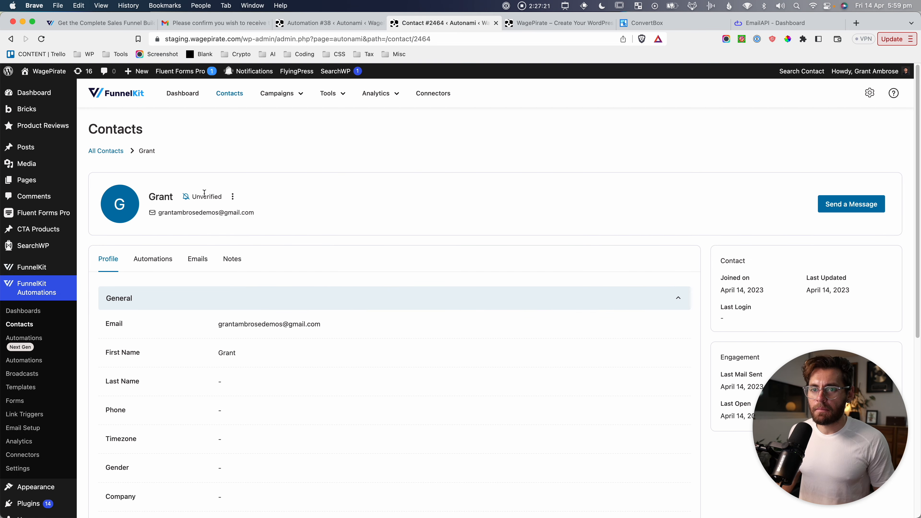
{"action": "key", "text": "super+r"}
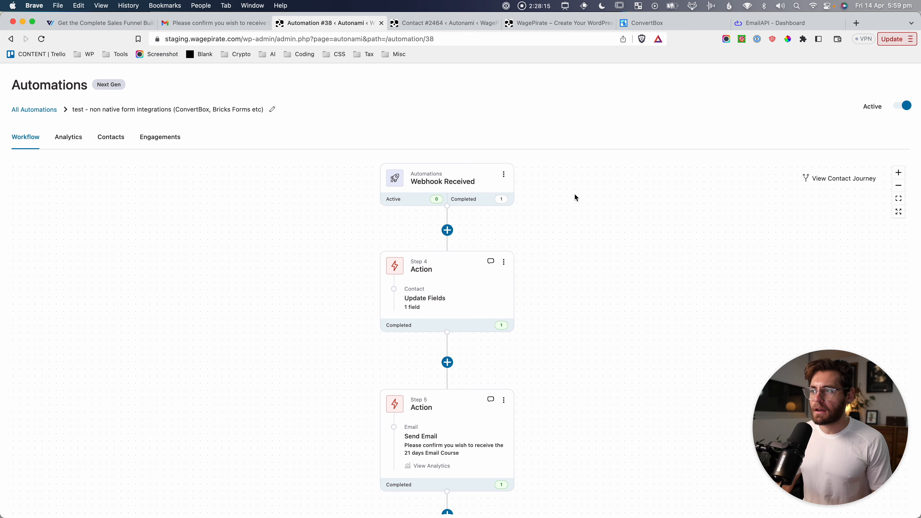
{"action": "scroll", "coordinate": [592, 366], "scroll_direction": "down", "scroll_amount": 1}
{"action": "mouse_move", "coordinate": [593, 365]}
{"action": "left_mouse_down"}
{"action": "mouse_move", "coordinate": [590, 386]}
{"action": "mouse_move", "coordinate": [584, 377]}
{"action": "left_mouse_up"}
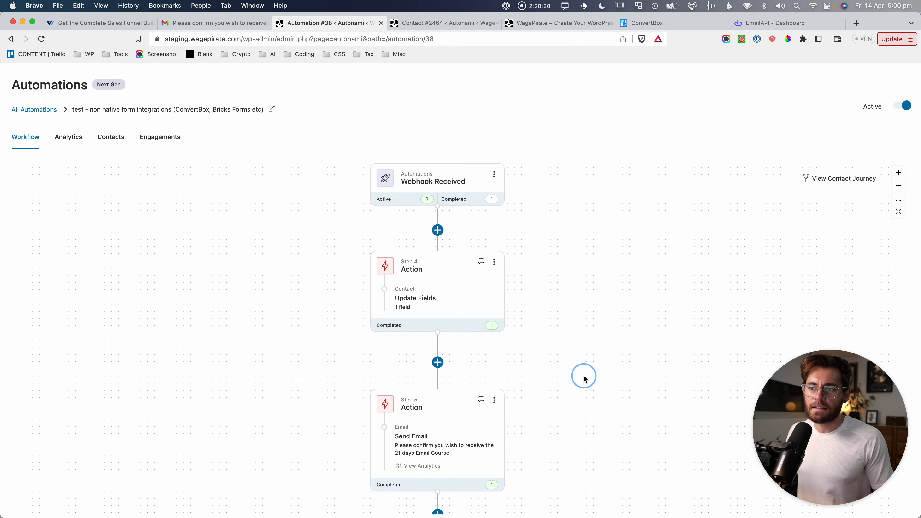
{"action": "left_click", "coordinate": [839, 180]}
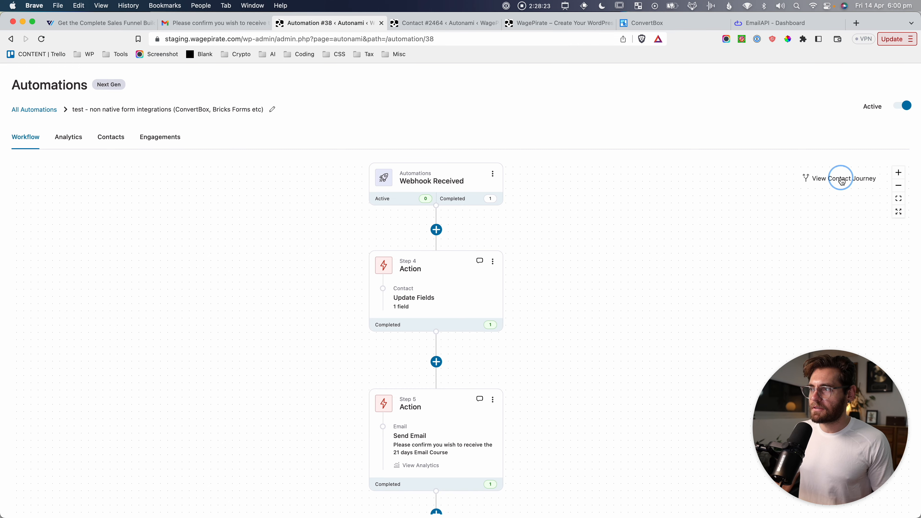
{"action": "type", "text": "gra"}
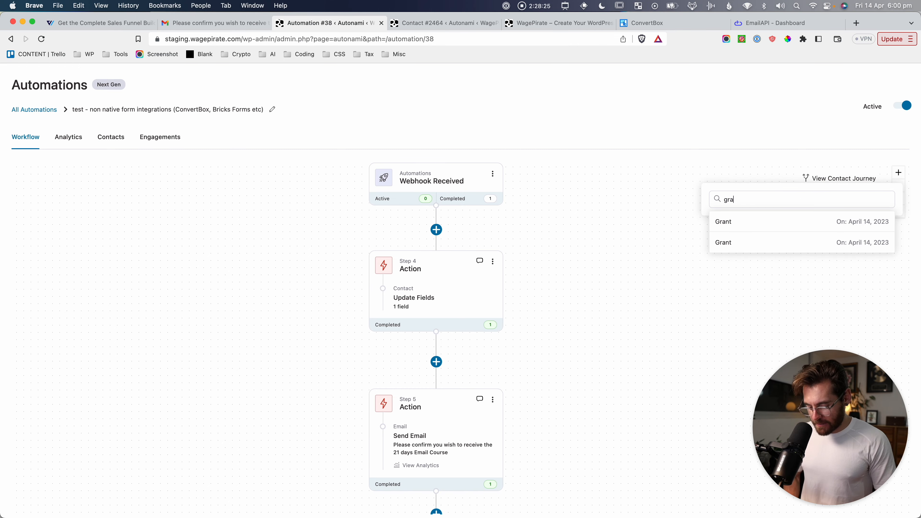
{"action": "type", "text": "nt"}
{"action": "left_click", "coordinate": [747, 222]}
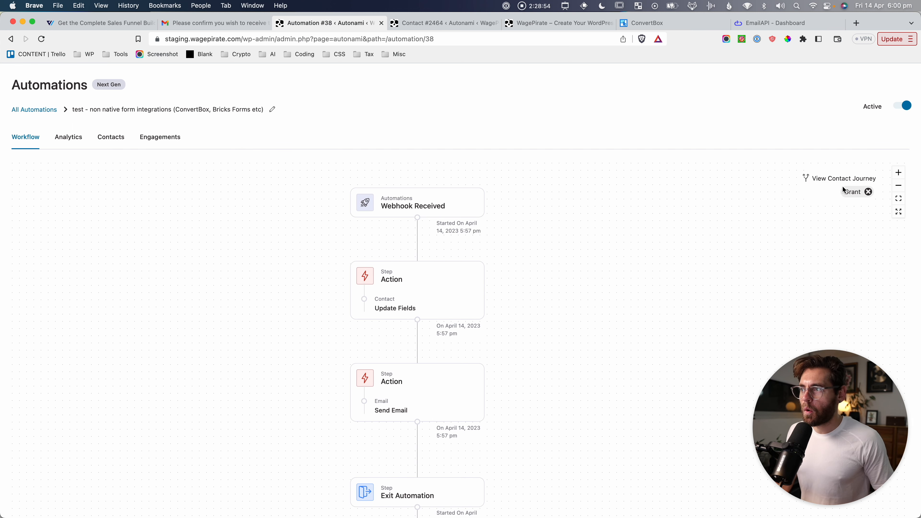
{"action": "left_click_drag", "start_coordinate": [644, 236], "coordinate": [637, 232]}
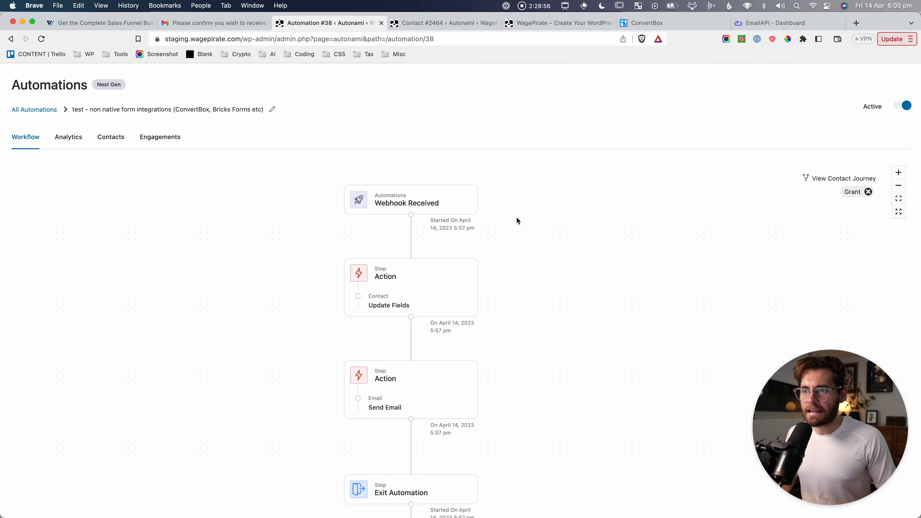
{"action": "left_click_drag", "start_coordinate": [560, 283], "coordinate": [544, 247]}
{"action": "left_click_drag", "start_coordinate": [557, 319], "coordinate": [539, 300]}
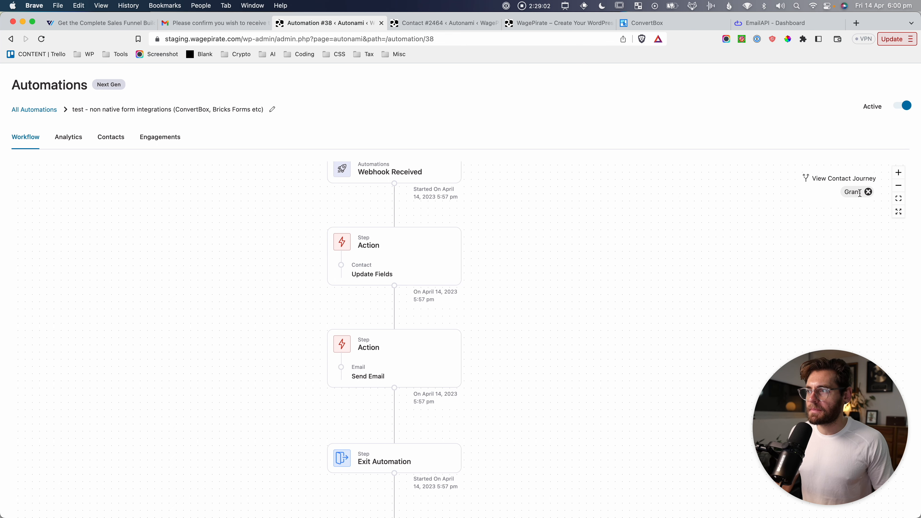
{"action": "left_click", "coordinate": [869, 192]}
{"action": "left_click_drag", "start_coordinate": [664, 292], "coordinate": [604, 276]}
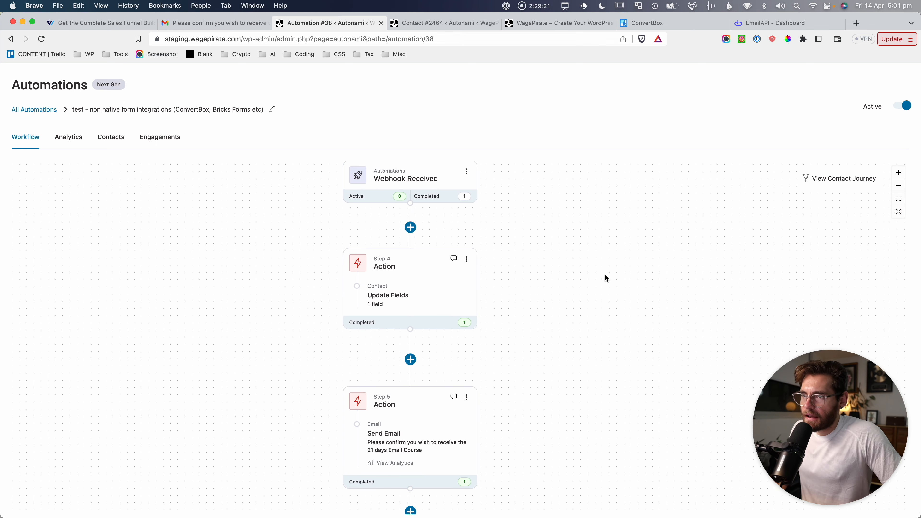
{"action": "left_click_drag", "start_coordinate": [586, 242], "coordinate": [588, 249]}
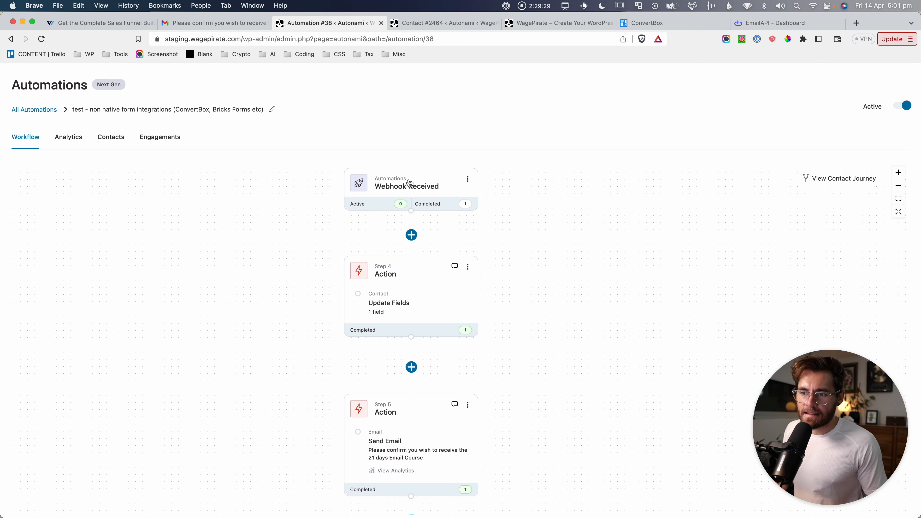
{"action": "left_click_drag", "start_coordinate": [573, 404], "coordinate": [570, 280]}
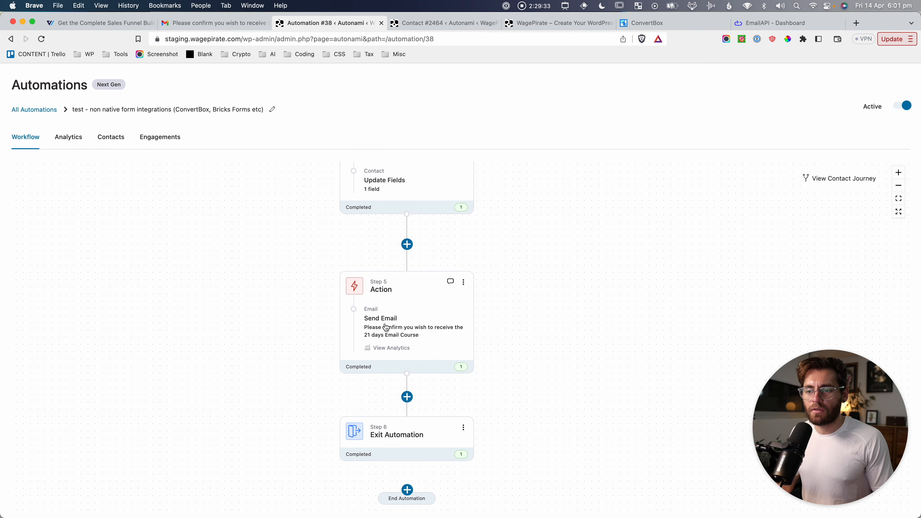
{"action": "mouse_move", "coordinate": [522, 242]}
{"action": "left_mouse_down"}
{"action": "mouse_move", "coordinate": [533, 382]}
{"action": "mouse_move", "coordinate": [518, 229]}
{"action": "left_mouse_up"}
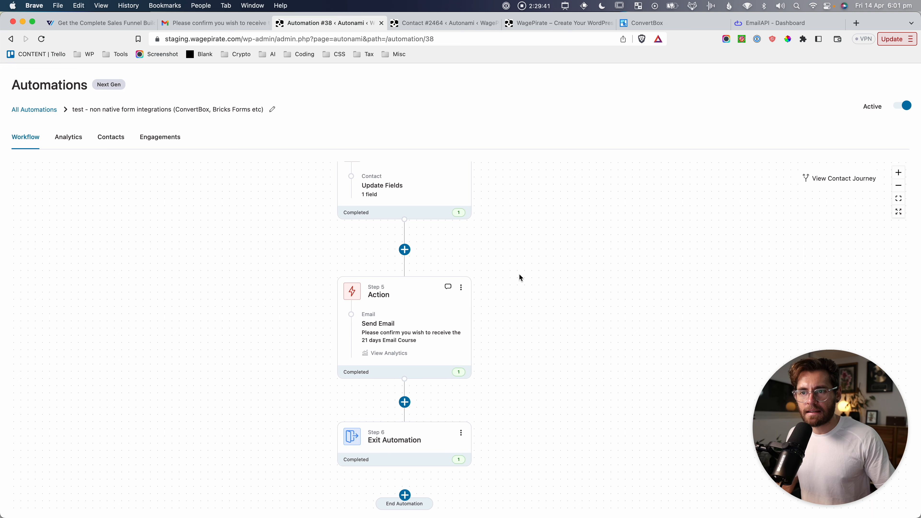
{"action": "left_click_drag", "start_coordinate": [520, 275], "coordinate": [520, 393]}
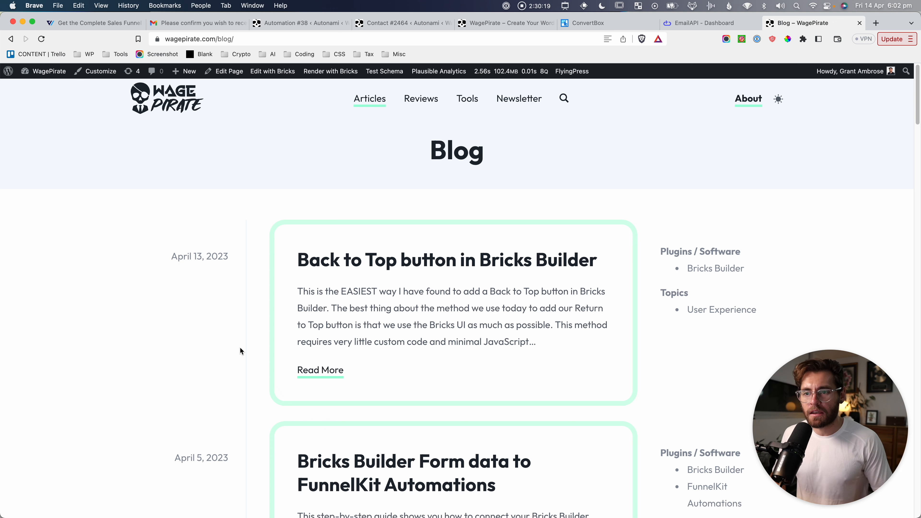
Scroll the Blog listing and open the 'Bricks Builder Form data to FunnelKit Automations' article.
{"action": "scroll", "coordinate": [194, 197], "scroll_direction": "down", "scroll_amount": 1}
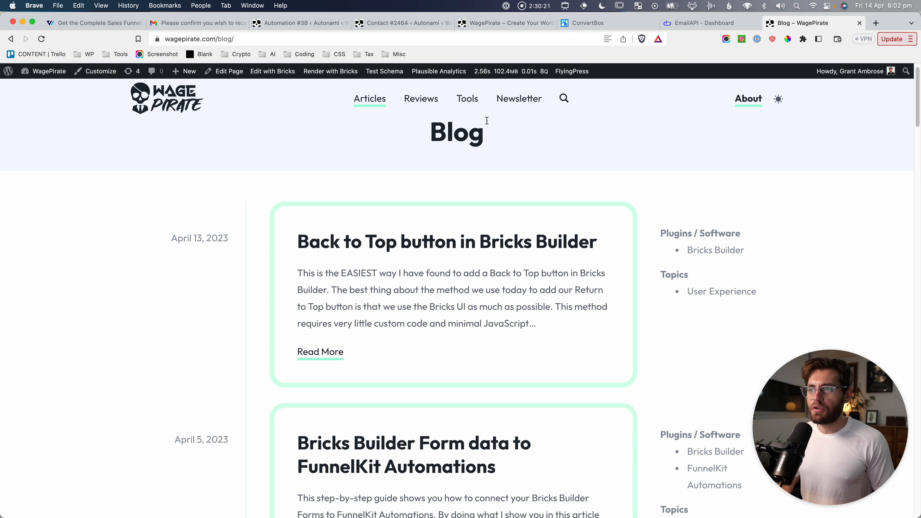
{"action": "scroll", "coordinate": [261, 305], "scroll_direction": "down", "scroll_amount": 10}
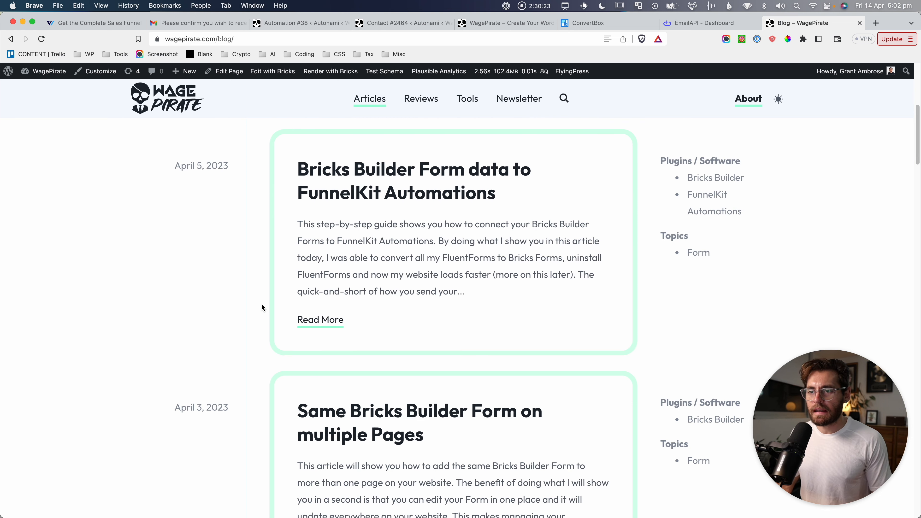
{"action": "scroll", "coordinate": [262, 307], "scroll_direction": "down", "scroll_amount": 10}
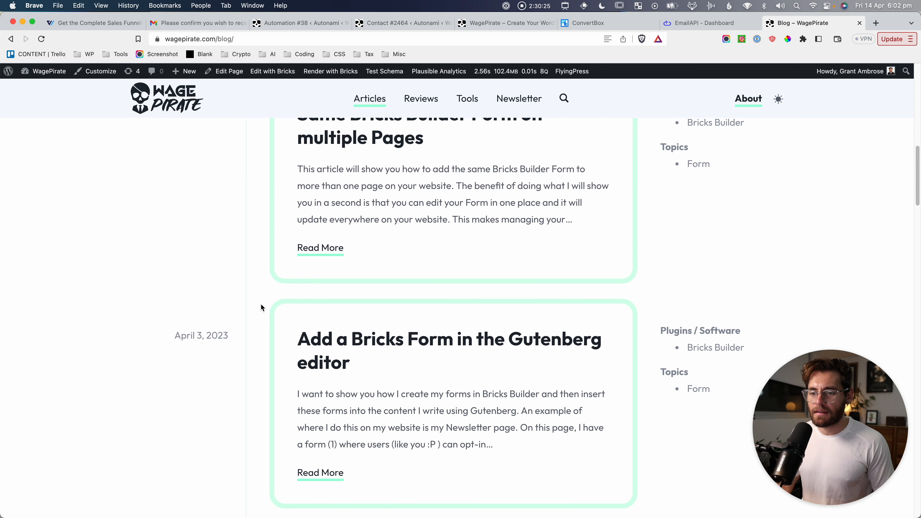
{"action": "scroll", "coordinate": [261, 305], "scroll_direction": "down", "scroll_amount": 20}
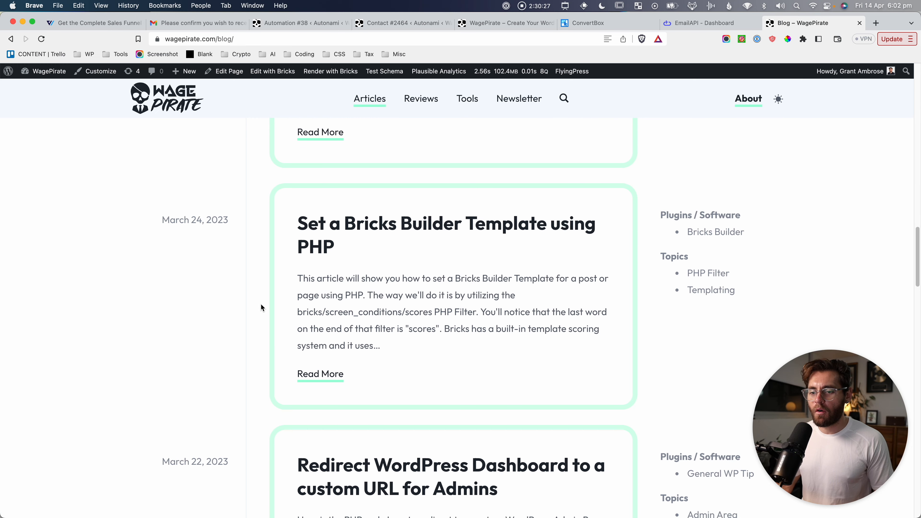
{"action": "scroll", "coordinate": [261, 305], "scroll_direction": "down", "scroll_amount": 20}
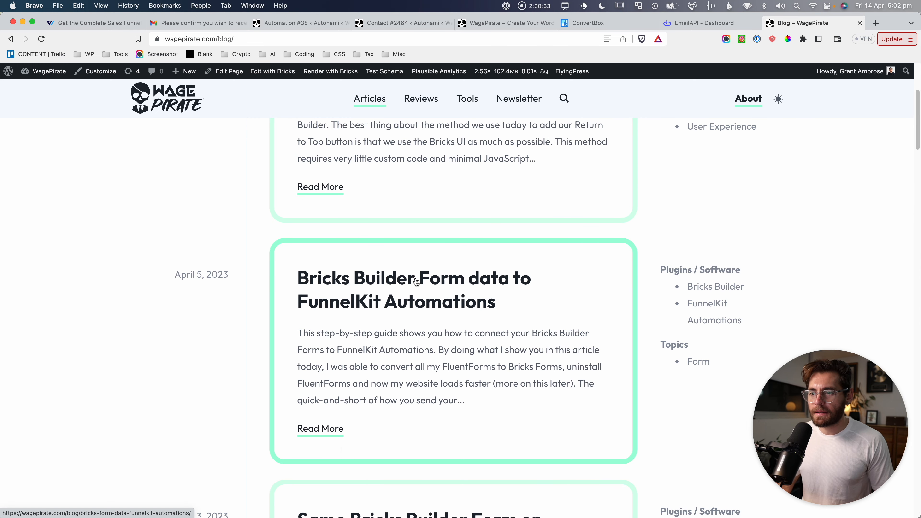
{"action": "left_click", "coordinate": [443, 297]}
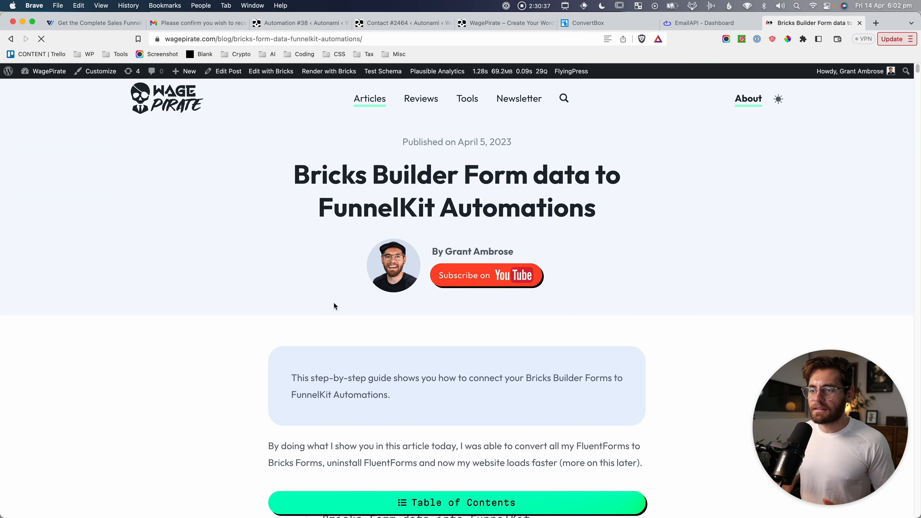
Scroll to the final code and highlight the add_action hook and the form-fields-to-webhook-URL block.
{"action": "scroll", "coordinate": [334, 306], "scroll_direction": "down", "scroll_amount": 15}
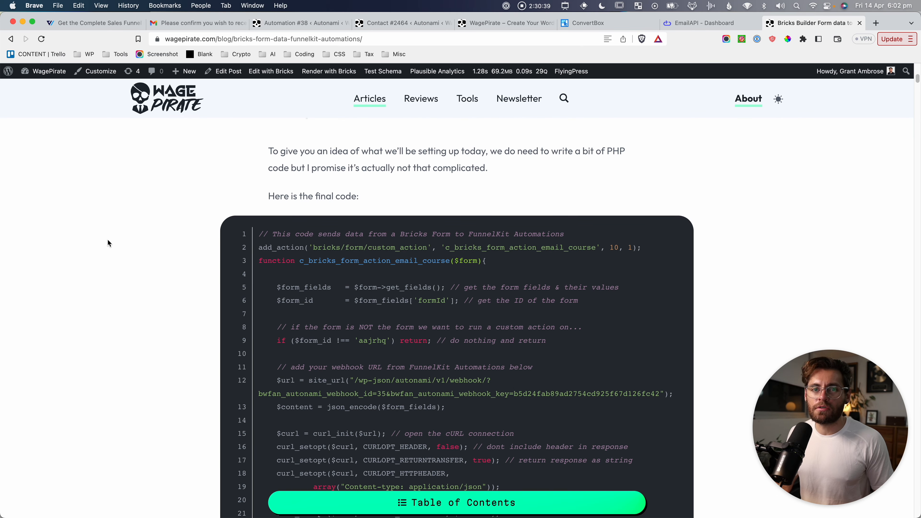
{"action": "scroll", "coordinate": [106, 234], "scroll_direction": "down", "scroll_amount": 3}
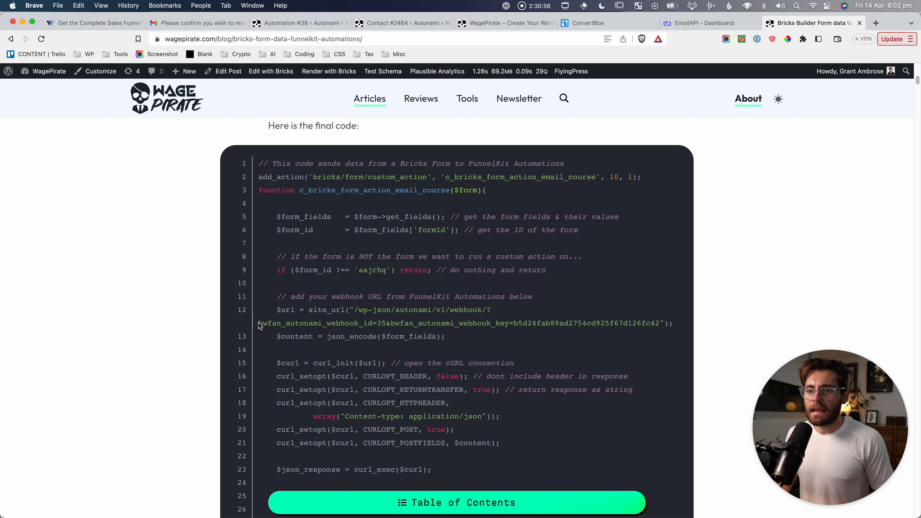
{"action": "left_click", "coordinate": [279, 178]}
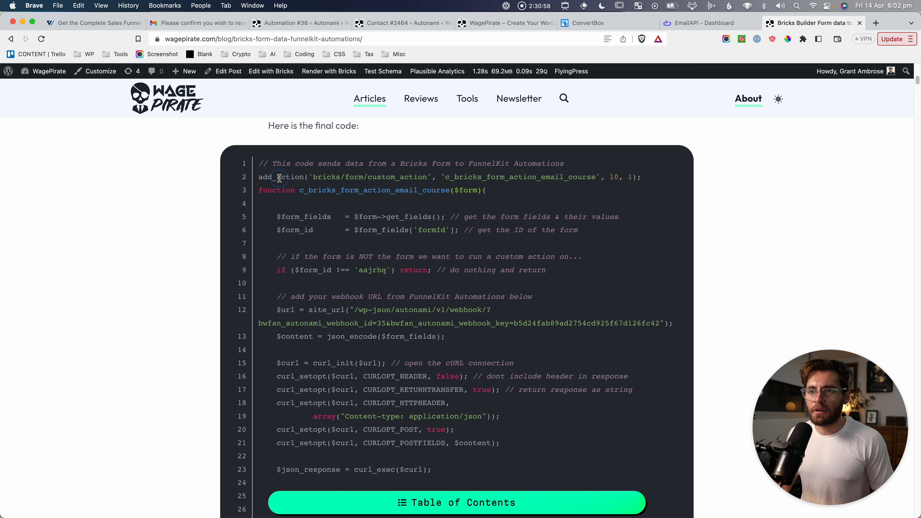
{"action": "left_click_drag", "start_coordinate": [279, 178], "coordinate": [527, 178]}
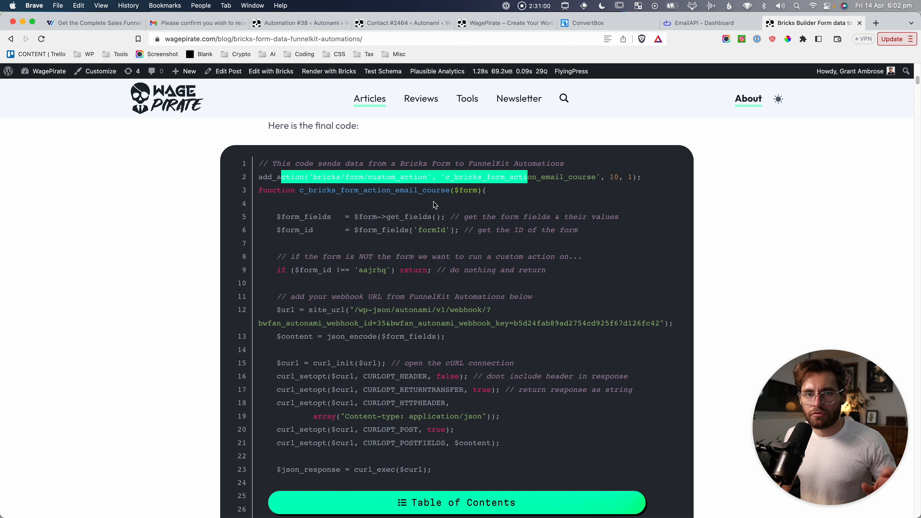
{"action": "left_click_drag", "start_coordinate": [290, 216], "coordinate": [665, 323]}
Clear the highlights and select the form ID aajrhq on line 9.
{"action": "scroll", "coordinate": [649, 294], "scroll_direction": "down", "scroll_amount": 1}
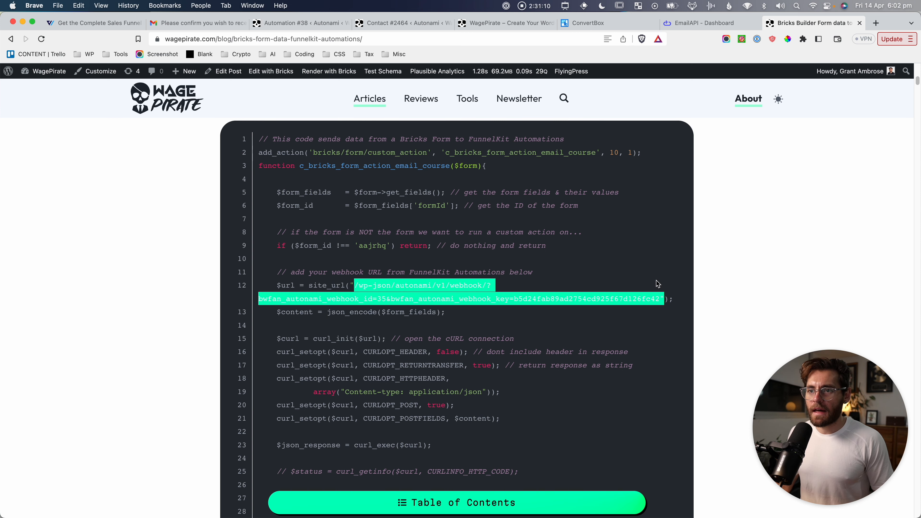
{"action": "left_click", "coordinate": [390, 349]}
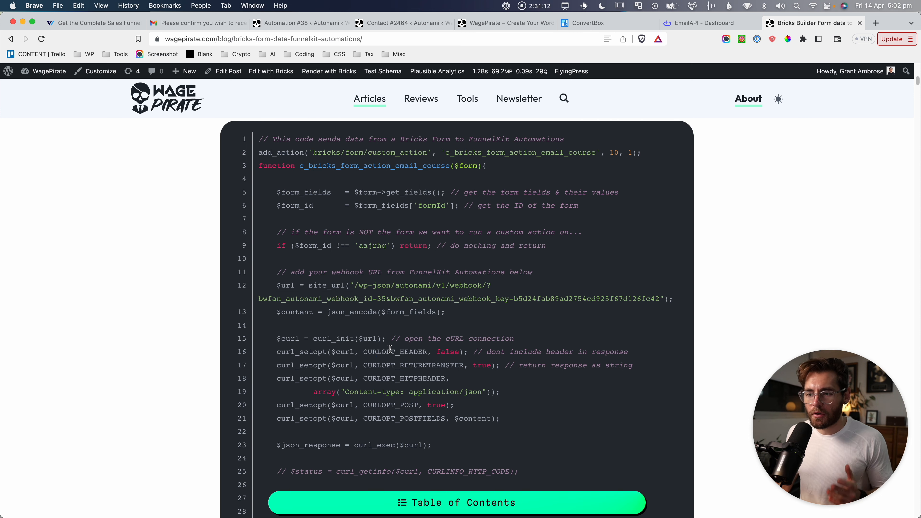
{"action": "scroll", "coordinate": [389, 348], "scroll_direction": "down", "scroll_amount": 2}
{"action": "left_click_drag", "start_coordinate": [262, 474], "coordinate": [260, 359]}
{"action": "scroll", "coordinate": [269, 312], "scroll_direction": "up", "scroll_amount": 7}
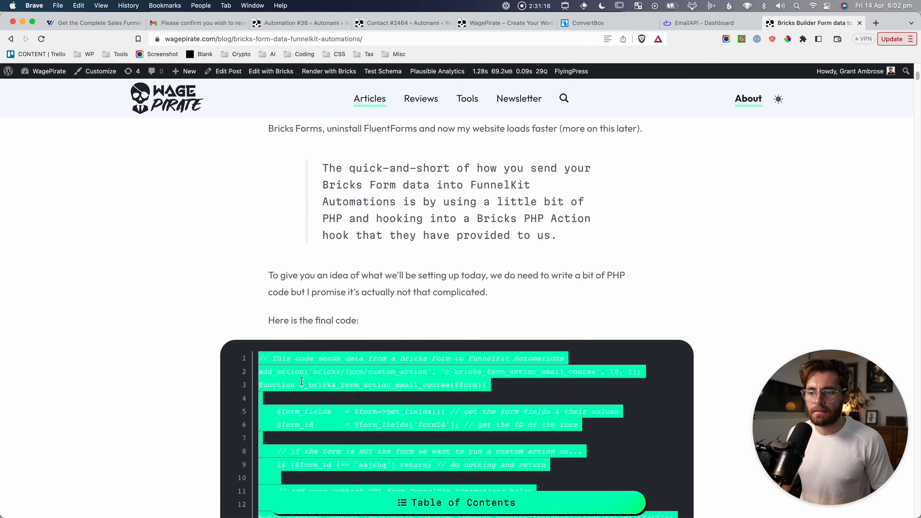
{"action": "scroll", "coordinate": [302, 381], "scroll_direction": "down", "scroll_amount": 5}
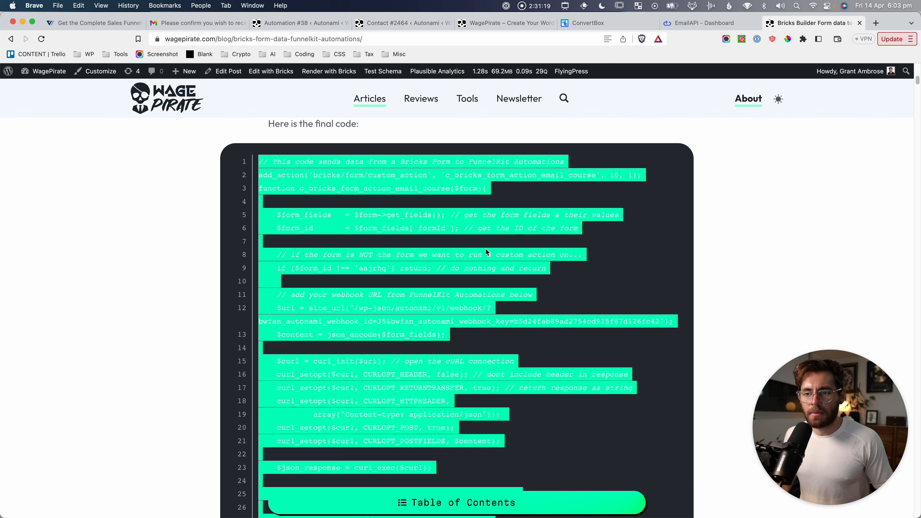
{"action": "left_click", "coordinate": [391, 316]}
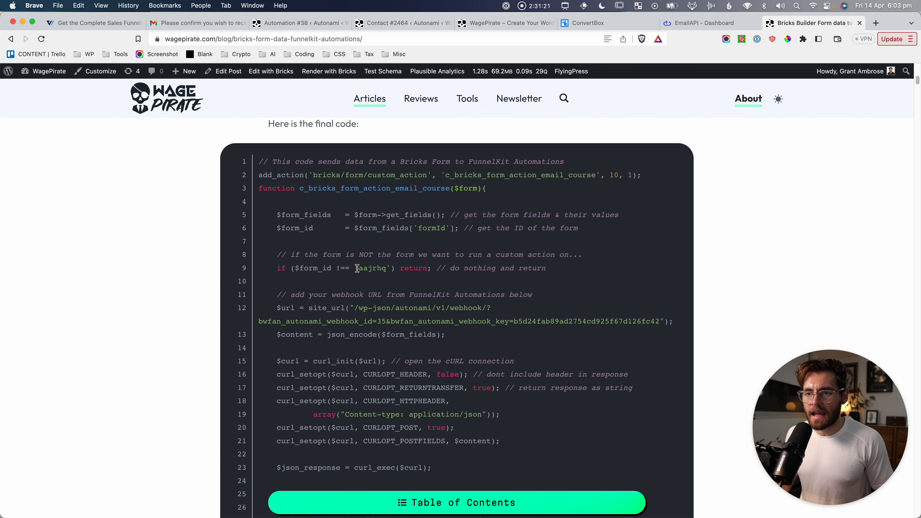
{"action": "left_click_drag", "start_coordinate": [357, 268], "coordinate": [387, 269]}
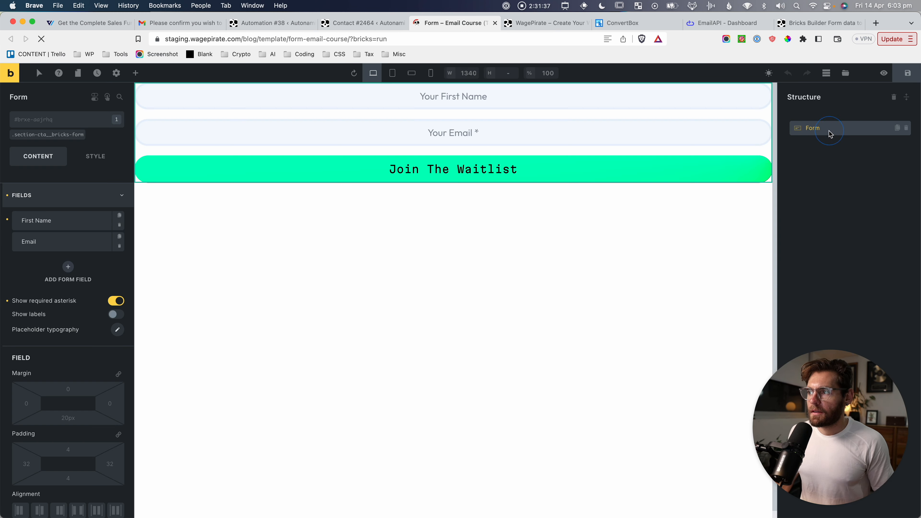
Capture the Bricks Form element's ID field and highlight the matching aajrhq in the article code.
{"action": "key", "text": "super+shift+4"}
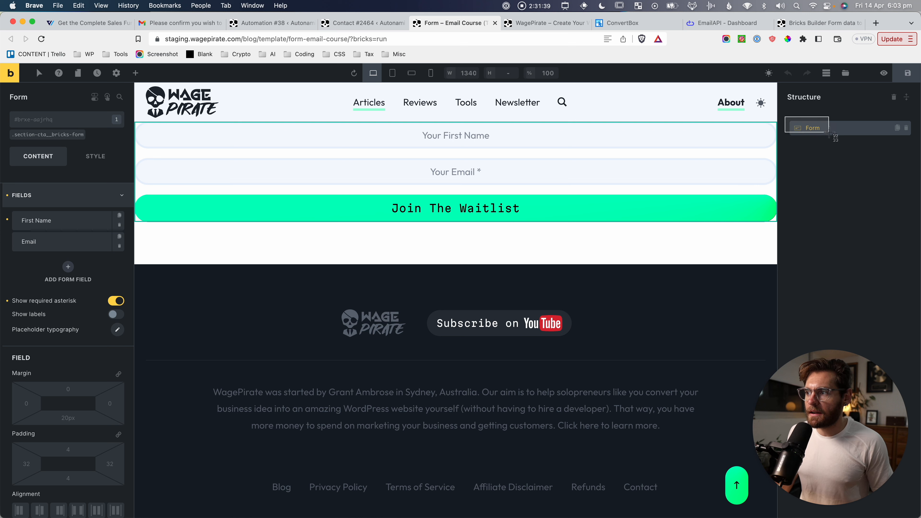
{"action": "left_click_drag", "start_coordinate": [29, 113], "coordinate": [73, 135]}
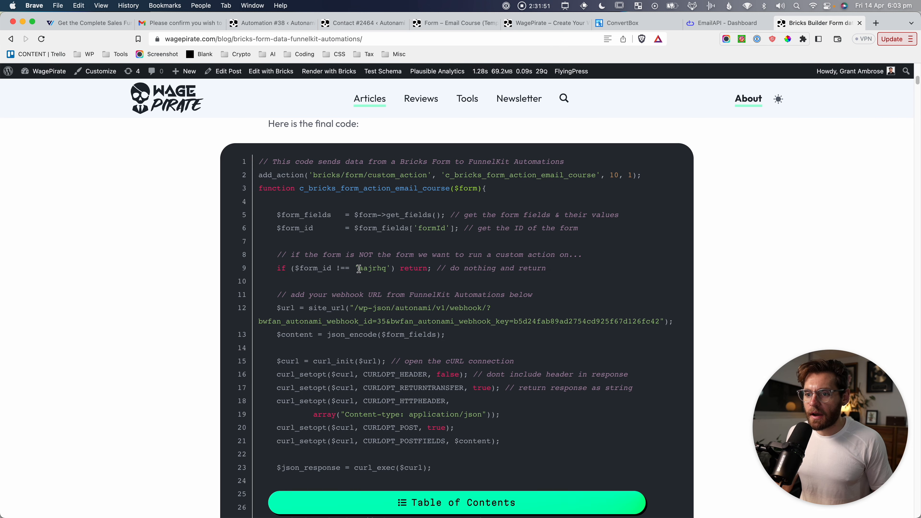
{"action": "left_click_drag", "start_coordinate": [359, 267], "coordinate": [387, 267]}
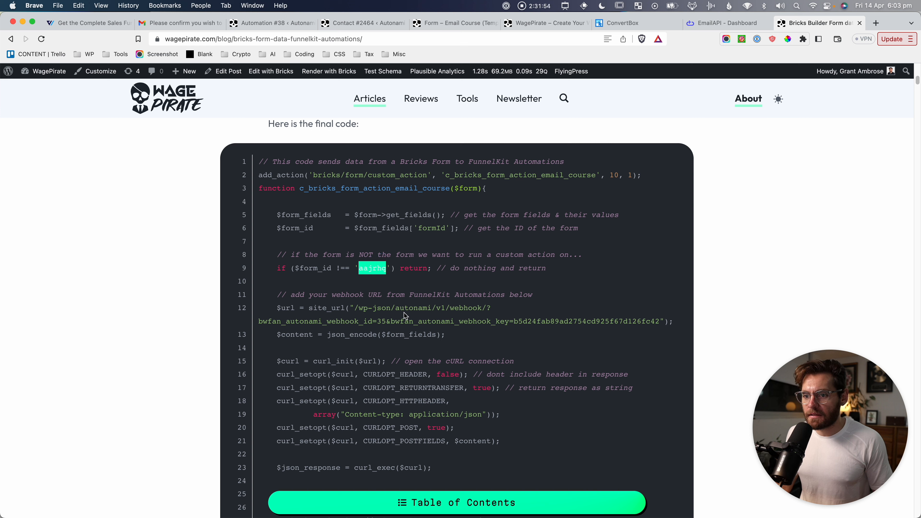
Compare line 12's webhook URL with Automation #38's custom webhook URL.
{"action": "left_click_drag", "start_coordinate": [354, 307], "coordinate": [662, 319]}
{"action": "left_click", "coordinate": [659, 319]}
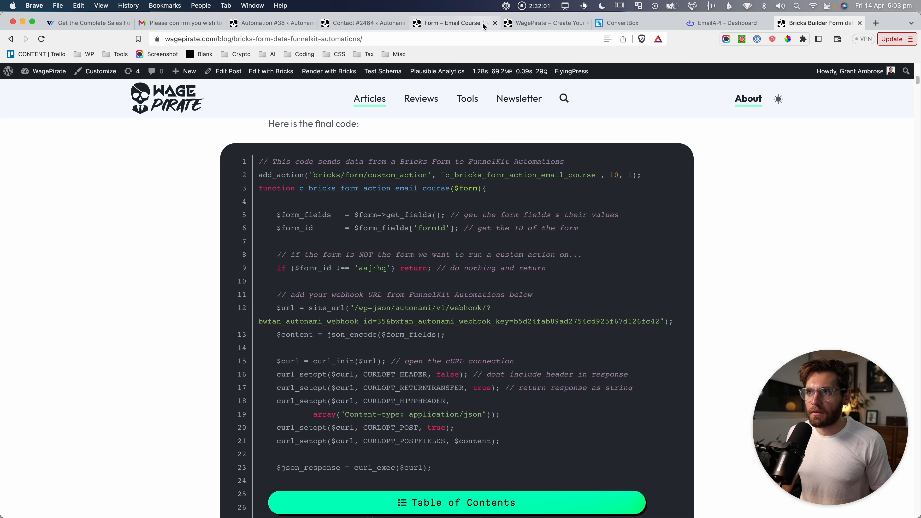
{"action": "left_click", "coordinate": [294, 23]}
{"action": "left_click", "coordinate": [392, 206]}
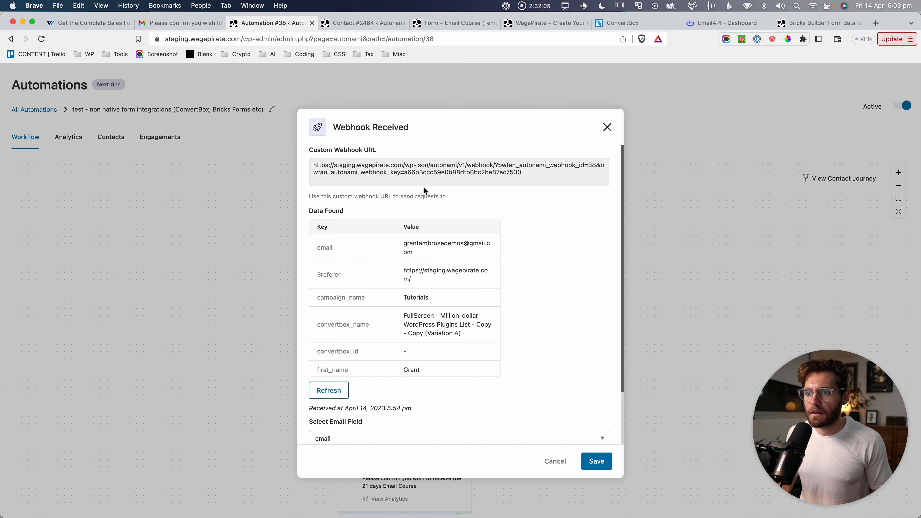
{"action": "left_click_drag", "start_coordinate": [405, 167], "coordinate": [511, 176]}
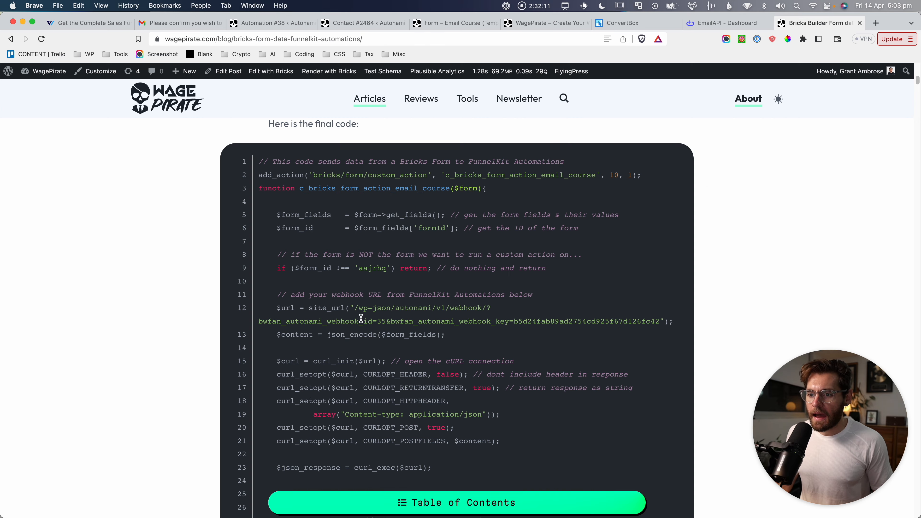
{"action": "left_click_drag", "start_coordinate": [354, 308], "coordinate": [658, 321]}
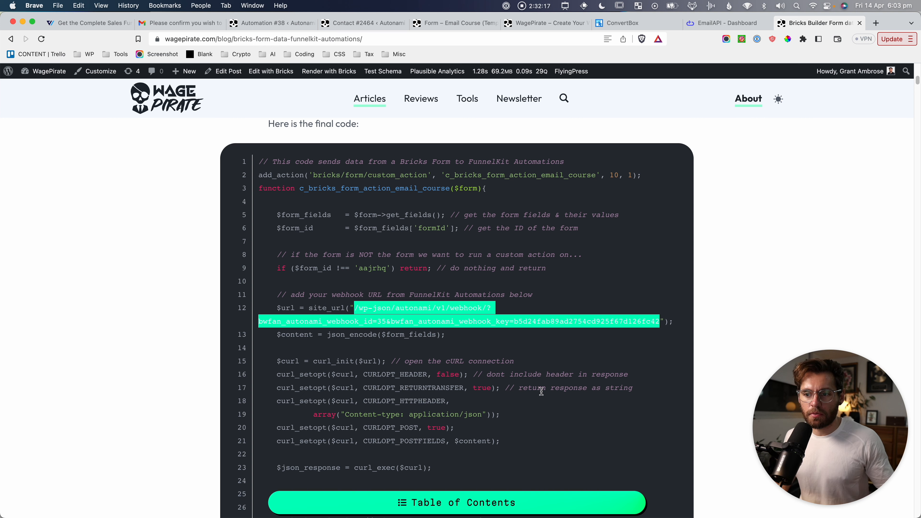
Refresh the received webhook data to 5:56 pm, capture it, and cancel the dialog.
{"action": "left_click", "coordinate": [272, 23]}
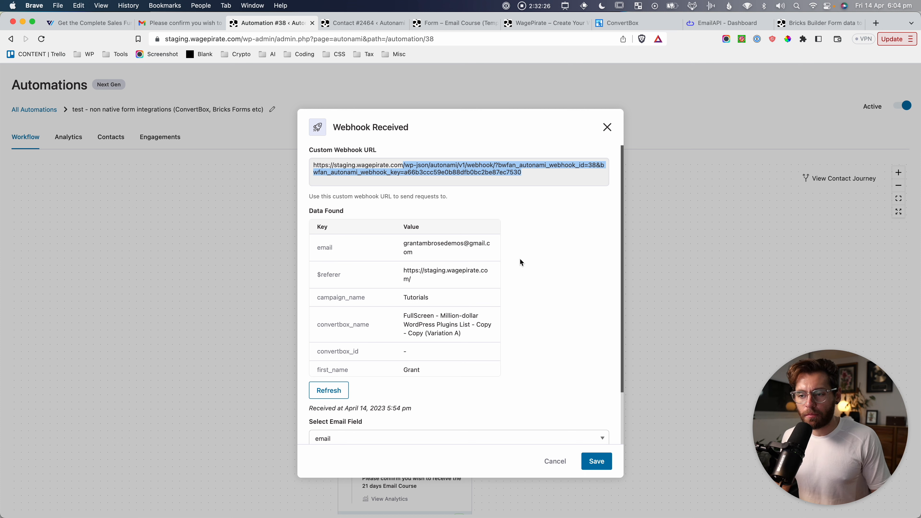
{"action": "left_click", "coordinate": [328, 391]}
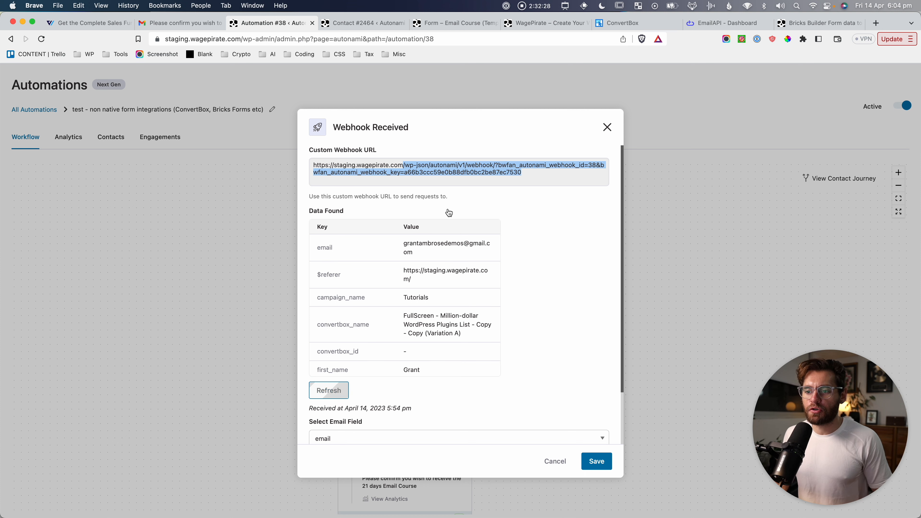
{"action": "key", "text": "super+shift+4"}
{"action": "left_click_drag", "start_coordinate": [305, 196], "coordinate": [536, 397]}
{"action": "left_click", "coordinate": [554, 461]}
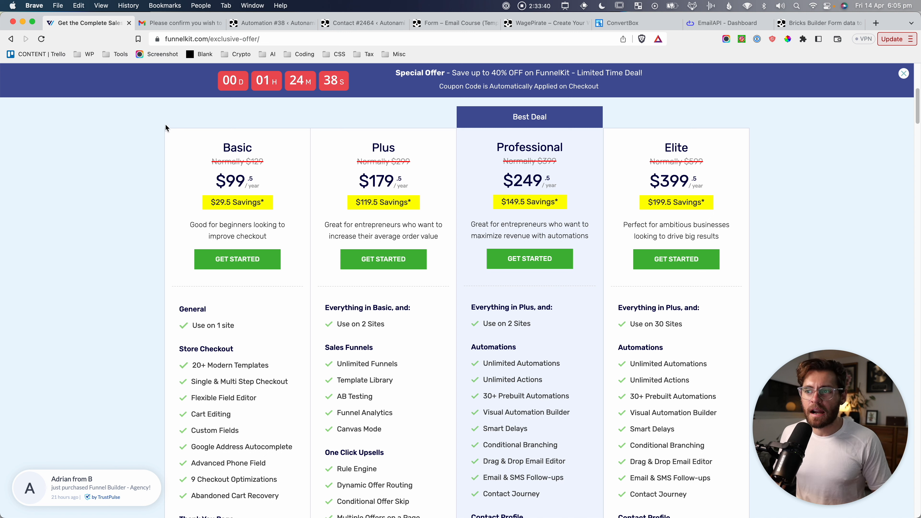
Screenshot the Basic plan and the Professional plan ($249.5/year, Best Deal) pricing cards.
{"action": "key", "text": "shift+super+4"}
{"action": "left_click_drag", "start_coordinate": [156, 67], "coordinate": [758, 377]}
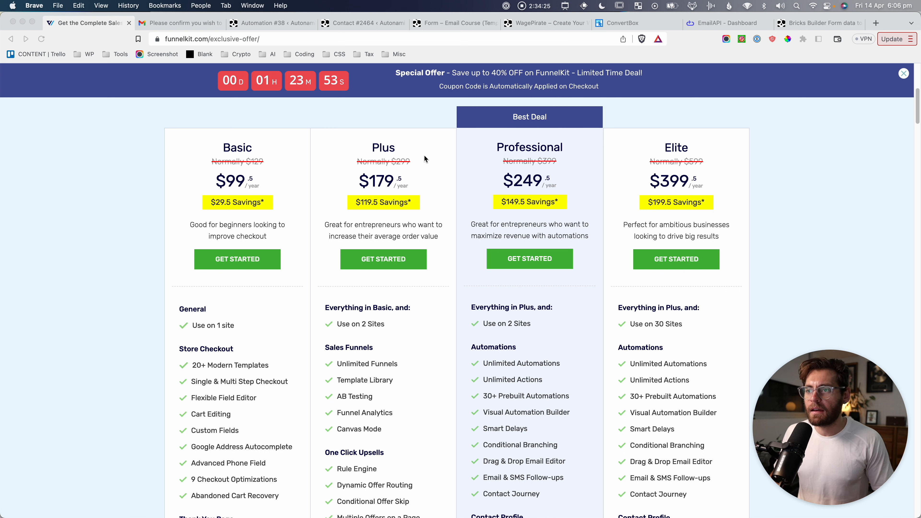
{"action": "key", "text": "super+shift+4"}
{"action": "left_click_drag", "start_coordinate": [453, 100], "coordinate": [606, 404]}
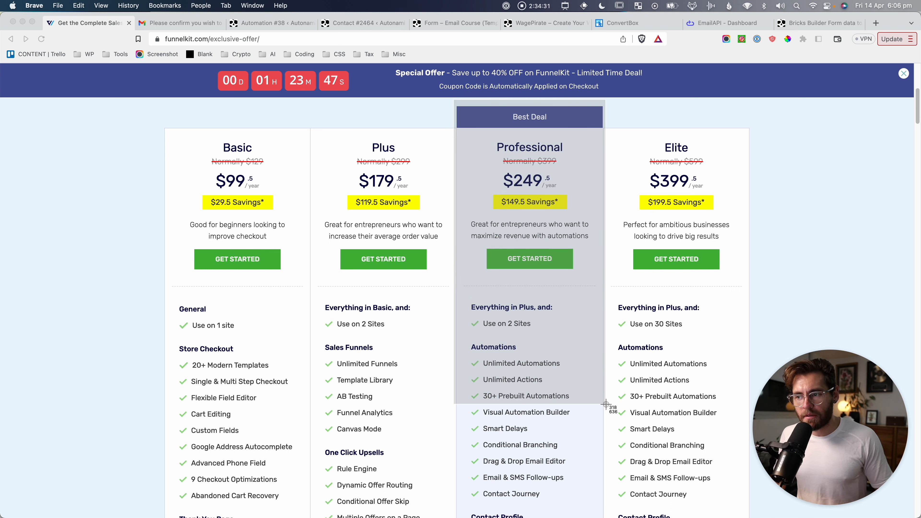
{"action": "left_click_drag", "start_coordinate": [606, 404], "coordinate": [606, 403]}
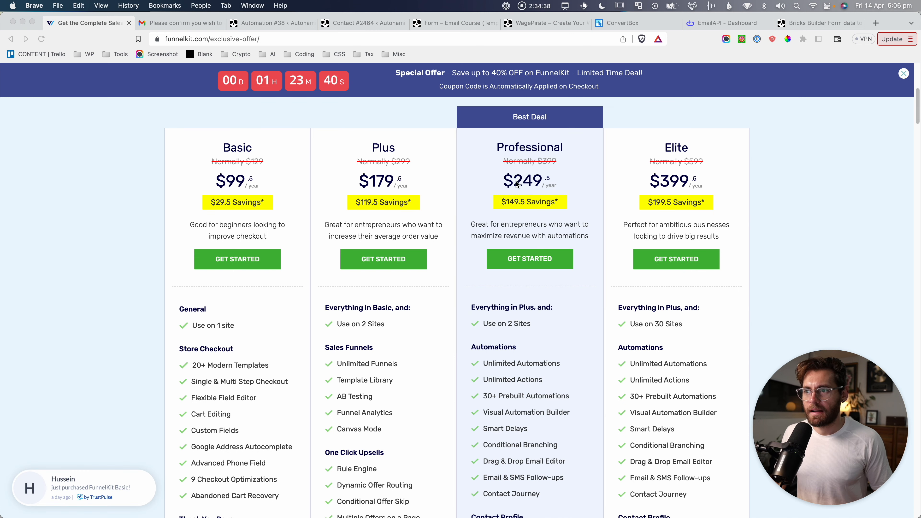